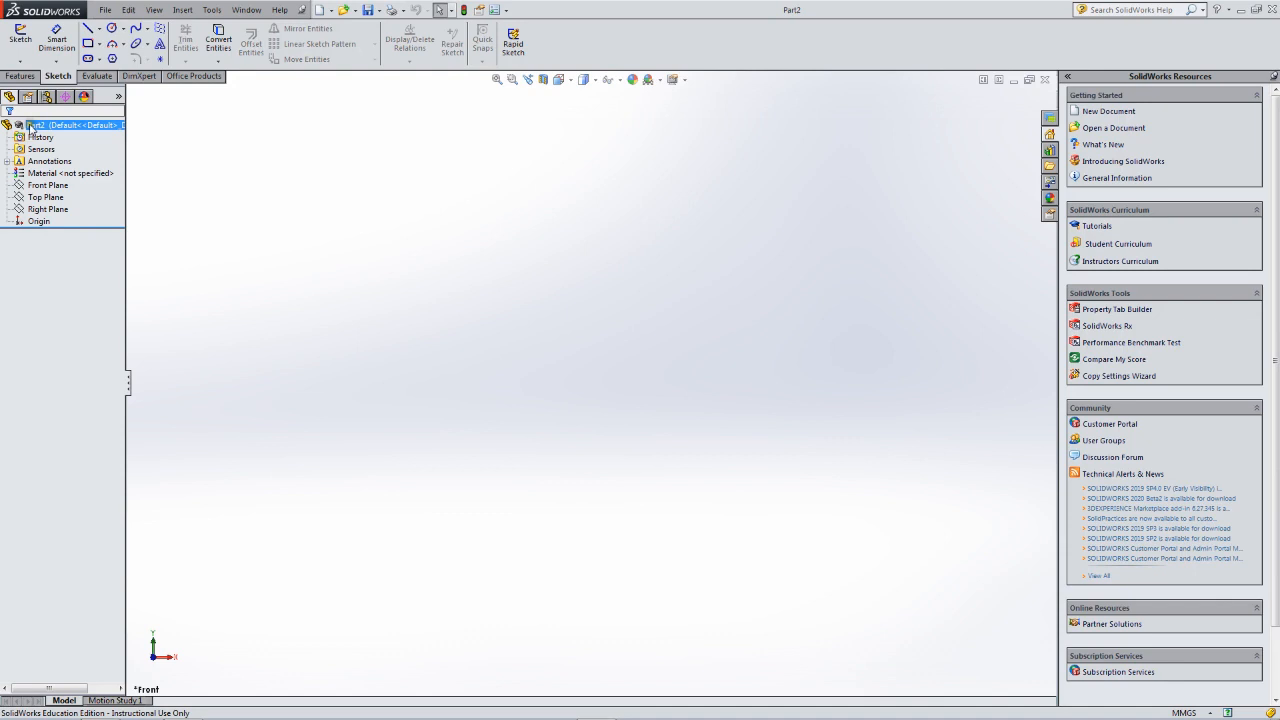
click(22, 78)
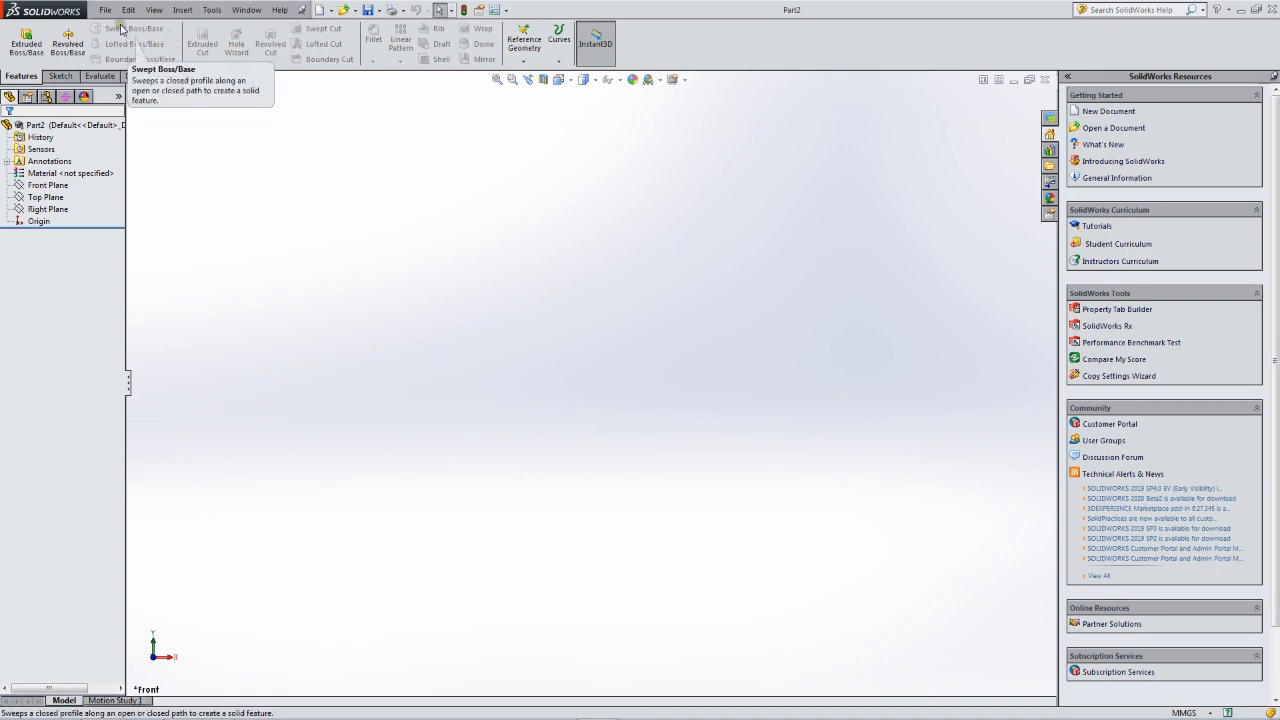
click(63, 77)
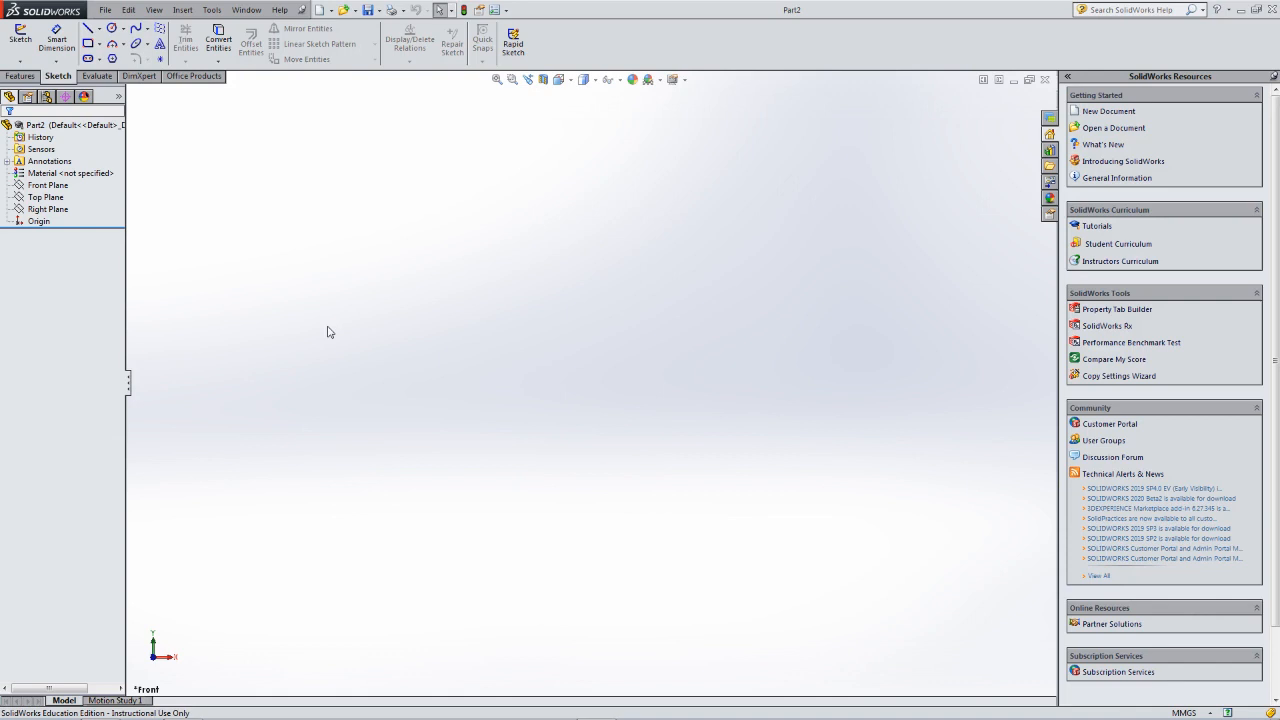
Start a spline sketch on the Top Plane and orient the view to Bottom.
click(33, 209)
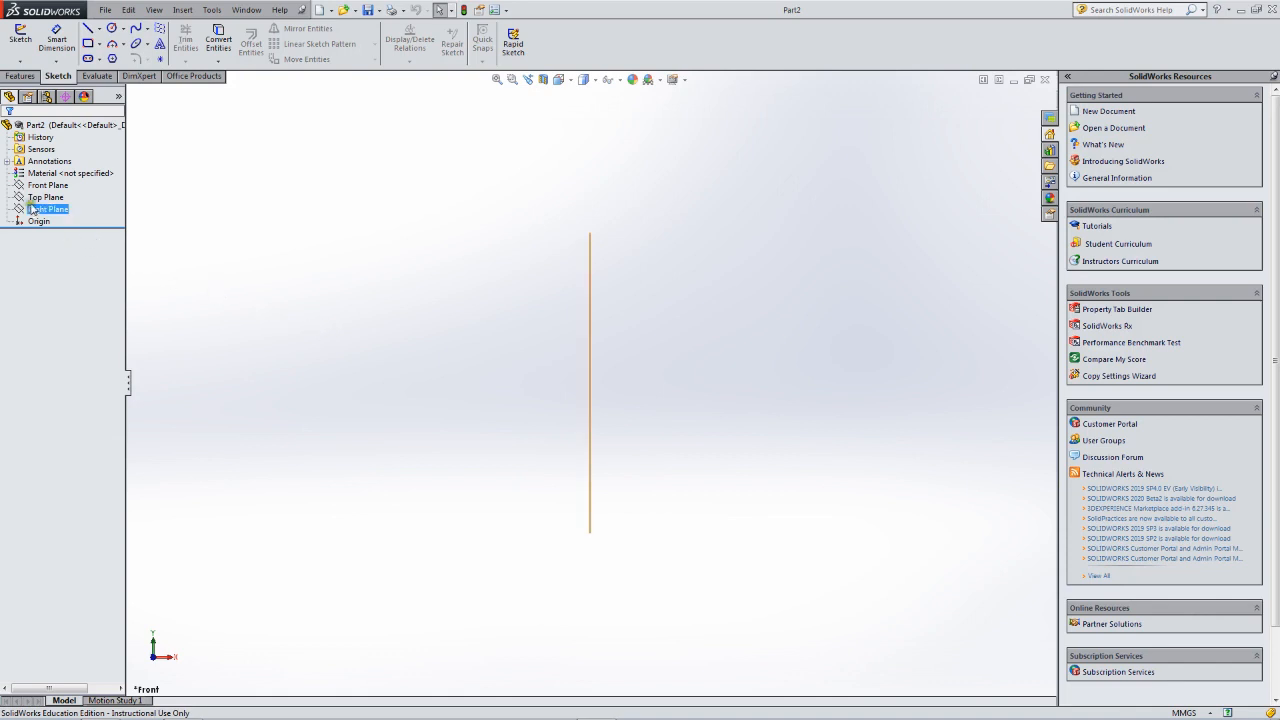
click(43, 198)
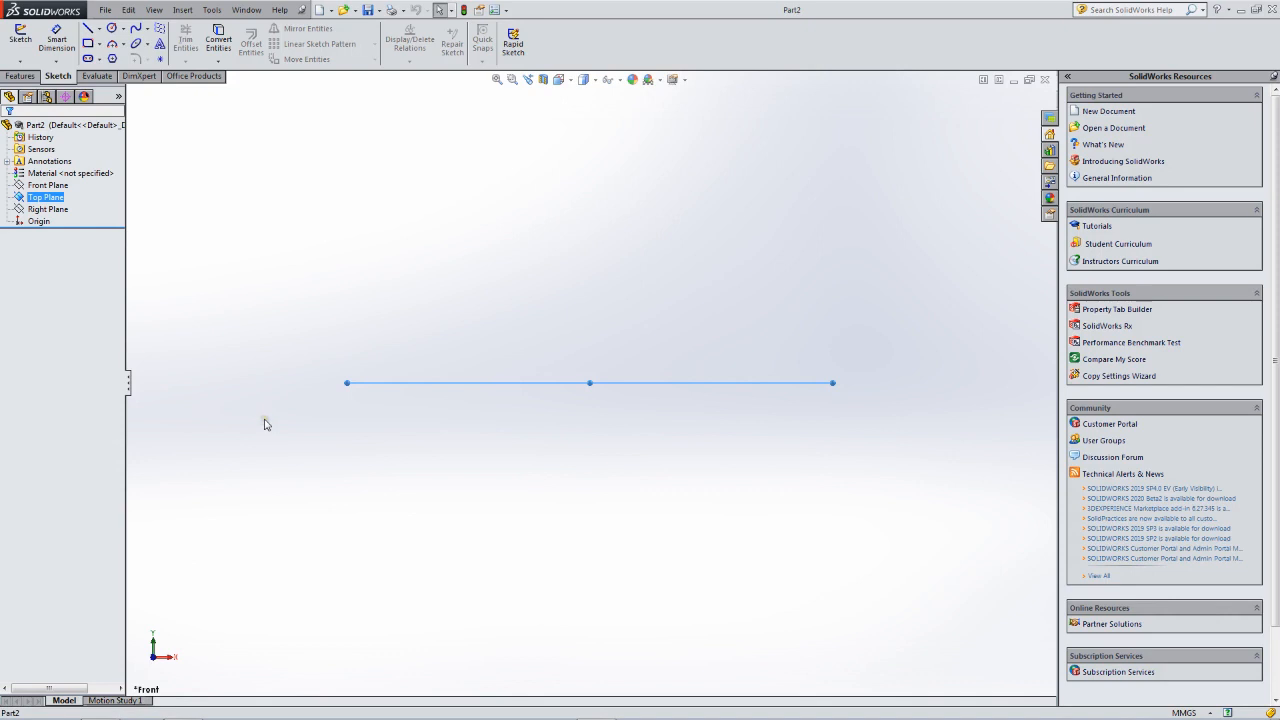
click(571, 82)
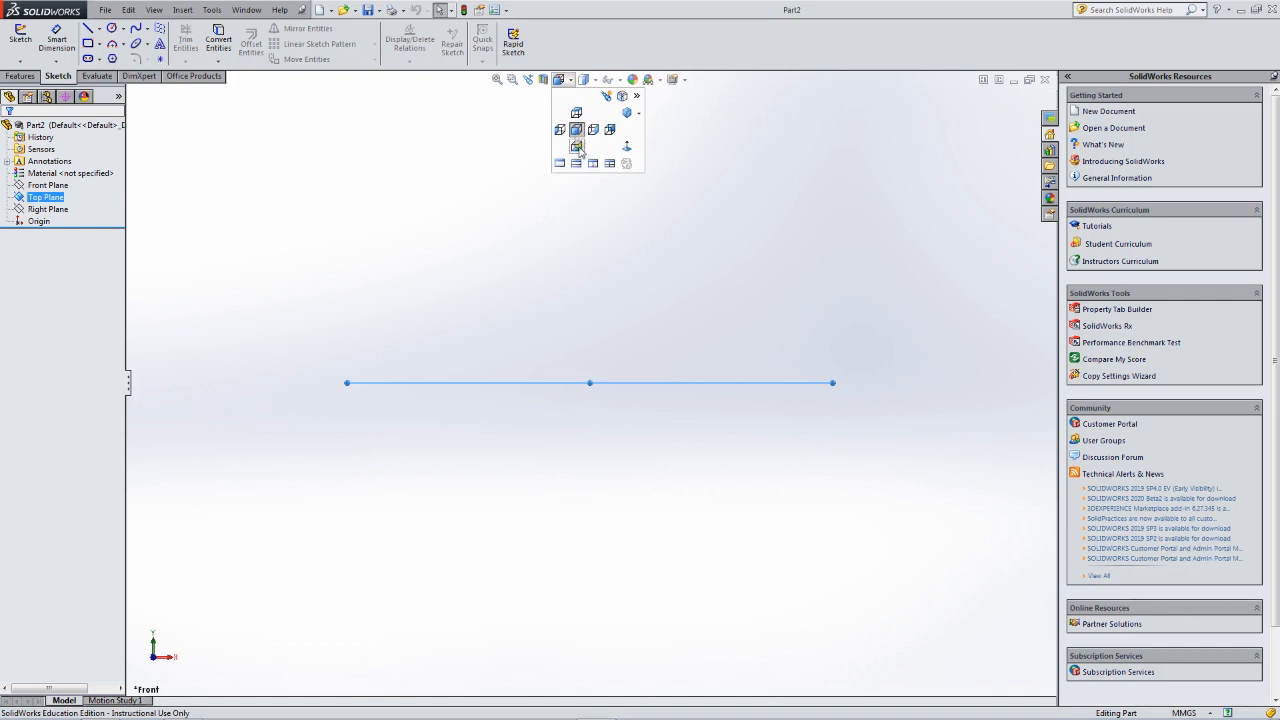
middle_drag(578, 150, 571, 149)
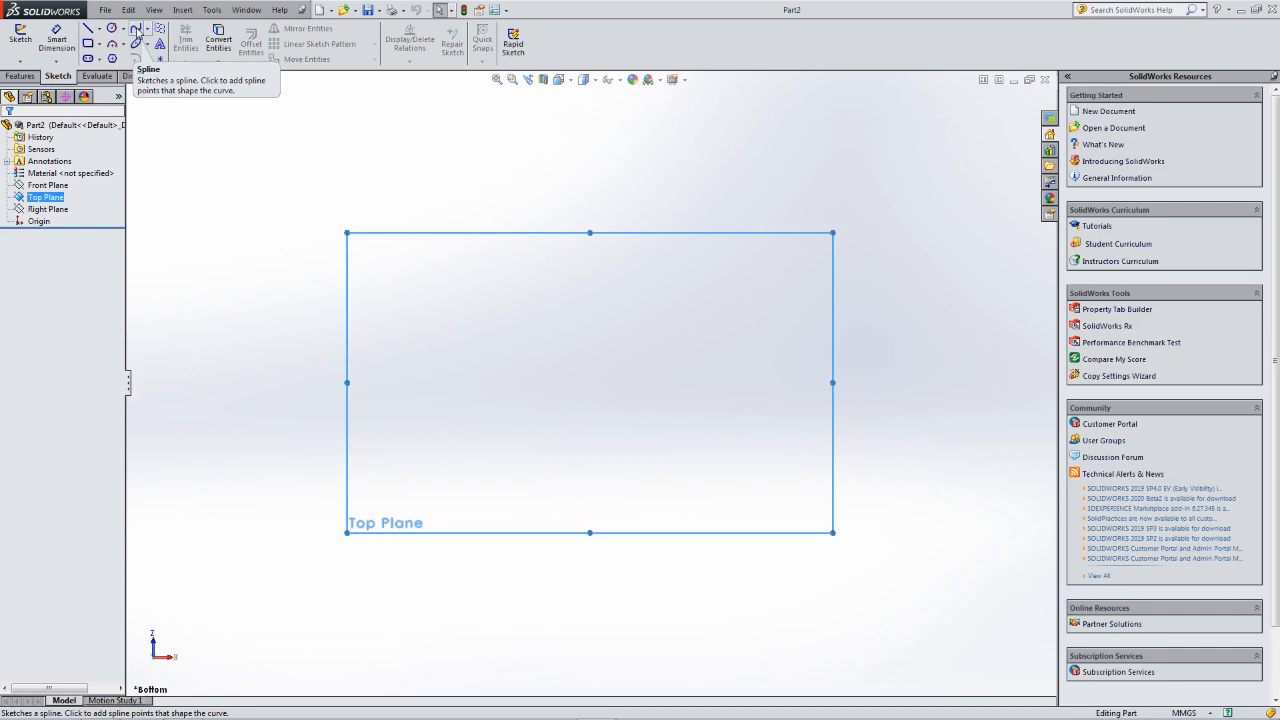
click(137, 32)
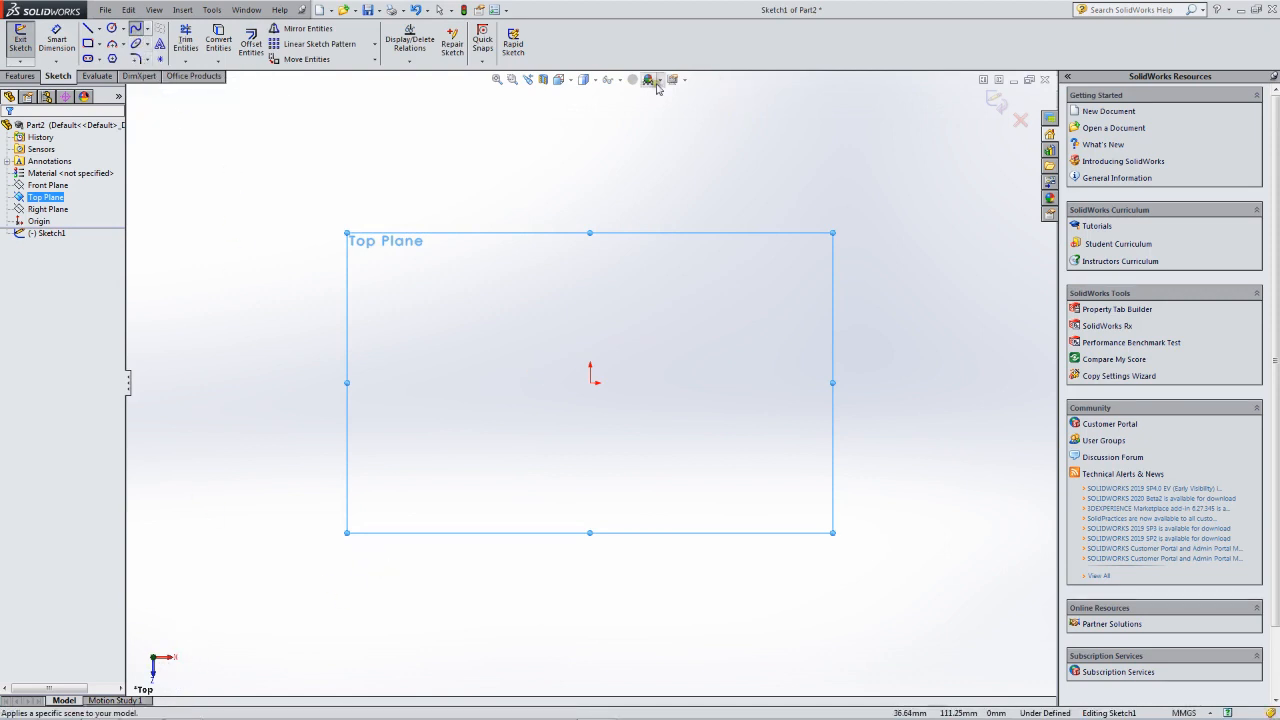
click(566, 80)
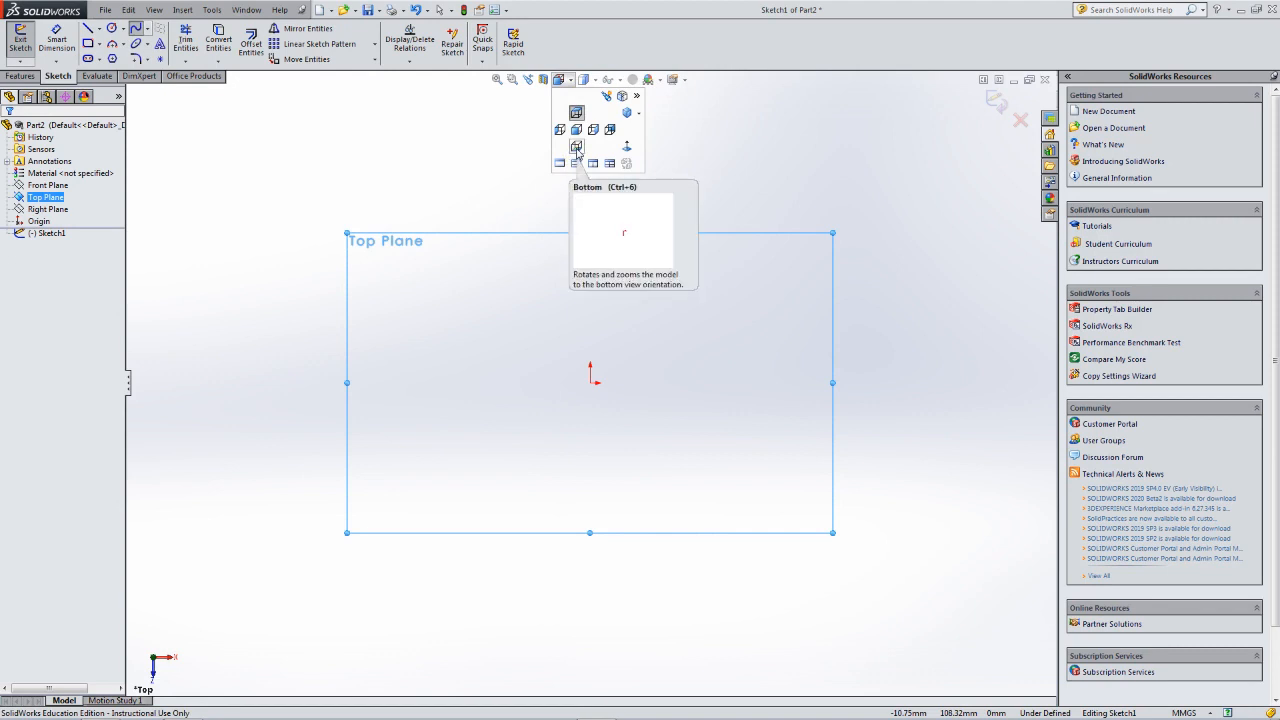
click(577, 148)
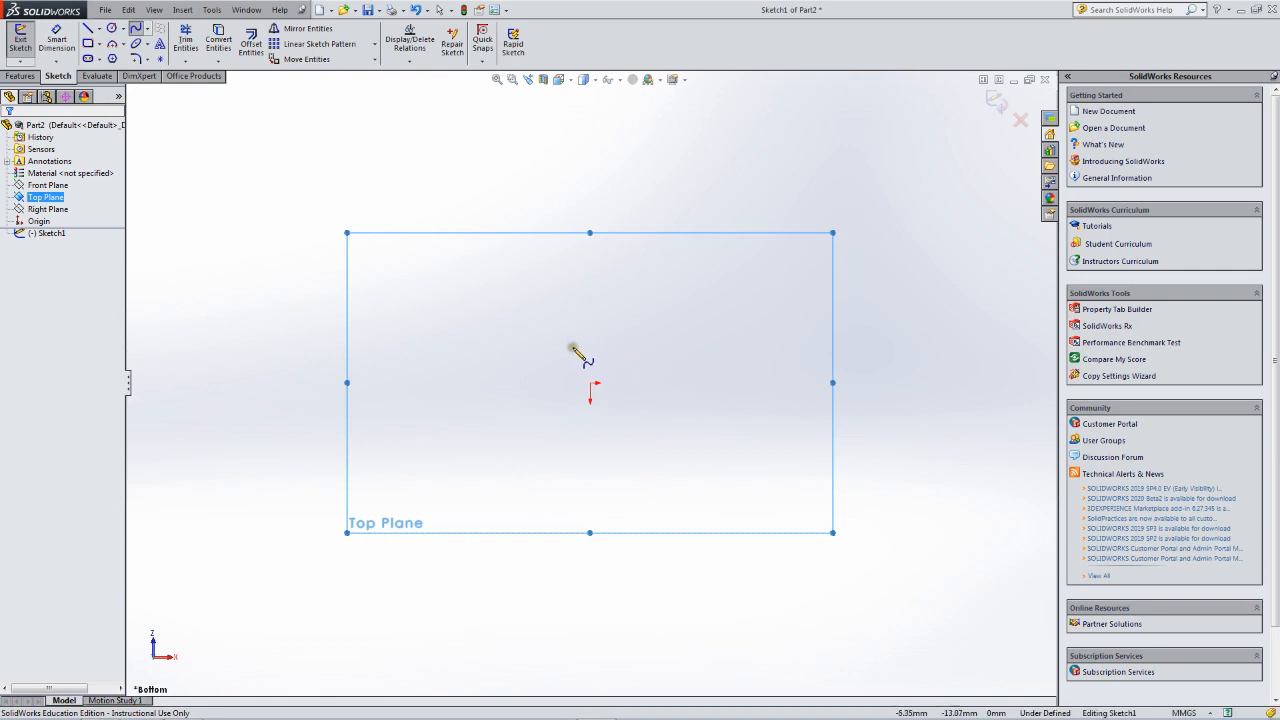
Sketch a gently arched three-point spline above the origin, about 179 mm long, with its middle point nearer the left end.
click(401, 350)
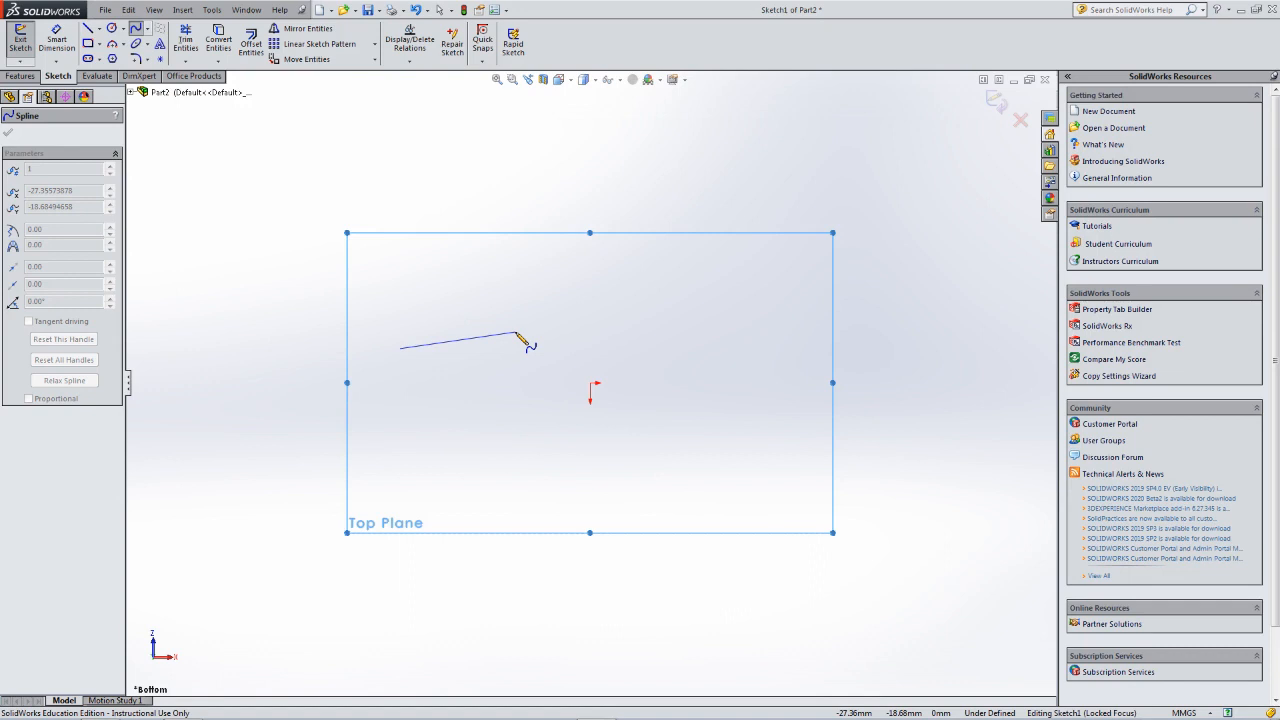
click(516, 333)
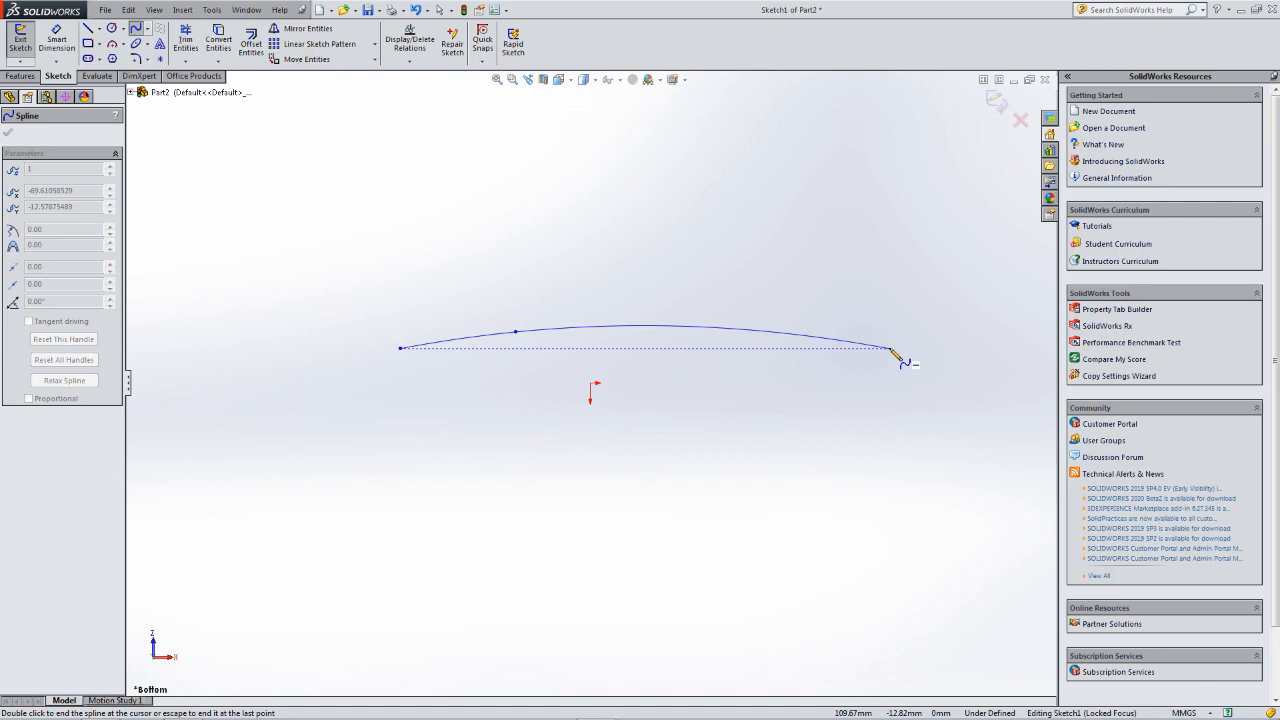
key(Escape)
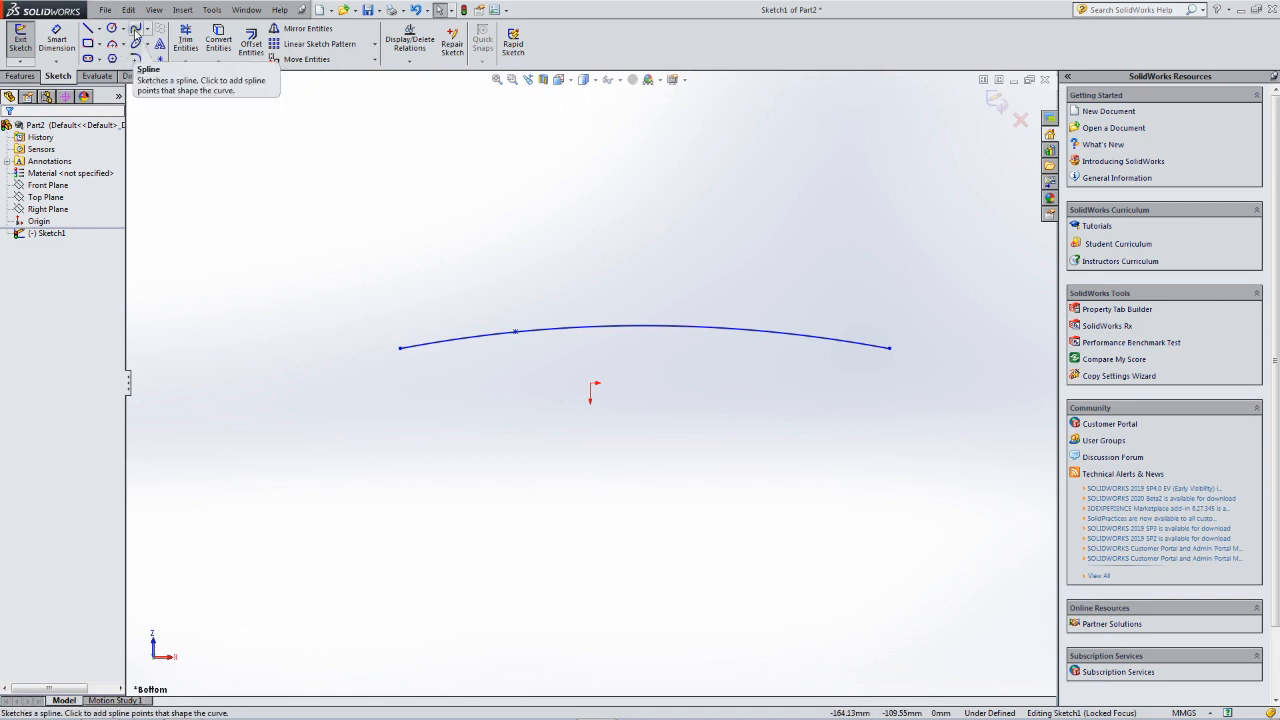
Sketch a second, nearly flat three-point spline just below the arched one, with its points vertically aligned to those of the upper spline.
click(136, 30)
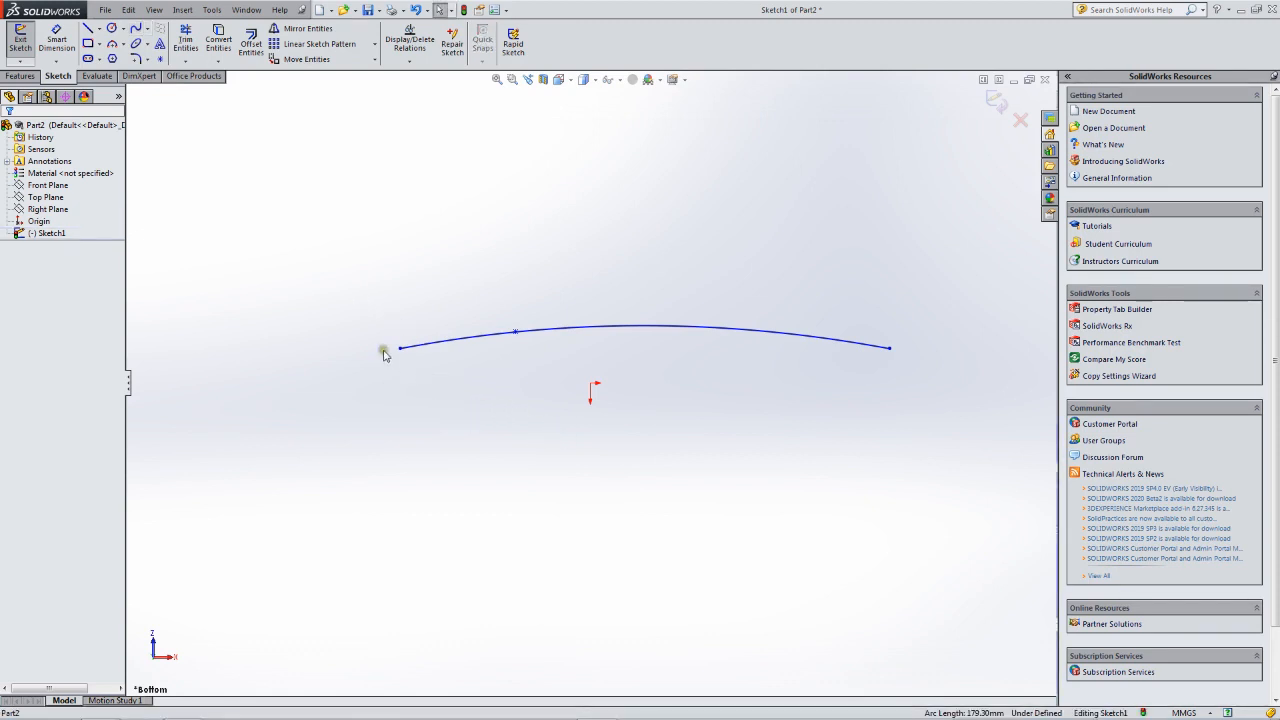
click(134, 30)
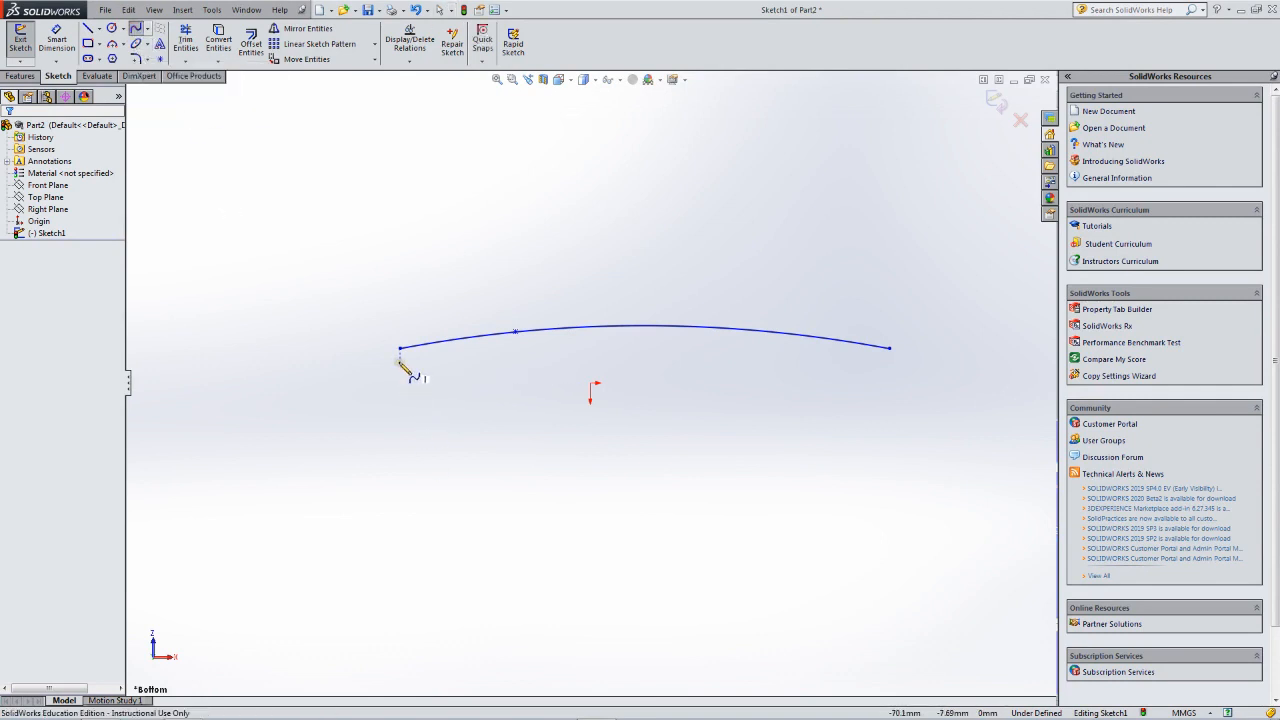
click(400, 360)
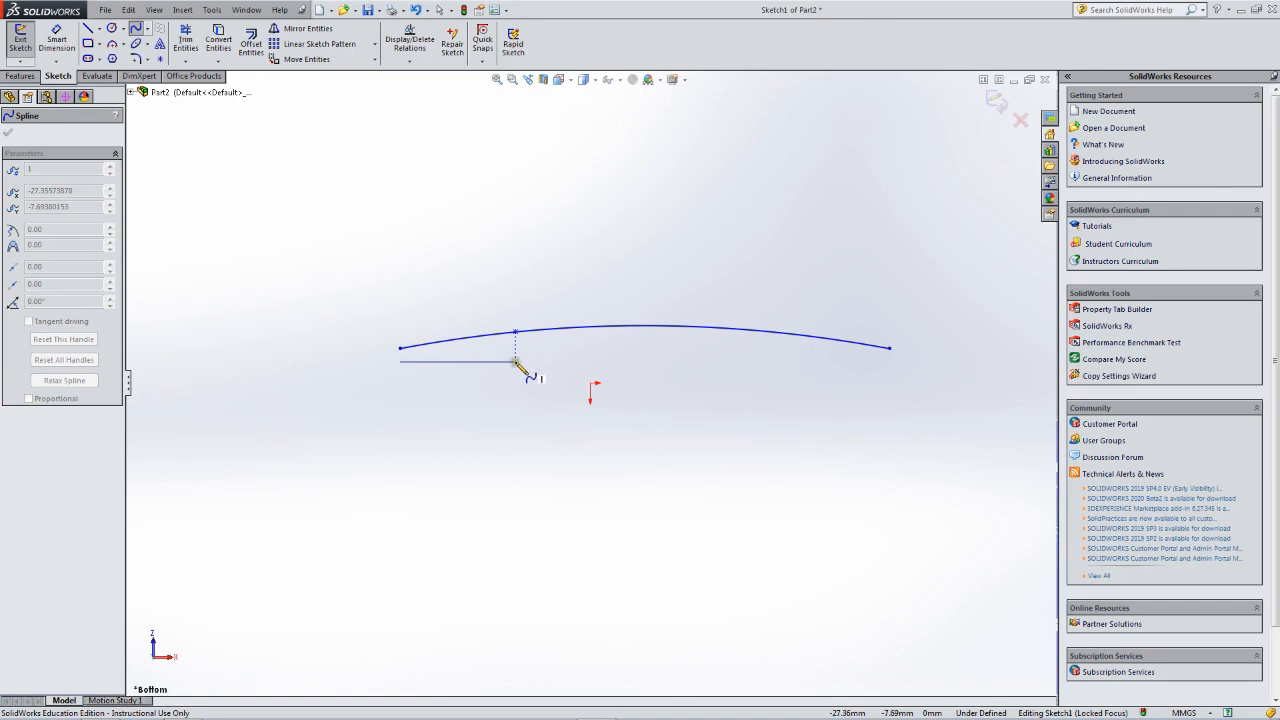
click(516, 362)
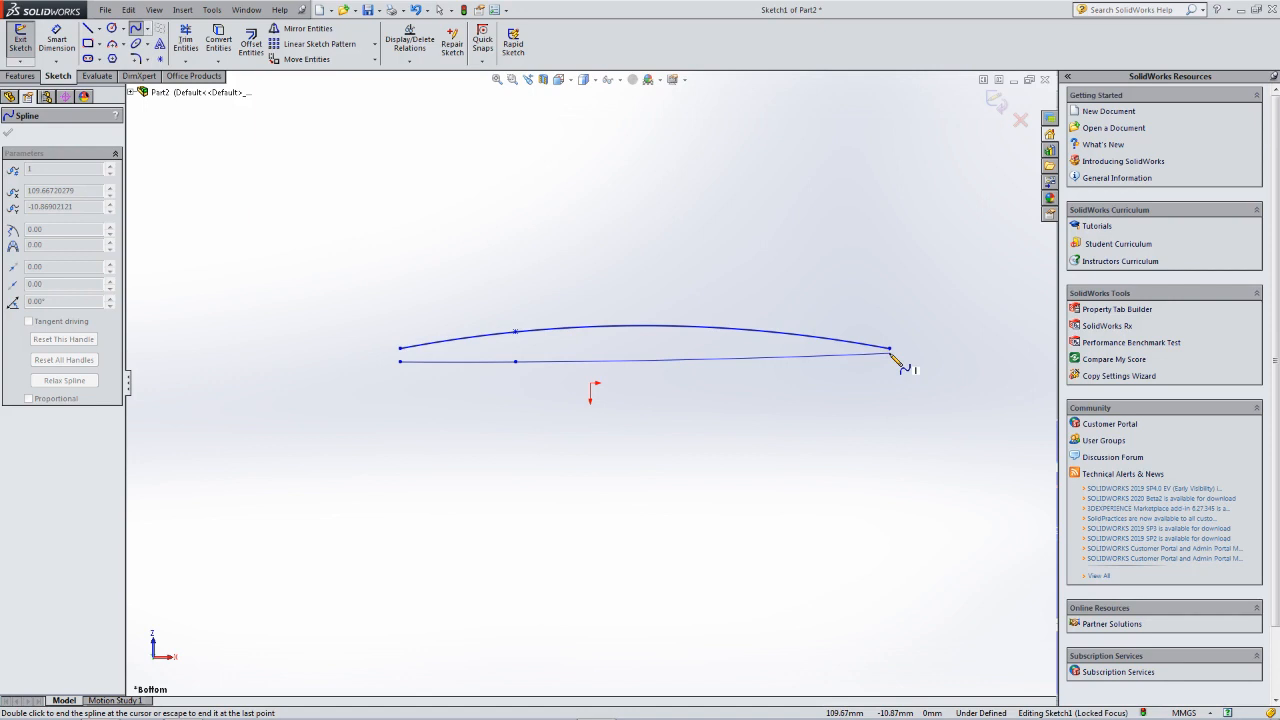
click(890, 354)
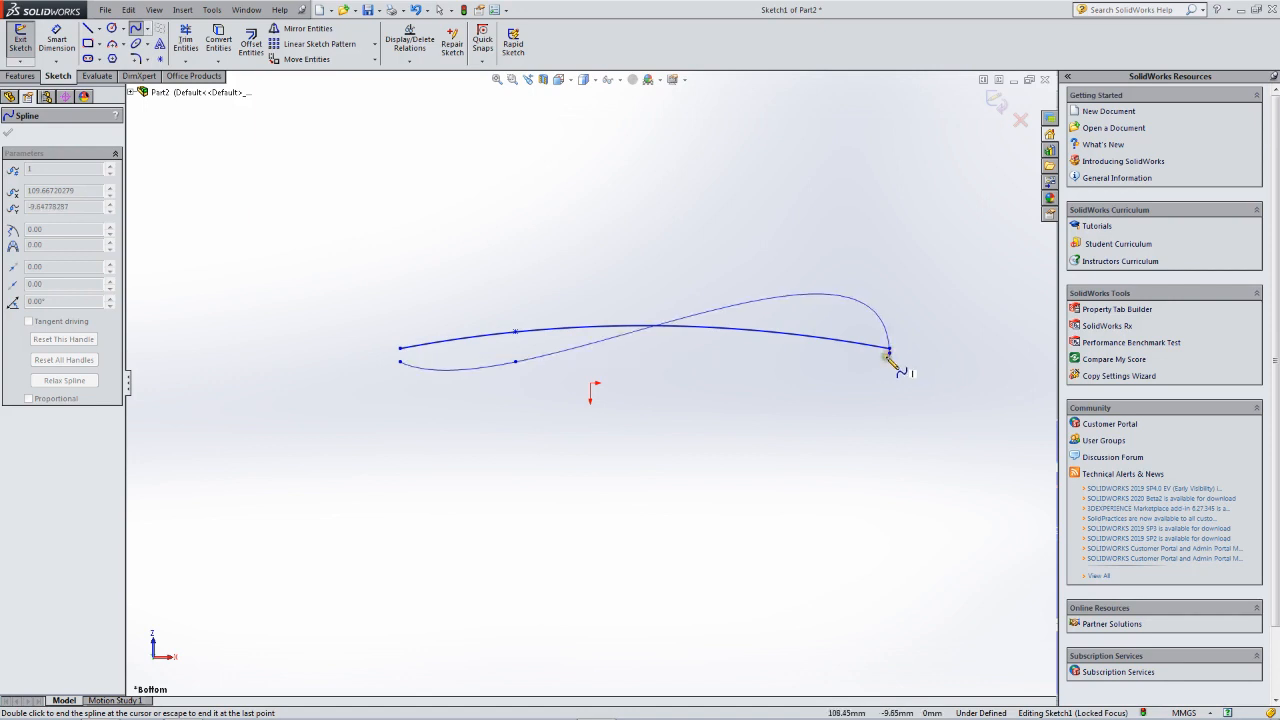
key(Escape)
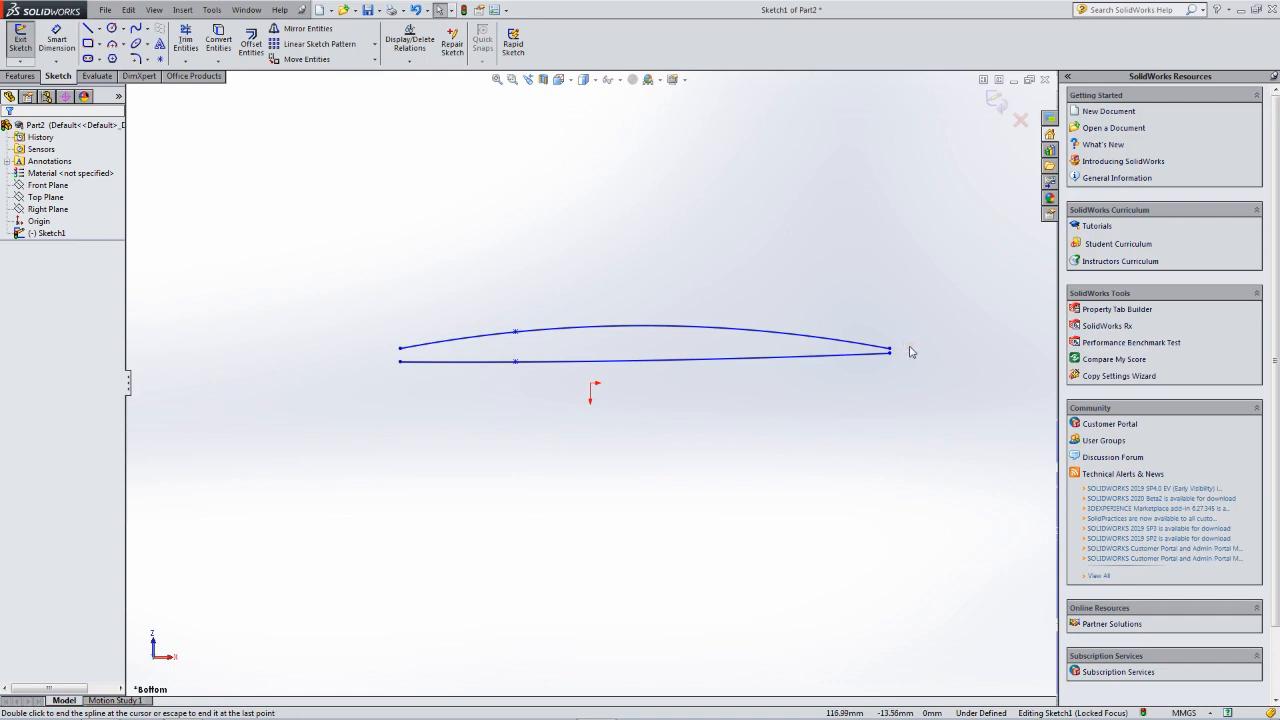
Move the upper spline's right endpoint straight down toward the lower spline's endpoint, to a Y of about -11.5 mm.
scroll(908, 352, down, 3)
scroll(840, 376, down, 2)
scroll(840, 376, down, 1)
scroll(694, 329, down, 2)
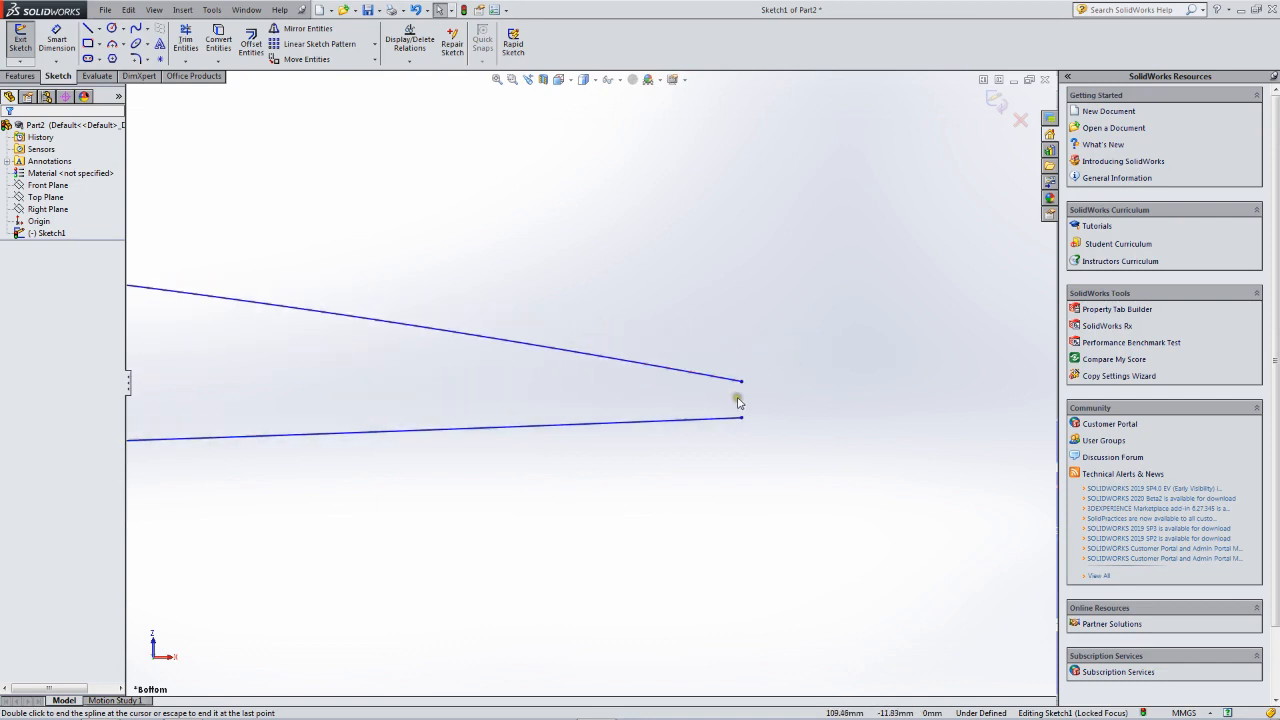
scroll(786, 413, down, 2)
scroll(695, 389, down, 2)
scroll(697, 391, down, 1)
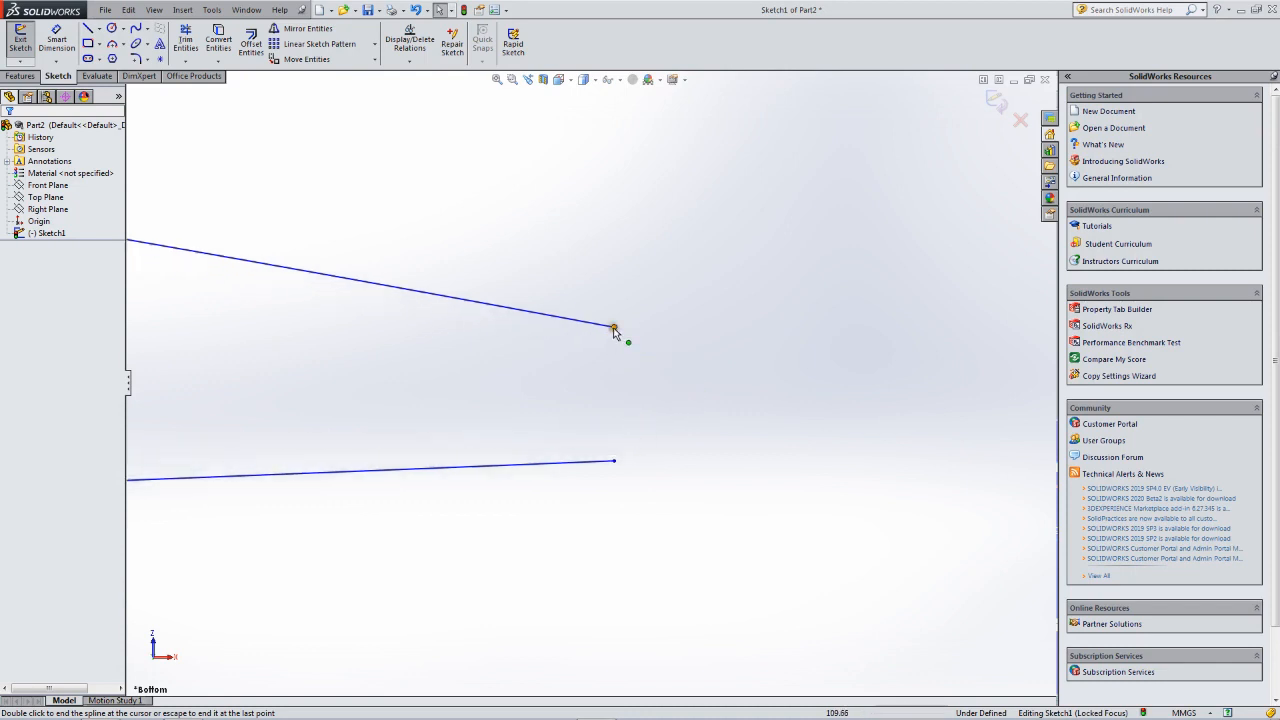
drag(614, 331, 615, 411)
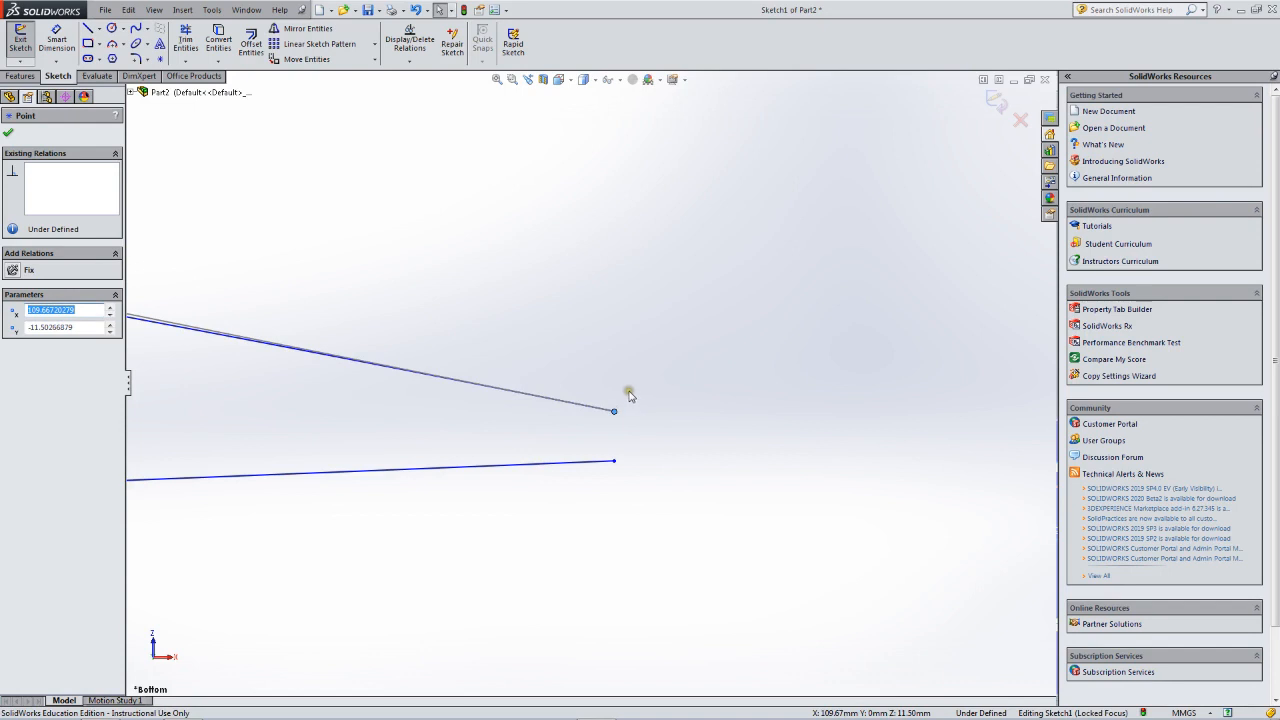
scroll(617, 381, up, 1)
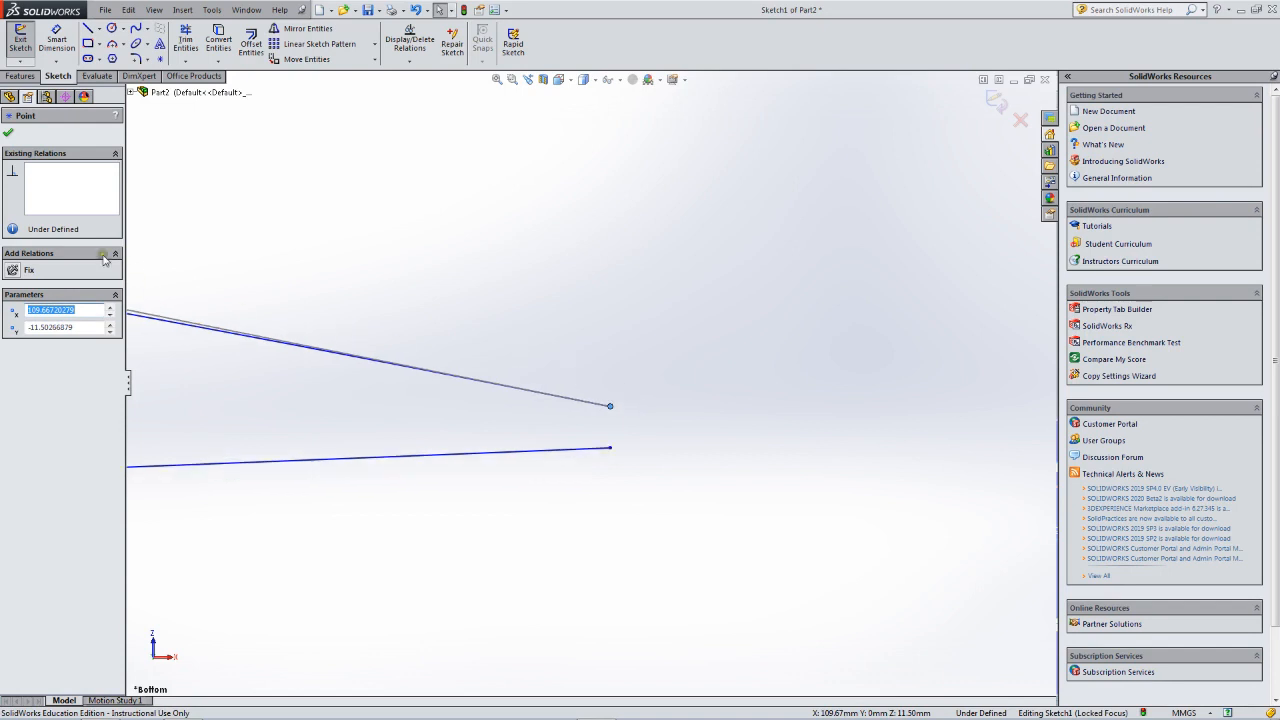
click(10, 133)
drag(612, 405, 597, 387)
Close the right end of the profile with a short vertical line joining the endpoints of the two splines.
scroll(500, 383, up, 4)
scroll(600, 380, down, 6)
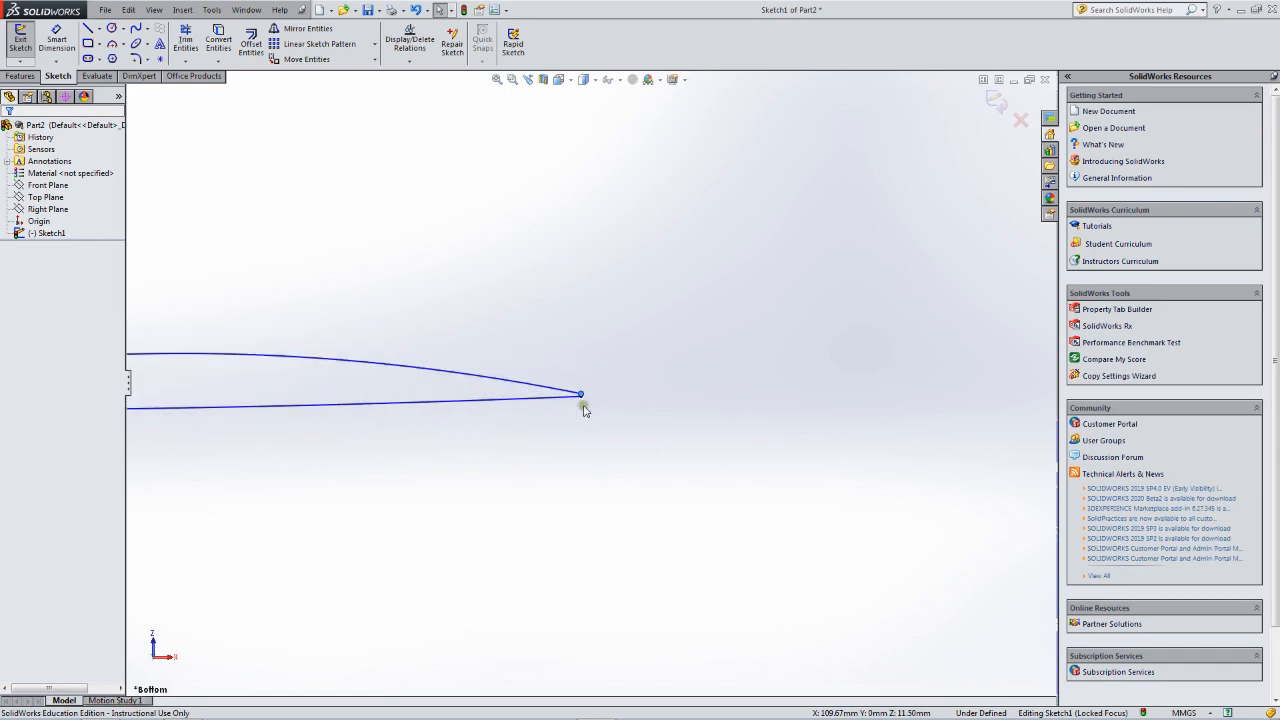
scroll(640, 385, down, 6)
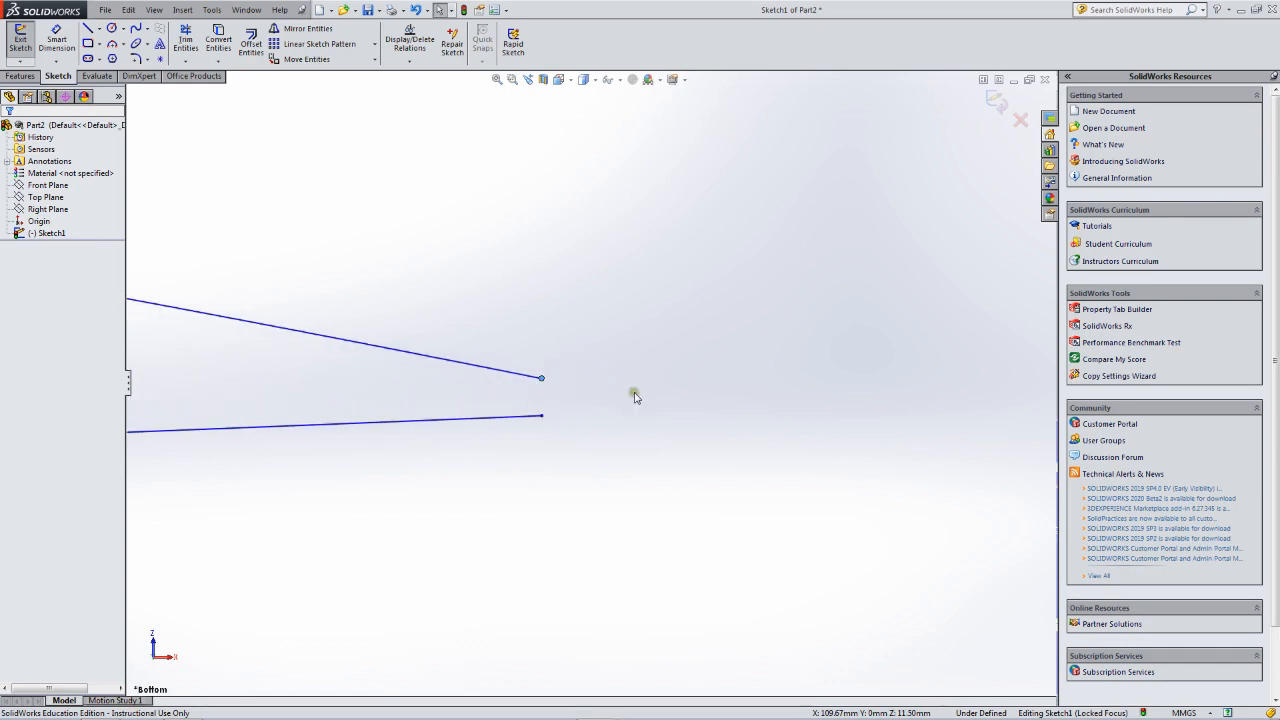
scroll(605, 380, down, 3)
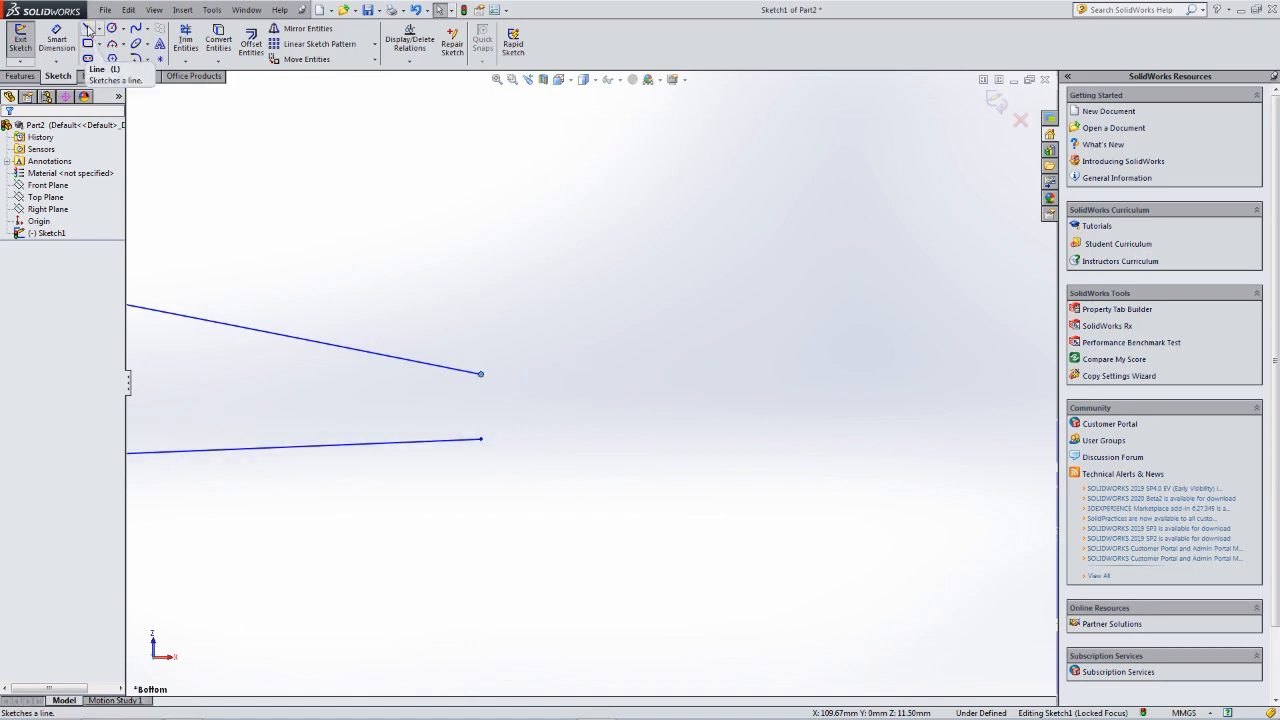
click(88, 30)
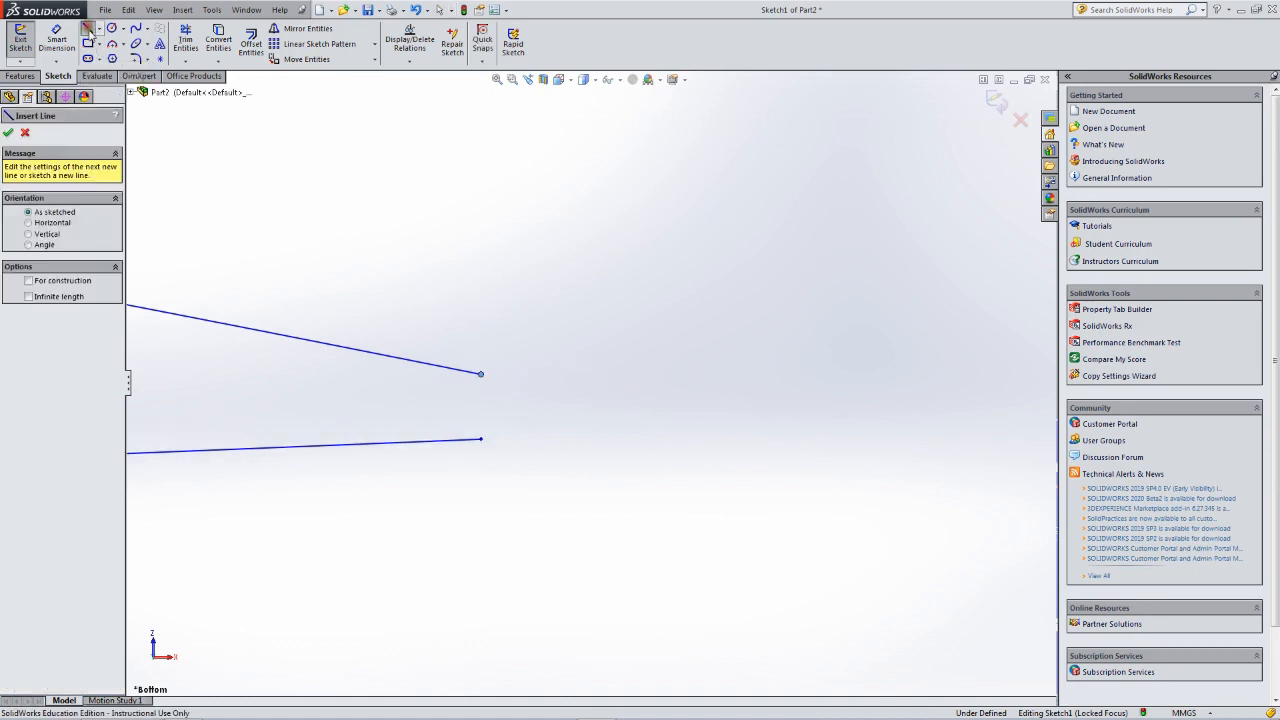
click(481, 375)
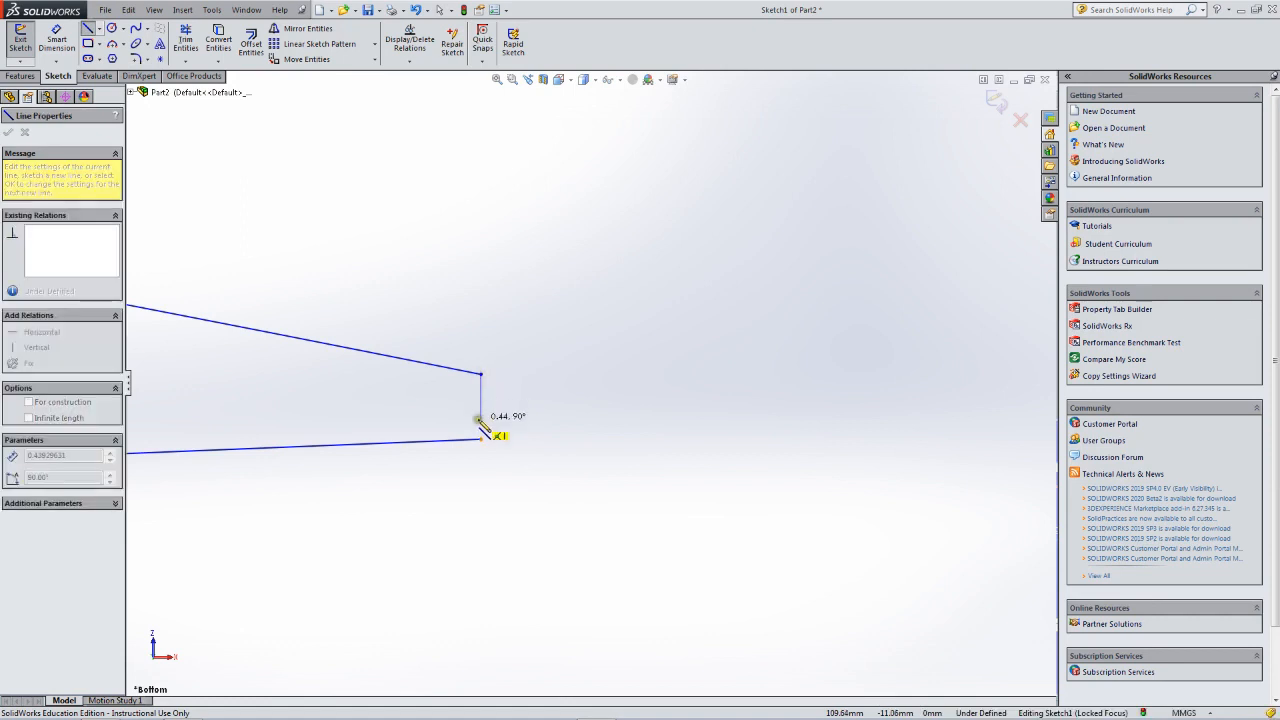
click(481, 439)
key(Escape)
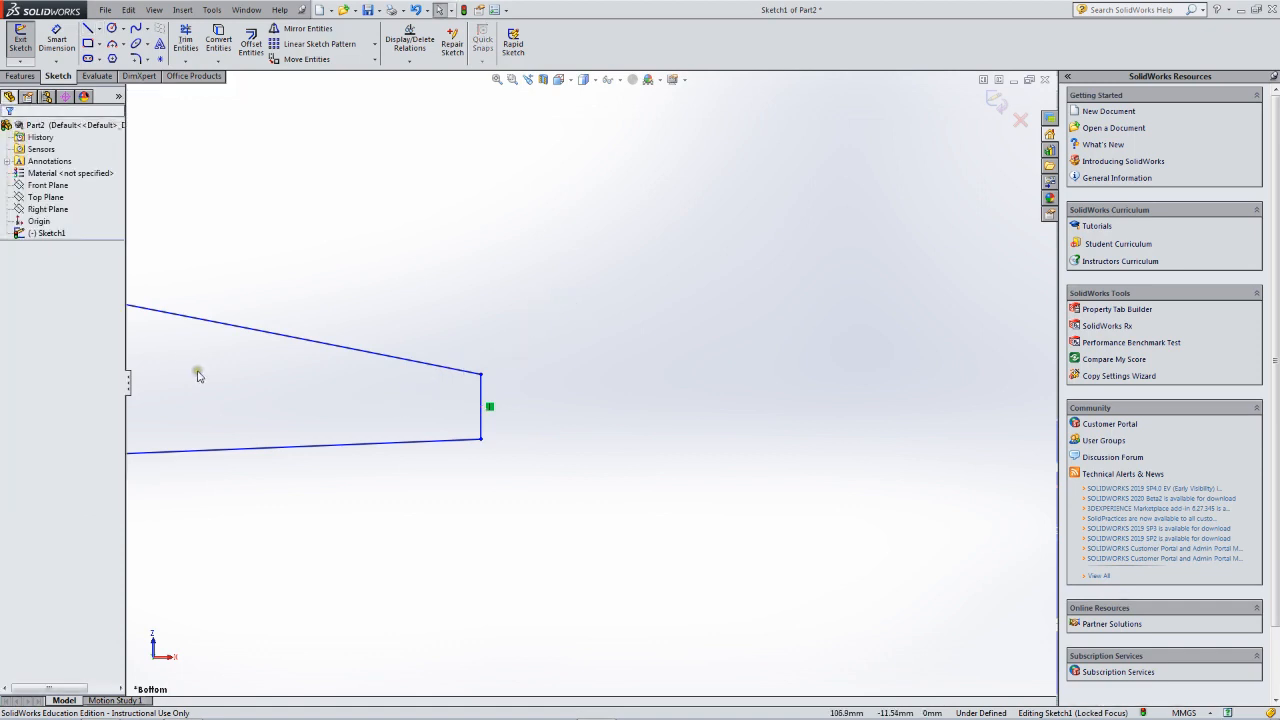
Examine the overall shape of the thin curved profile, including its open left end and closed right end.
scroll(198, 370, up, 13)
scroll(198, 370, up, 3)
scroll(199, 364, down, 9)
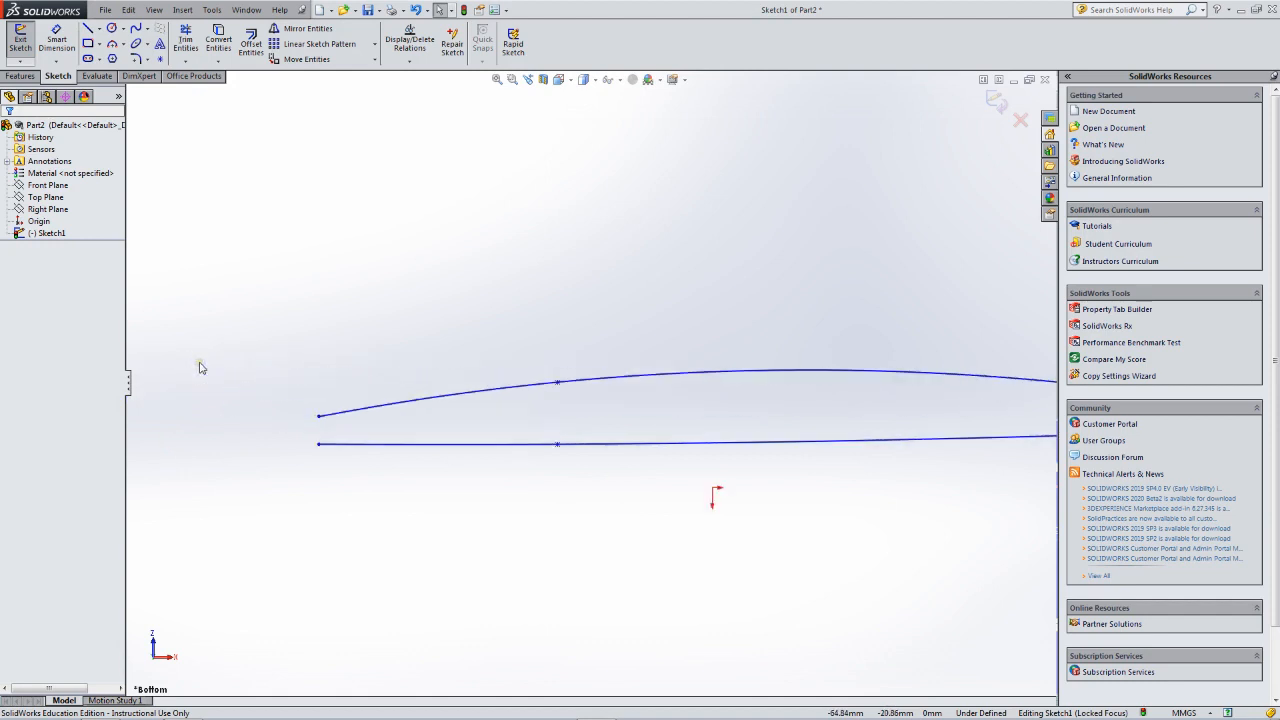
scroll(200, 361, up, 4)
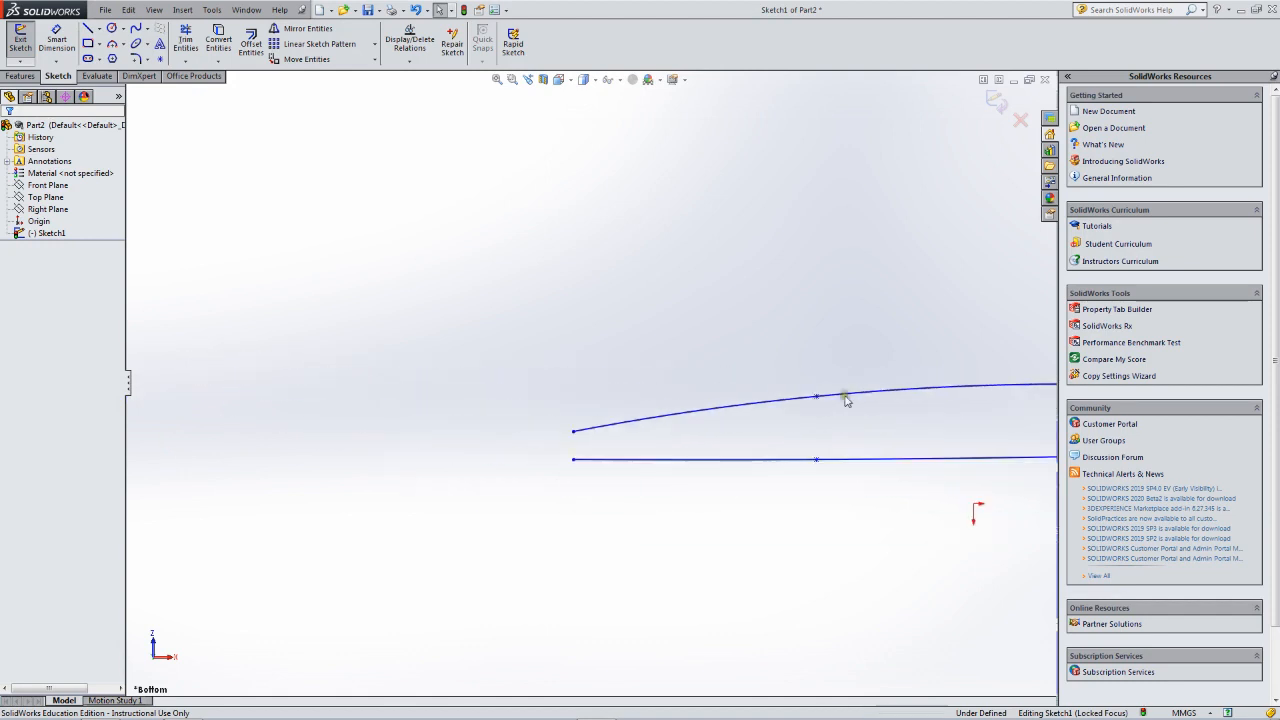
scroll(1003, 373, down, 5)
scroll(970, 398, up, 5)
scroll(940, 395, up, 4)
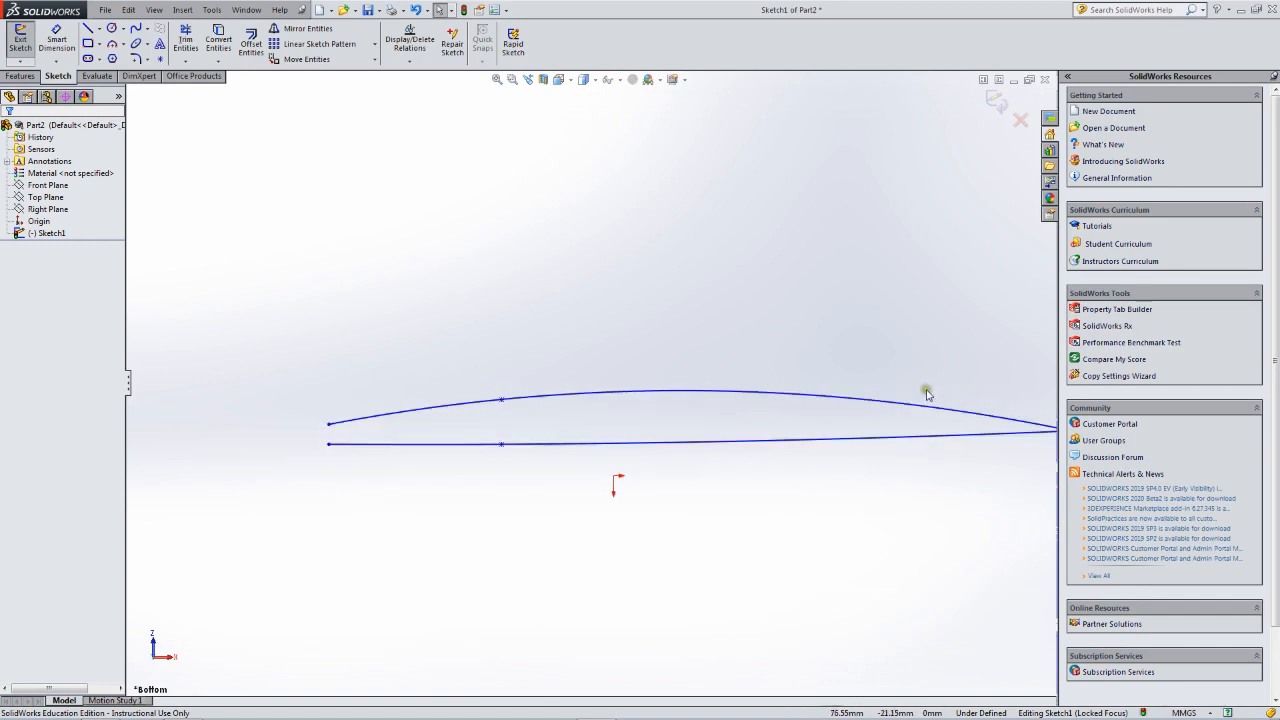
scroll(760, 360, down, 3)
scroll(750, 385, up, 3)
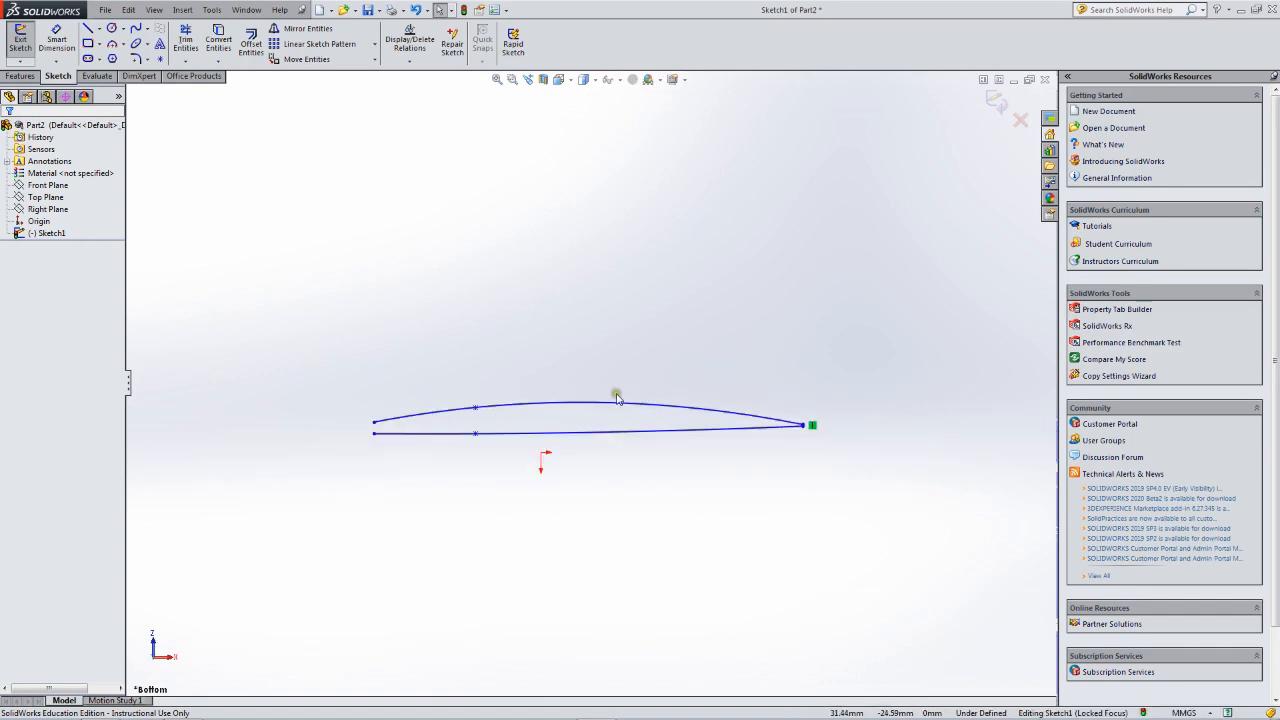
scroll(625, 399, down, 3)
scroll(683, 400, down, 2)
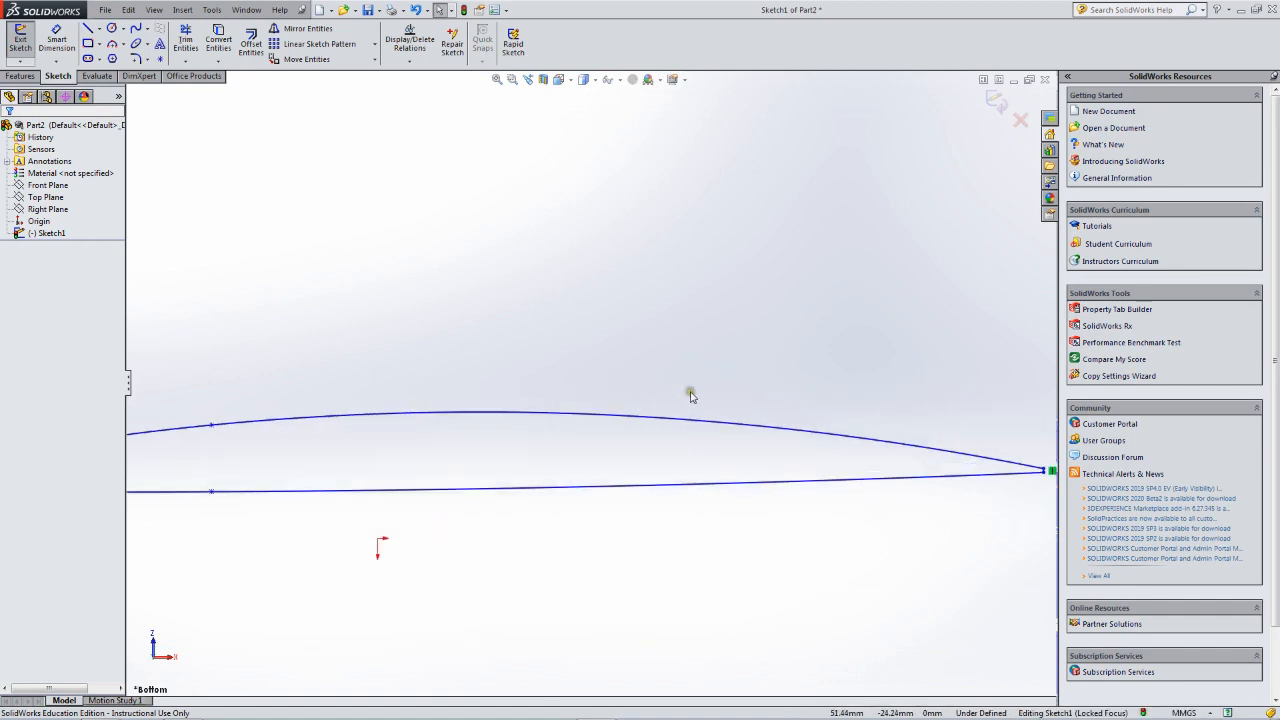
scroll(474, 391, up, 3)
scroll(366, 417, down, 2)
scroll(376, 419, up, 4)
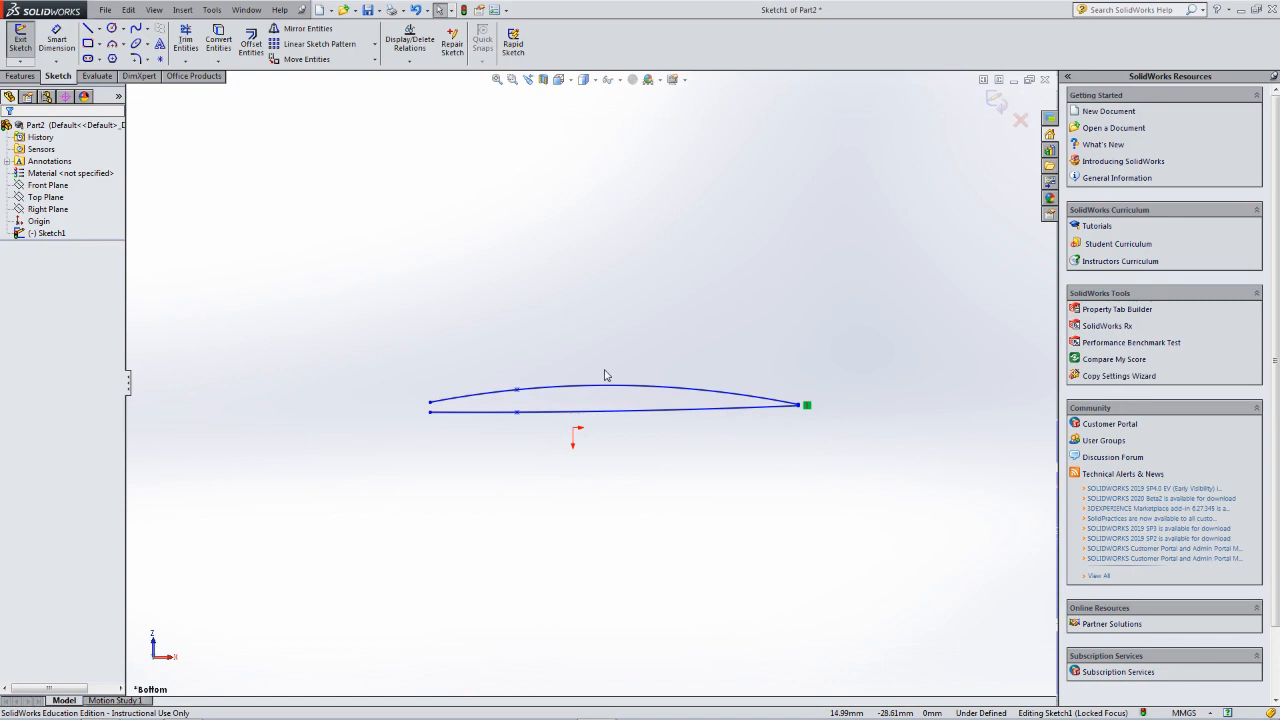
mouse_move(604, 375)
middle_down()
mouse_move(649, 374)
mouse_move(677, 406)
mouse_move(682, 465)
mouse_move(723, 429)
mouse_move(666, 369)
mouse_move(520, 389)
mouse_move(506, 354)
mouse_move(586, 320)
mouse_move(657, 374)
mouse_move(764, 362)
mouse_move(703, 431)
mouse_move(680, 397)
middle_up()
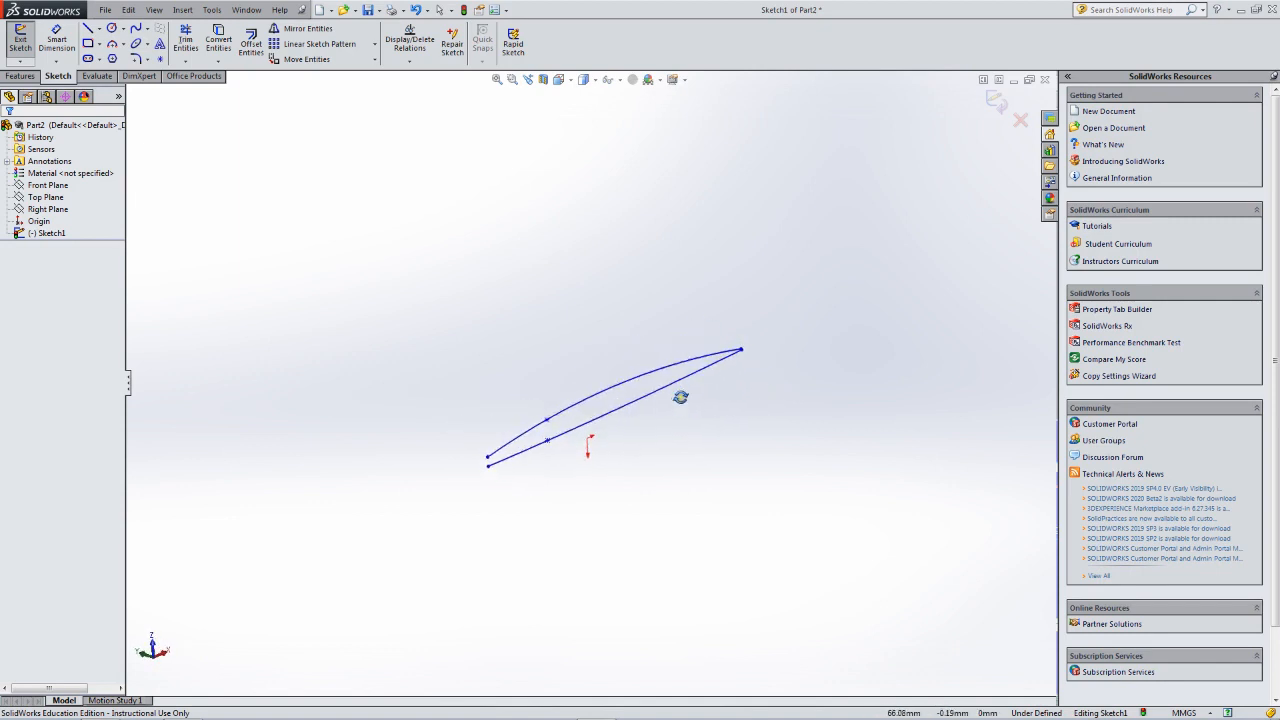
Move the upper spline's left endpoint slightly up and outward, to about X -69.61 mm, Y -14.02 mm.
scroll(570, 437, down, 3)
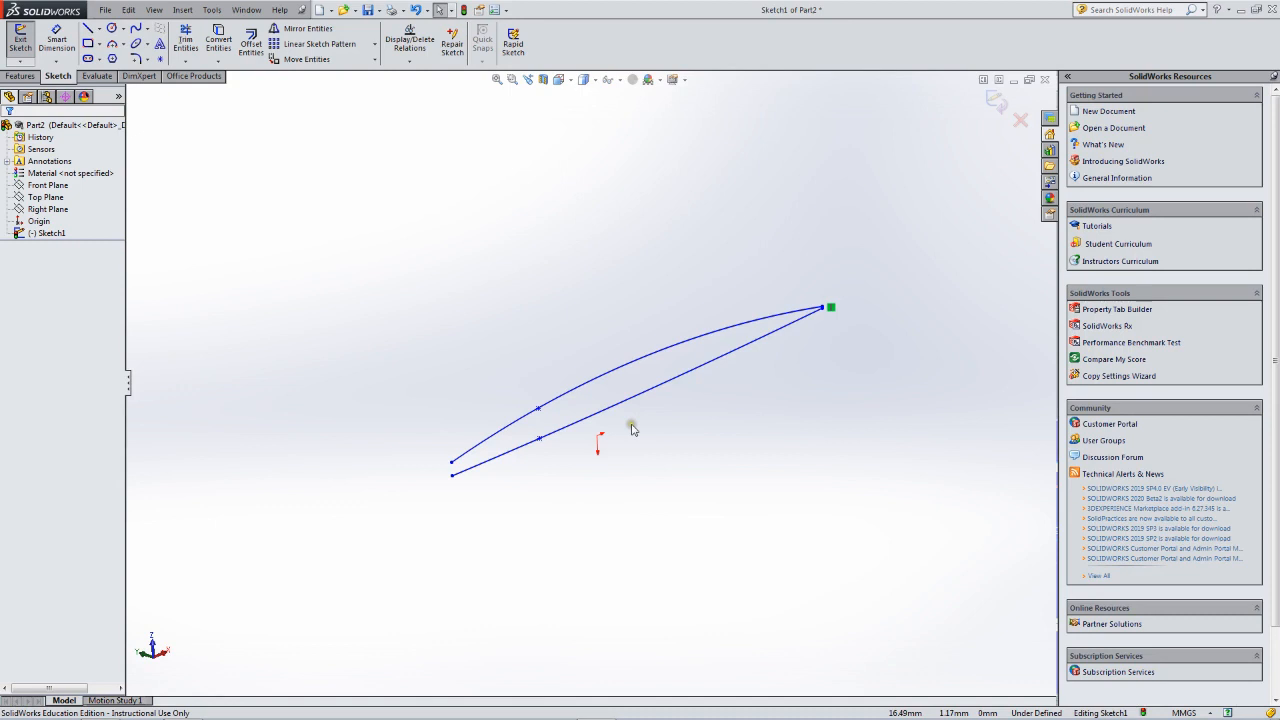
mouse_move(631, 420)
middle_down()
mouse_move(594, 377)
mouse_move(582, 389)
mouse_move(597, 400)
mouse_move(562, 381)
middle_up()
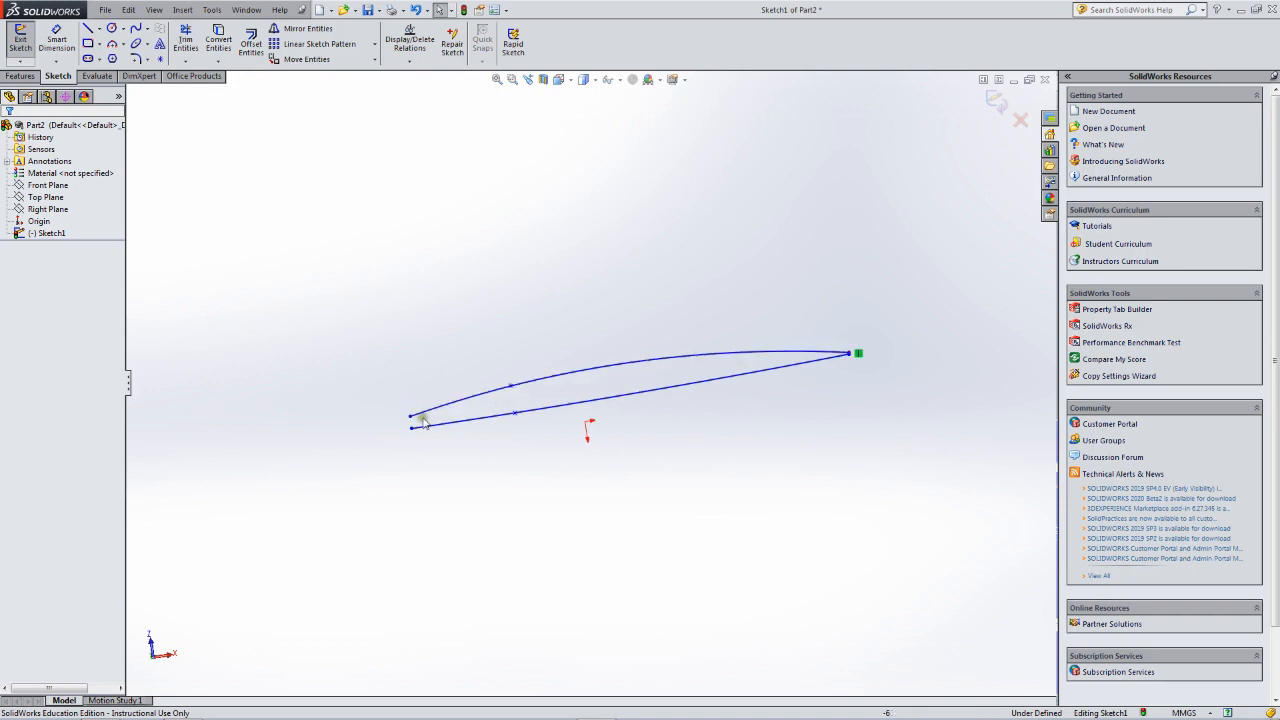
scroll(424, 421, down, 3)
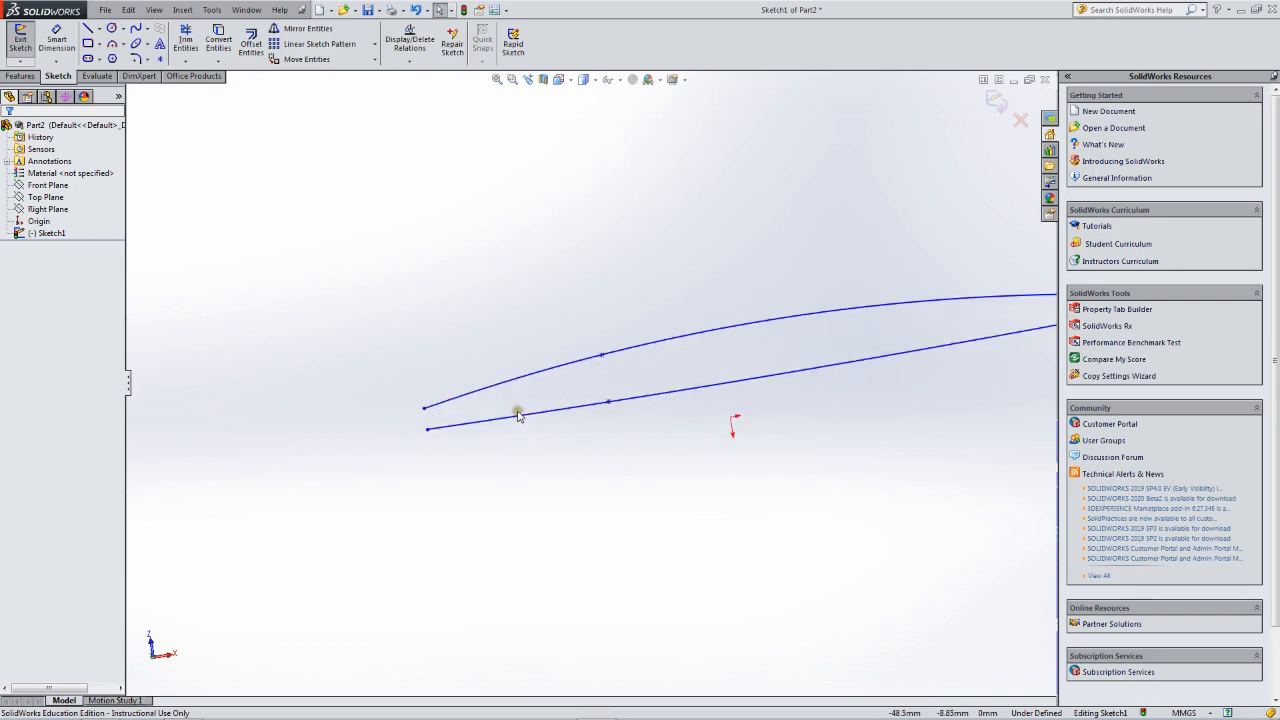
click(425, 410)
drag(425, 409, 423, 401)
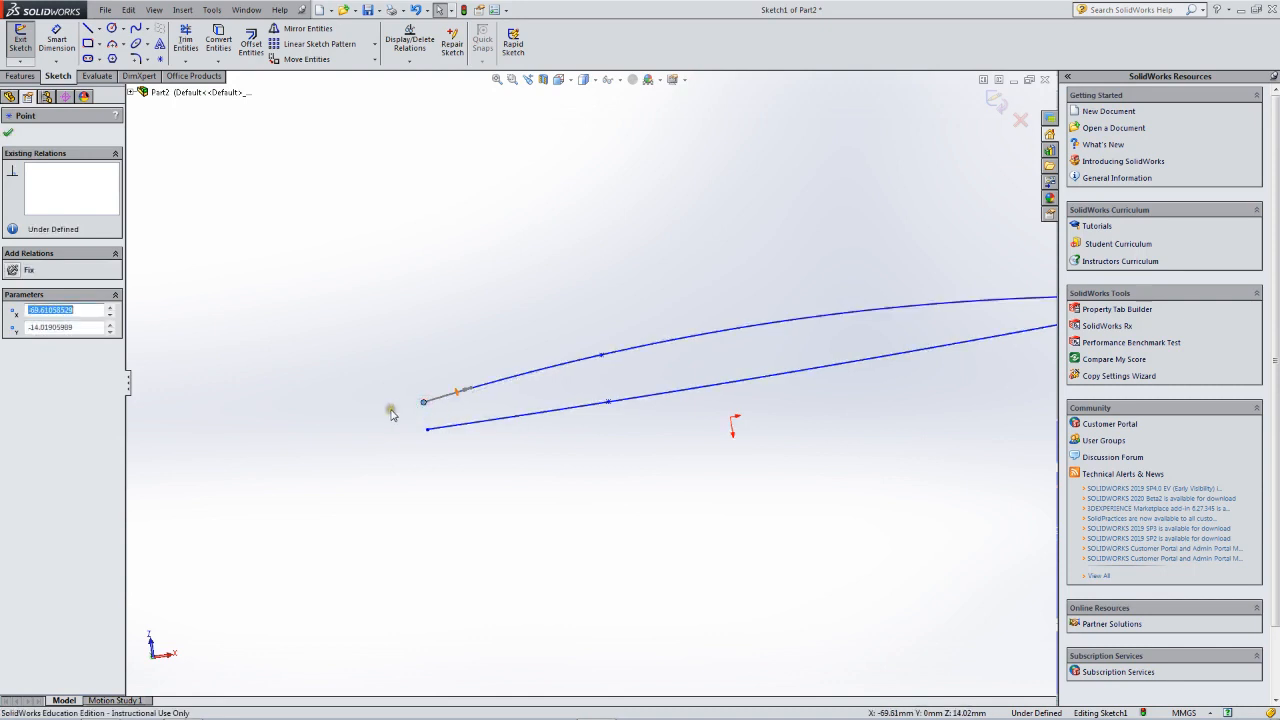
Close the left end with a three-point spline between both left endpoints, placing its nose point at about X -85.74 mm, Y -9.48 mm.
key(f)
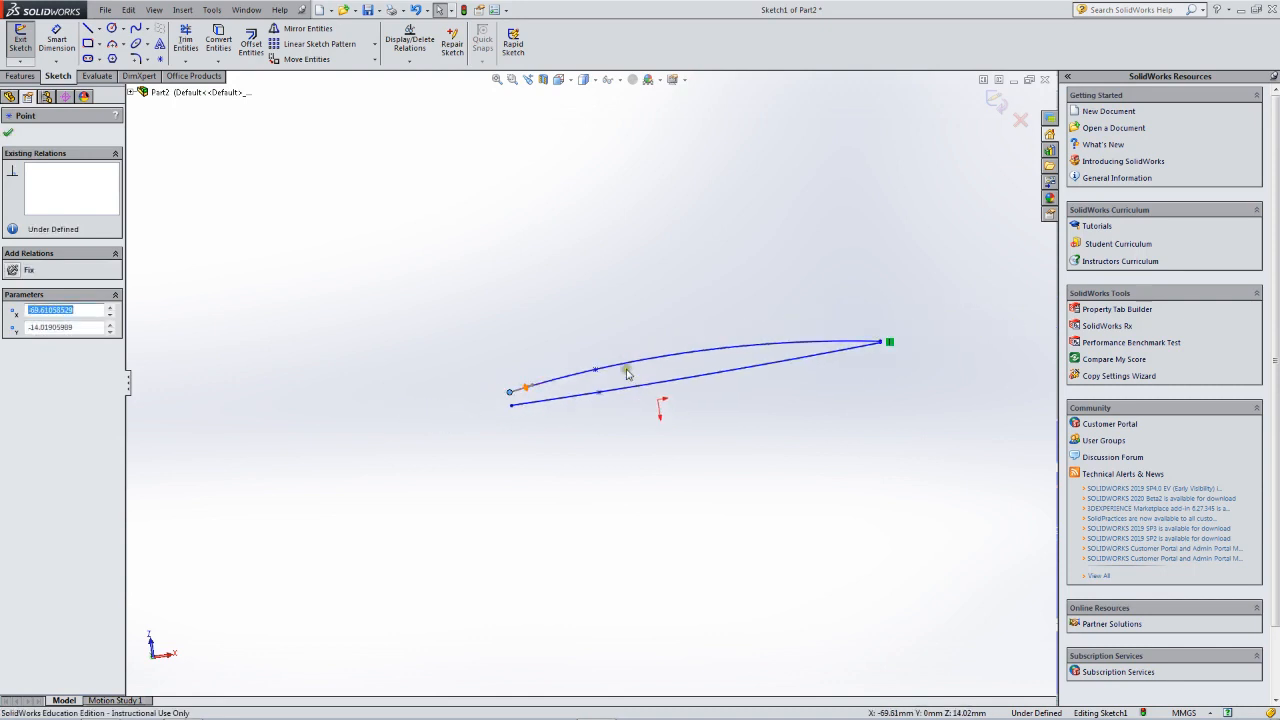
scroll(506, 392, down, 3)
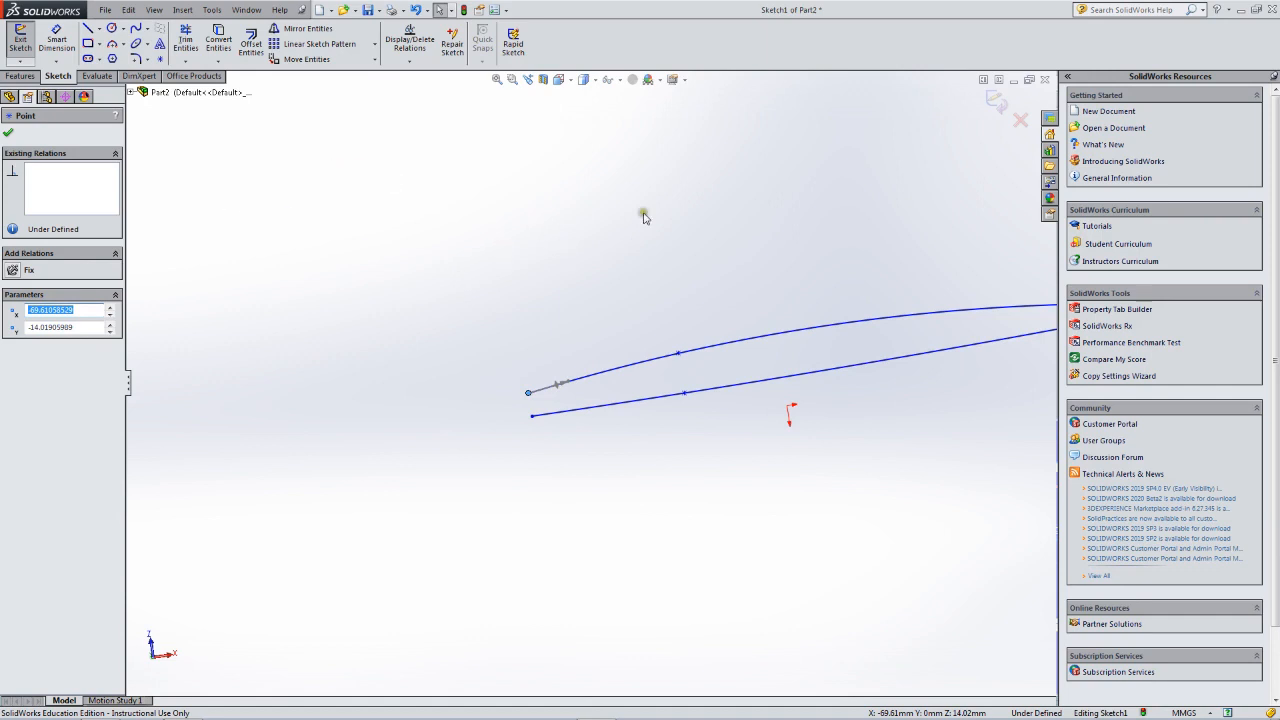
click(573, 83)
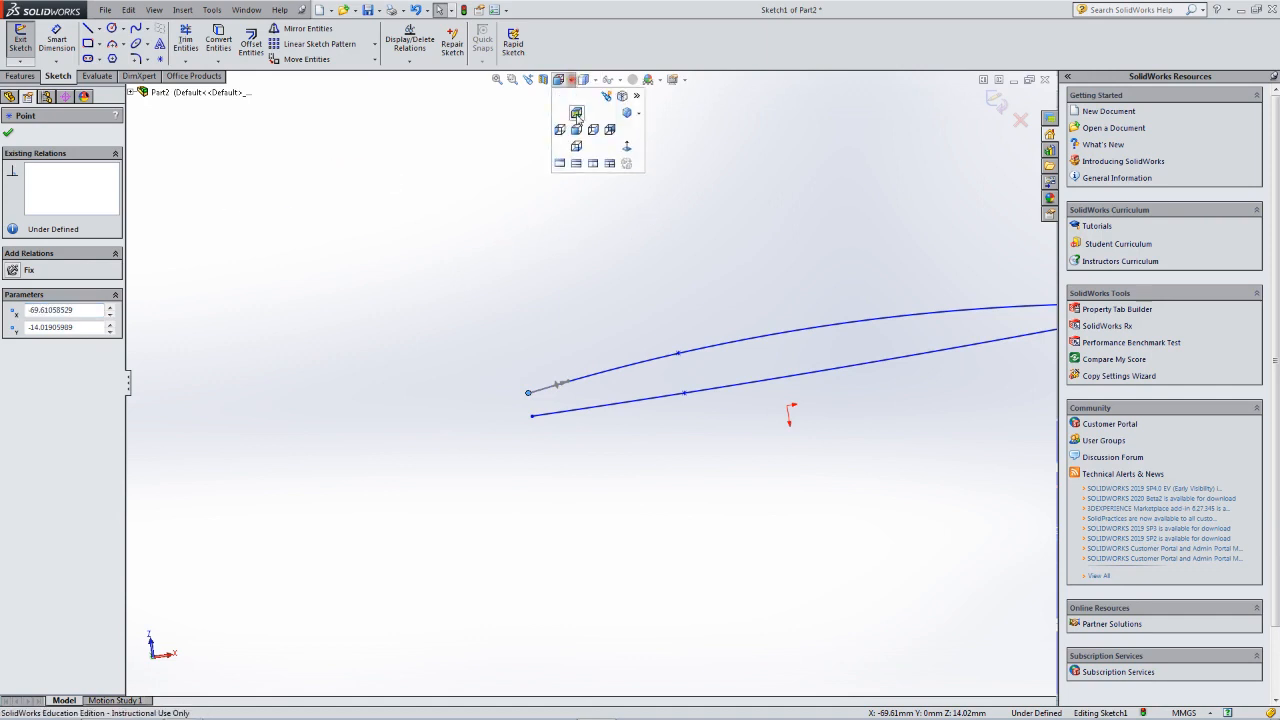
click(577, 148)
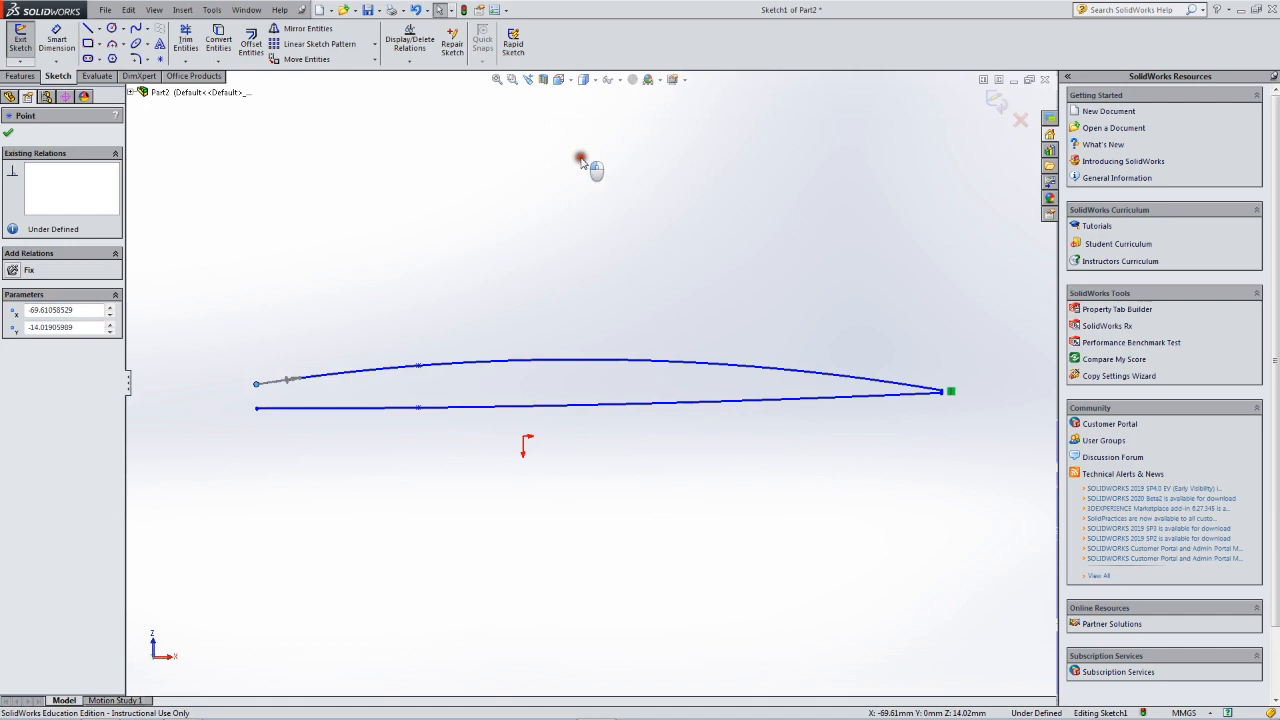
scroll(200, 404, down, 5)
scroll(303, 396, up, 4)
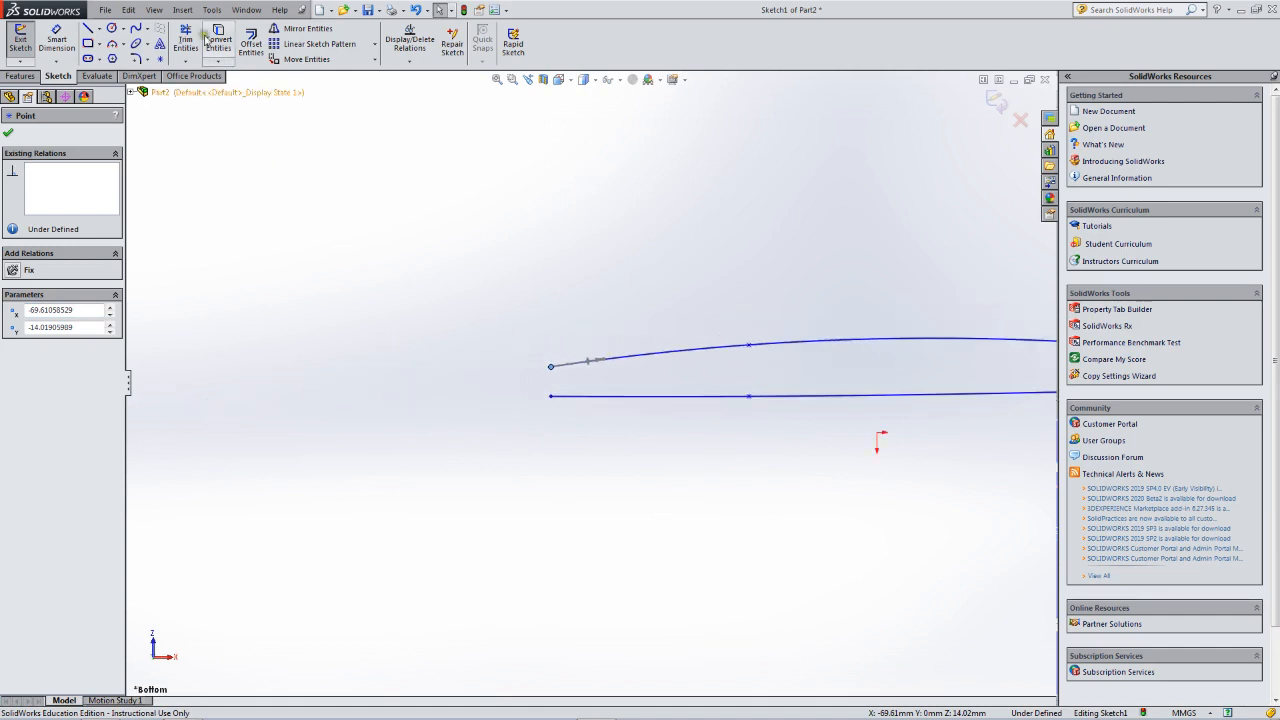
click(136, 29)
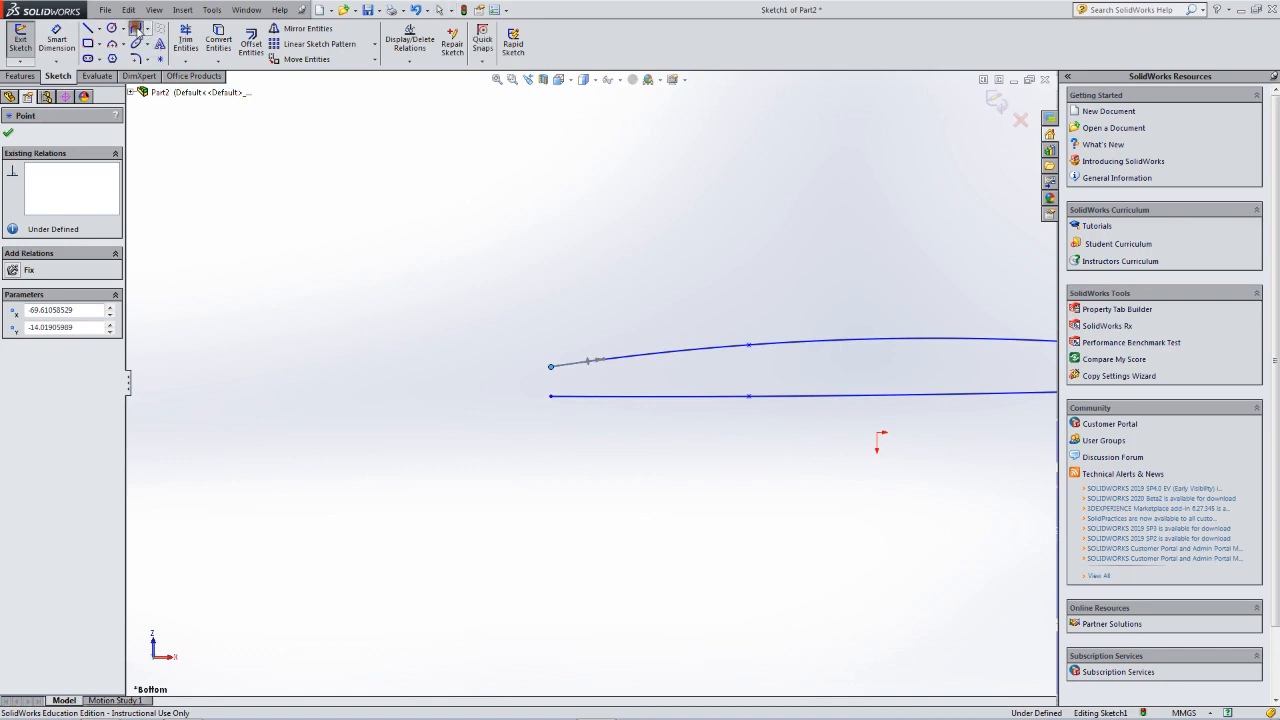
click(550, 368)
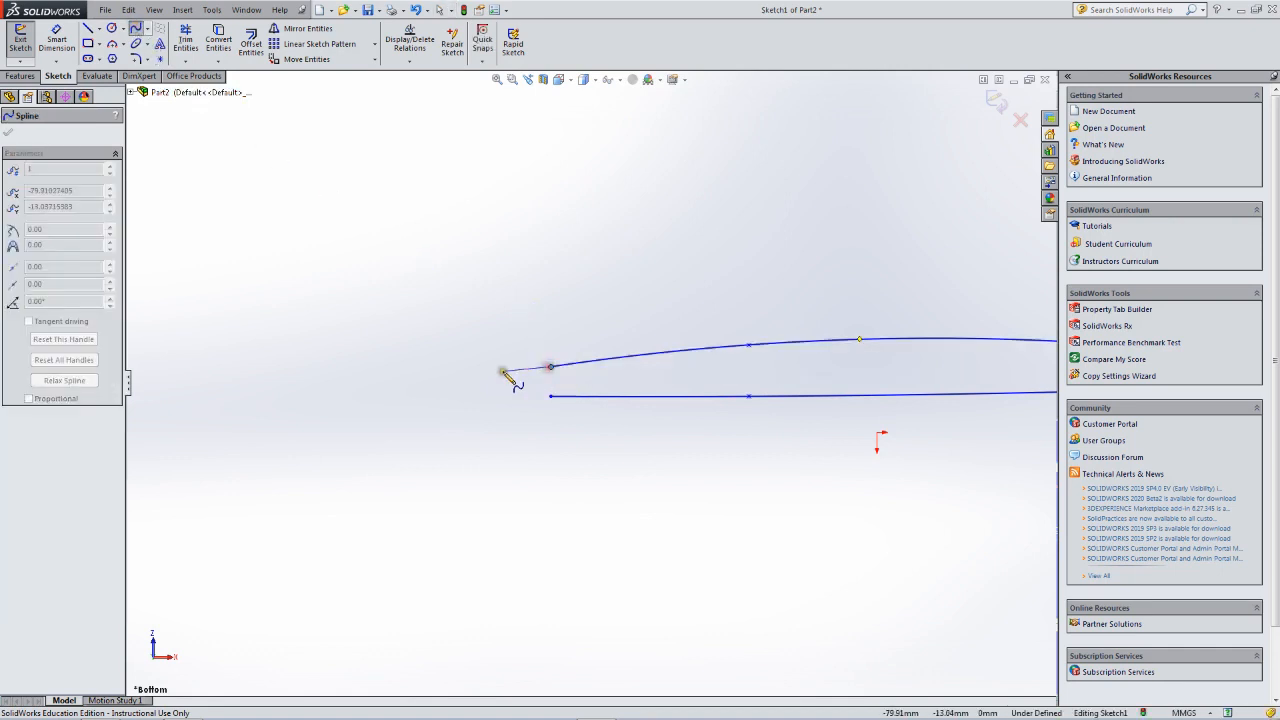
click(452, 382)
double_click(551, 396)
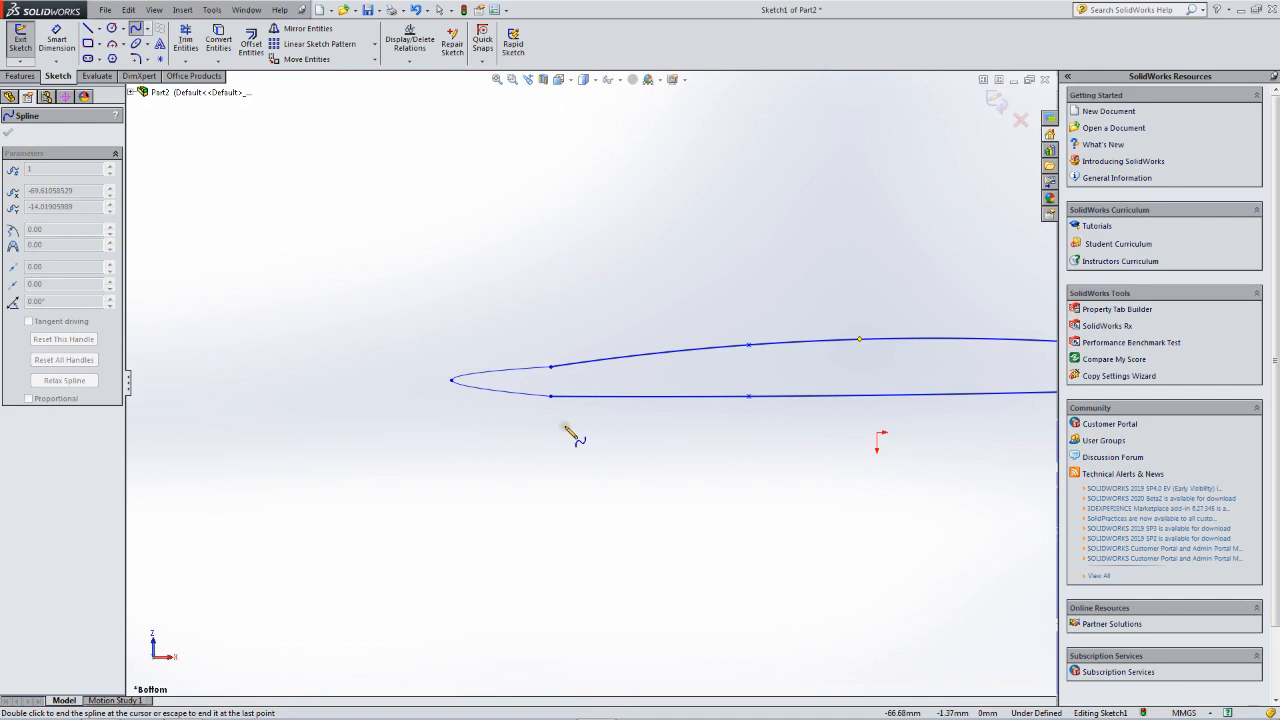
key(Escape)
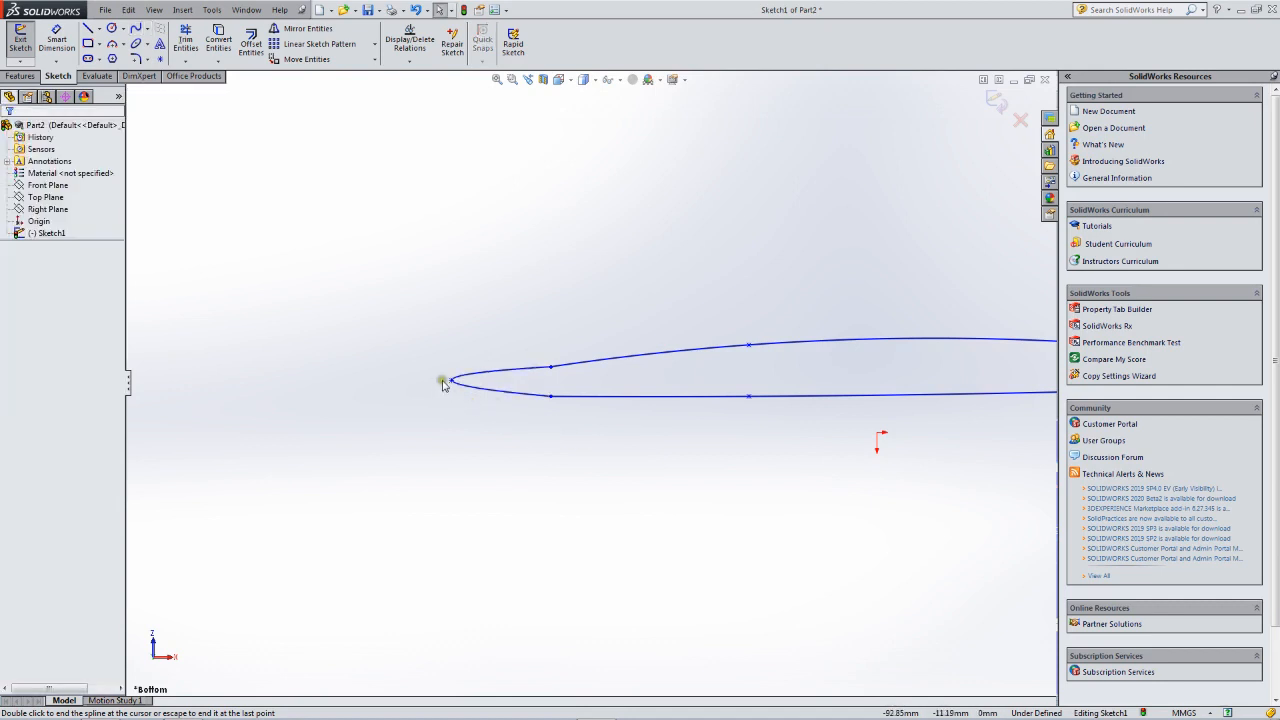
mouse_move(452, 383)
mouse_down()
mouse_move(450, 395)
mouse_move(475, 391)
mouse_up()
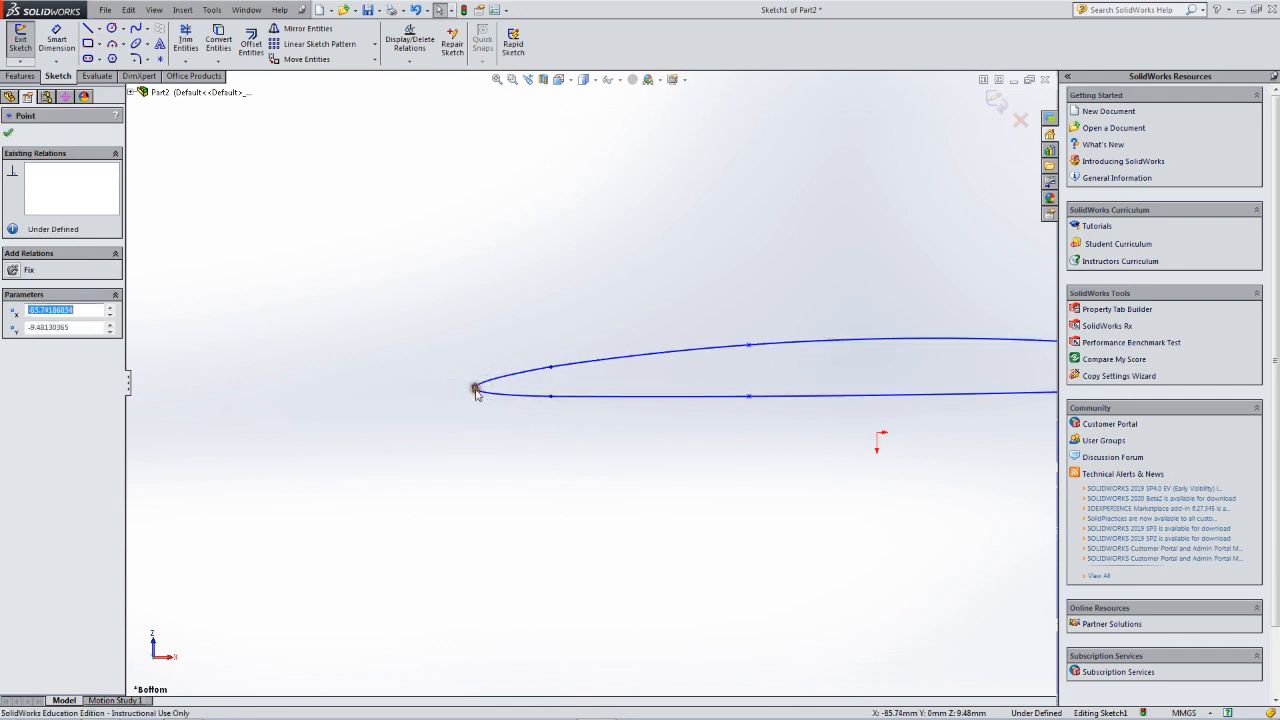
Move the upper spline's middle point left and slightly lower, to about X -33.82 mm, Y -17.20 mm.
key(f)
scroll(770, 437, down, 3)
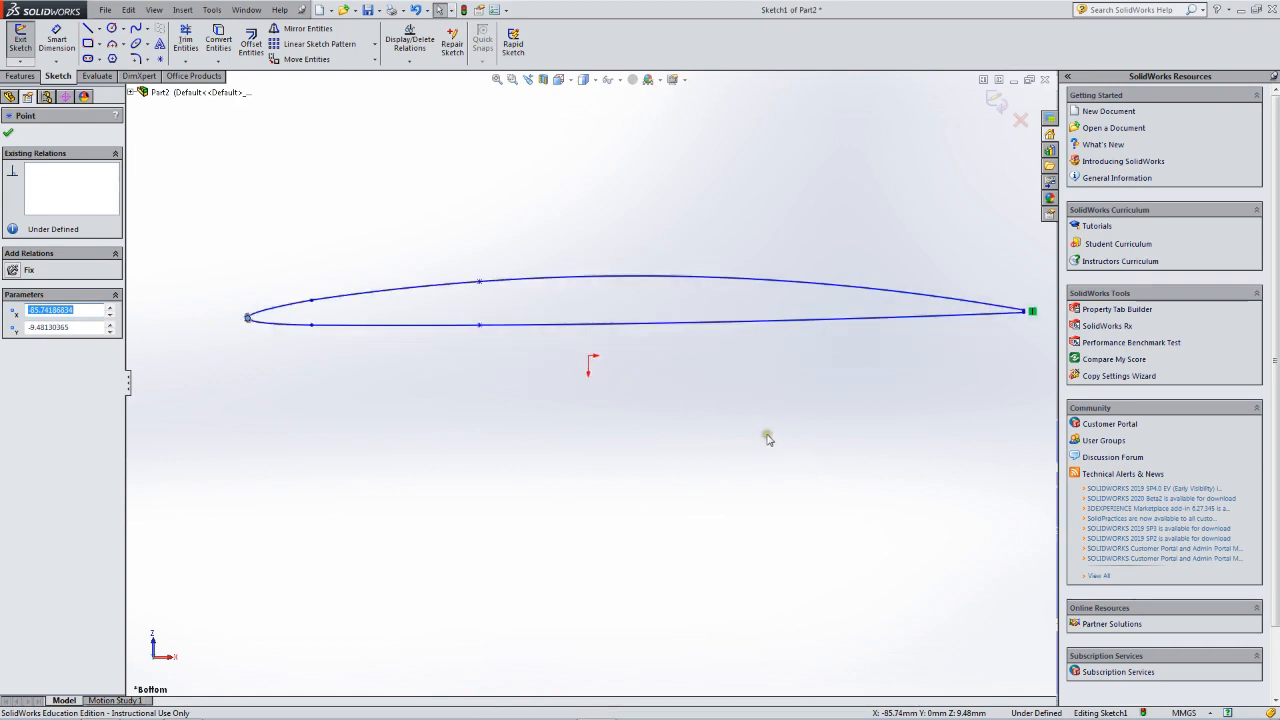
scroll(760, 431, up, 1)
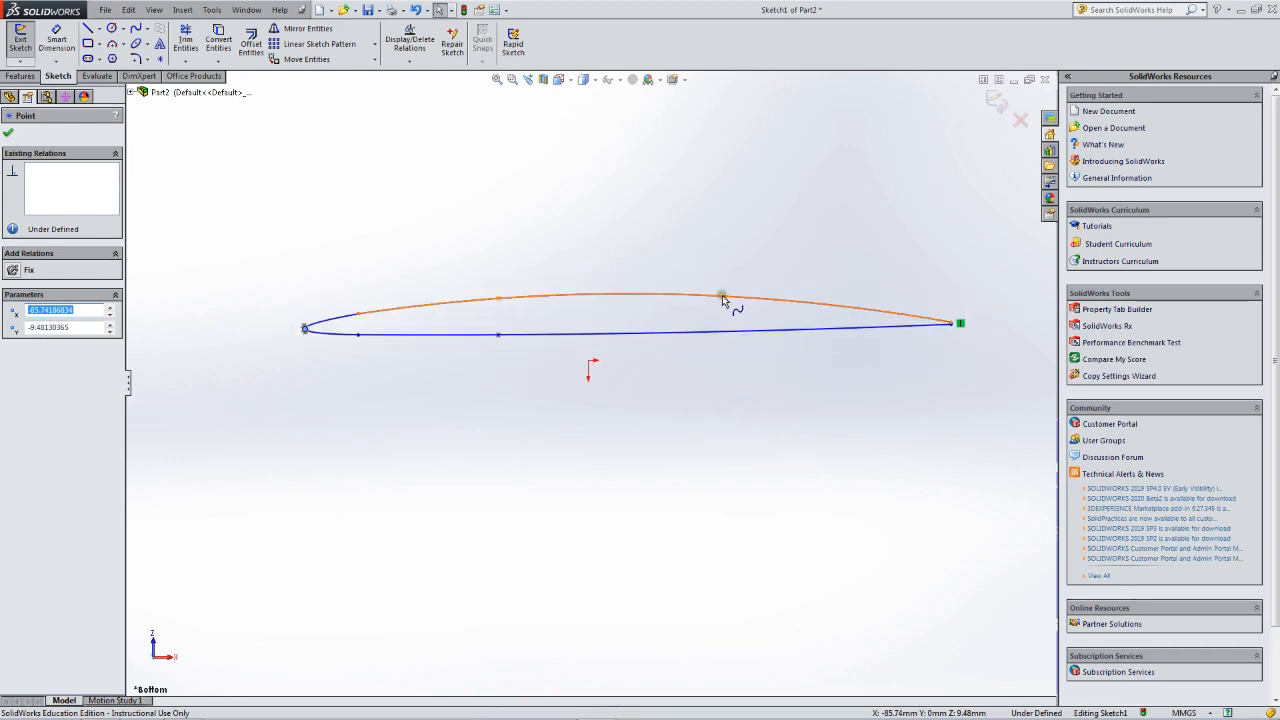
drag(500, 304, 503, 313)
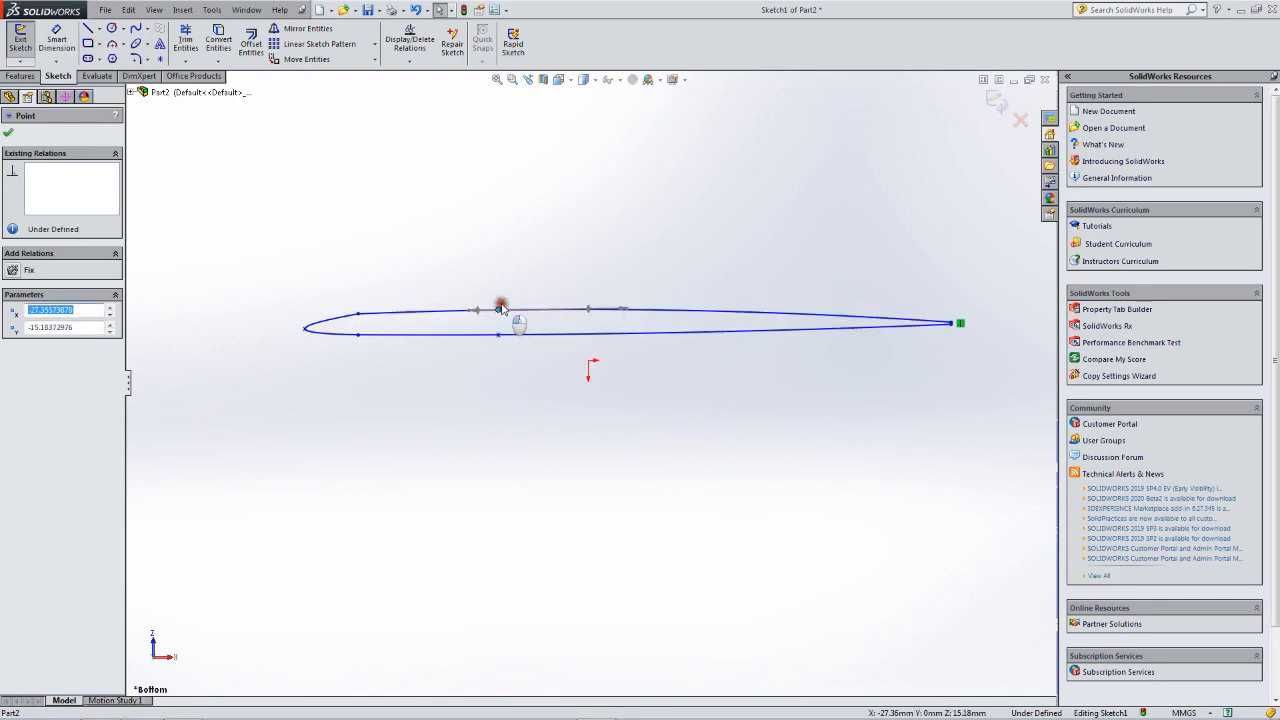
drag(497, 299, 478, 310)
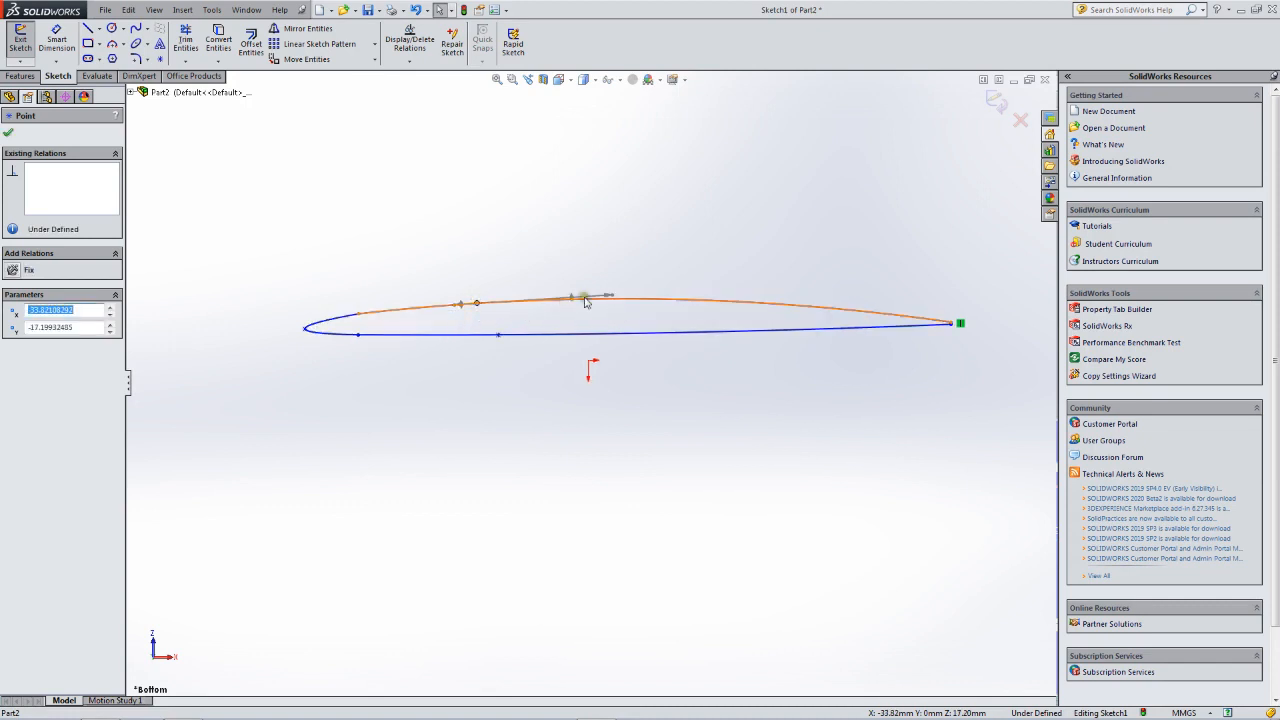
Adjust the upper spline's tangent handles to about -2.74° at the middle point and -8.31° at the left endpoint.
mouse_move(613, 298)
mouse_down()
mouse_move(610, 287)
mouse_move(617, 300)
mouse_up()
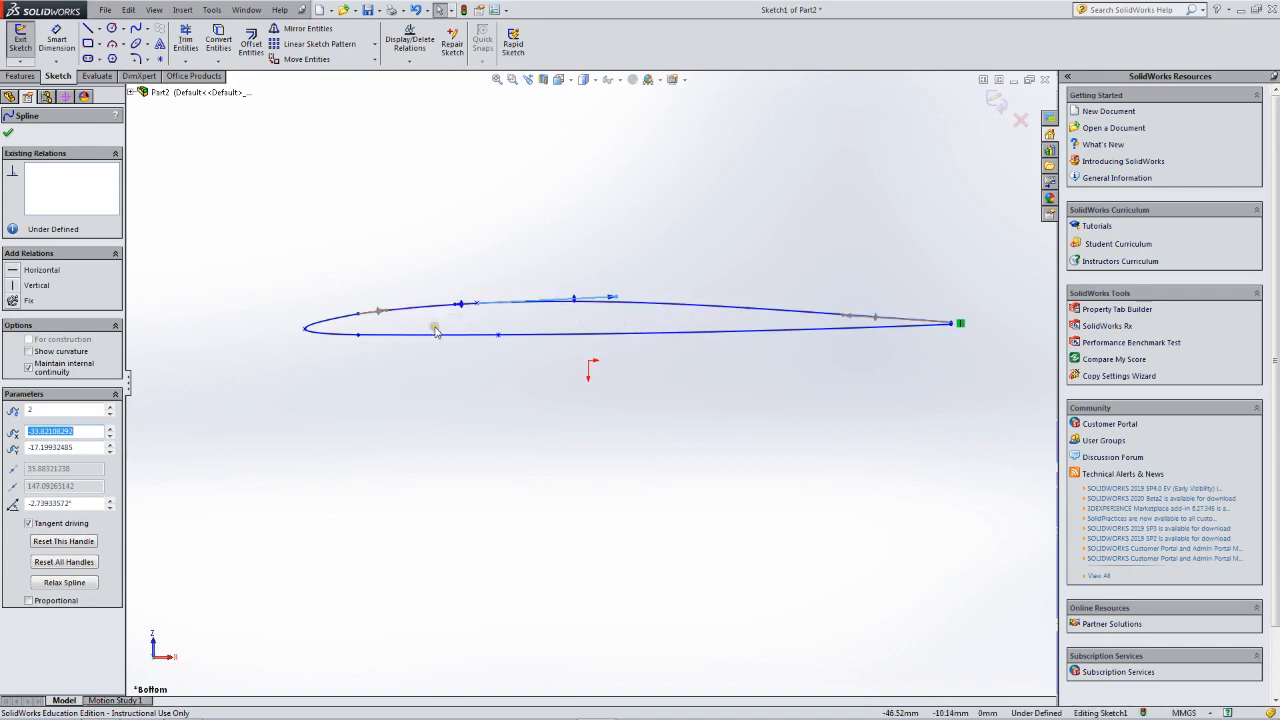
drag(385, 311, 387, 315)
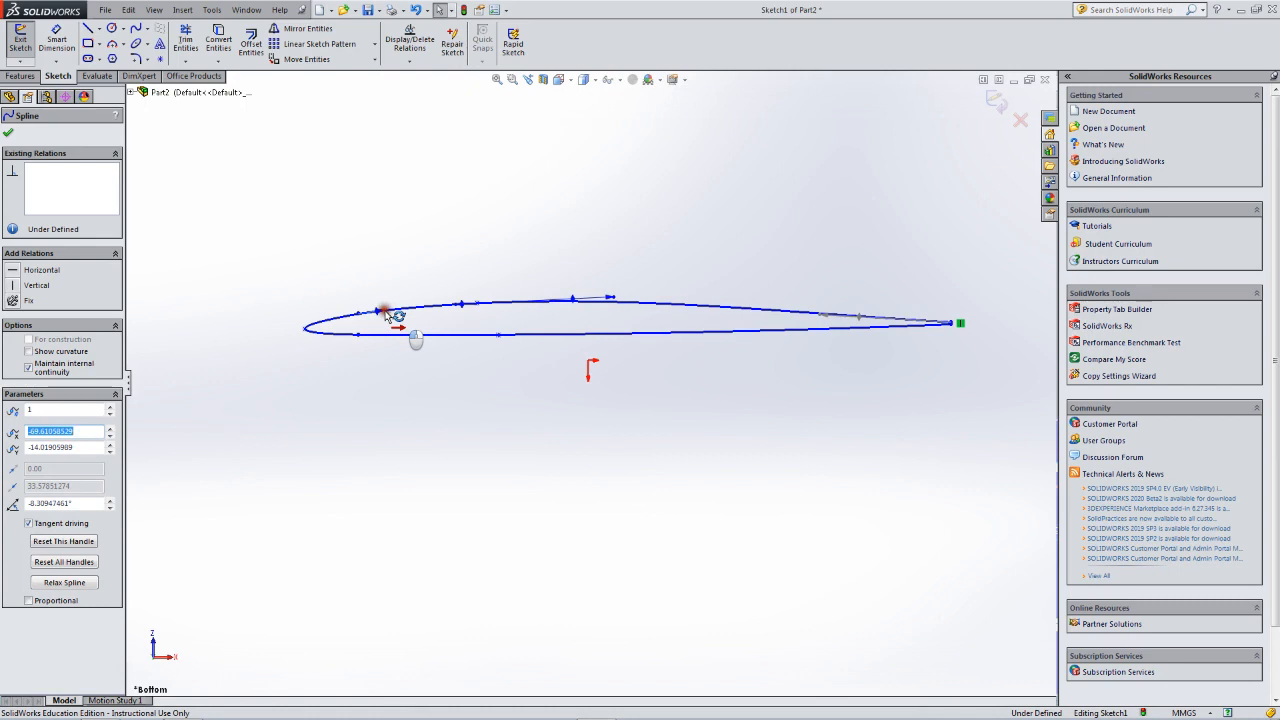
drag(387, 315, 387, 315)
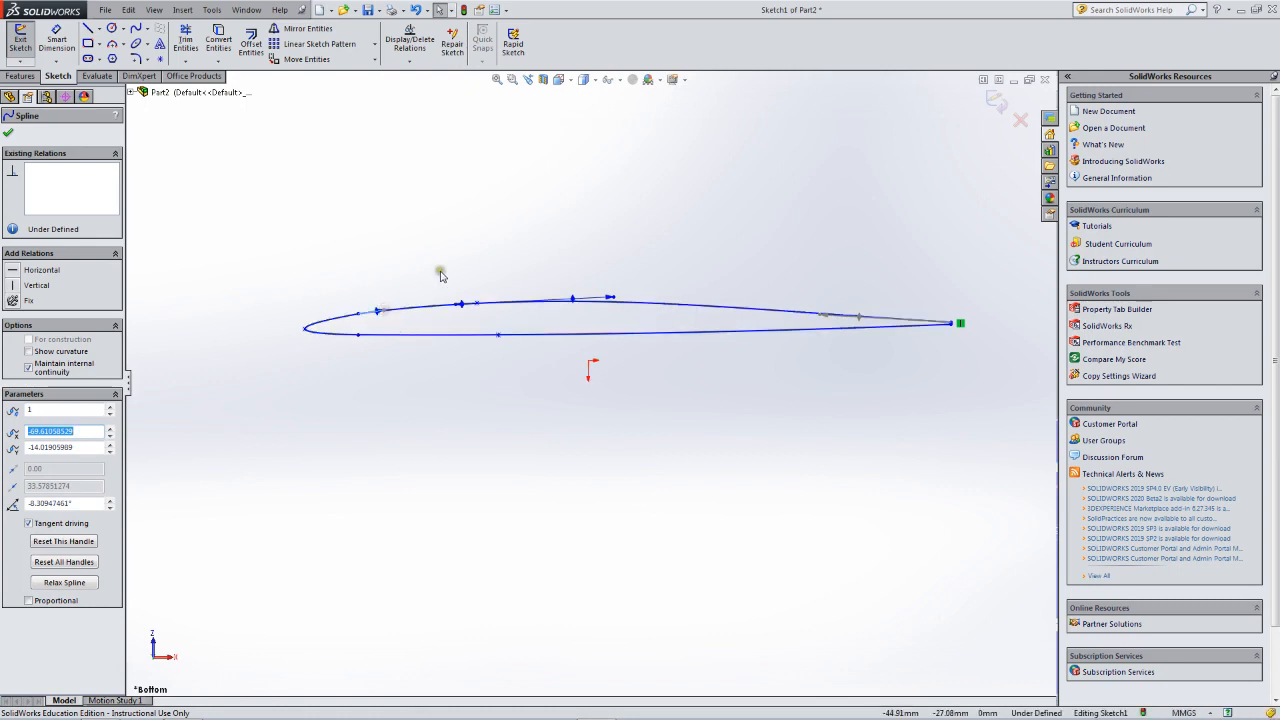
click(638, 250)
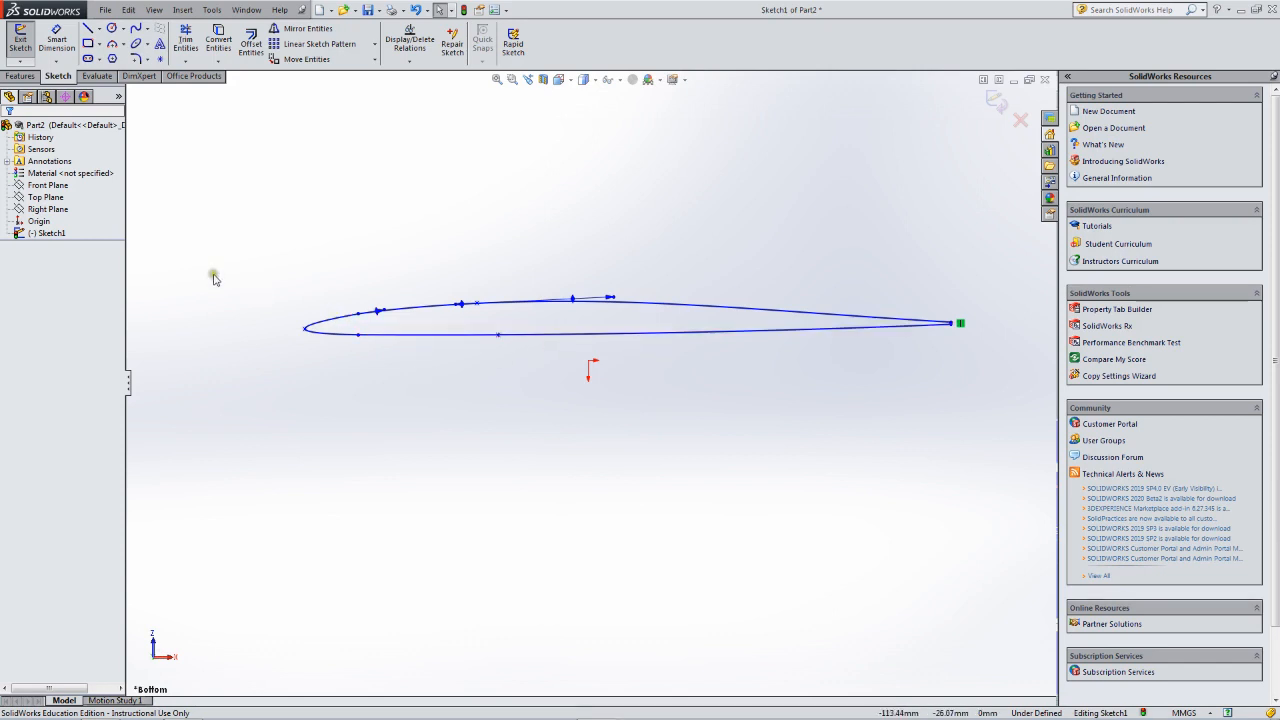
Finish and exit the closed airfoil profile sketch.
click(19, 47)
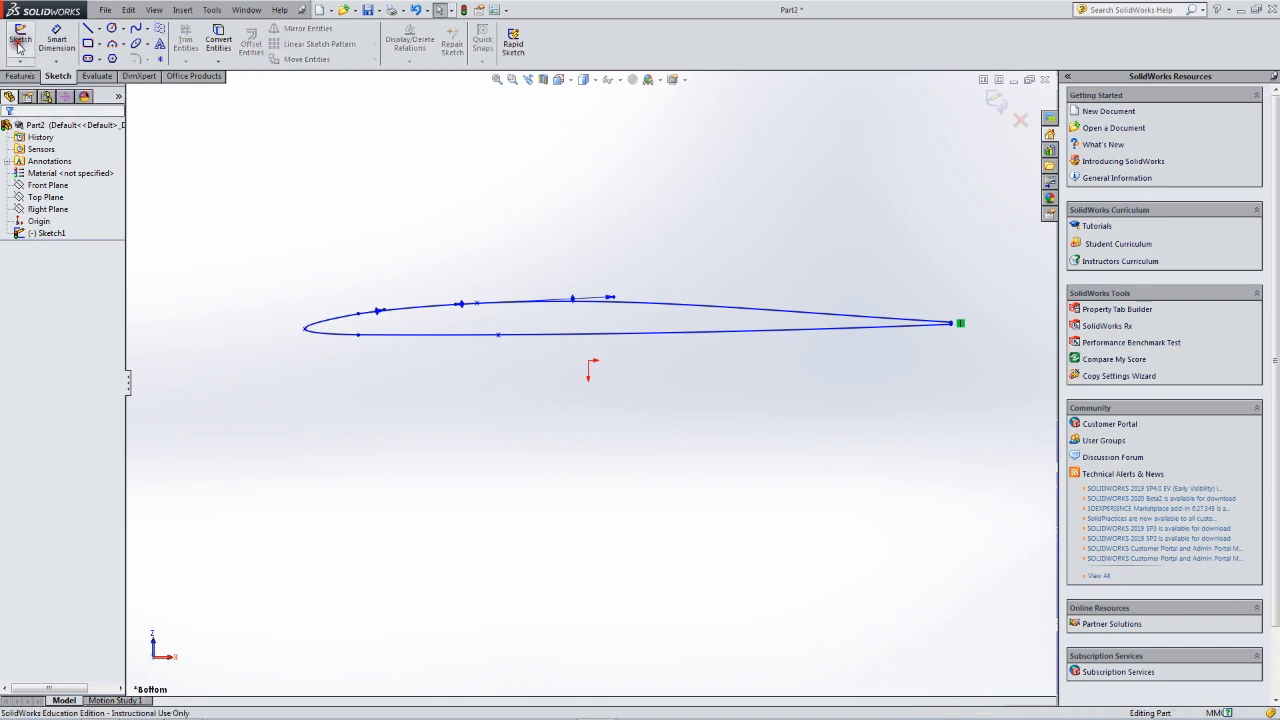
middle_drag(262, 285, 347, 366)
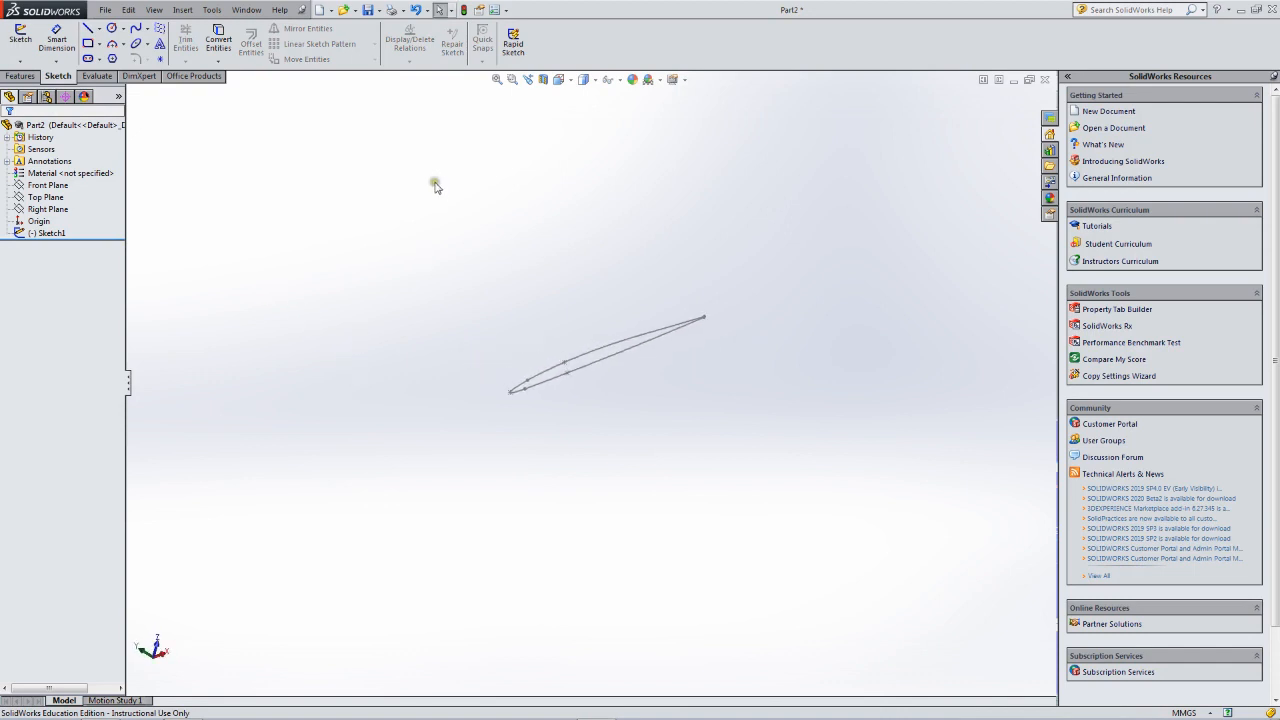
mouse_move(397, 251)
middle_down()
mouse_move(386, 237)
mouse_move(394, 244)
middle_up()
key(Escape)
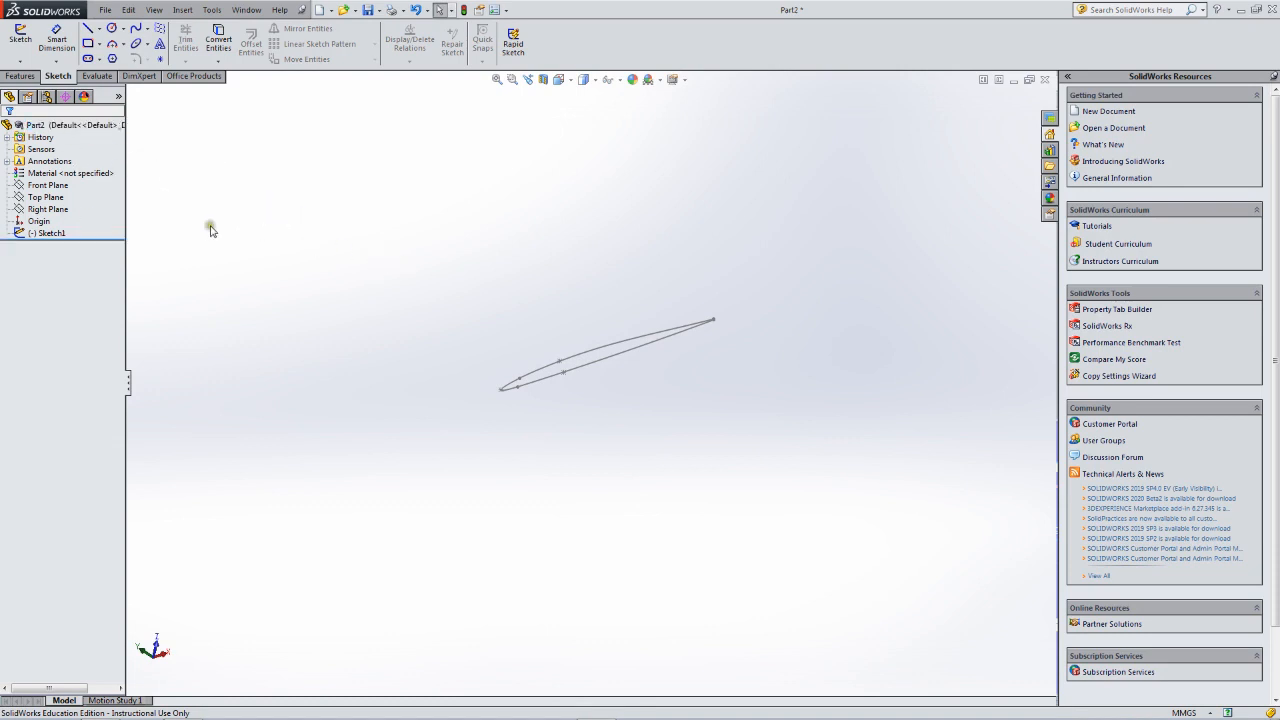
click(52, 198)
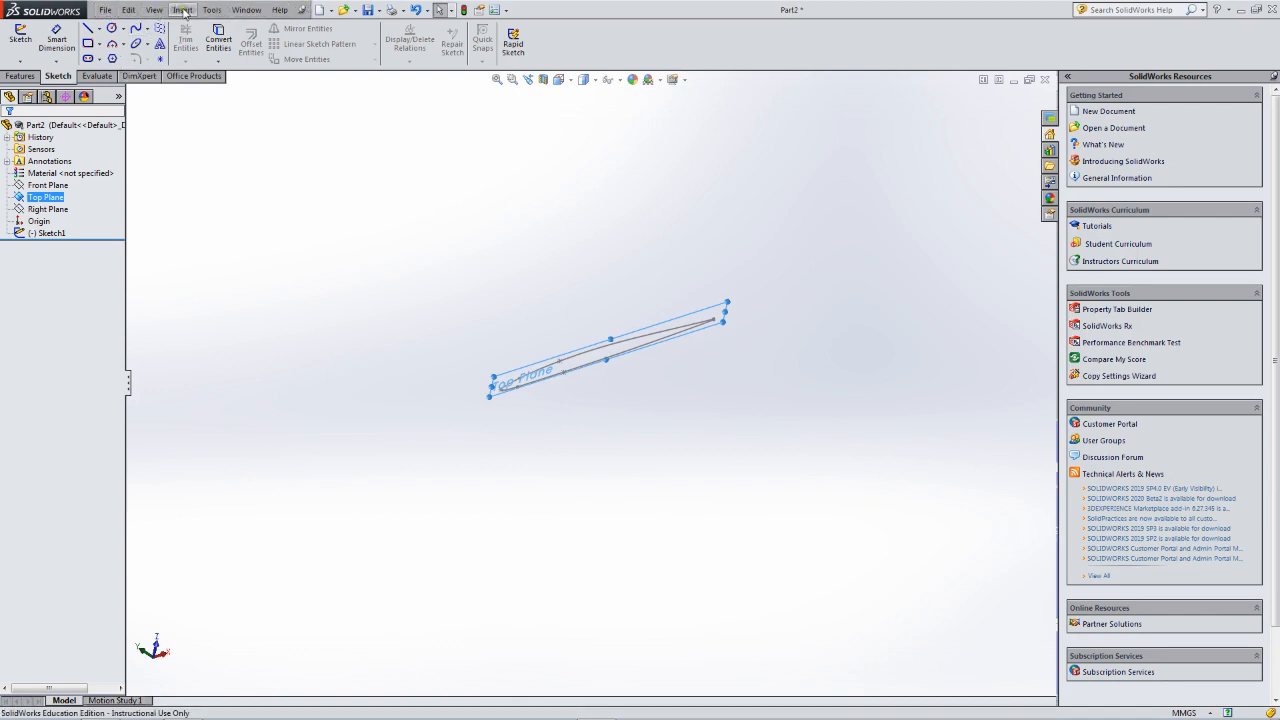
click(183, 10)
mouse_move(233, 157)
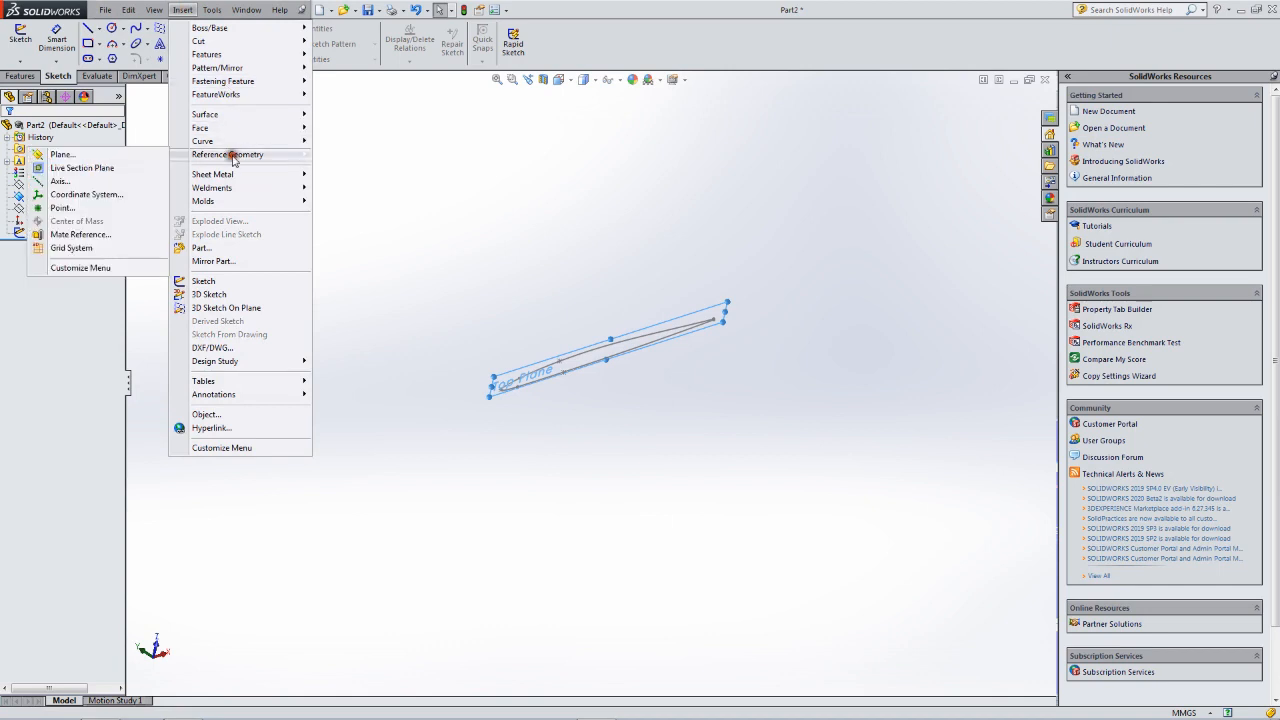
click(60, 155)
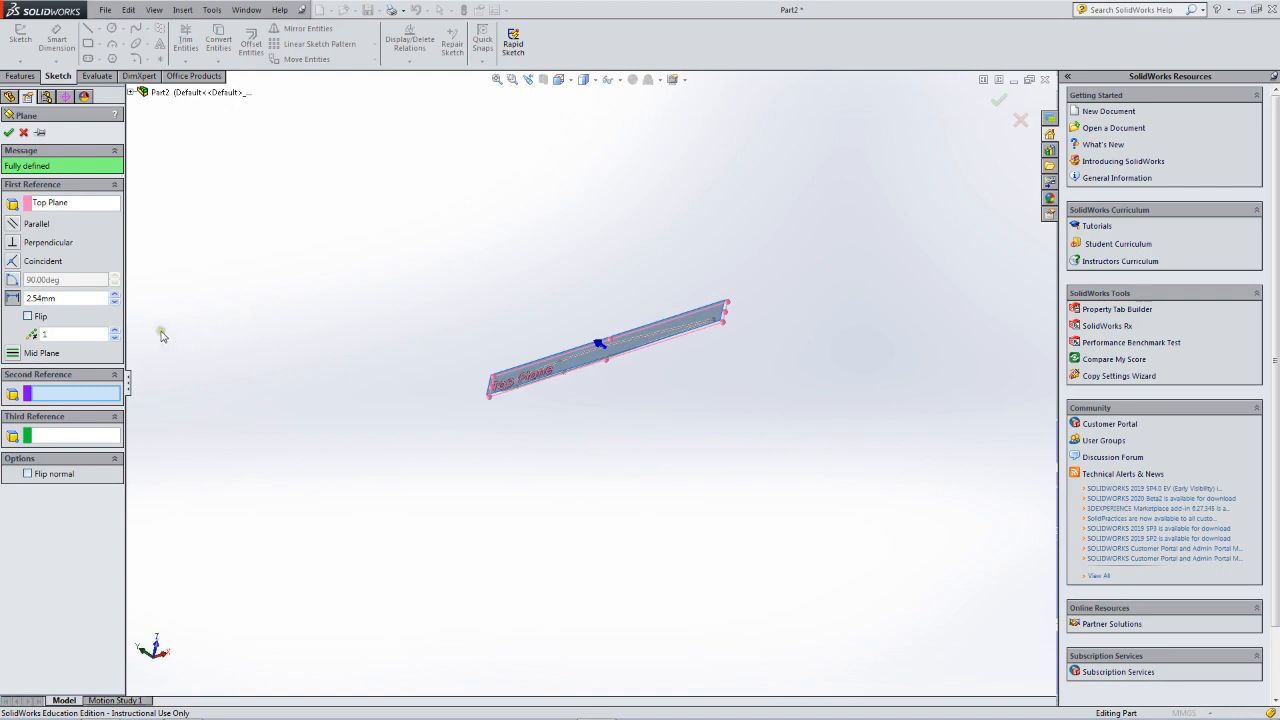
click(22, 133)
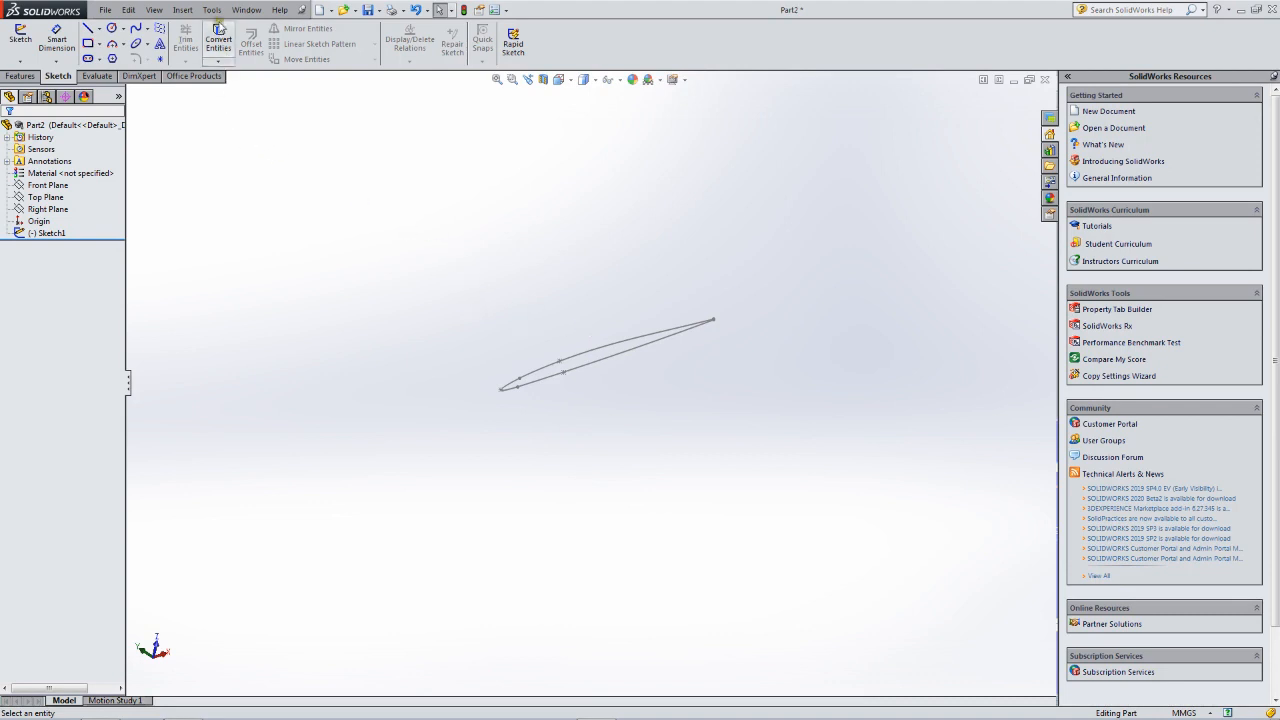
Set the document's unit system to IPS (inch, pound, second).
click(212, 10)
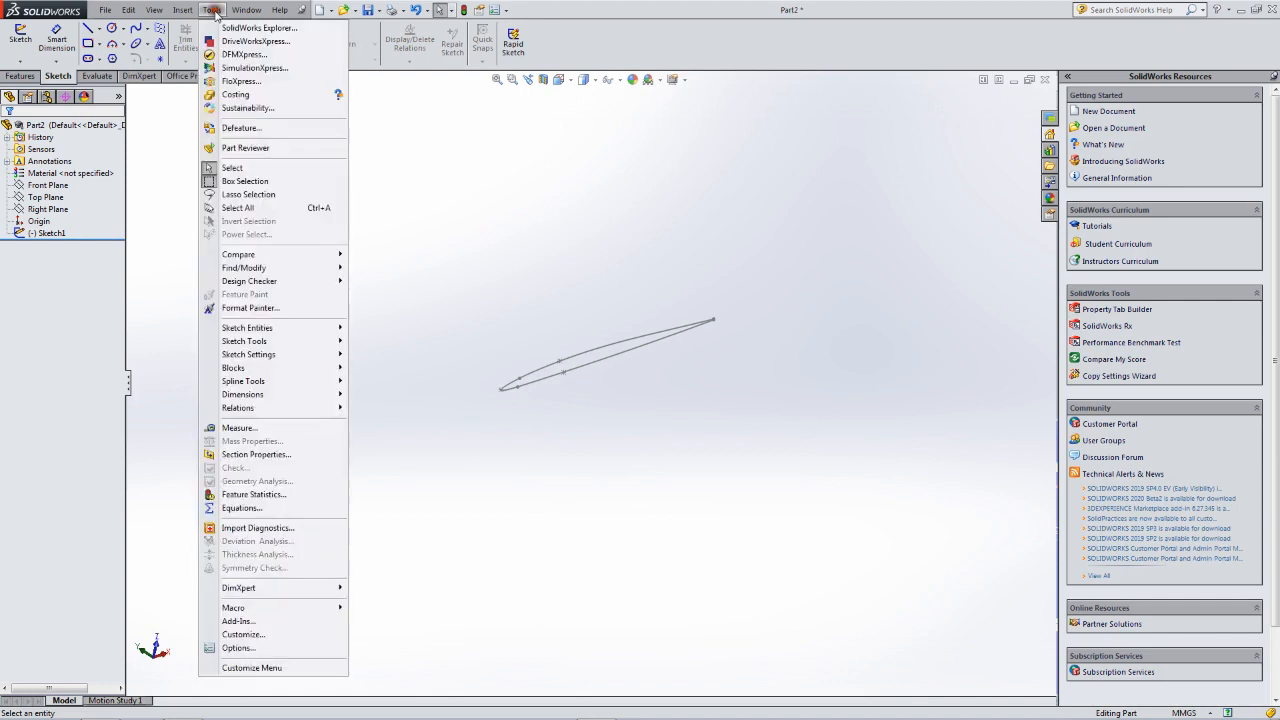
click(241, 647)
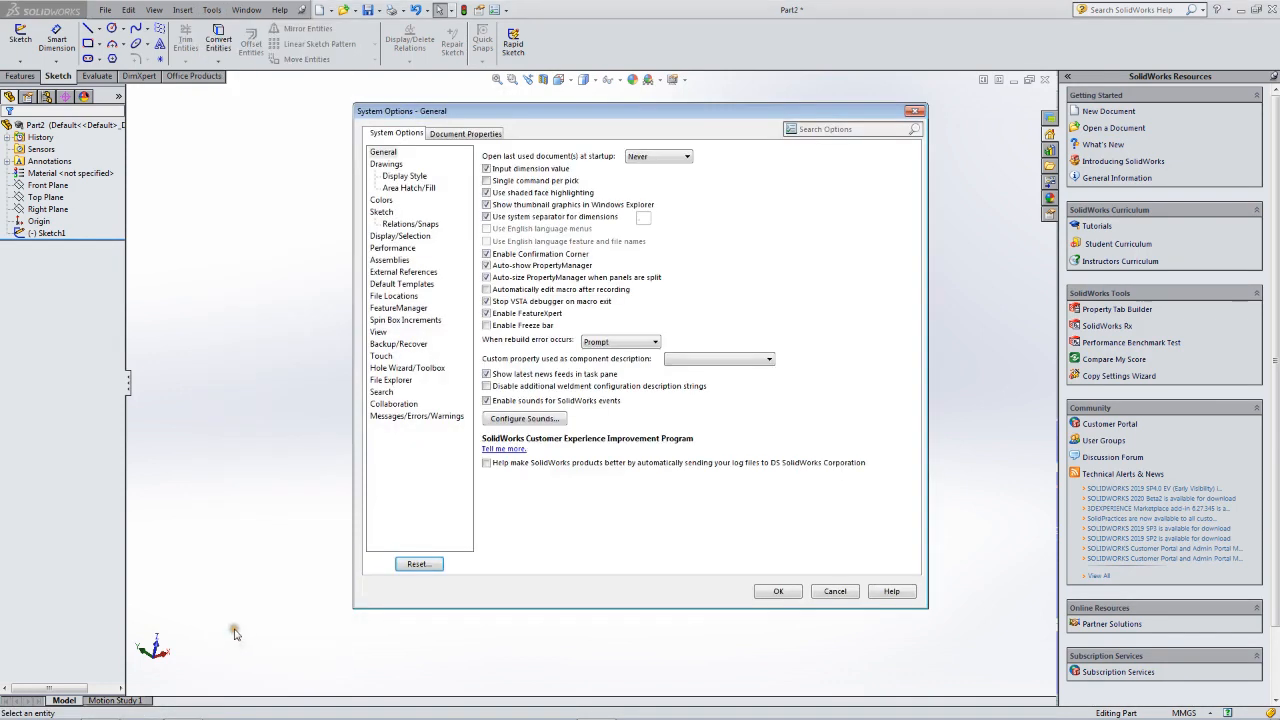
click(463, 133)
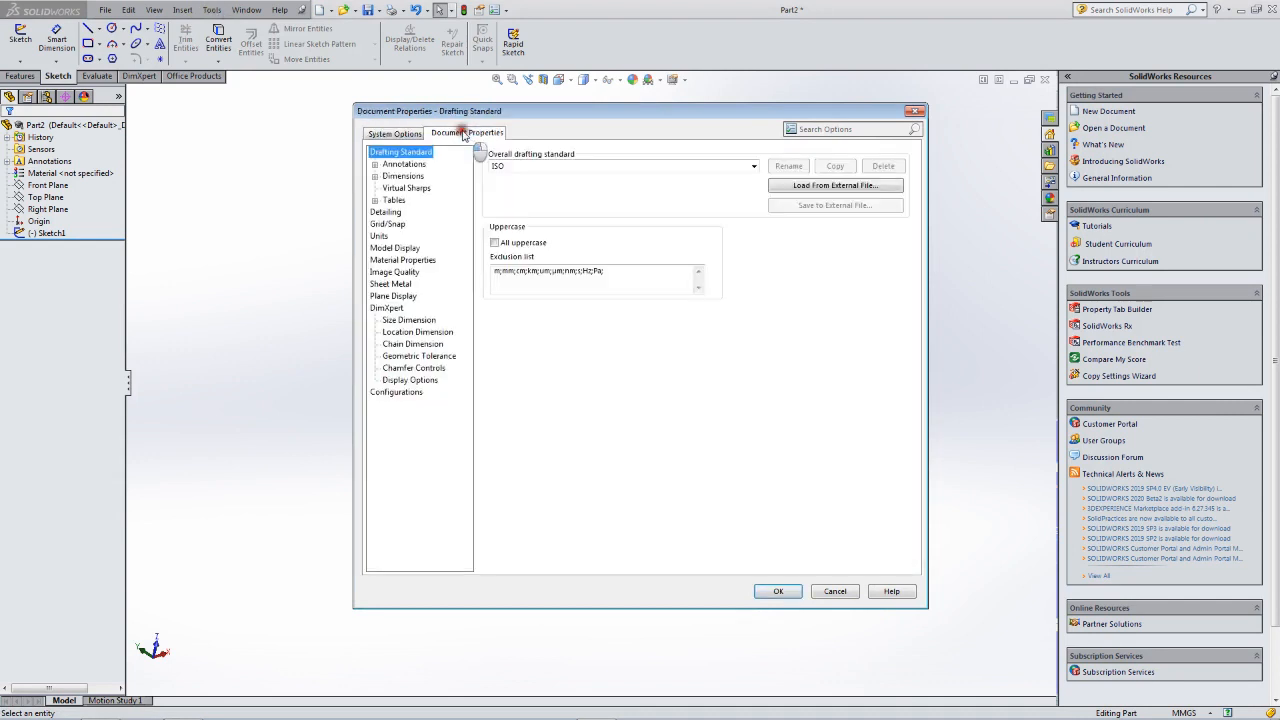
click(379, 236)
click(494, 198)
click(779, 591)
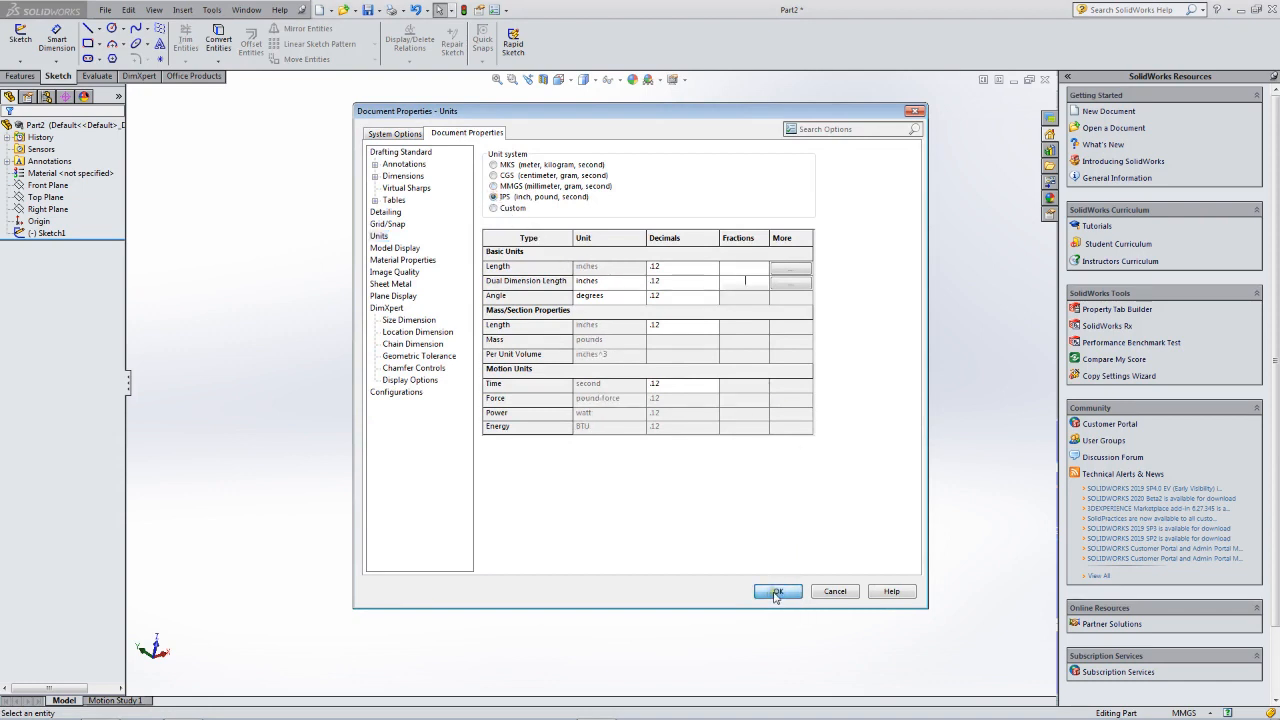
click(777, 592)
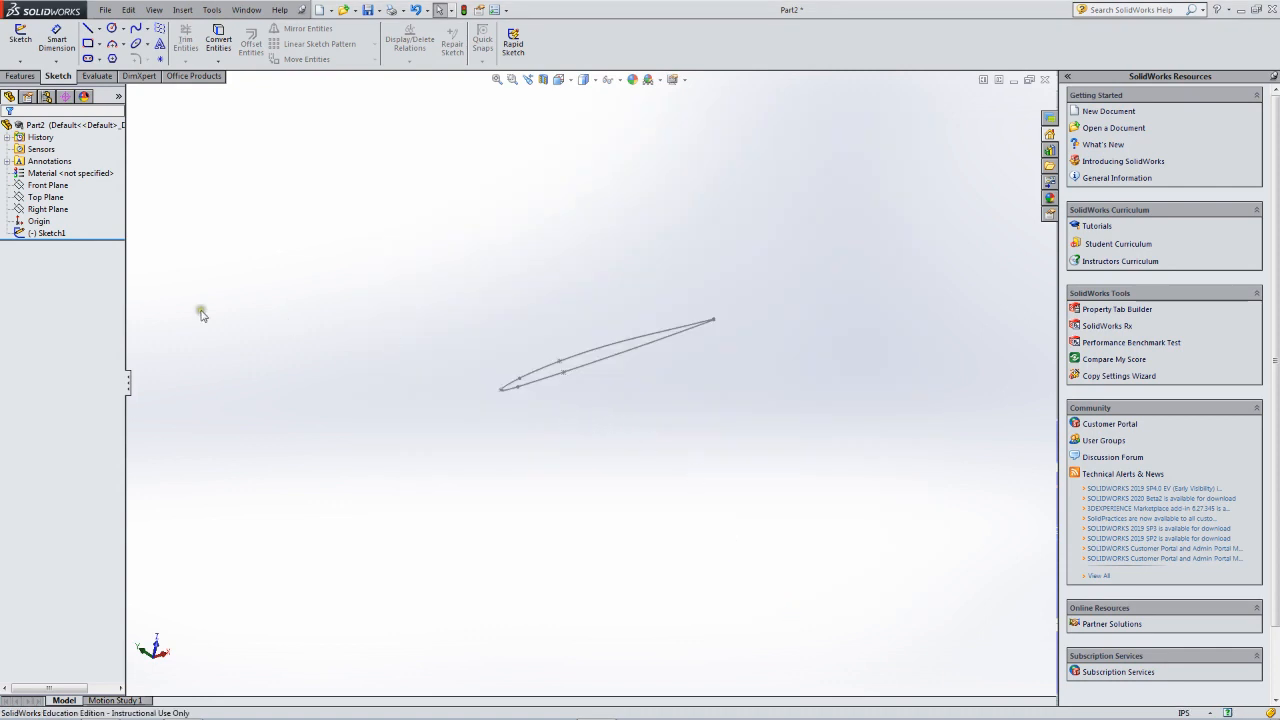
Reopen the airfoil profile sketch for editing and view it from the Bottom.
click(50, 233)
right_click(57, 237)
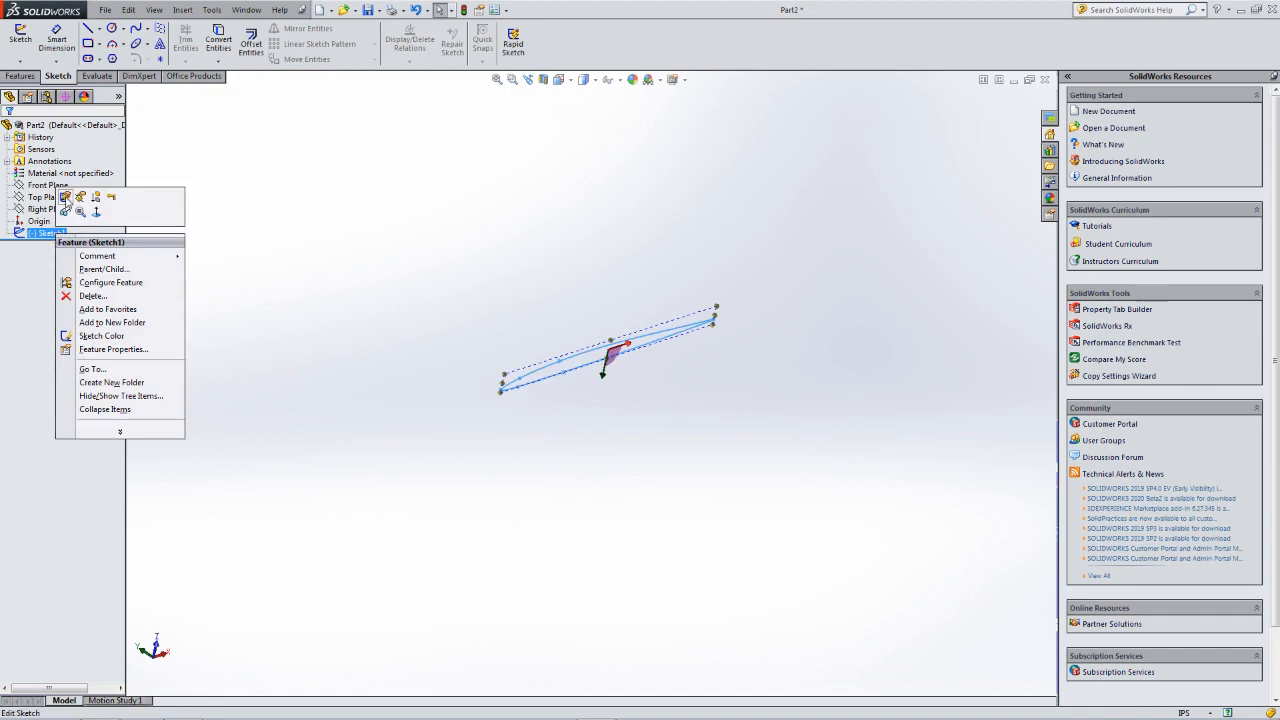
click(65, 198)
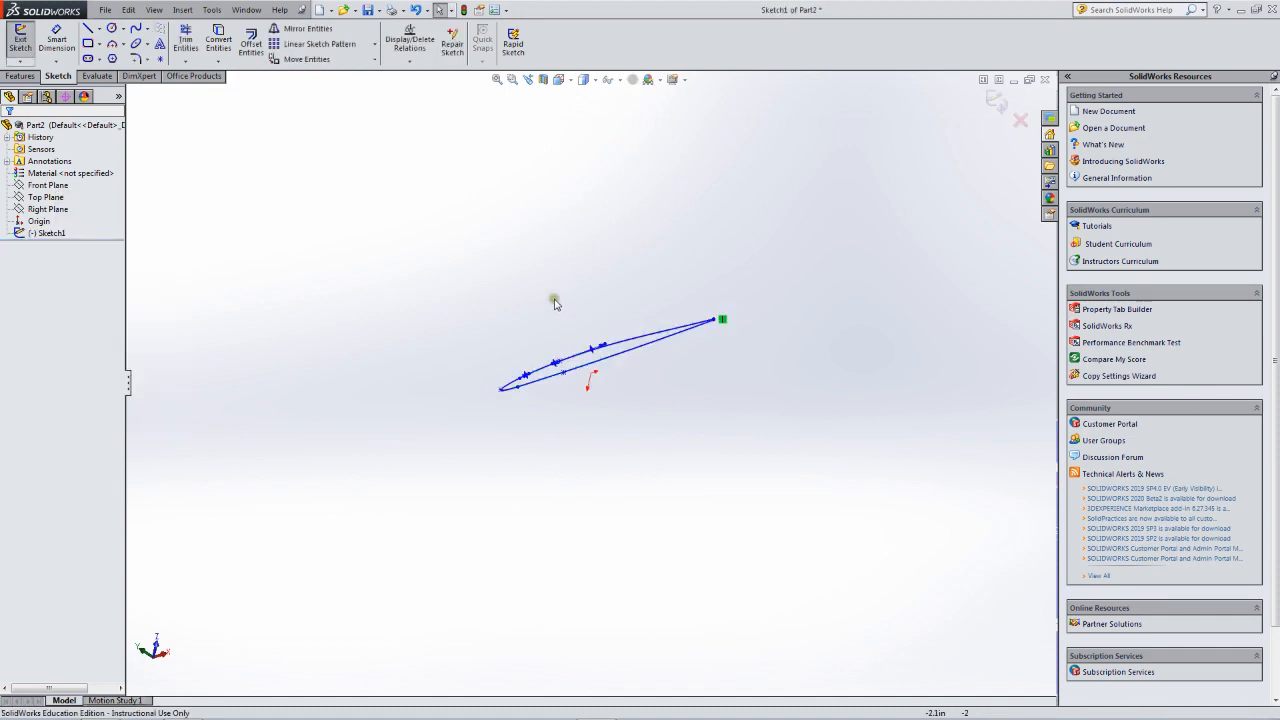
click(562, 80)
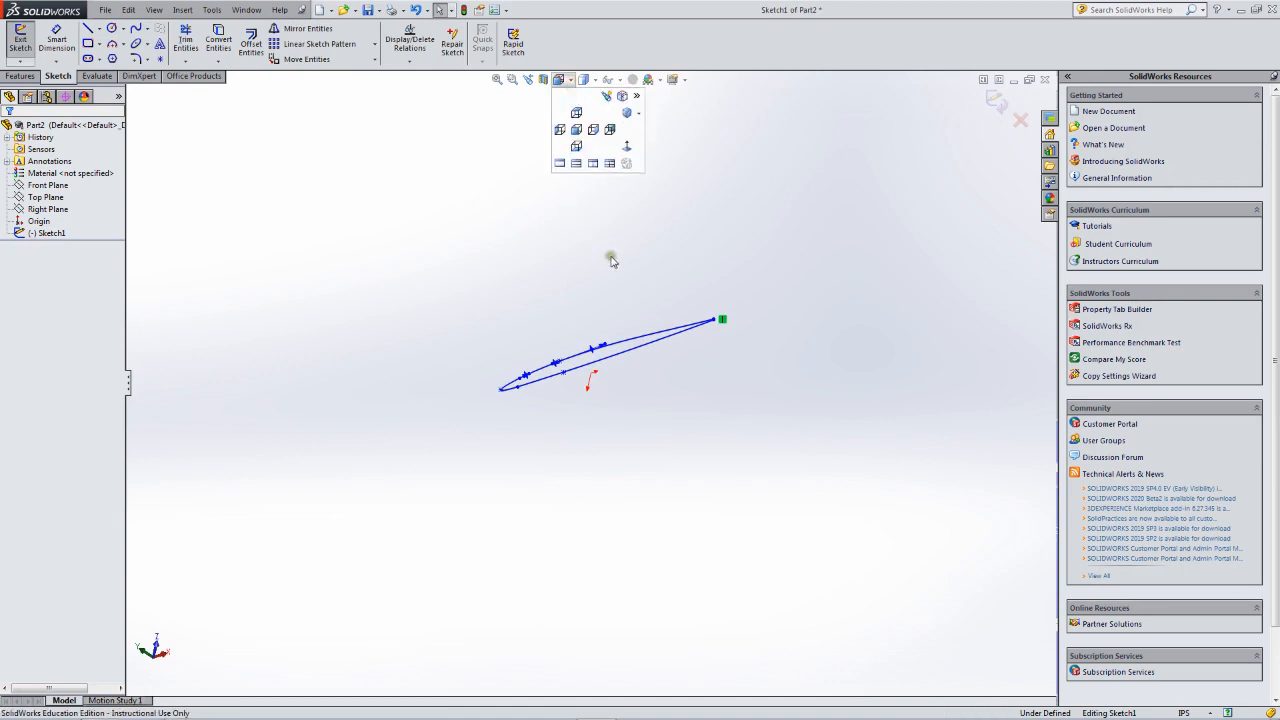
click(577, 148)
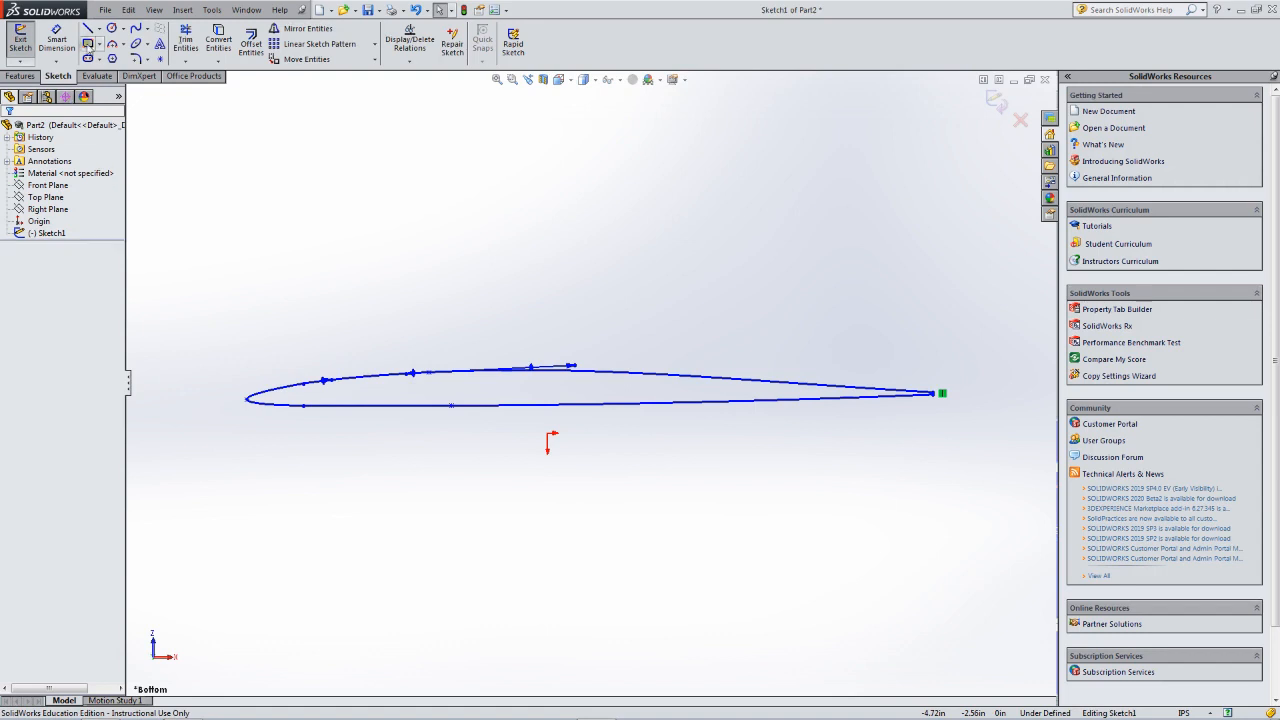
Check the airfoil's chord length with a line between its leading and trailing endpoints, and delete that line.
click(88, 28)
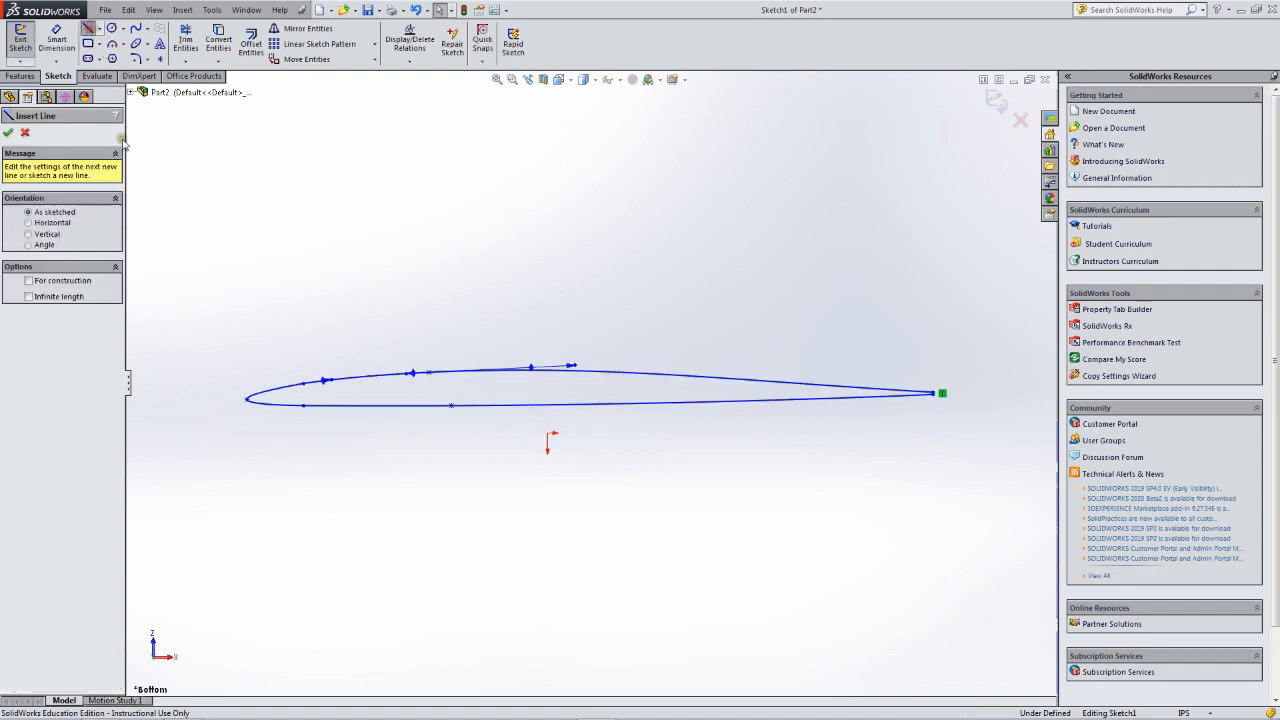
click(248, 400)
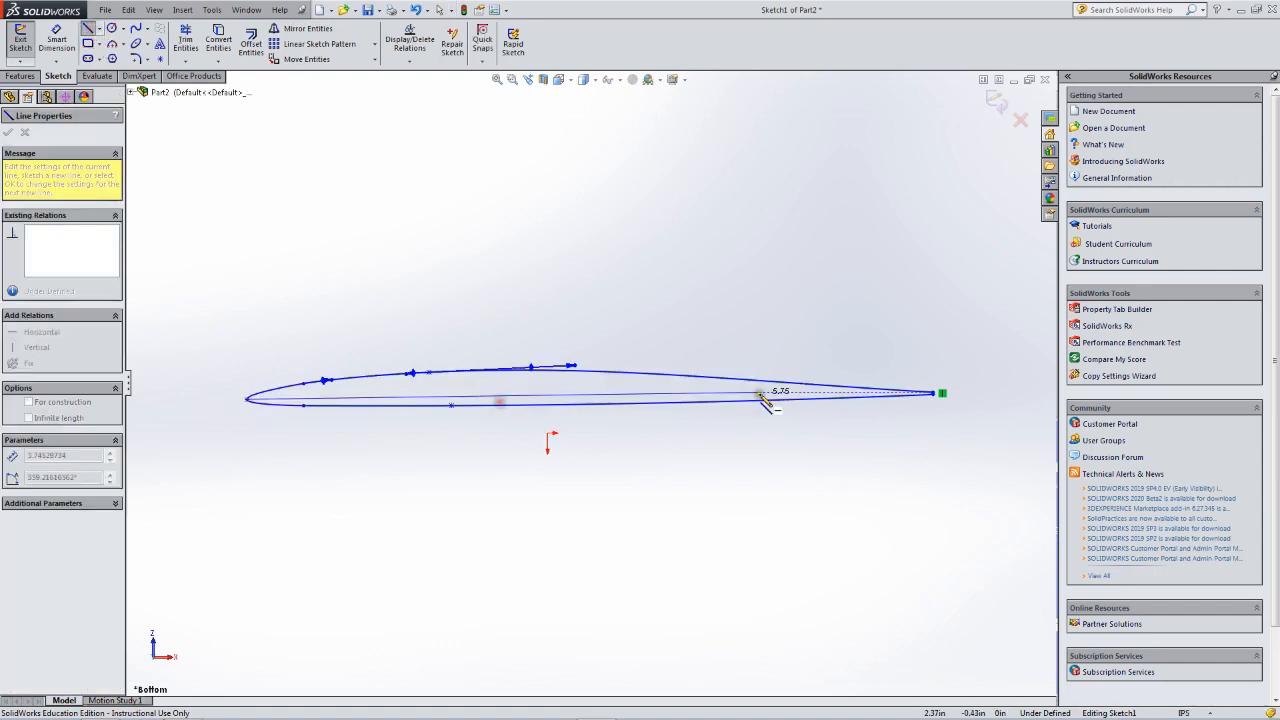
click(935, 394)
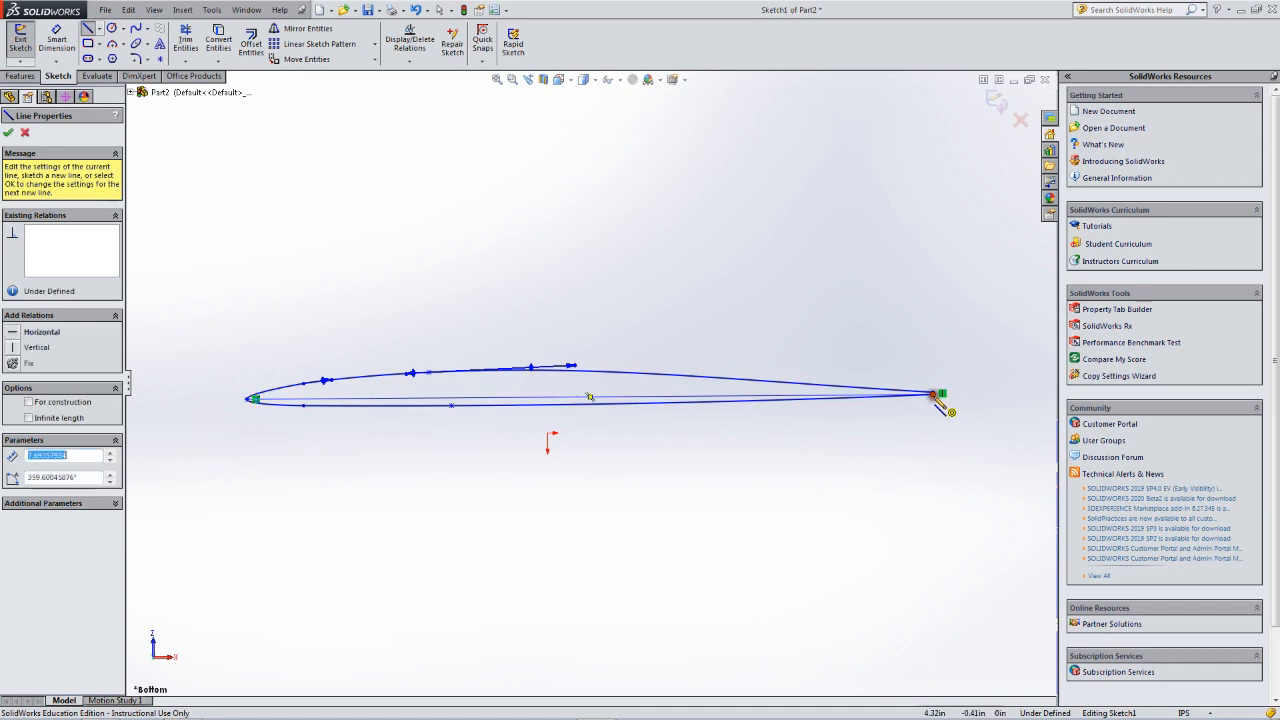
key(Escape)
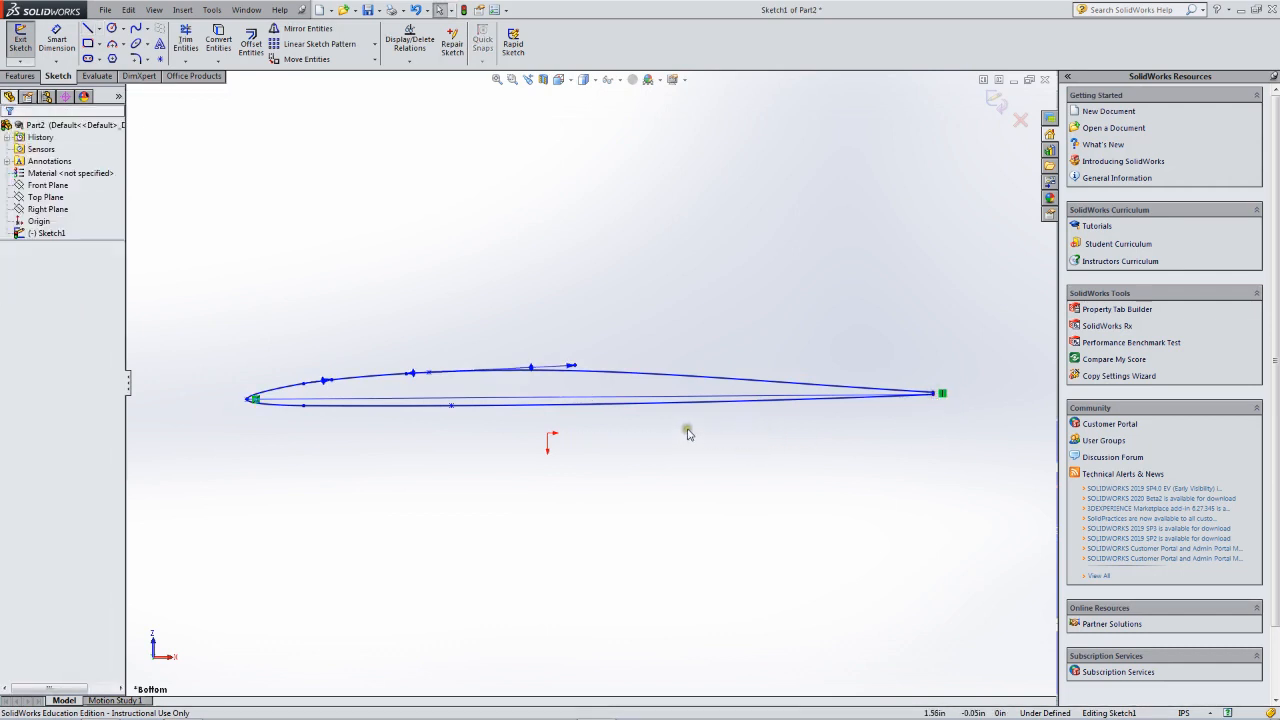
click(616, 402)
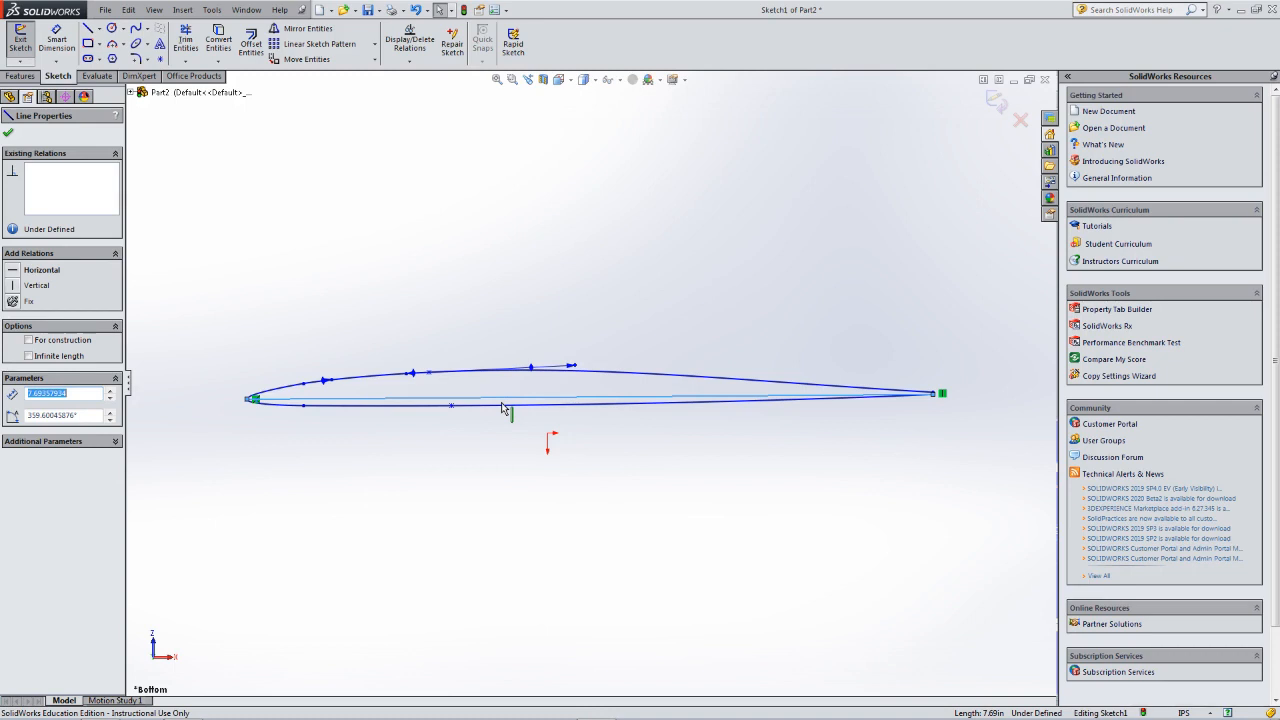
key(Delete)
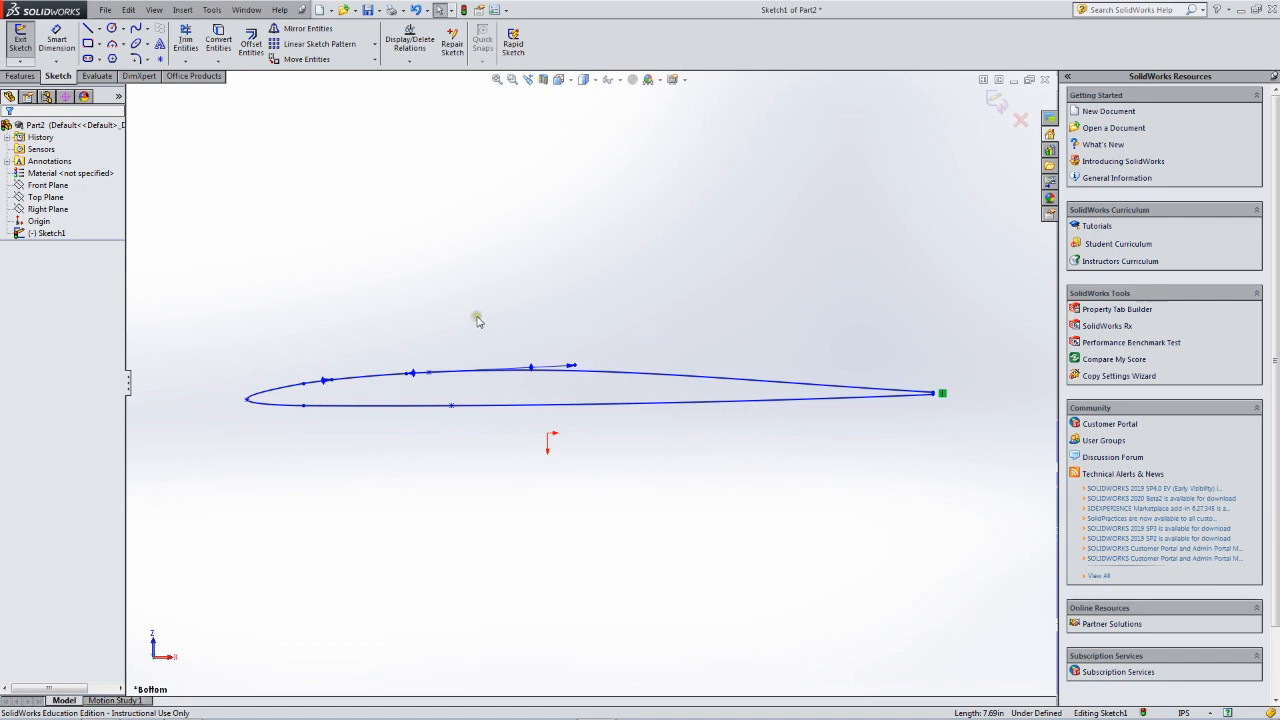
Scale all the airfoil profile's entities by a factor of 25 about the leading-edge point, without keeping a copy.
mouse_move(187, 275)
mouse_down()
mouse_move(205, 296)
mouse_move(735, 481)
mouse_move(978, 498)
mouse_up()
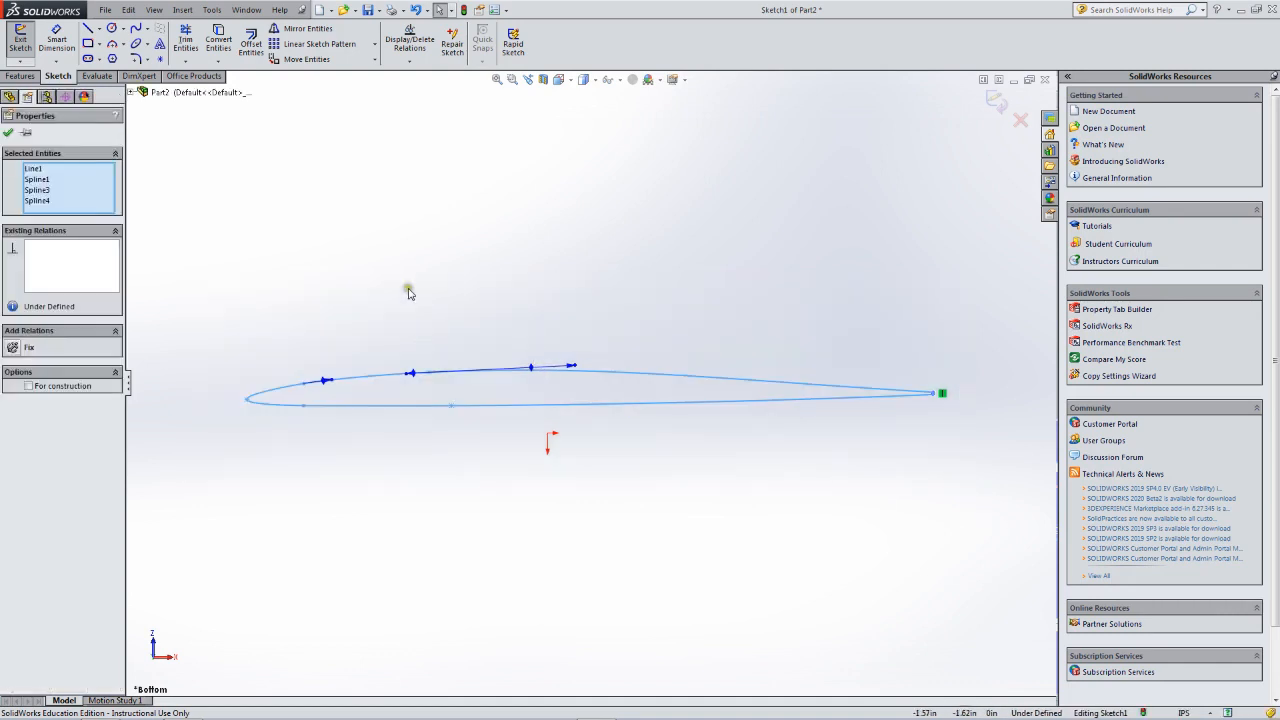
click(376, 61)
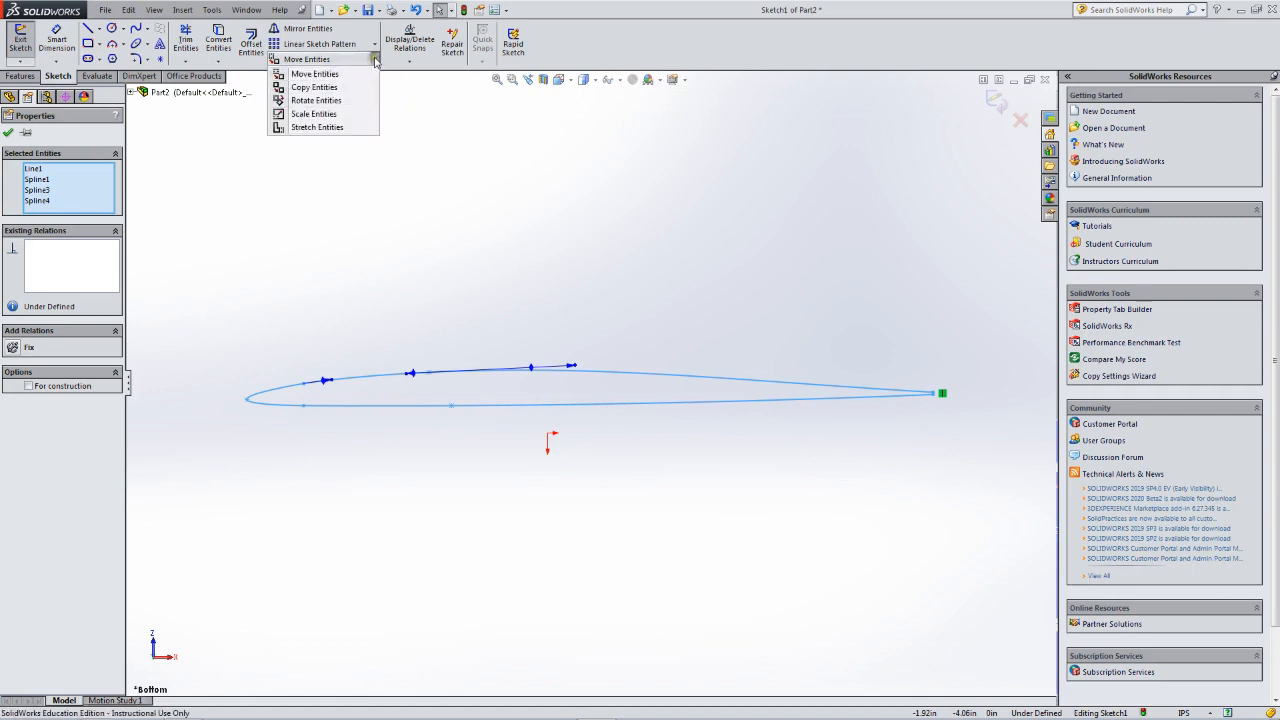
click(330, 115)
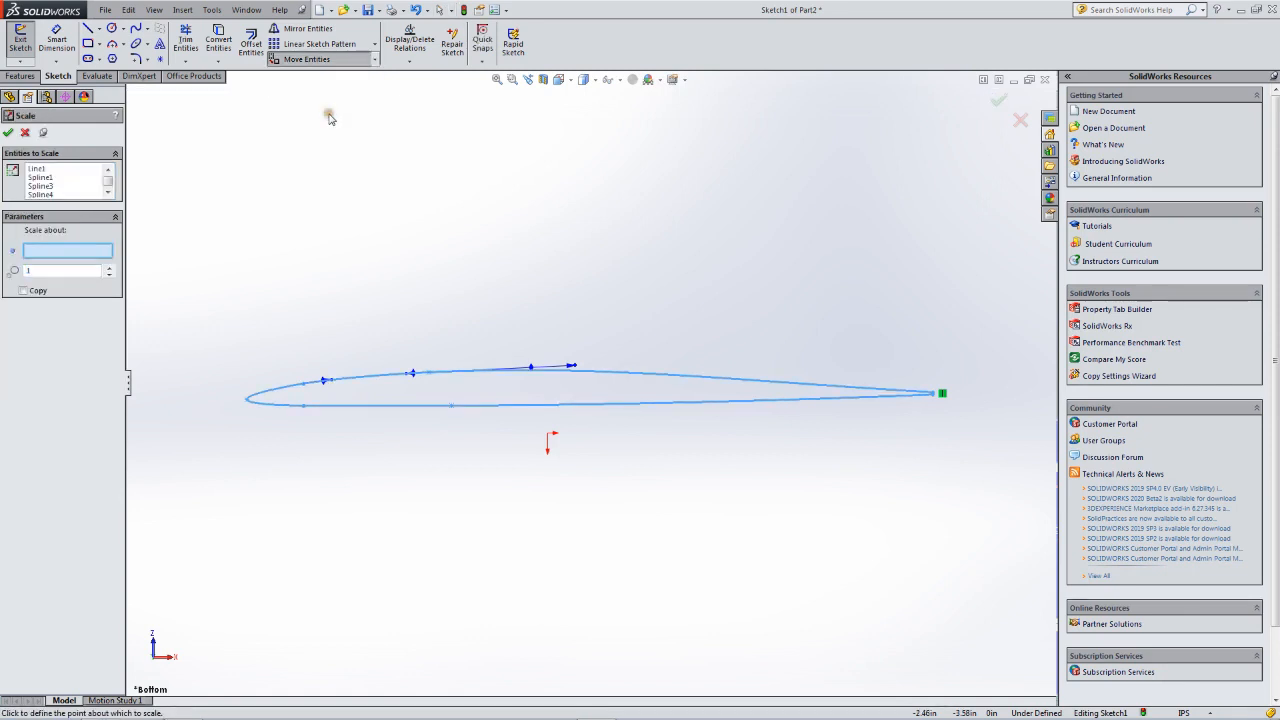
click(247, 400)
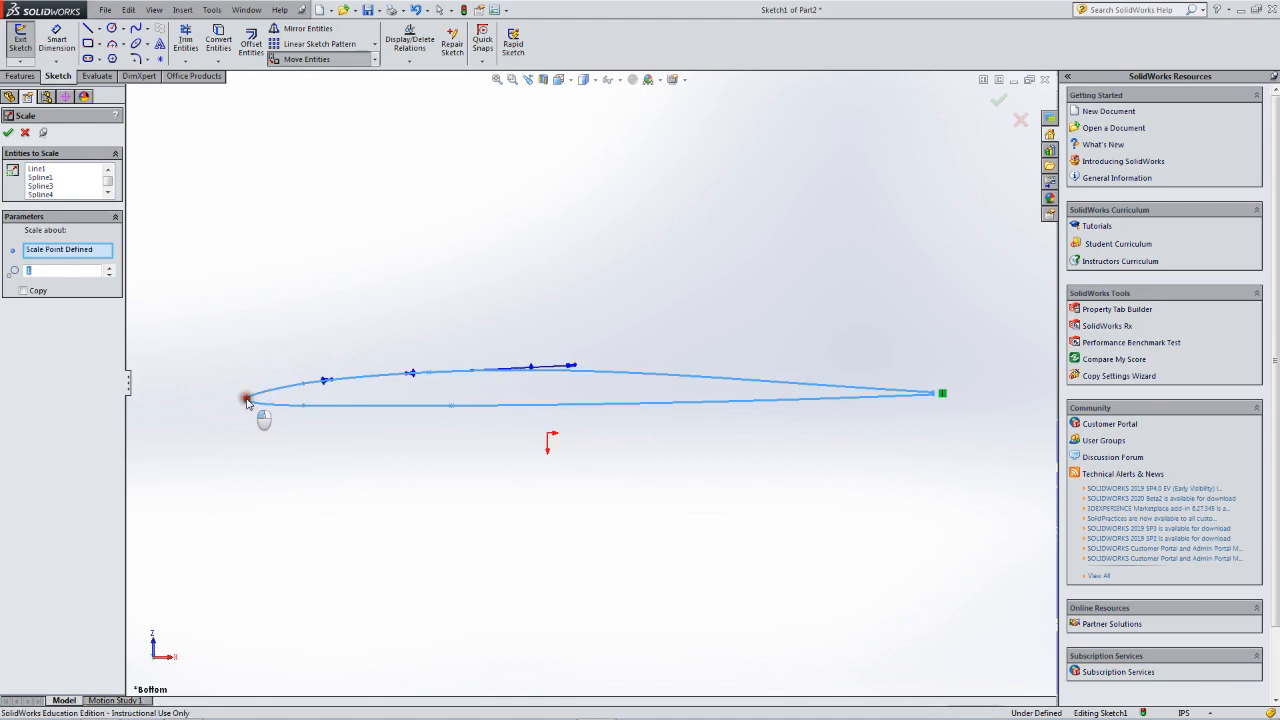
click(48, 270)
drag(49, 271, 5, 275)
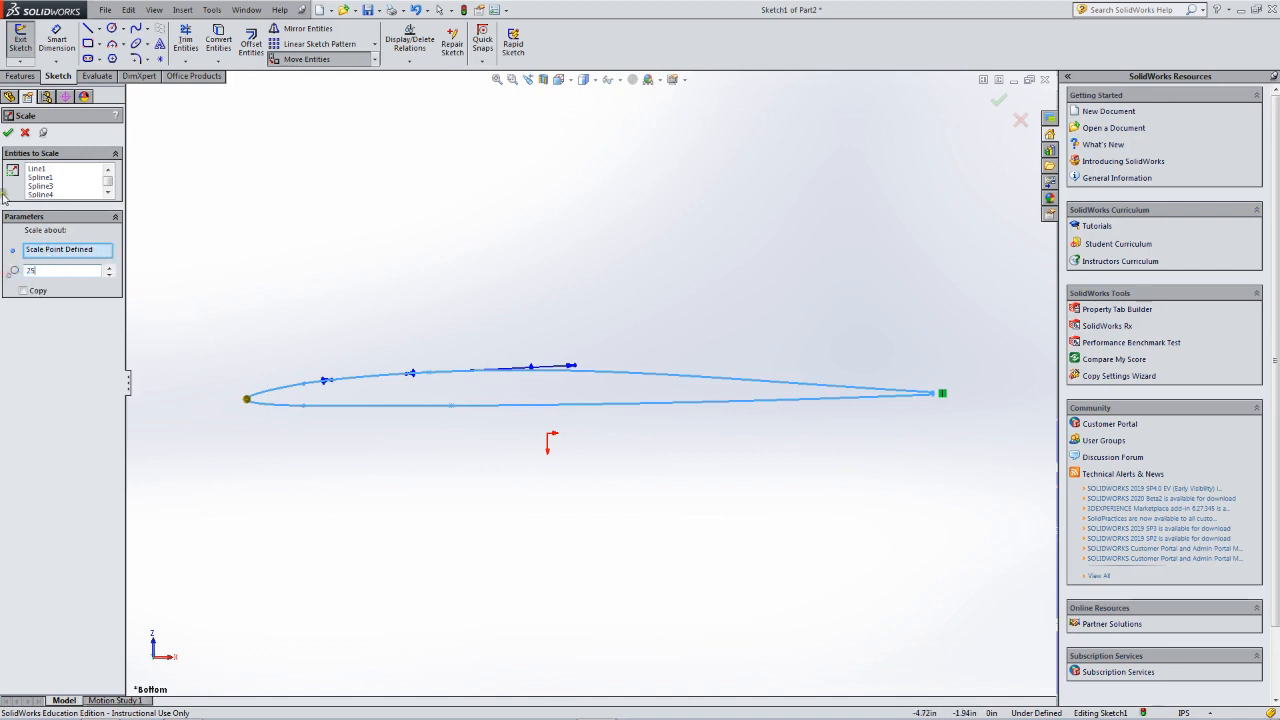
click(9, 135)
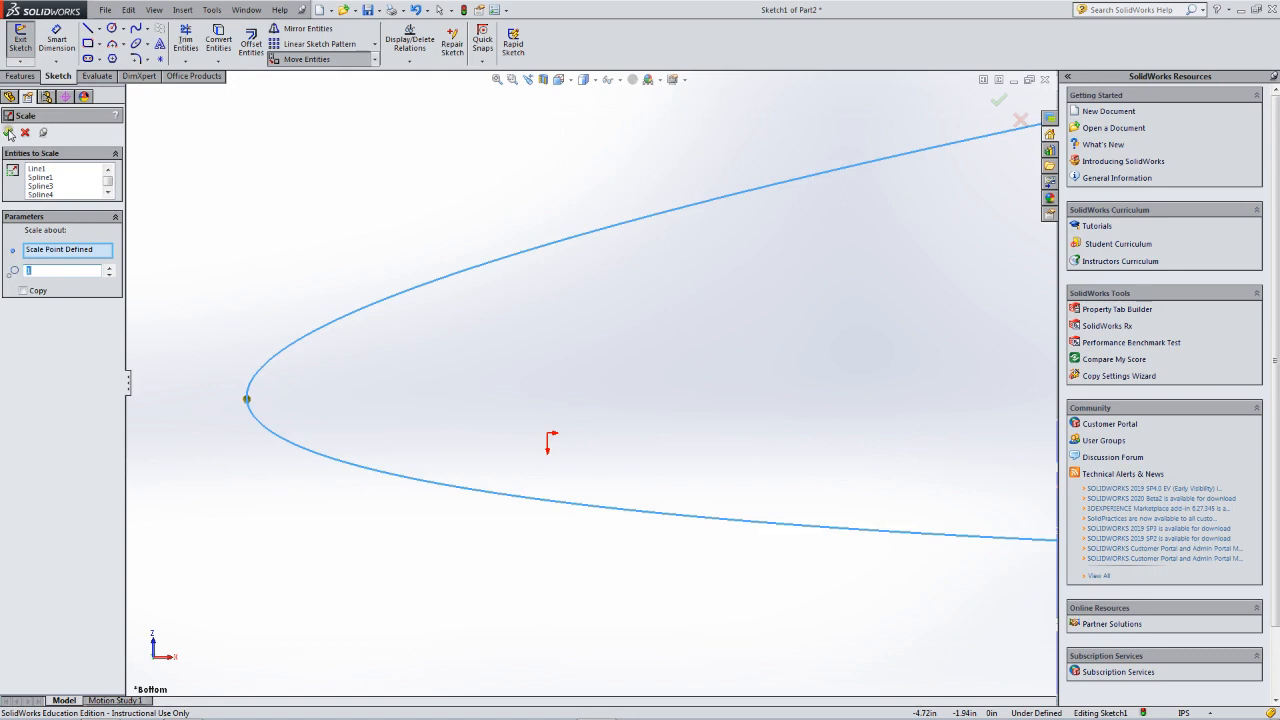
click(9, 133)
Finish and exit the enlarged airfoil sketch.
scroll(286, 259, up, 8)
scroll(297, 266, up, 6)
scroll(758, 316, up, 3)
mouse_move(666, 289)
middle_down()
mouse_move(697, 317)
mouse_move(704, 354)
mouse_move(683, 326)
middle_up()
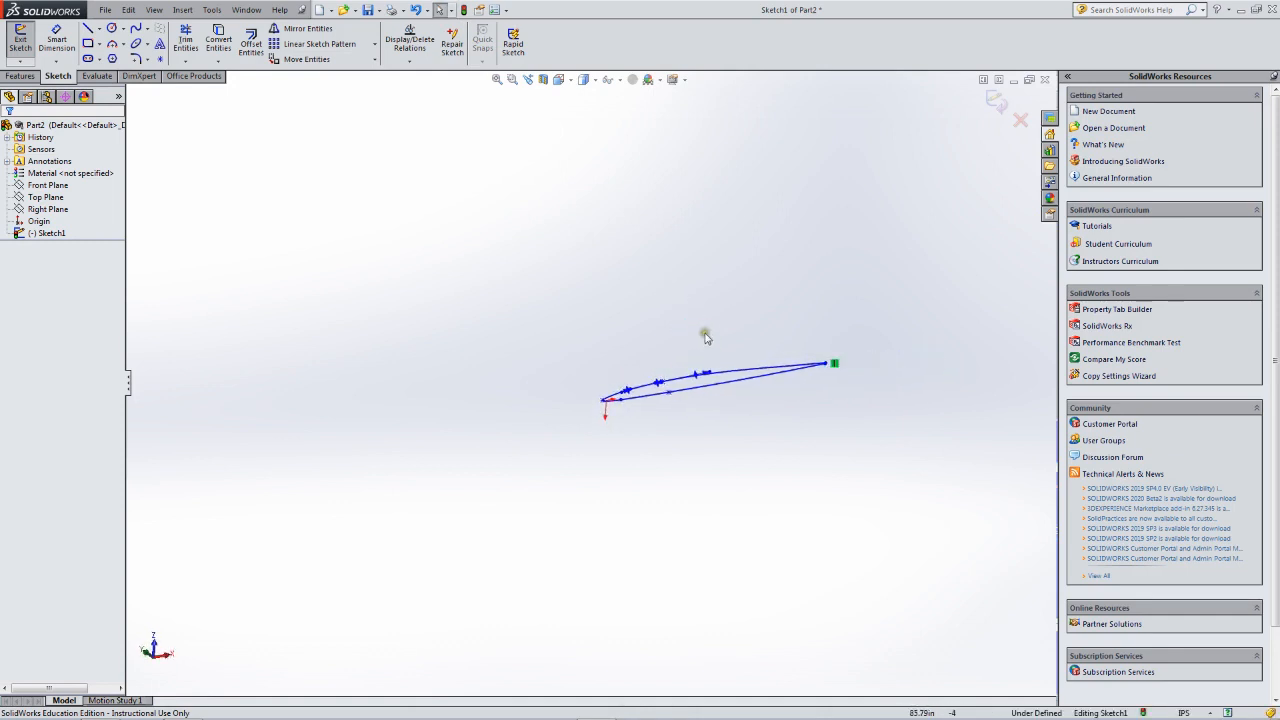
scroll(705, 337, down, 3)
scroll(733, 355, up, 3)
mouse_move(652, 342)
middle_down()
mouse_move(665, 357)
mouse_move(657, 347)
middle_up()
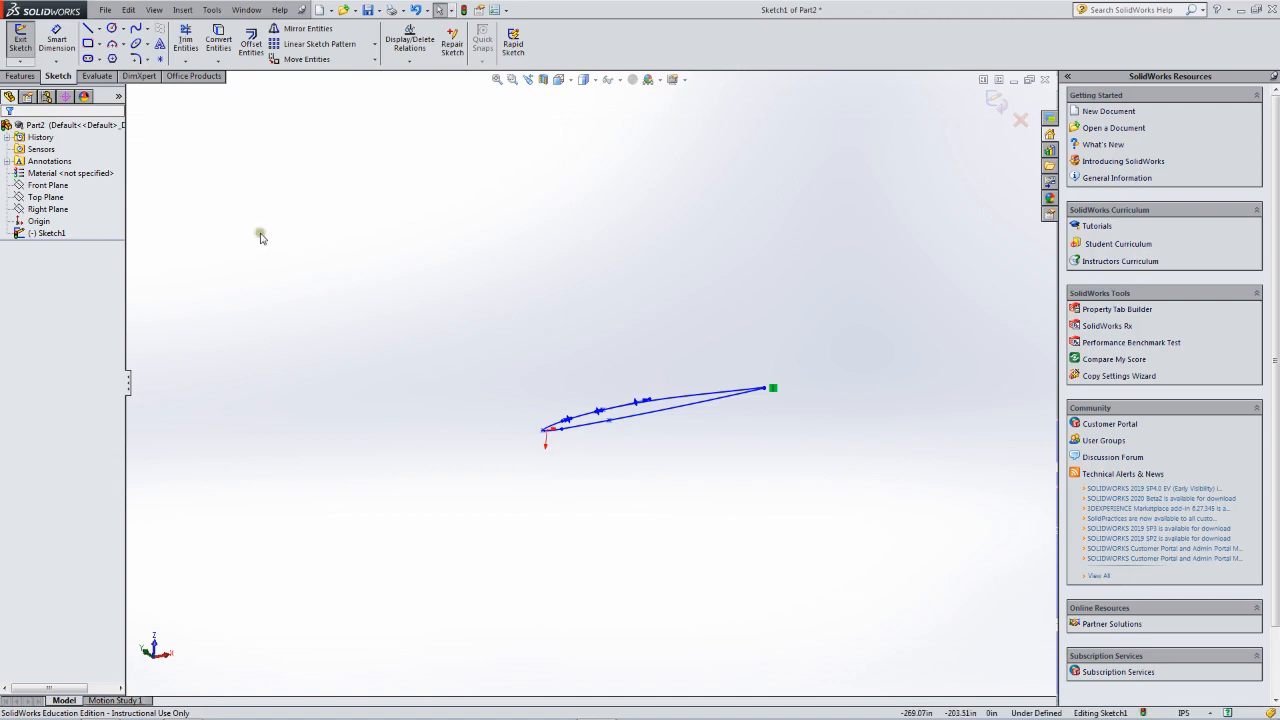
click(21, 45)
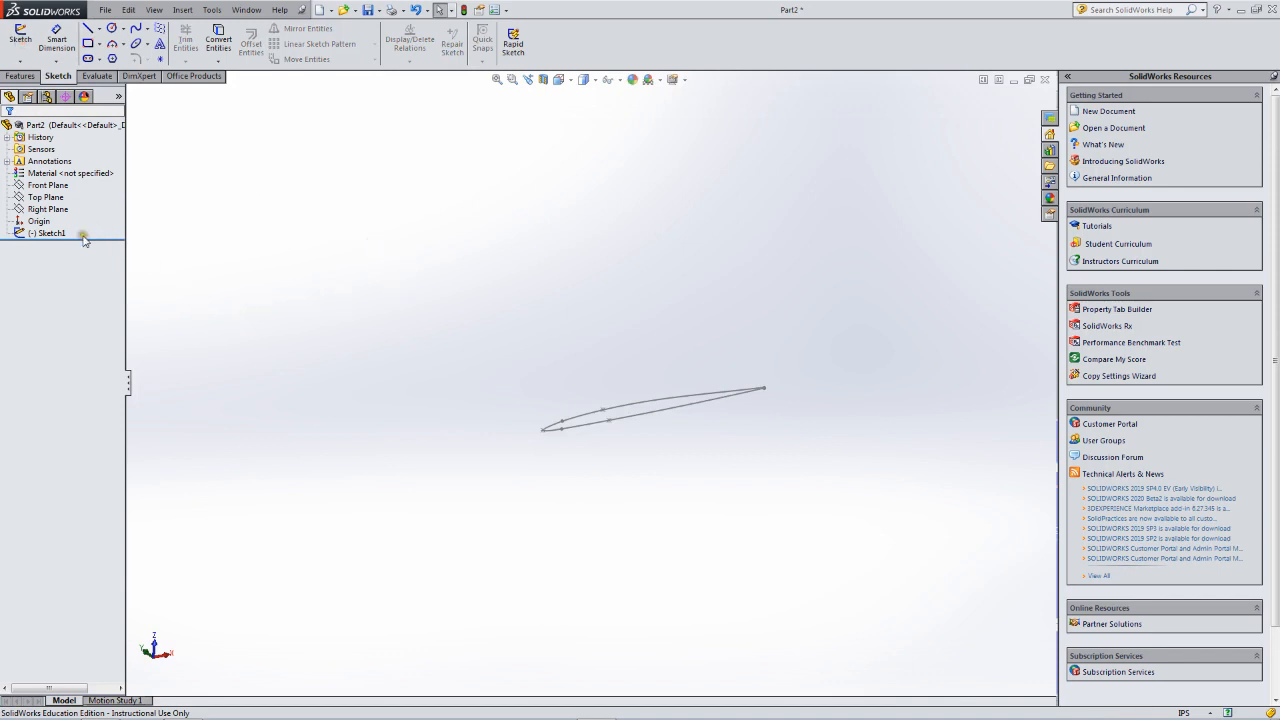
Create a reference plane parallel to the Top Plane at an offset of 180 in.
click(52, 198)
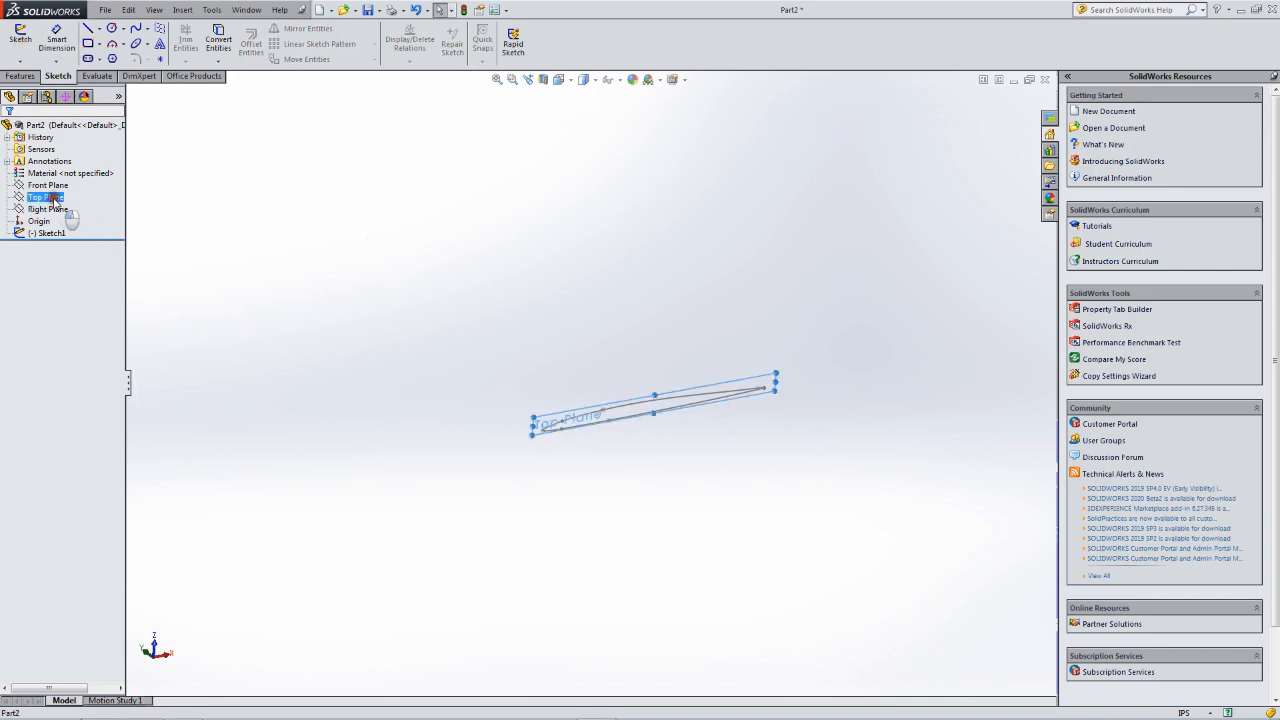
click(185, 10)
mouse_move(214, 155)
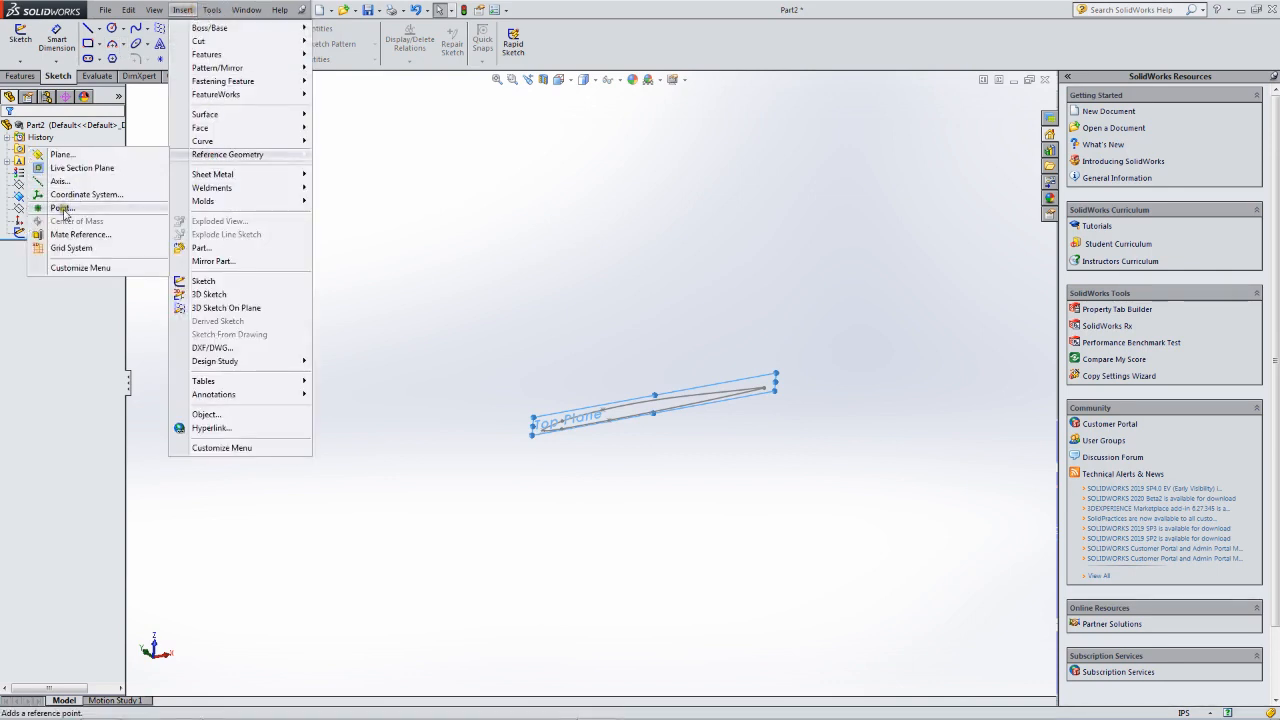
click(60, 155)
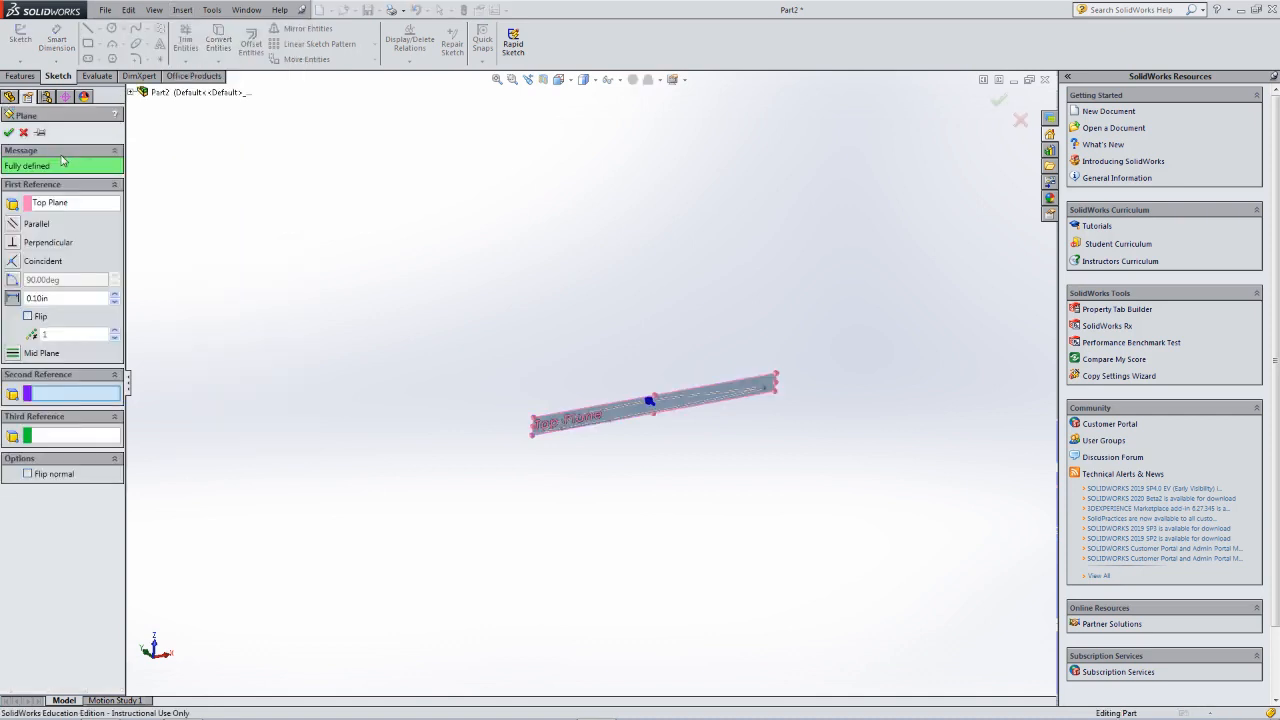
click(52, 299)
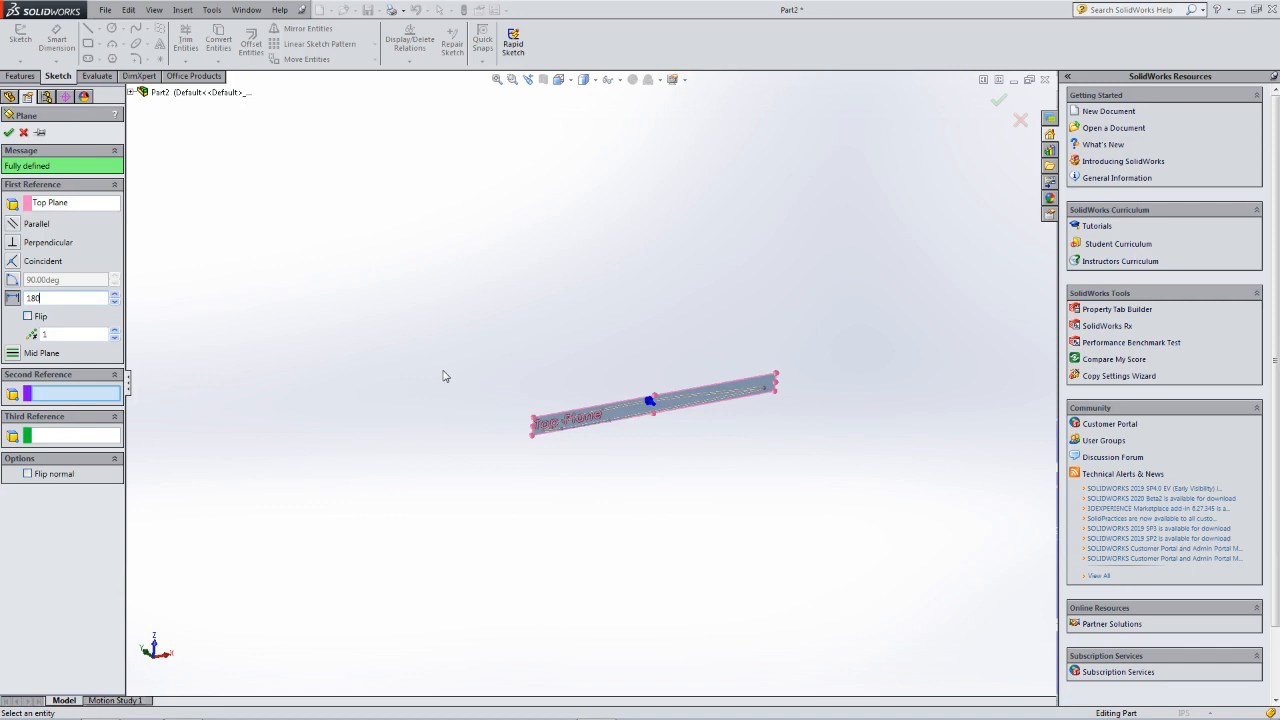
key(Return)
mouse_move(556, 316)
middle_down()
mouse_move(543, 369)
mouse_move(558, 394)
middle_up()
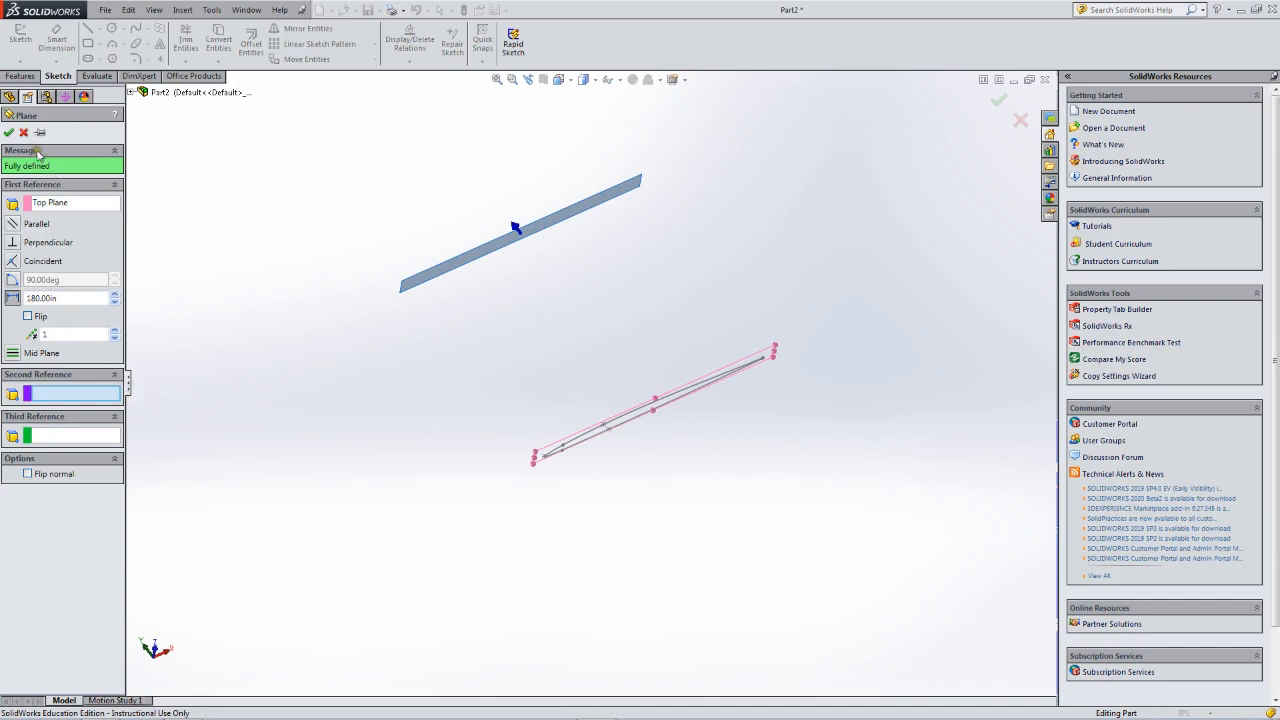
click(9, 132)
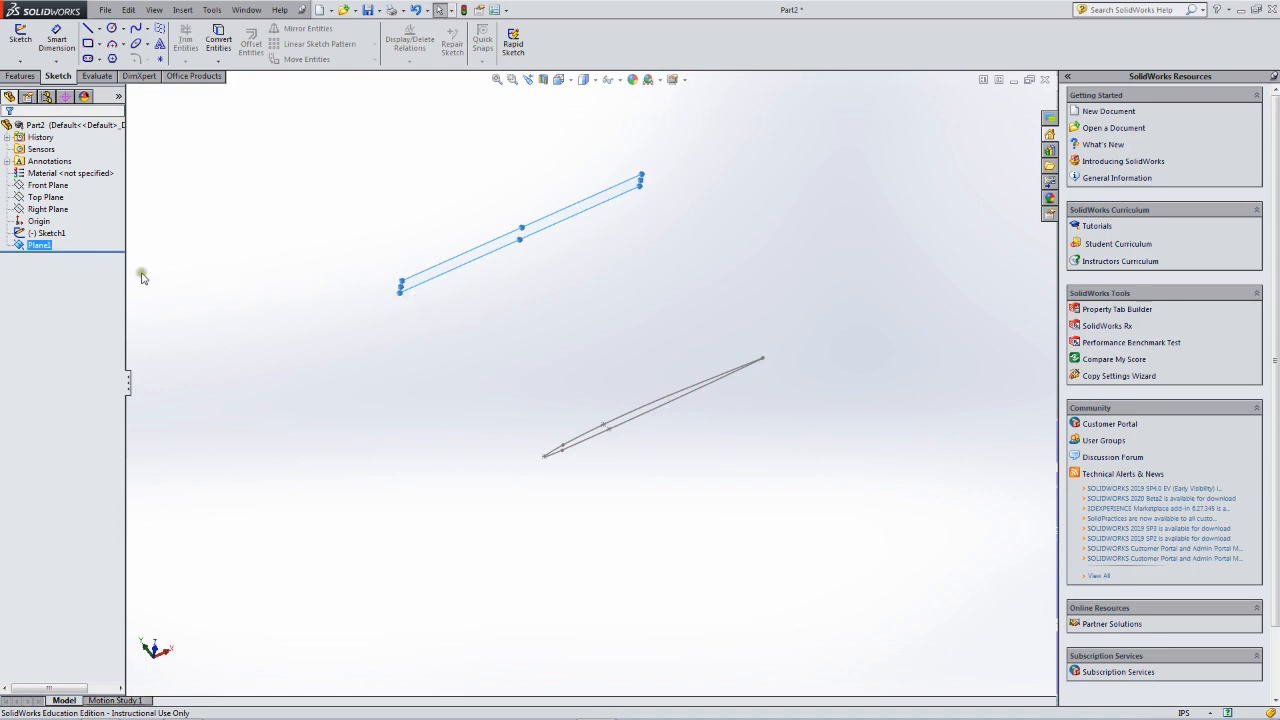
Copy the airfoil sketch and paste it onto the new offset plane.
ctrl+click(48, 234)
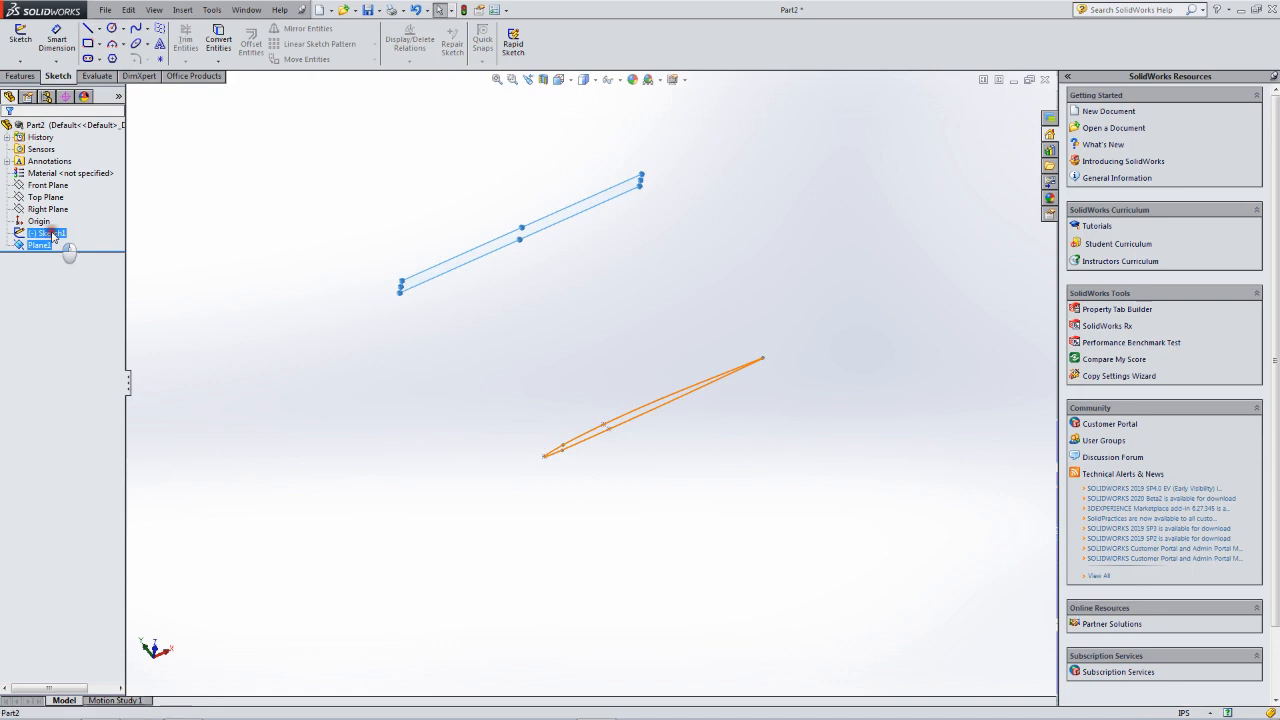
ctrl+click(61, 245)
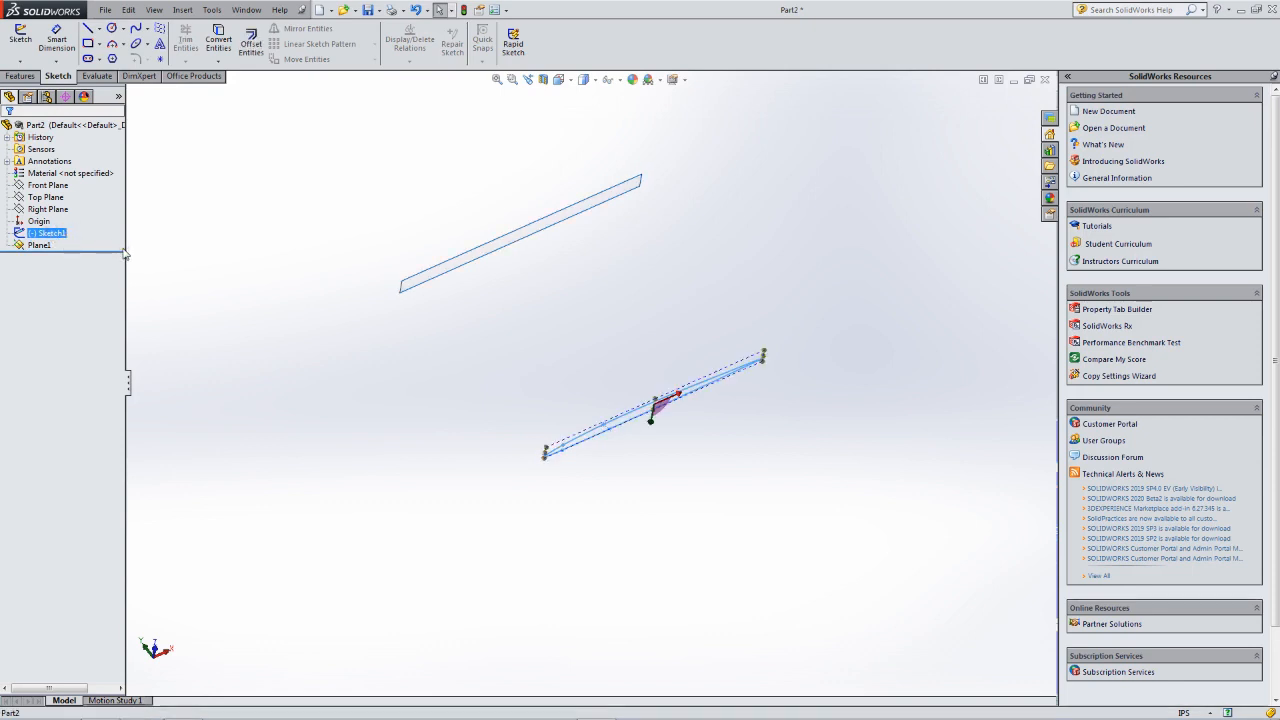
click(557, 222)
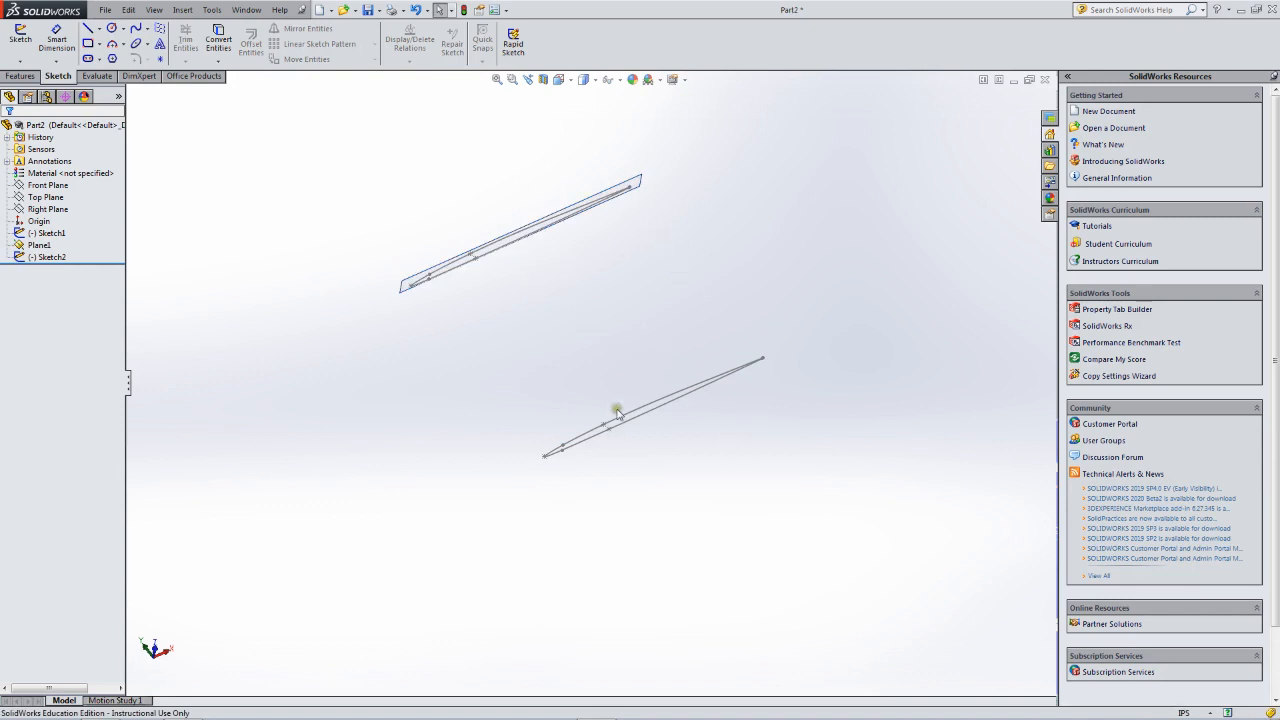
Examine the copied airfoil on the offset plane against the original profile, including its trailing-edge tip.
mouse_move(617, 412)
middle_down()
mouse_move(549, 251)
mouse_move(566, 247)
mouse_move(499, 294)
mouse_move(539, 292)
middle_up()
scroll(560, 271, down, 3)
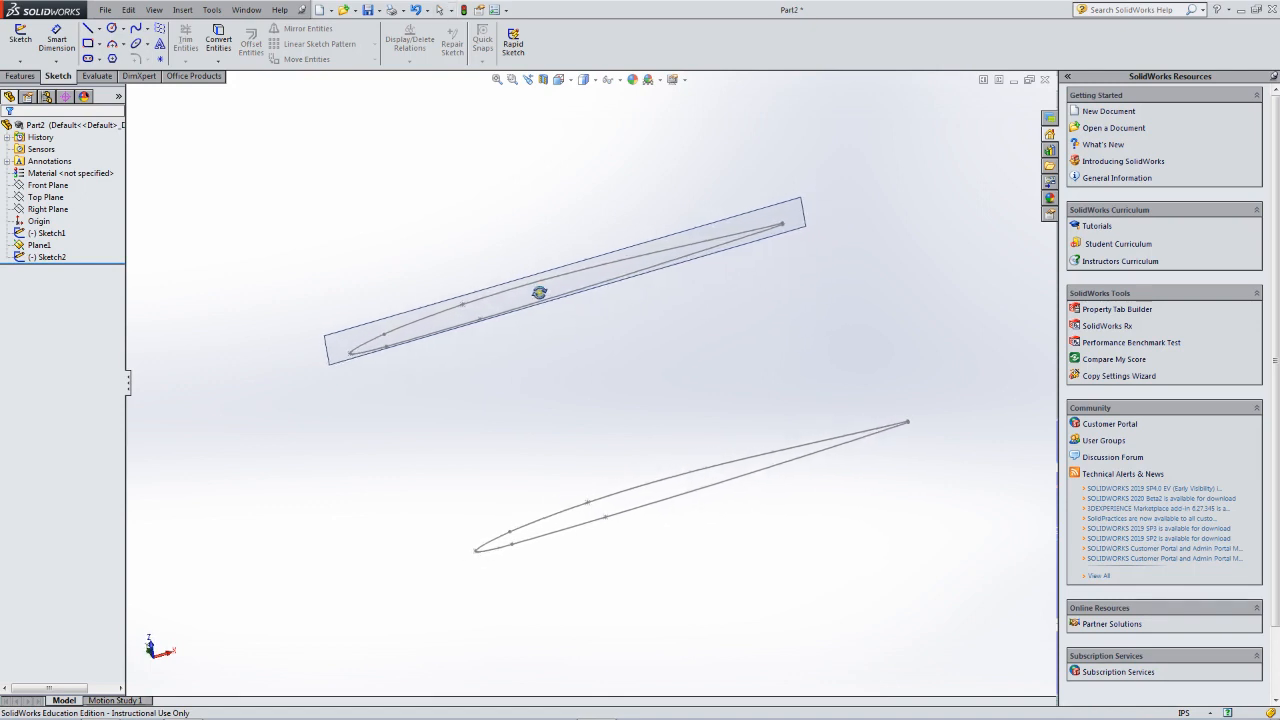
scroll(625, 280, down, 2)
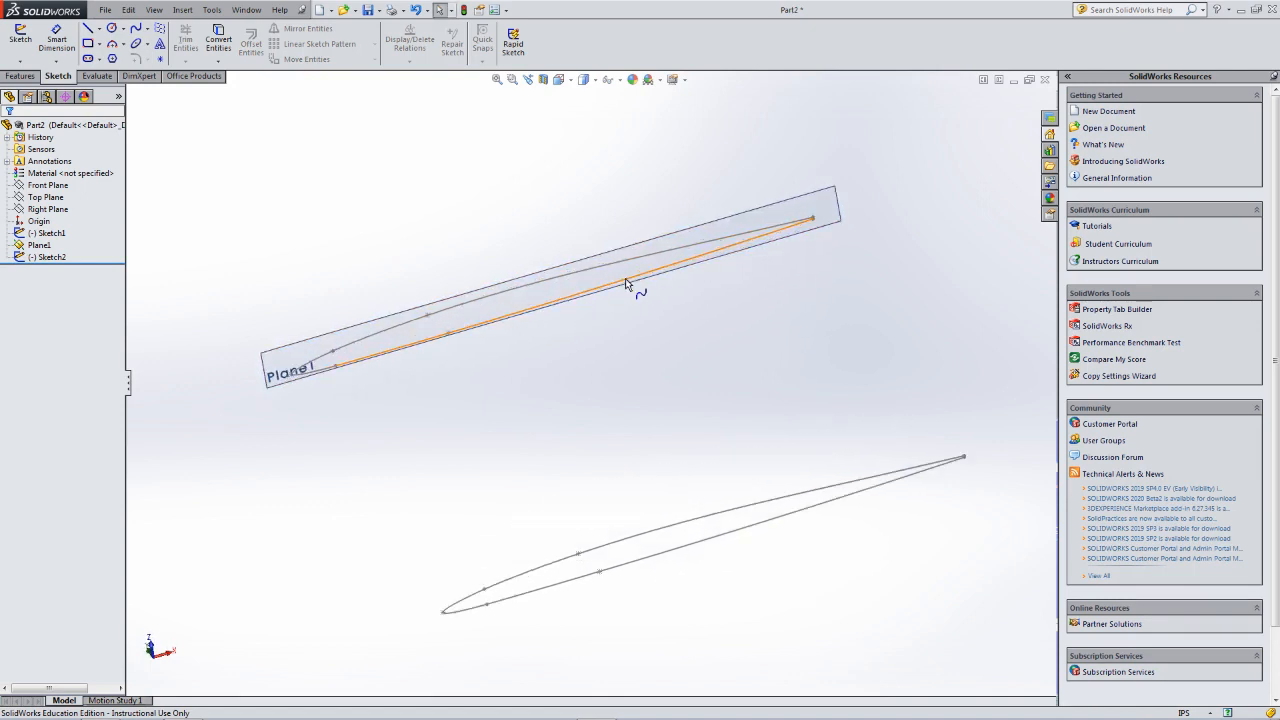
scroll(623, 287, up, 2)
scroll(715, 335, down, 1)
scroll(745, 376, up, 3)
middle_drag(745, 376, 760, 457)
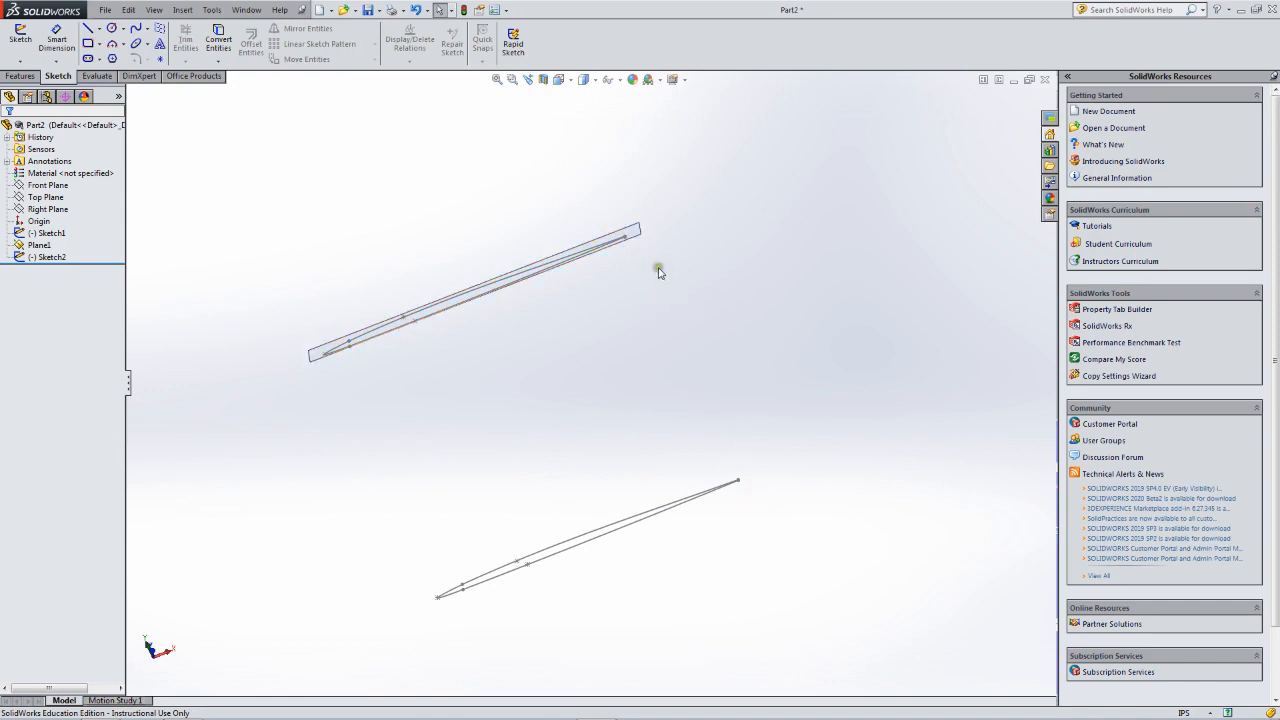
scroll(540, 343, up, 3)
middle_drag(540, 343, 529, 283)
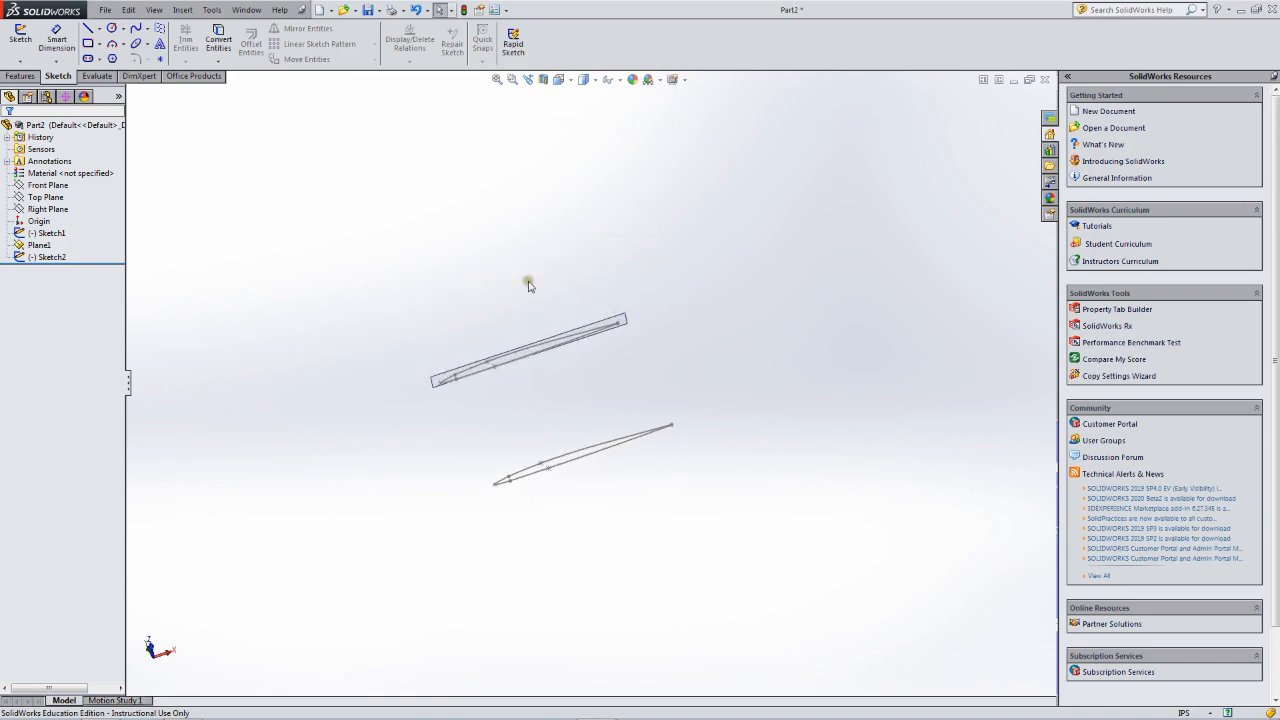
scroll(583, 330, down, 4)
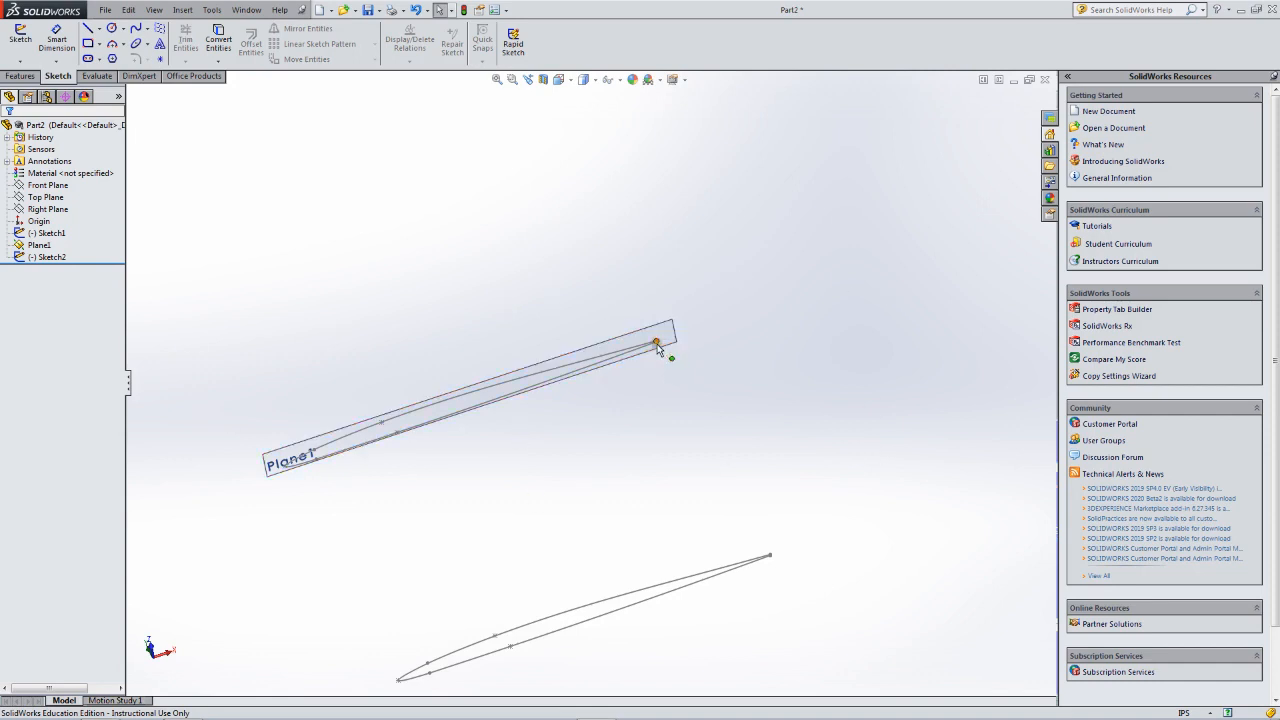
scroll(658, 347, down, 3)
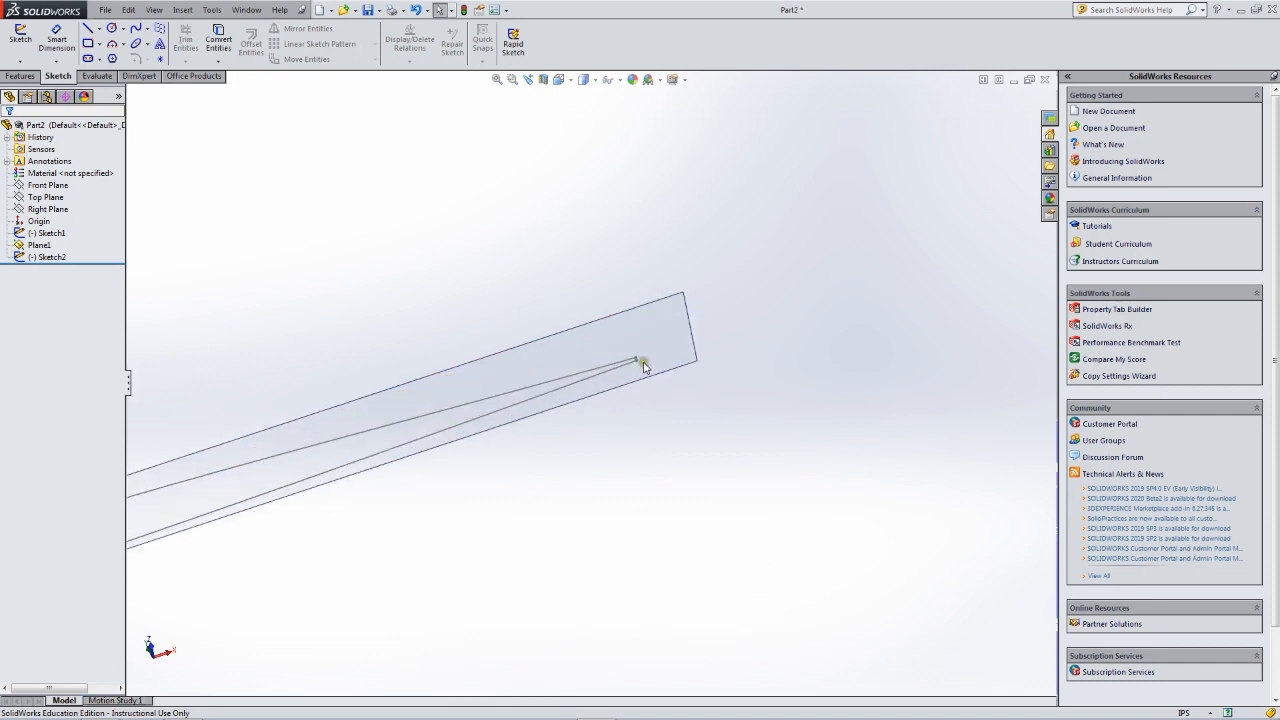
scroll(634, 363, up, 4)
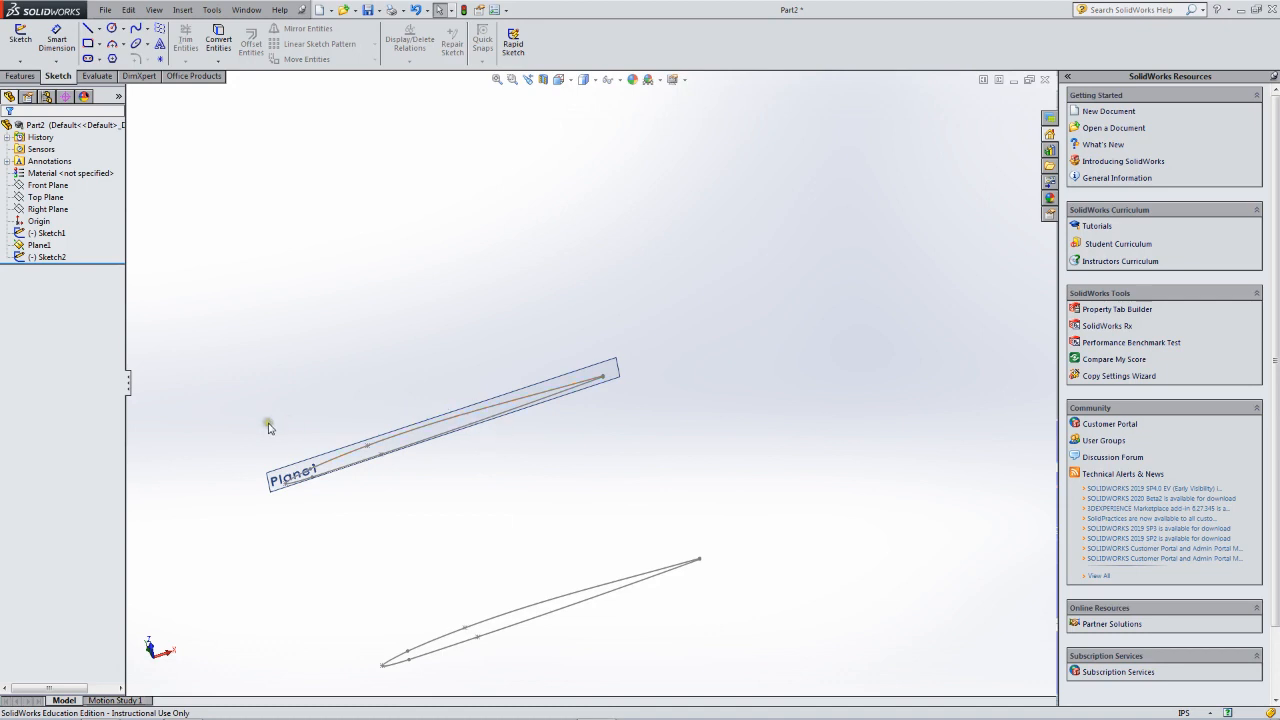
Open the copied airfoil sketch on the offset plane for editing and select all of its curves.
scroll(300, 430, down, 2)
click(52, 258)
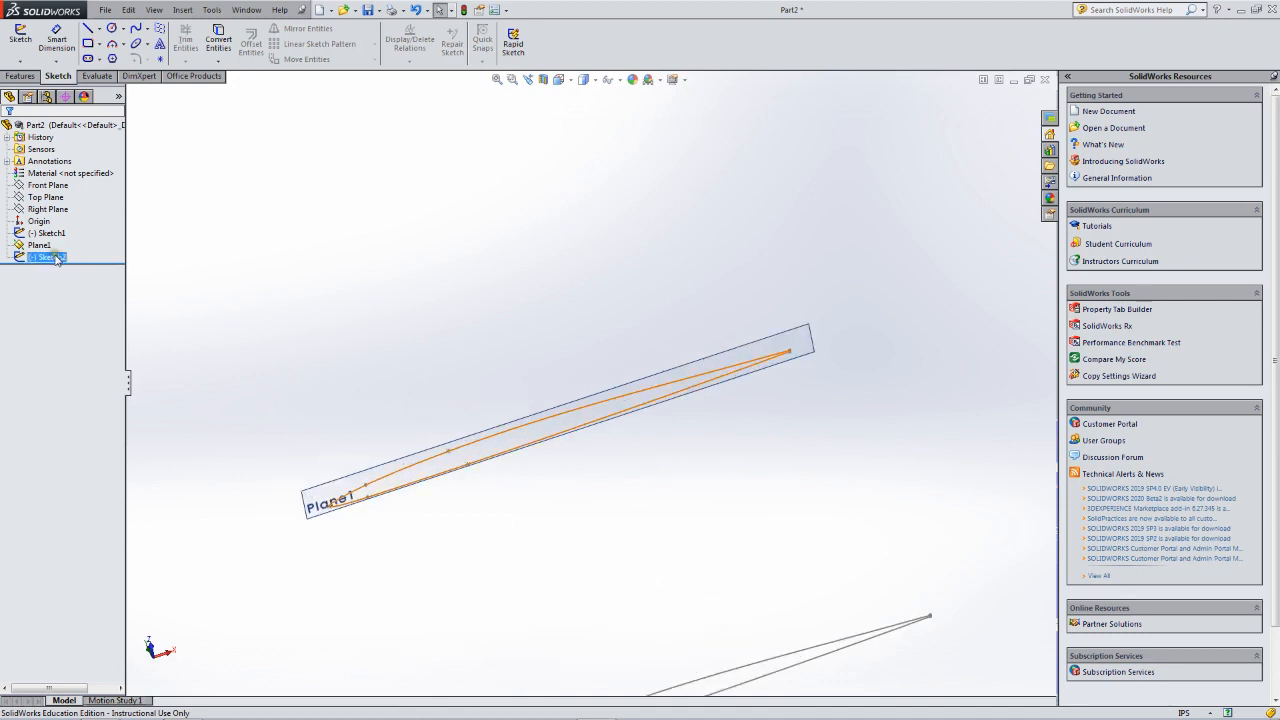
right_click(56, 259)
click(64, 218)
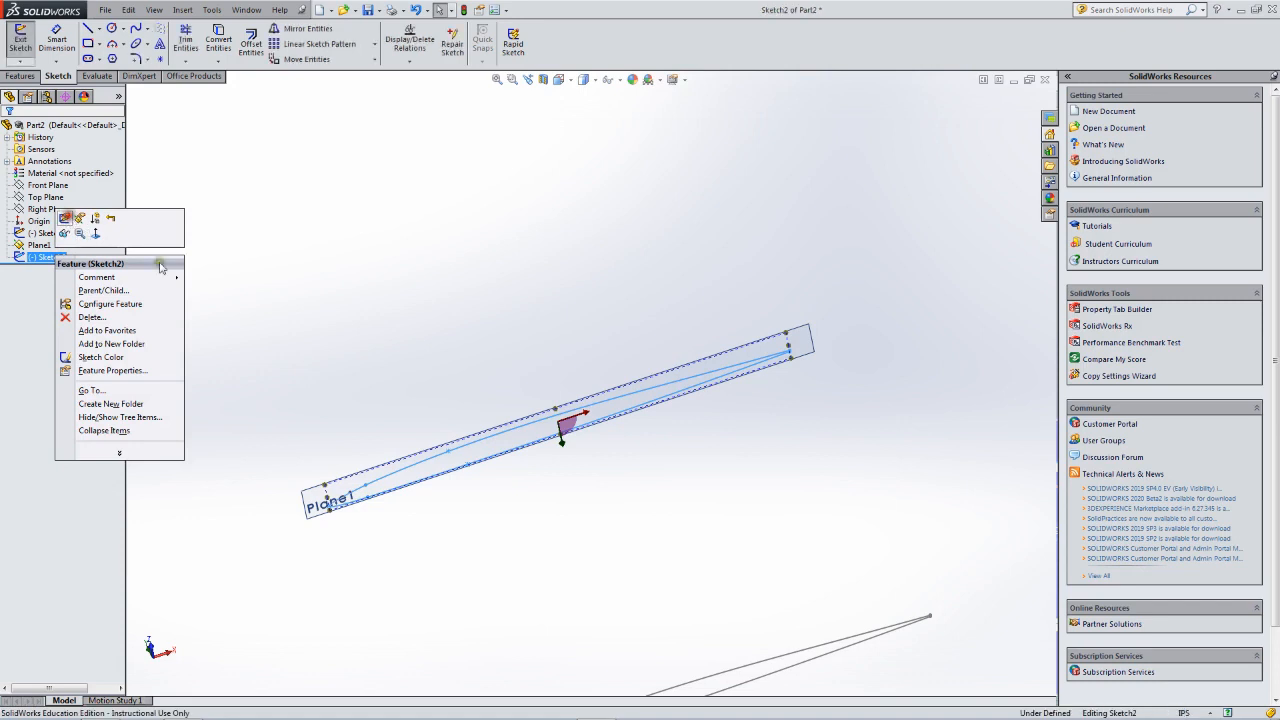
mouse_move(253, 363)
mouse_down()
mouse_move(975, 578)
mouse_move(1008, 565)
mouse_up()
mouse_move(234, 277)
mouse_down()
mouse_move(303, 351)
mouse_move(880, 537)
mouse_move(866, 598)
mouse_up()
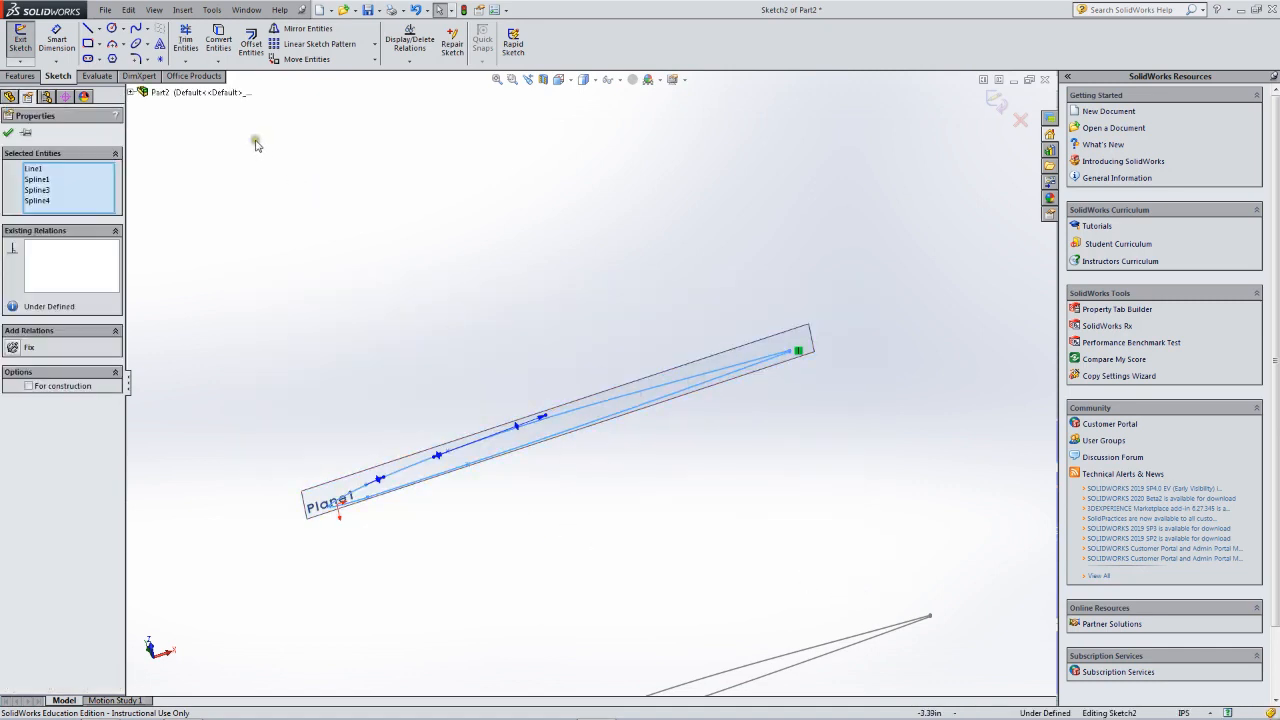
Scale the selected airfoil by a factor of 0.1 about the lower corner of its trailing edge, without keeping a copy.
click(375, 60)
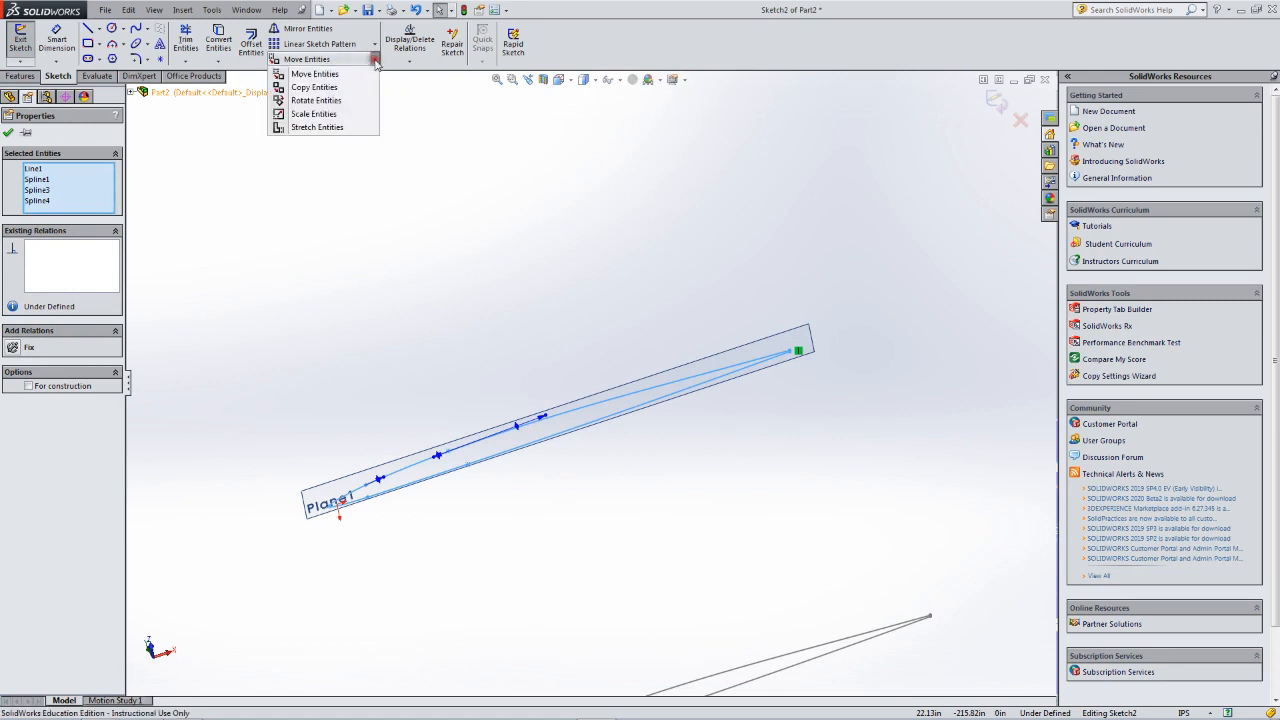
click(331, 114)
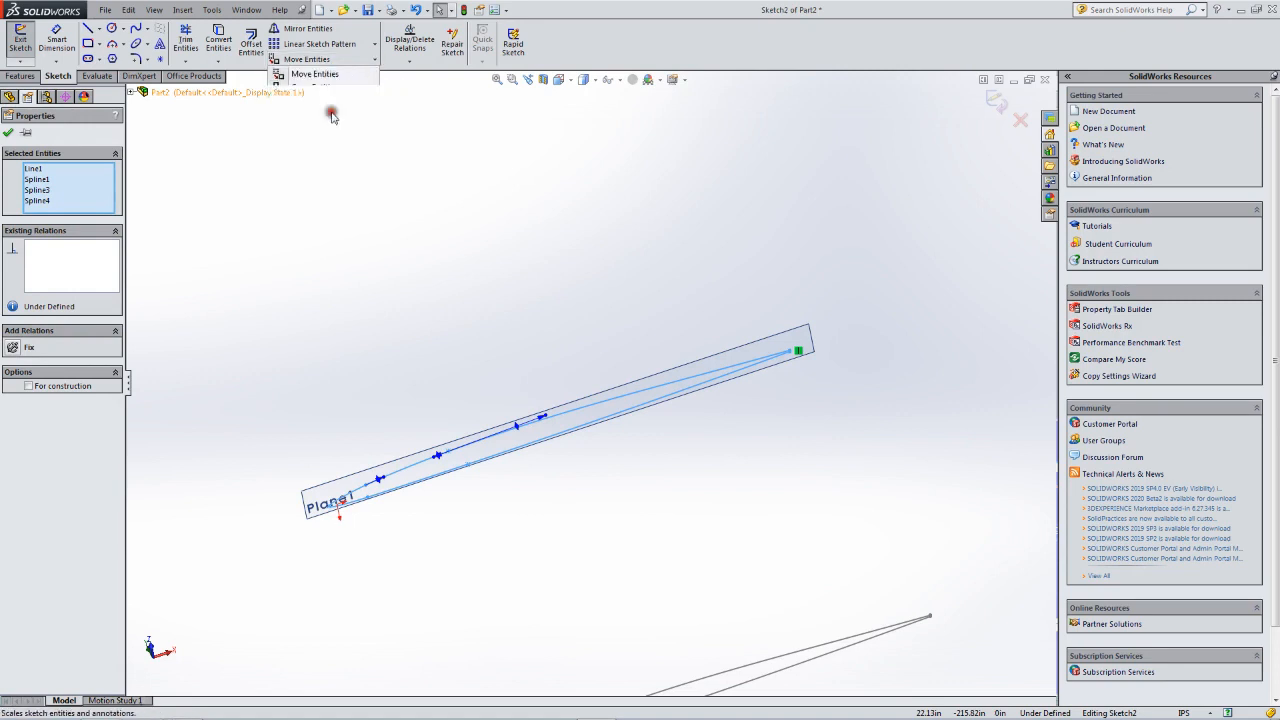
click(64, 252)
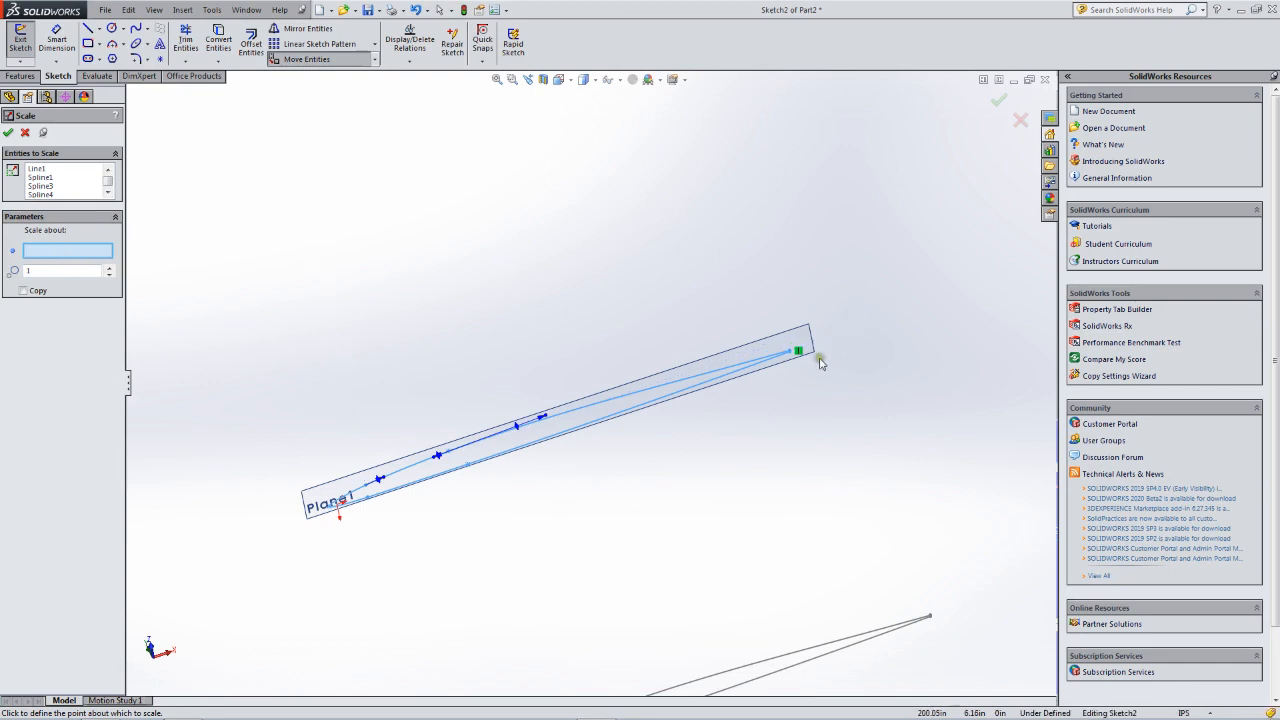
scroll(785, 350, down, 3)
scroll(774, 386, down, 2)
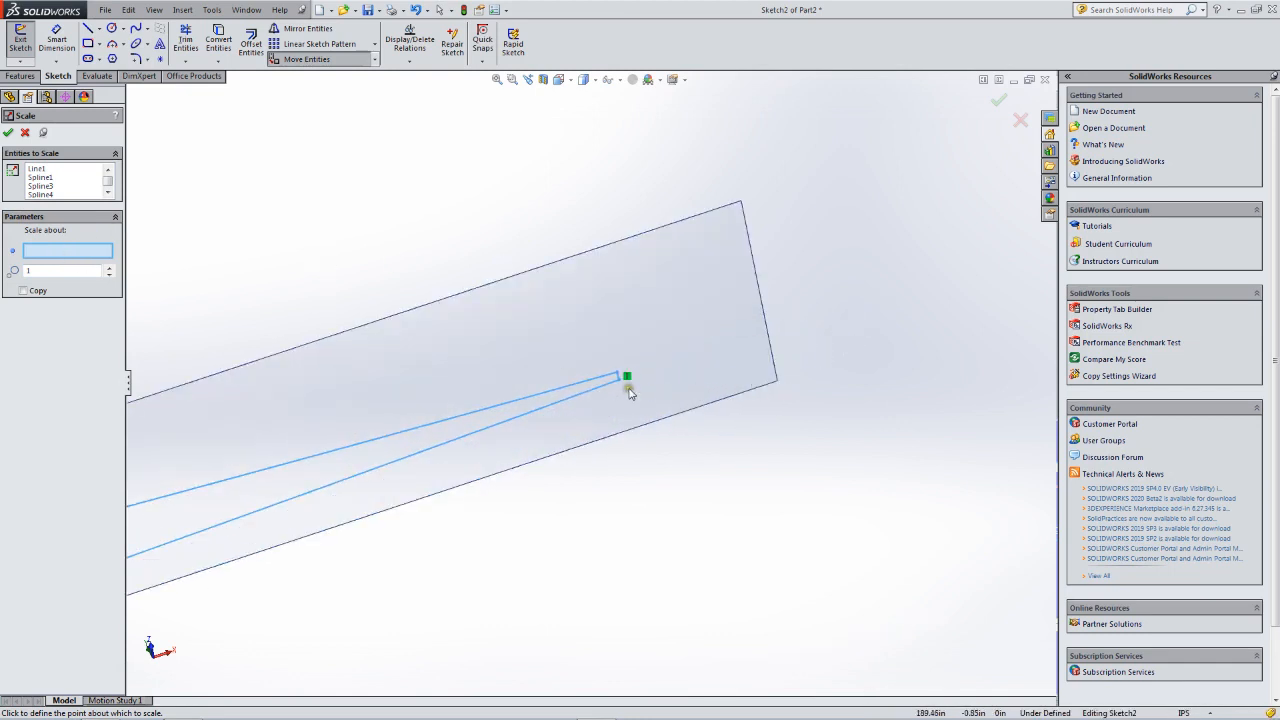
click(620, 385)
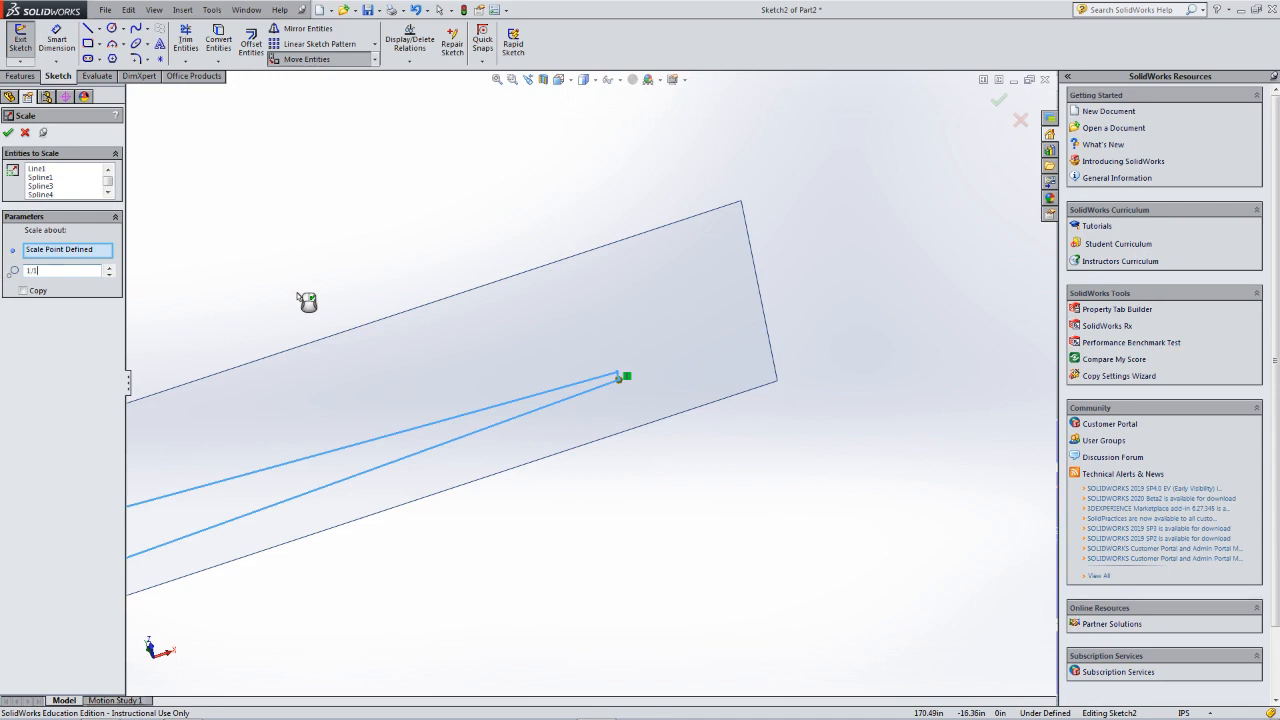
key(Return)
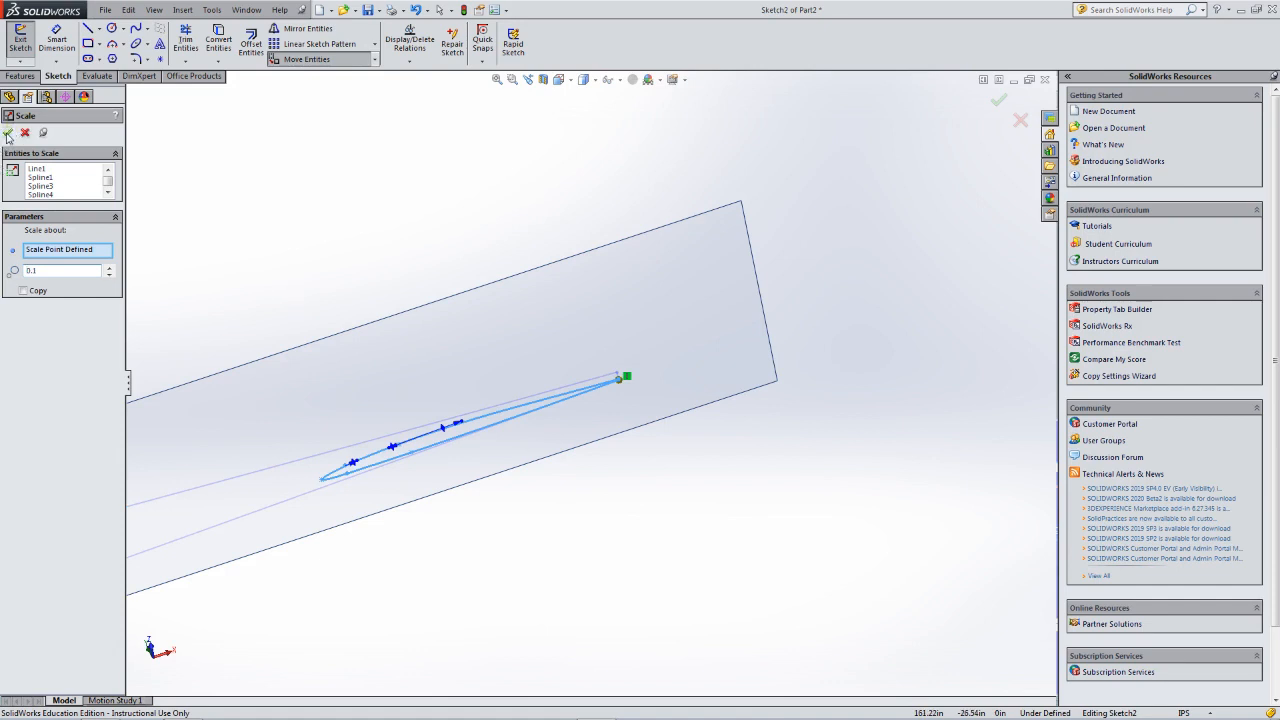
click(7, 134)
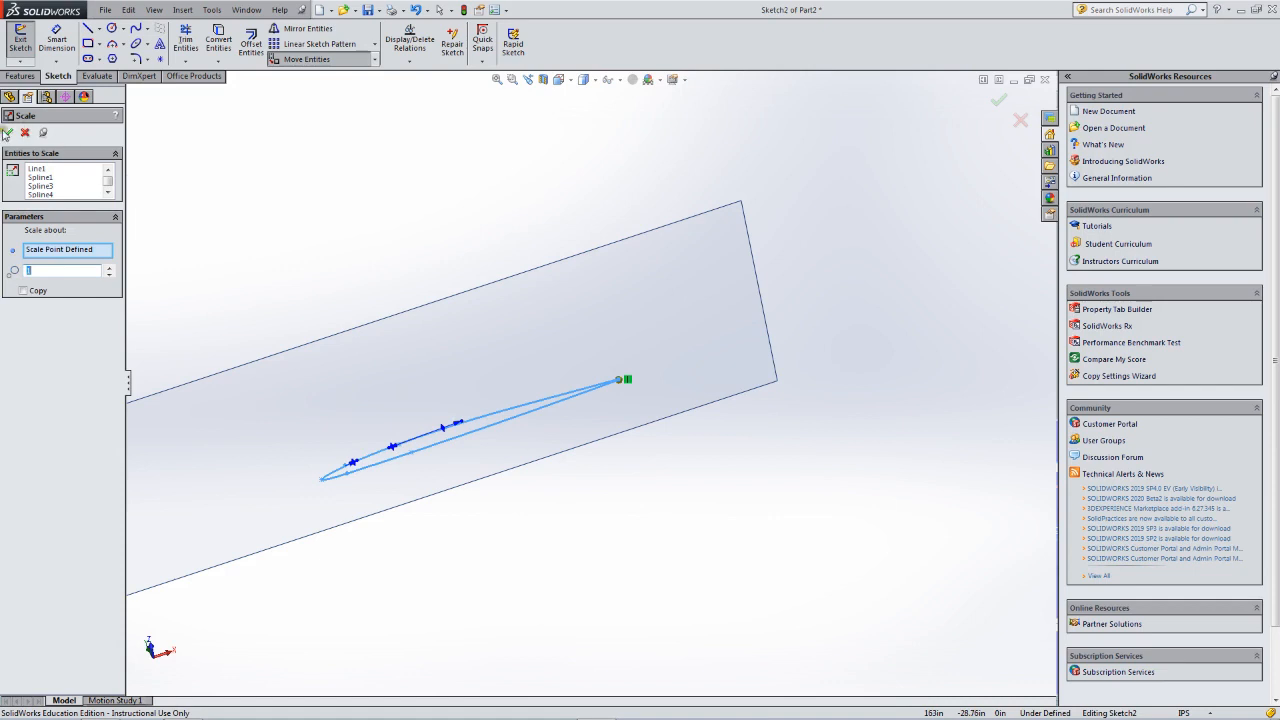
click(7, 134)
Compare the reduced airfoil's size with the original profile and reselect all of its curves.
scroll(452, 306, up, 12)
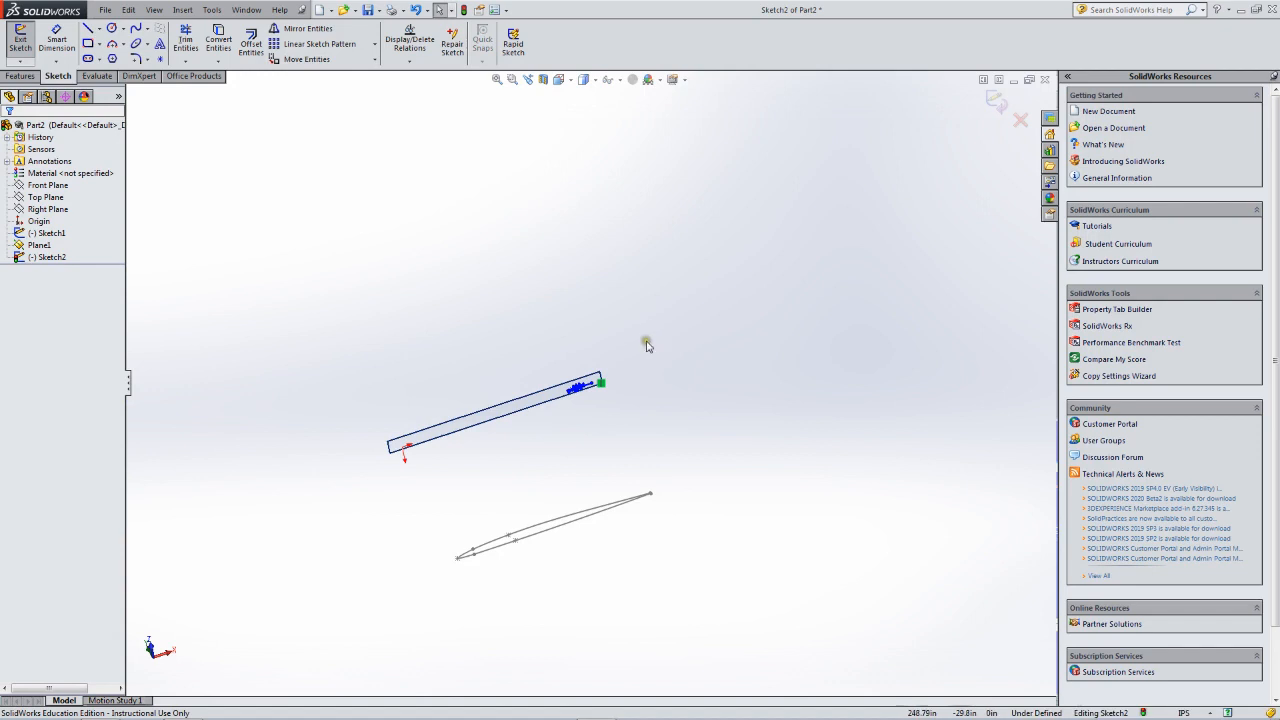
middle_drag(646, 342, 677, 329)
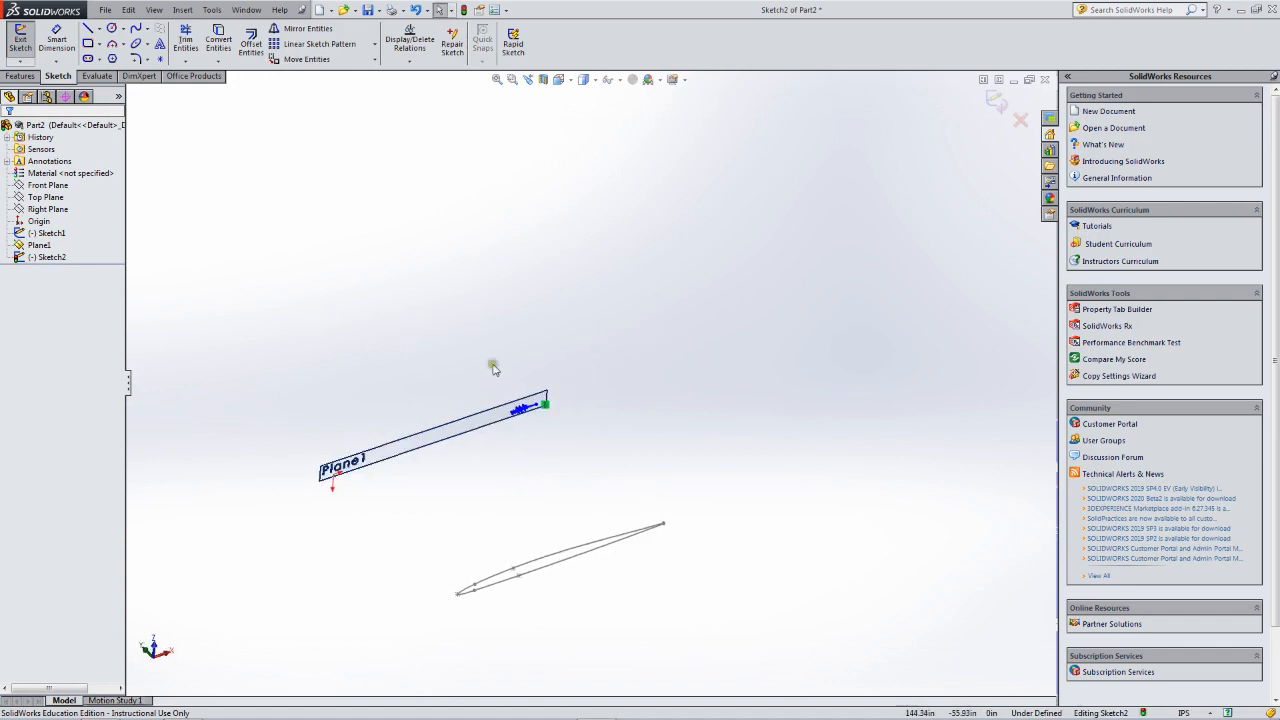
drag(461, 345, 583, 427)
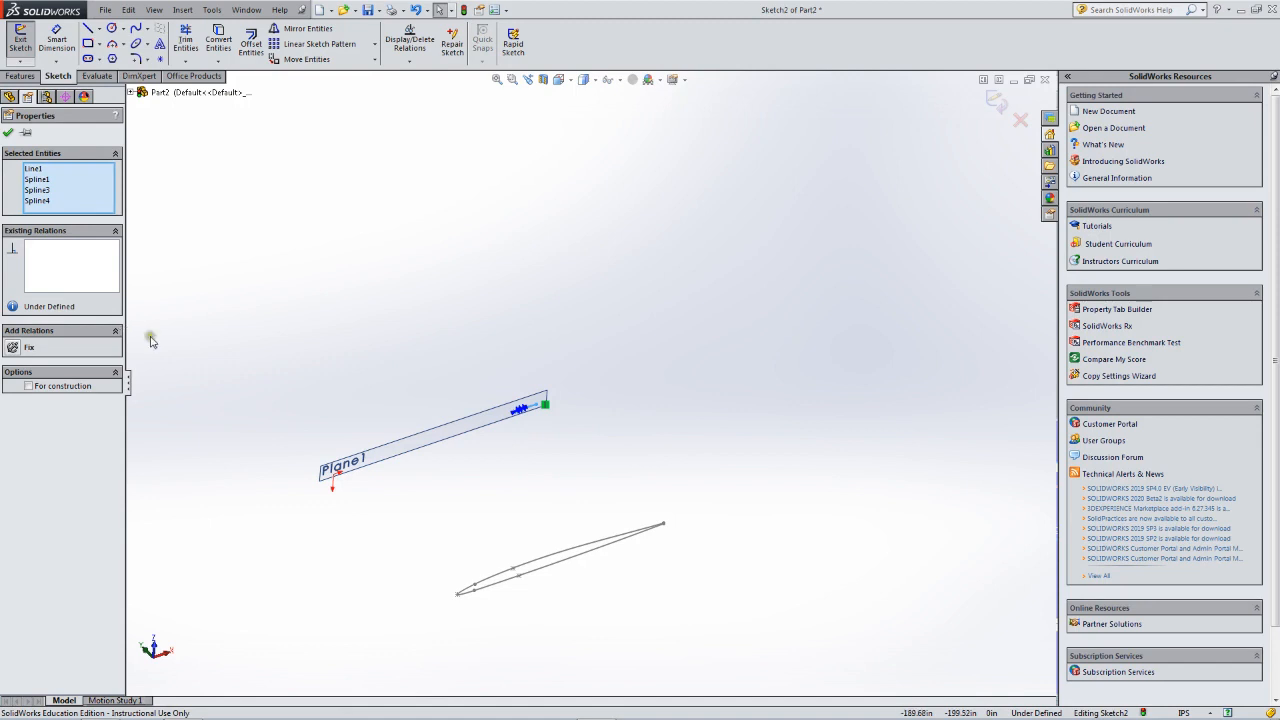
scroll(446, 363, down, 5)
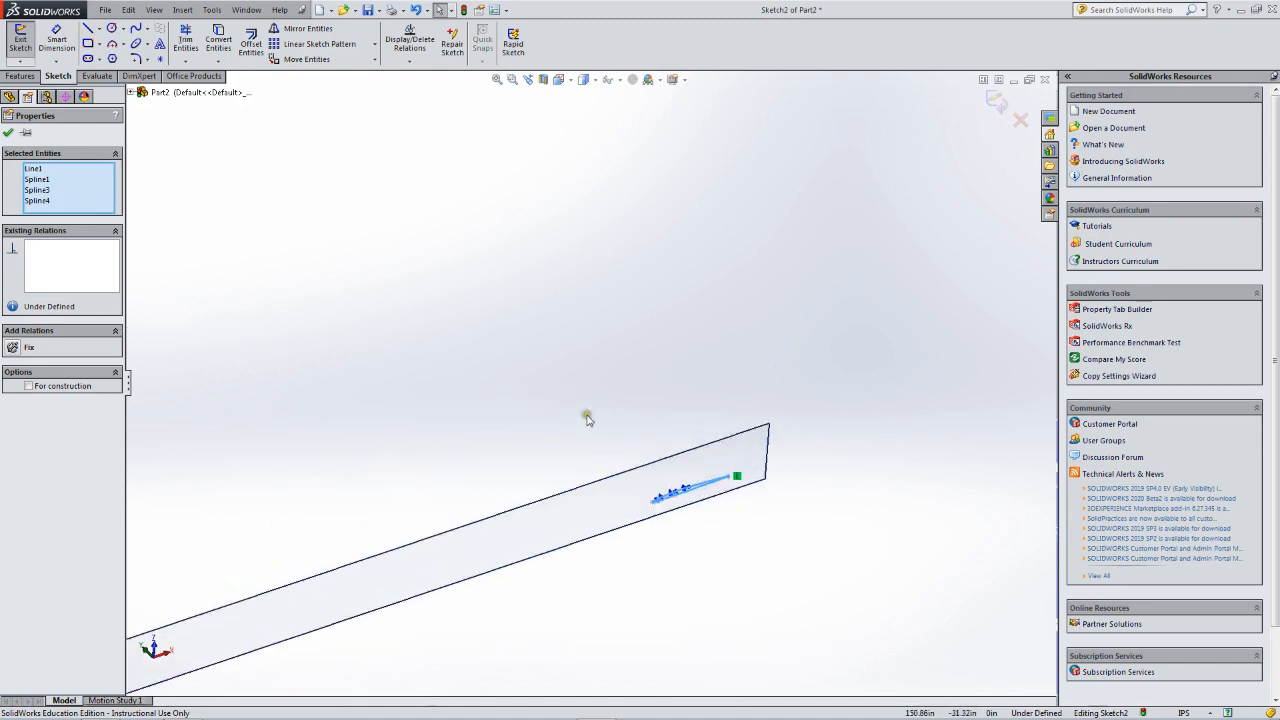
scroll(611, 434, up, 3)
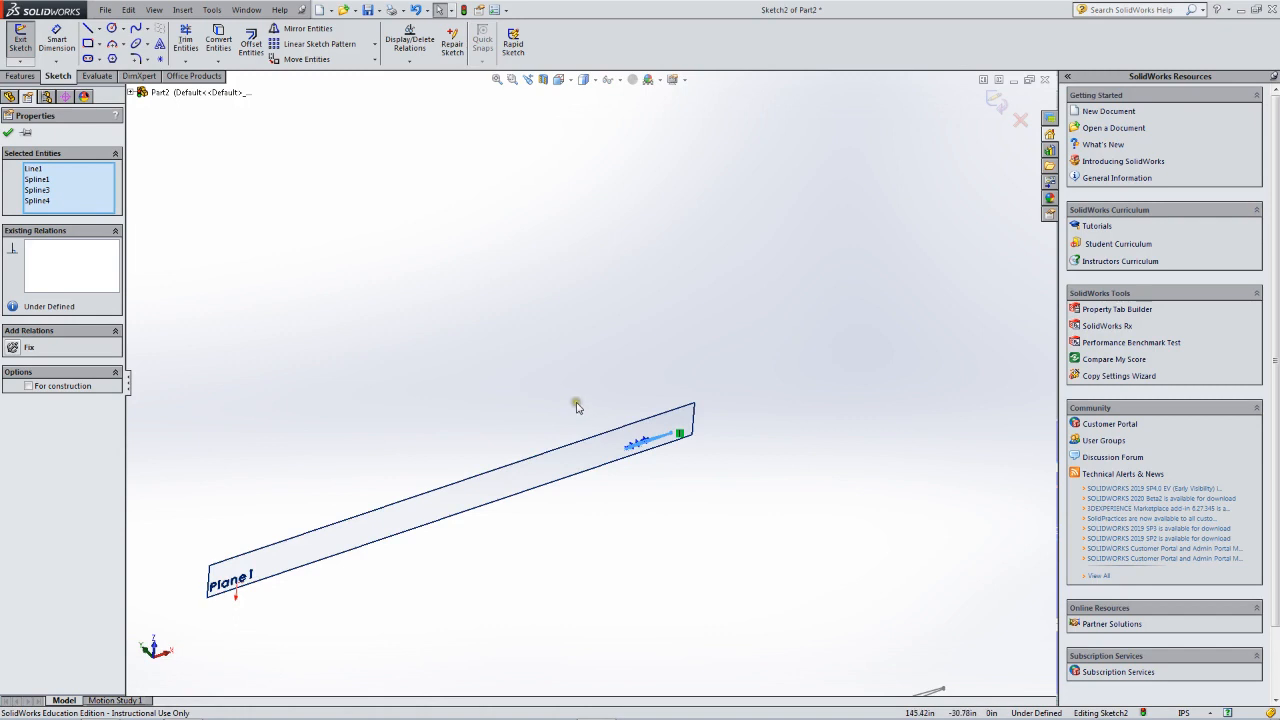
scroll(578, 409, down, 2)
scroll(584, 414, up, 2)
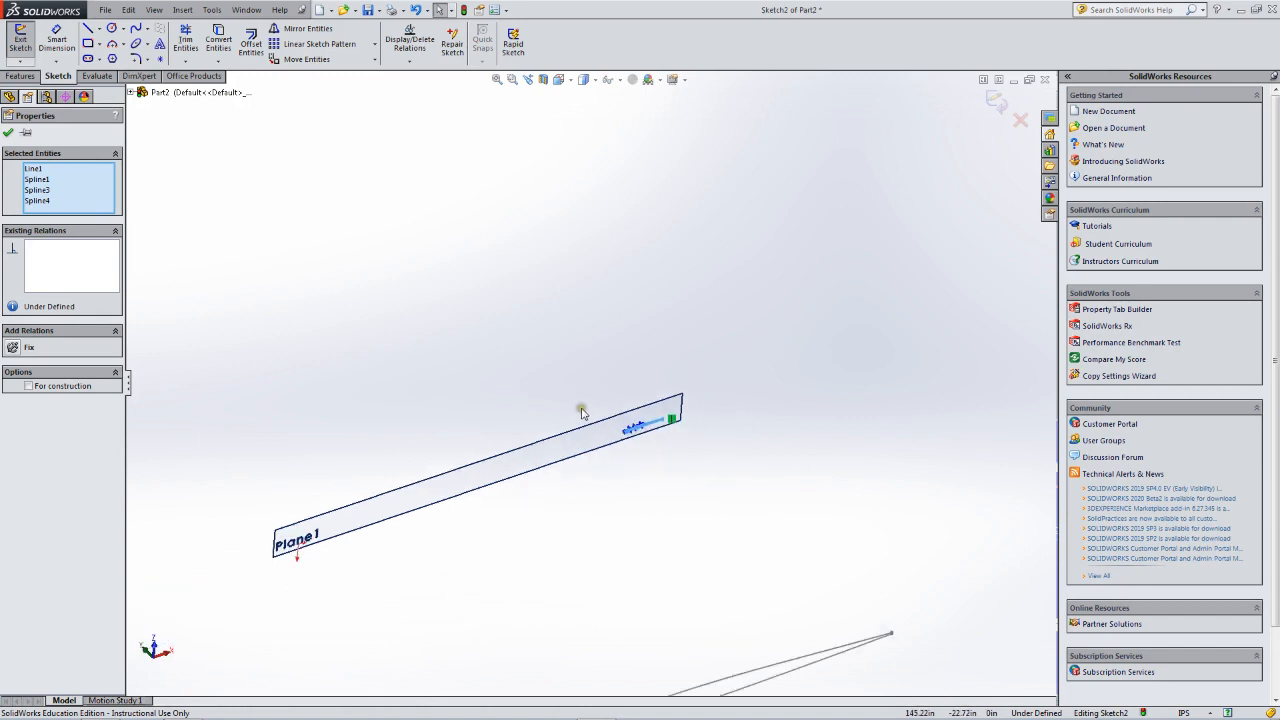
scroll(582, 412, down, 1)
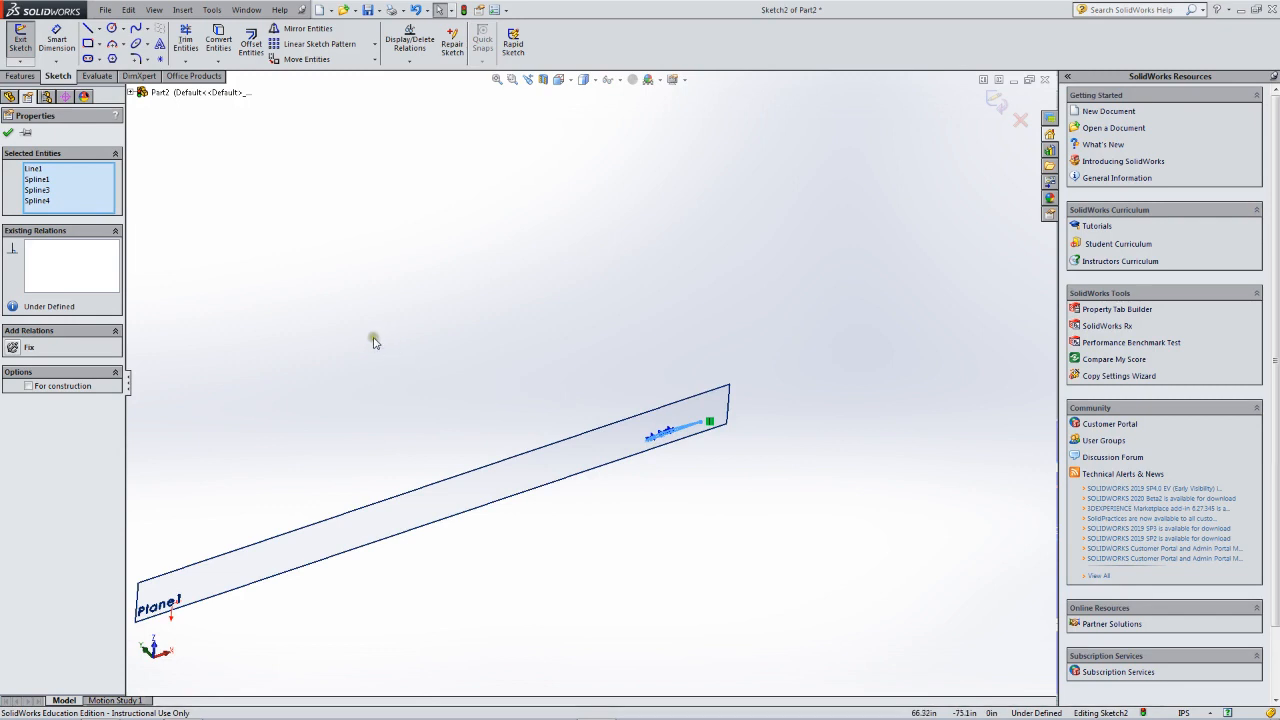
scroll(586, 366, down, 1)
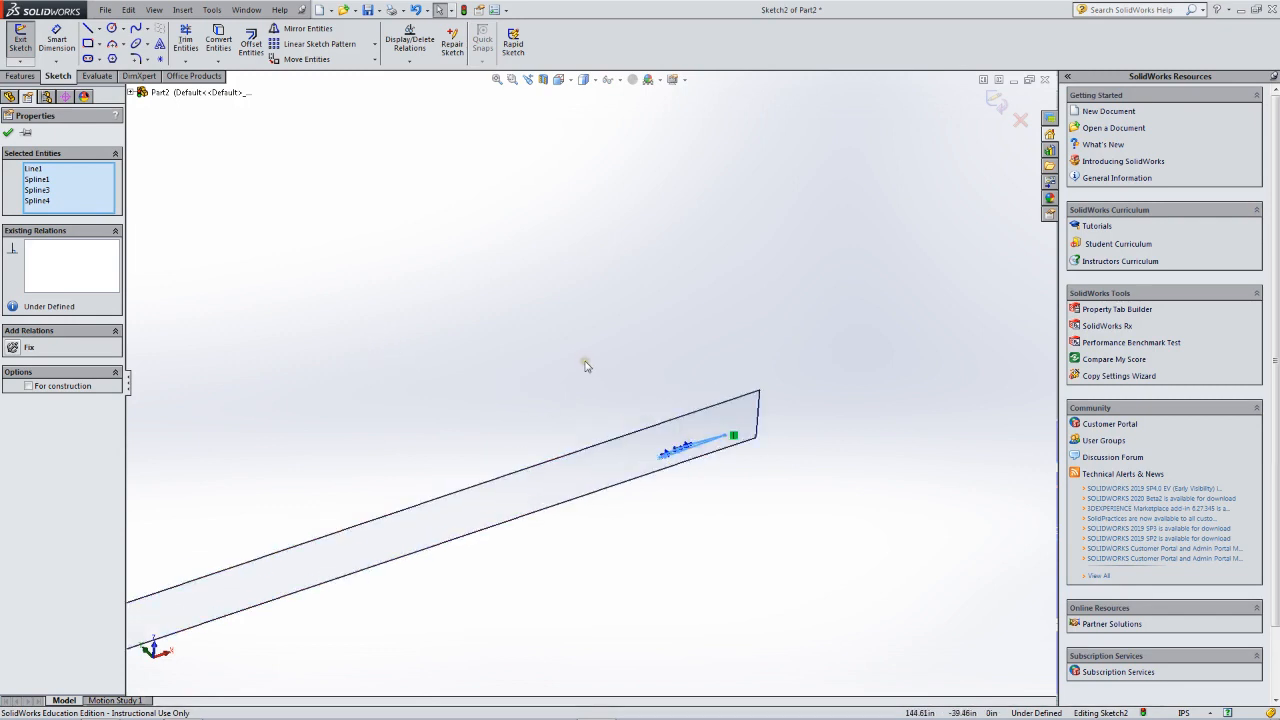
scroll(630, 375, down, 2)
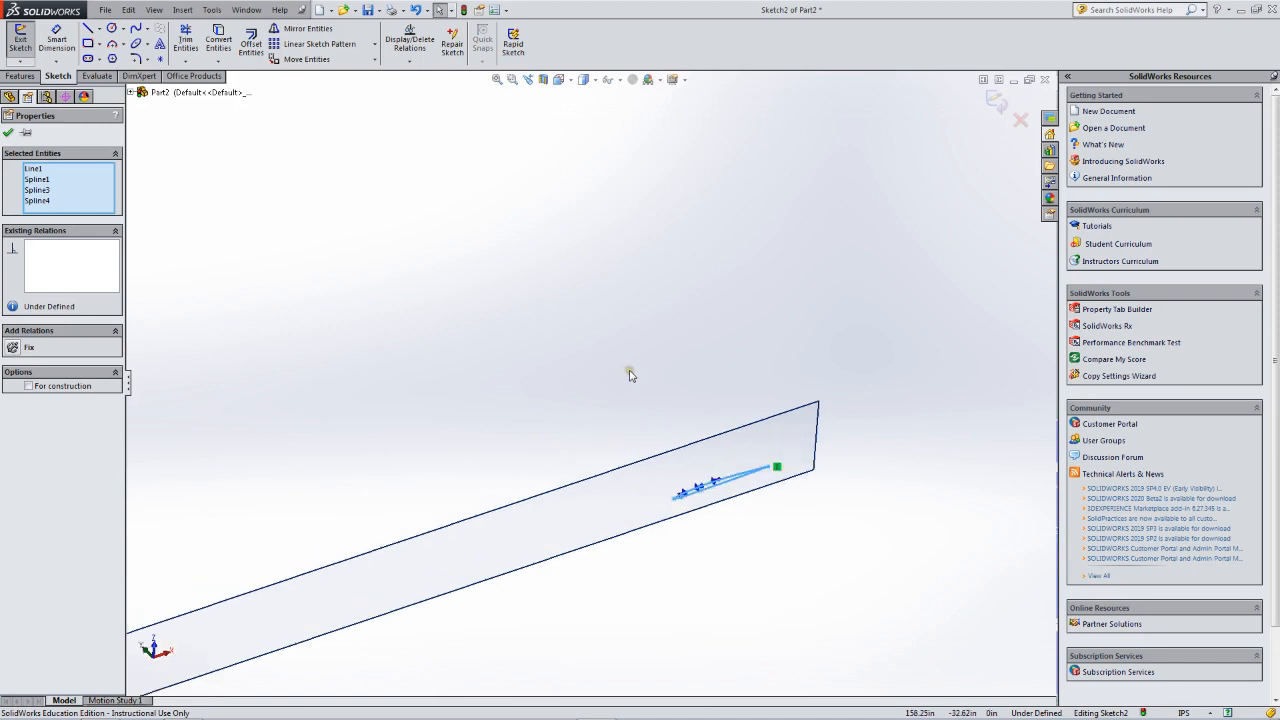
scroll(630, 377, down, 1)
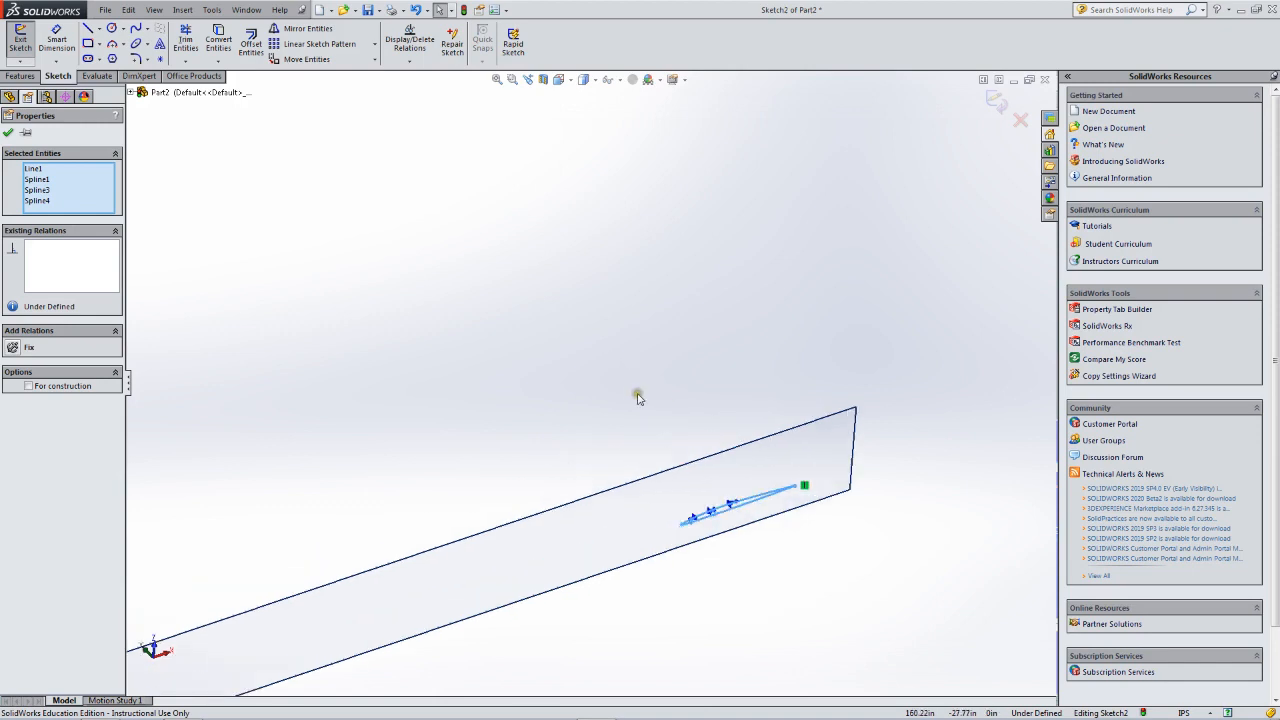
scroll(613, 400, down, 1)
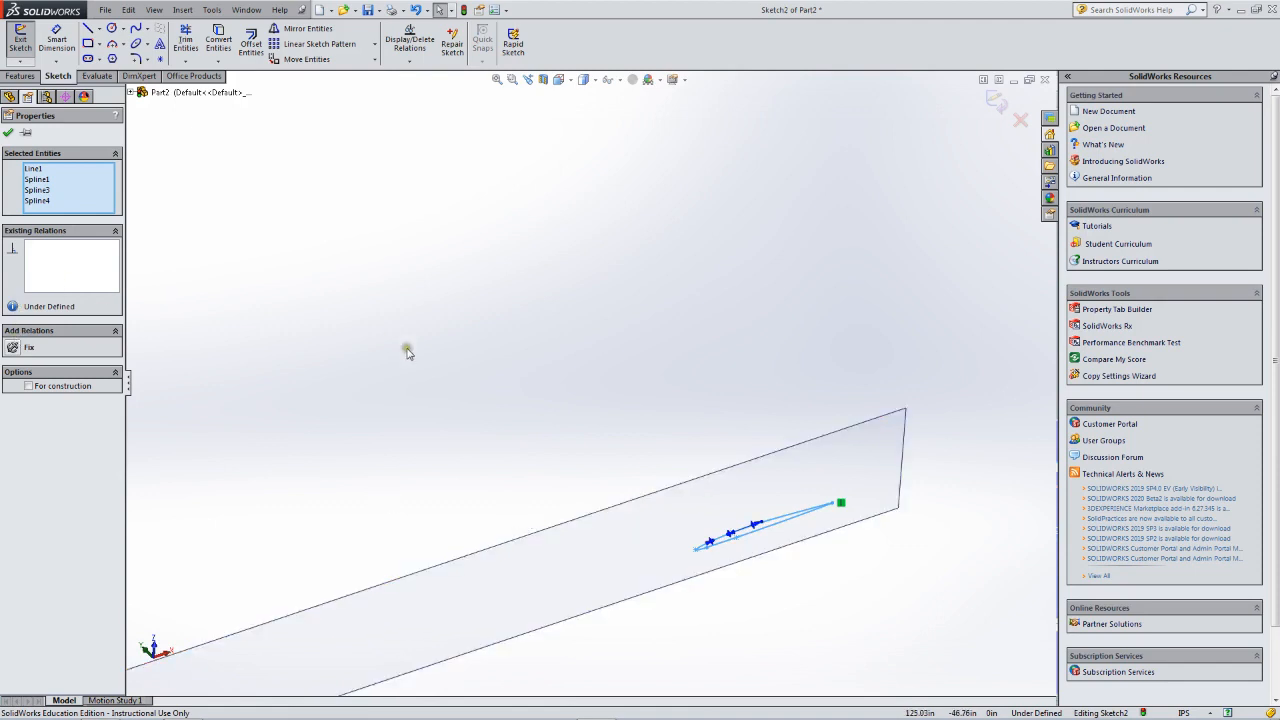
Scale the reduced airfoil by a factor of 2.1 about the lower corner of its trailing edge.
click(377, 61)
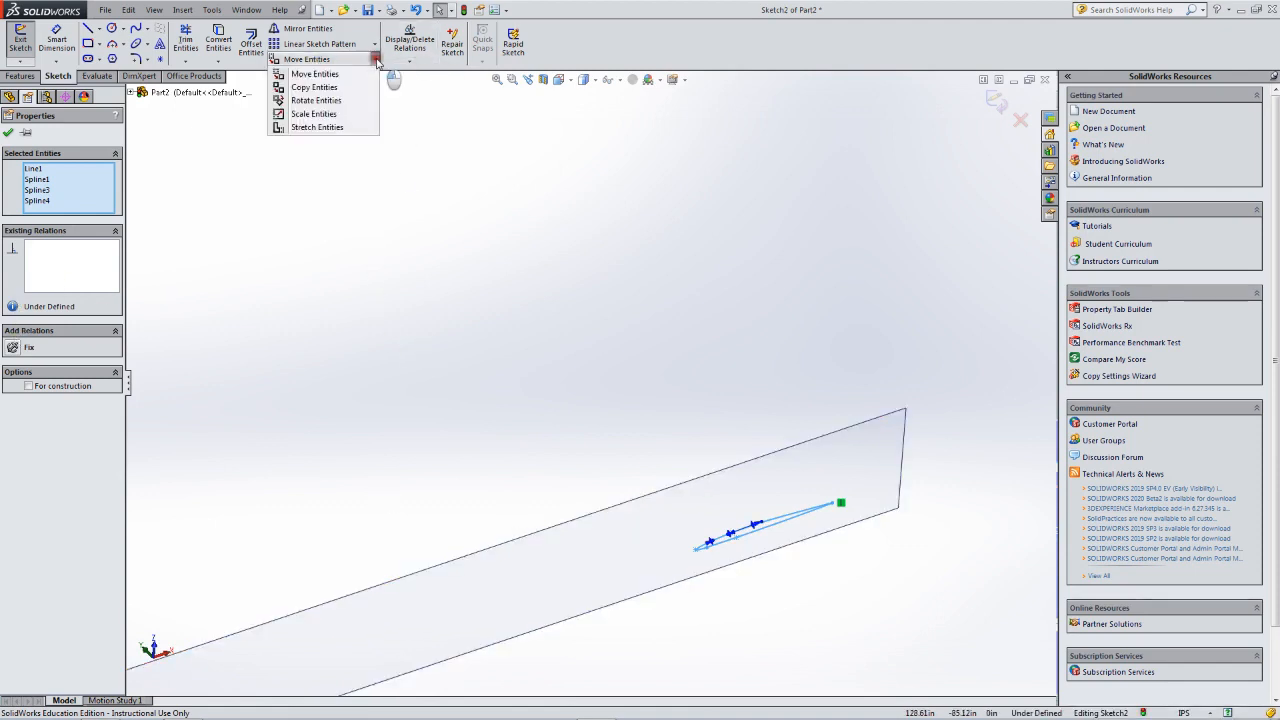
click(315, 114)
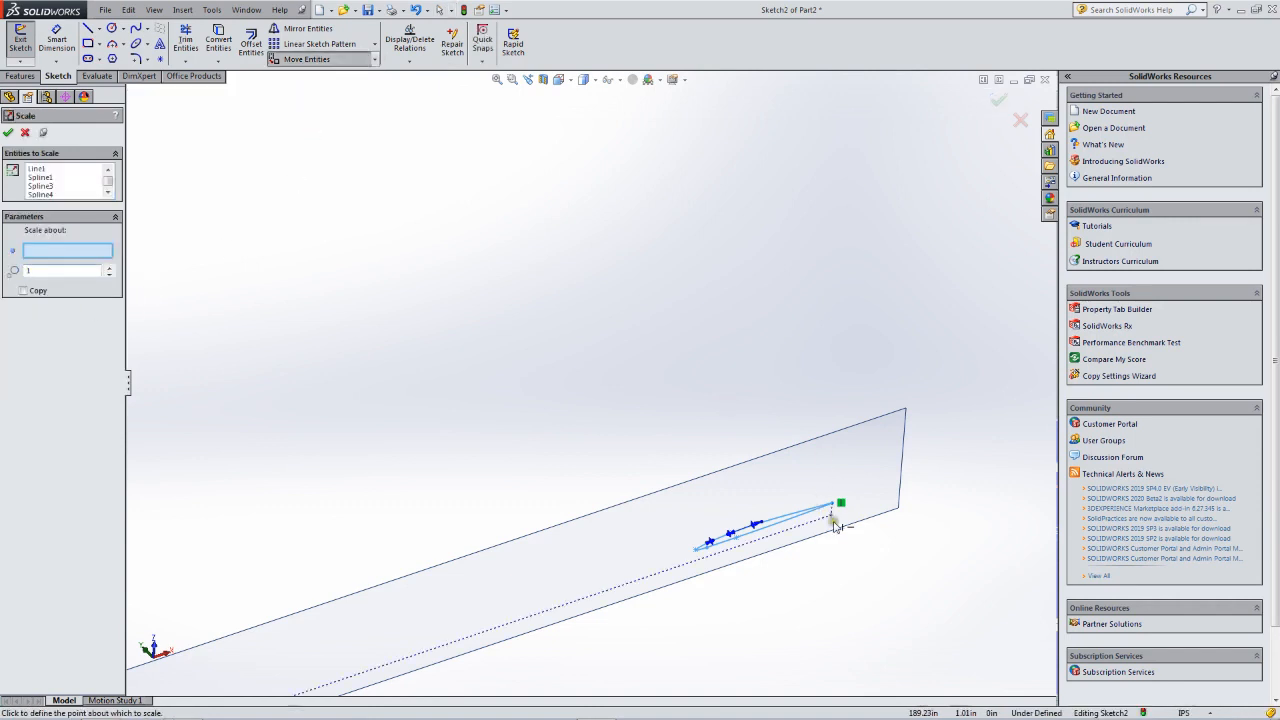
key(f)
scroll(554, 190, up, 3)
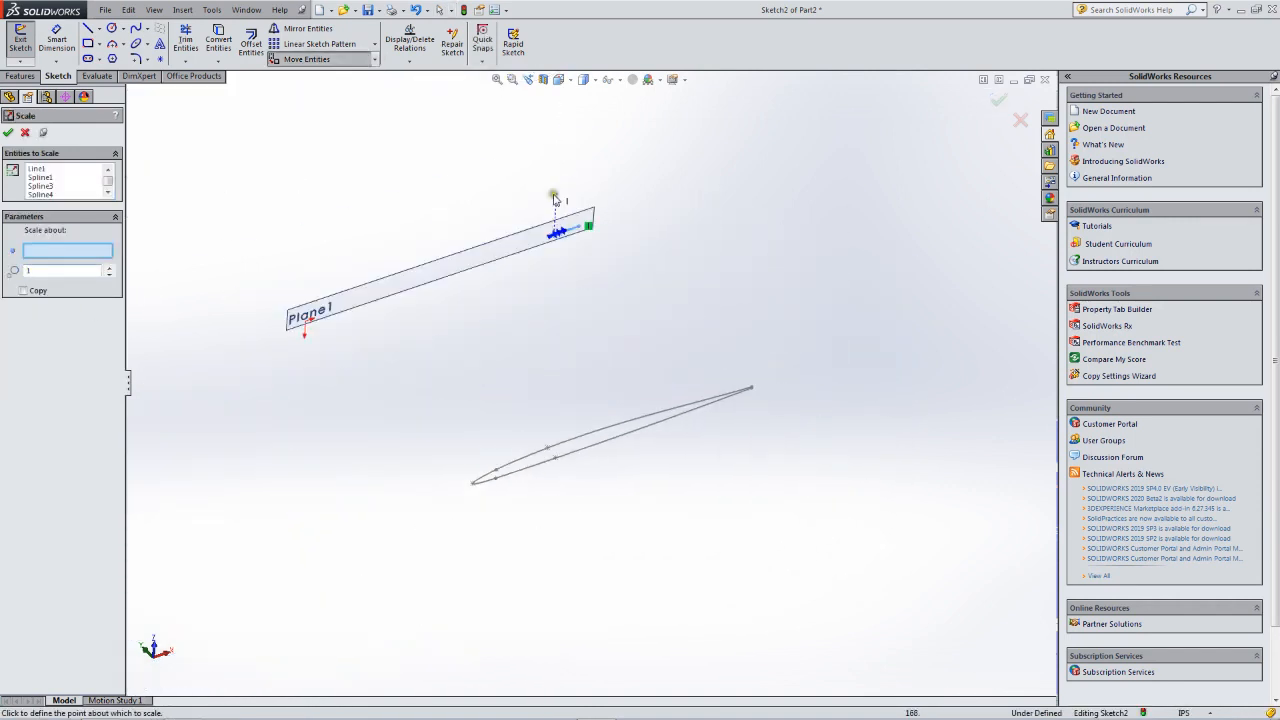
scroll(552, 238, down, 8)
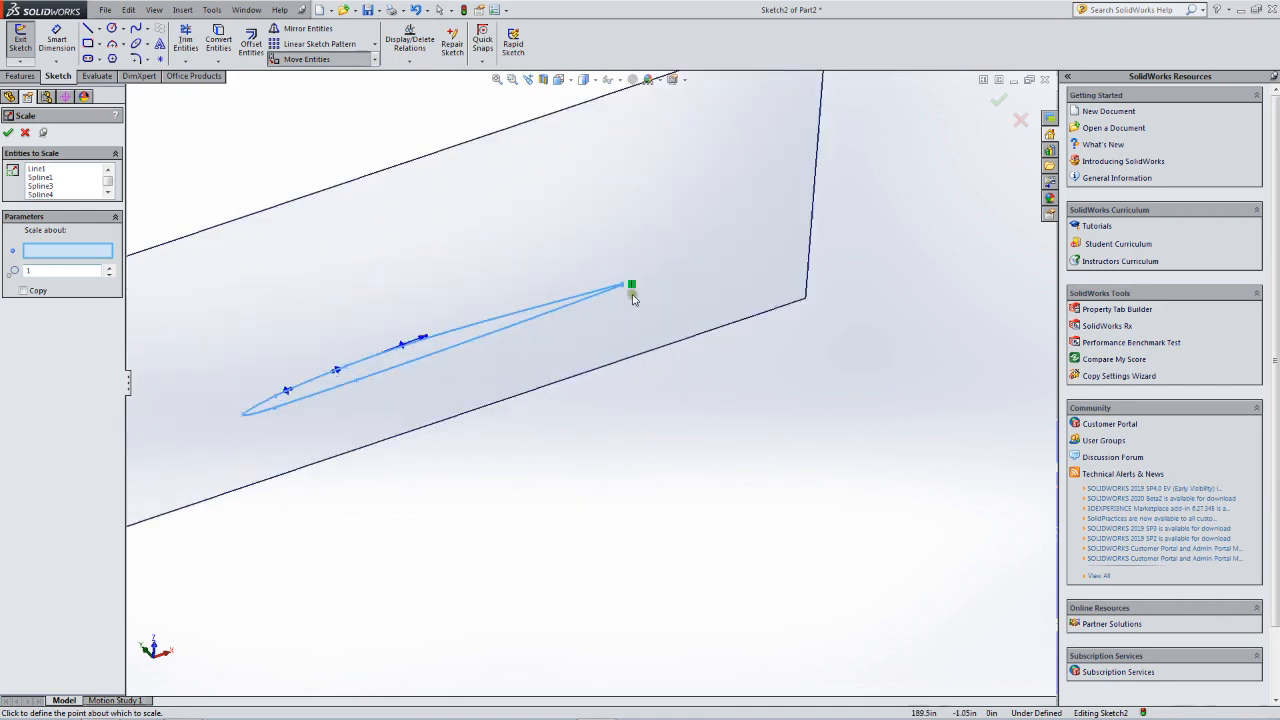
scroll(554, 322, down, 2)
click(681, 314)
click(56, 271)
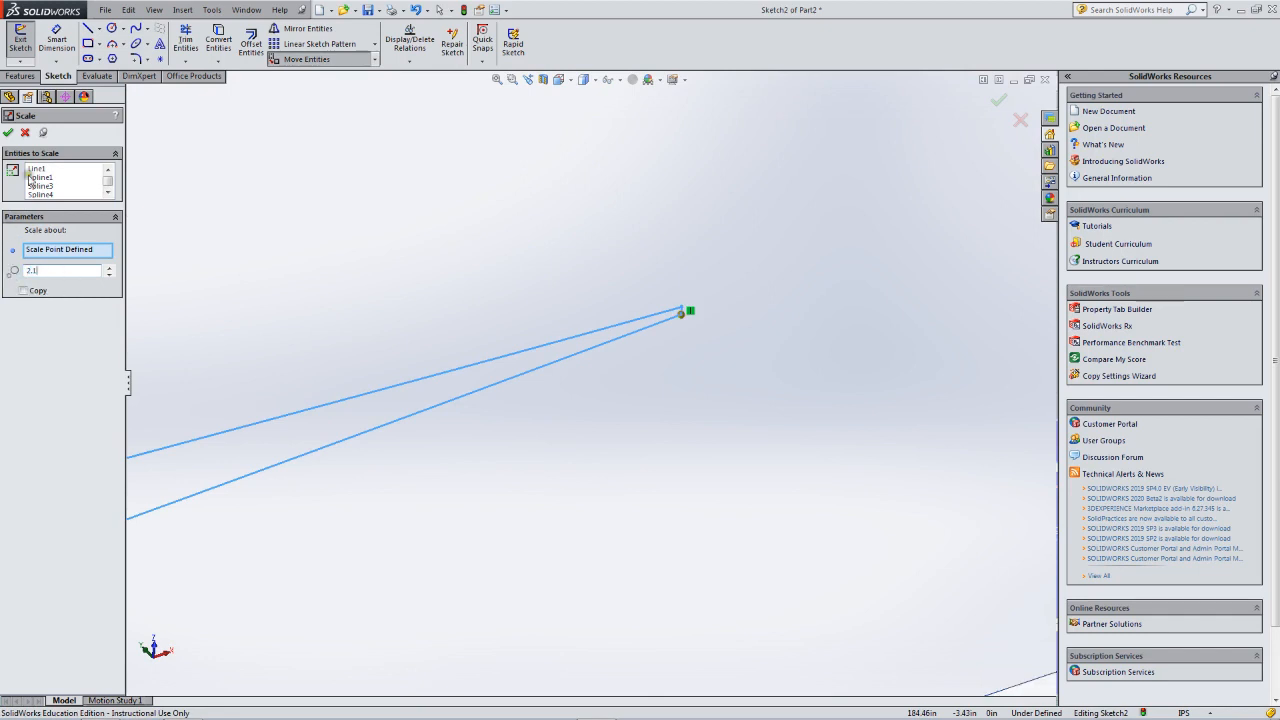
click(8, 134)
click(10, 135)
Check the tip airfoil against the root profile and exit its sketch.
scroll(363, 356, up, 15)
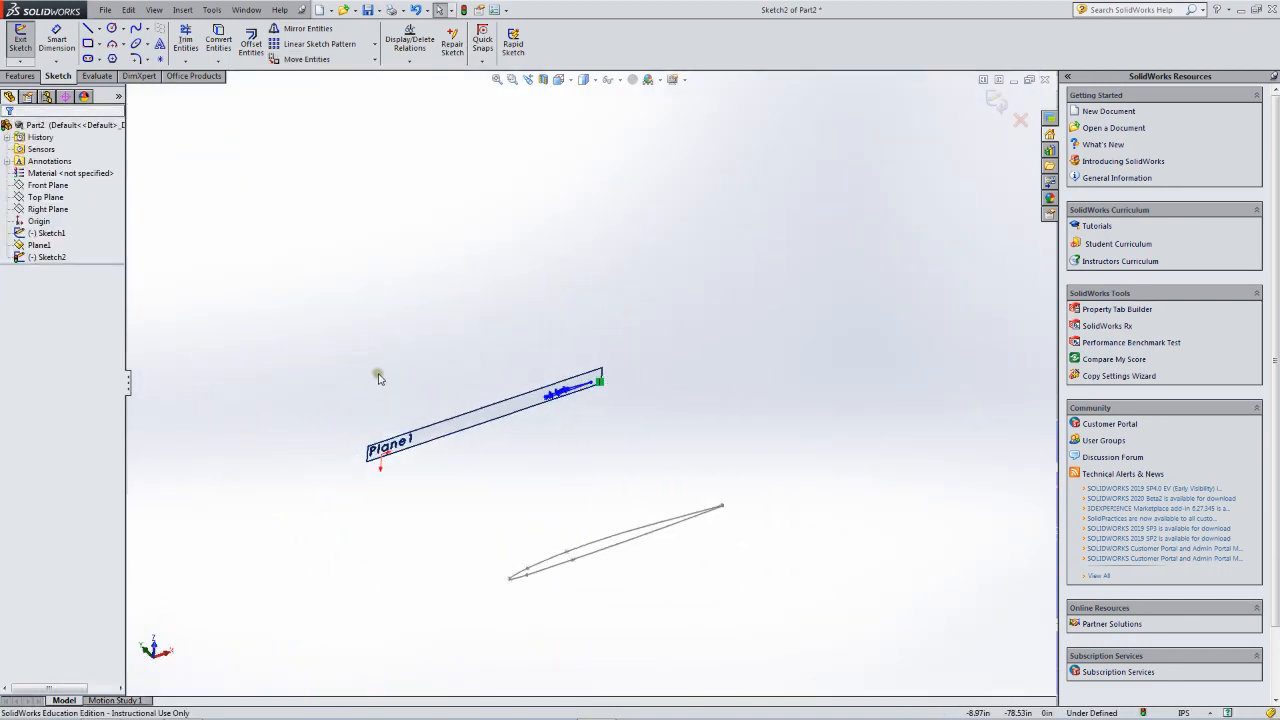
mouse_move(454, 366)
middle_down()
mouse_move(646, 440)
mouse_move(654, 511)
mouse_move(571, 503)
mouse_move(634, 491)
mouse_move(632, 469)
mouse_move(580, 443)
middle_up()
middle_drag(340, 306, 382, 276)
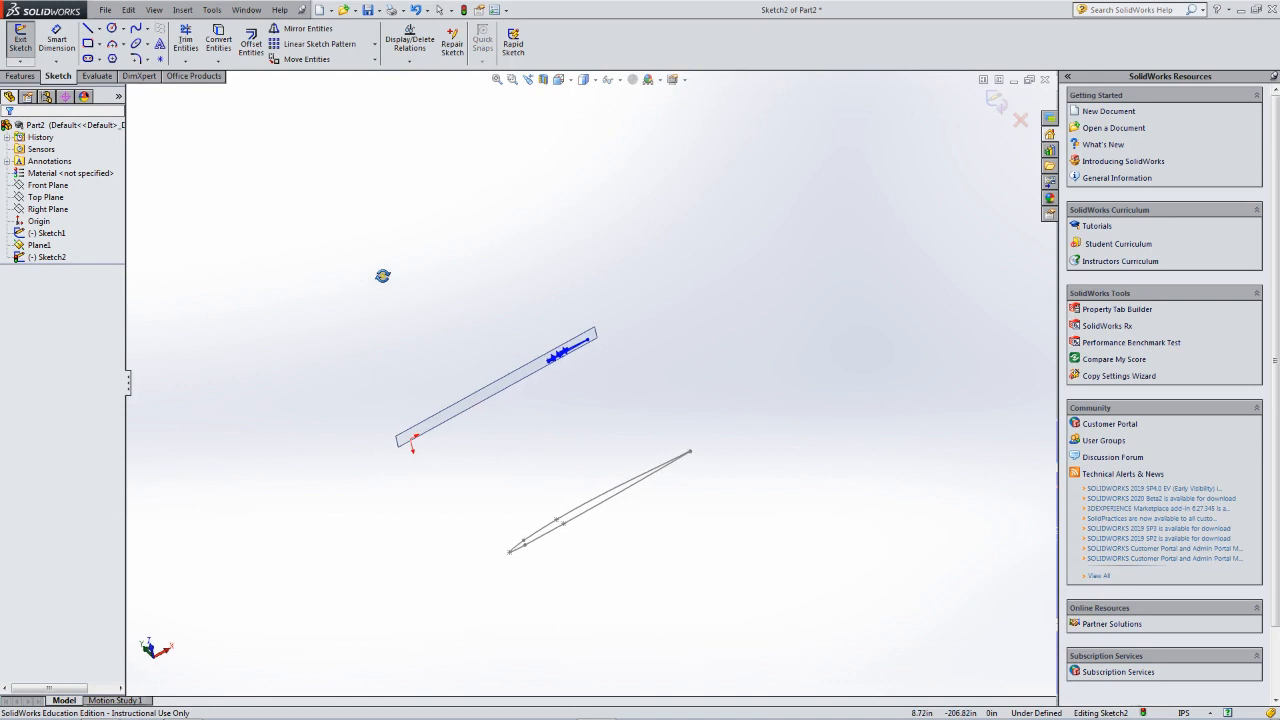
click(18, 45)
Start a Lofted Boss/Base and pick the tip airfoil at the lower corner of its trailing edge as the first profile.
scroll(600, 395, down, 3)
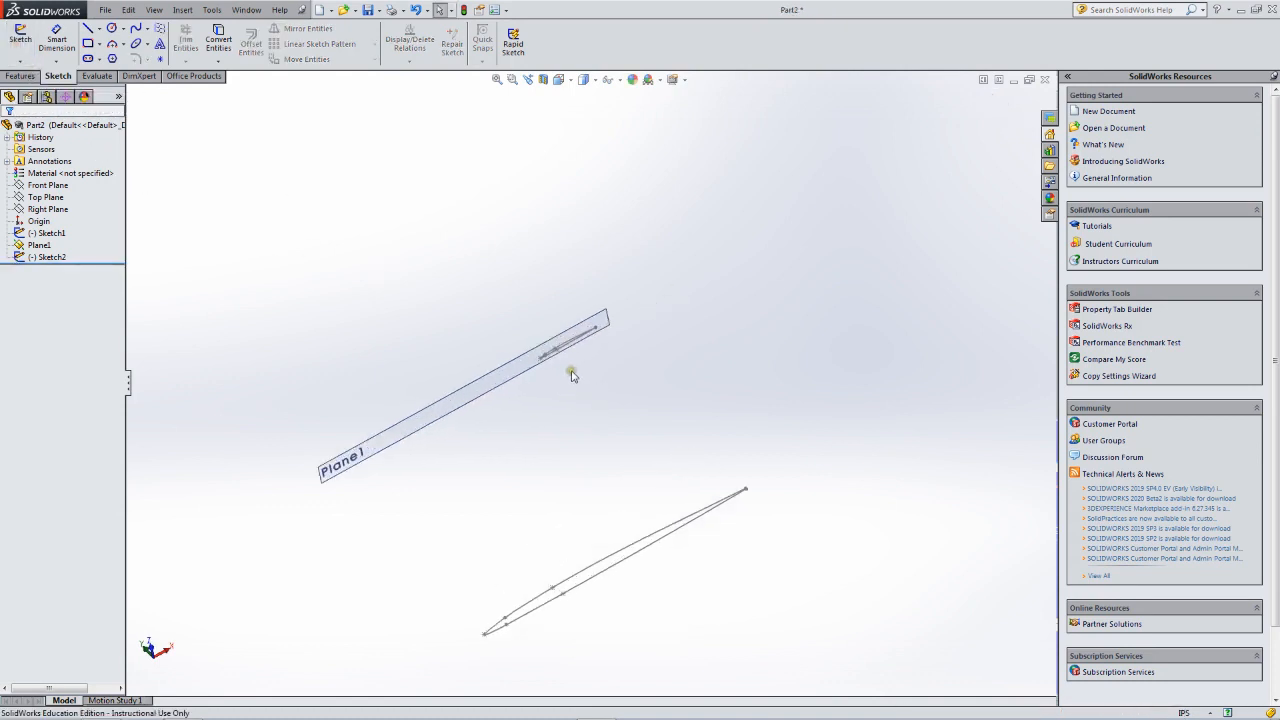
scroll(637, 375, down, 2)
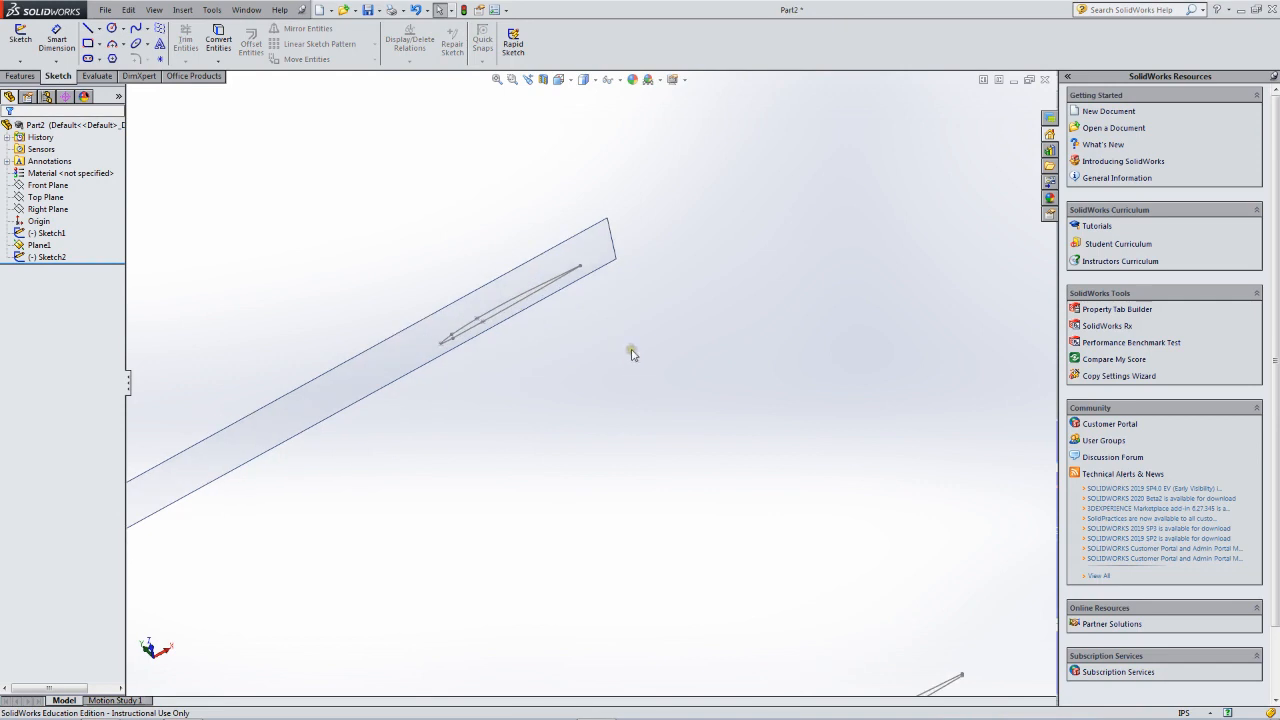
scroll(632, 353, down, 3)
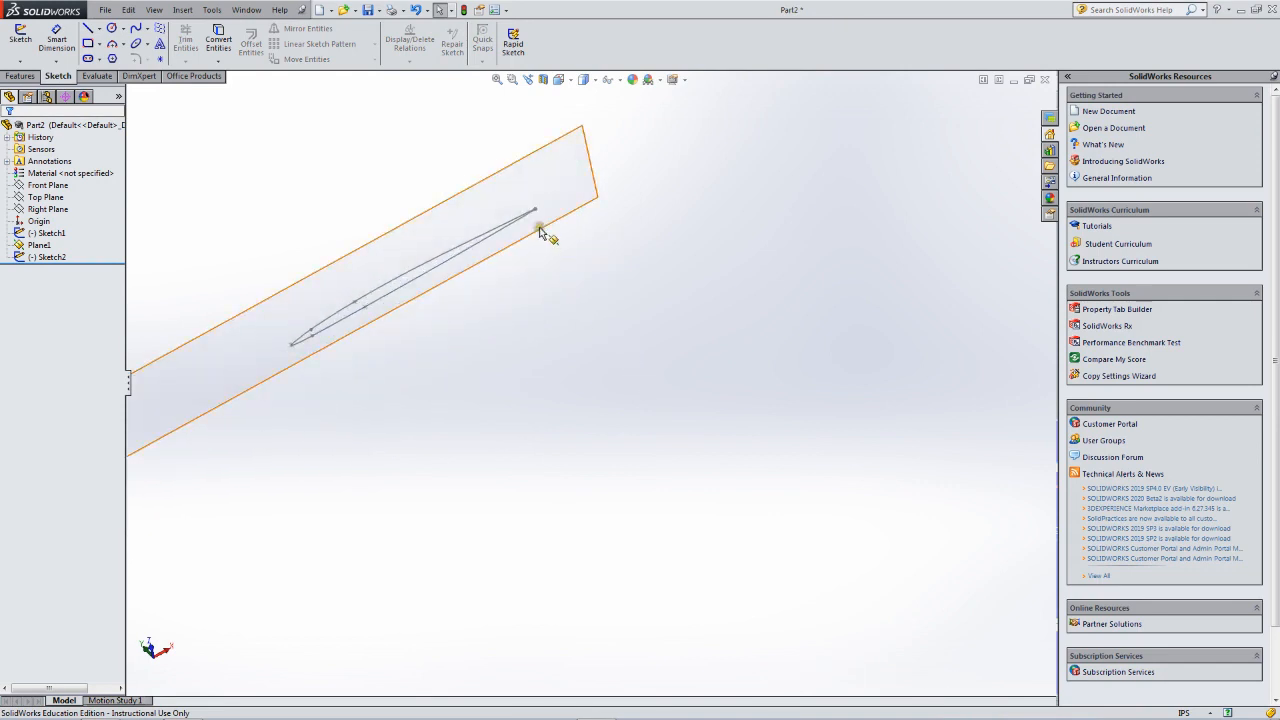
scroll(537, 240, down, 2)
scroll(563, 272, down, 2)
scroll(564, 284, down, 3)
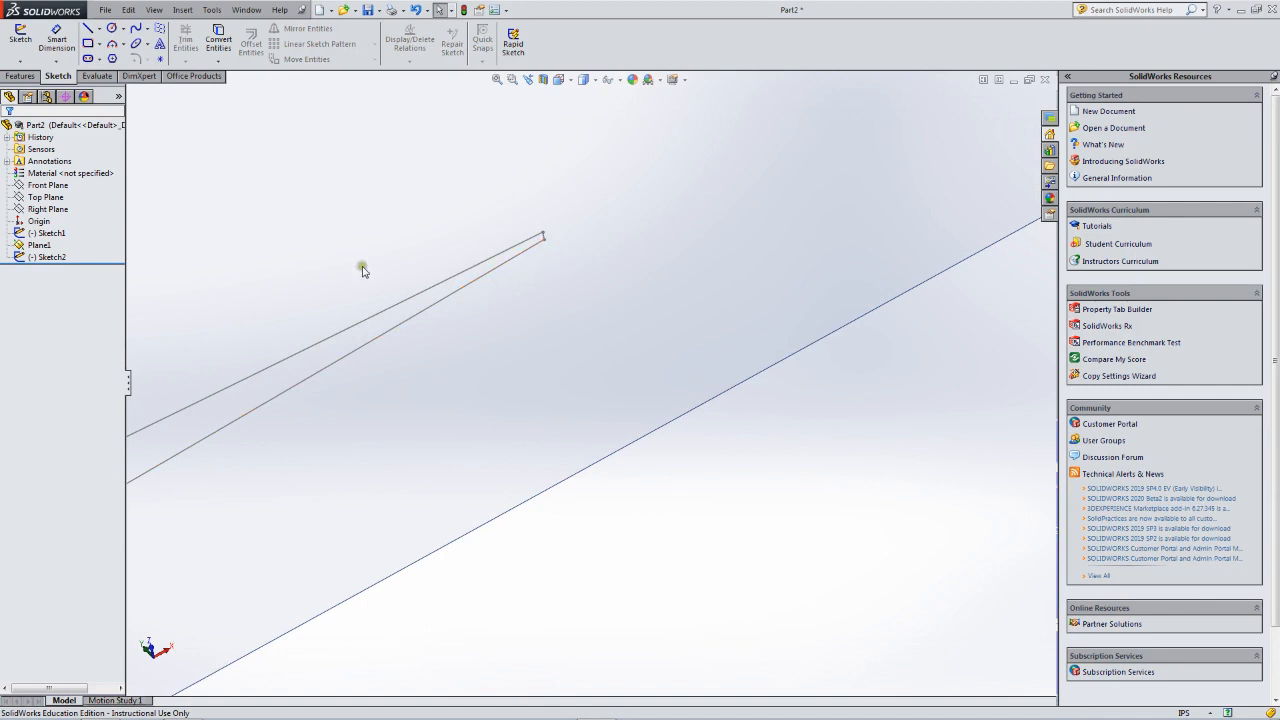
click(25, 79)
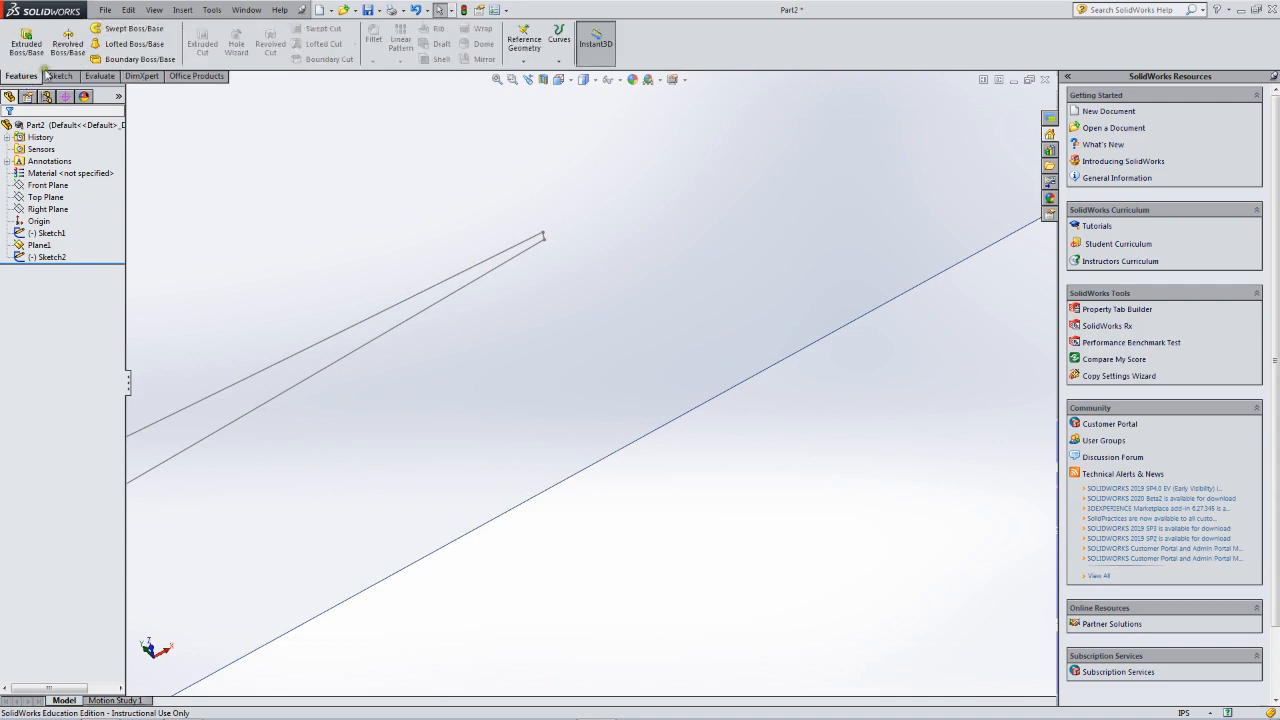
click(134, 44)
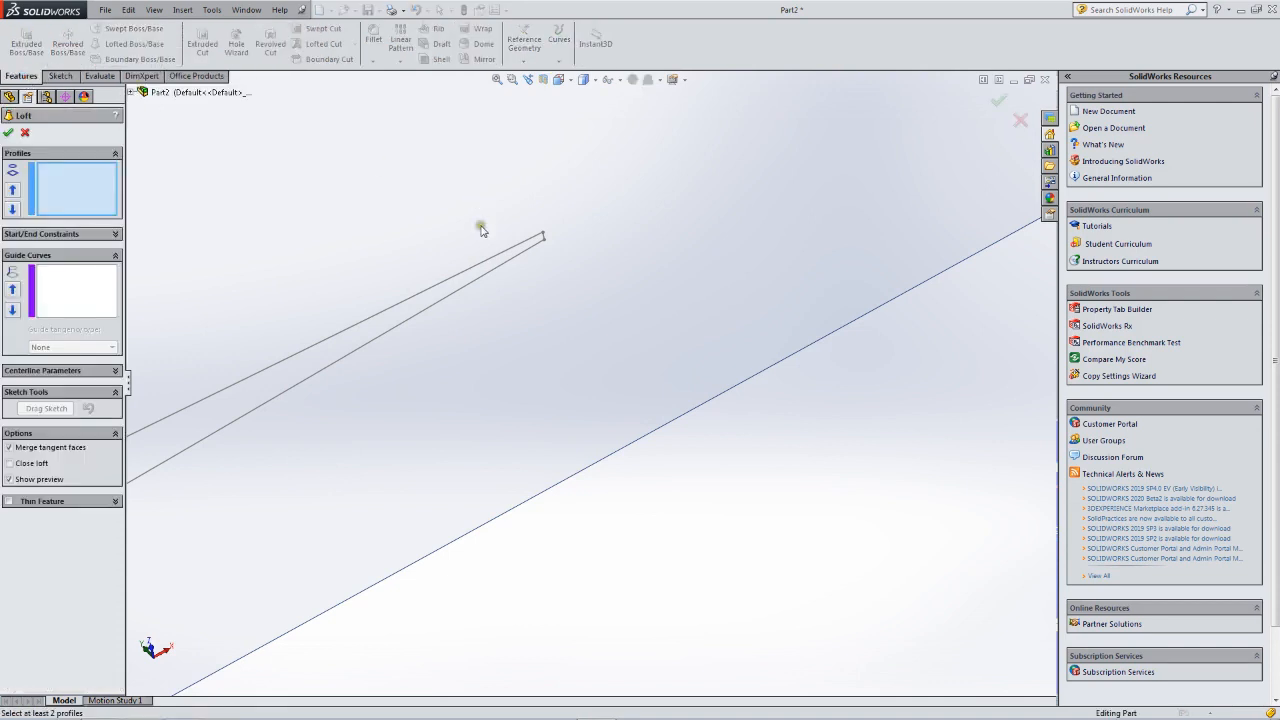
click(545, 243)
Add the root airfoil as the second loft profile at its matching lower trailing-edge corner and create the solid wing.
scroll(635, 395, up, 3)
scroll(672, 461, up, 5)
scroll(680, 456, down, 6)
scroll(678, 456, up, 5)
scroll(705, 576, up, 2)
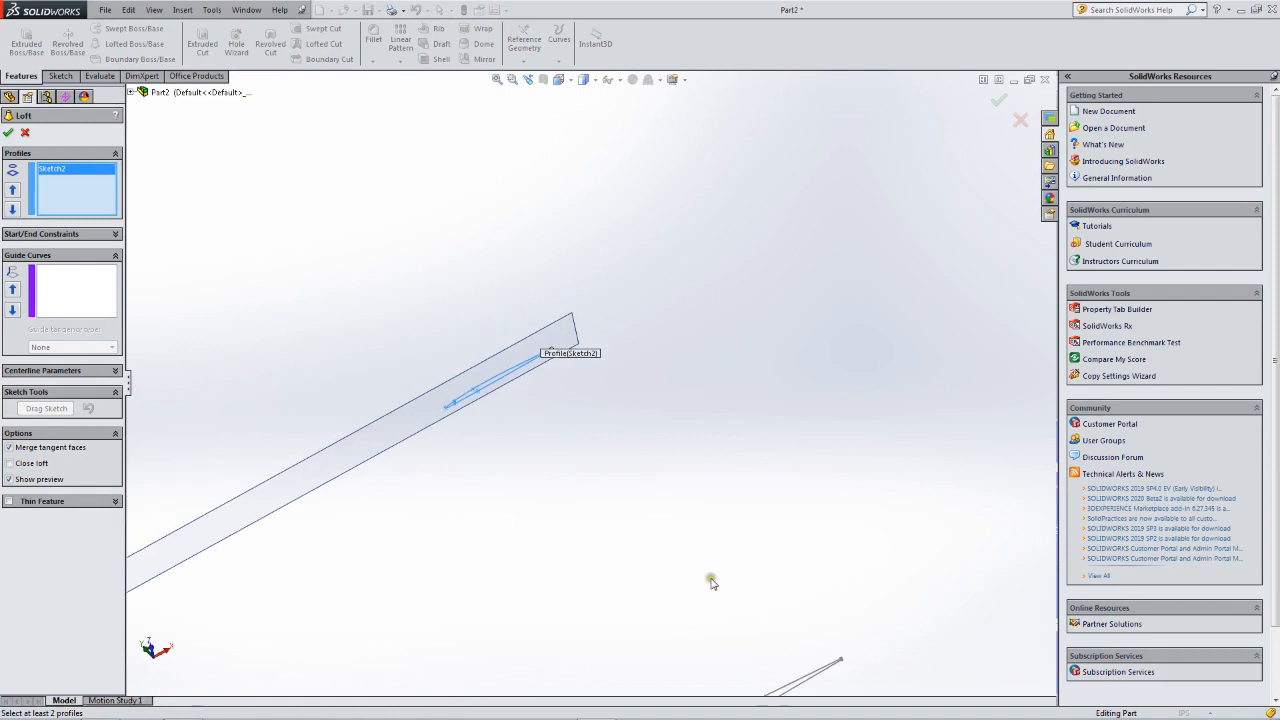
scroll(708, 574, down, 3)
scroll(884, 646, up, 2)
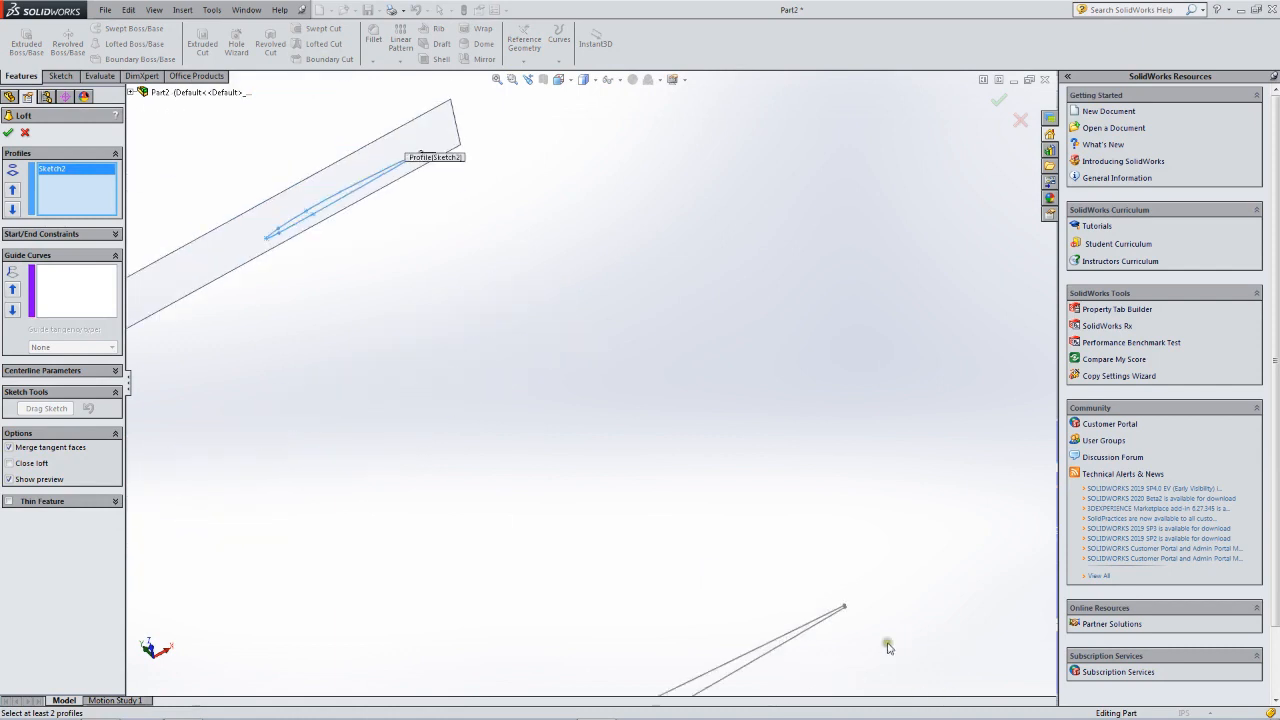
scroll(884, 646, down, 2)
scroll(722, 515, down, 2)
scroll(710, 510, down, 2)
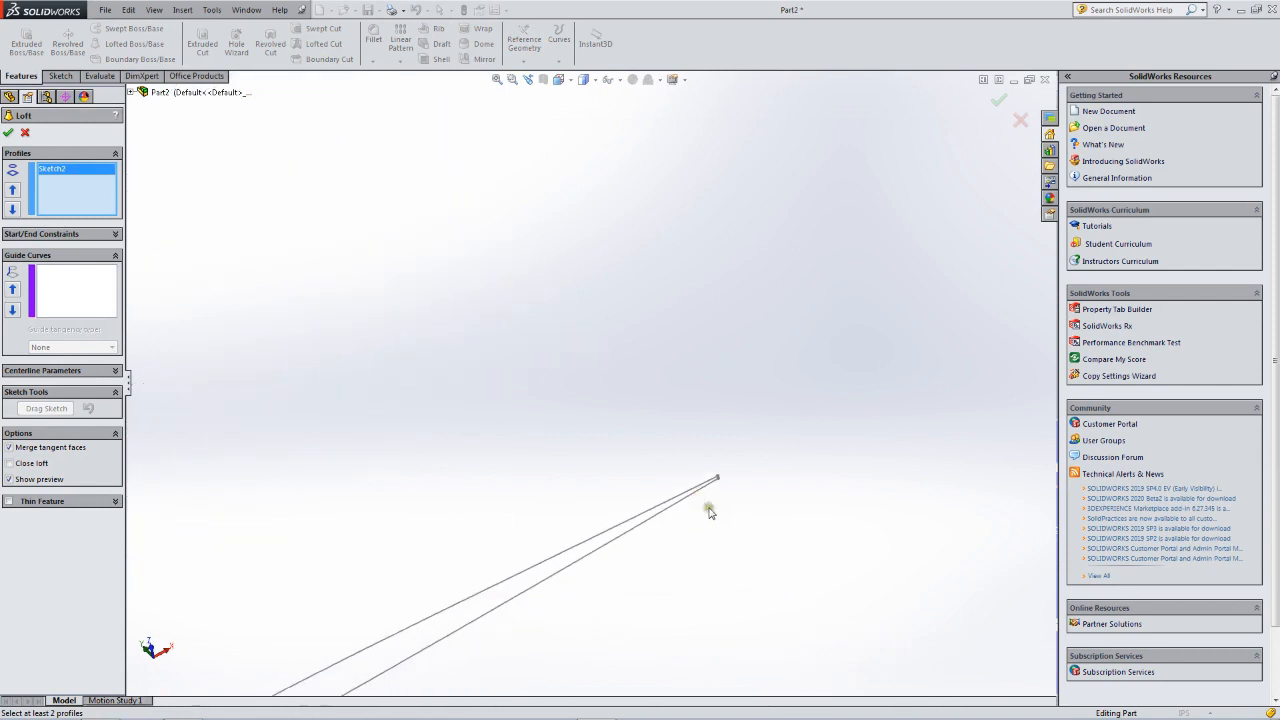
scroll(700, 436, down, 2)
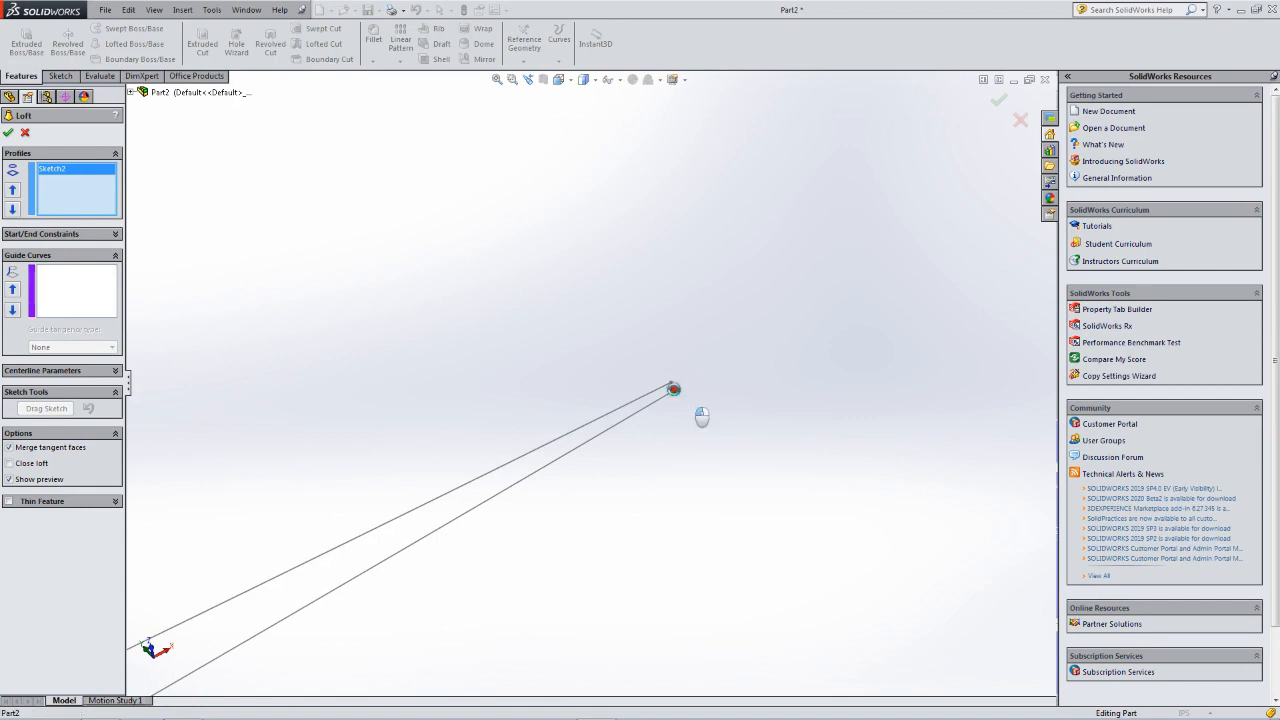
click(674, 390)
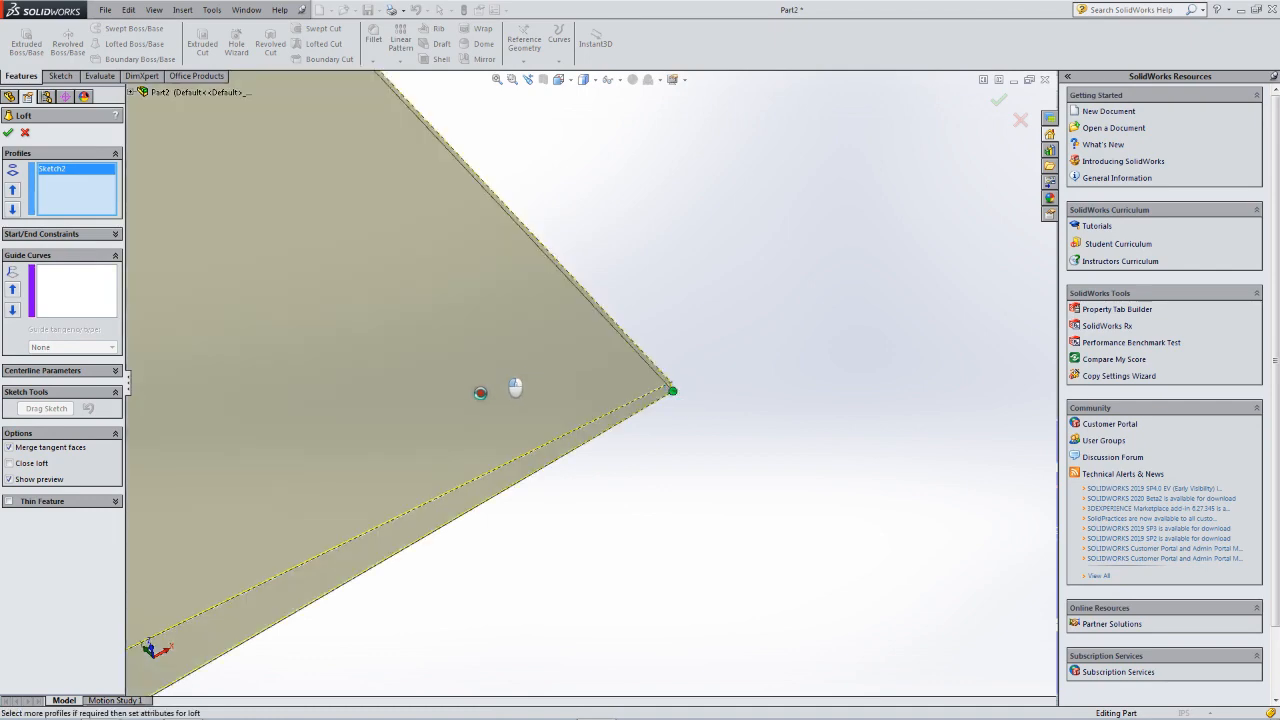
click(364, 417)
scroll(340, 410, up, 5)
scroll(322, 410, down, 3)
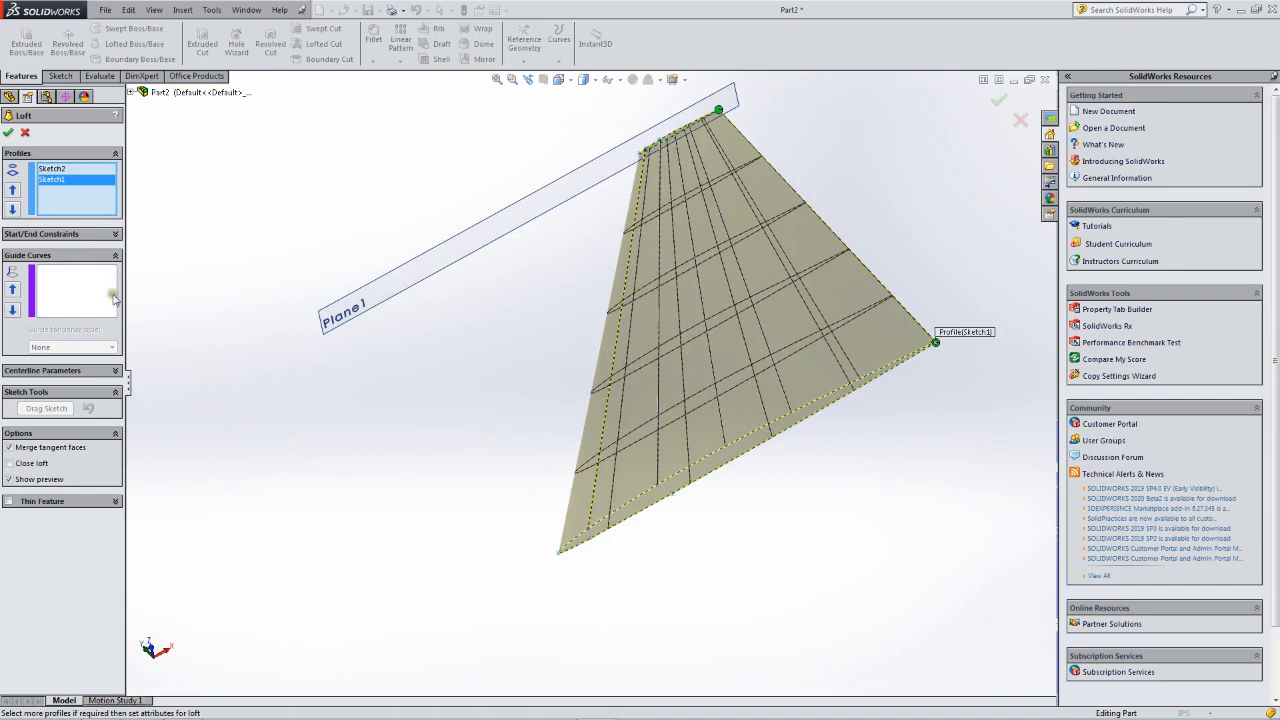
click(9, 134)
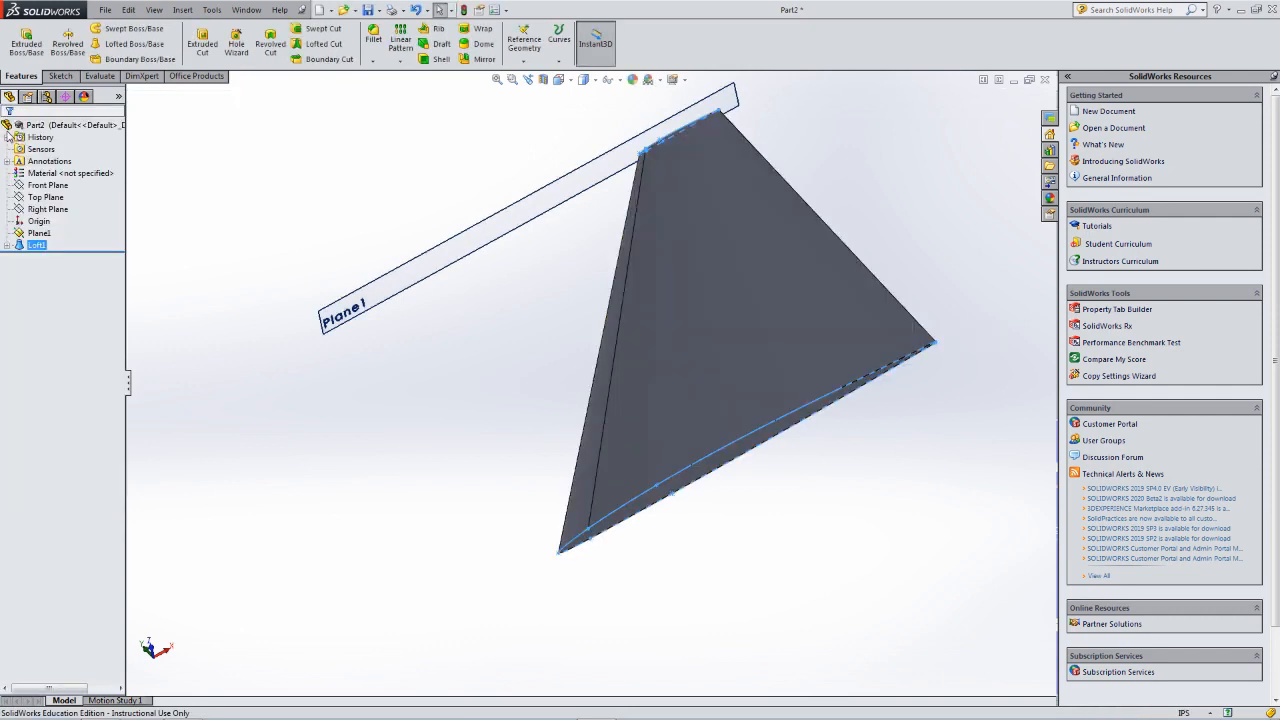
Examine the shape and taper of the lofted wing from several angles.
mouse_move(638, 284)
middle_down()
mouse_move(606, 209)
mouse_move(708, 170)
mouse_move(581, 218)
mouse_move(583, 251)
mouse_move(651, 275)
middle_up()
middle_drag(880, 331, 791, 286)
middle_drag(728, 343, 764, 495)
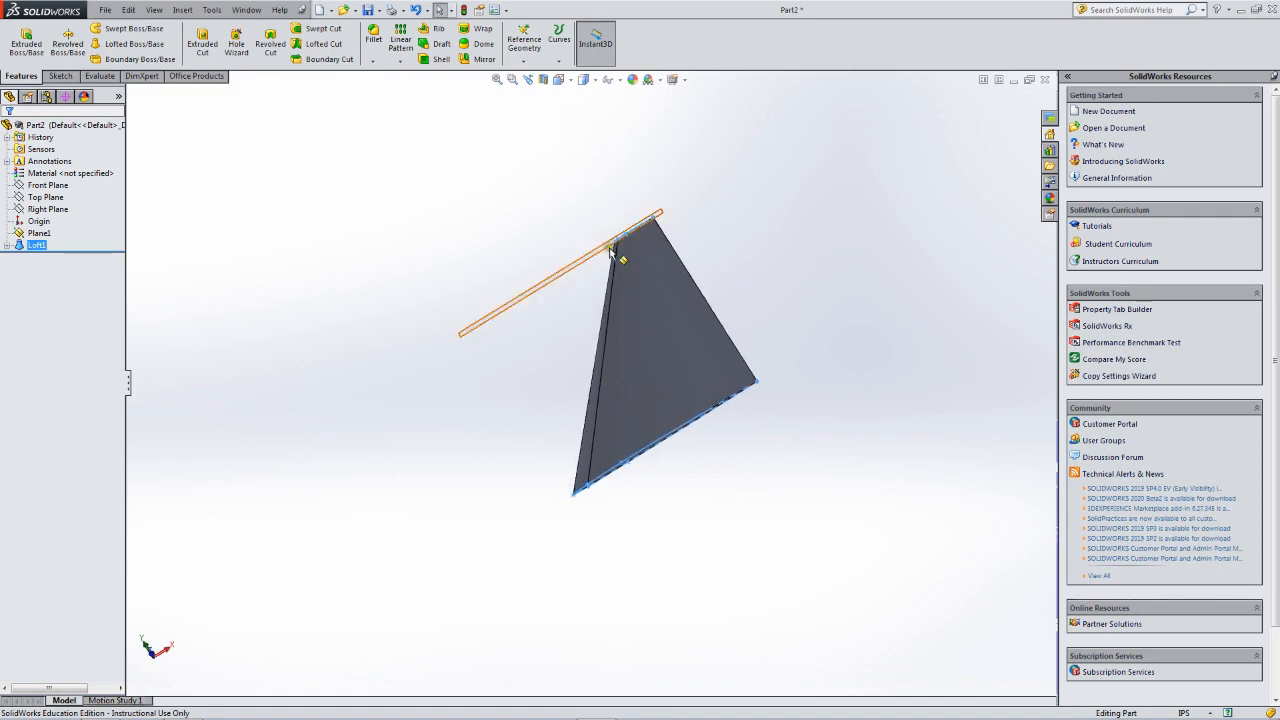
middle_drag(643, 263, 594, 200)
scroll(638, 289, down, 1)
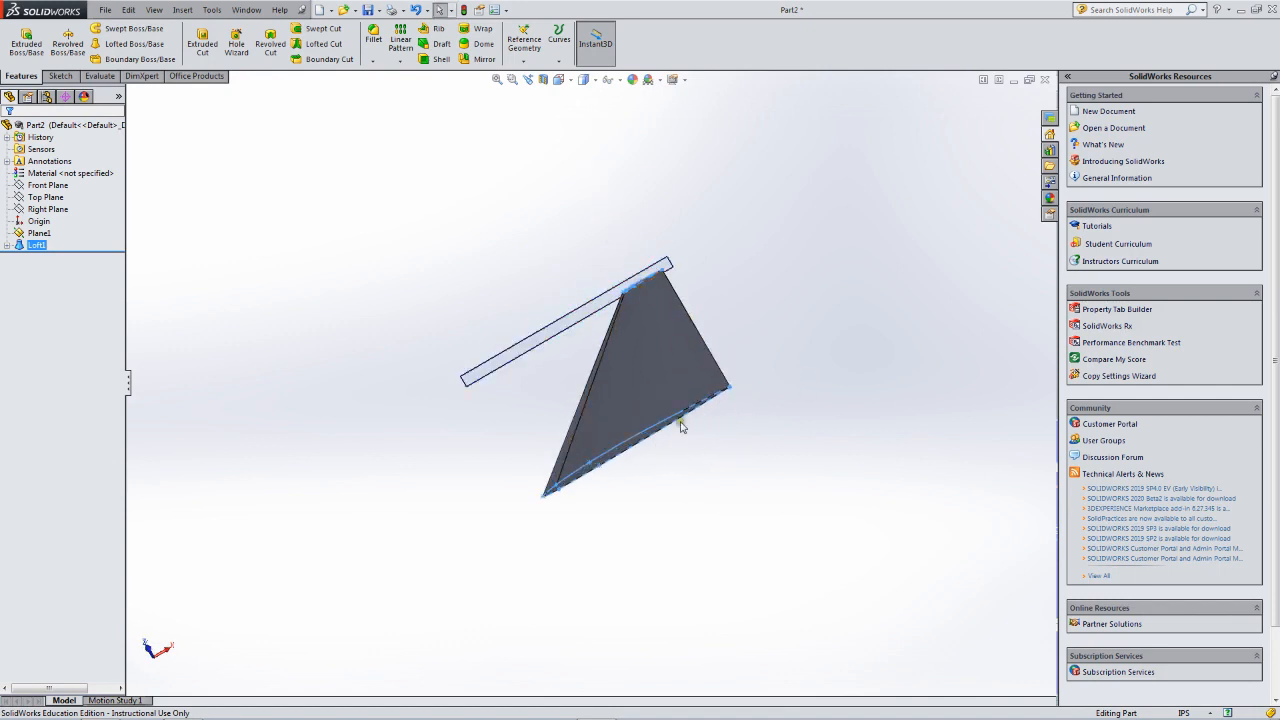
mouse_move(563, 409)
middle_down()
mouse_move(551, 323)
mouse_move(574, 386)
middle_up()
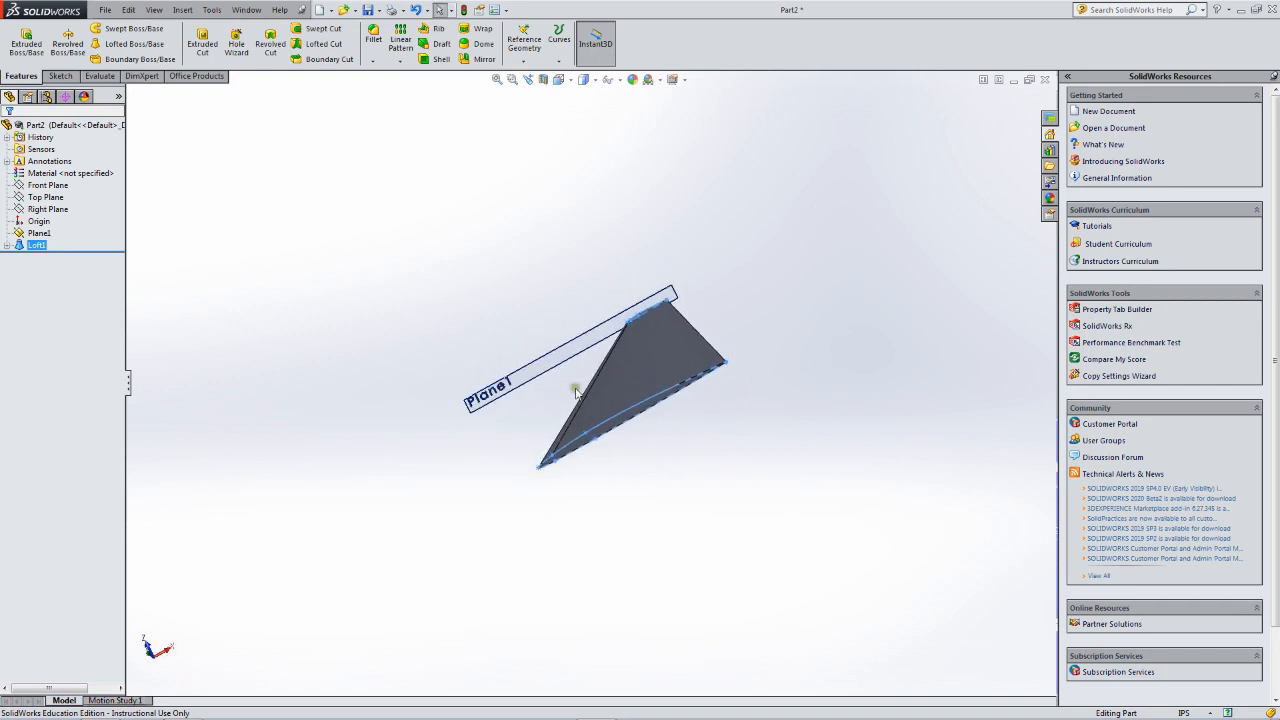
mouse_move(653, 344)
middle_down()
mouse_move(636, 372)
mouse_move(639, 340)
middle_up()
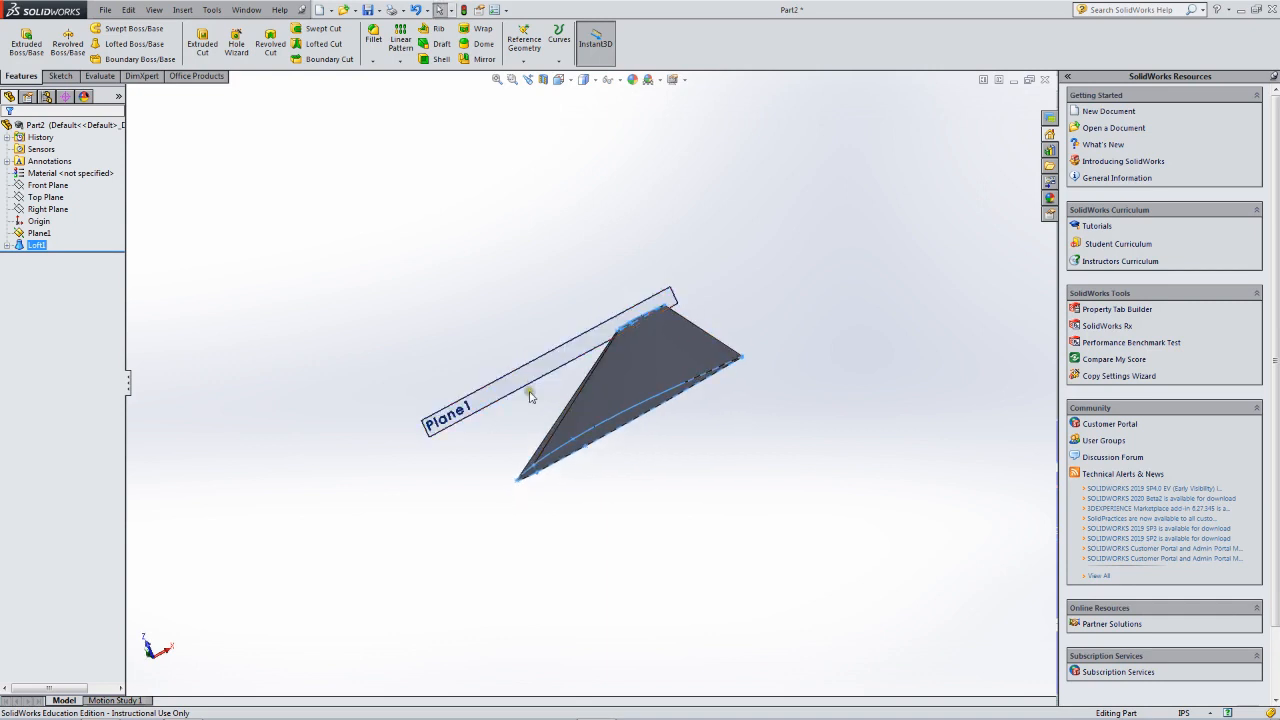
middle_drag(640, 389, 572, 420)
scroll(514, 434, down, 2)
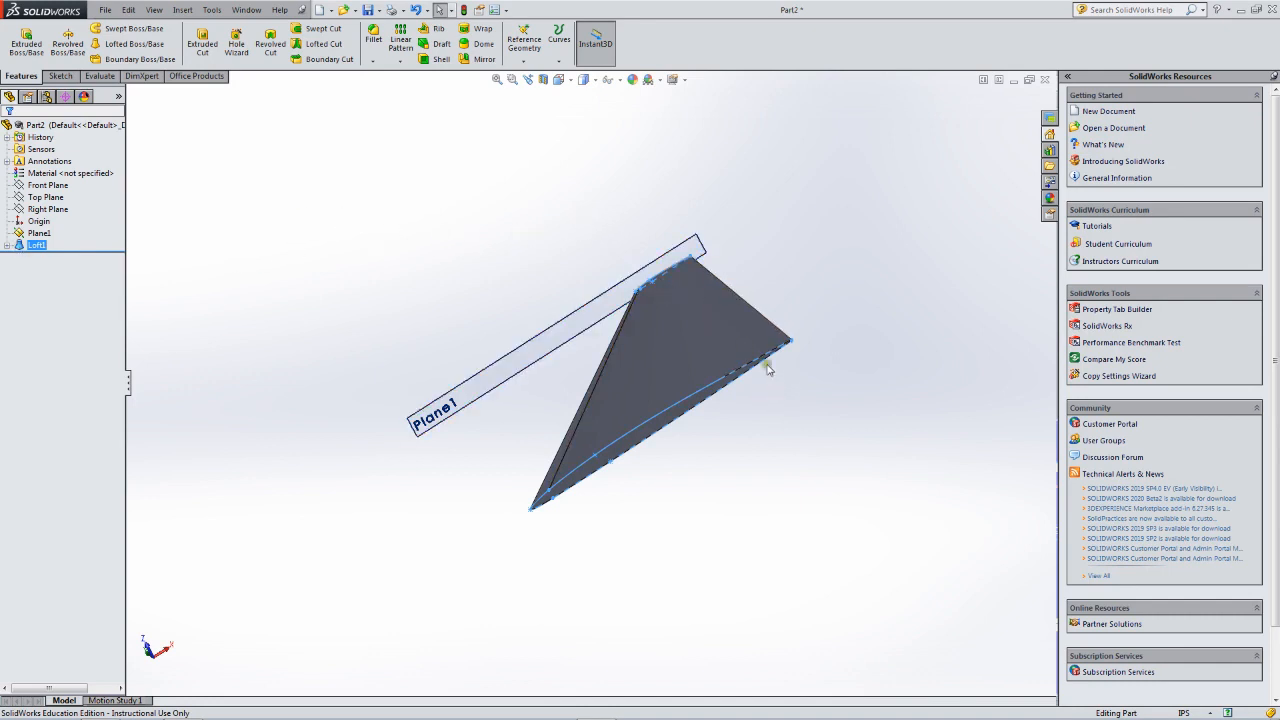
Expand the loft feature to list its two profile sketches.
click(6, 246)
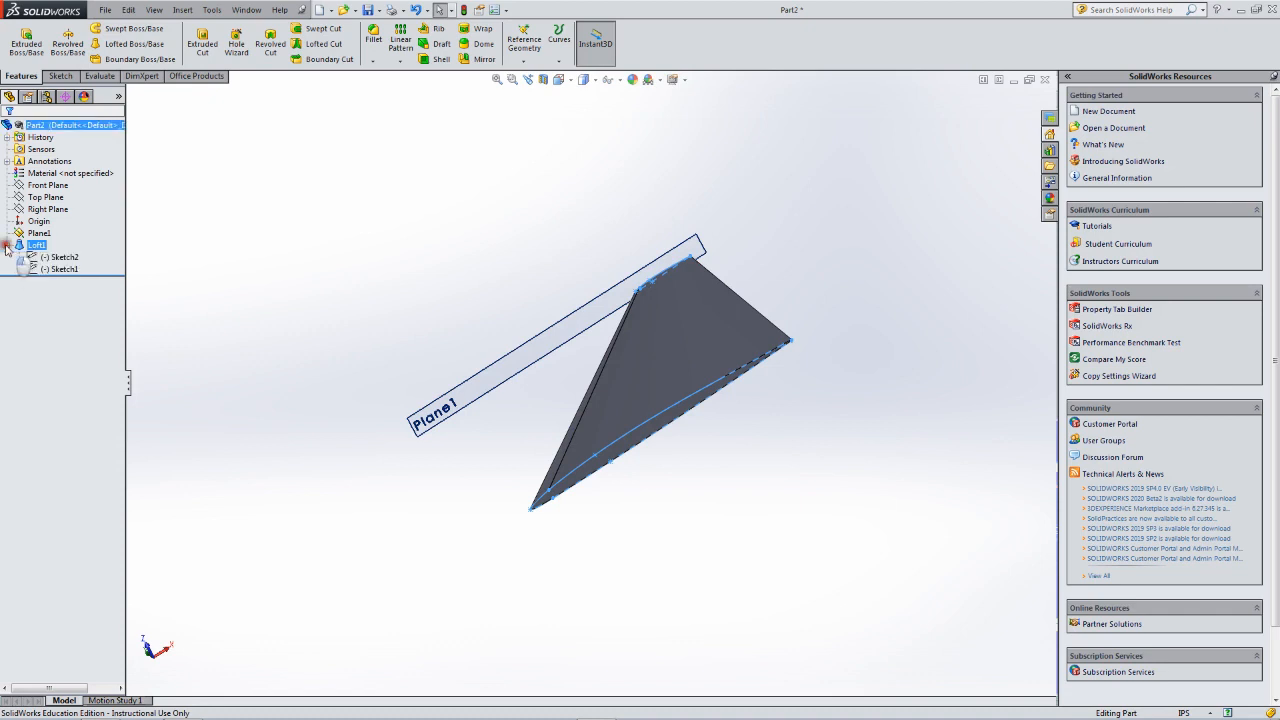
click(507, 247)
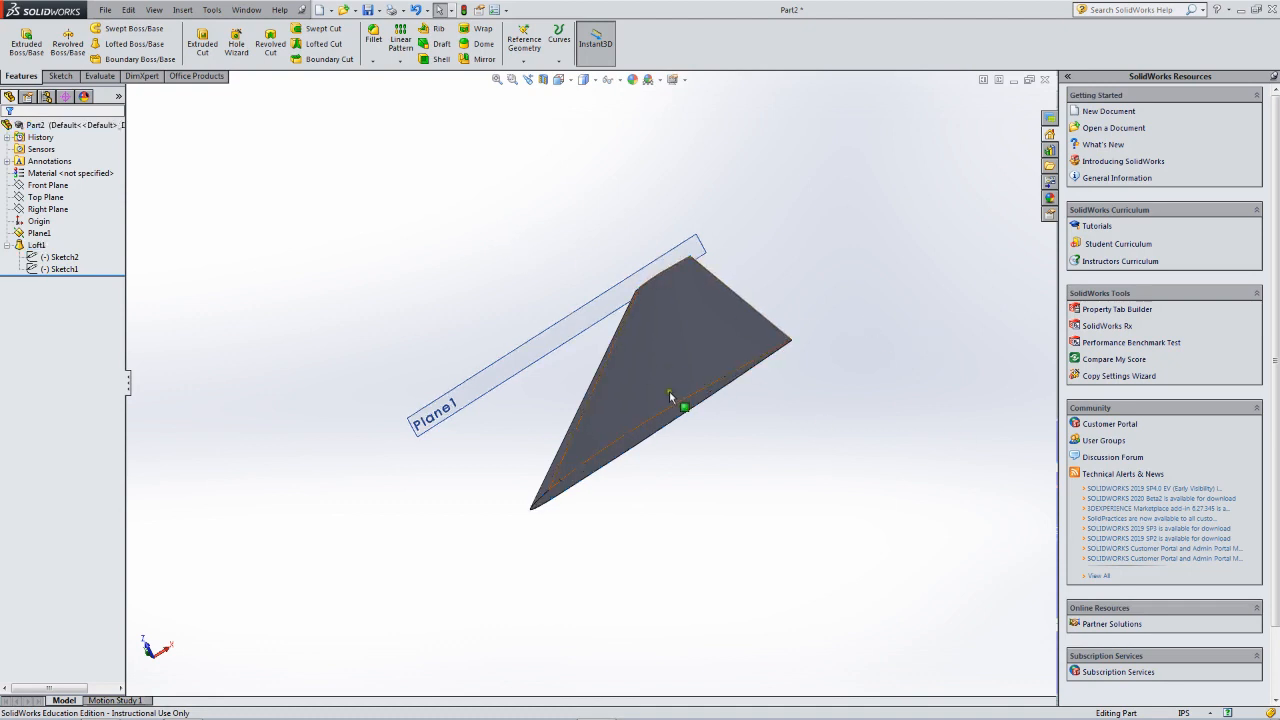
click(333, 346)
Show the tip airfoil's sketch on the wing, inspect it against the loft, and hide it again.
click(60, 257)
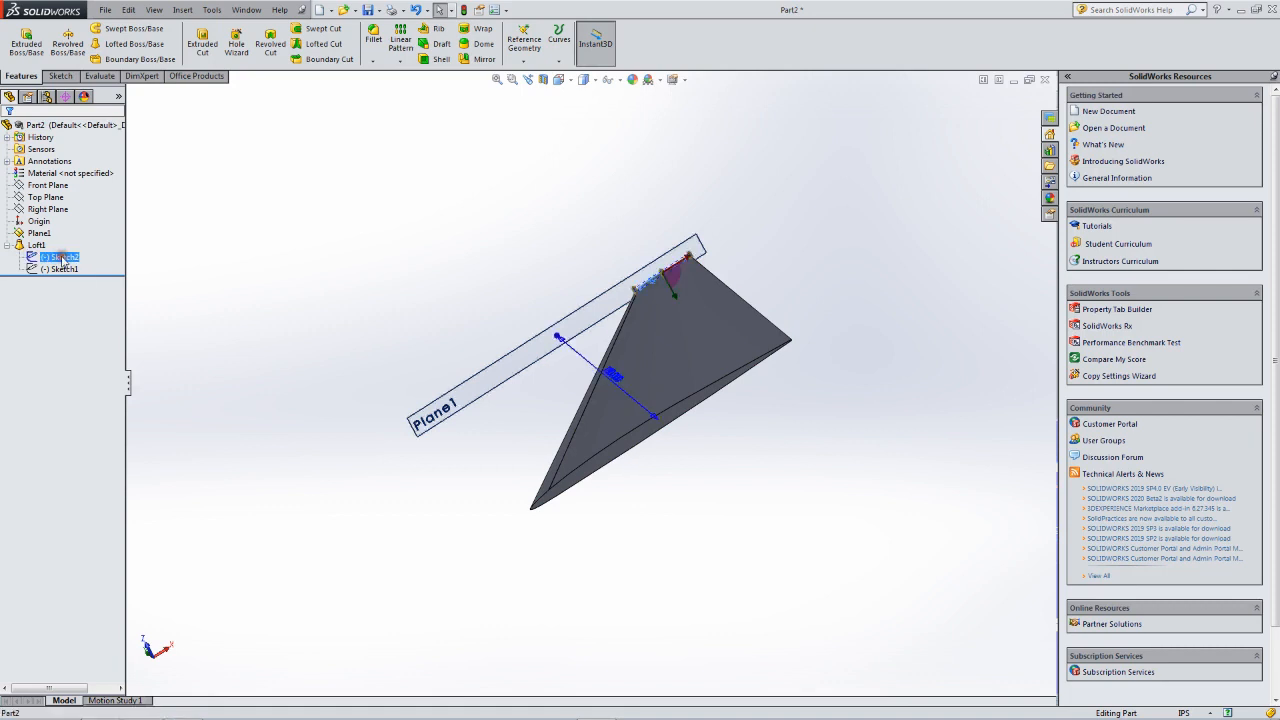
click(68, 235)
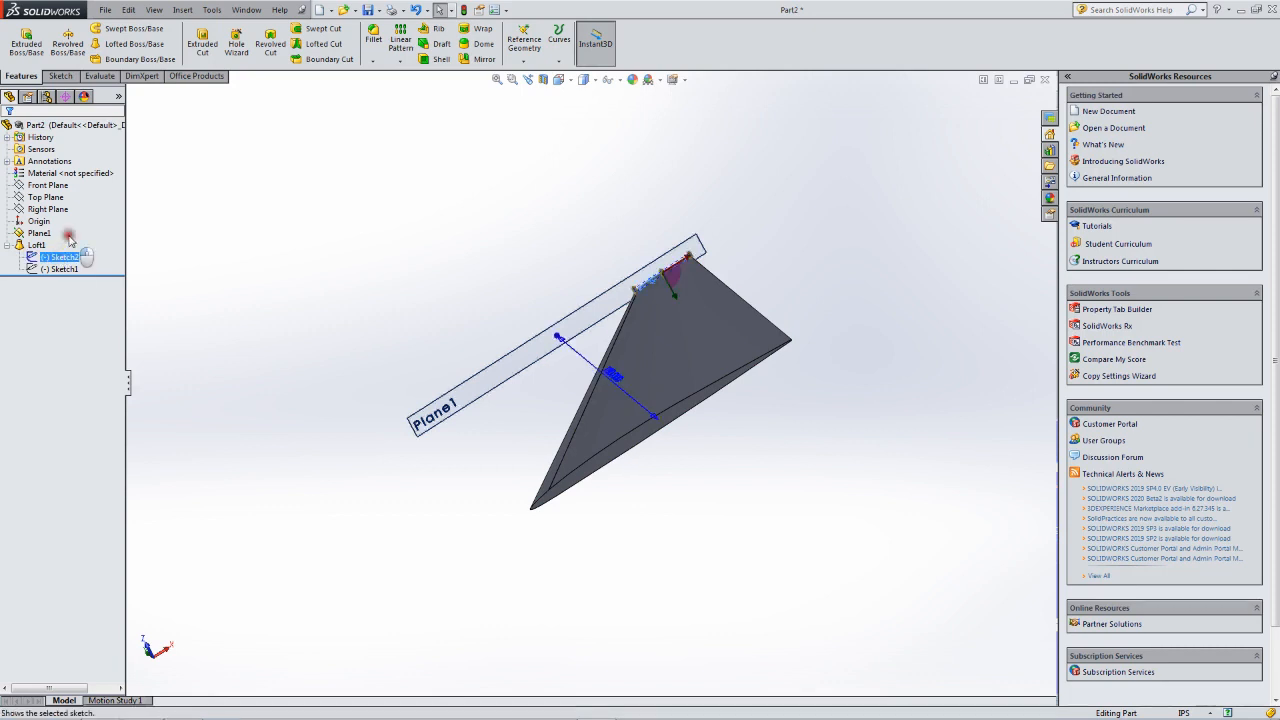
scroll(686, 252, down, 5)
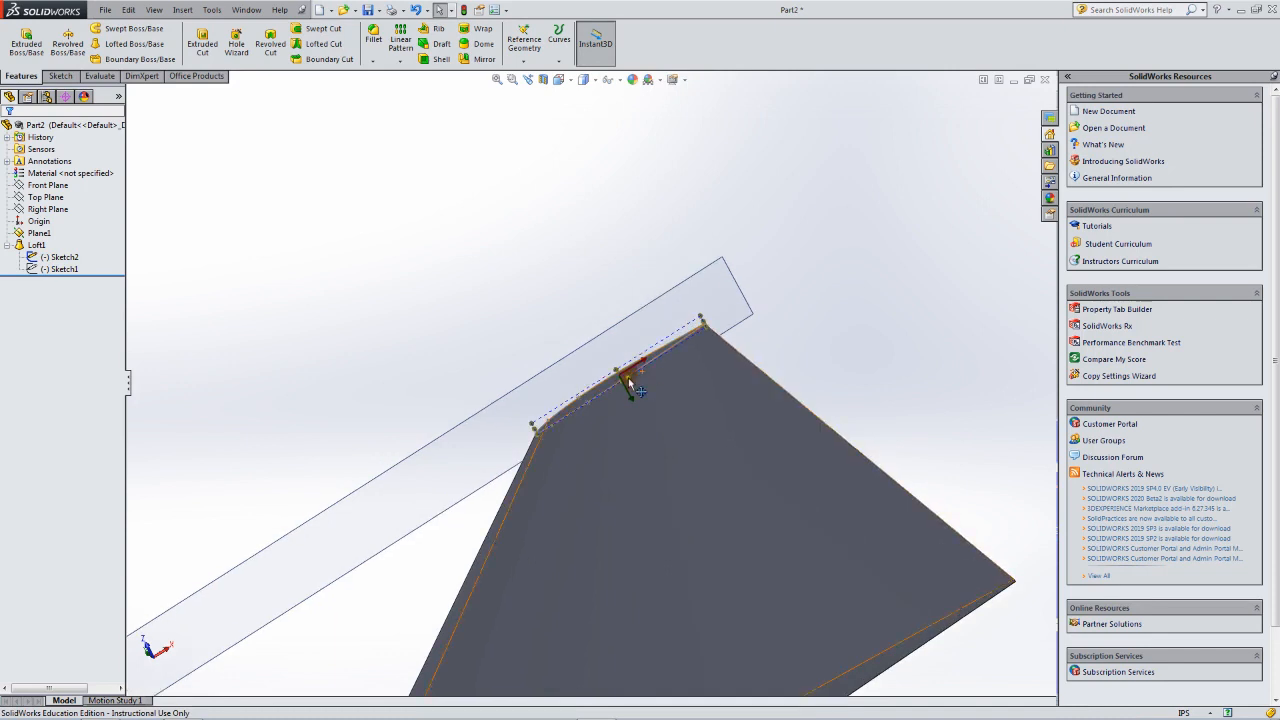
scroll(416, 370, up, 5)
scroll(420, 378, down, 3)
scroll(522, 415, up, 4)
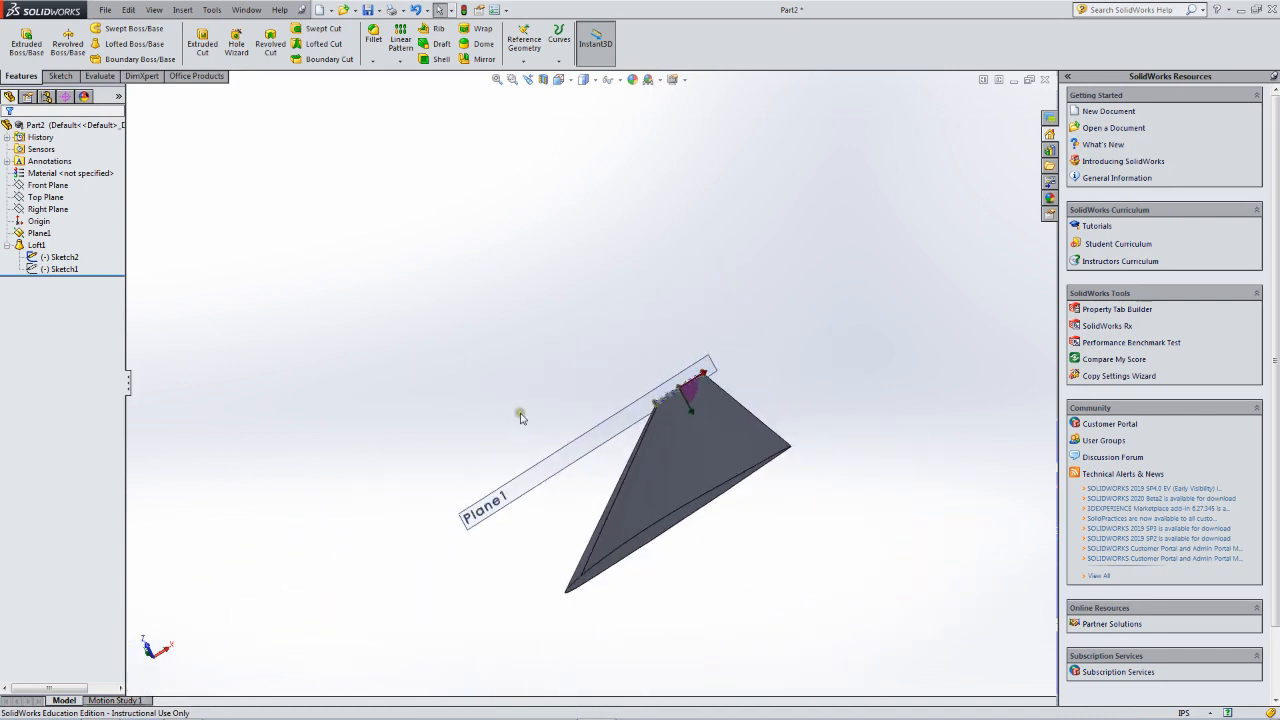
scroll(518, 412, down, 1)
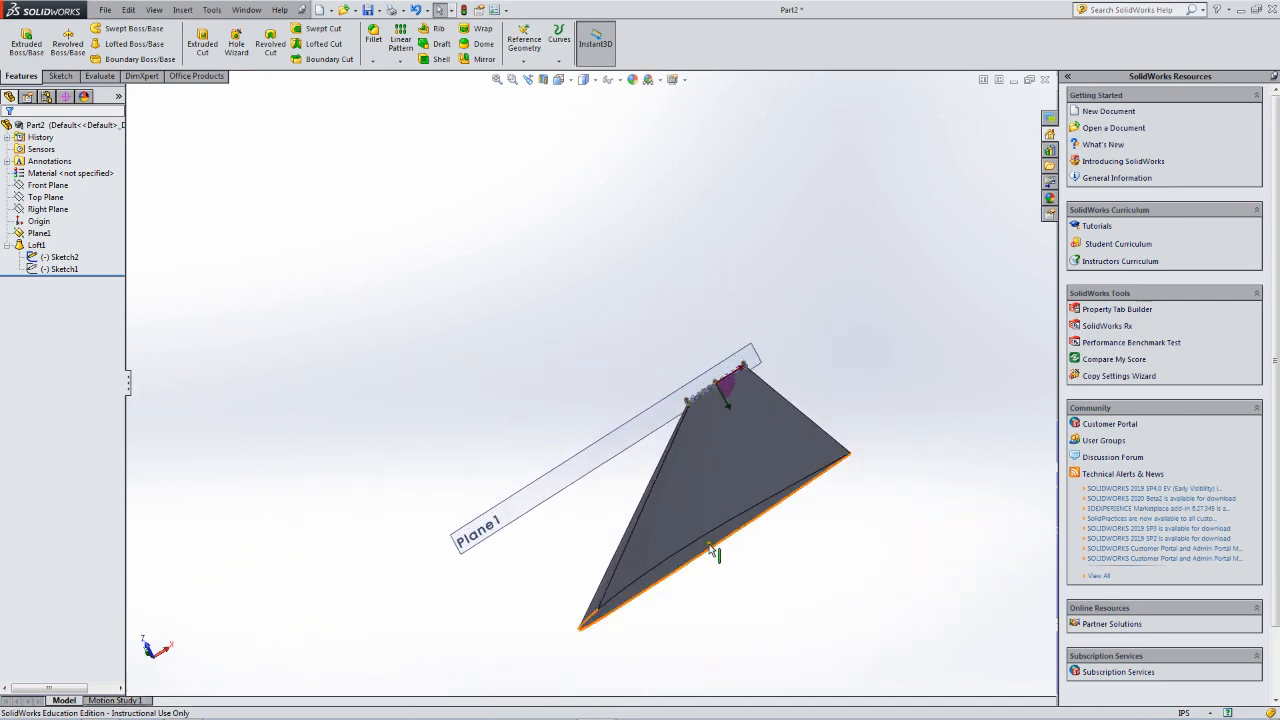
scroll(717, 557, down, 3)
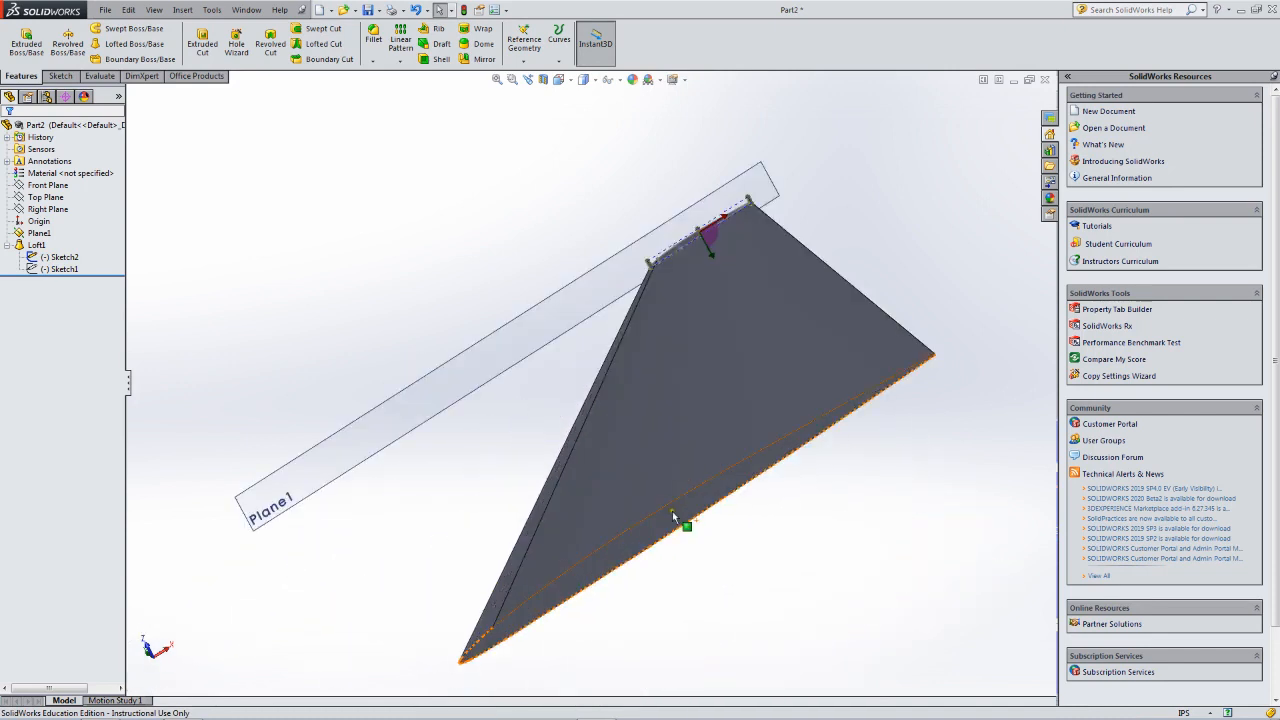
click(66, 257)
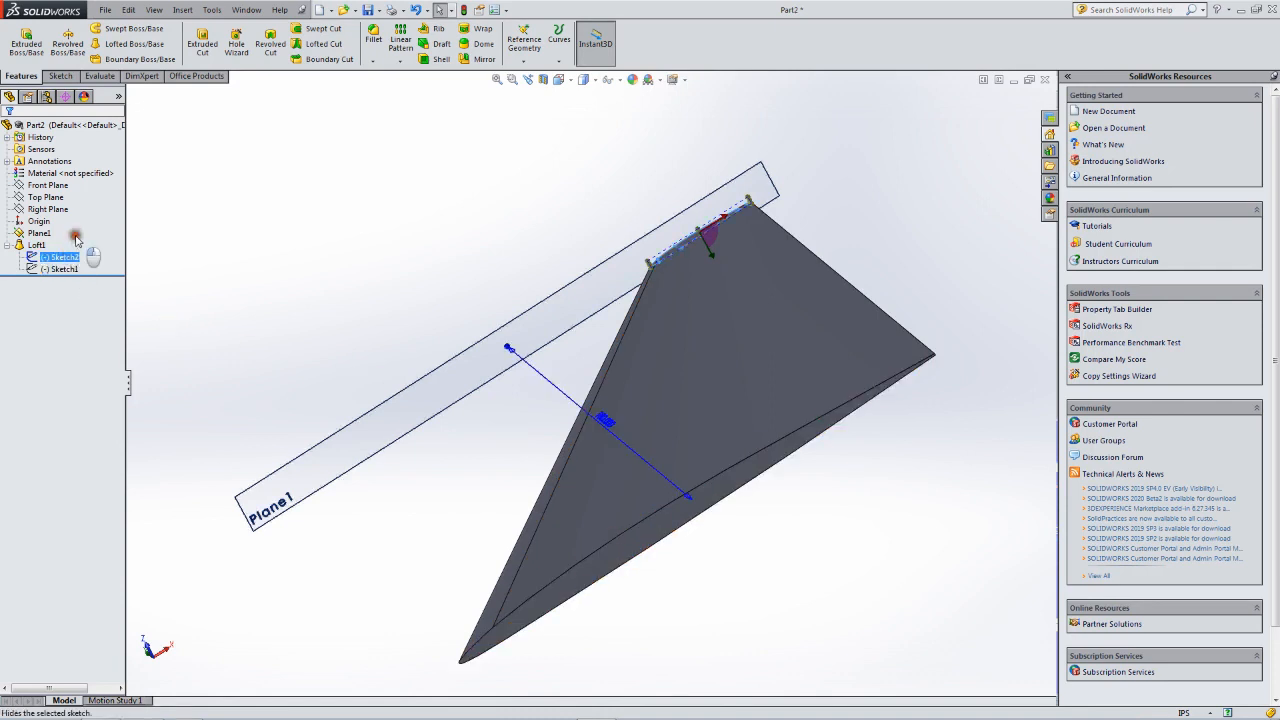
click(79, 243)
Edit the loft's tip airfoil sketch, moving all its curves by -20 in along X, and exit to rebuild the wing.
click(66, 258)
right_click(71, 260)
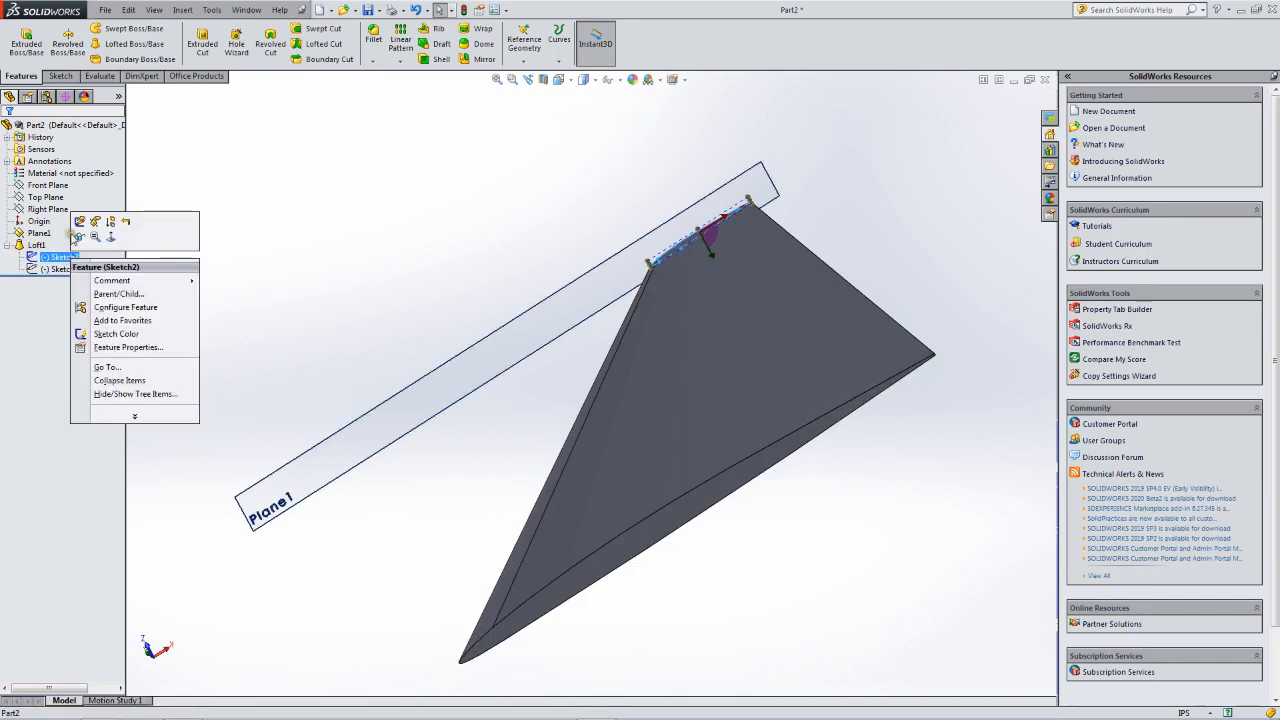
click(80, 227)
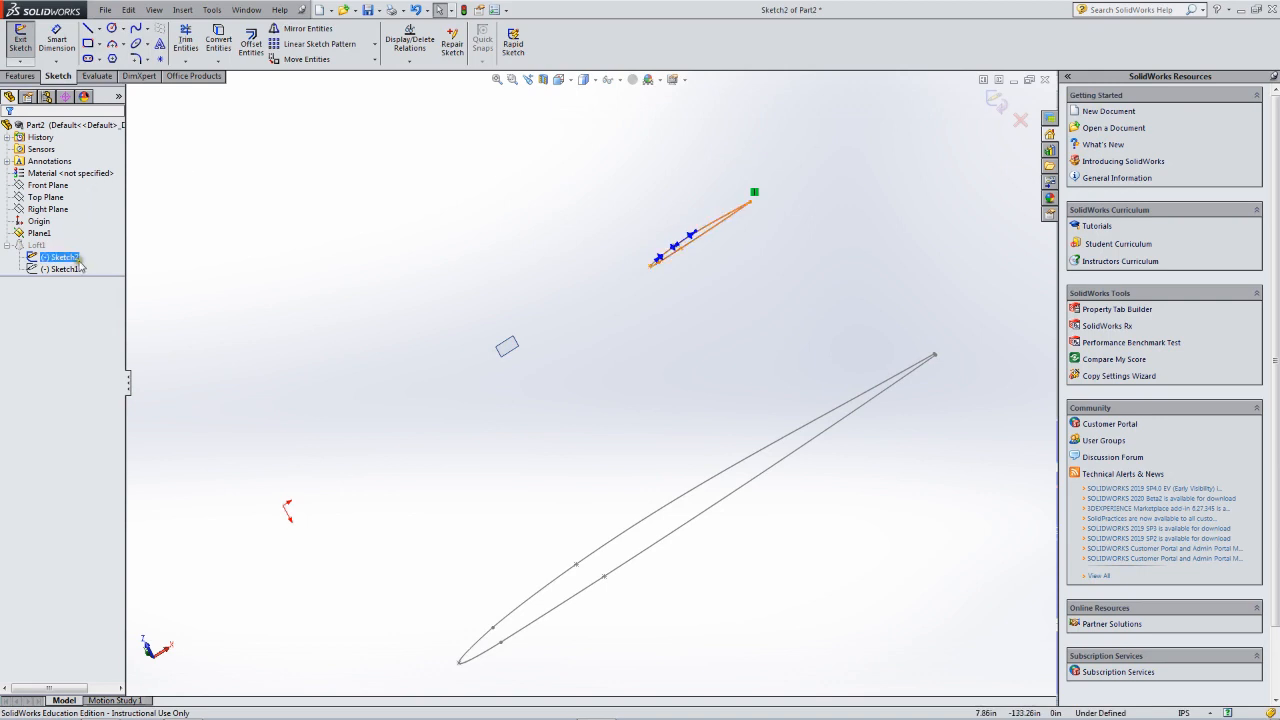
mouse_move(772, 157)
mouse_down()
mouse_move(533, 352)
mouse_move(540, 360)
mouse_up()
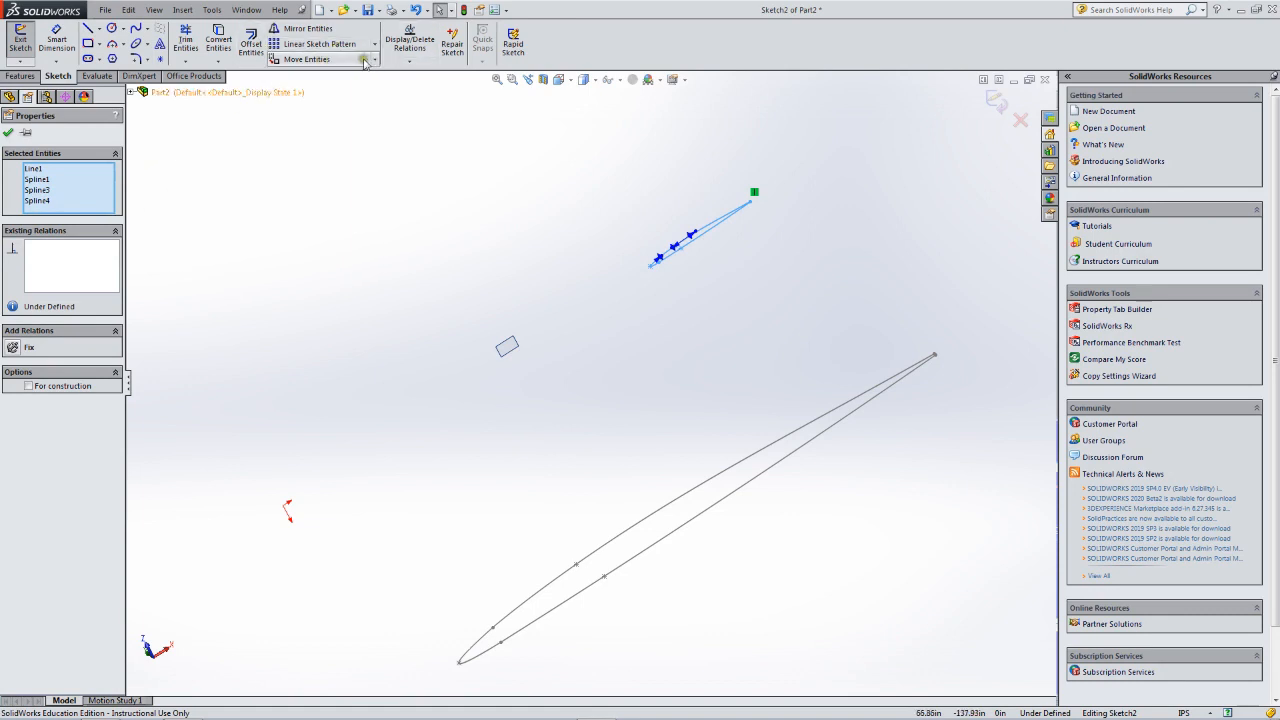
click(313, 60)
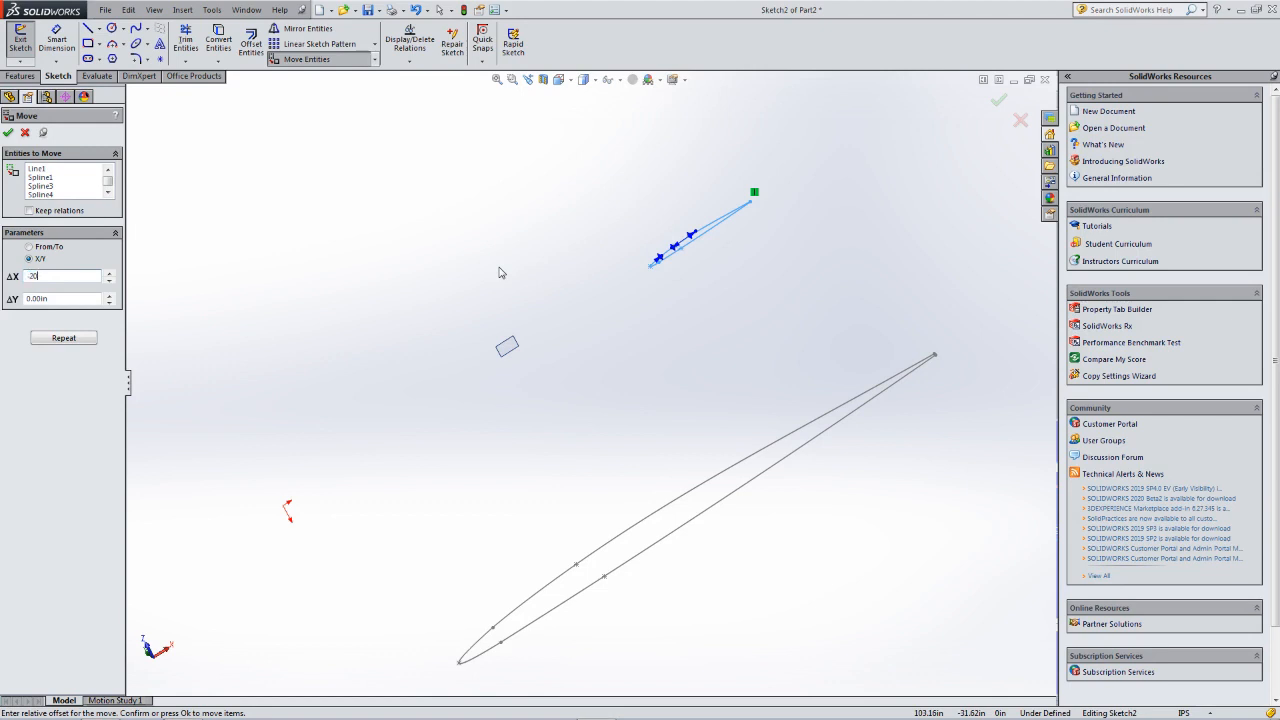
key(Return)
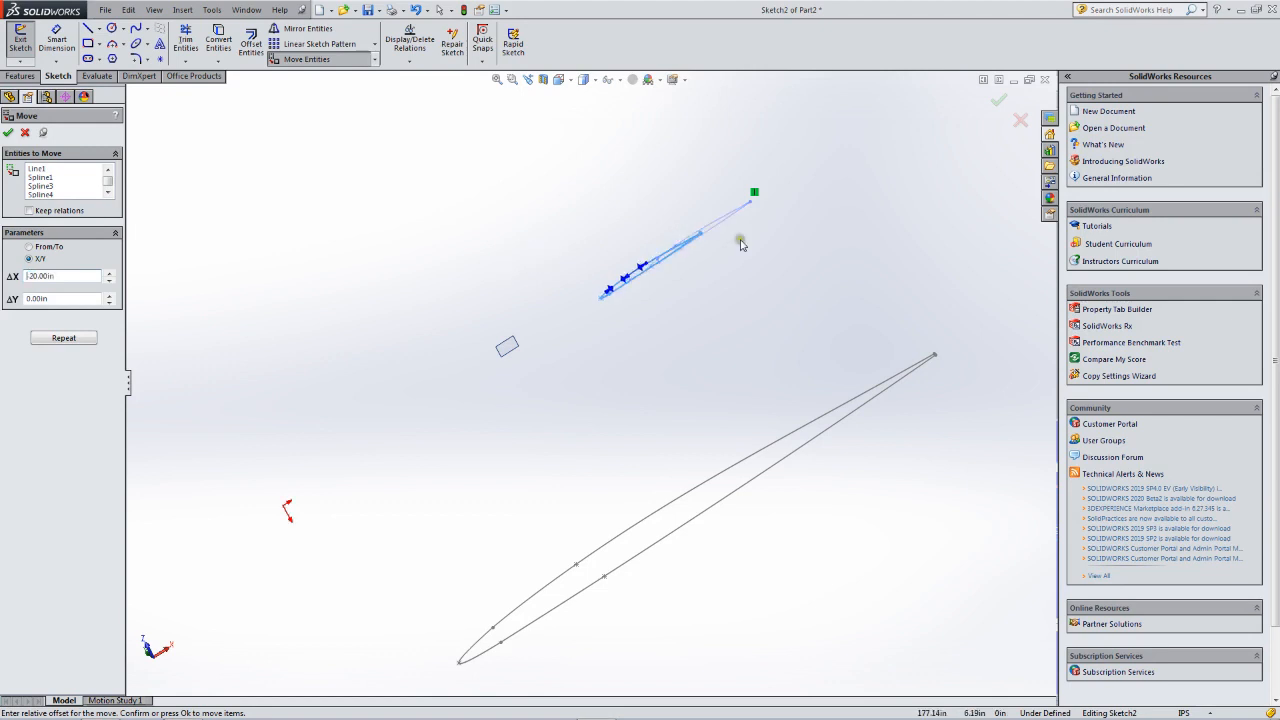
click(8, 133)
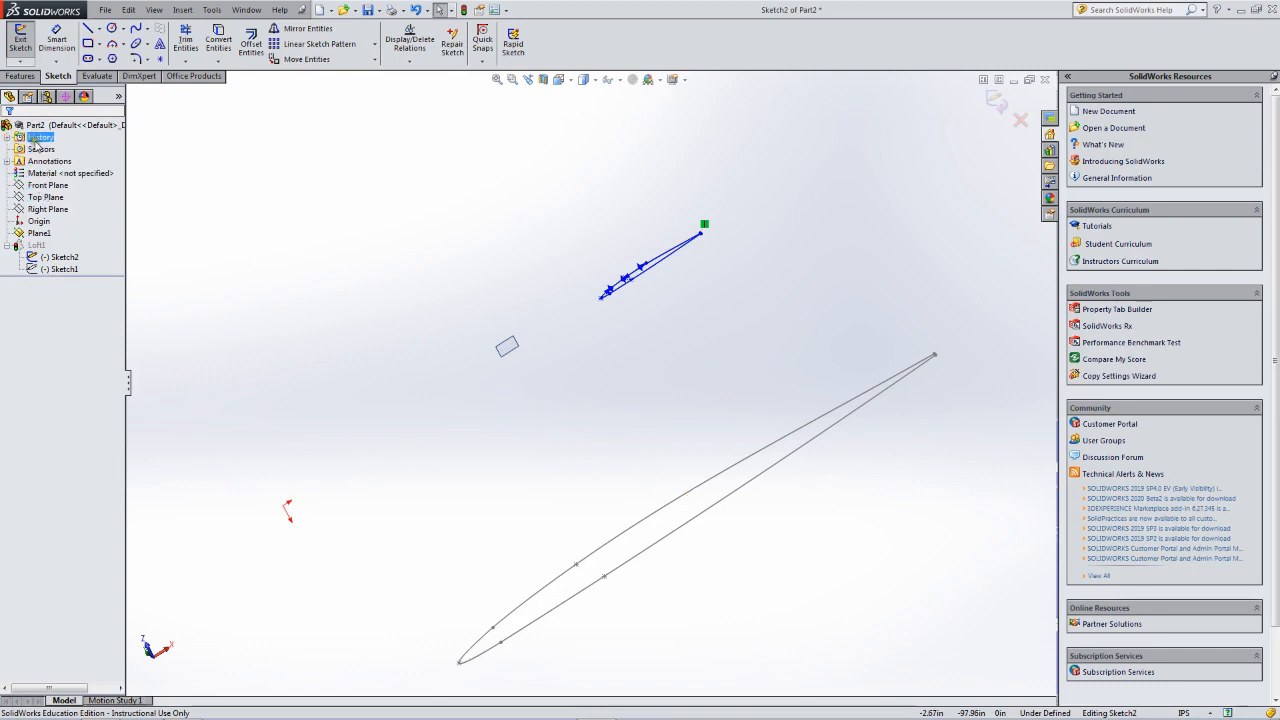
click(21, 40)
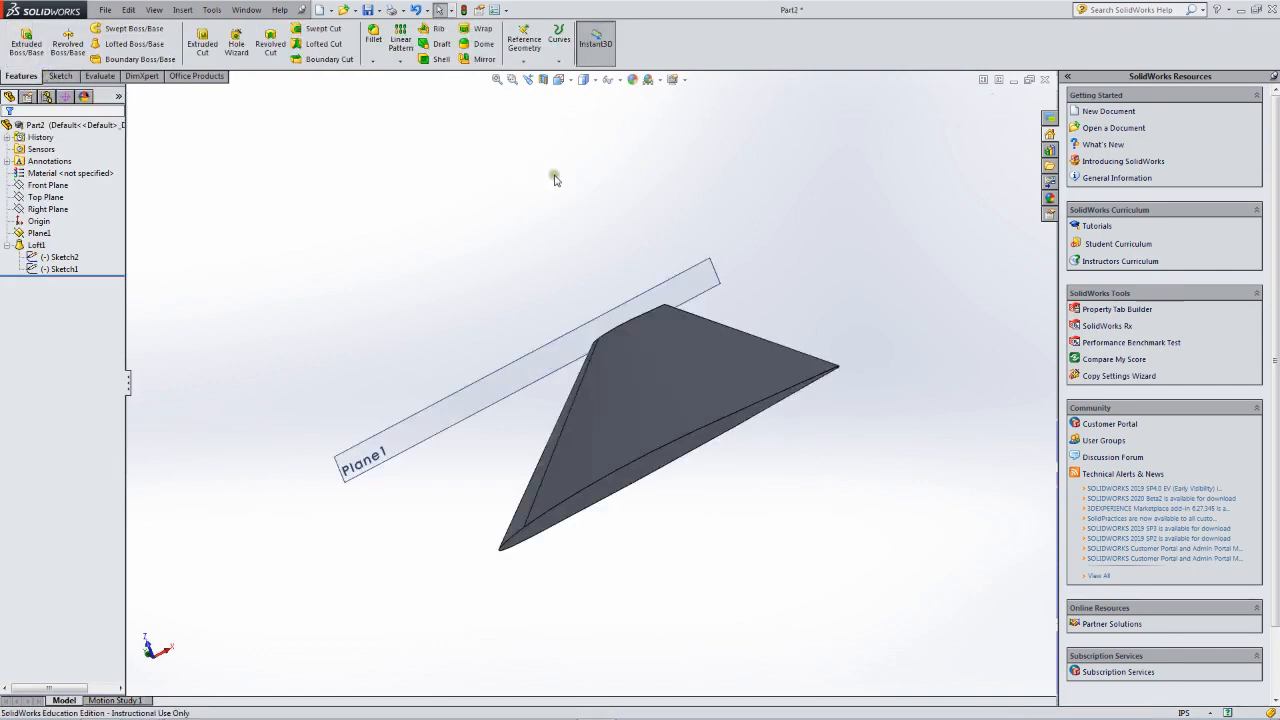
middle_drag(556, 180, 608, 357)
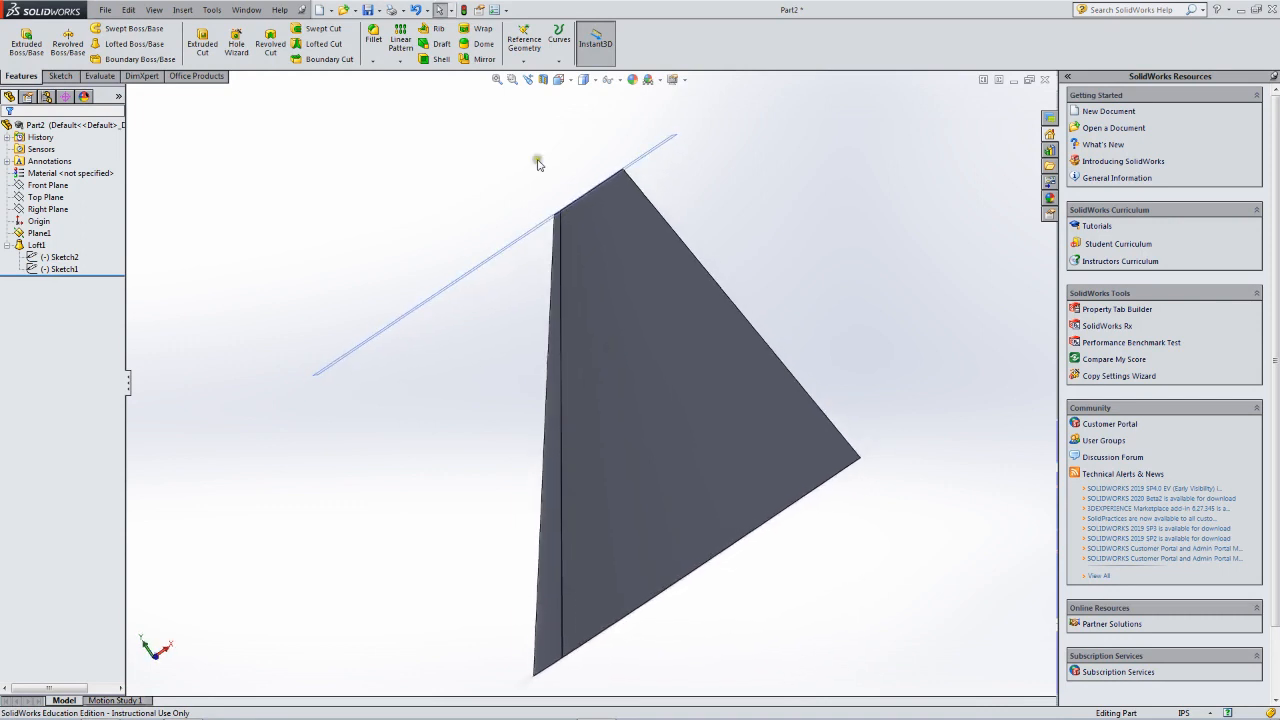
Edit the loft's root airfoil sketch and pull its short trailing-edge line outward along the chord to stretch the airfoil.
click(573, 80)
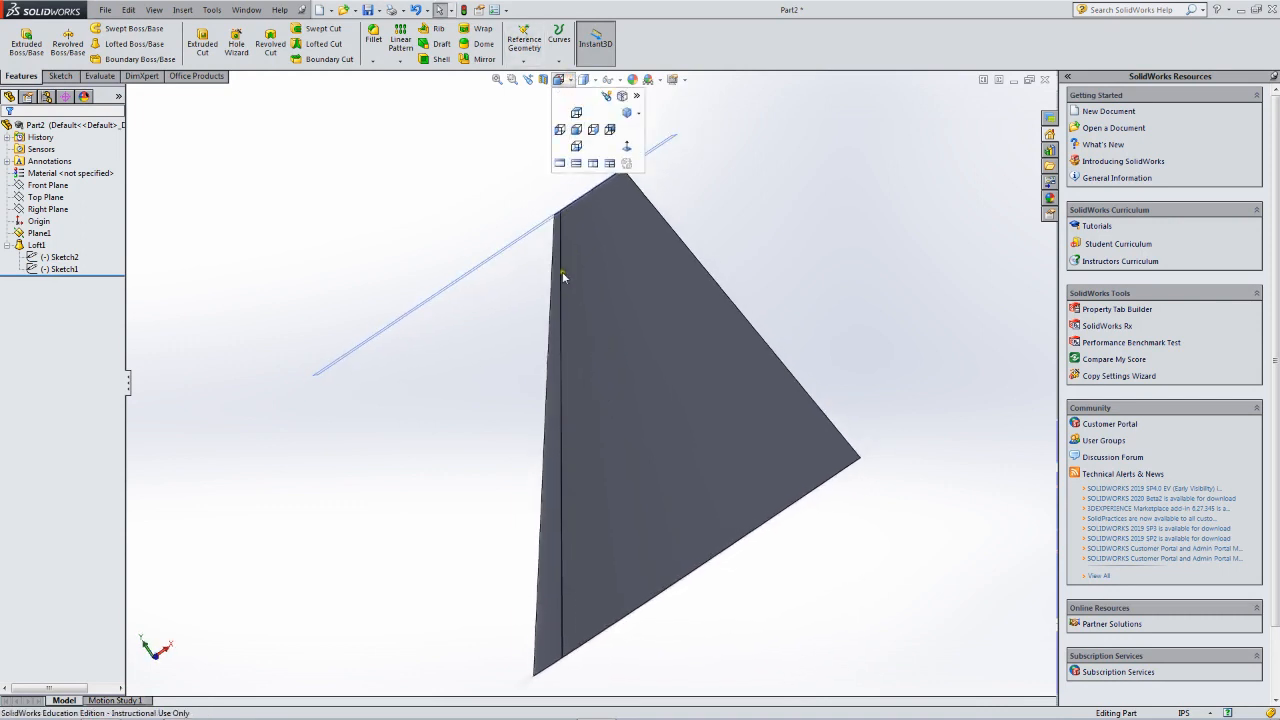
click(577, 133)
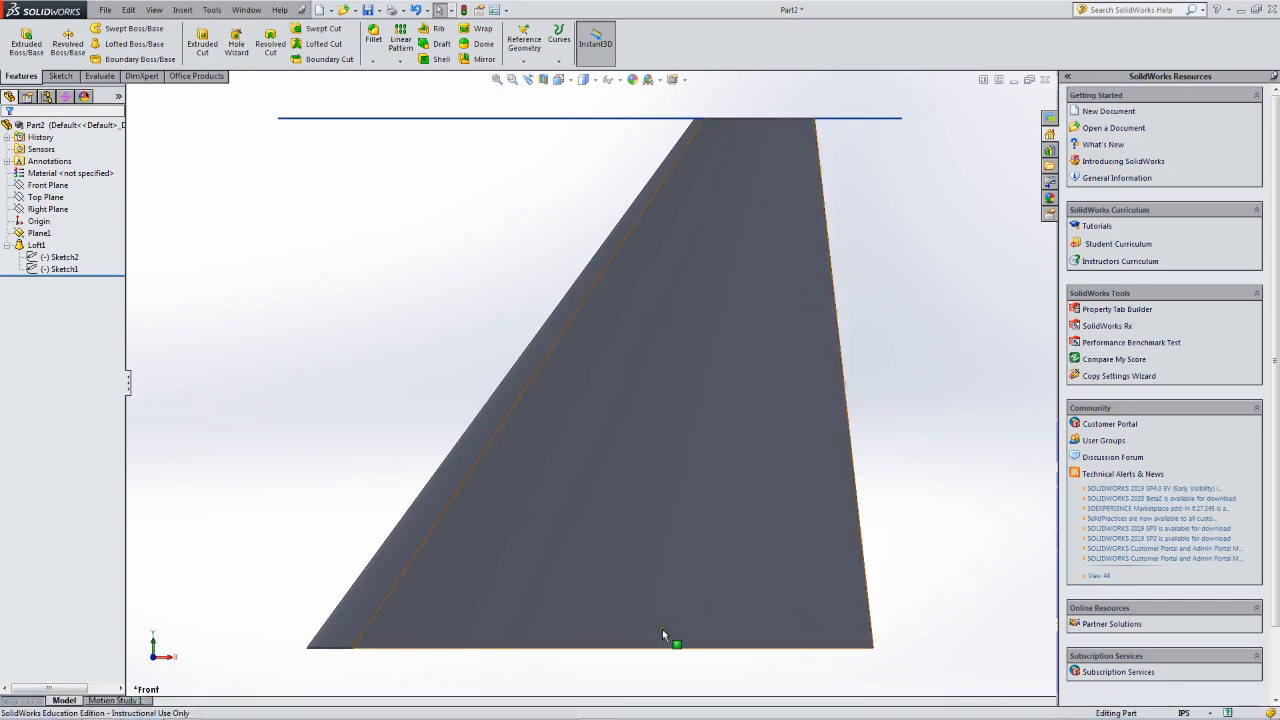
middle_drag(674, 631, 654, 493)
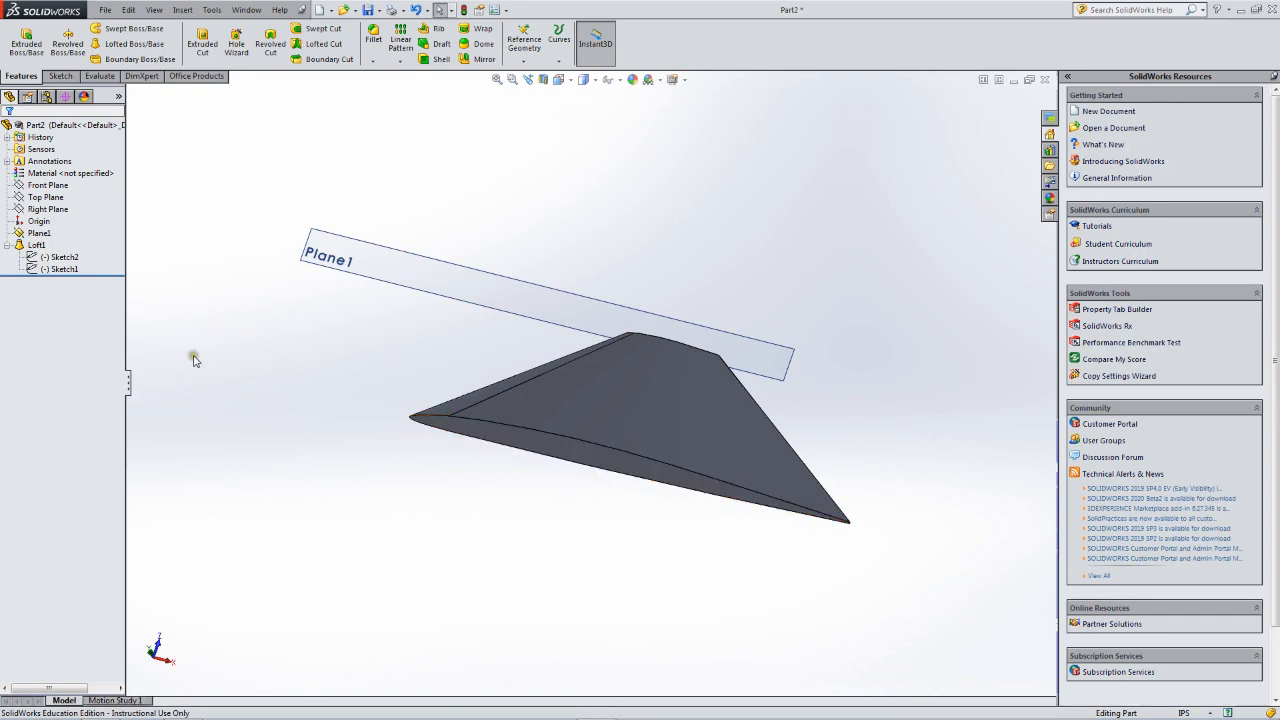
click(62, 269)
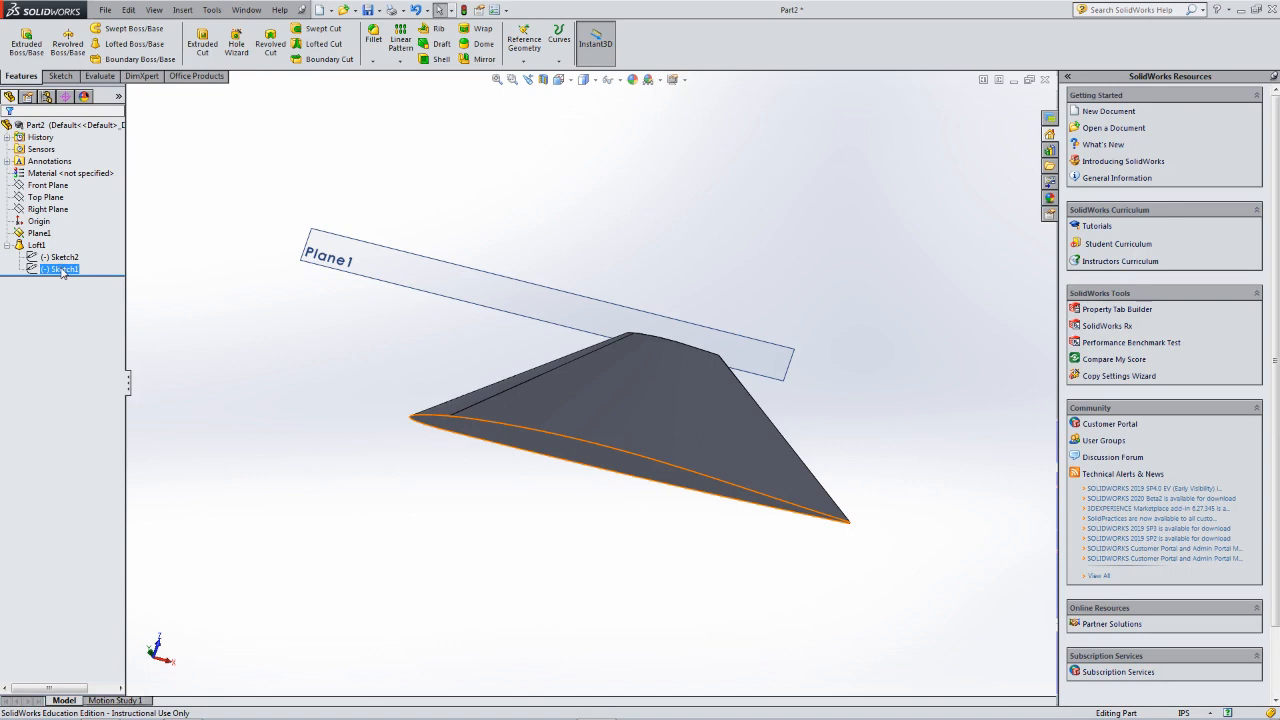
right_click(62, 270)
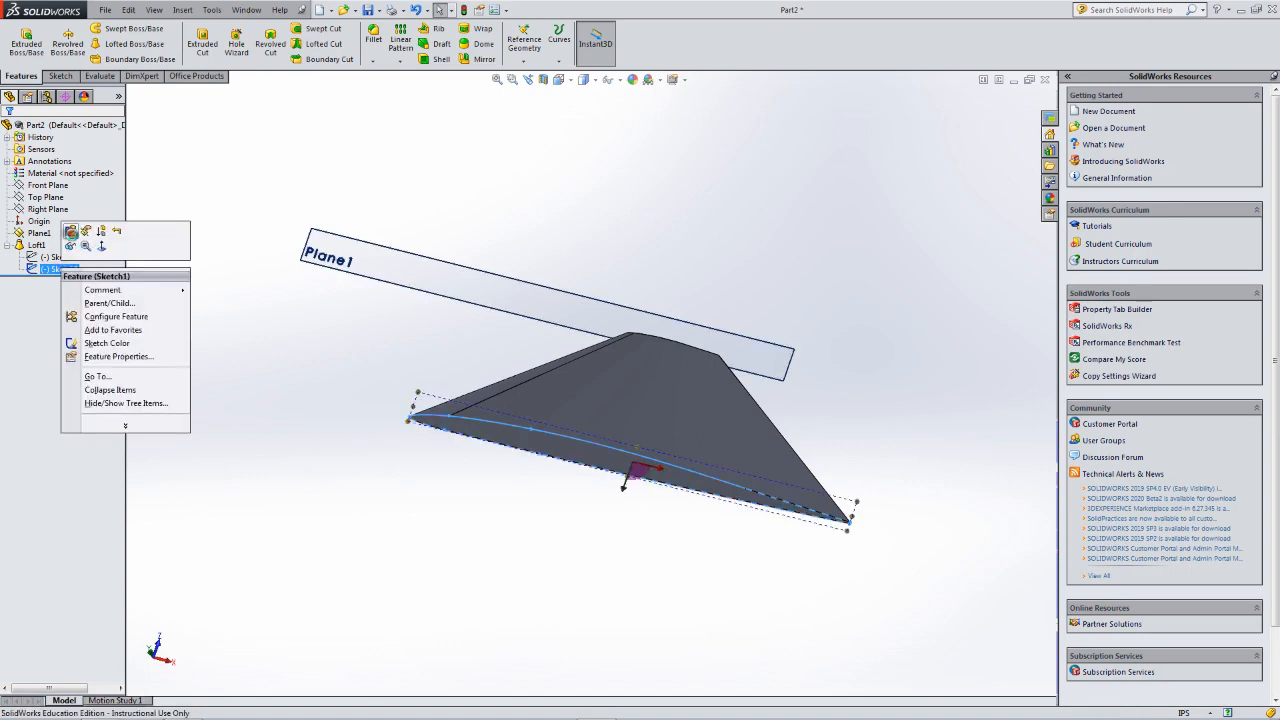
click(69, 233)
scroll(880, 518, down, 2)
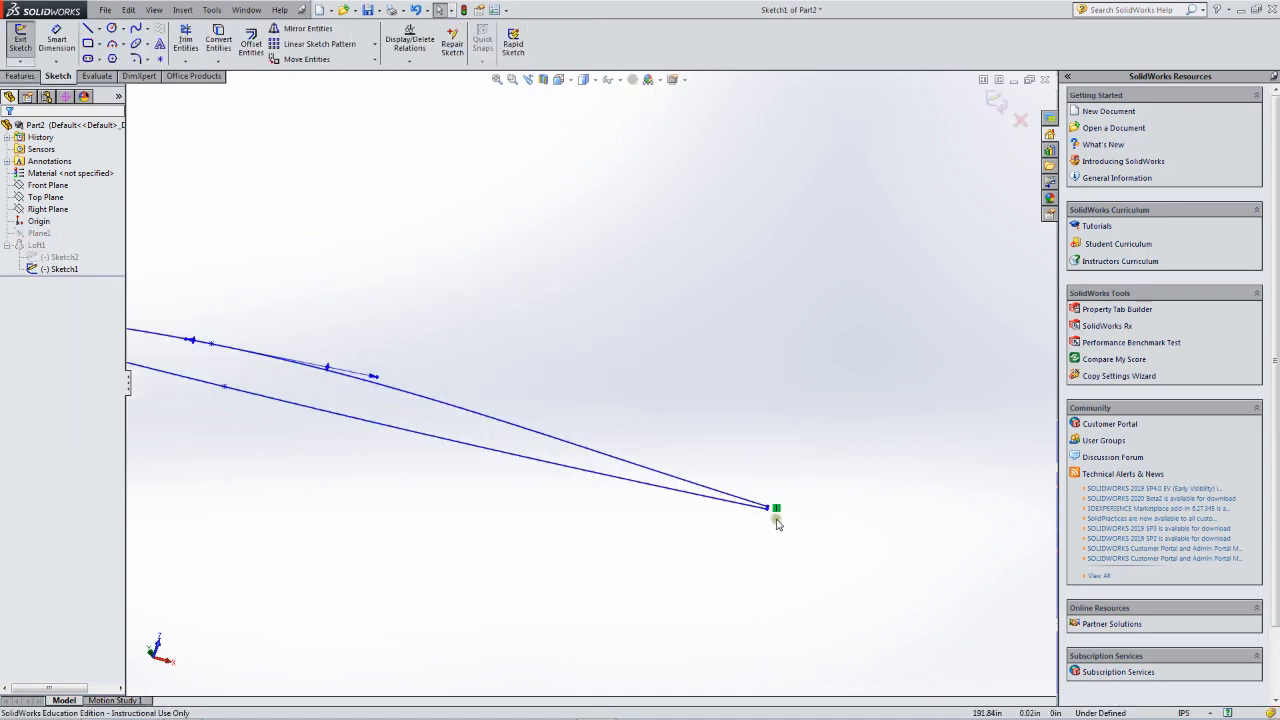
scroll(776, 520, down, 2)
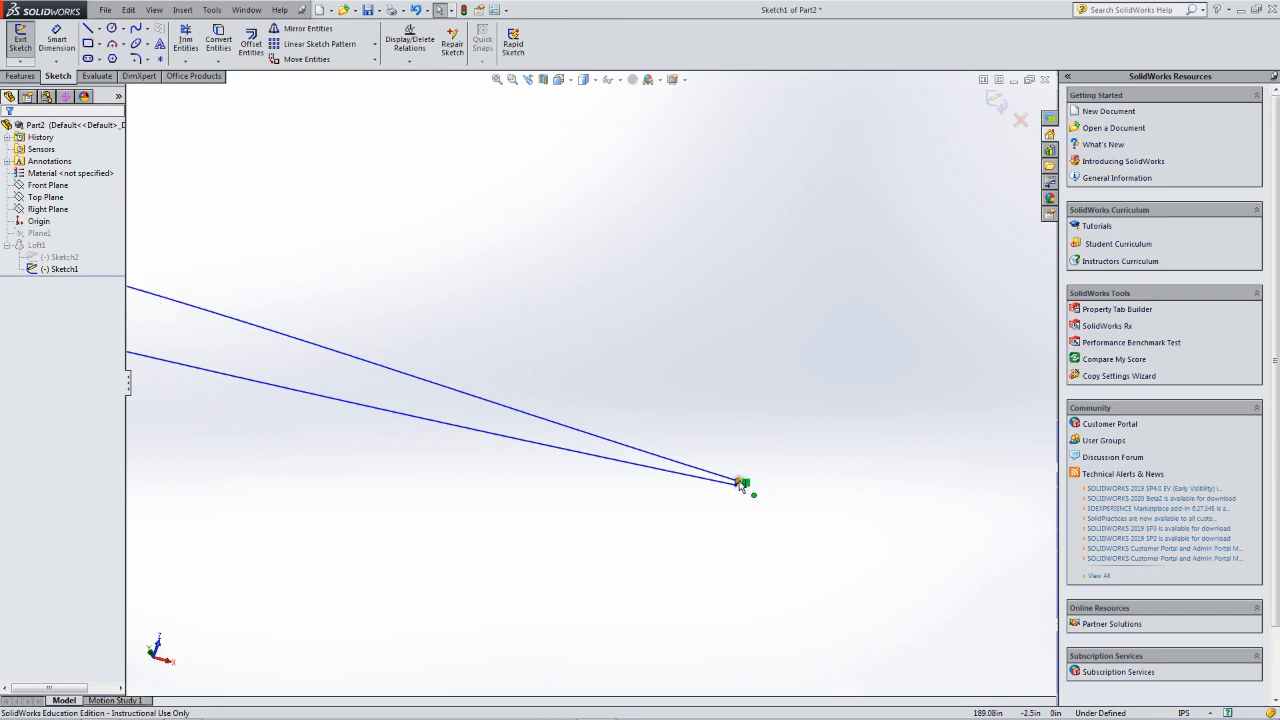
scroll(737, 490, down, 3)
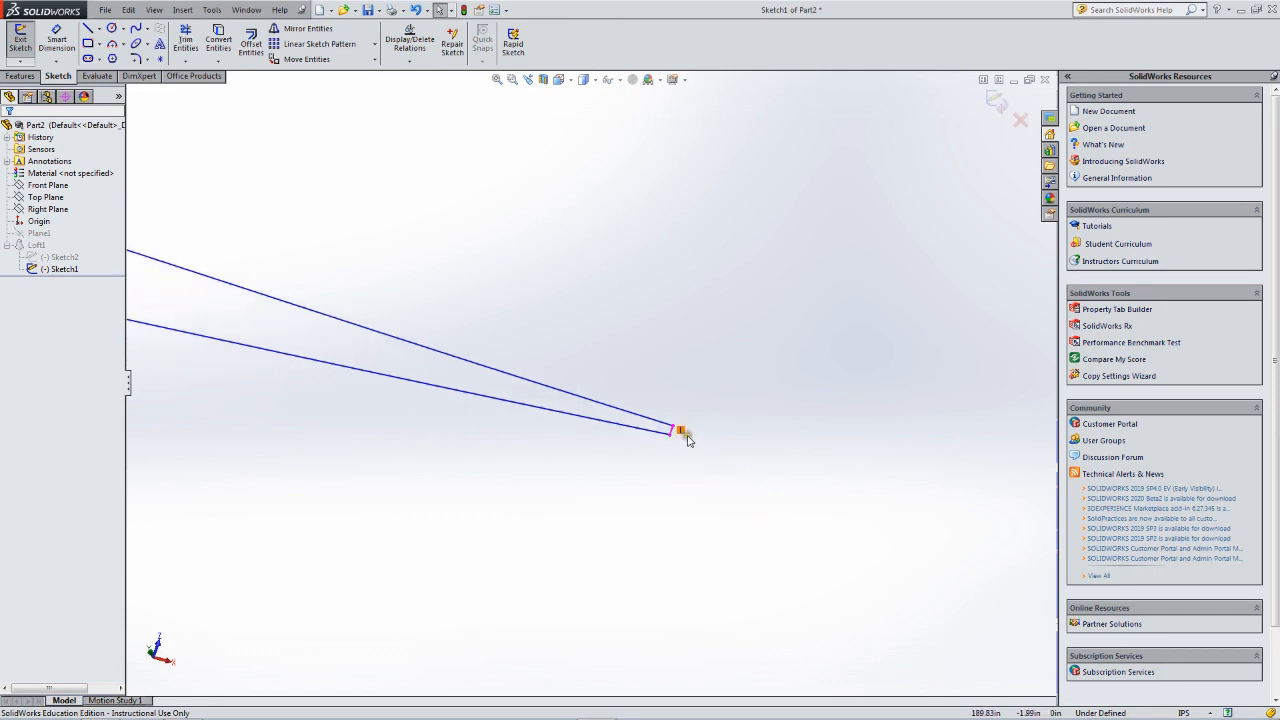
drag(673, 435, 991, 512)
Finish with the trailing-edge line and exit the root airfoil sketch, keeping the changes to rebuild the wing.
scroll(846, 513, up, 4)
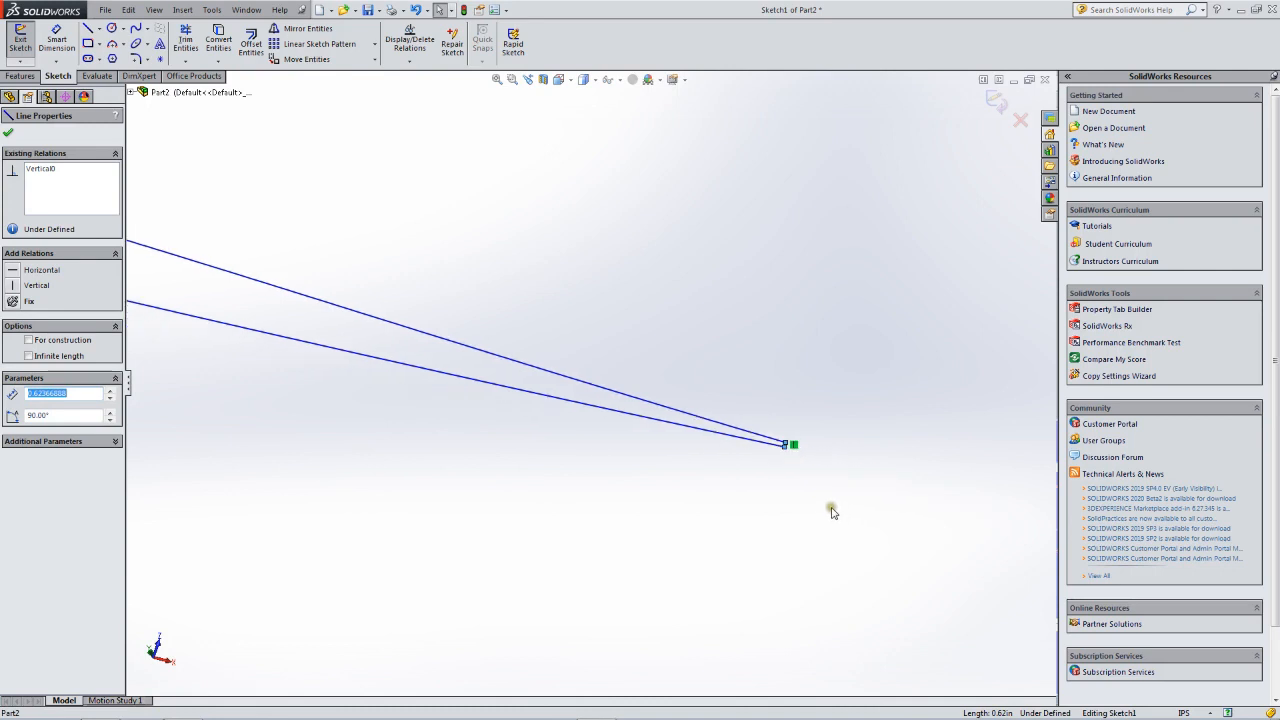
scroll(775, 460, down, 2)
scroll(714, 471, up, 2)
scroll(190, 405, up, 3)
mouse_move(448, 405)
middle_down()
mouse_move(463, 403)
mouse_move(443, 497)
mouse_move(457, 346)
middle_up()
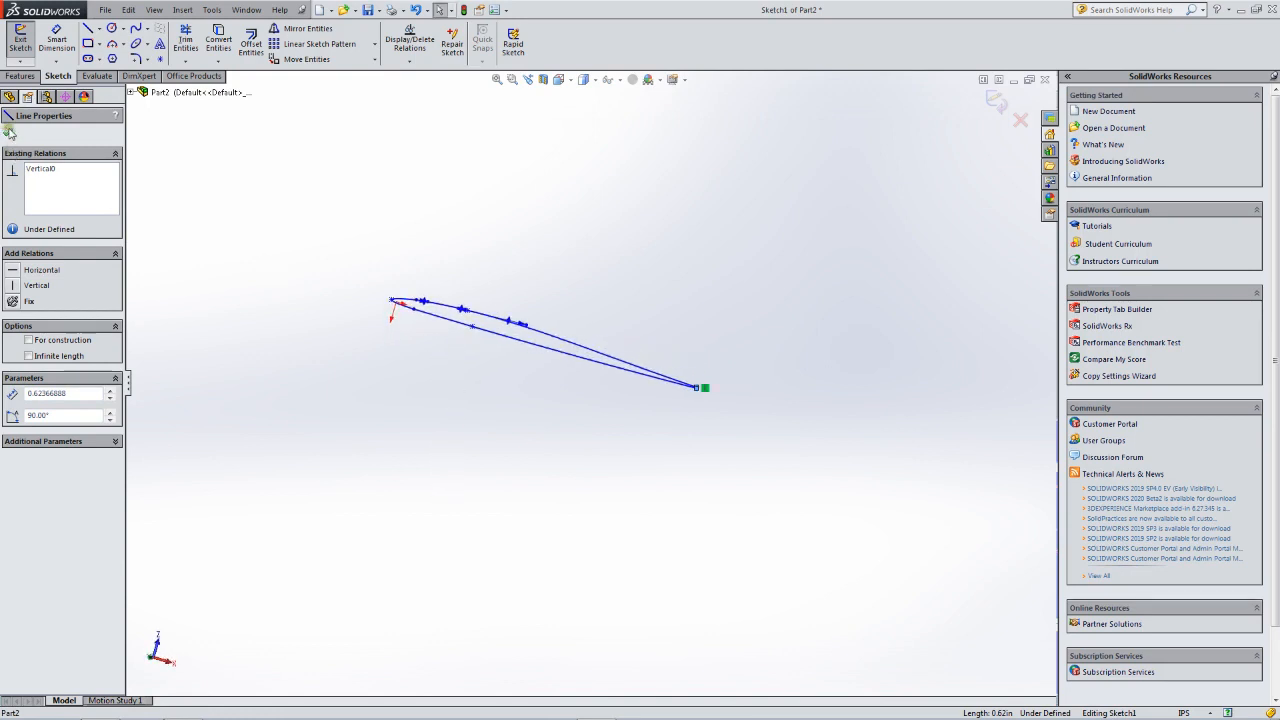
click(9, 132)
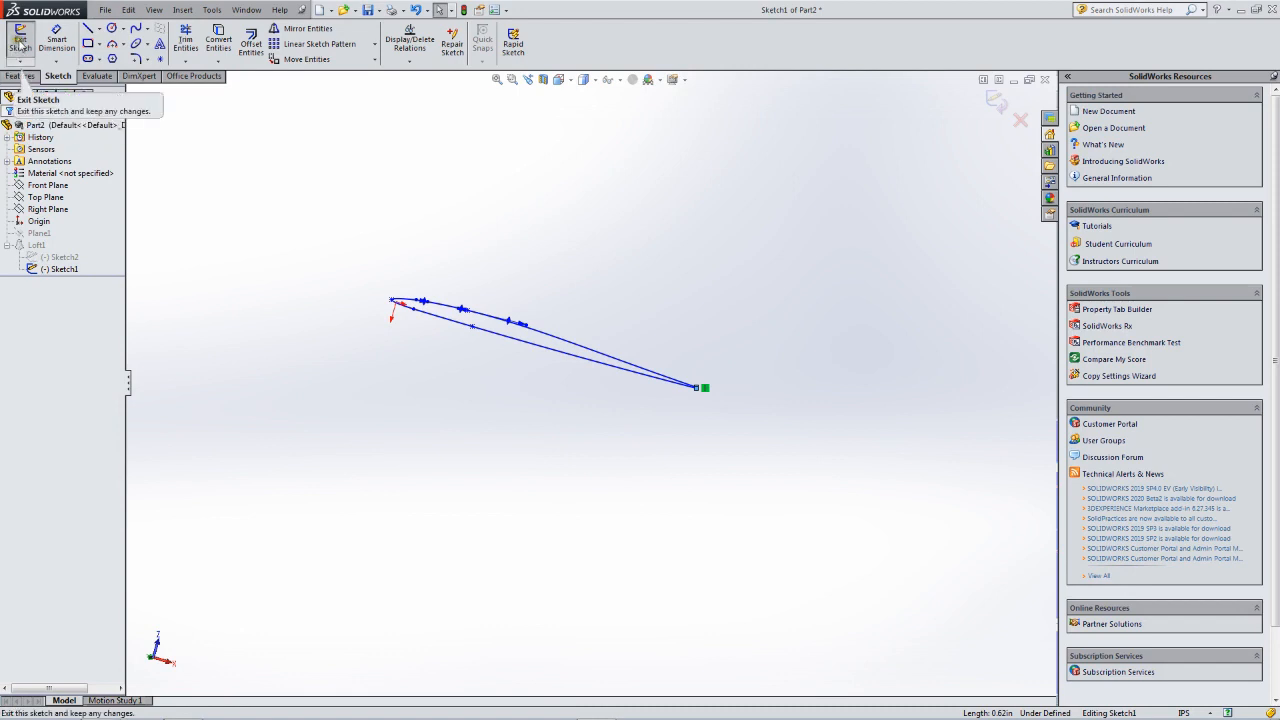
click(19, 44)
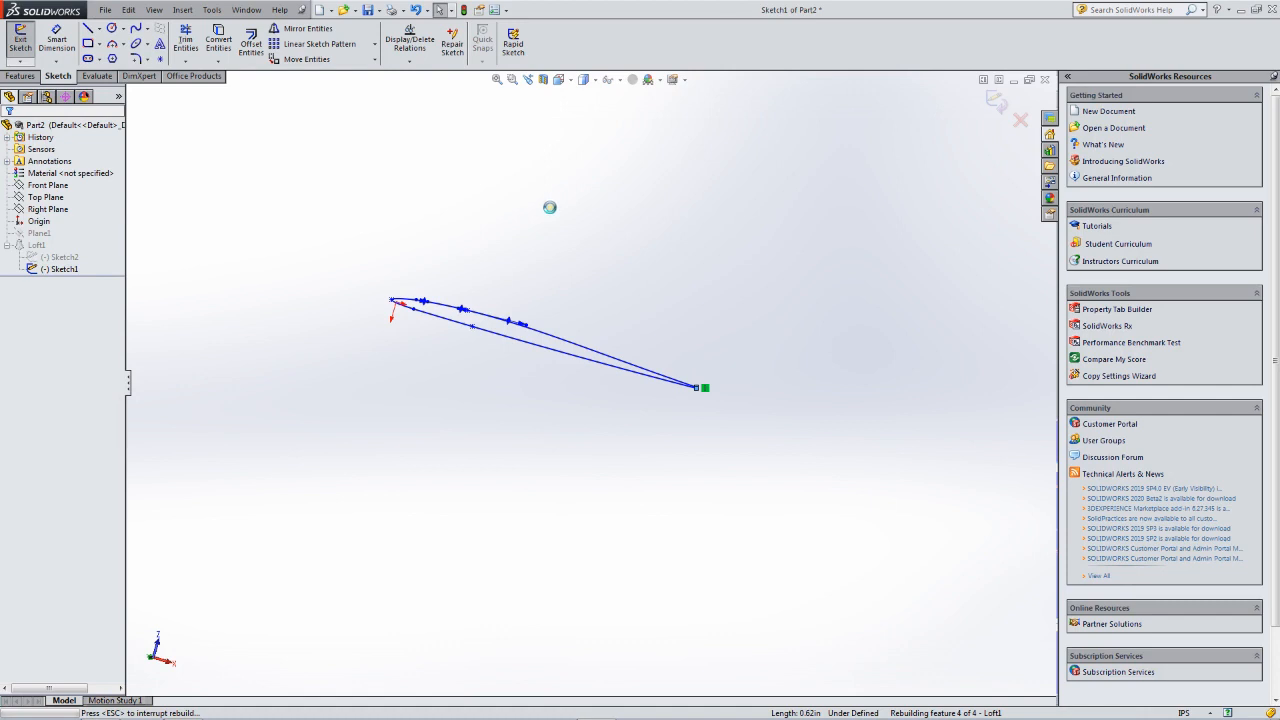
Edit the tip's offset plane, setting its distance from the Top Plane to 160 in, and rebuild the wing.
mouse_move(545, 215)
middle_down()
mouse_move(563, 289)
mouse_move(526, 391)
mouse_move(520, 473)
mouse_move(583, 290)
mouse_move(571, 371)
mouse_move(565, 269)
mouse_move(617, 252)
mouse_move(589, 268)
middle_up()
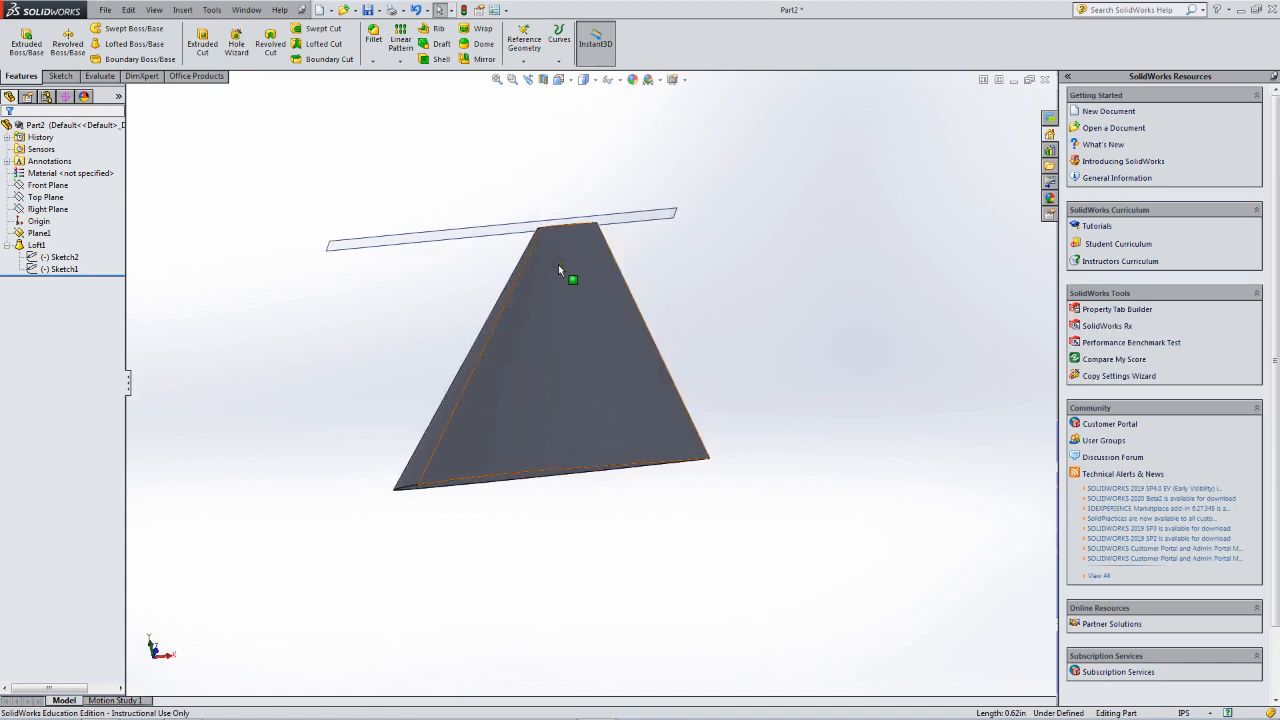
middle_drag(550, 272, 440, 248)
click(436, 247)
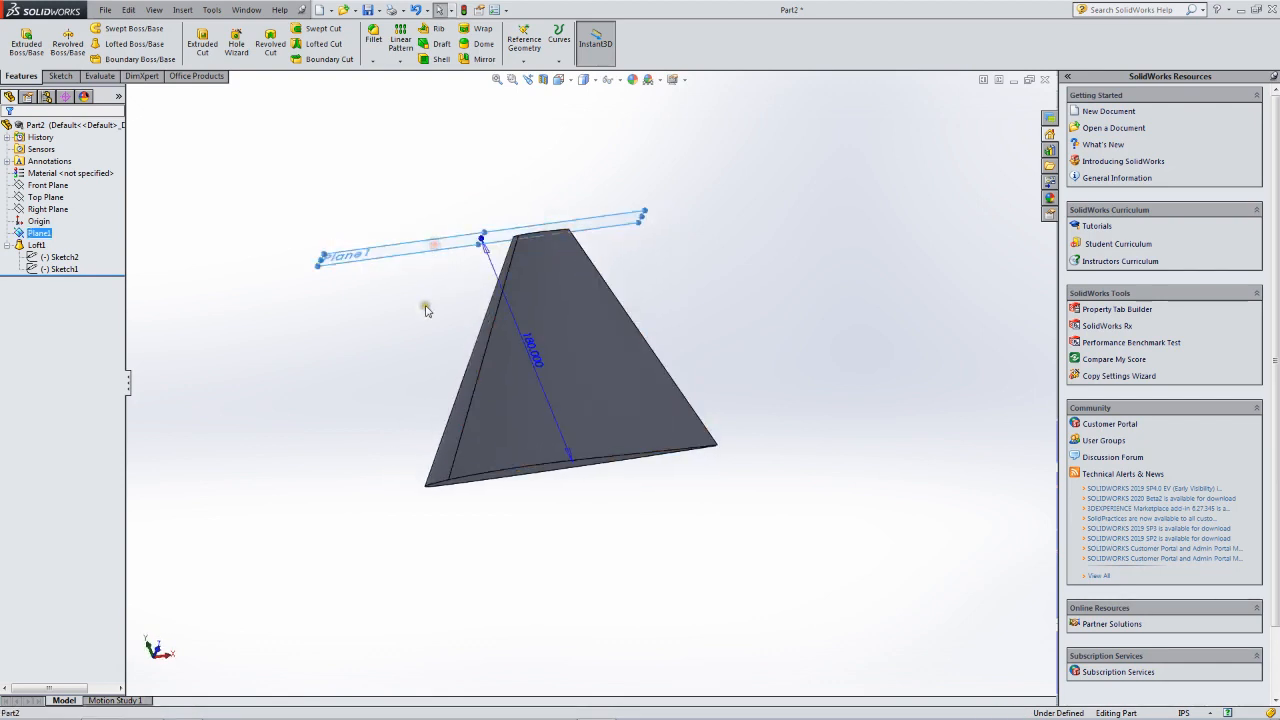
right_click(36, 236)
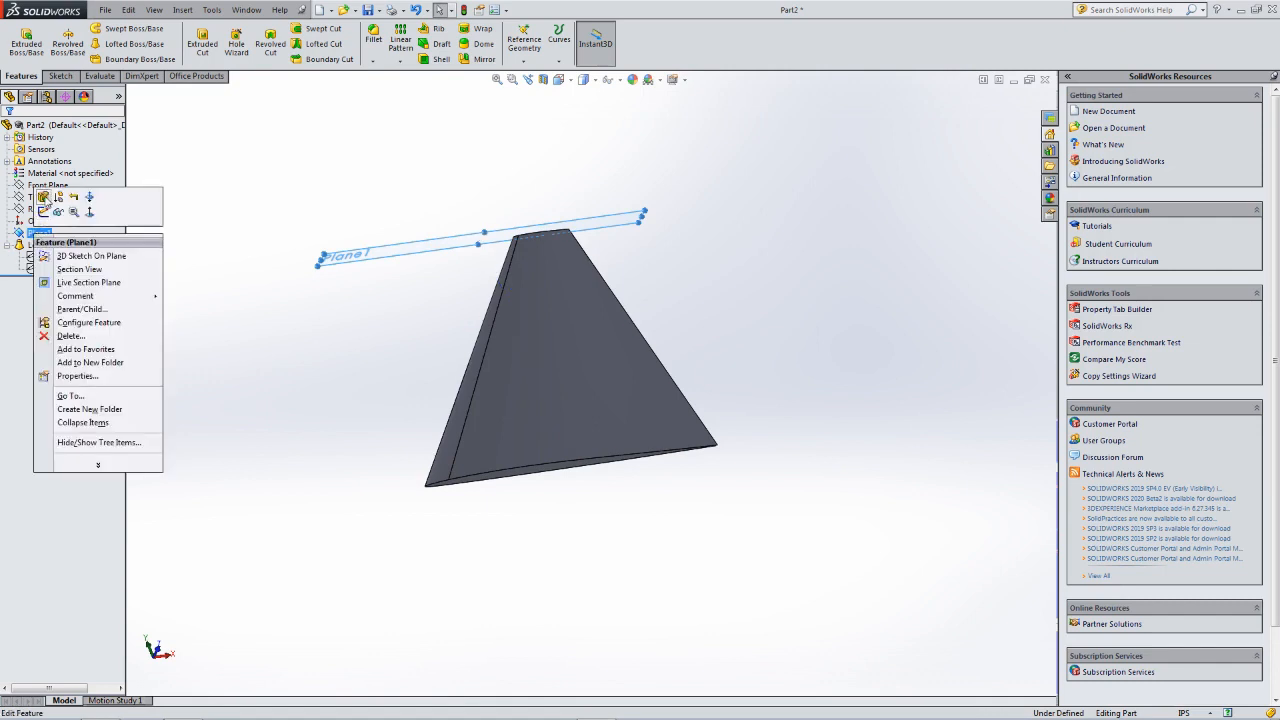
click(43, 197)
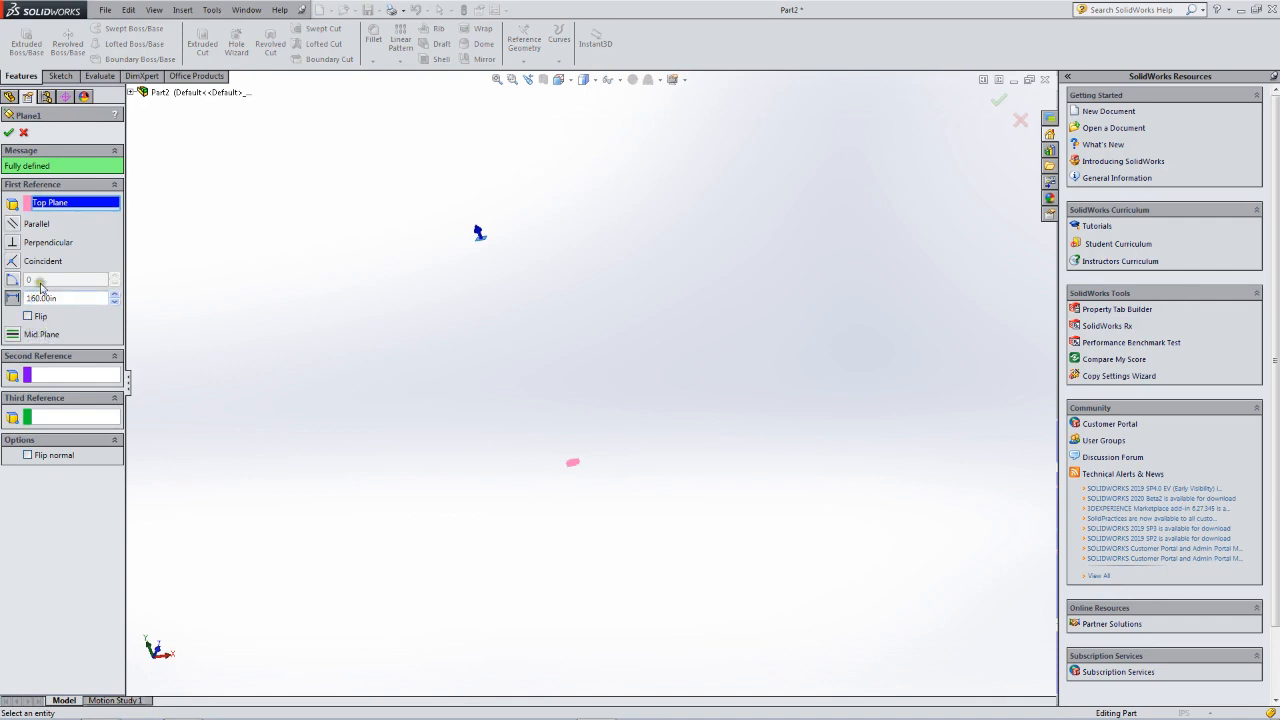
click(10, 133)
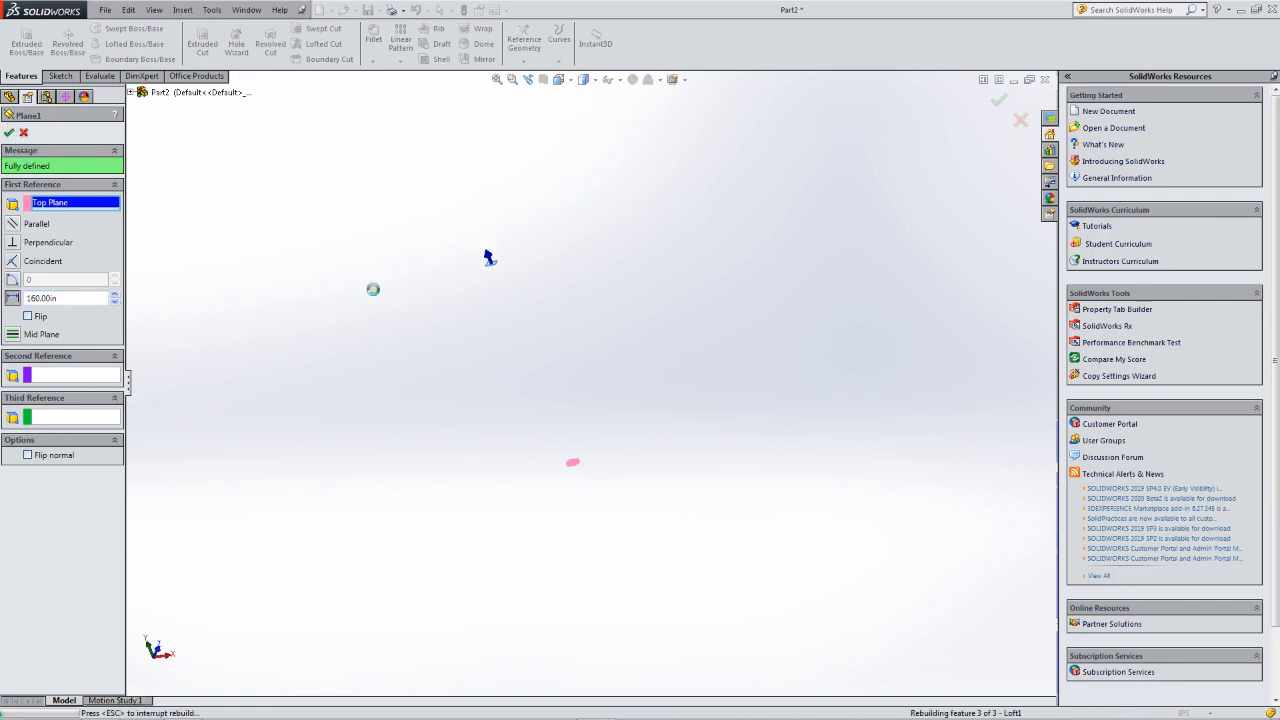
Examine the rebuilt wing from several angles and check the tip plane's offset dimension against the root.
middle_drag(441, 296, 394, 409)
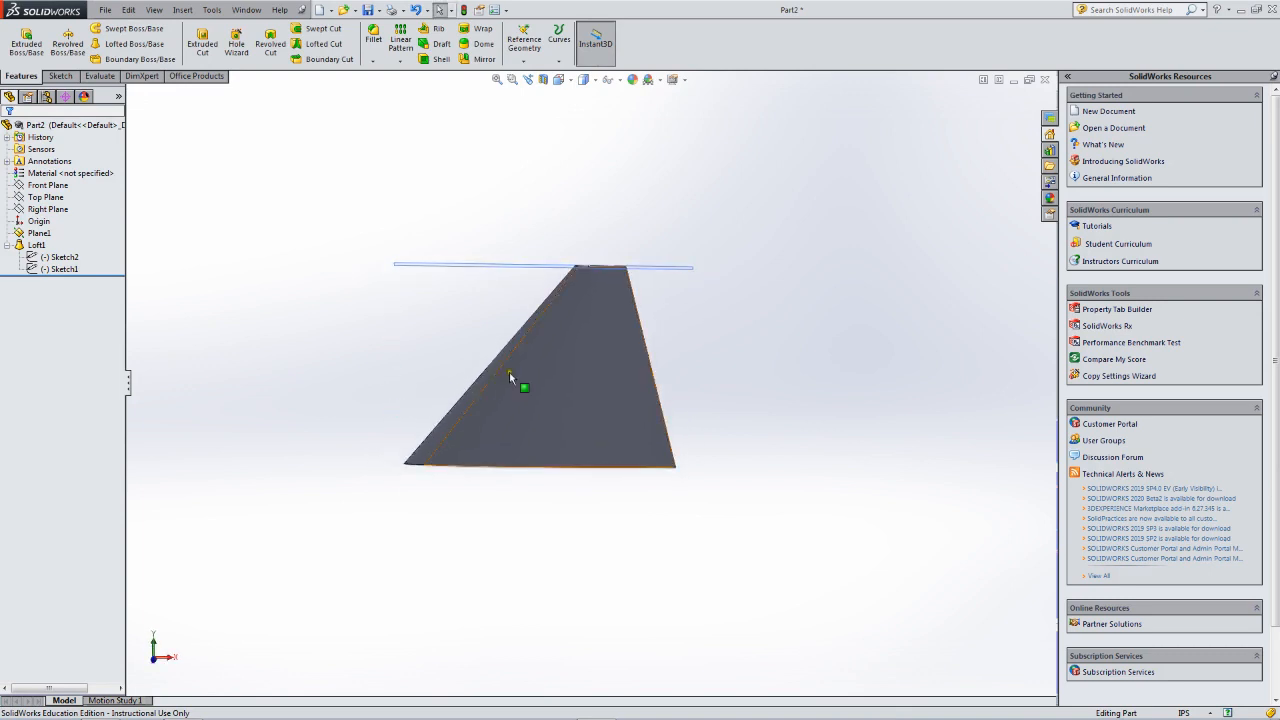
scroll(551, 349, down, 2)
scroll(551, 351, down, 2)
scroll(557, 358, up, 3)
middle_drag(557, 358, 625, 233)
click(543, 296)
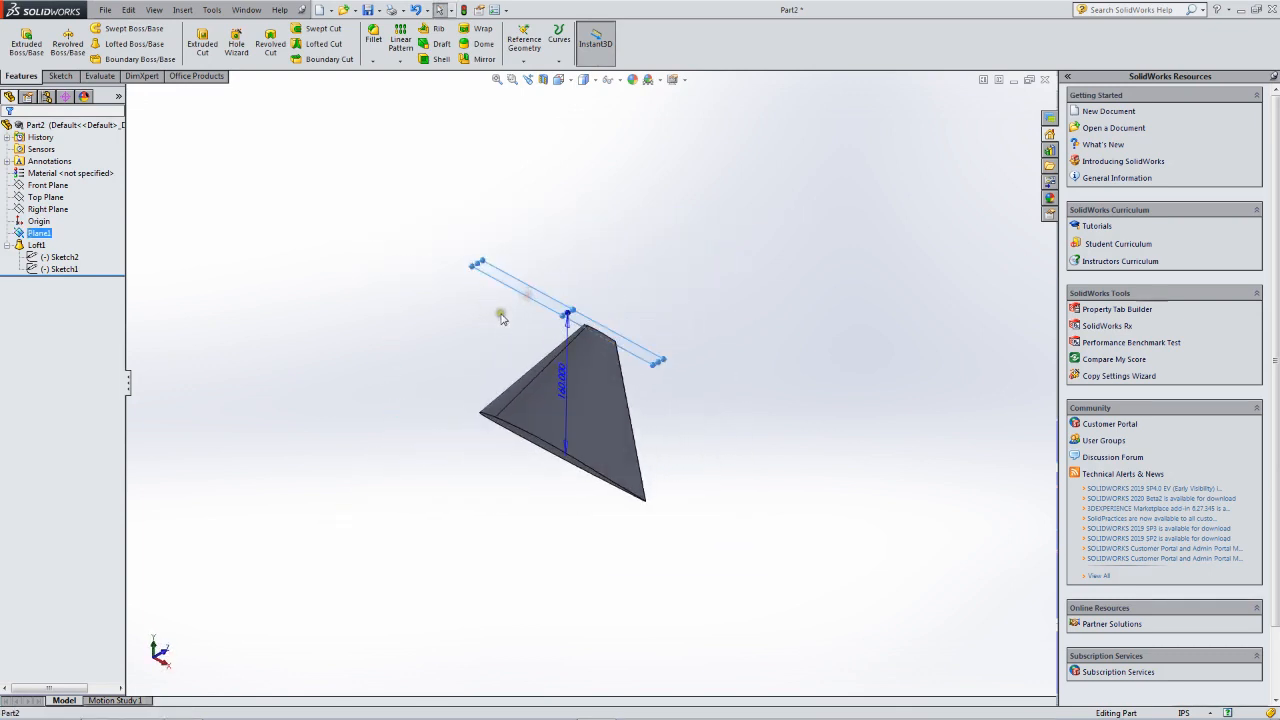
scroll(542, 402, down, 3)
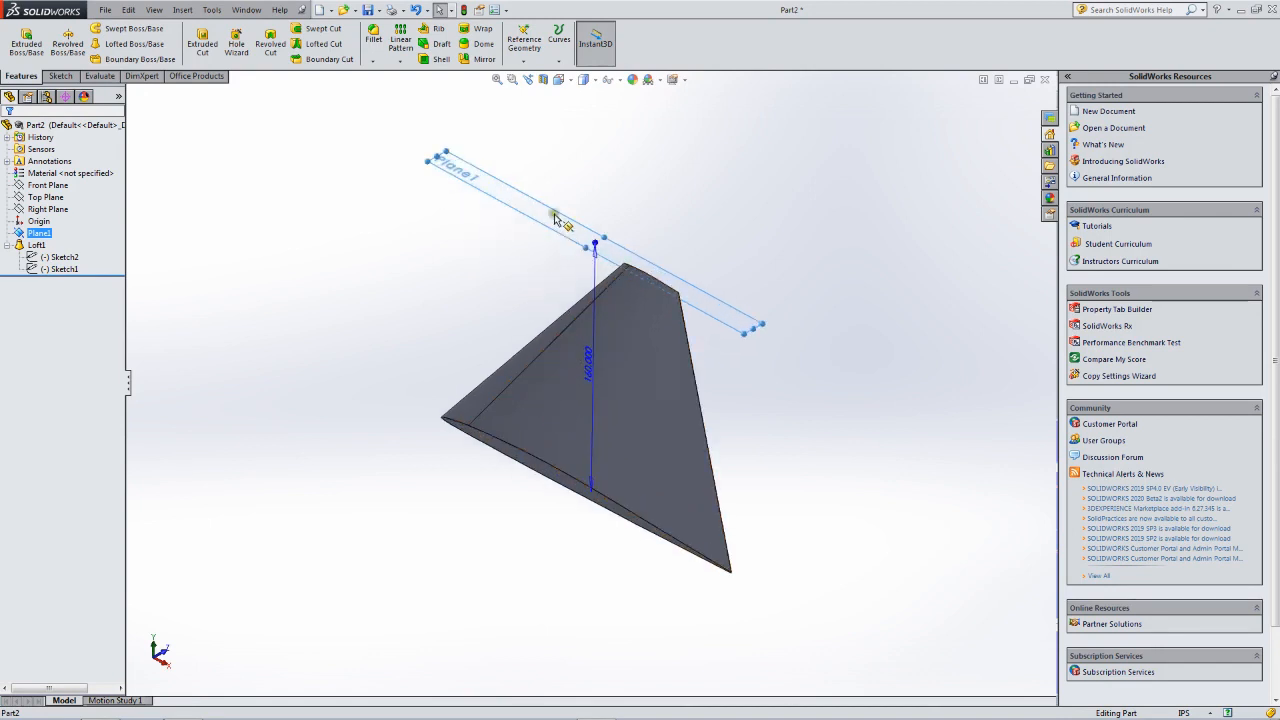
middle_drag(597, 433, 530, 414)
middle_drag(646, 389, 614, 531)
middle_drag(646, 443, 688, 304)
scroll(617, 452, up, 3)
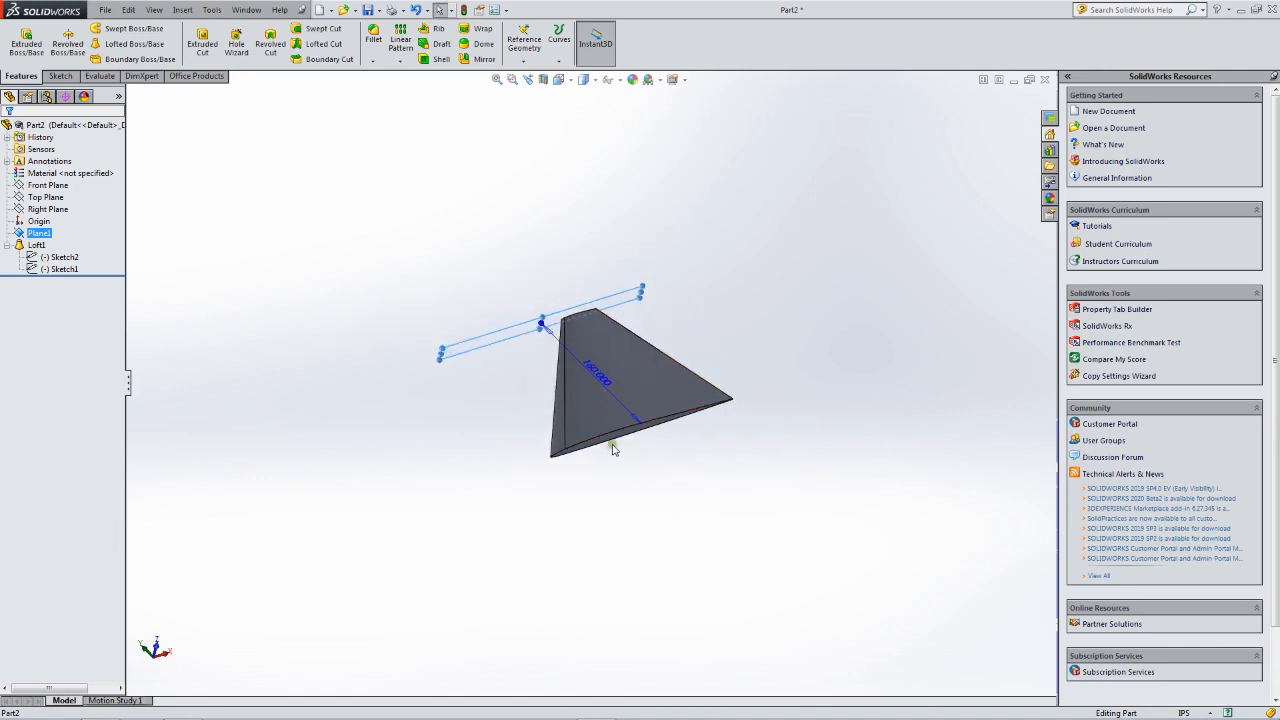
scroll(614, 447, down, 1)
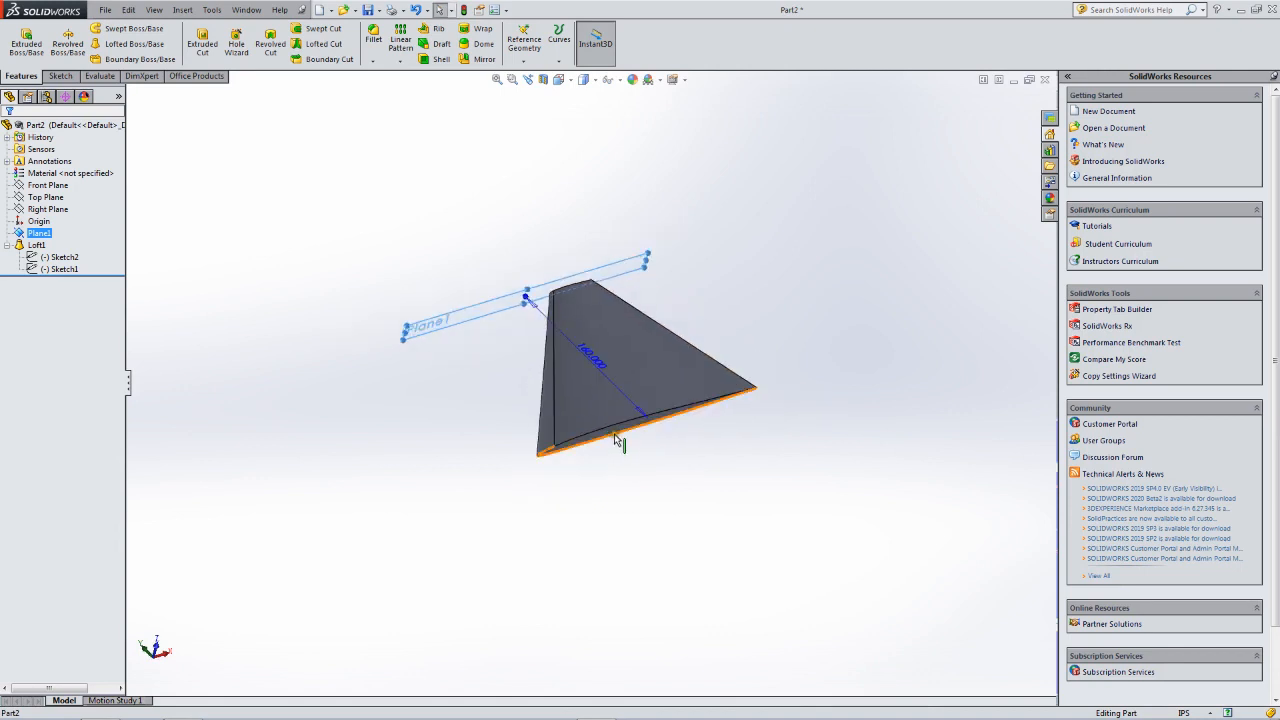
click(494, 380)
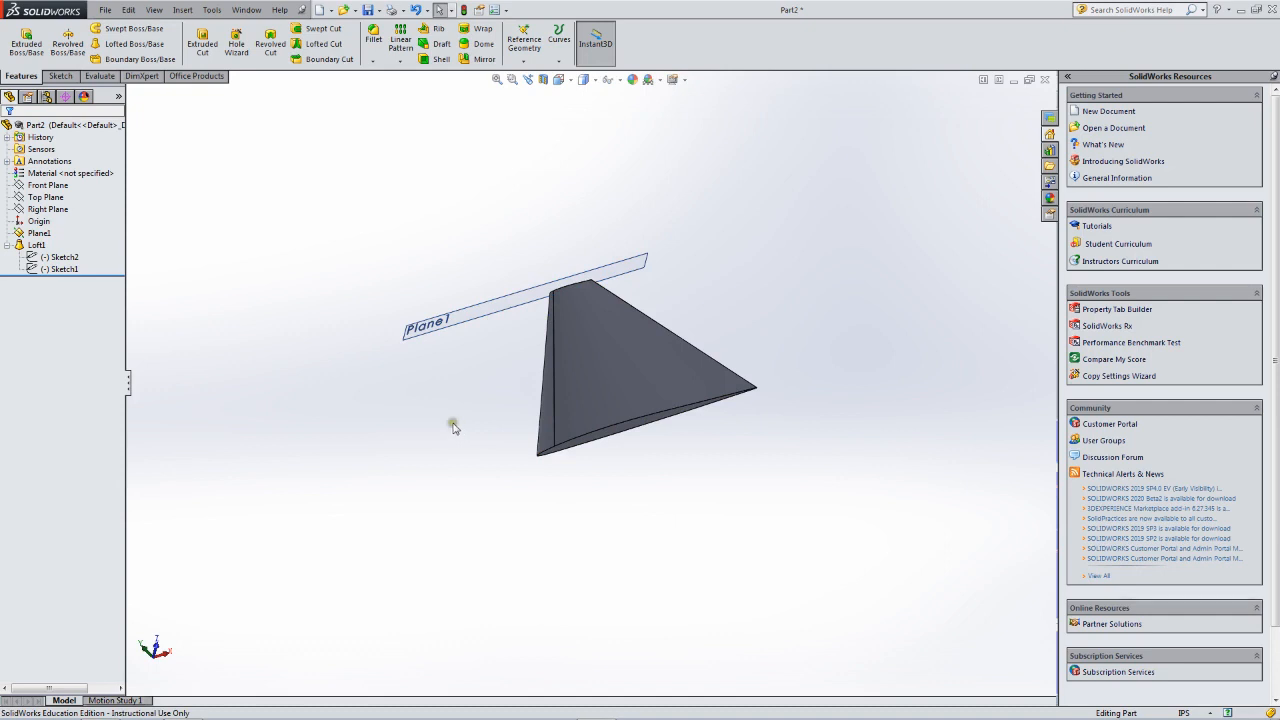
Mirror the wing loft feature about the Top Plane to create the opposite wing half.
click(57, 199)
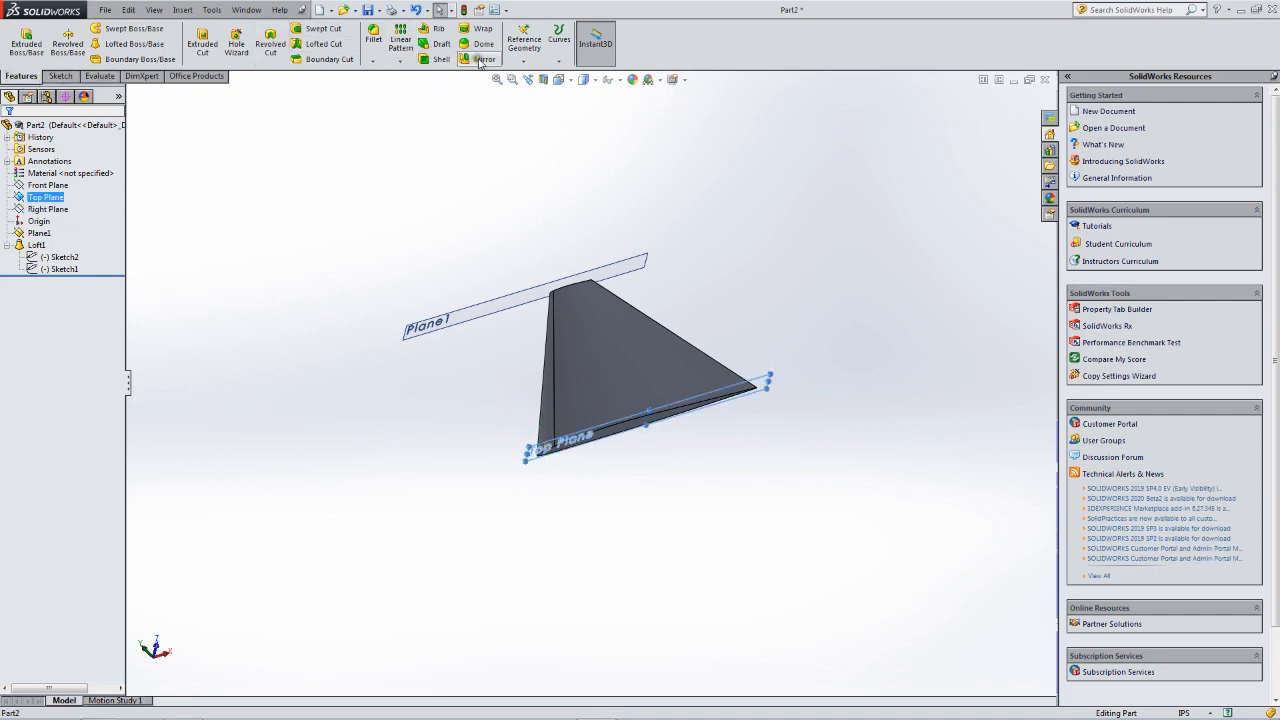
click(484, 60)
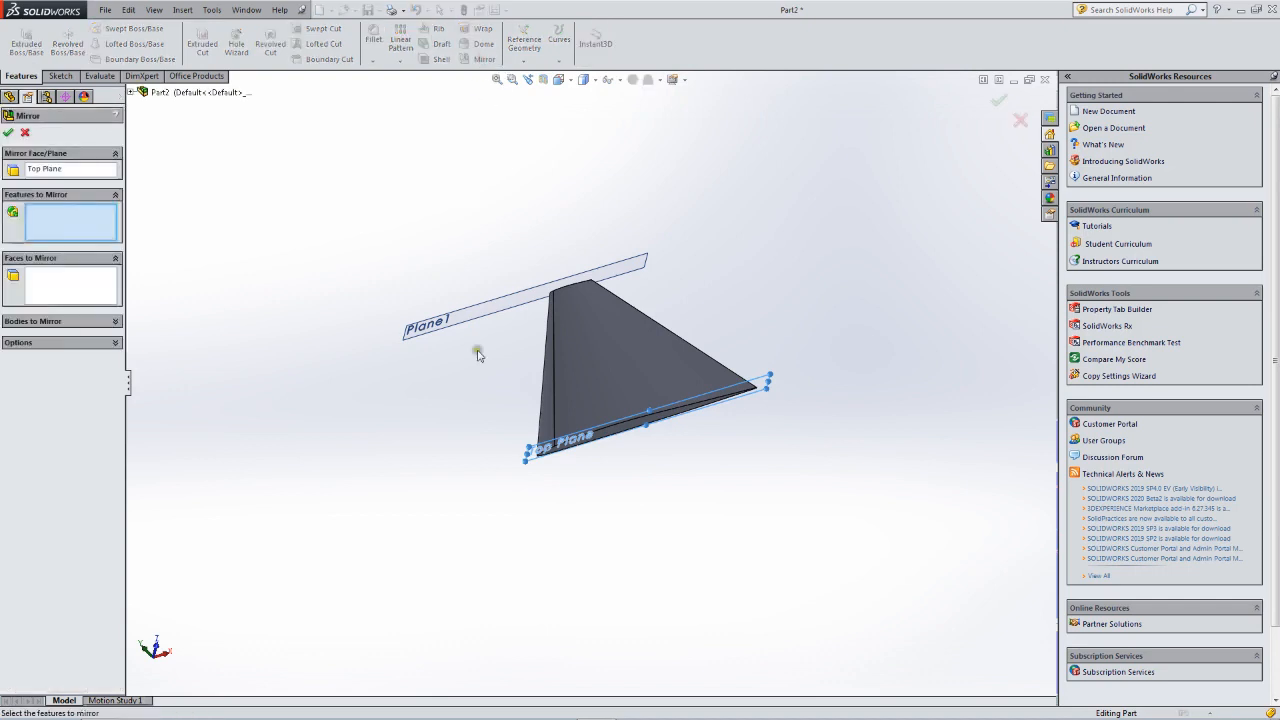
click(606, 362)
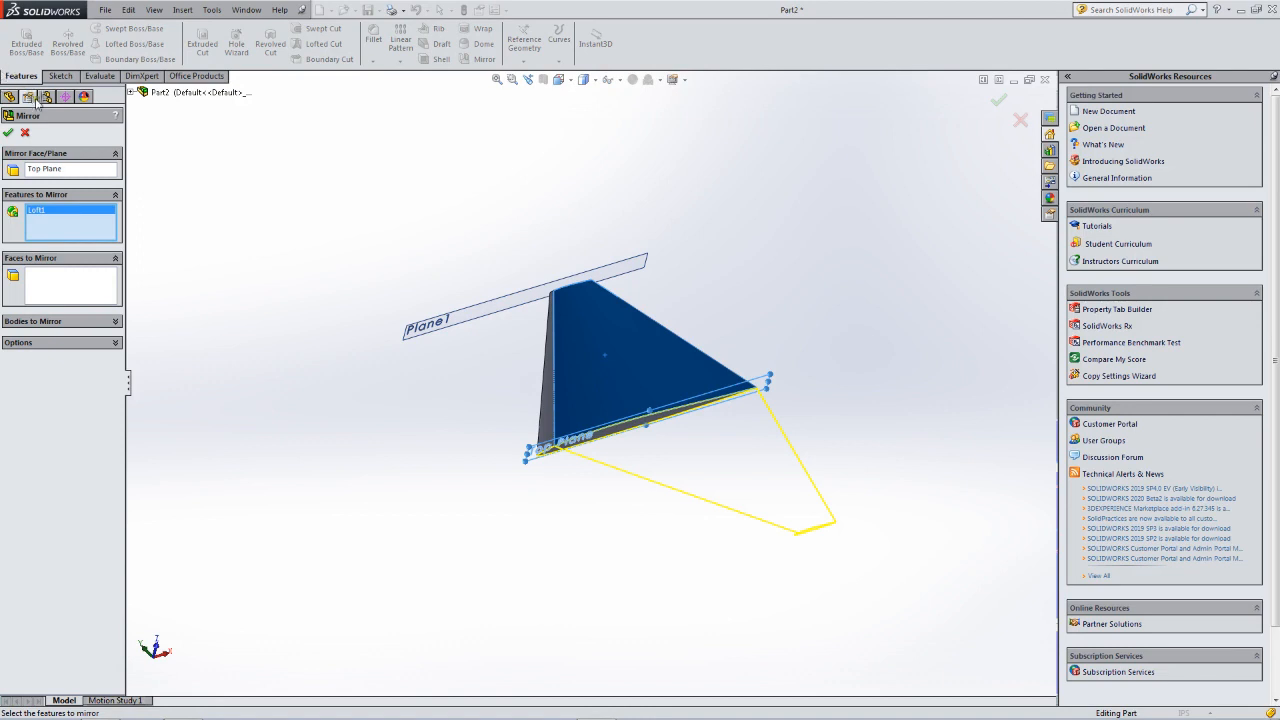
click(8, 132)
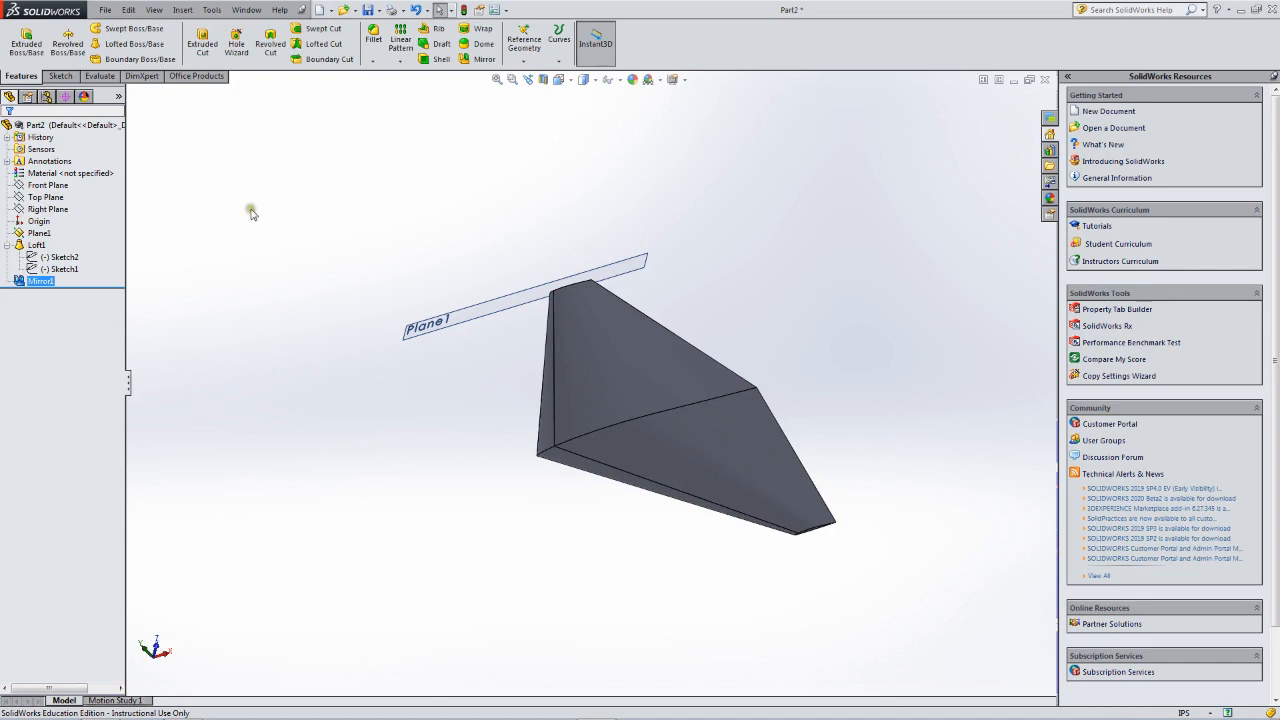
Inspect the mirrored wing from several angles, highlighting the Right Plane and the loft's root airfoil sketch for reference.
middle_drag(369, 342, 433, 242)
middle_drag(689, 323, 679, 371)
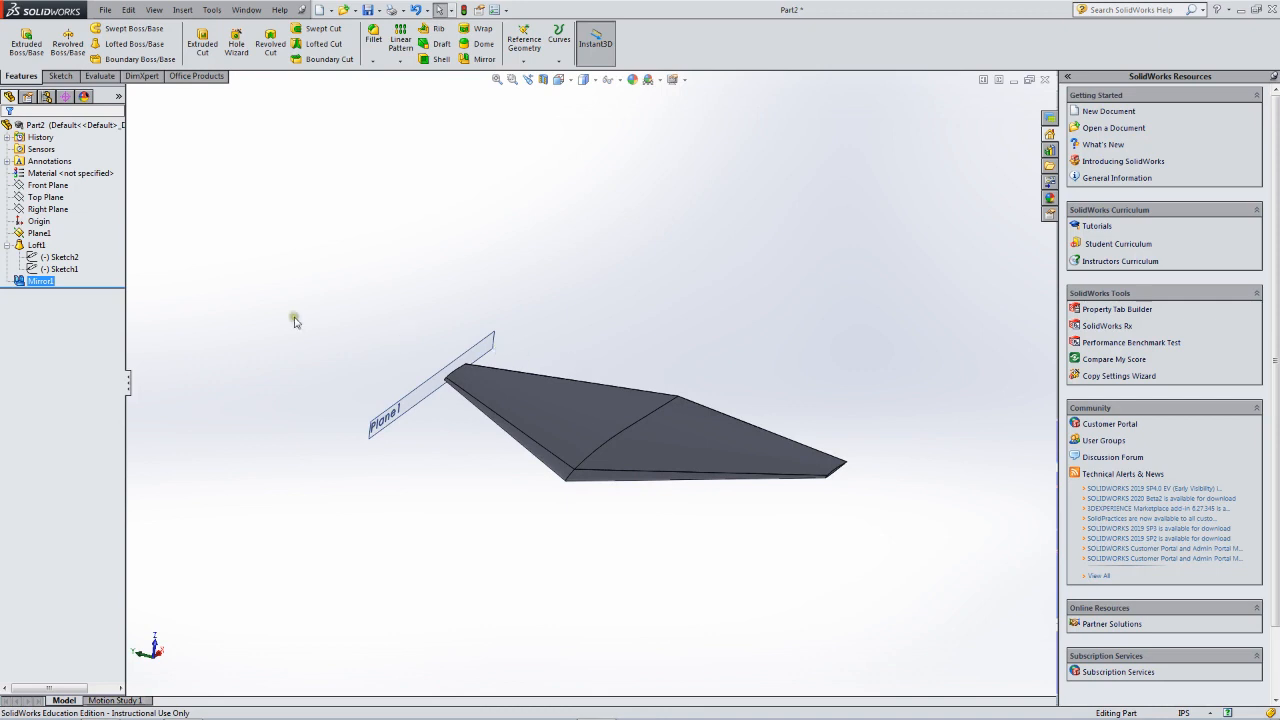
click(48, 209)
middle_drag(613, 305, 545, 282)
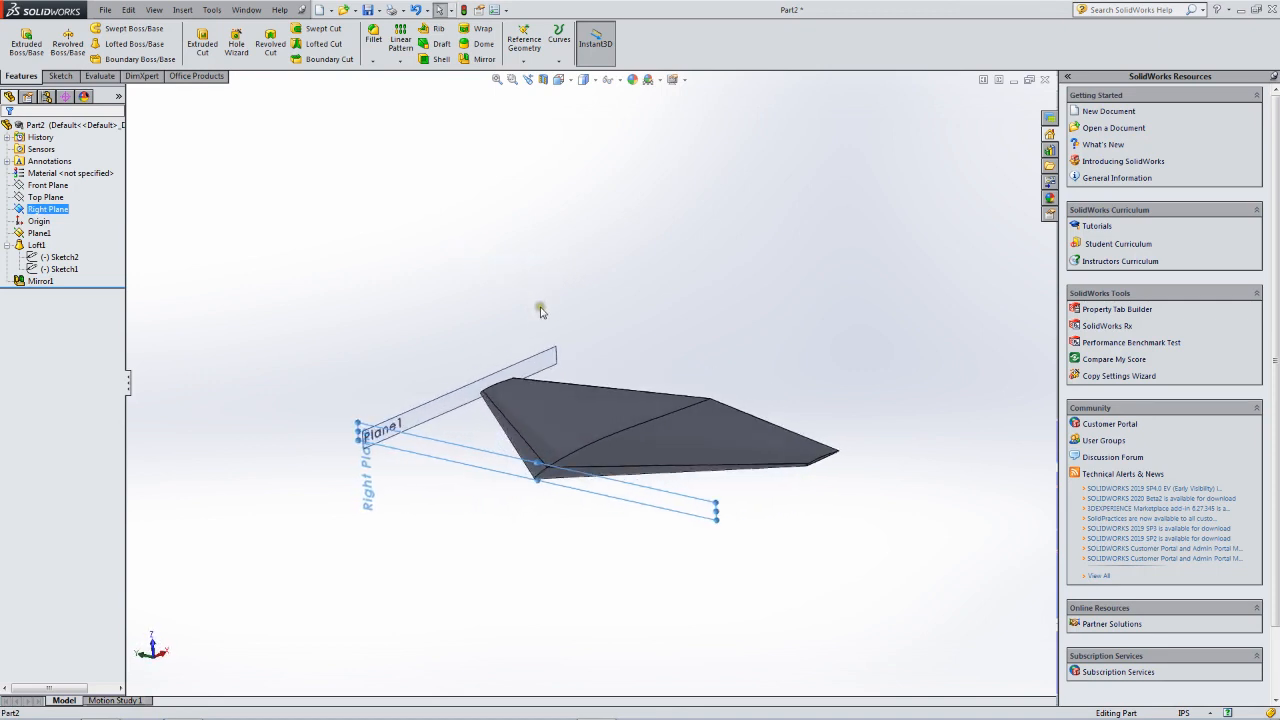
scroll(527, 315, down, 2)
scroll(533, 344, up, 4)
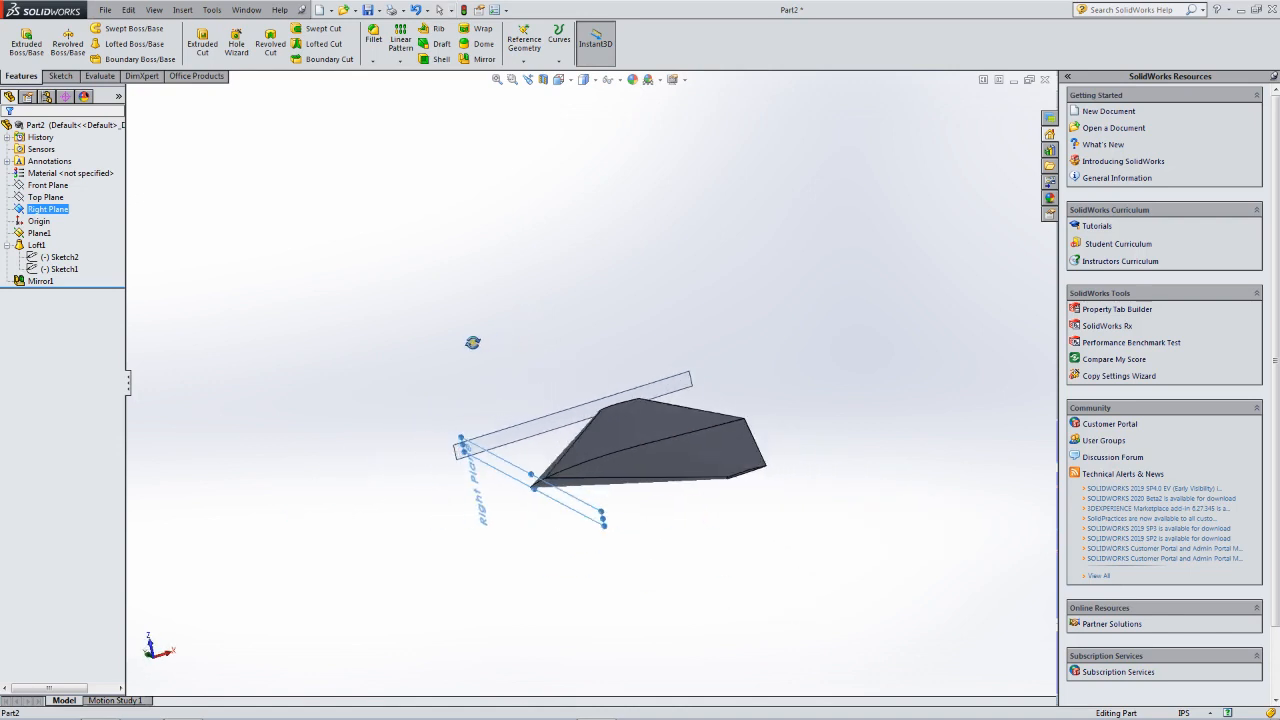
middle_drag(485, 341, 559, 347)
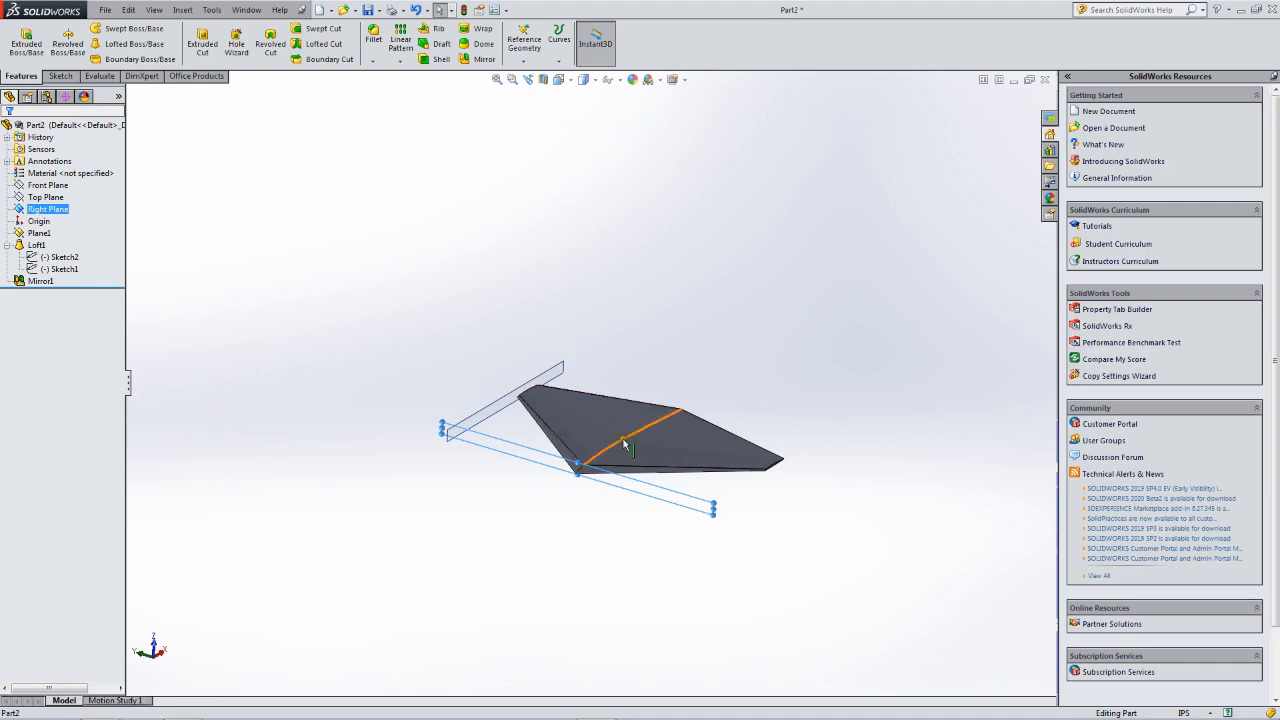
middle_drag(630, 400, 583, 435)
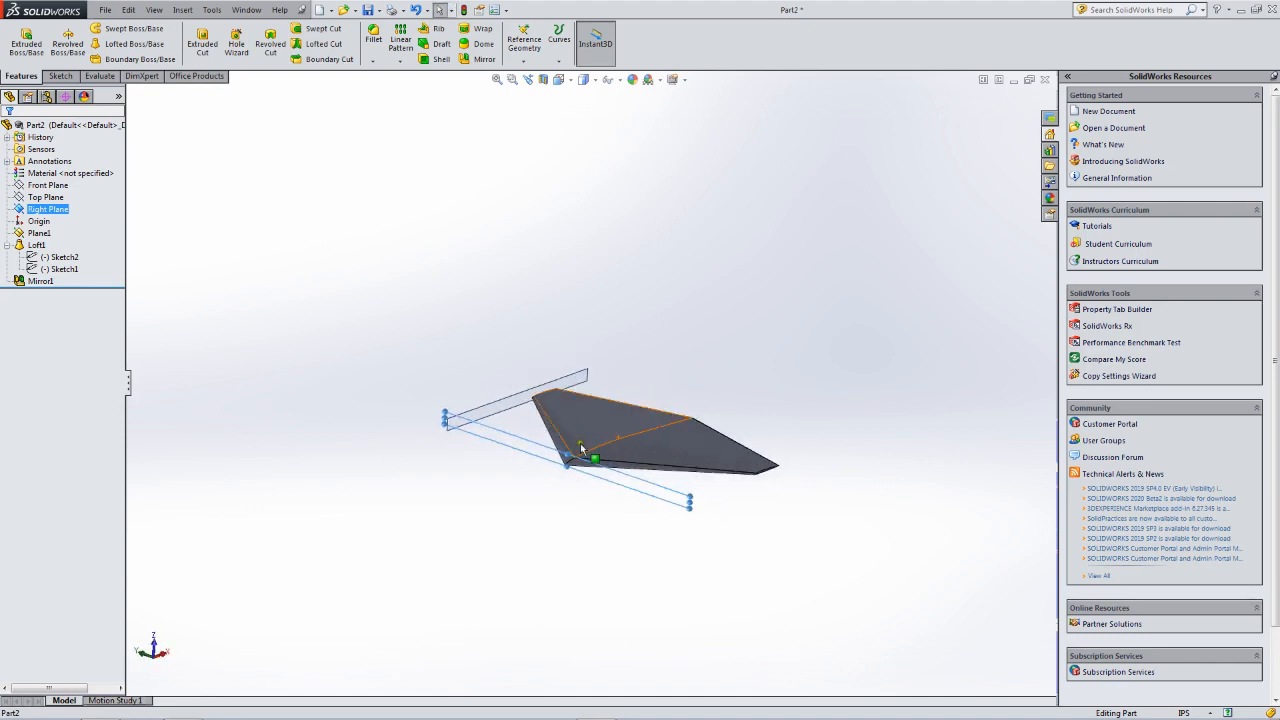
scroll(568, 458, down, 3)
scroll(570, 458, up, 2)
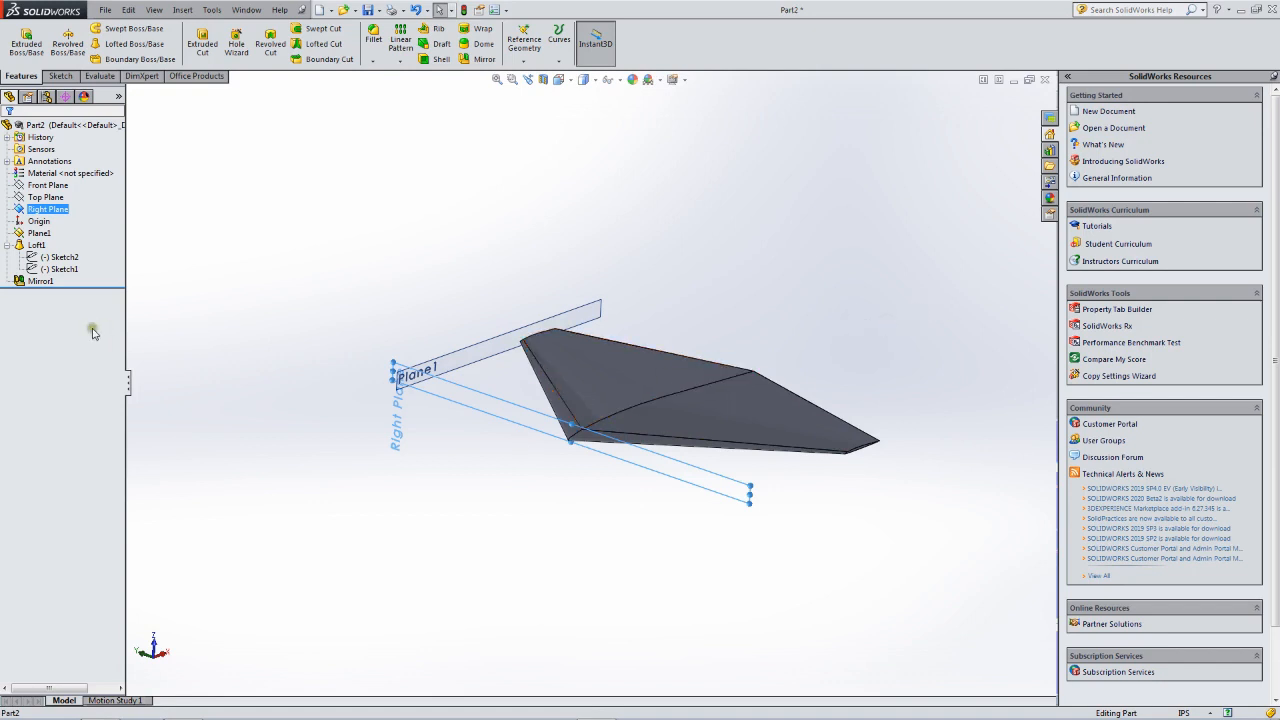
ctrl+click(62, 269)
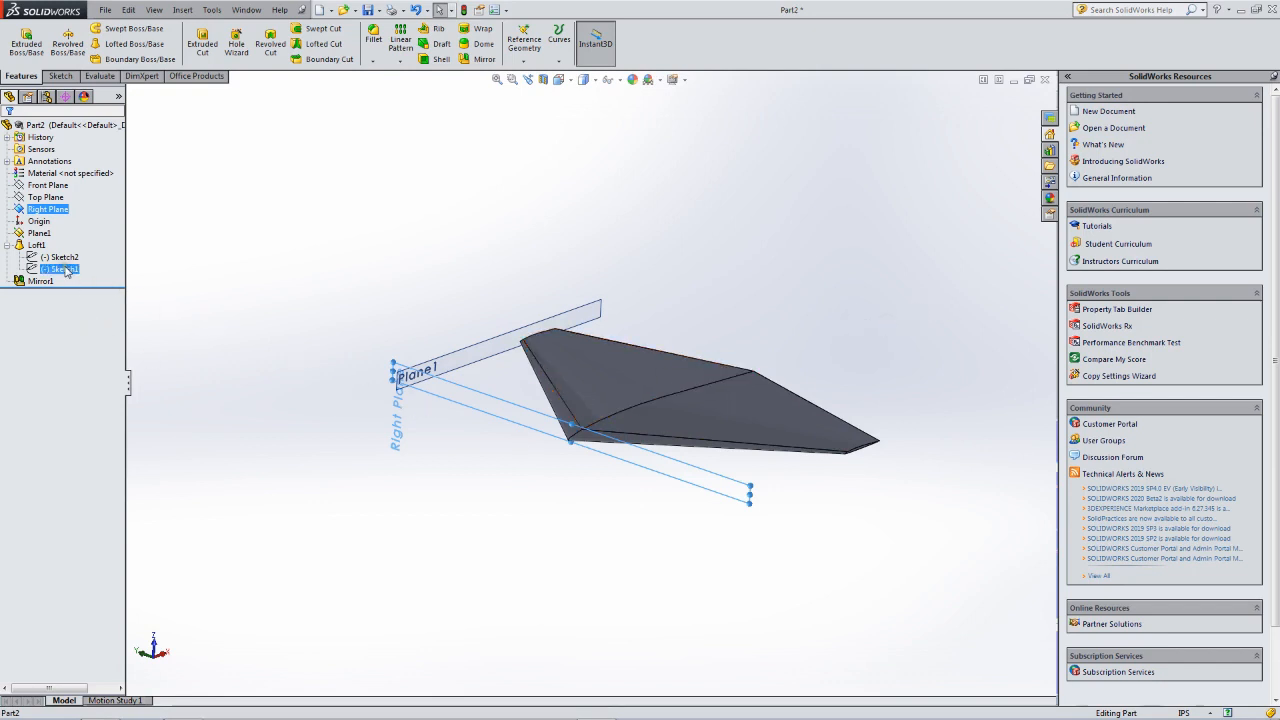
click(62, 269)
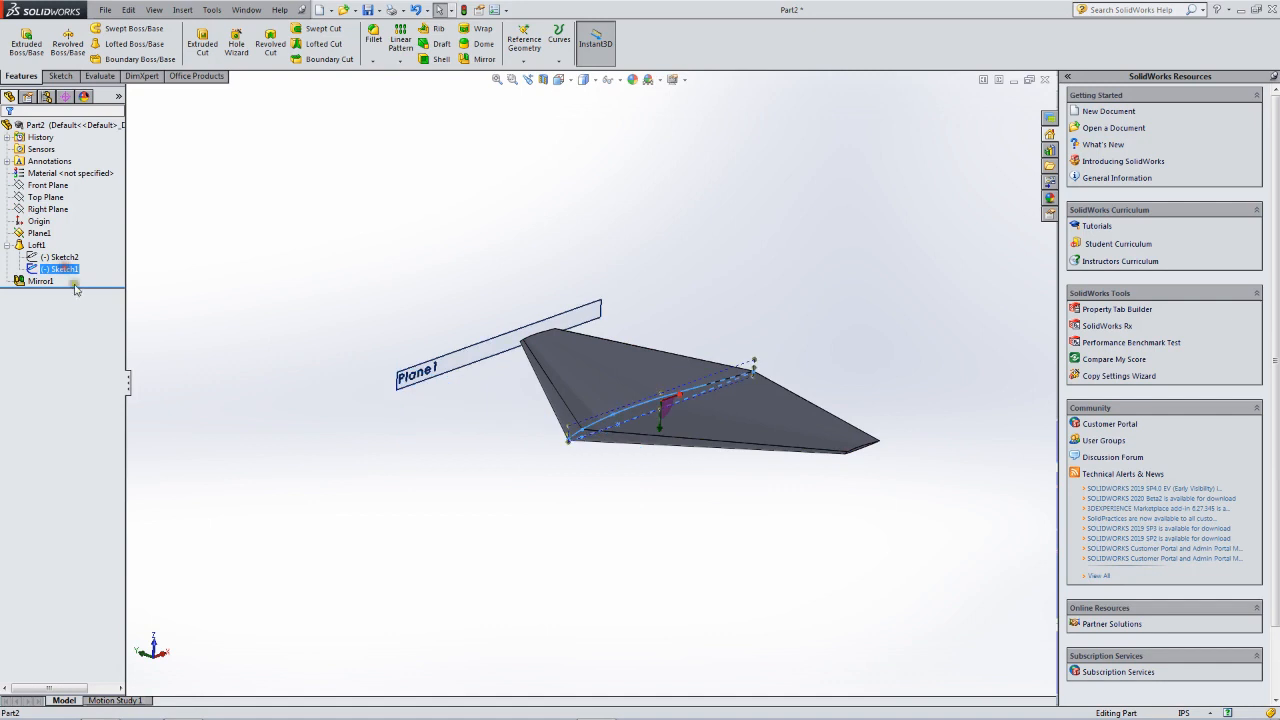
Edit the root airfoil sketch, move all its entities 20*12 (240 in) in X, and rebuild the wing.
click(73, 234)
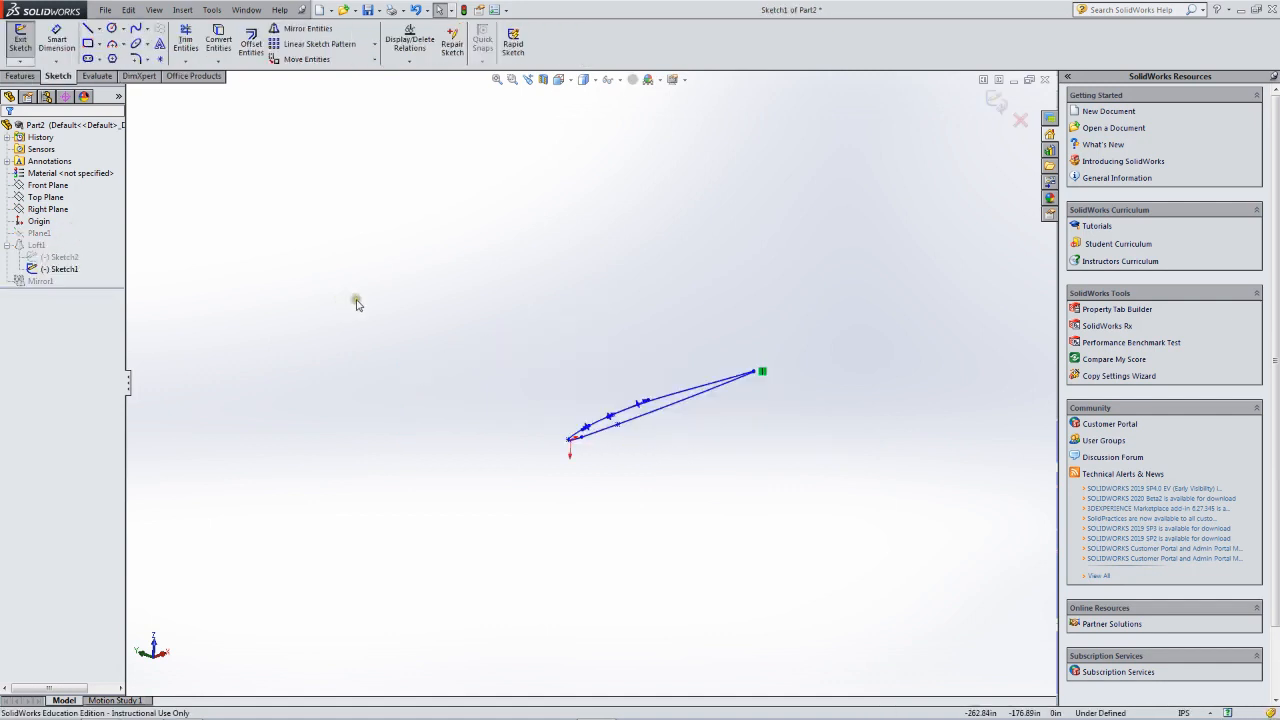
mouse_move(504, 278)
mouse_down()
mouse_move(752, 515)
mouse_move(880, 540)
mouse_up()
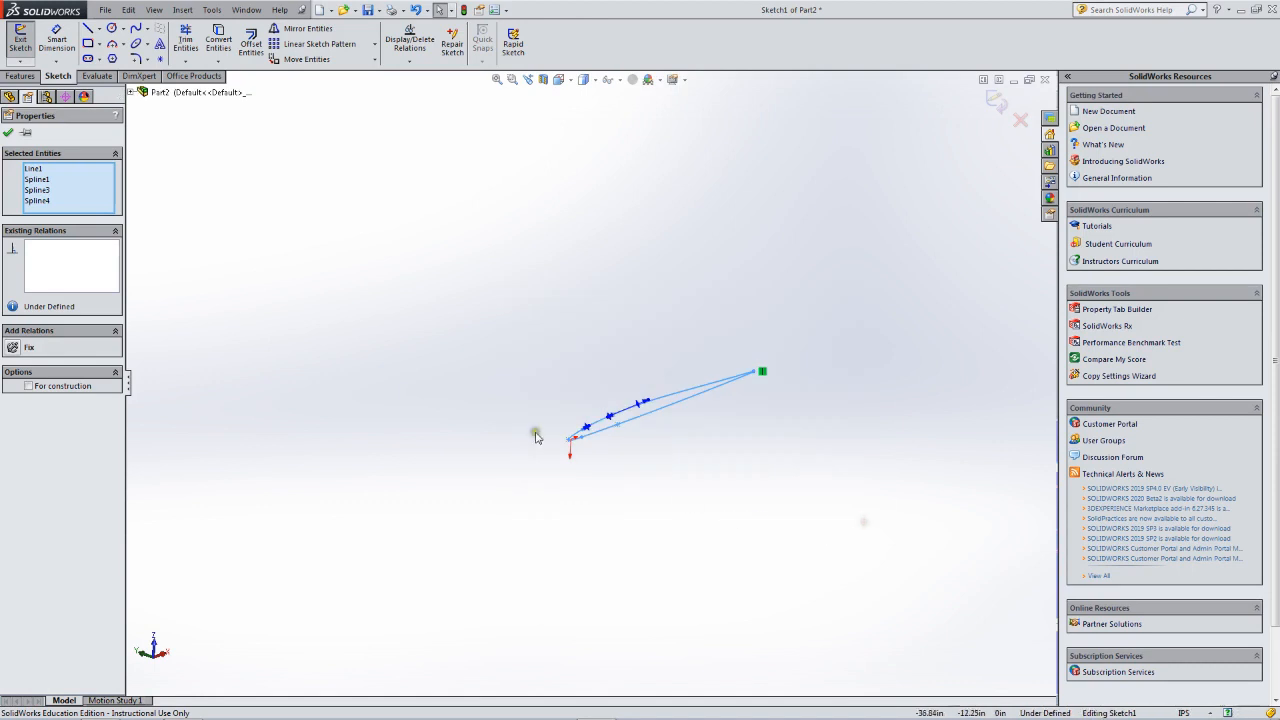
click(306, 59)
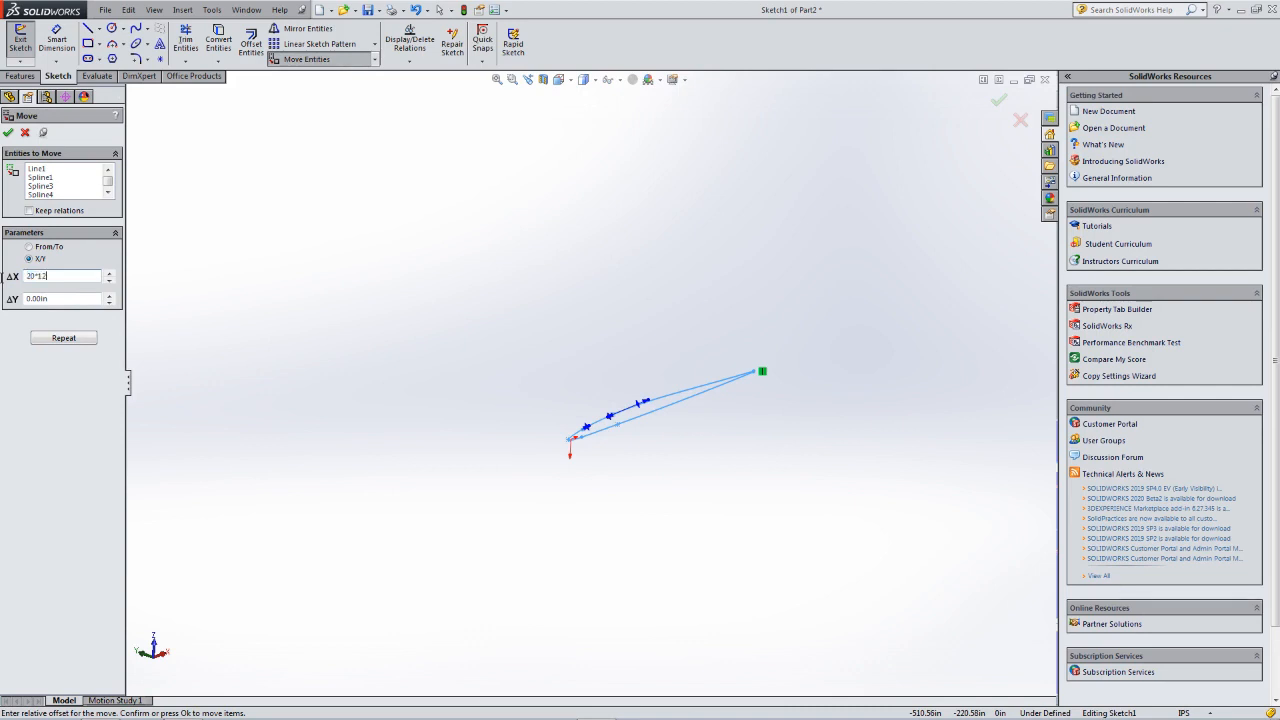
key(Return)
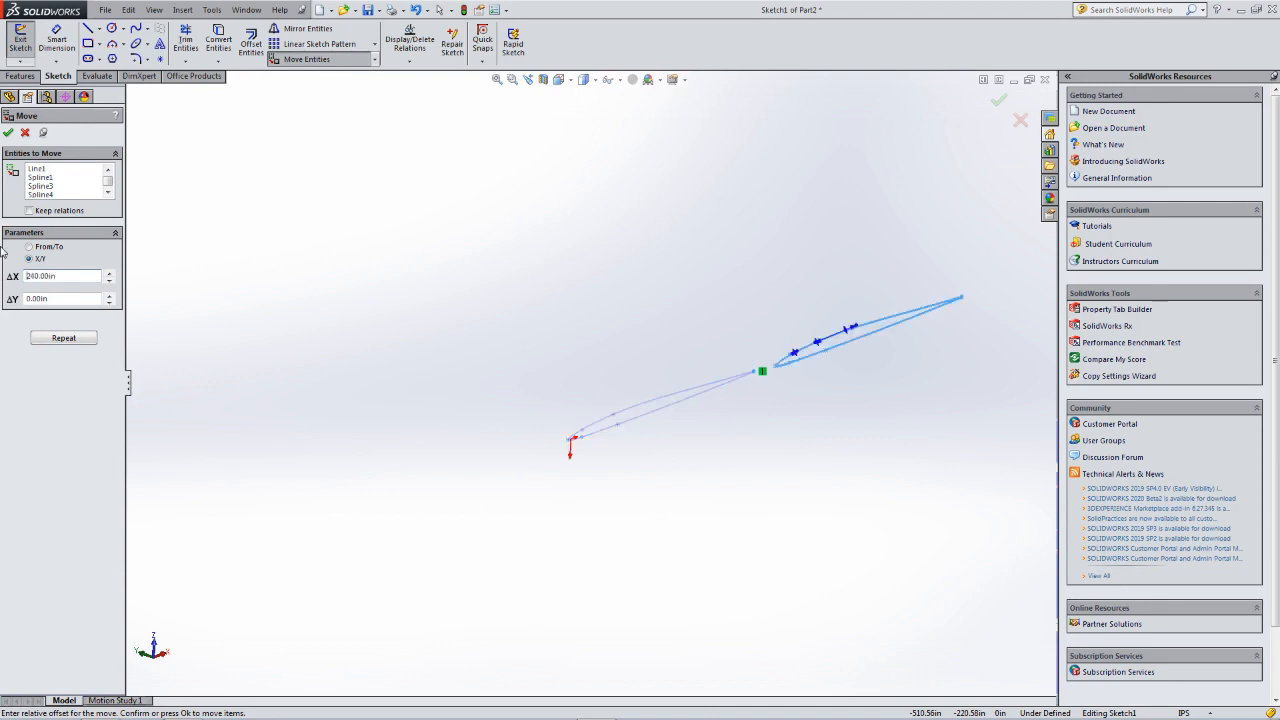
click(8, 133)
click(8, 133)
click(18, 44)
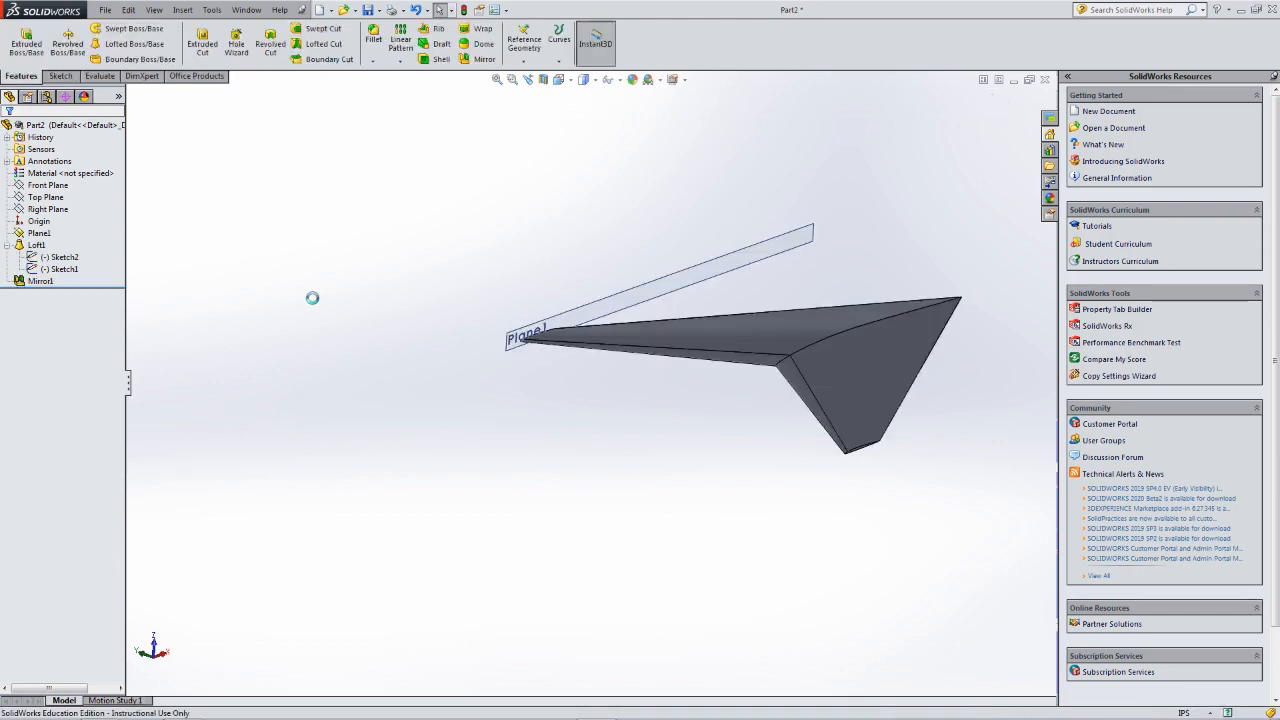
Edit the tip airfoil sketch, move all its entities 20*12 (240 in) in X, and rebuild the wing.
middle_drag(905, 400, 880, 409)
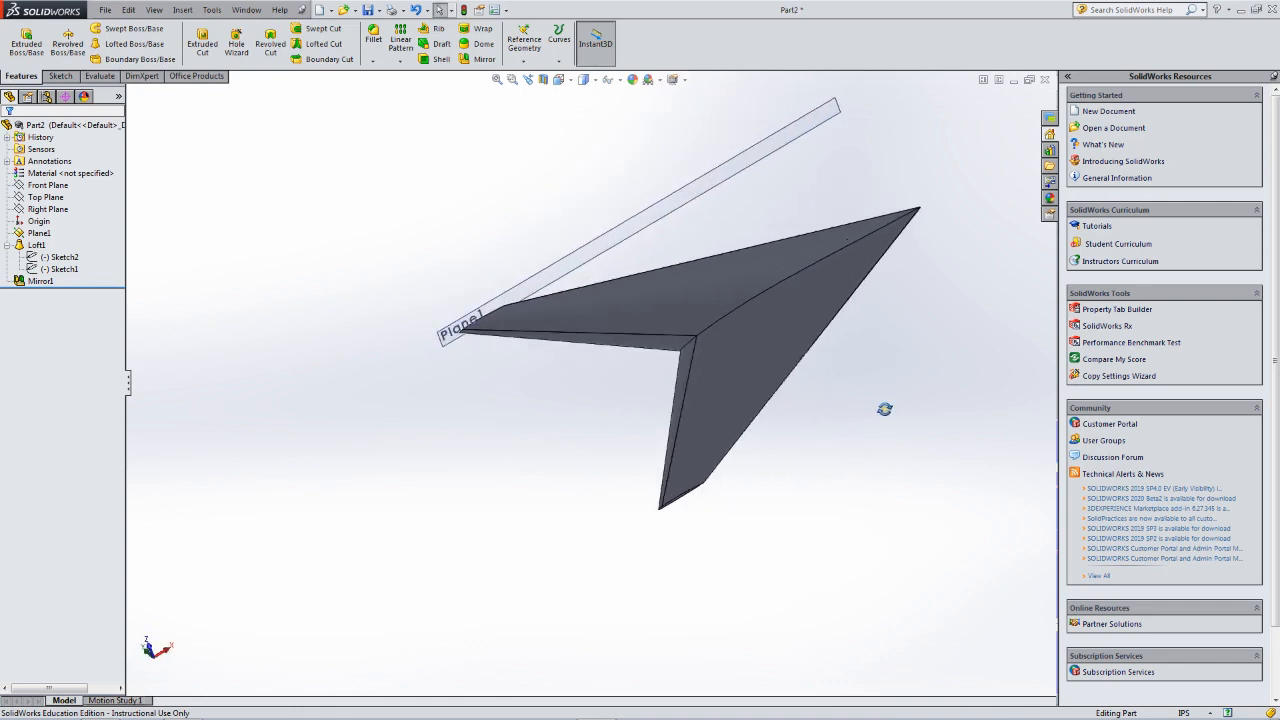
right_click(66, 258)
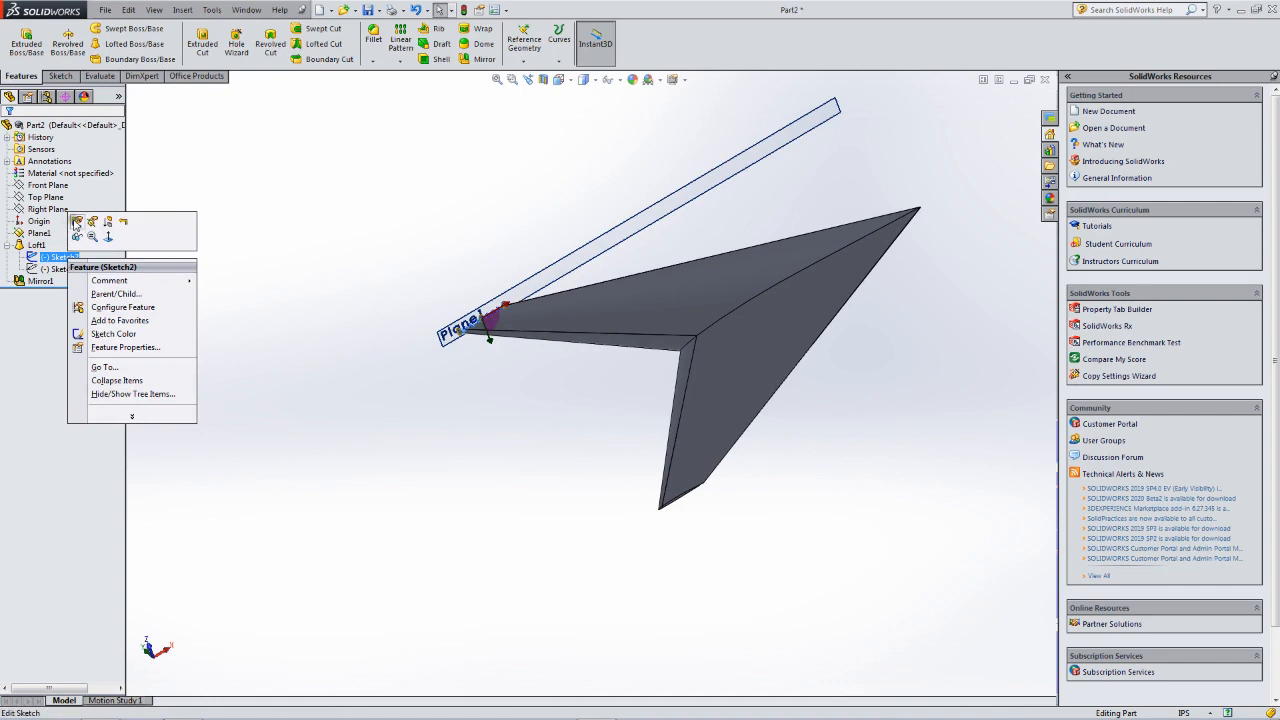
click(77, 221)
drag(387, 249, 615, 390)
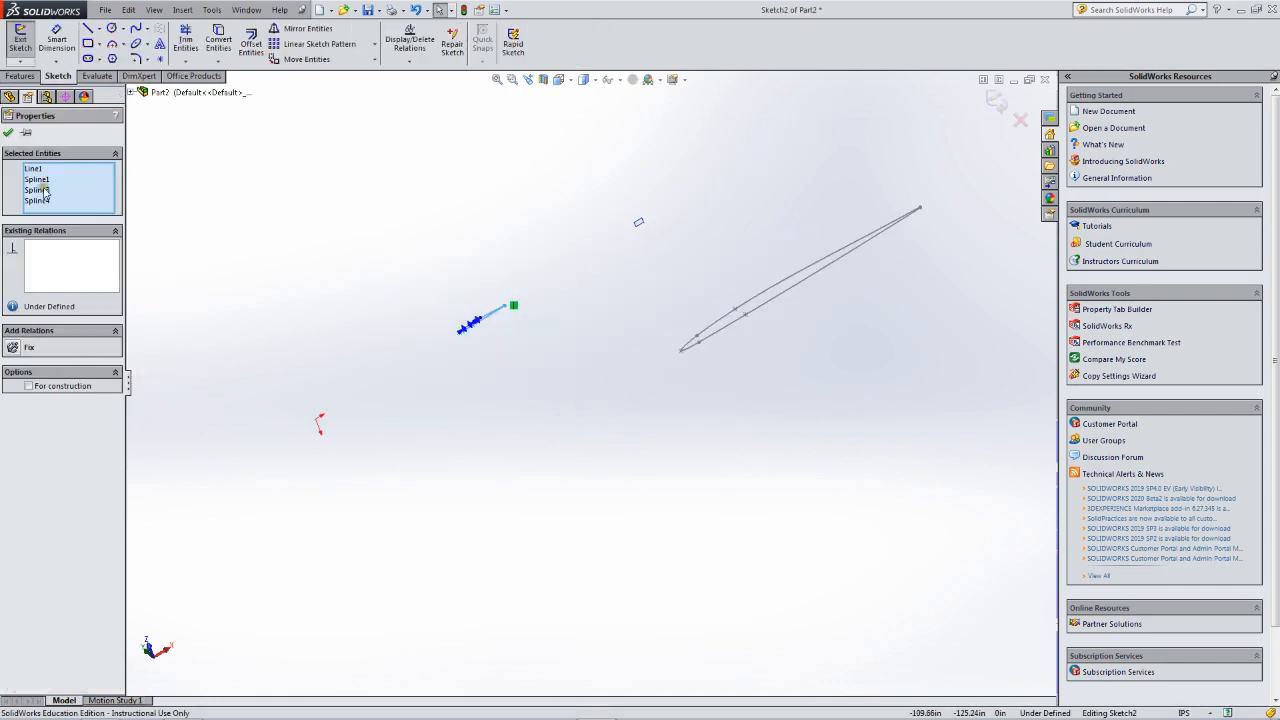
click(318, 59)
text(20)
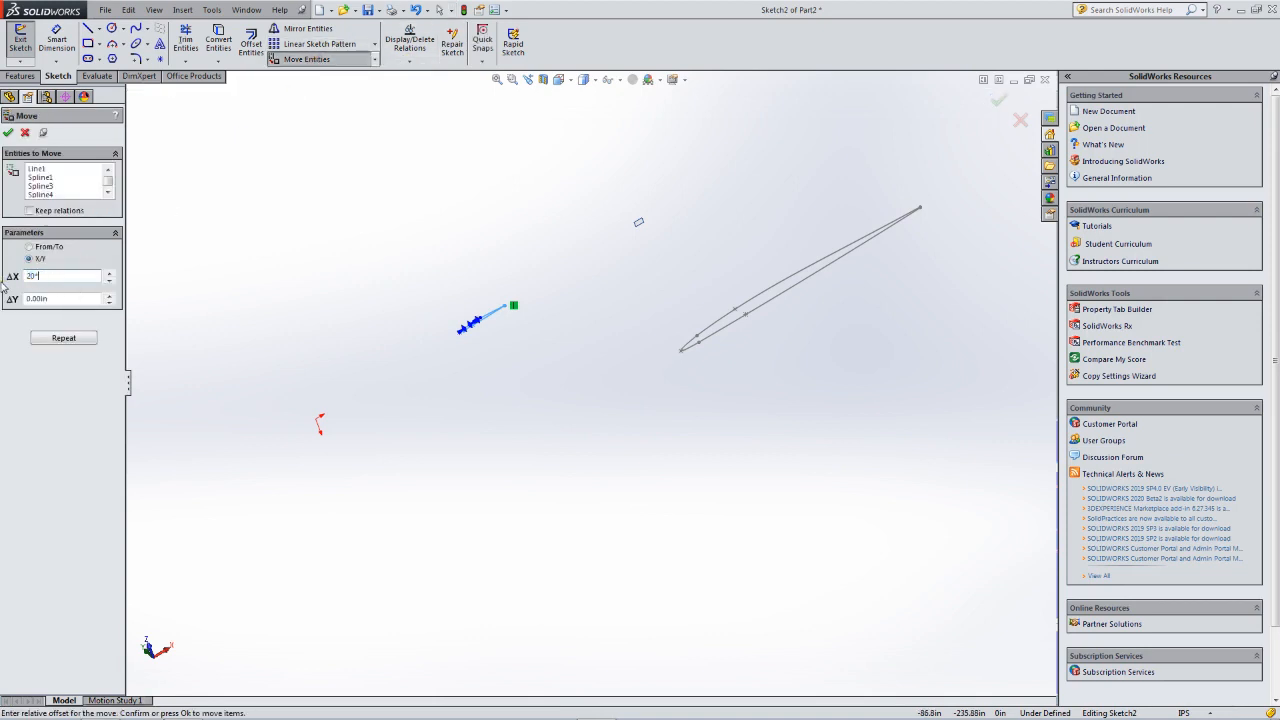
text(*12)
key(Return)
click(8, 133)
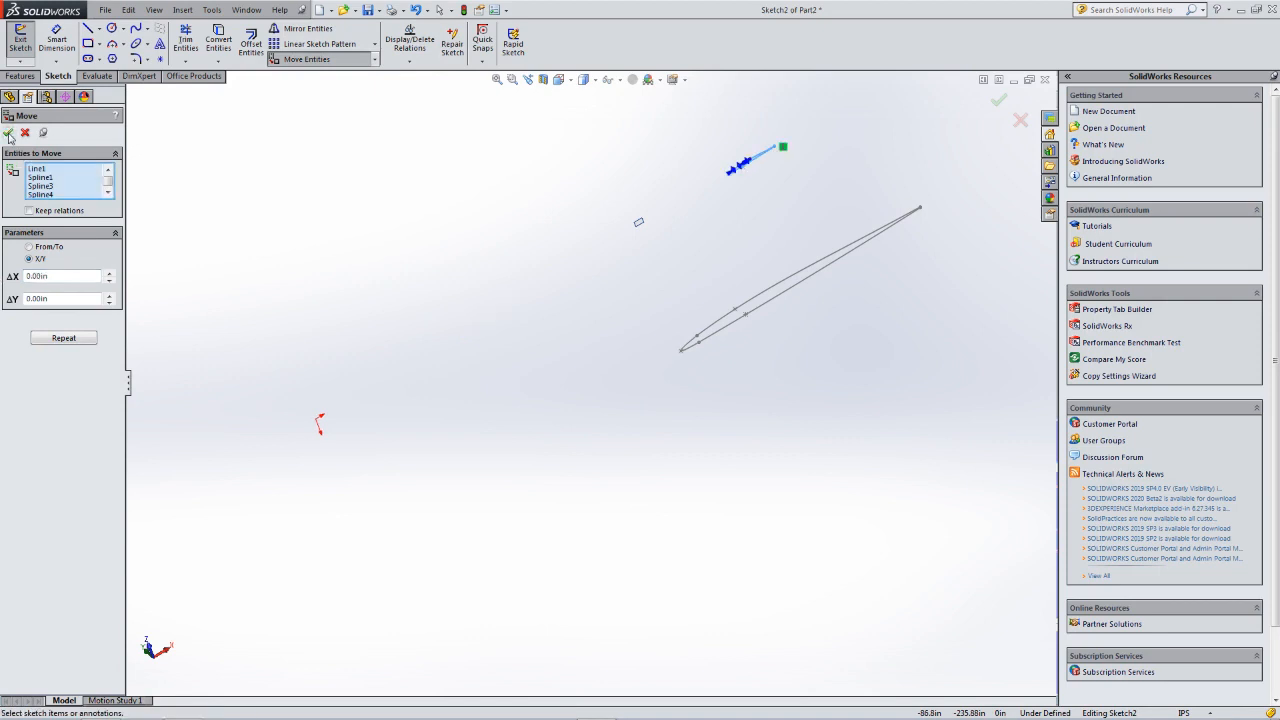
click(8, 133)
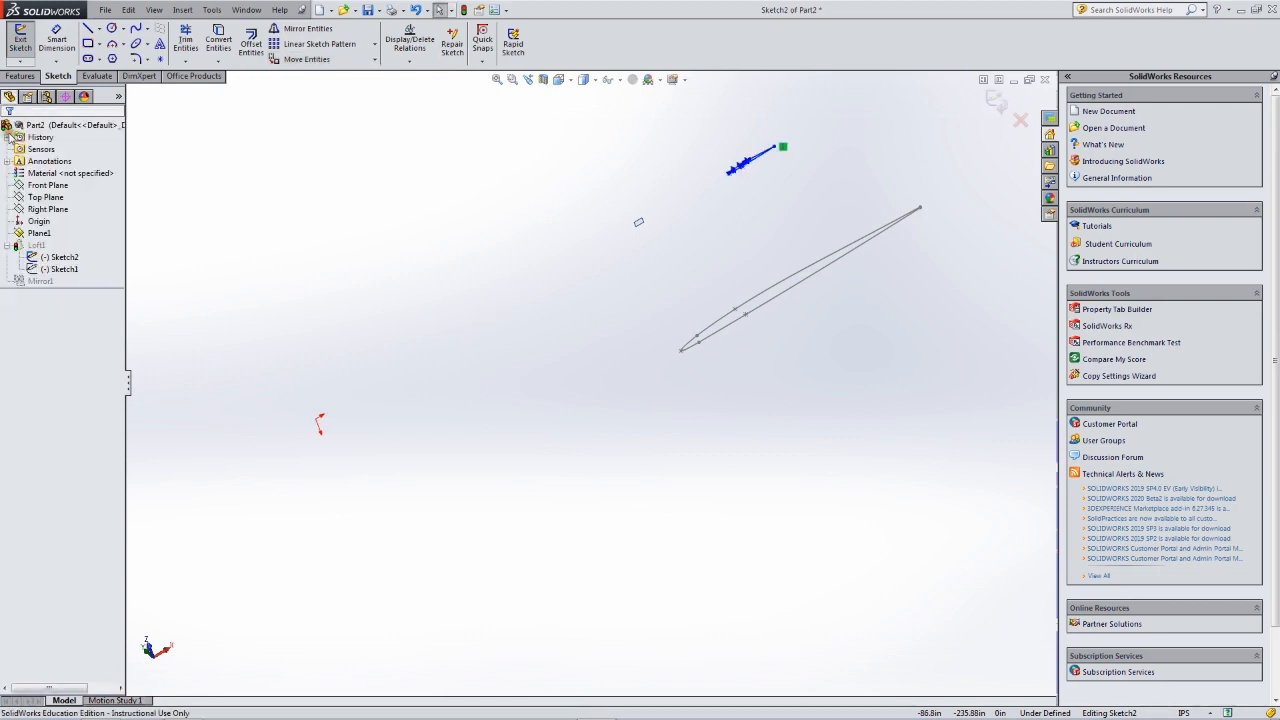
click(20, 40)
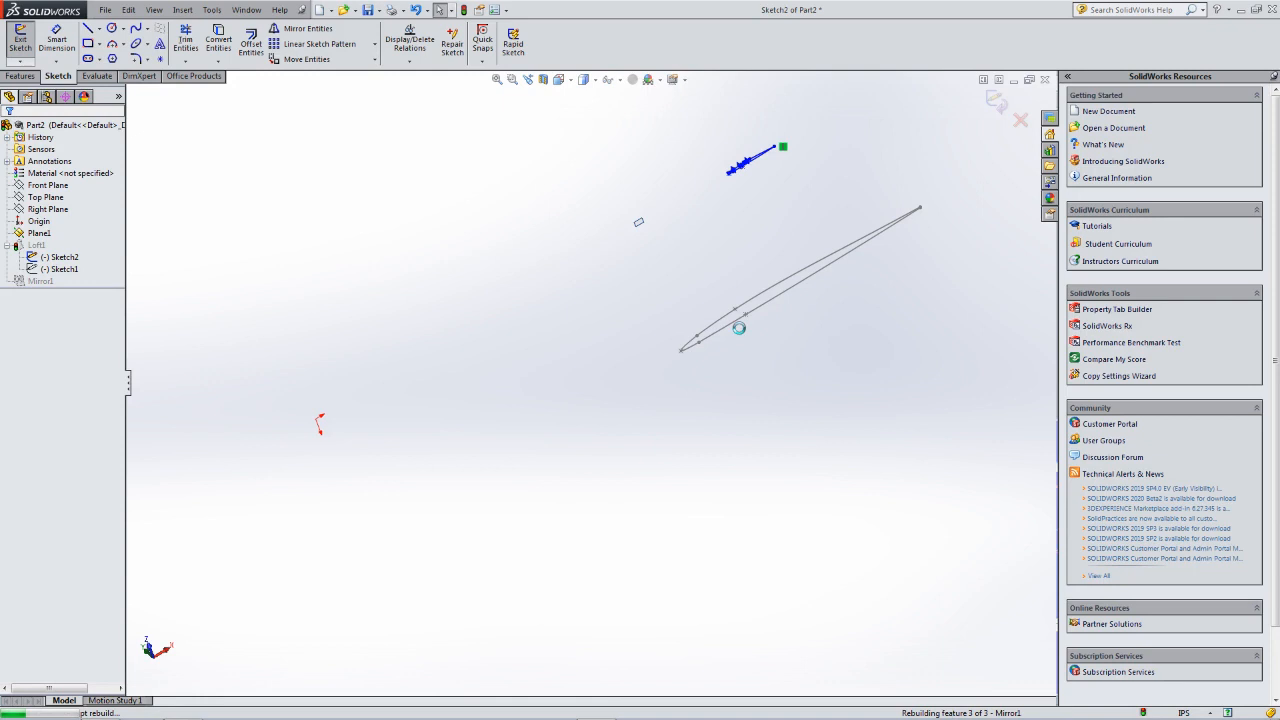
Examine the shape of the relocated wing from several angles, including its leading edge and root.
middle_drag(741, 333, 789, 323)
scroll(794, 314, up, 3)
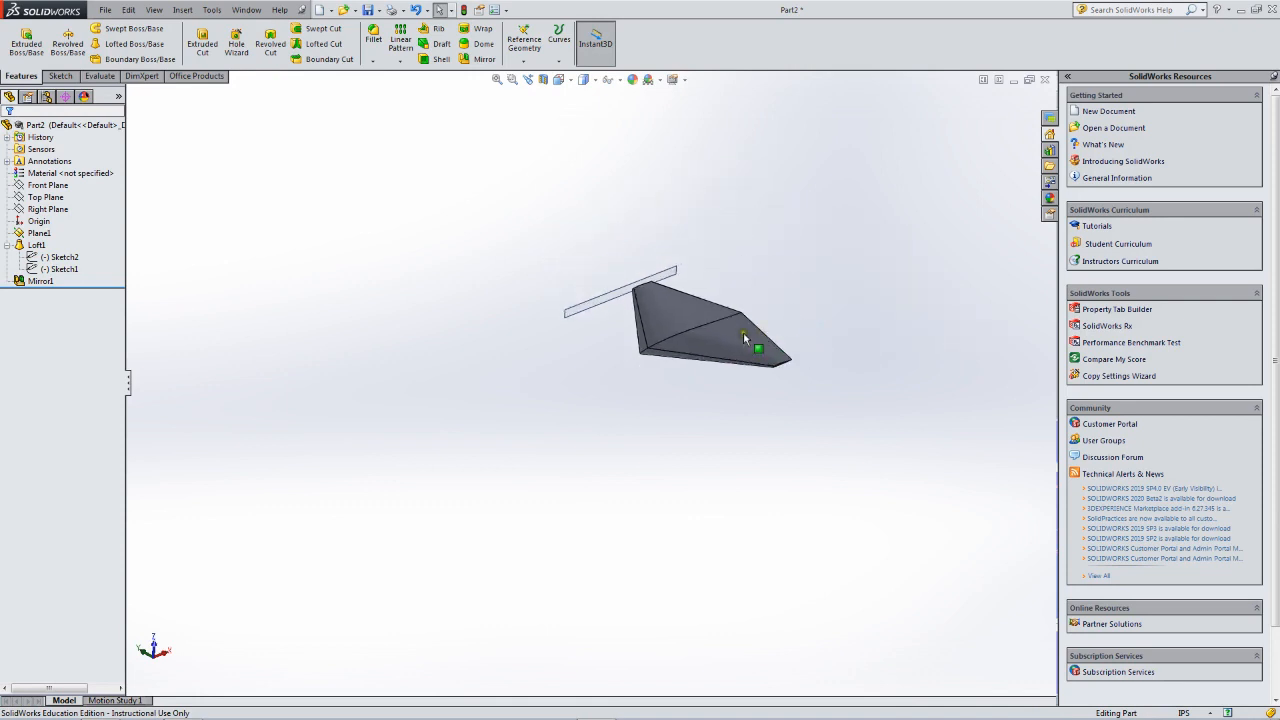
scroll(795, 305, down, 2)
scroll(552, 358, down, 2)
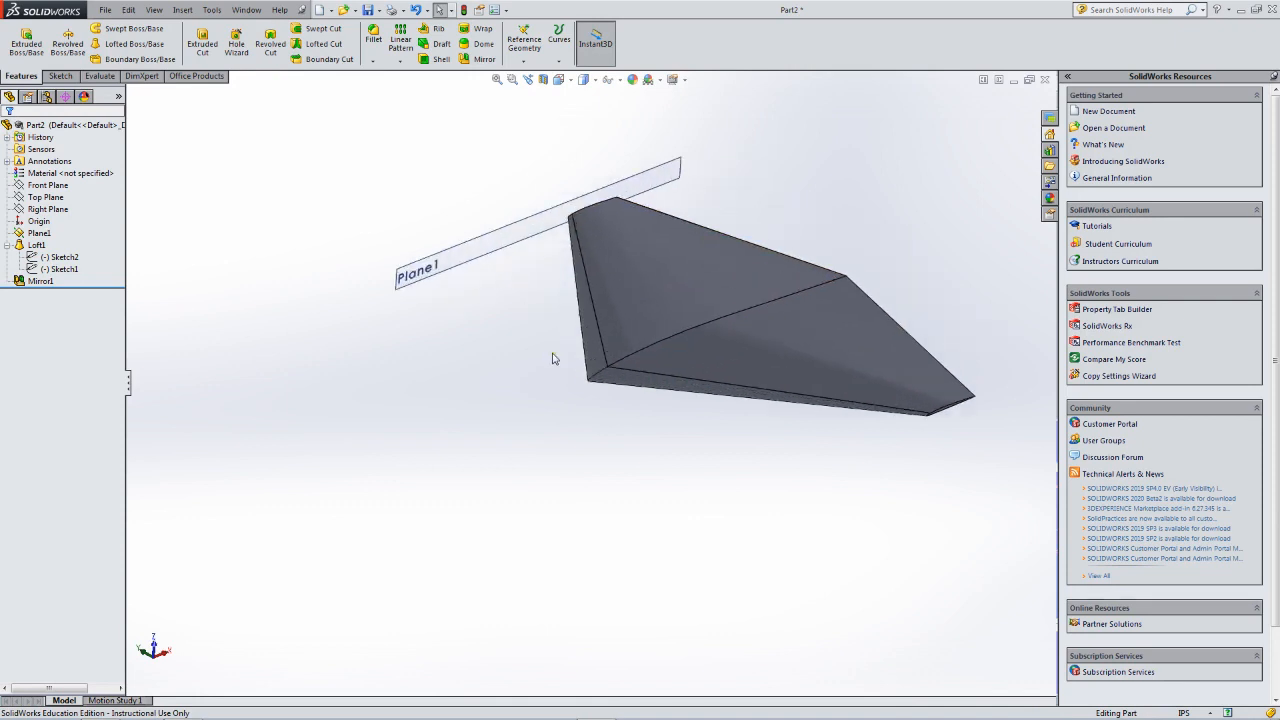
middle_drag(567, 367, 596, 353)
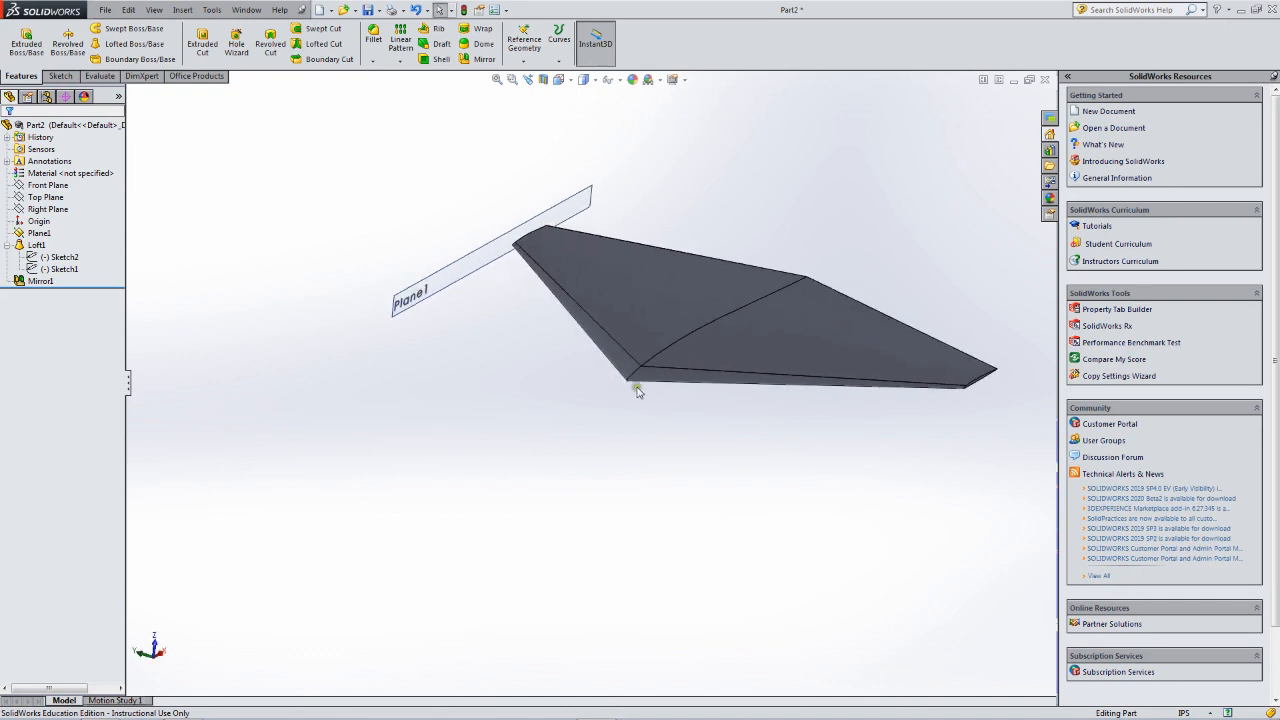
middle_drag(646, 394, 594, 353)
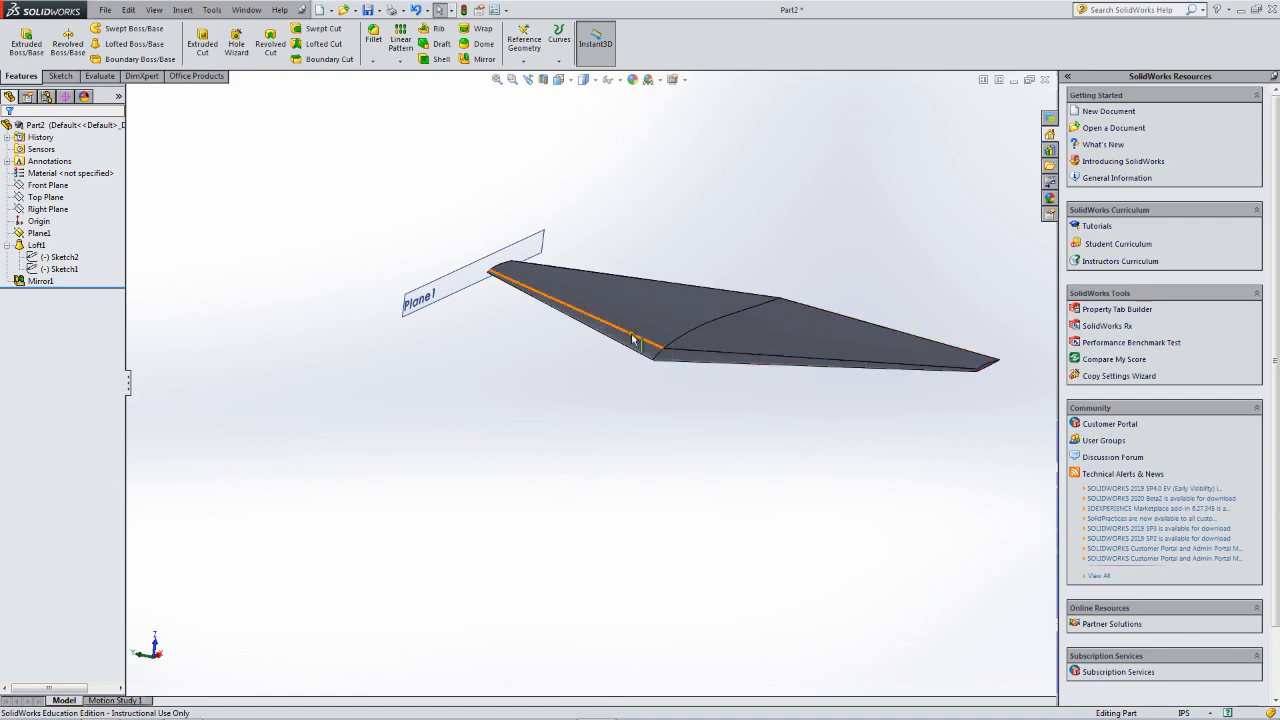
middle_drag(614, 349, 529, 343)
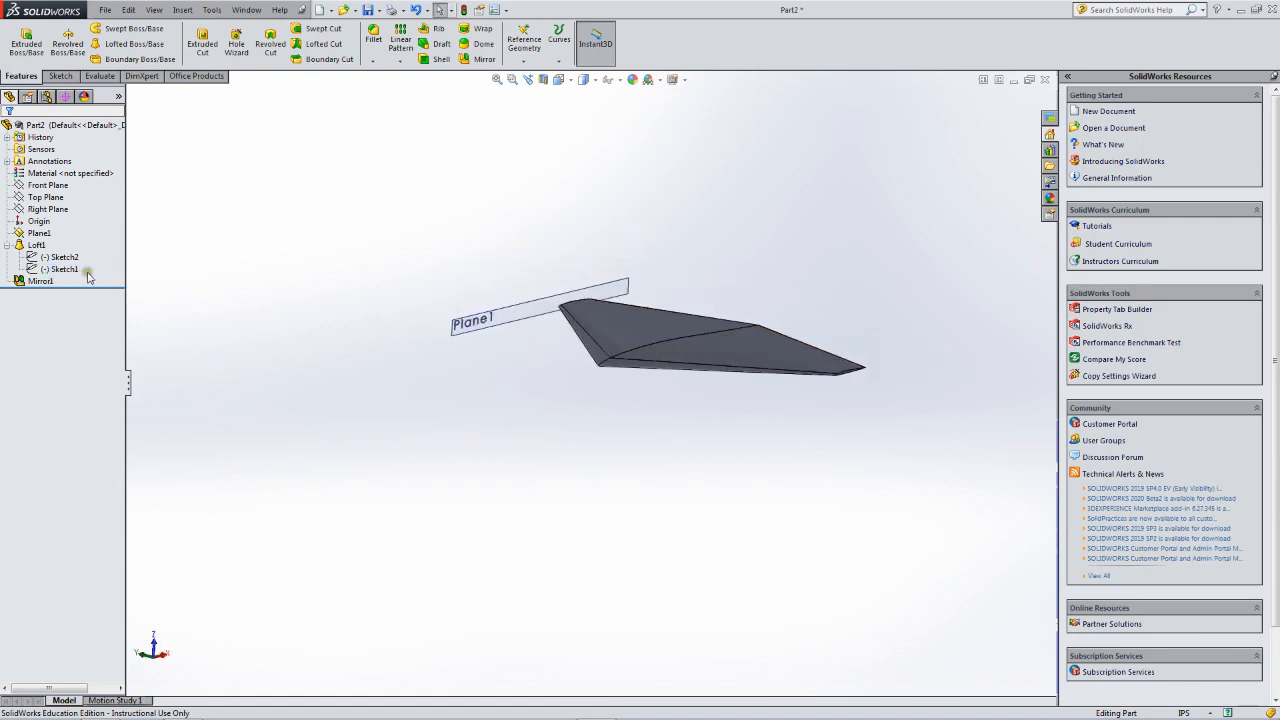
Create a reference plane parallel to the Right Plane at an offset of 23*12 (276 in).
click(40, 232)
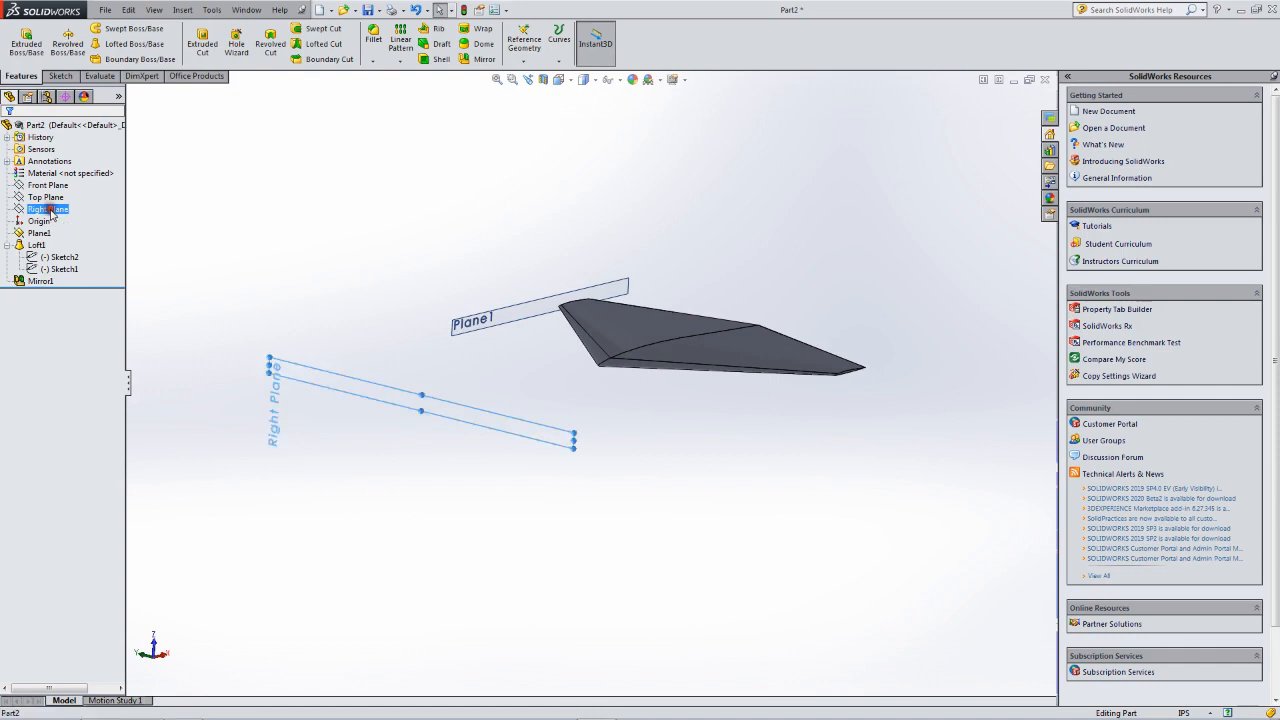
click(507, 334)
click(45, 209)
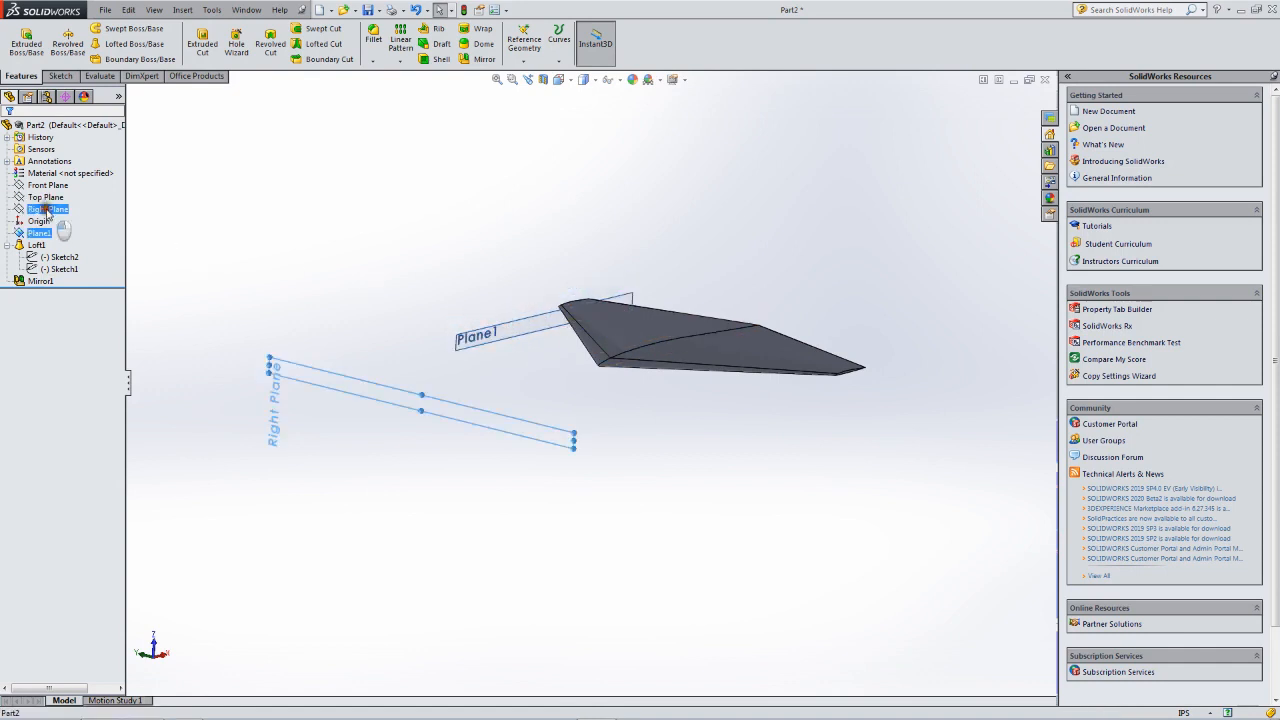
middle_drag(361, 253, 348, 282)
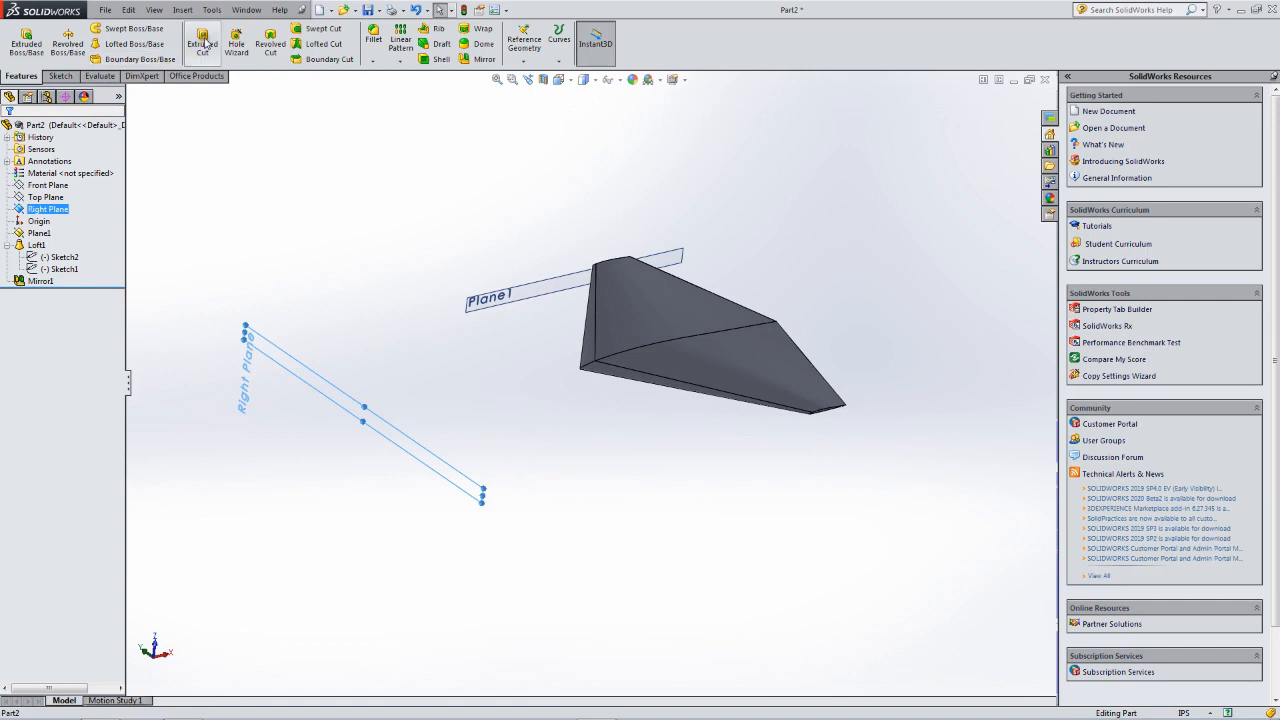
click(182, 9)
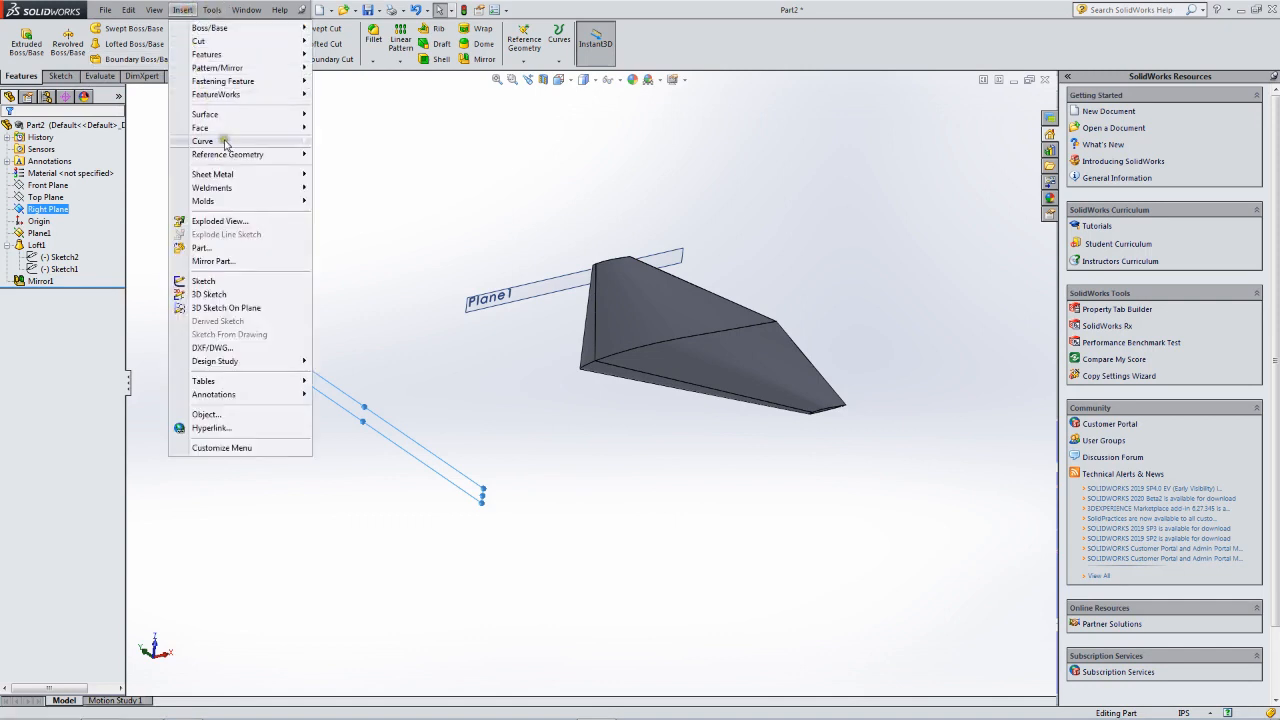
mouse_move(214, 154)
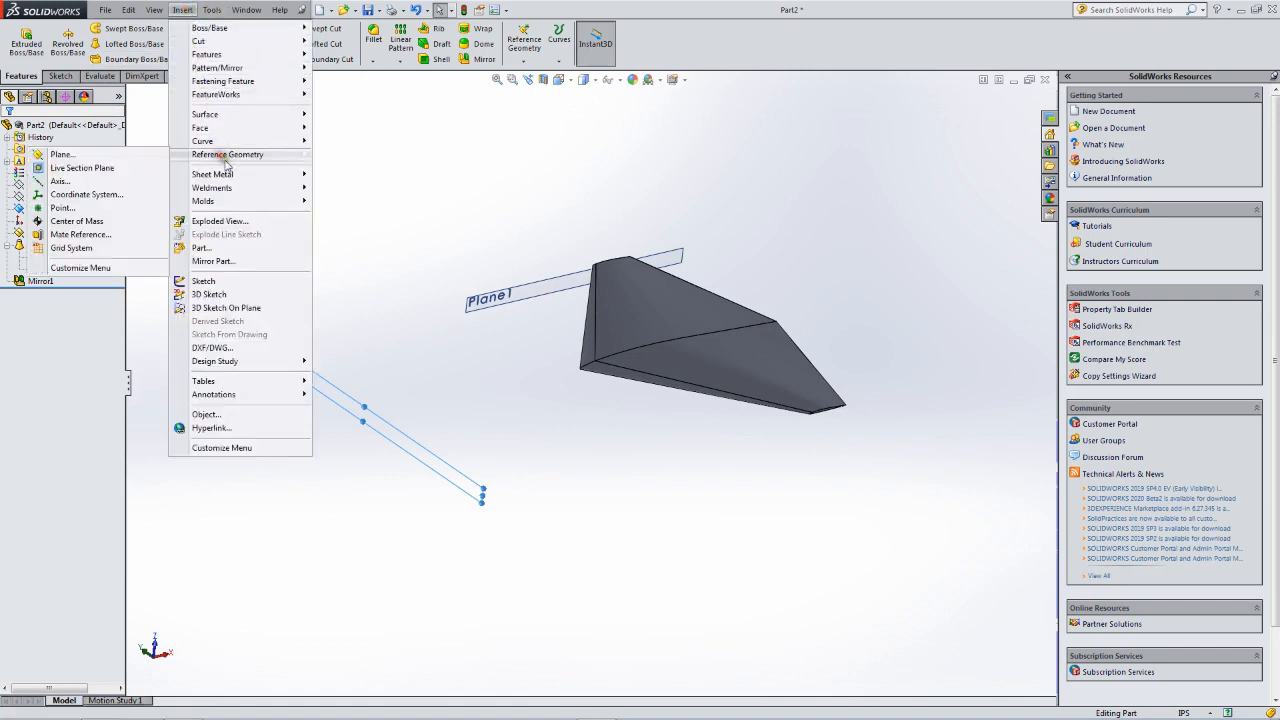
click(62, 155)
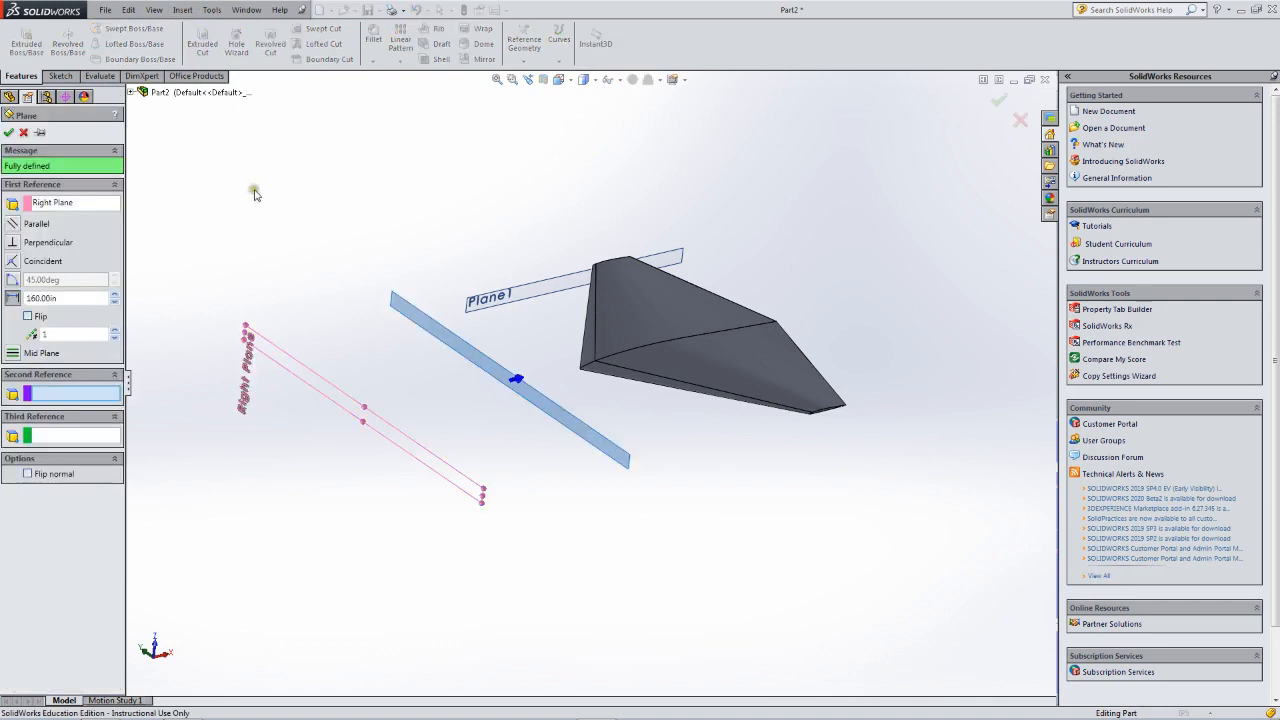
double_click(63, 298)
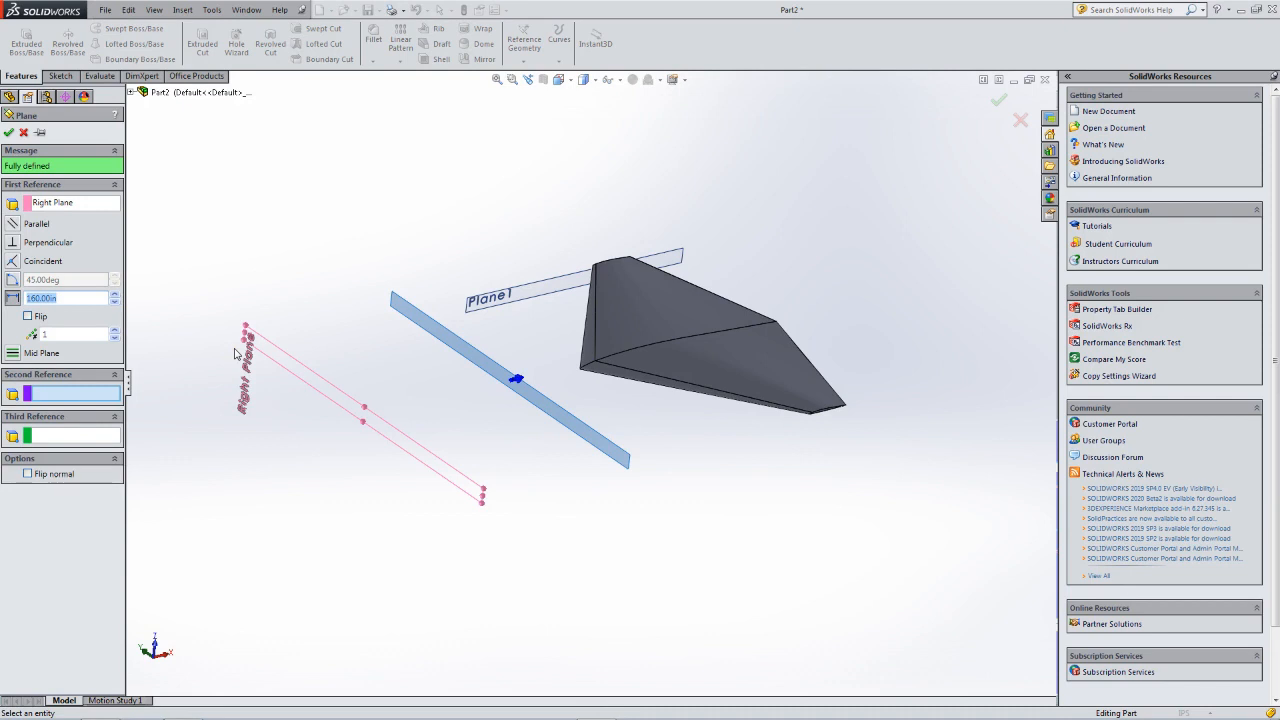
text(23*12)
key(Return)
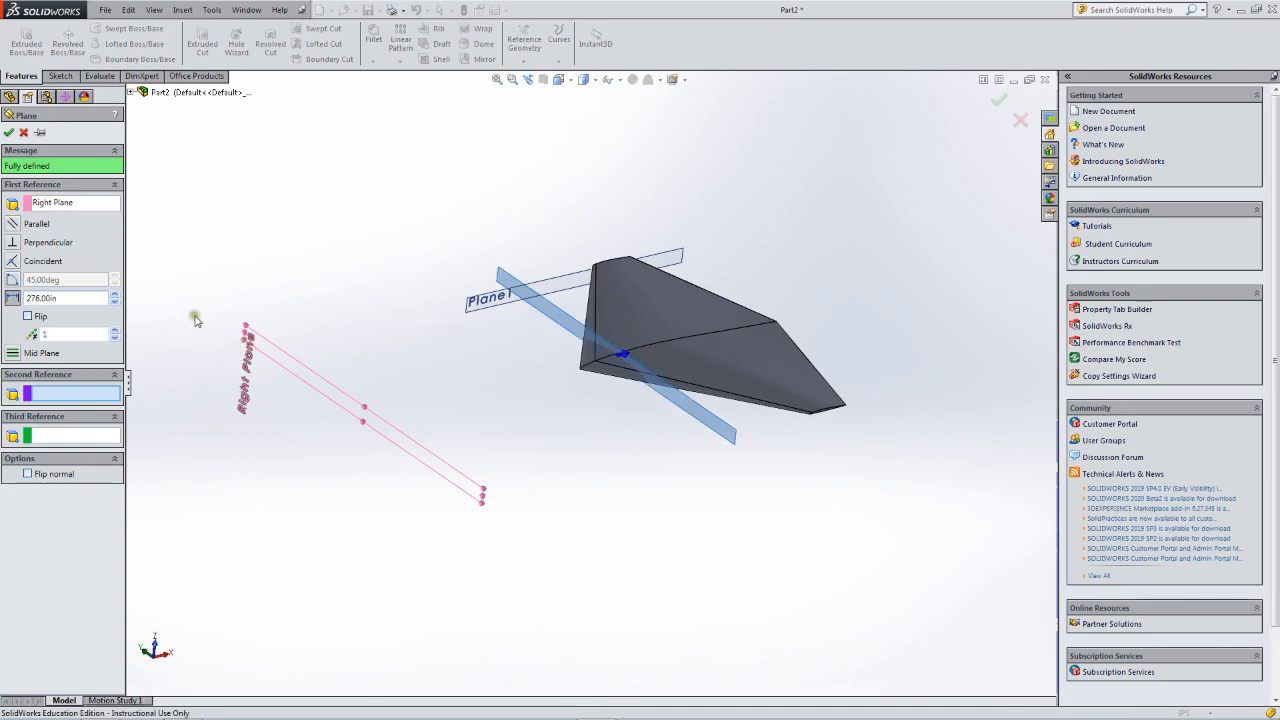
click(9, 132)
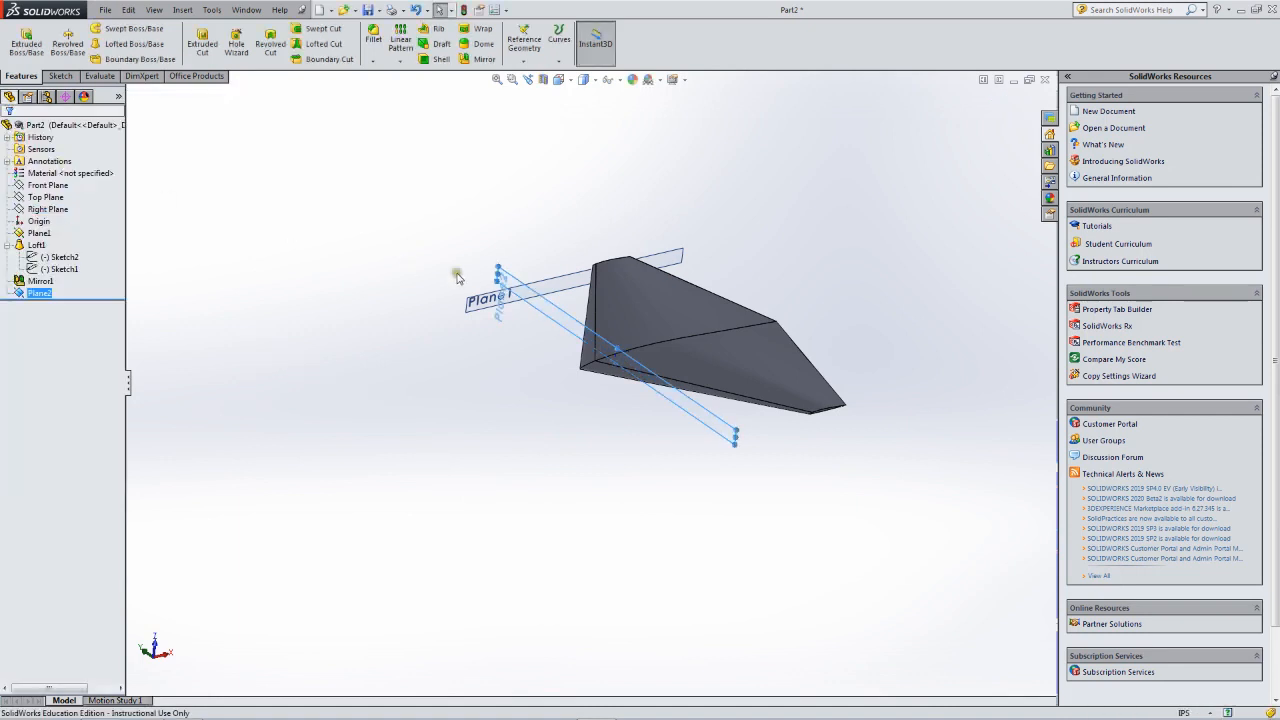
On the 276 in offset plane, viewed from the left, start a sketch with a line about 60 in long from the wing's centre outward along the span.
click(571, 80)
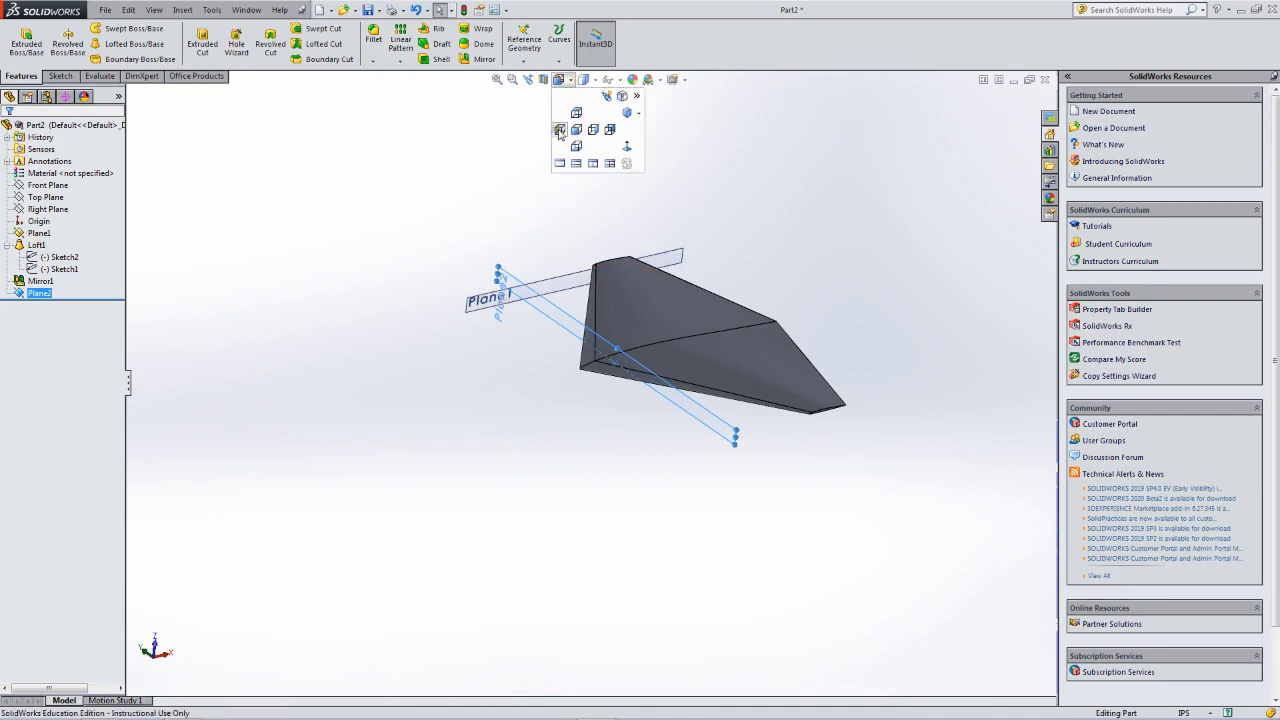
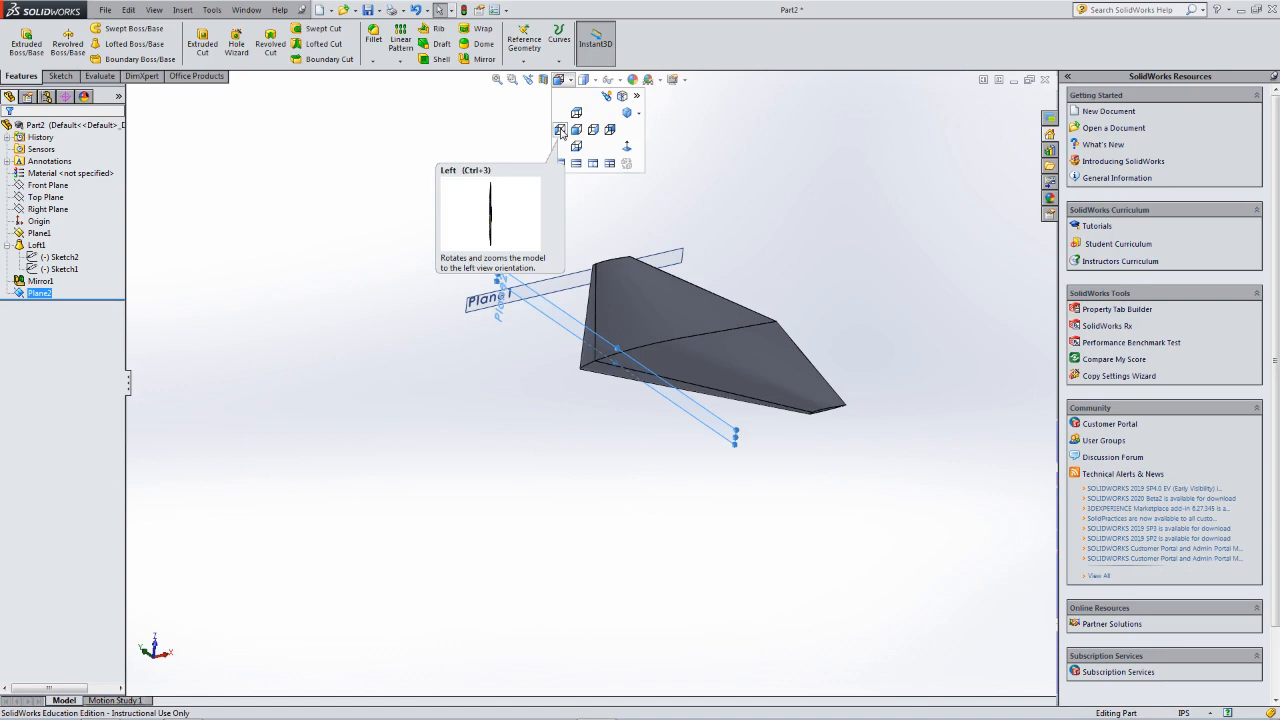
click(561, 131)
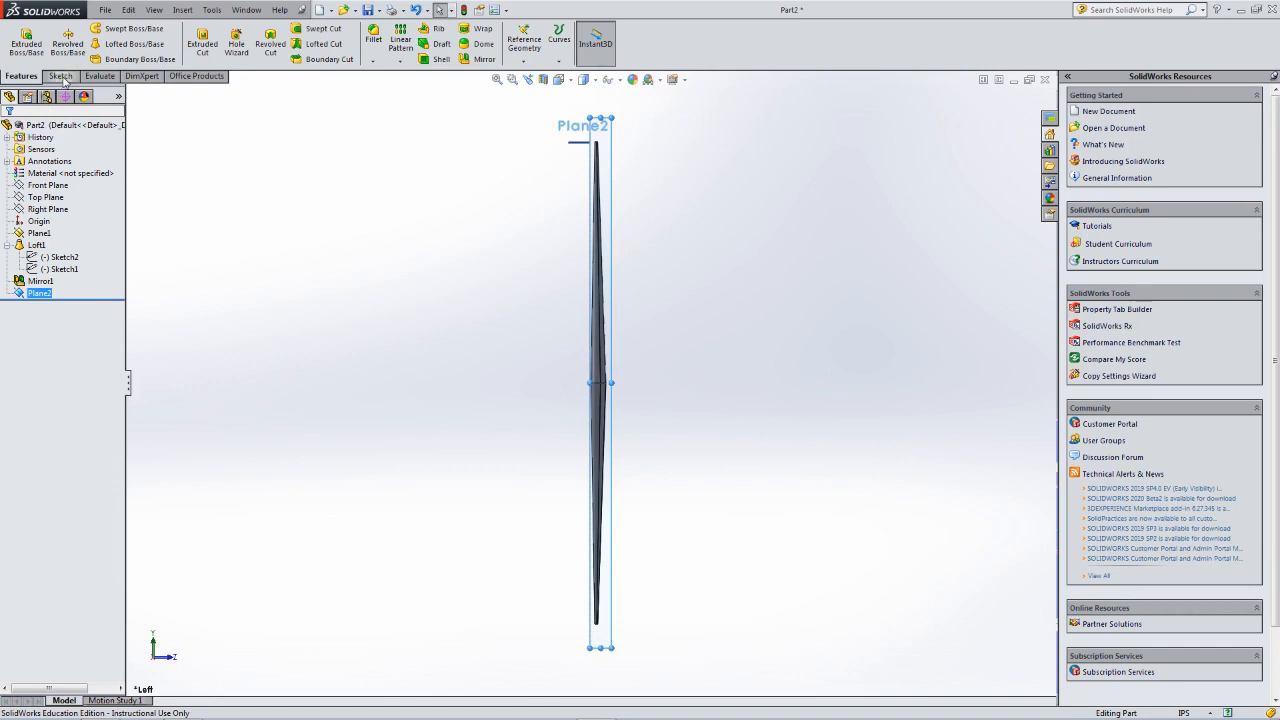
click(62, 77)
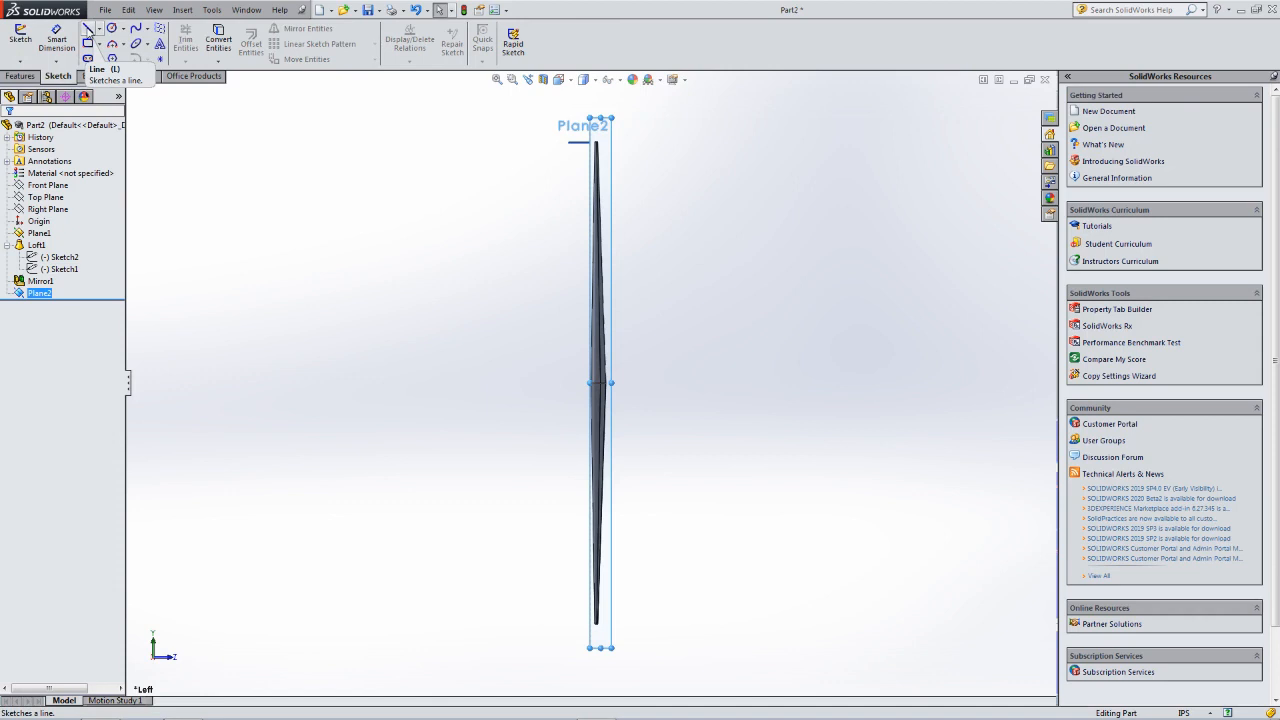
click(88, 30)
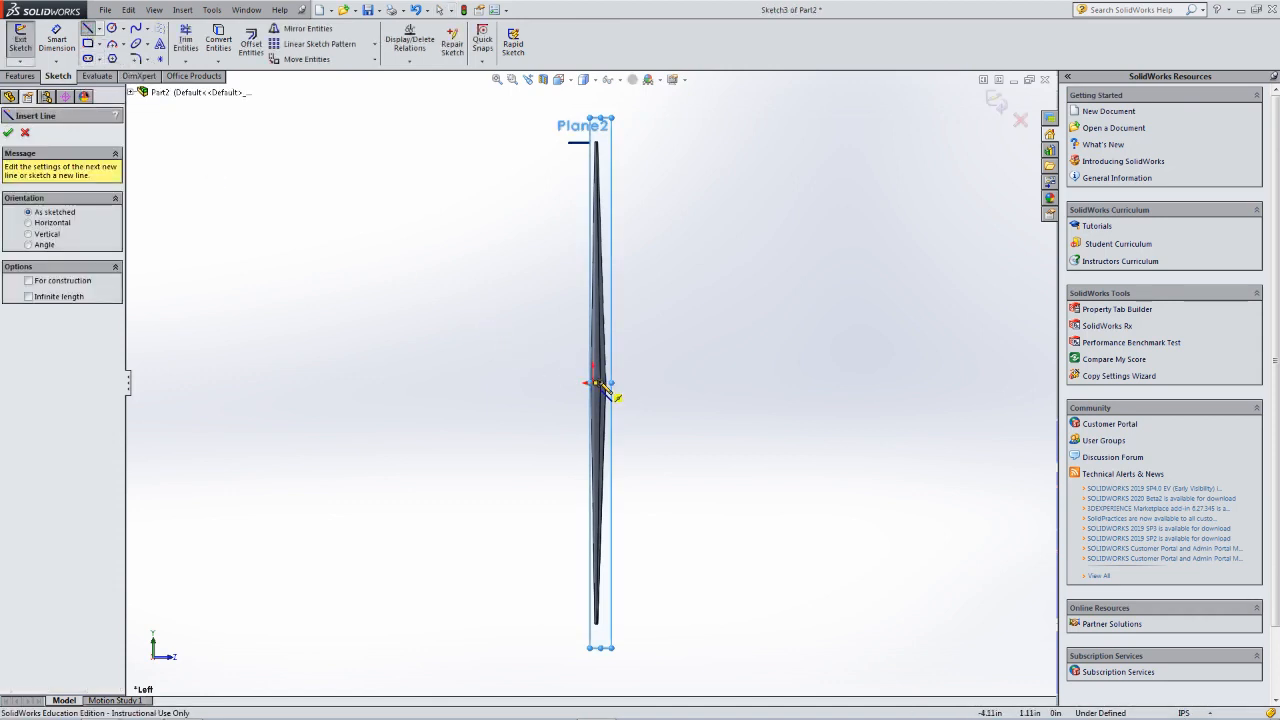
scroll(600, 384, down, 3)
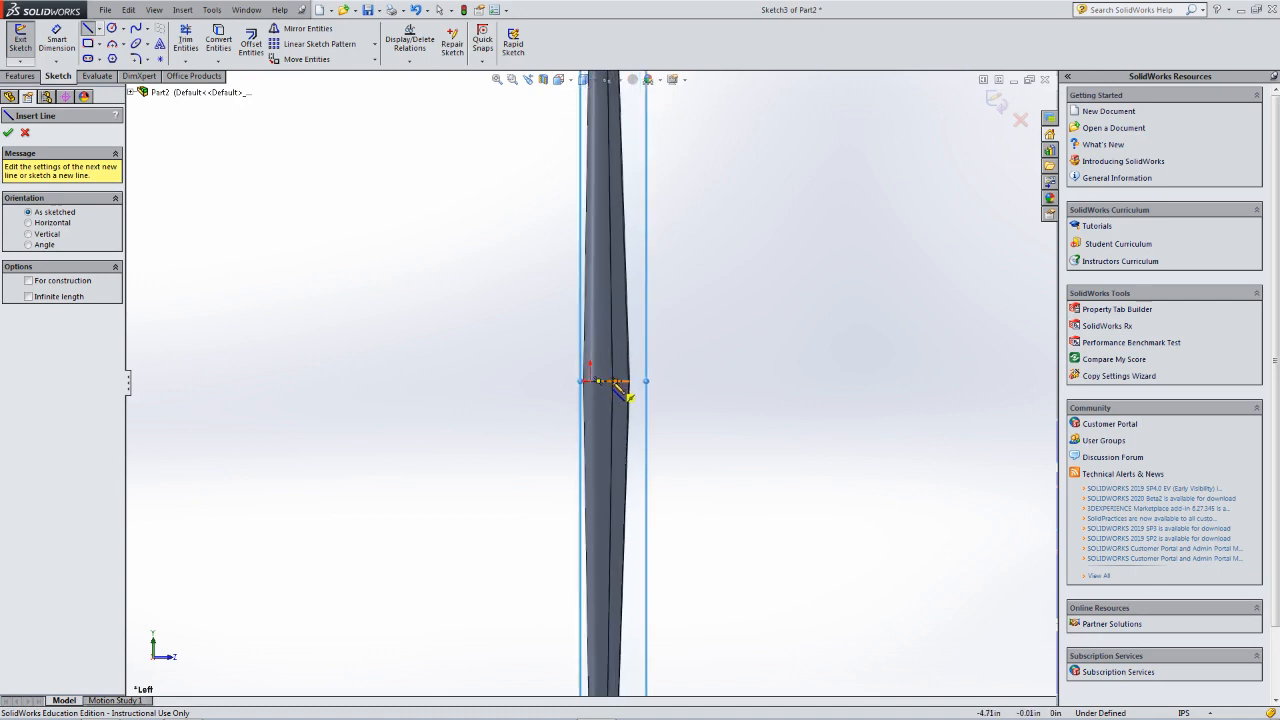
click(615, 381)
scroll(622, 316, up, 4)
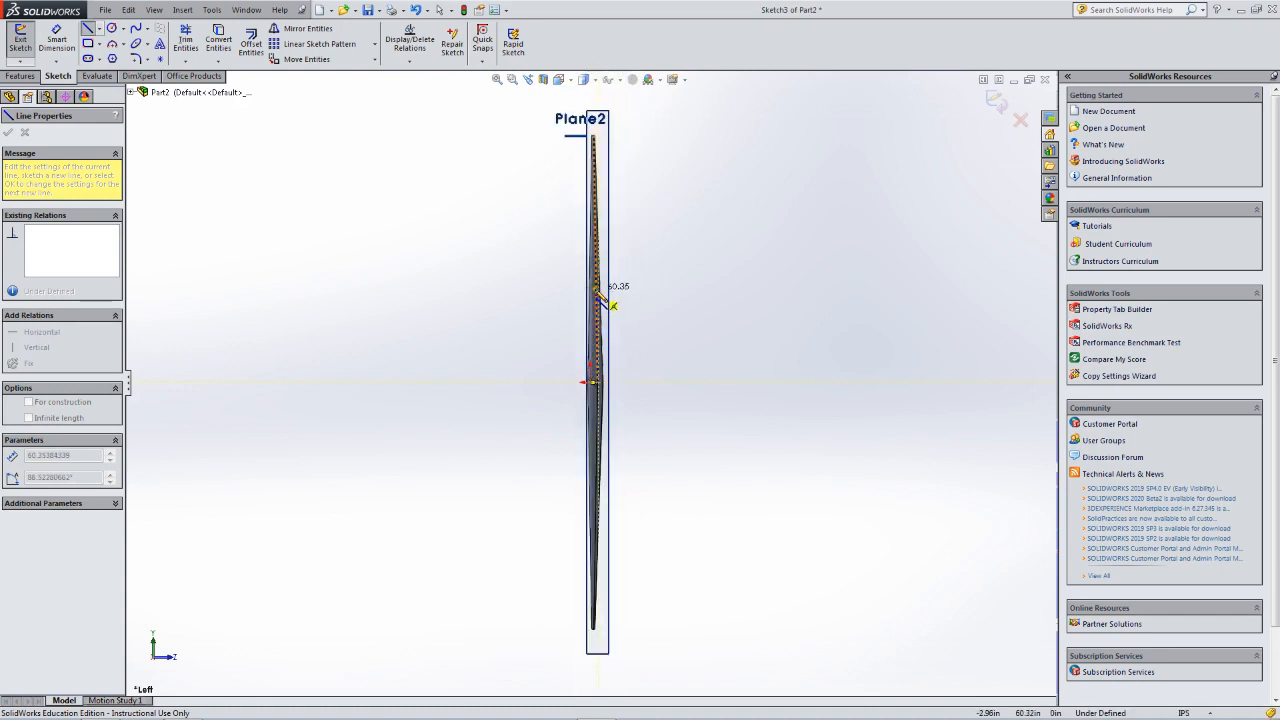
scroll(612, 304, down, 1)
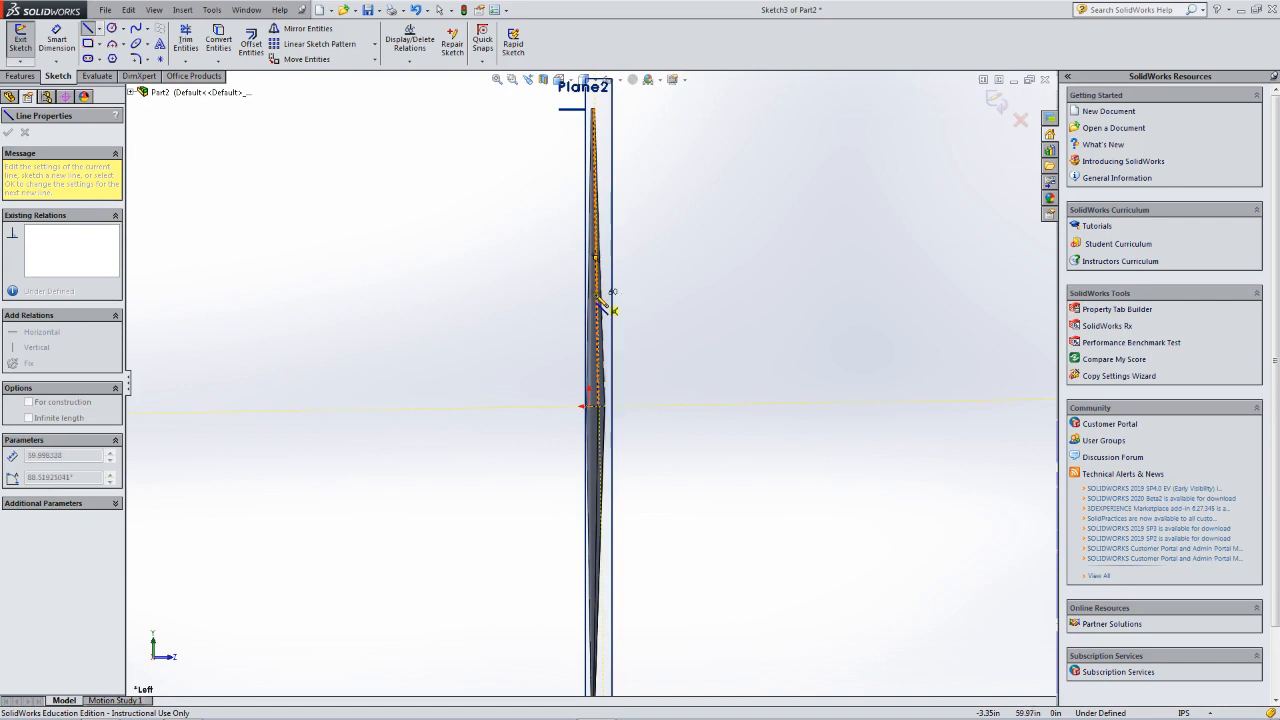
click(600, 299)
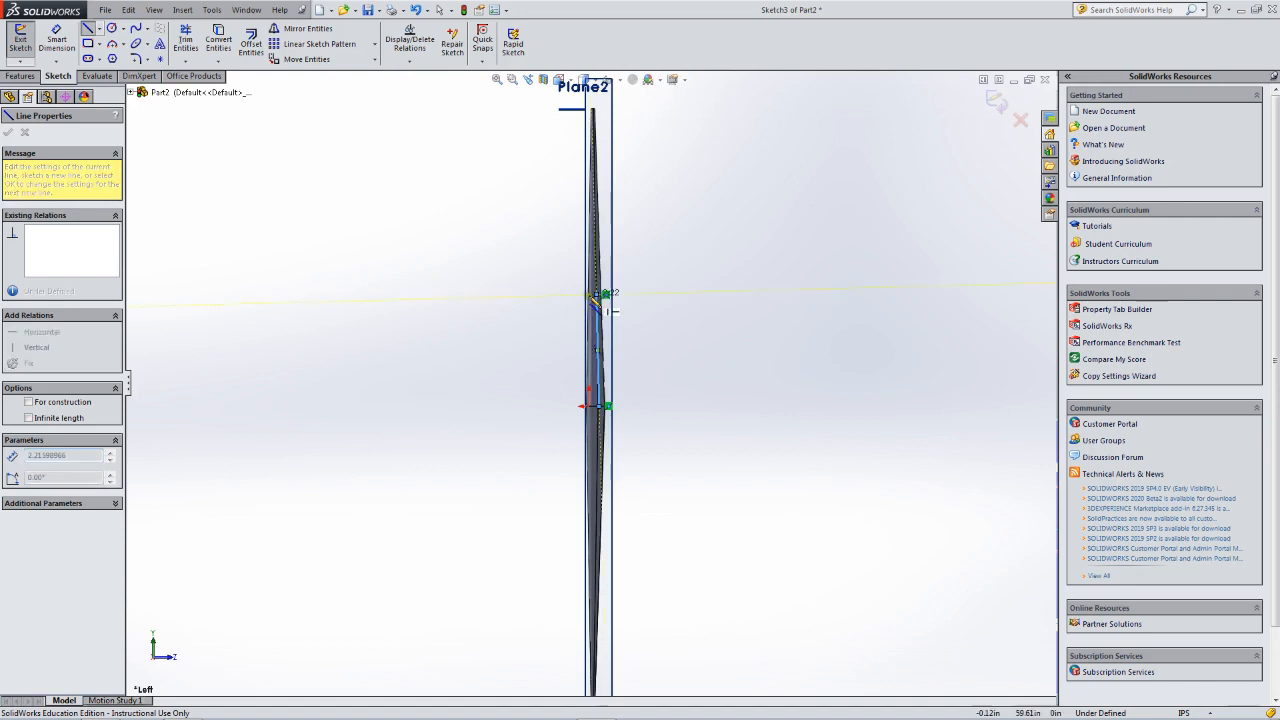
Close the half-profile with a slanted line, a vertical line, and a horizontal line about 58 in long along the wing's centreline.
click(491, 338)
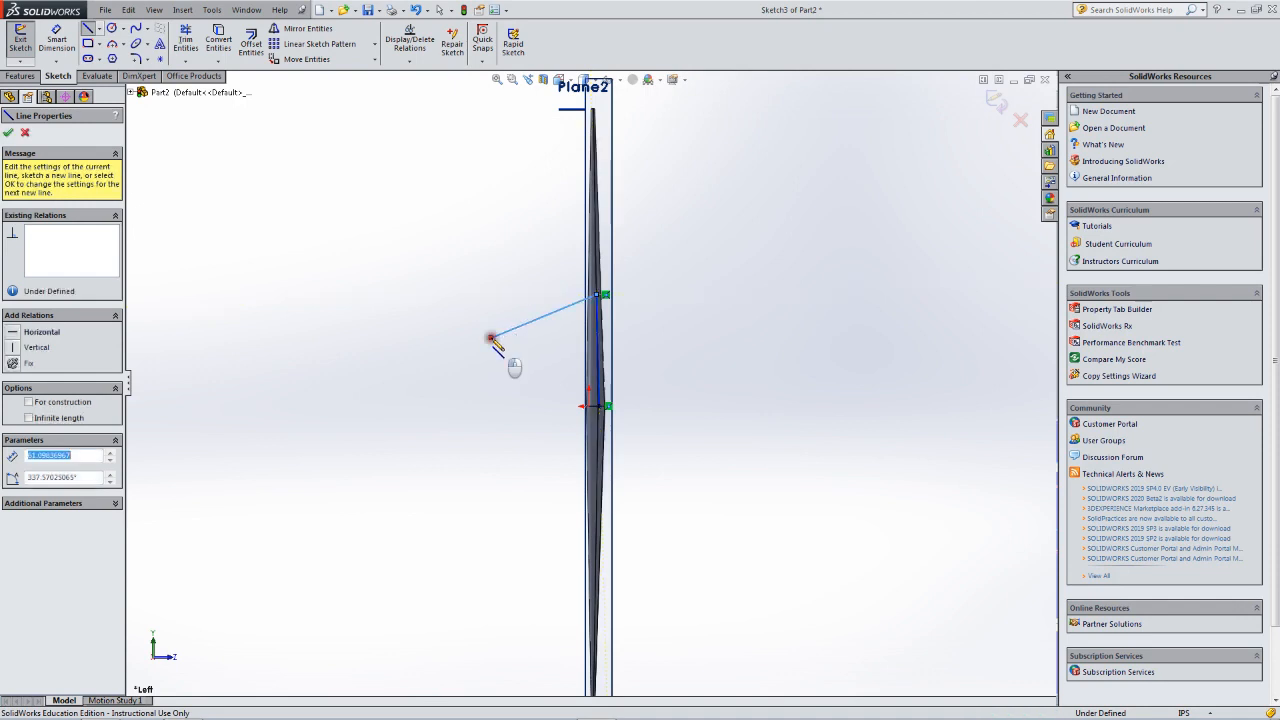
click(491, 405)
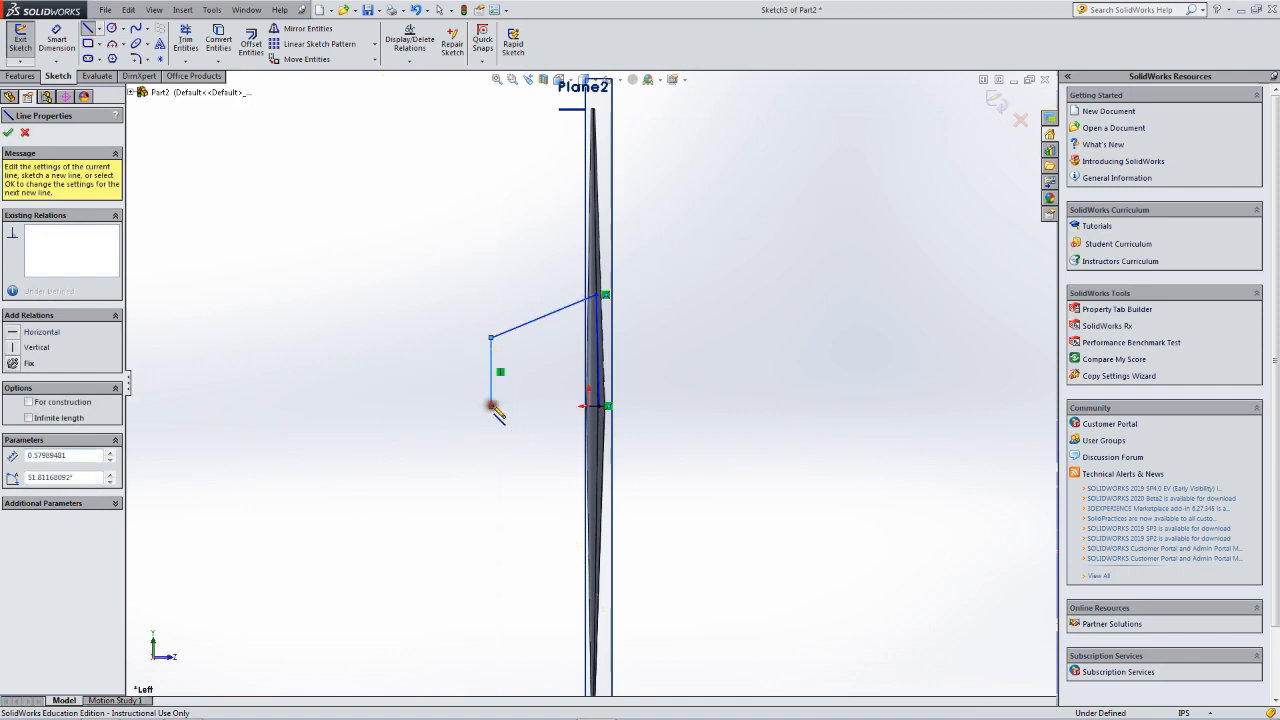
click(605, 406)
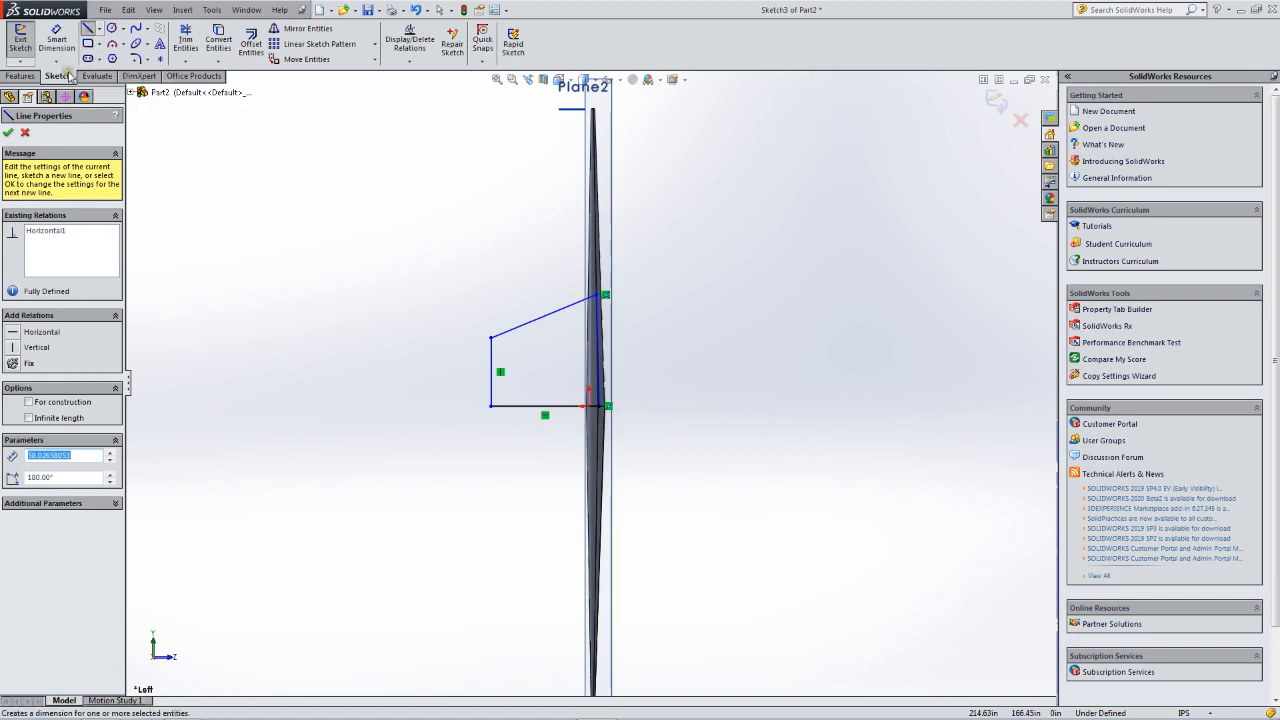
key(Escape)
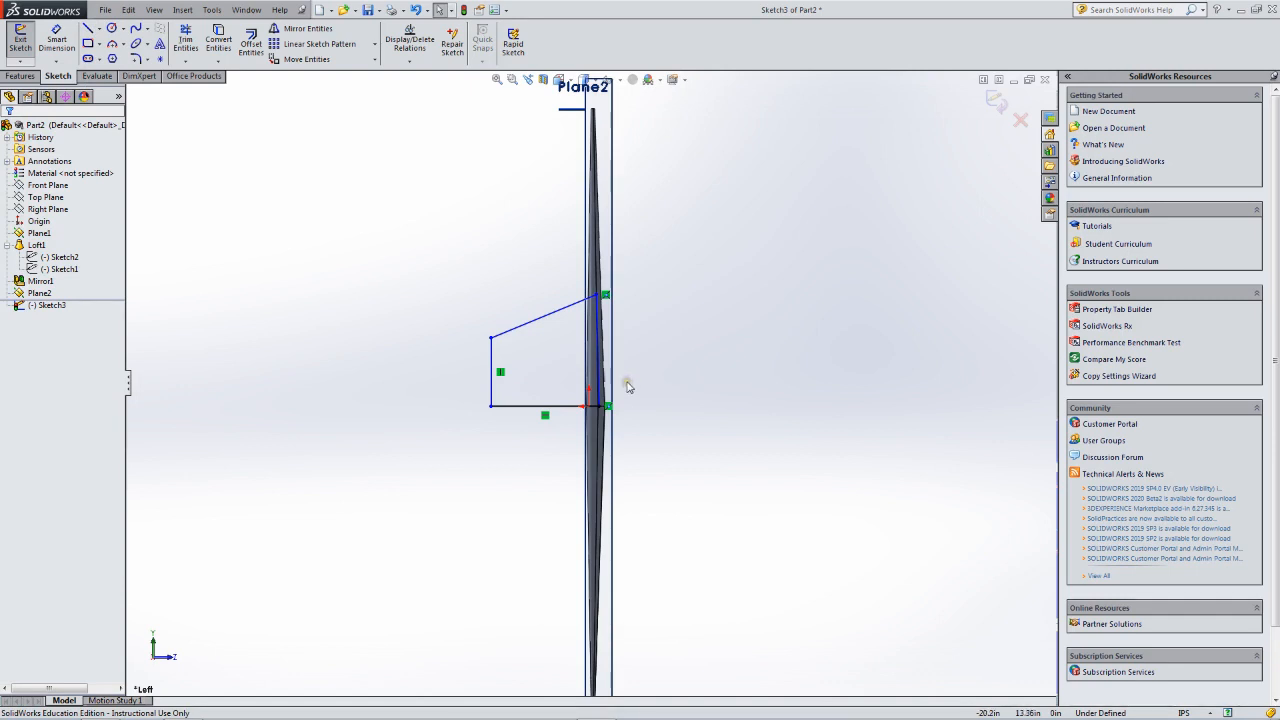
Delete the relations tying the half-profile's two wing-side corners to the wing edges, and check the centreline endpoints' coordinates.
click(696, 427)
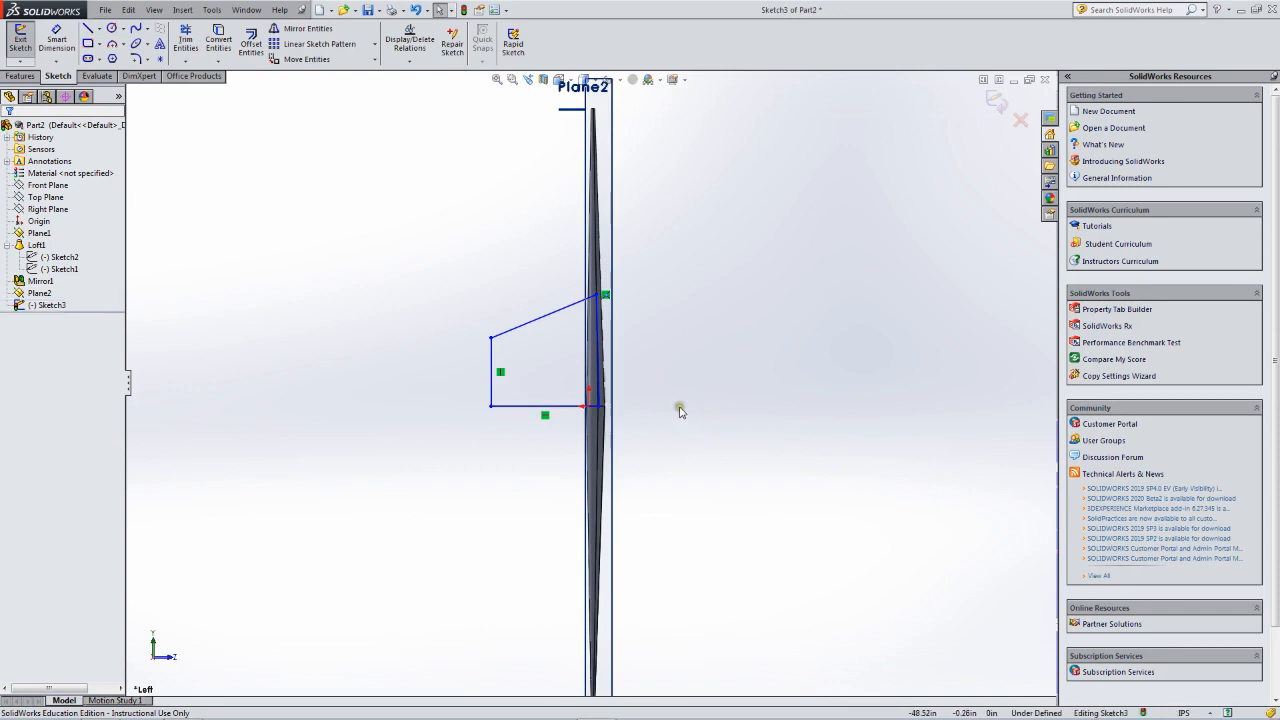
click(606, 297)
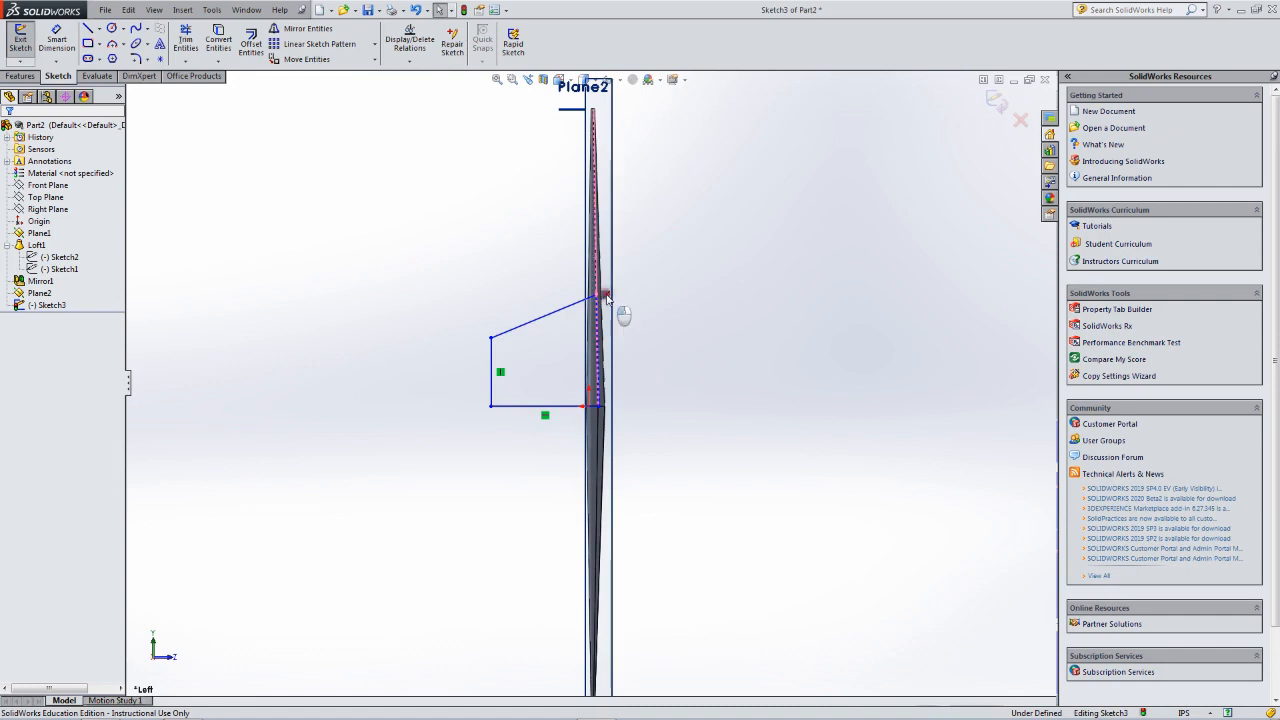
click(636, 363)
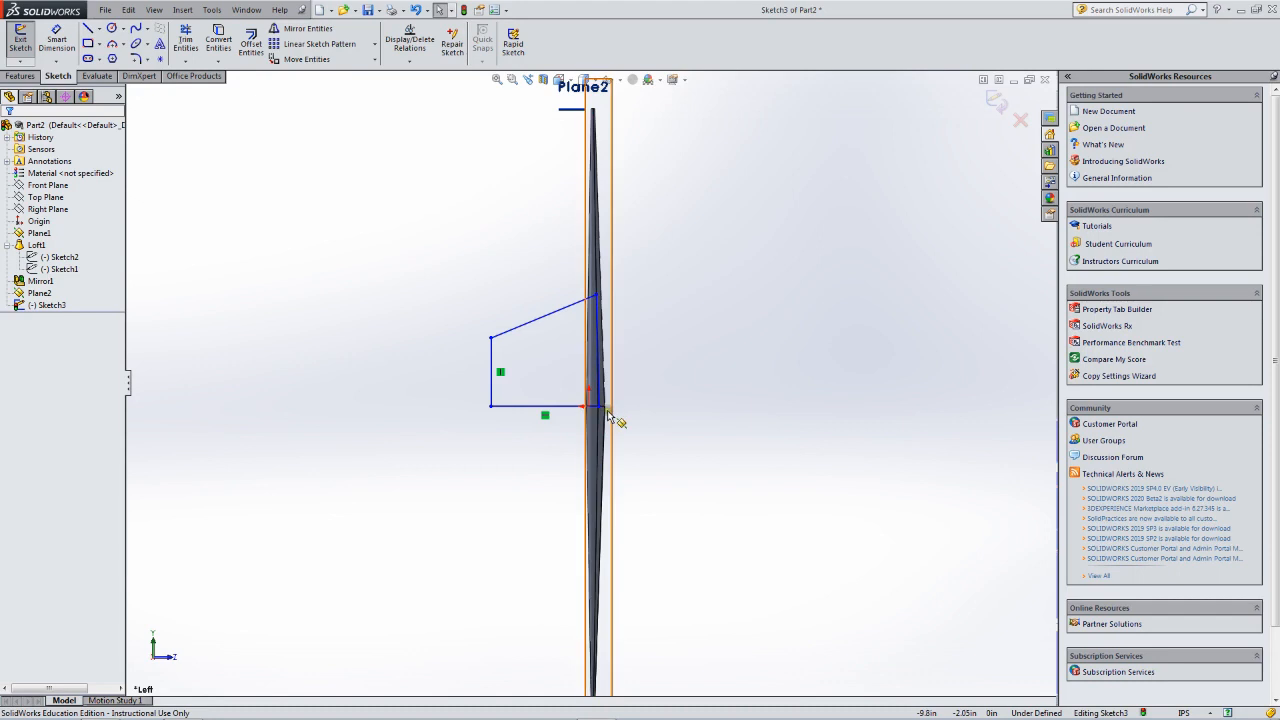
click(599, 408)
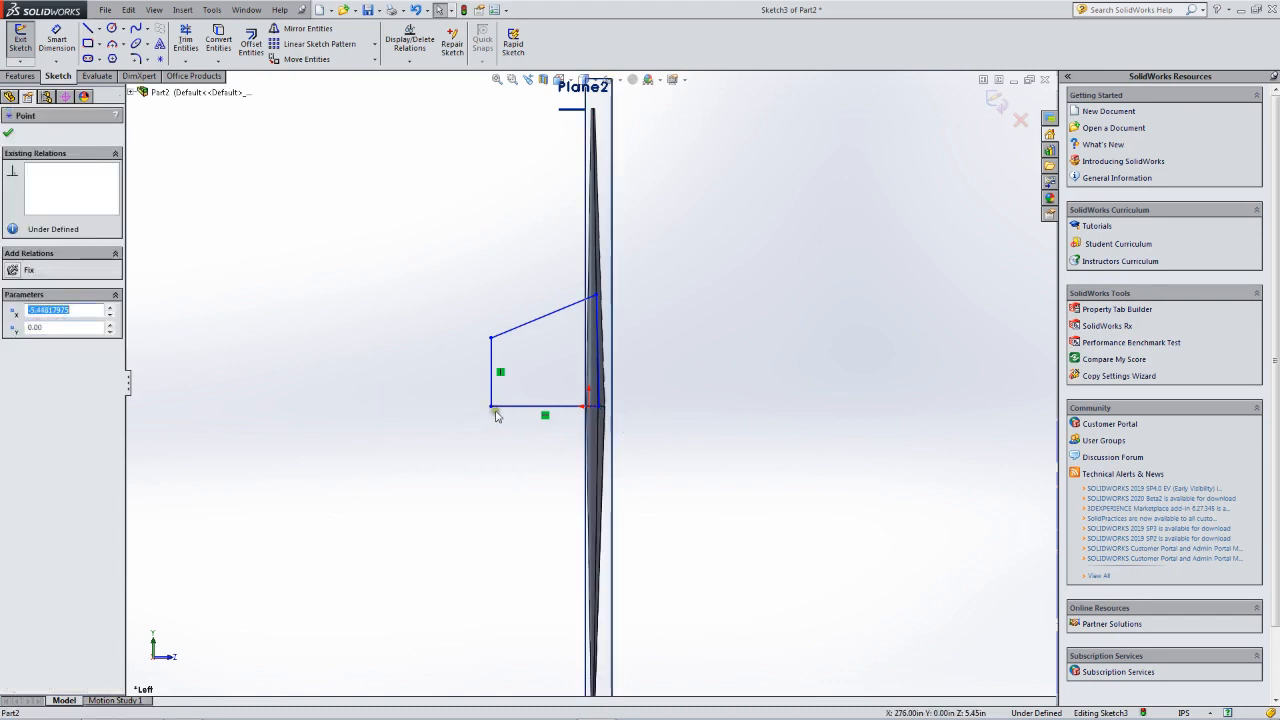
click(490, 406)
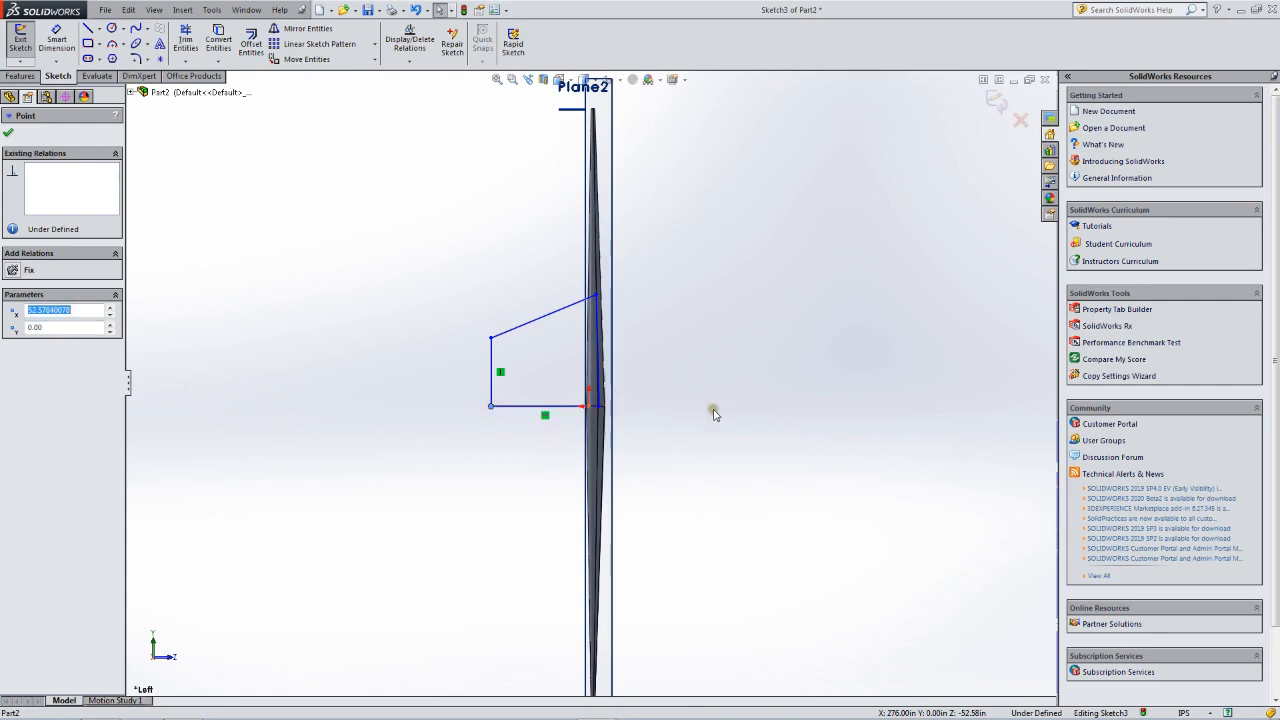
Mirror the half-profile's three outer lines about its horizontal centreline, keeping the originals.
mouse_move(338, 219)
mouse_down()
mouse_move(403, 274)
mouse_move(800, 480)
mouse_up()
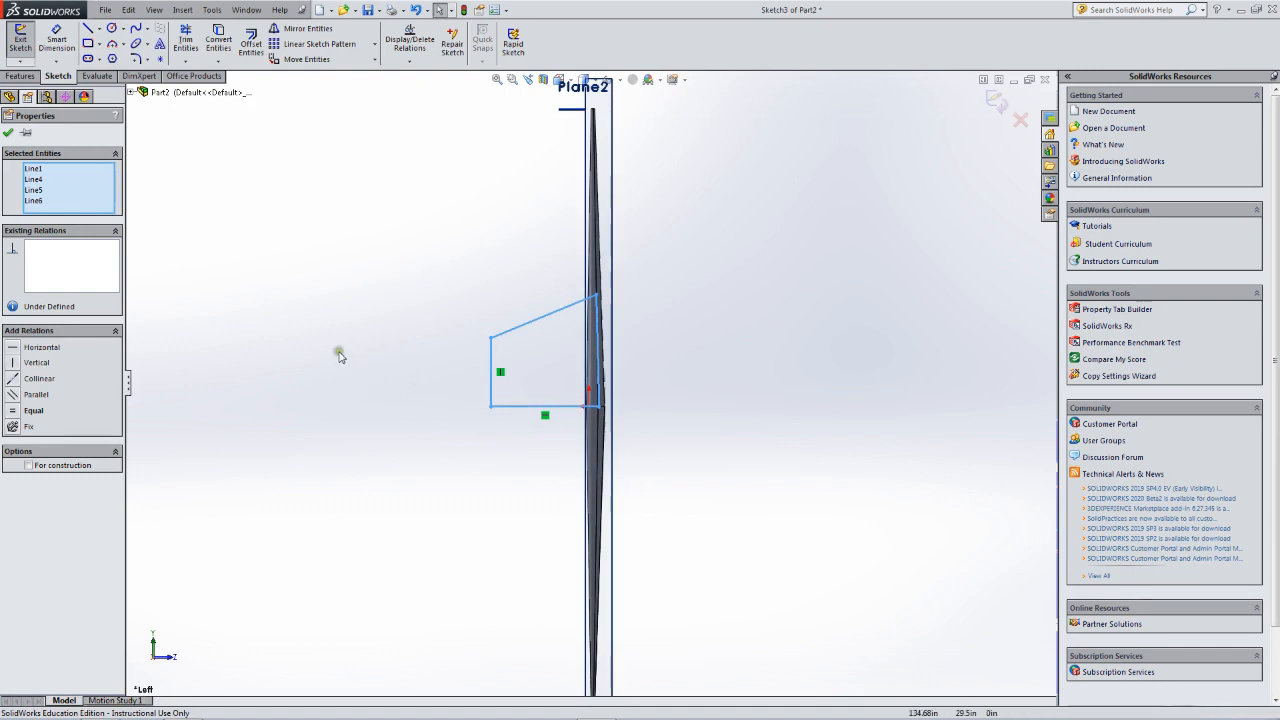
click(318, 29)
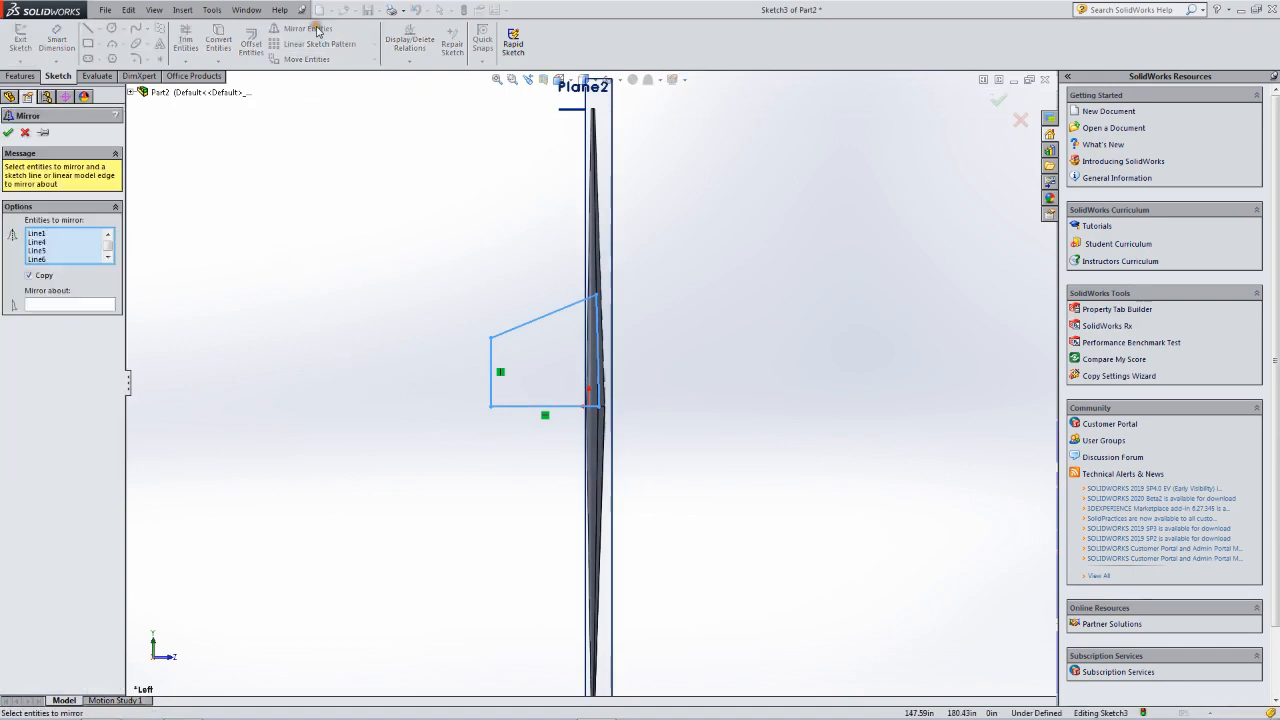
click(57, 308)
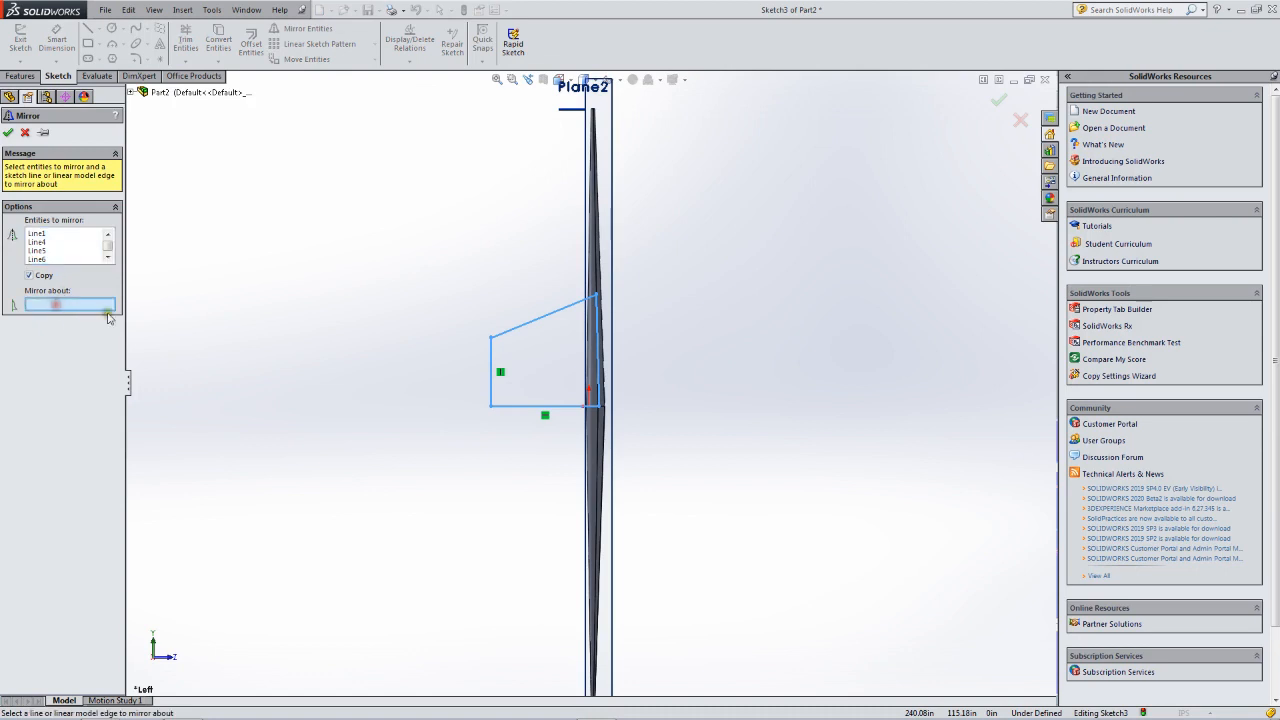
click(549, 407)
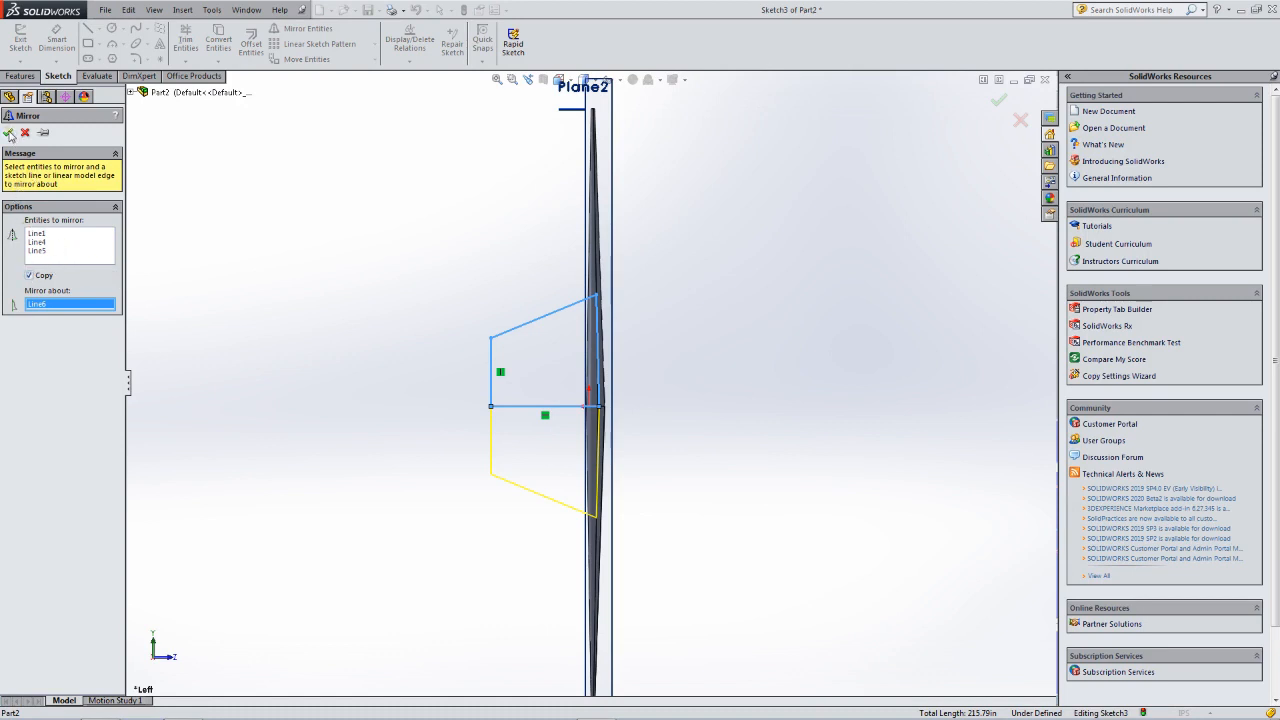
click(9, 133)
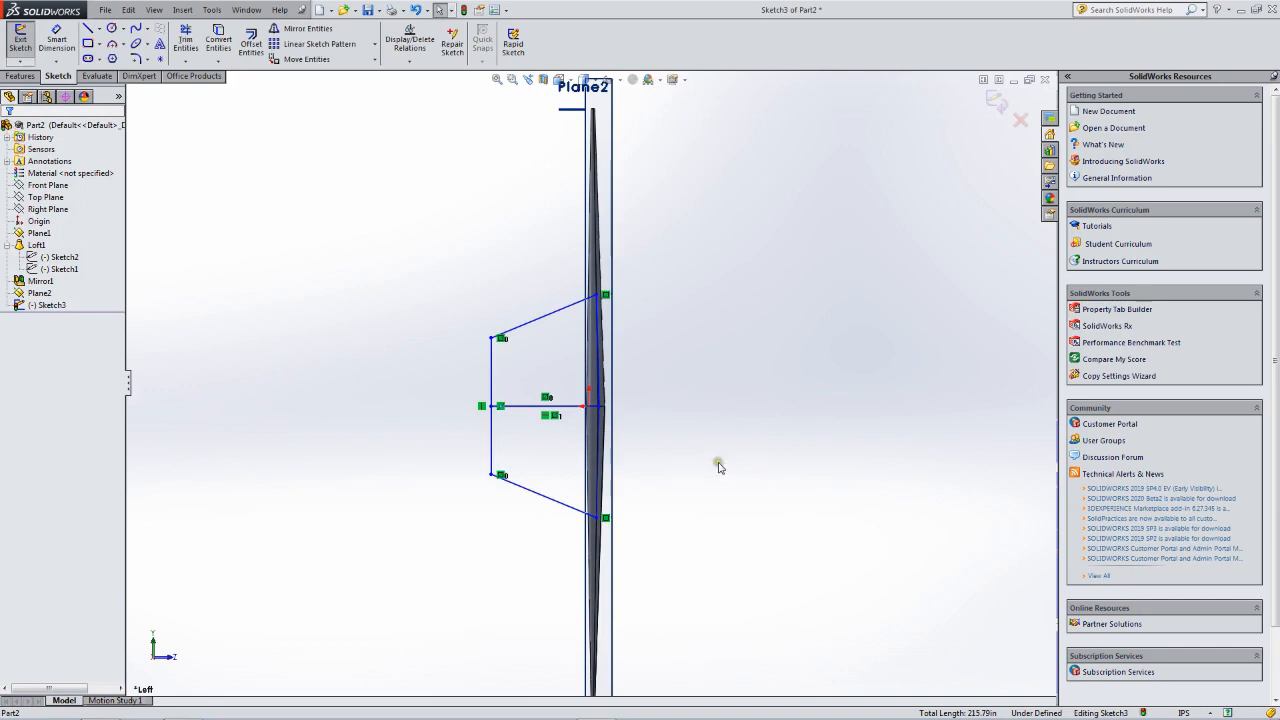
Delete the horizontal centreline from the mirrored profile and exit the sketch.
click(529, 406)
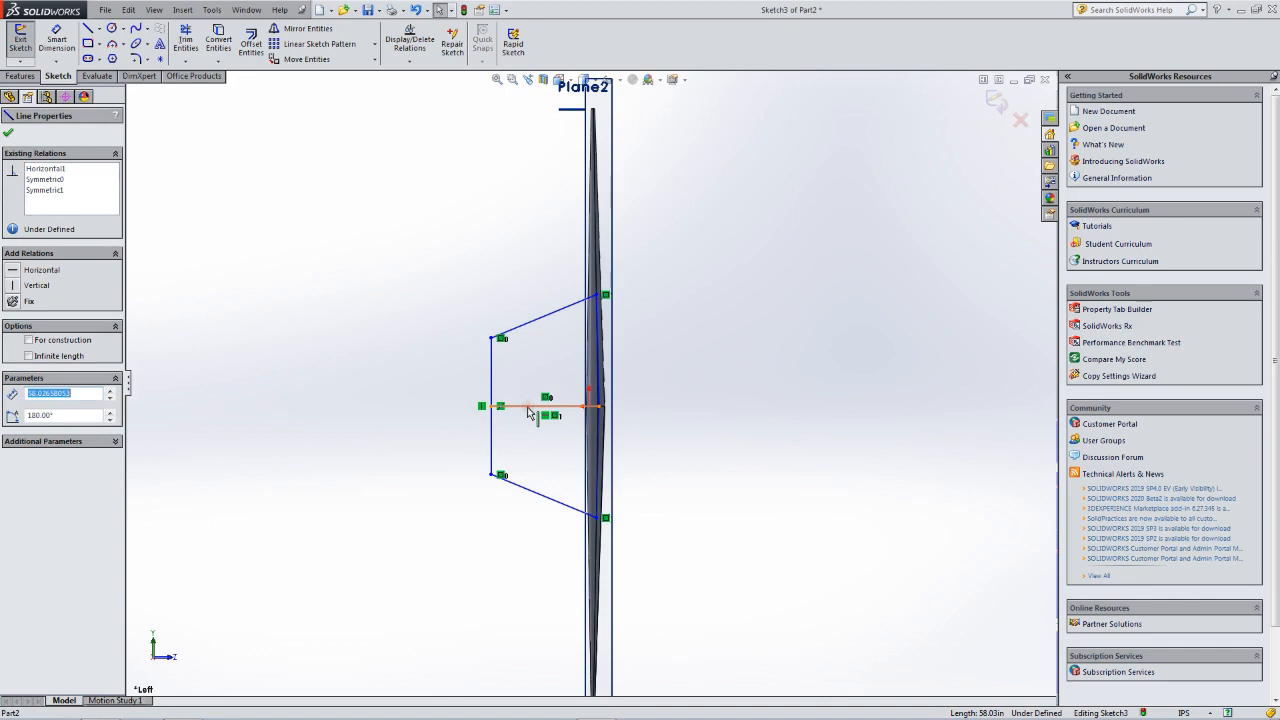
key(Escape)
mouse_move(757, 460)
middle_down()
mouse_move(771, 466)
mouse_move(707, 431)
mouse_move(651, 303)
mouse_move(760, 323)
mouse_move(671, 349)
mouse_move(651, 326)
middle_up()
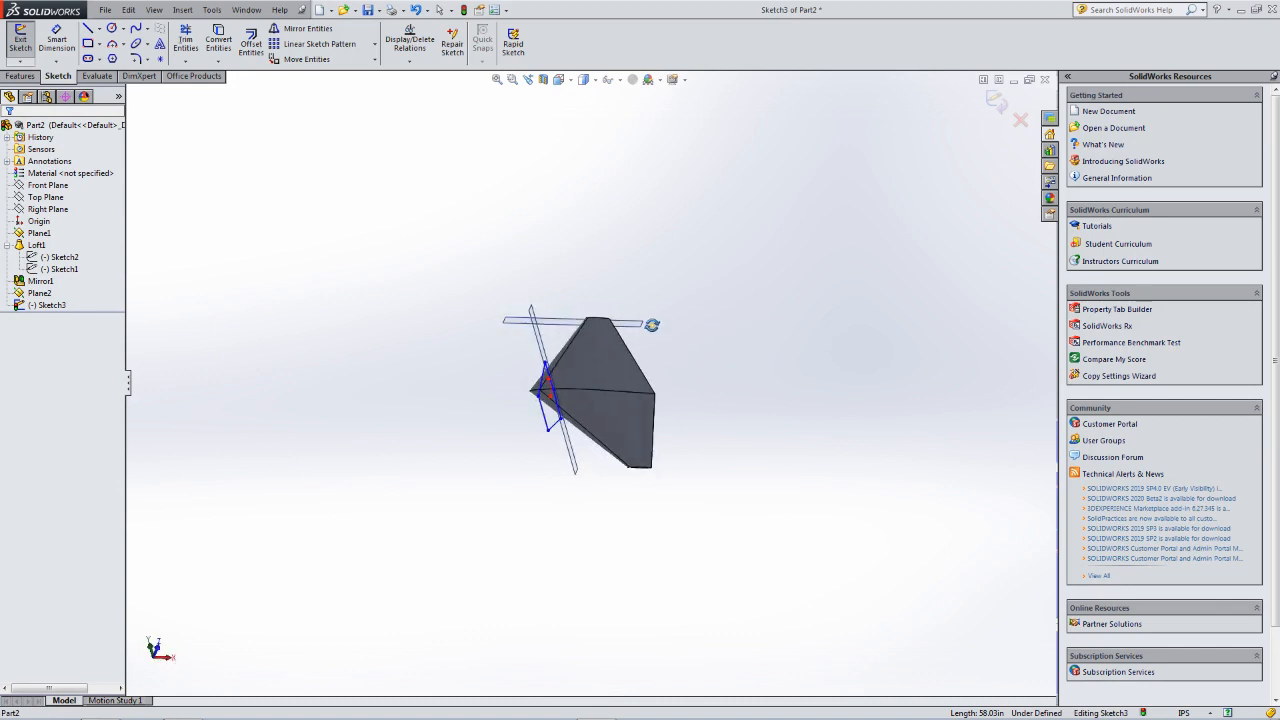
scroll(508, 461, down, 4)
middle_drag(612, 389, 614, 405)
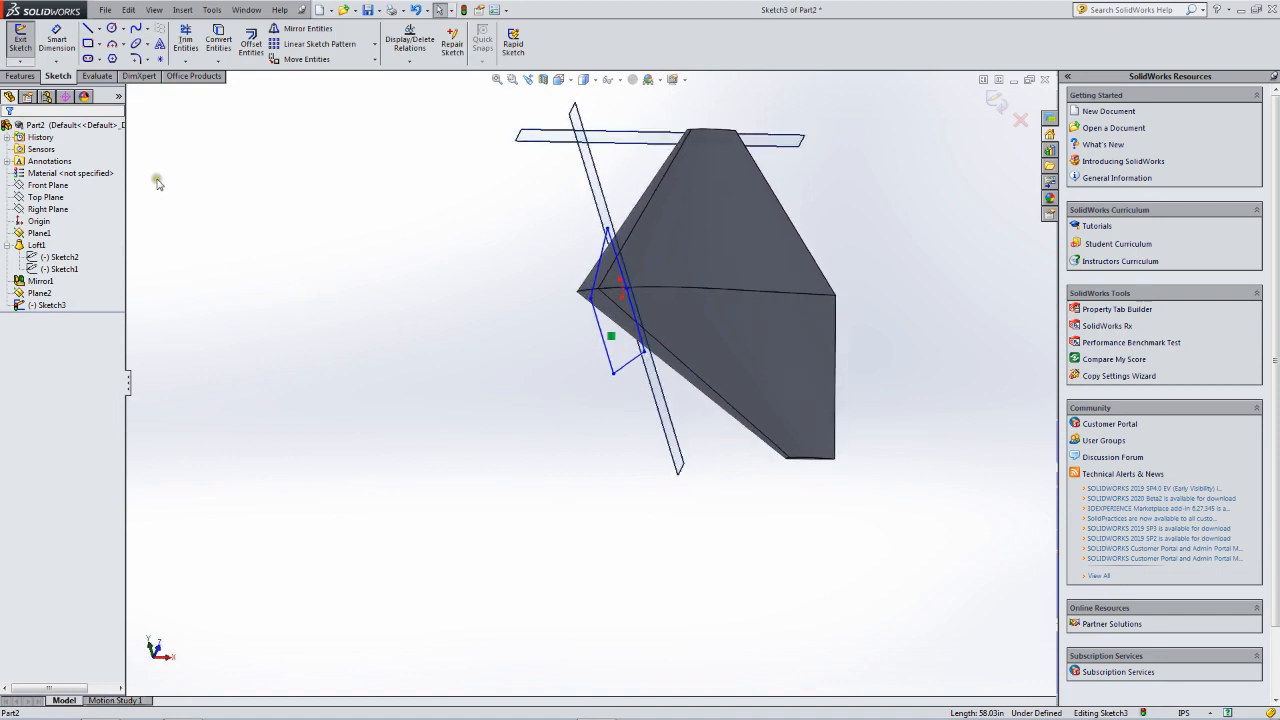
click(21, 40)
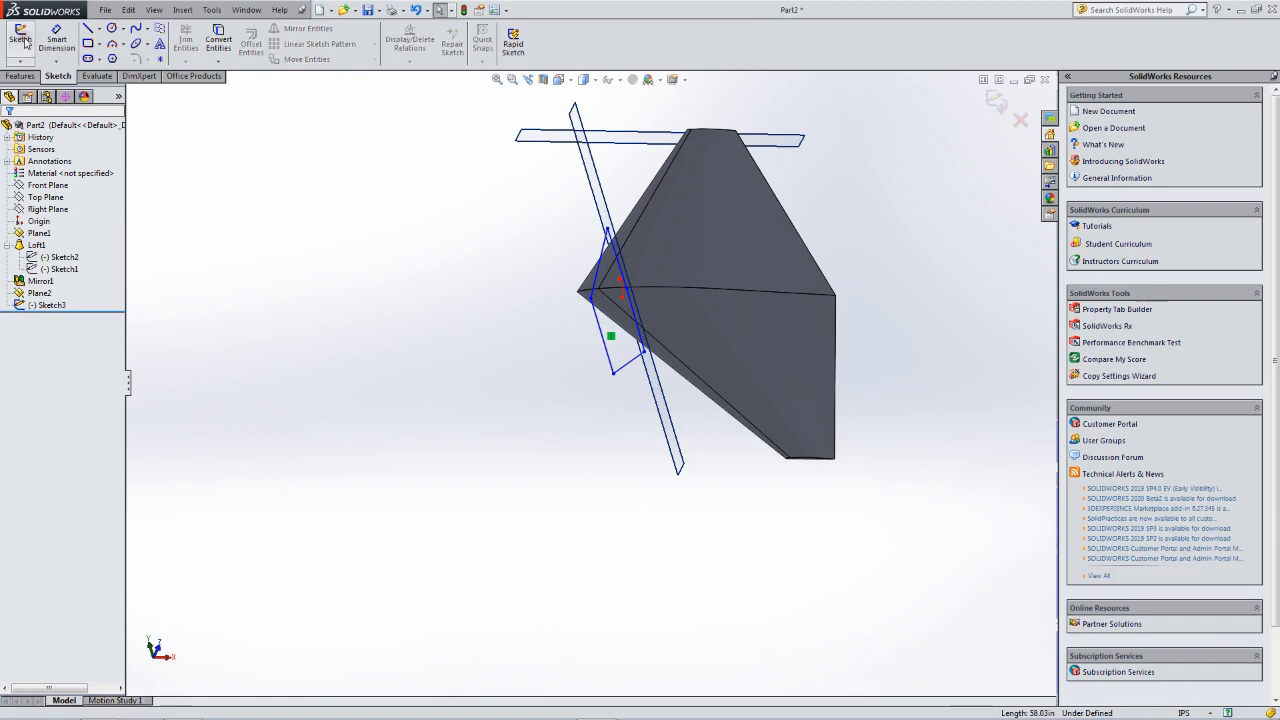
Extrude the trapezoidal profile as a blind boss to a depth of 20*12 (240 in), merged with the wing.
click(56, 306)
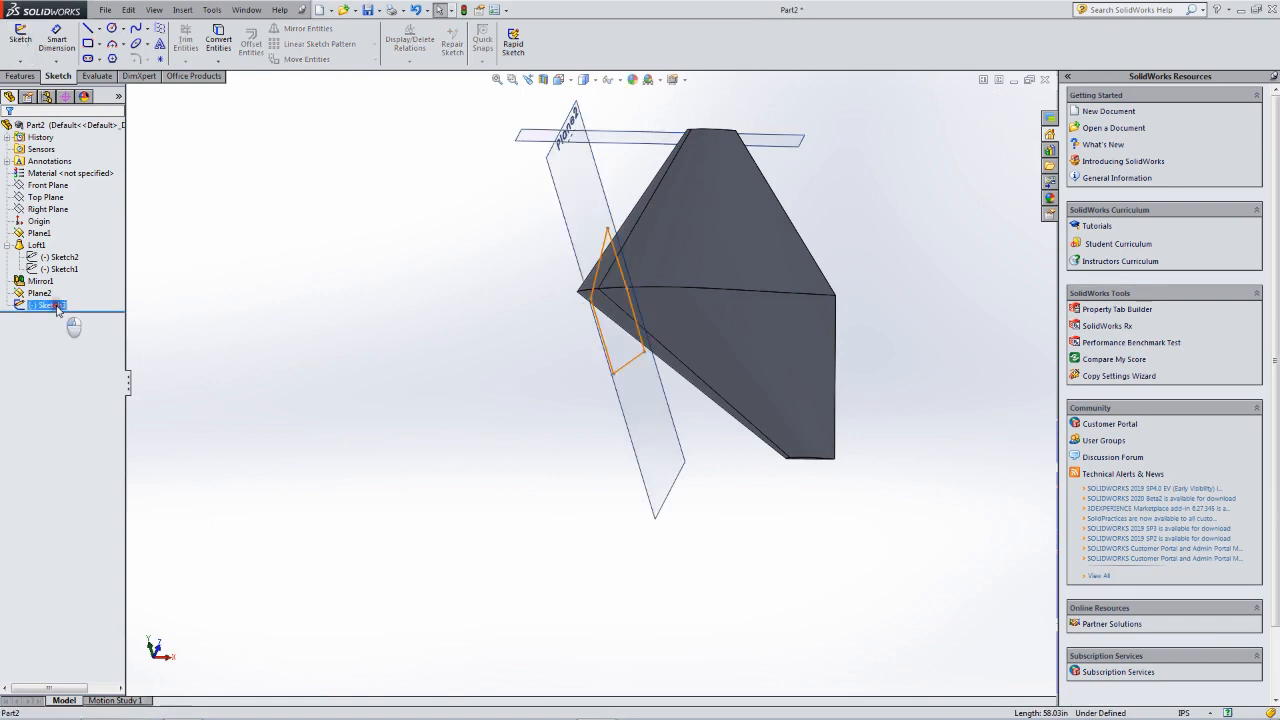
click(21, 77)
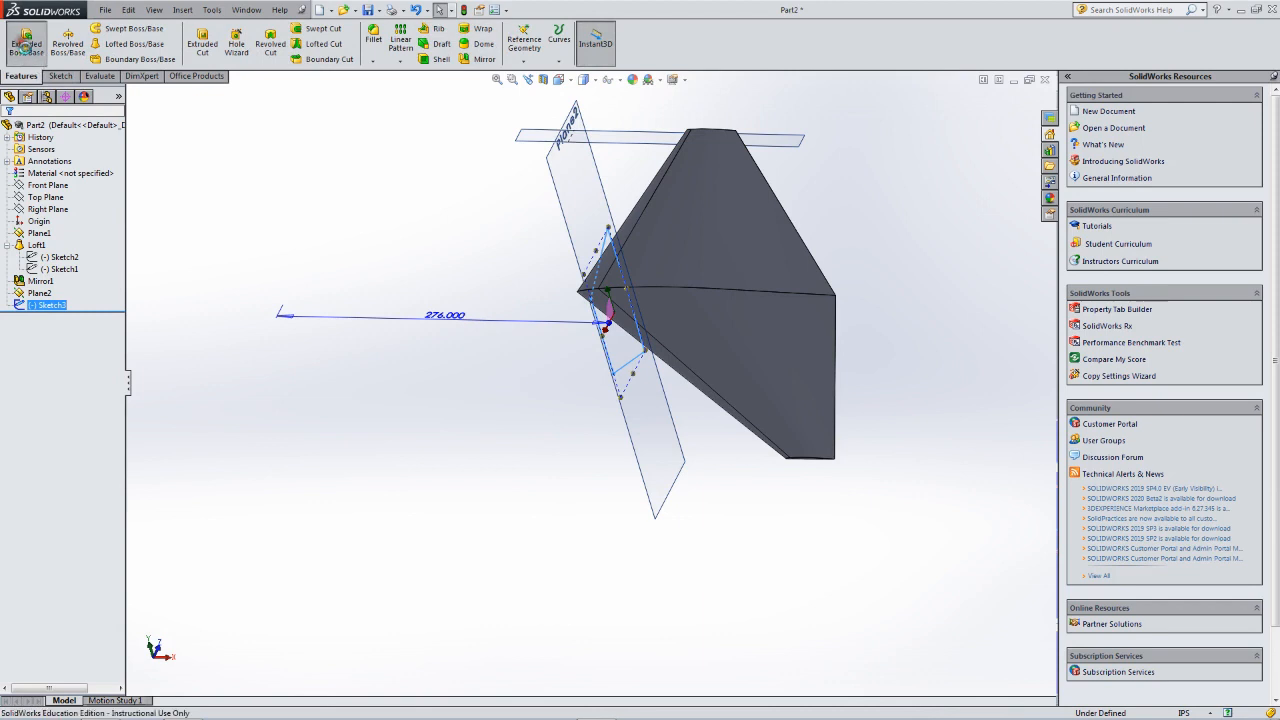
click(26, 42)
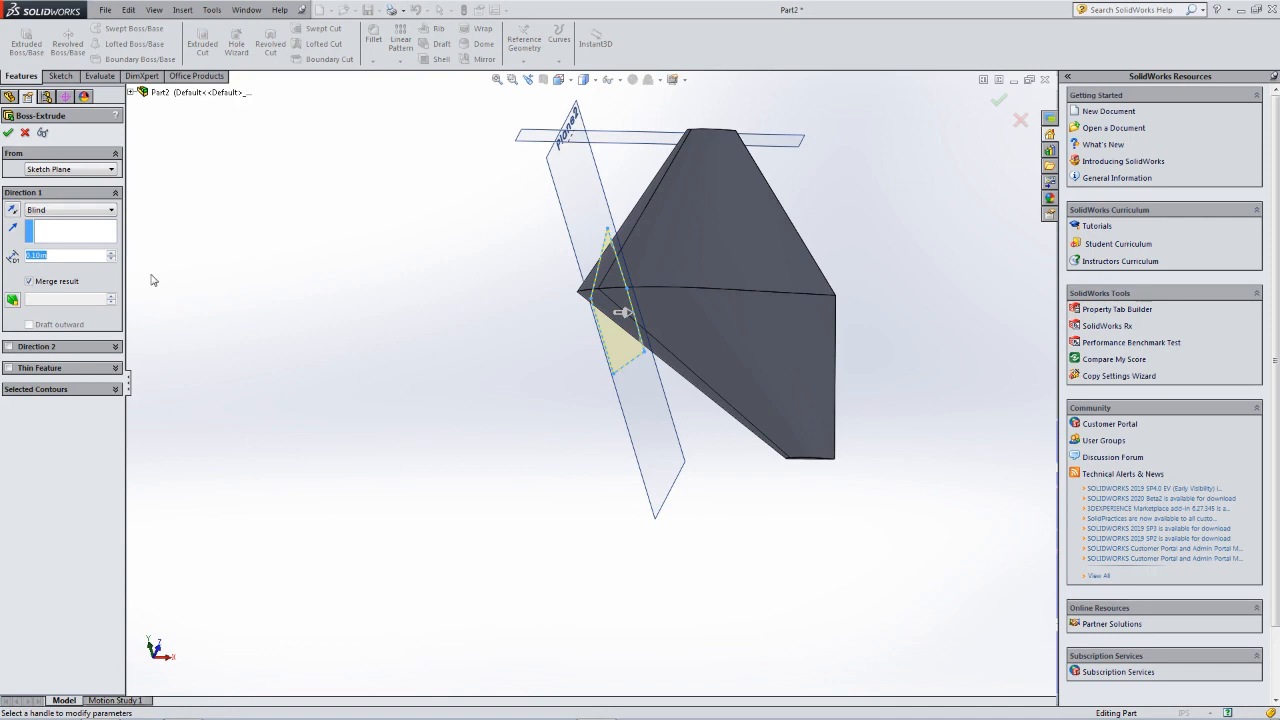
text(20)
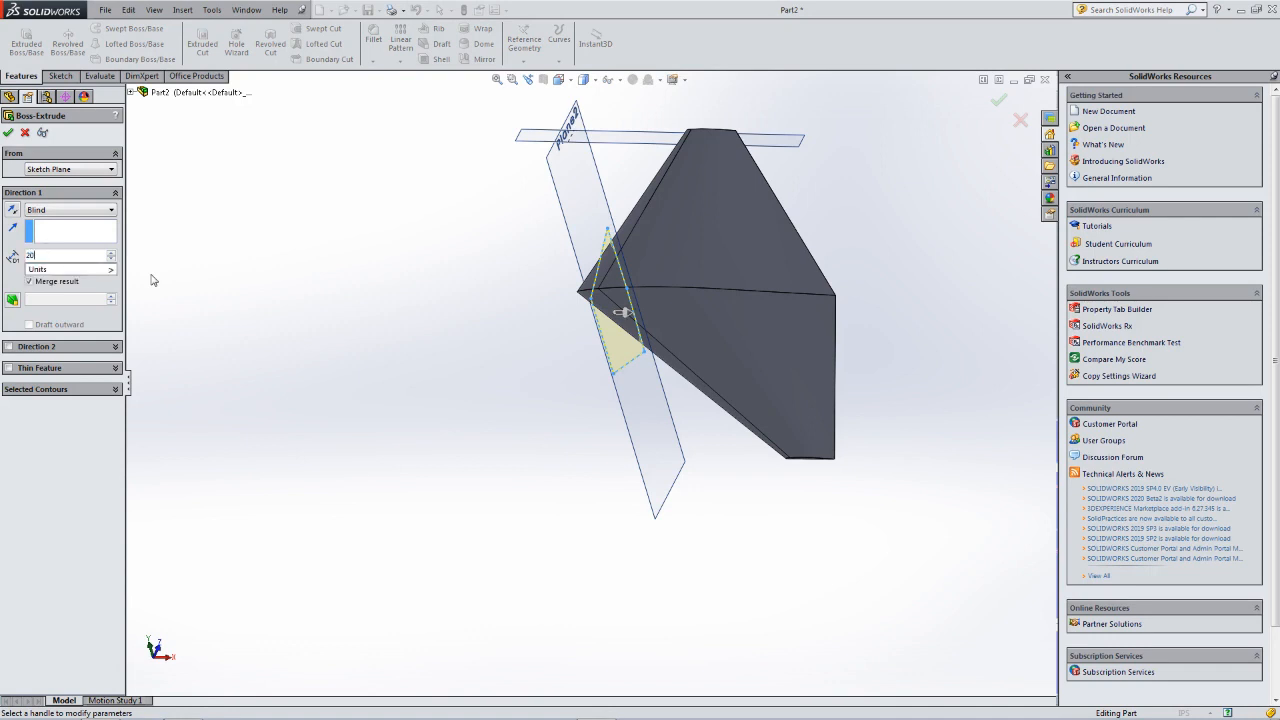
text(*12)
key(Return)
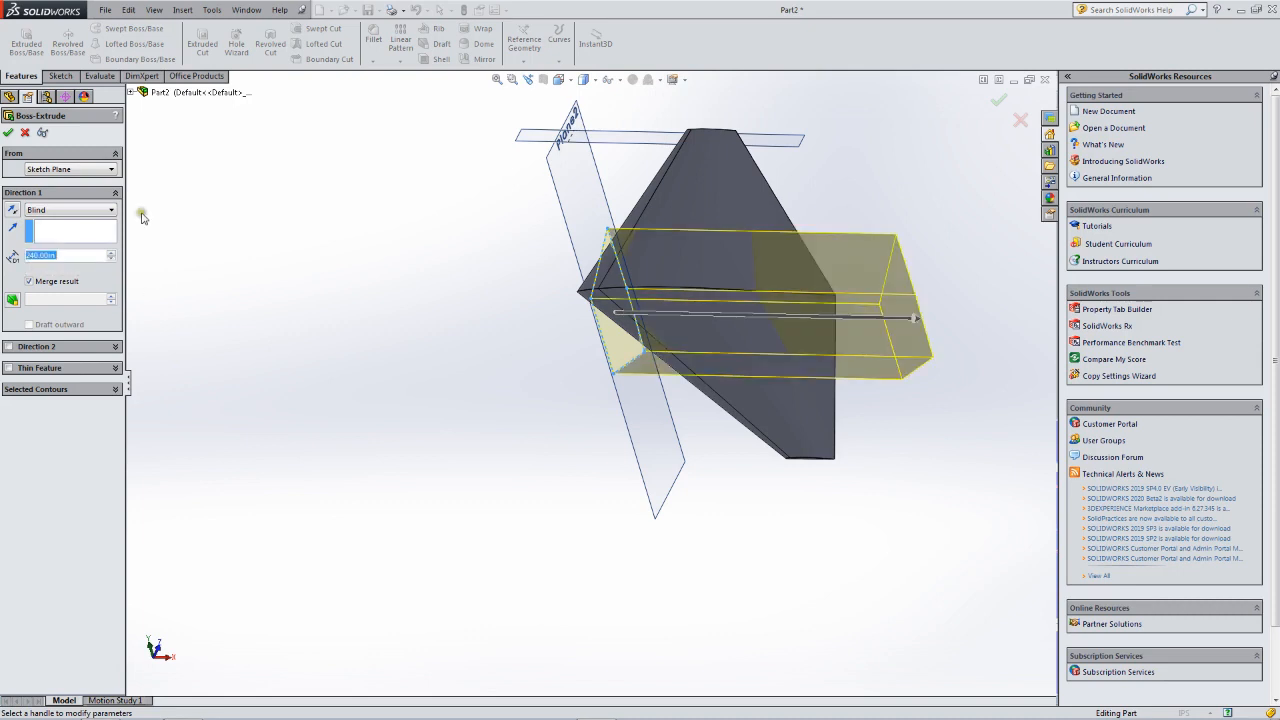
click(8, 133)
Examine the extruded body from several angles, especially where its upper edges meet the wing.
middle_drag(641, 309, 326, 206)
middle_drag(601, 246, 593, 377)
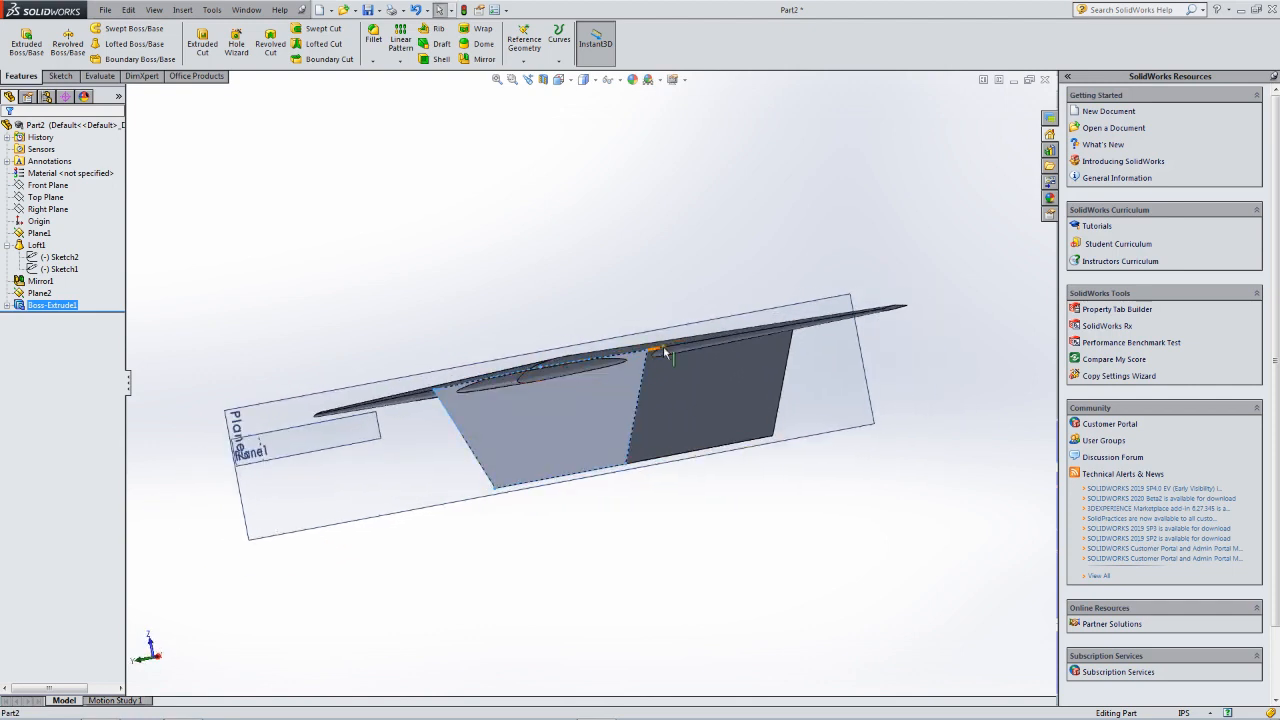
middle_drag(727, 357, 556, 407)
scroll(556, 407, down, 3)
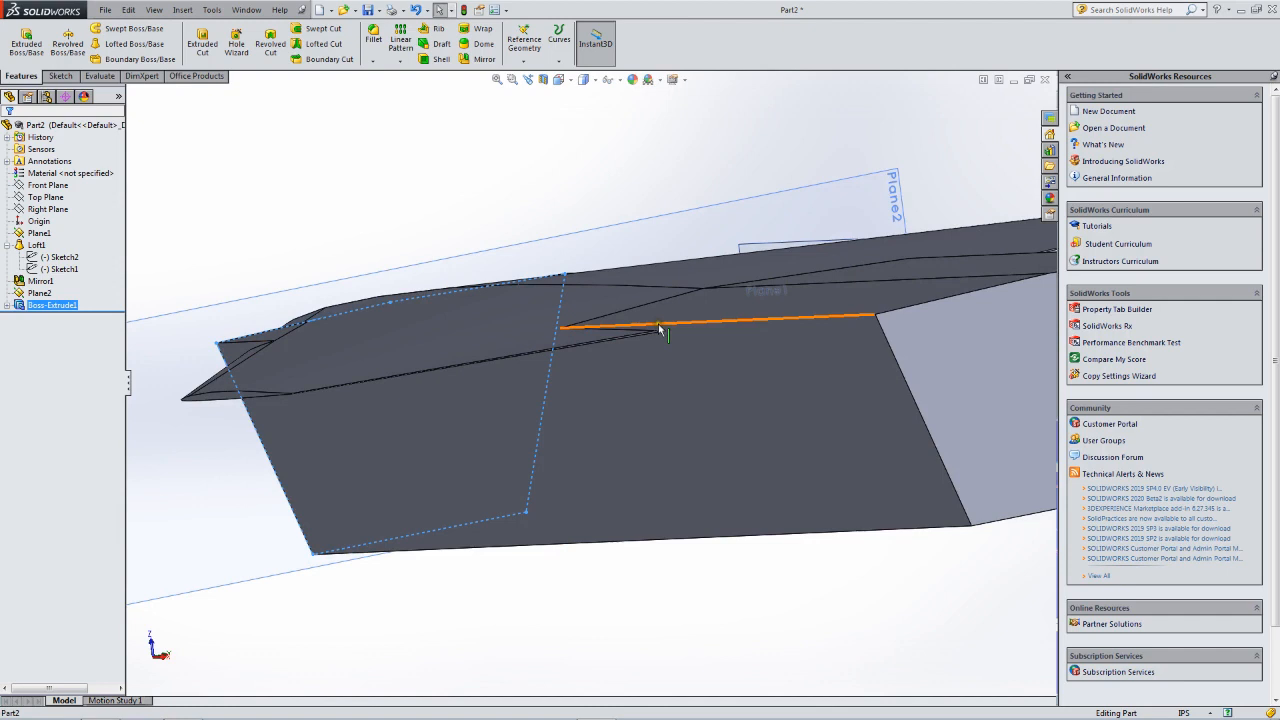
middle_drag(251, 357, 327, 390)
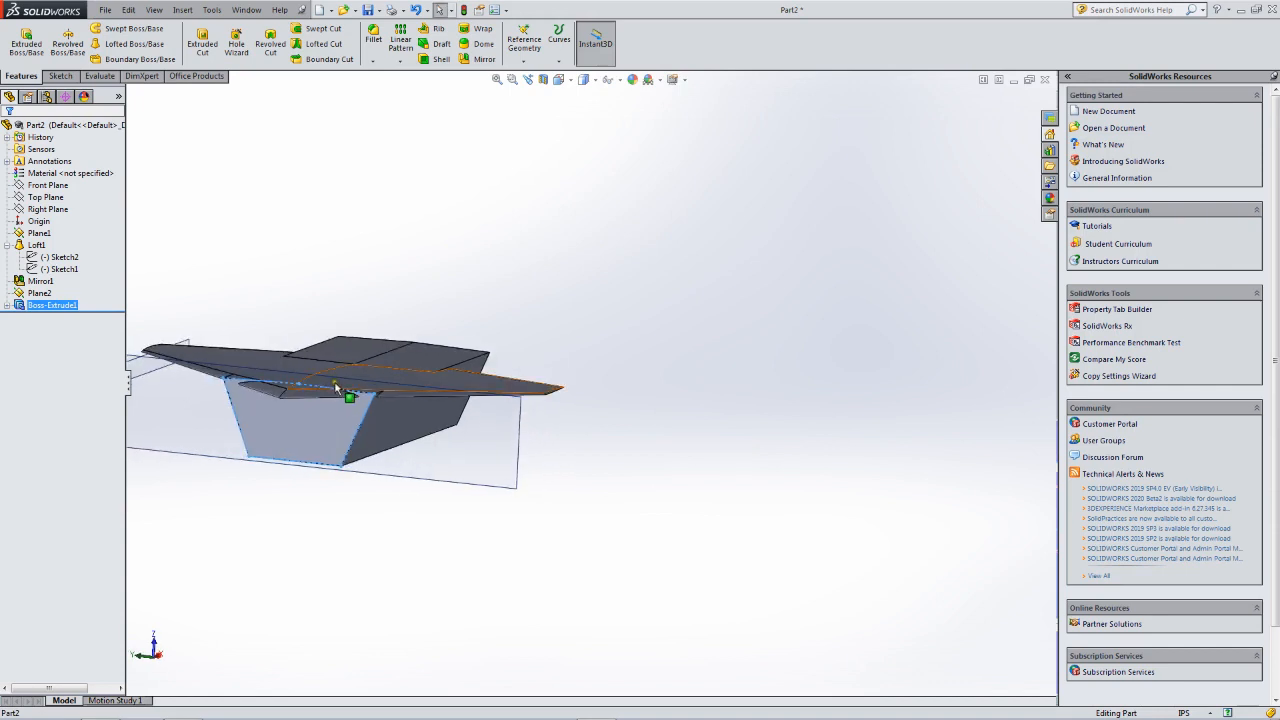
Start a sketch on the body's slanted side face and draw a short vertical line from its upper edge to the wing's rounded leading edge.
middle_drag(558, 392, 380, 356)
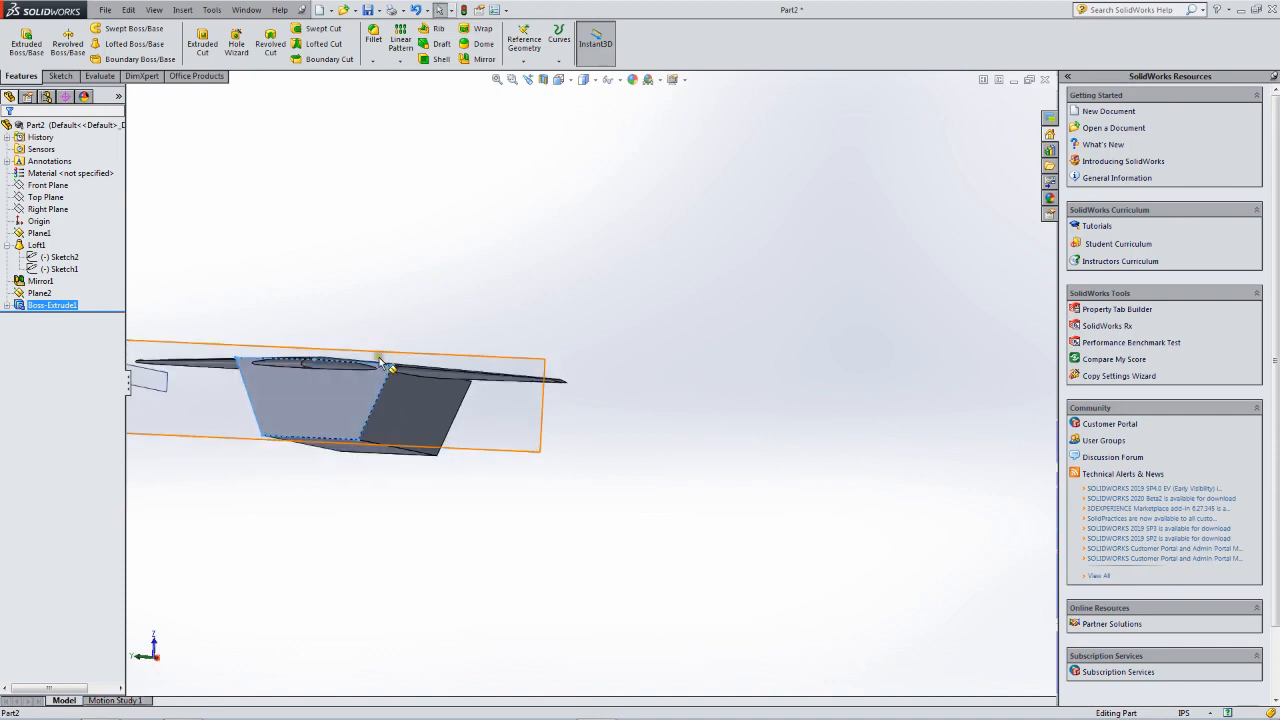
scroll(375, 378, up, 5)
middle_drag(399, 393, 395, 390)
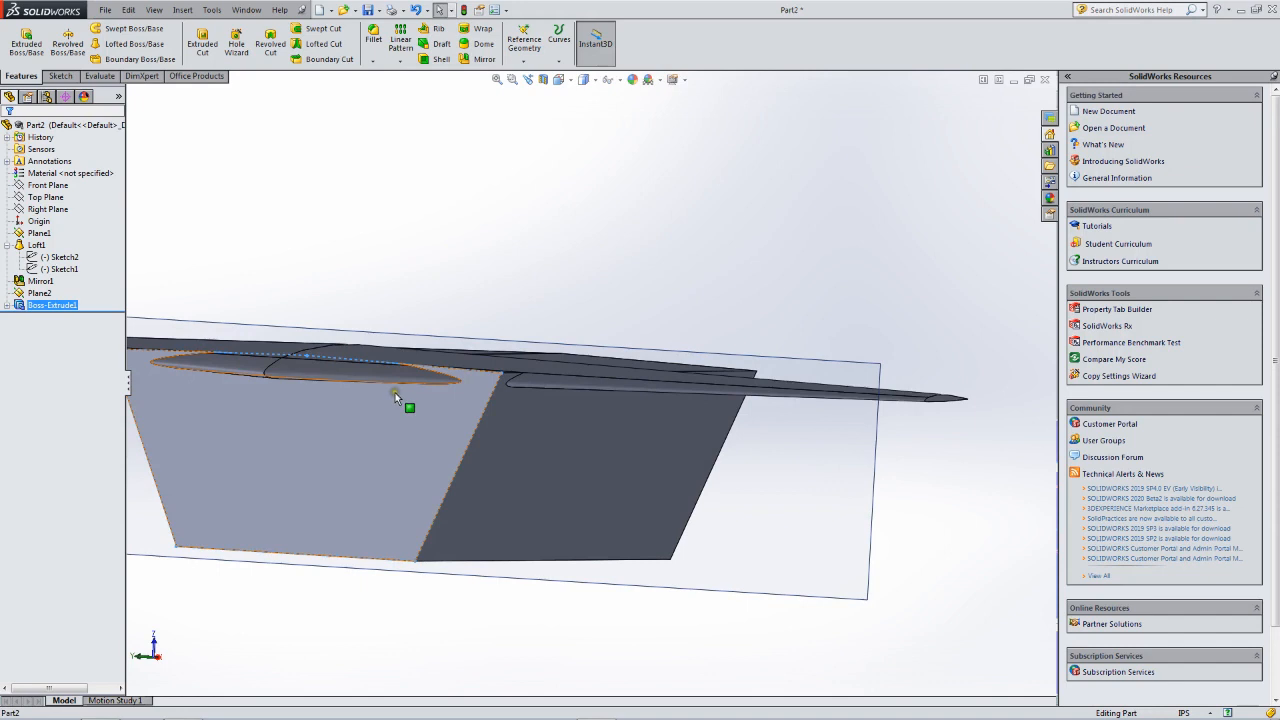
scroll(210, 343, down, 2)
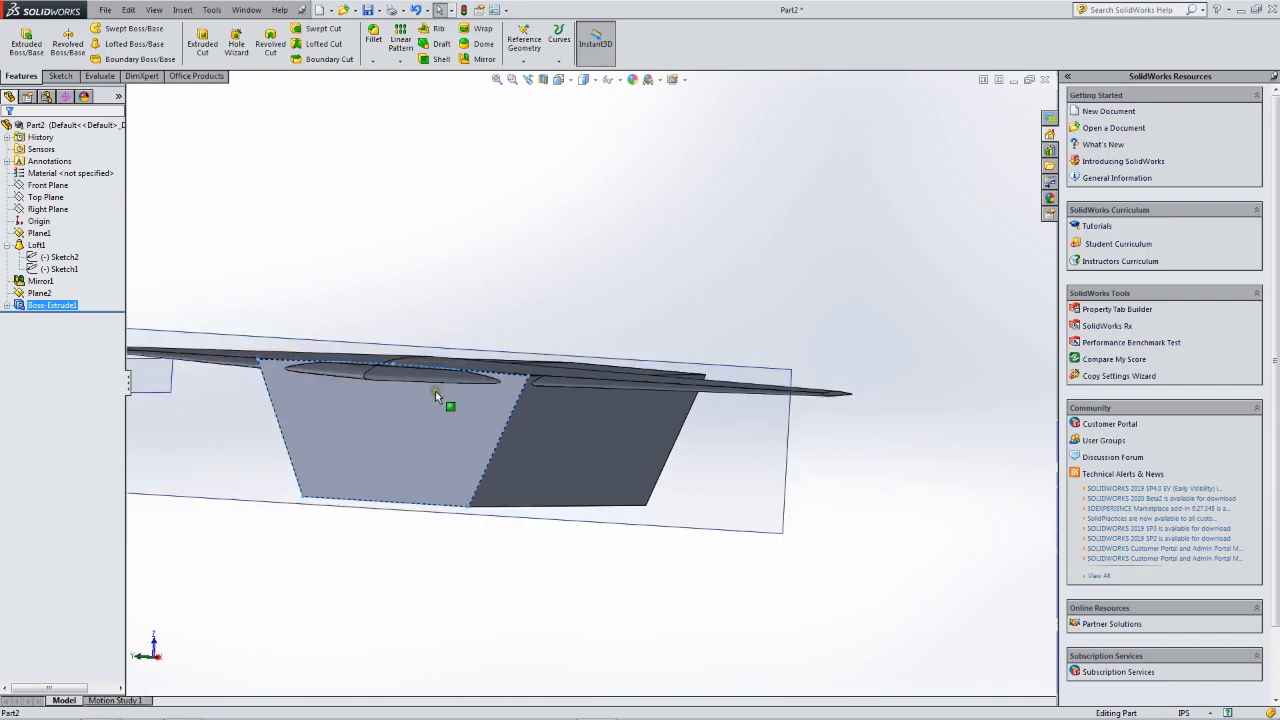
scroll(533, 391, up, 4)
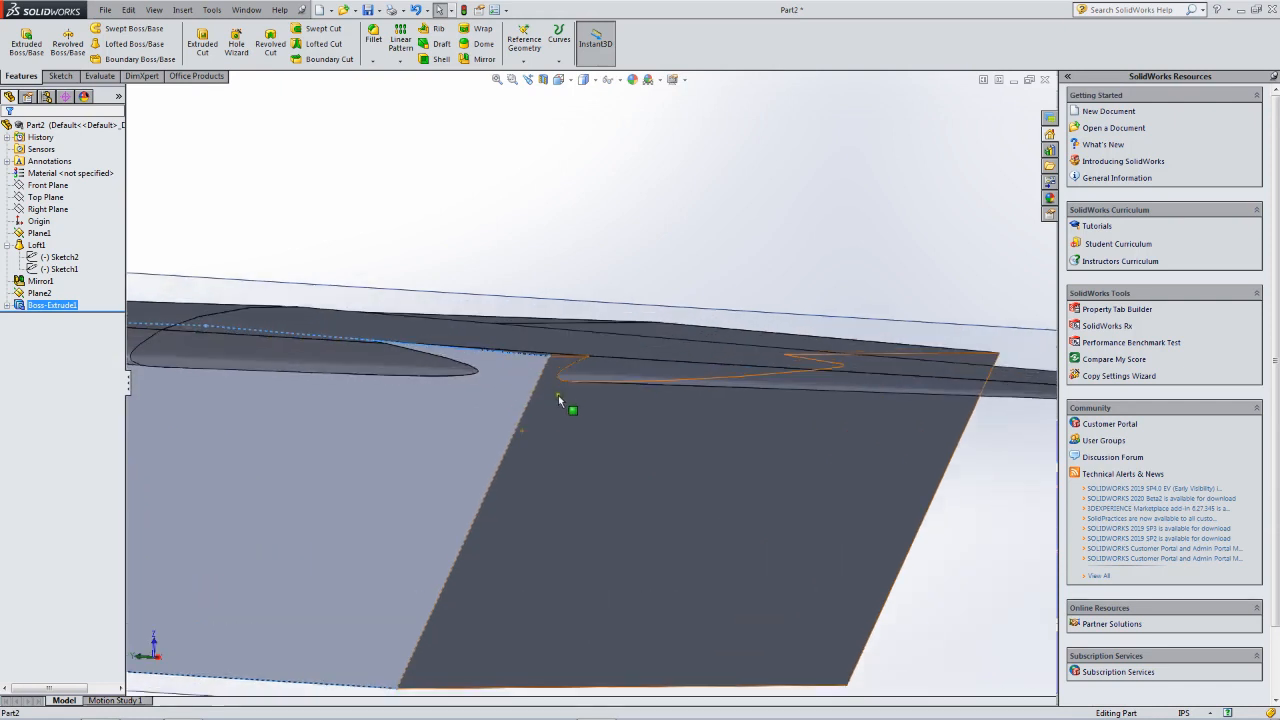
click(558, 408)
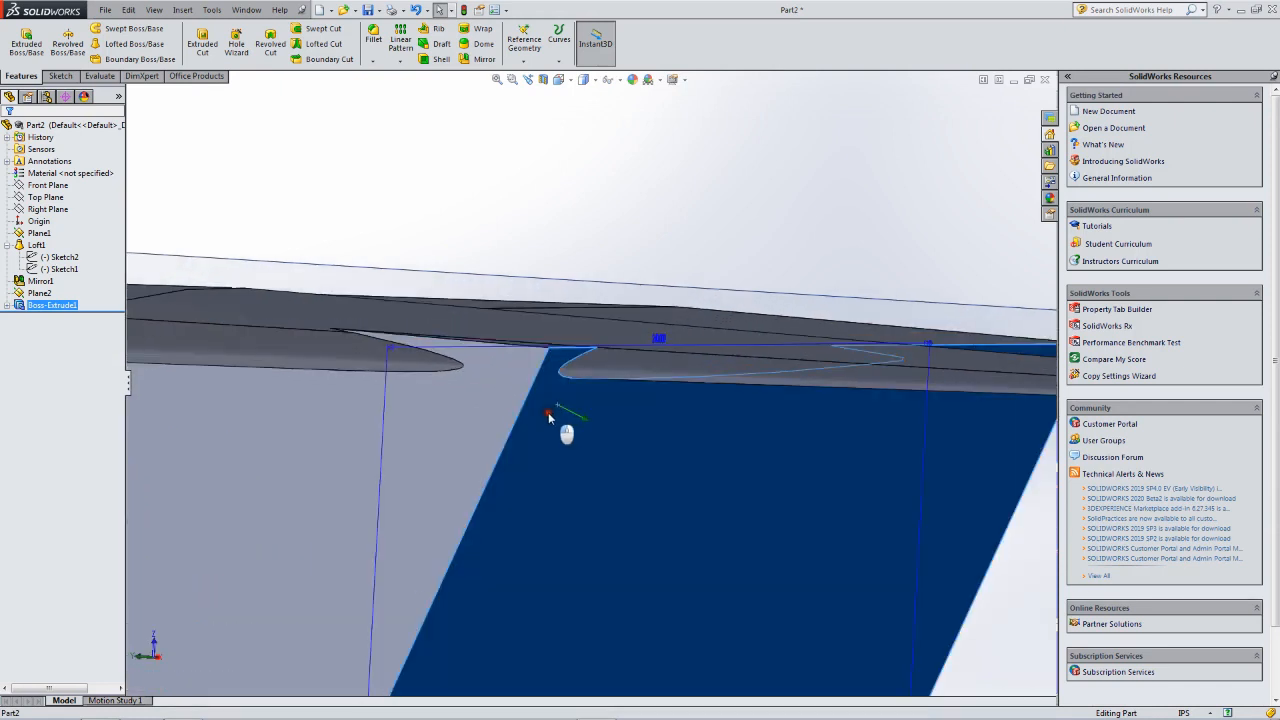
middle_drag(536, 414, 469, 376)
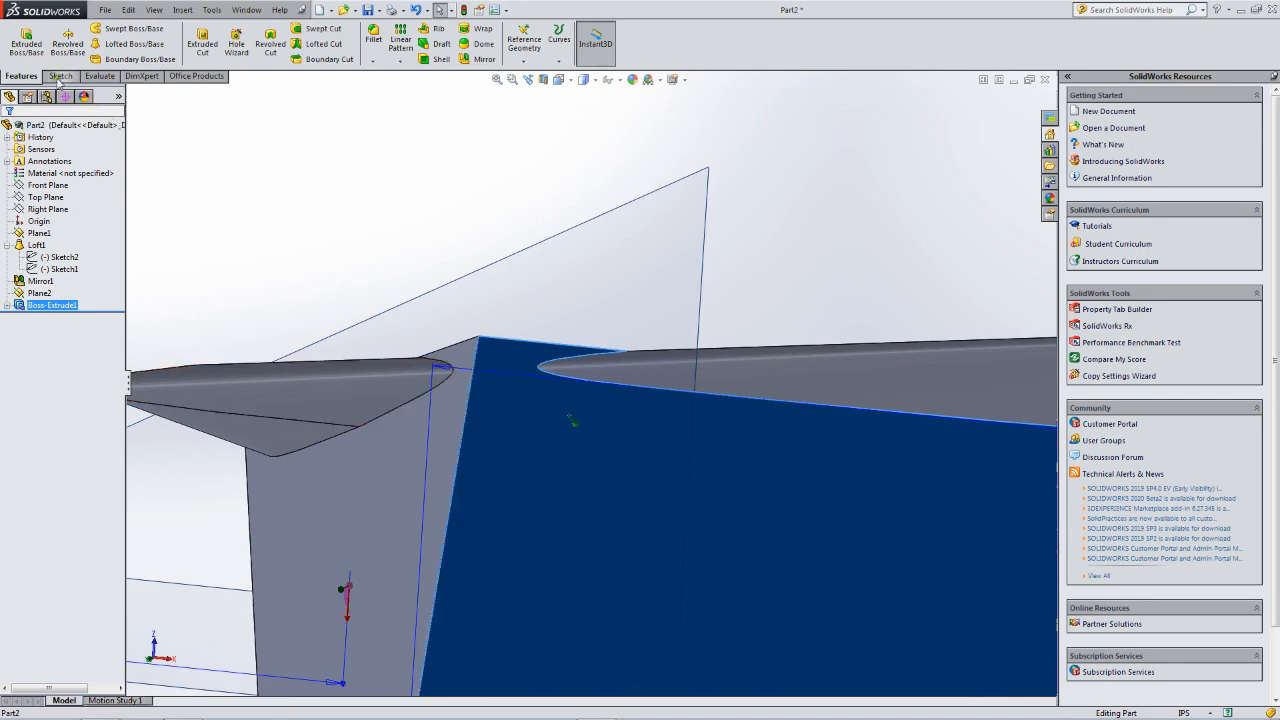
click(58, 77)
click(87, 28)
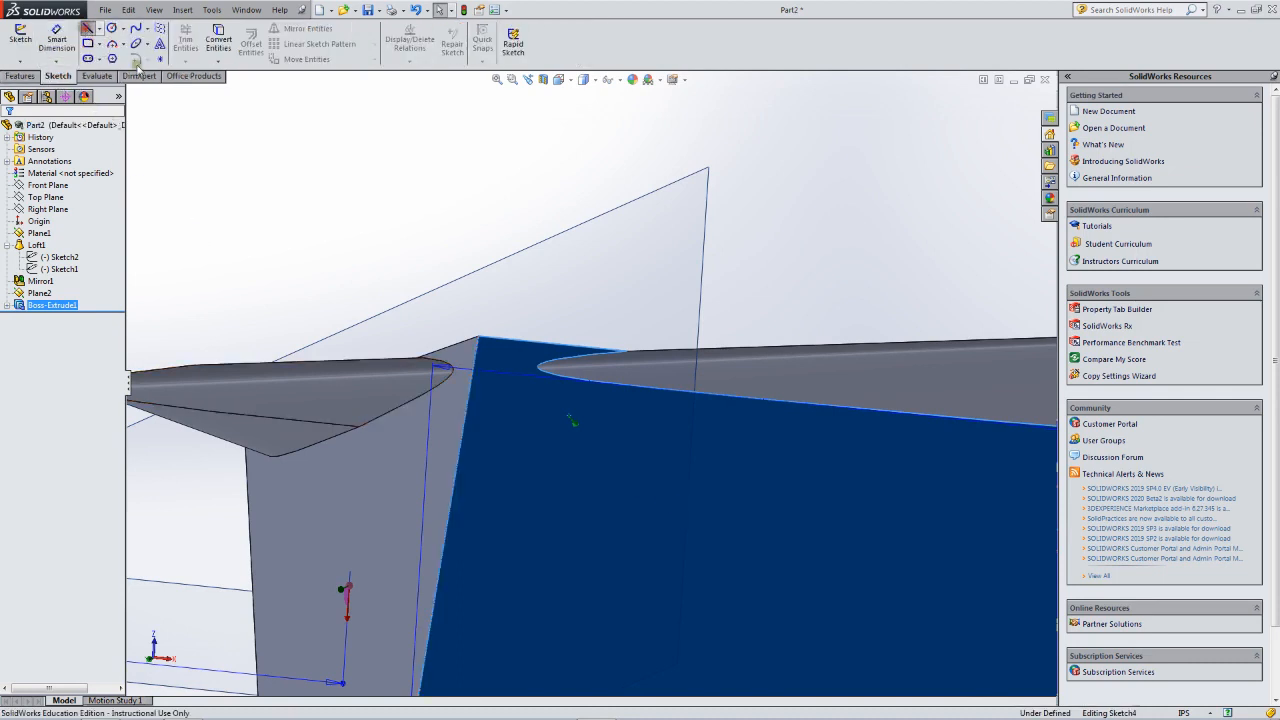
click(549, 343)
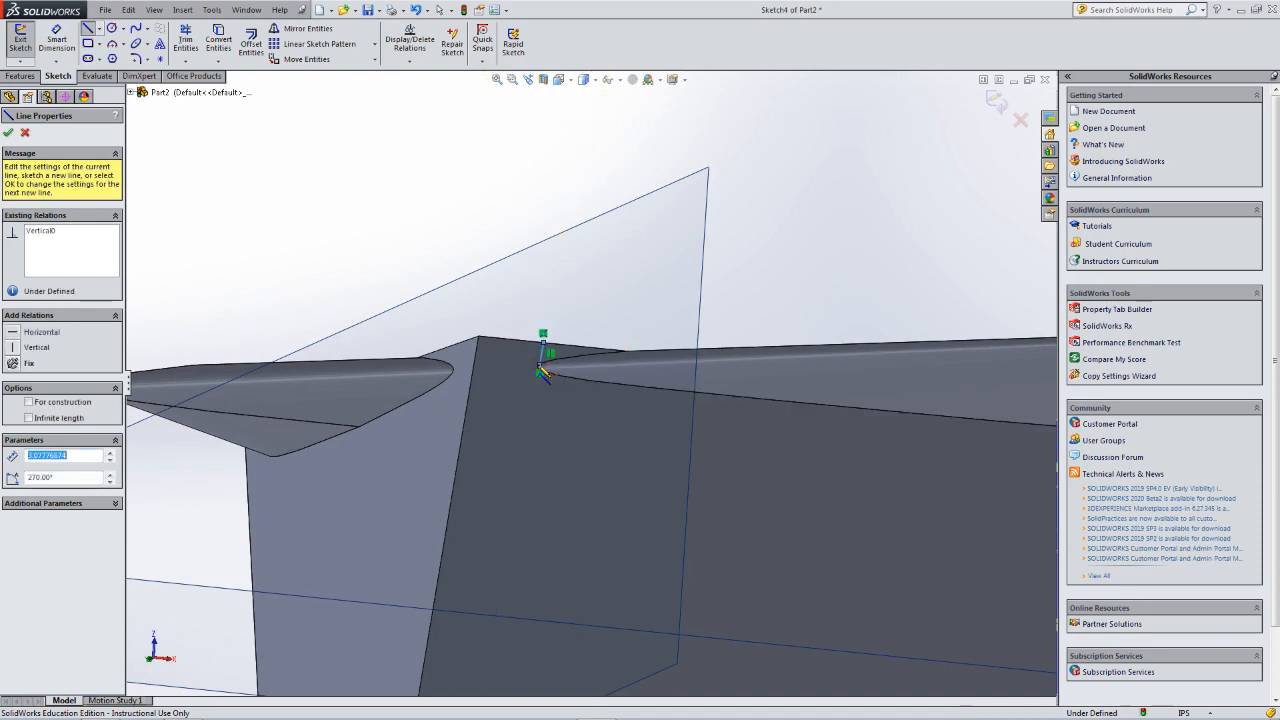
click(540, 368)
key(Escape)
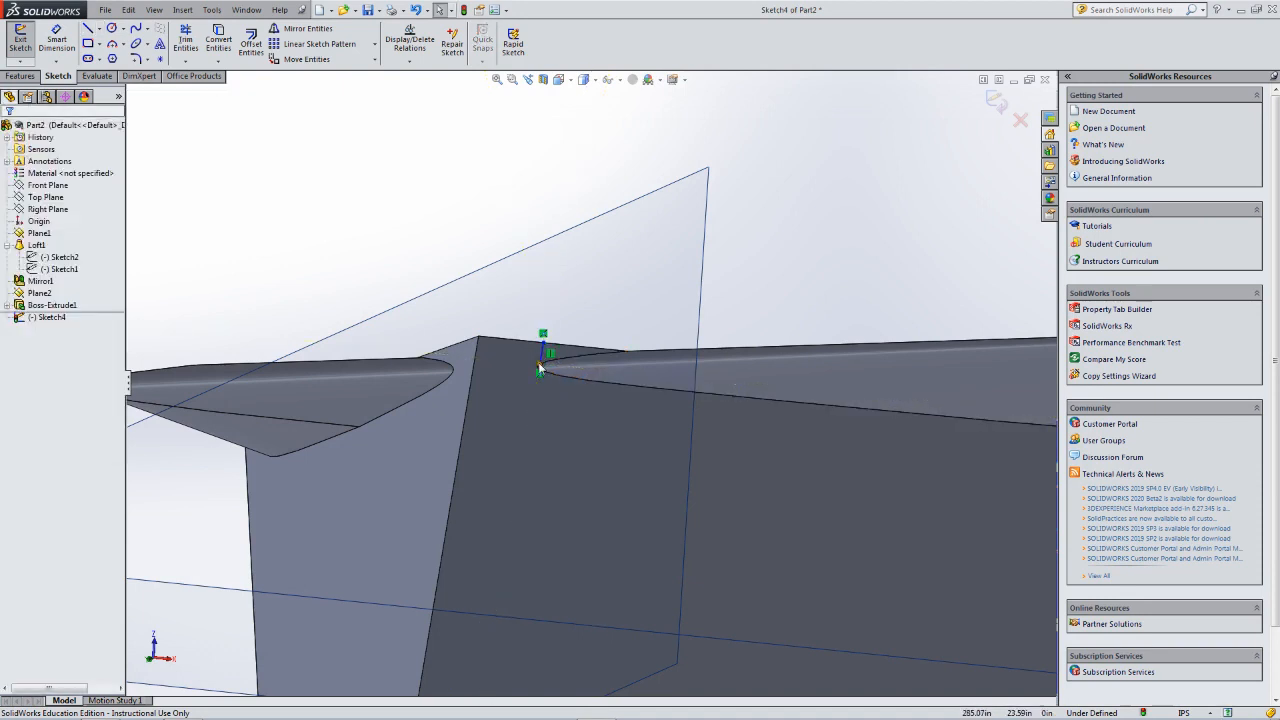
Delete the short vertical line beside the wing root in the open sketch.
click(542, 355)
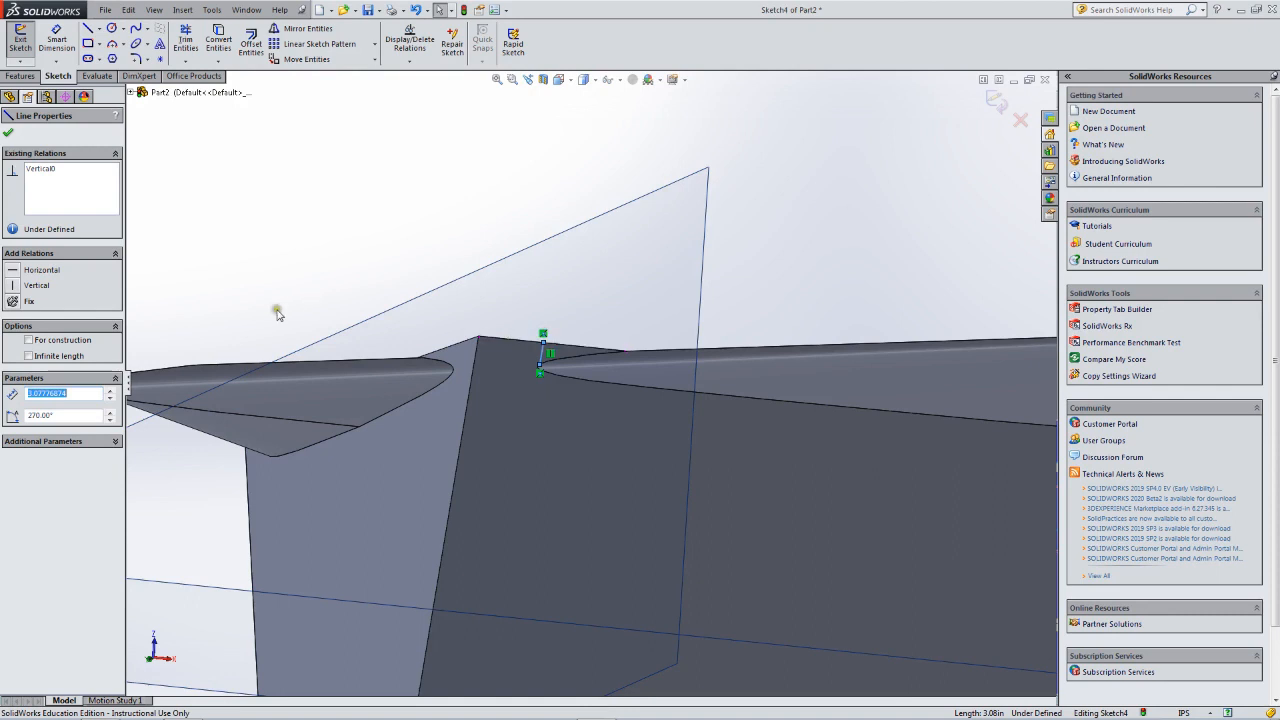
drag(475, 290, 606, 429)
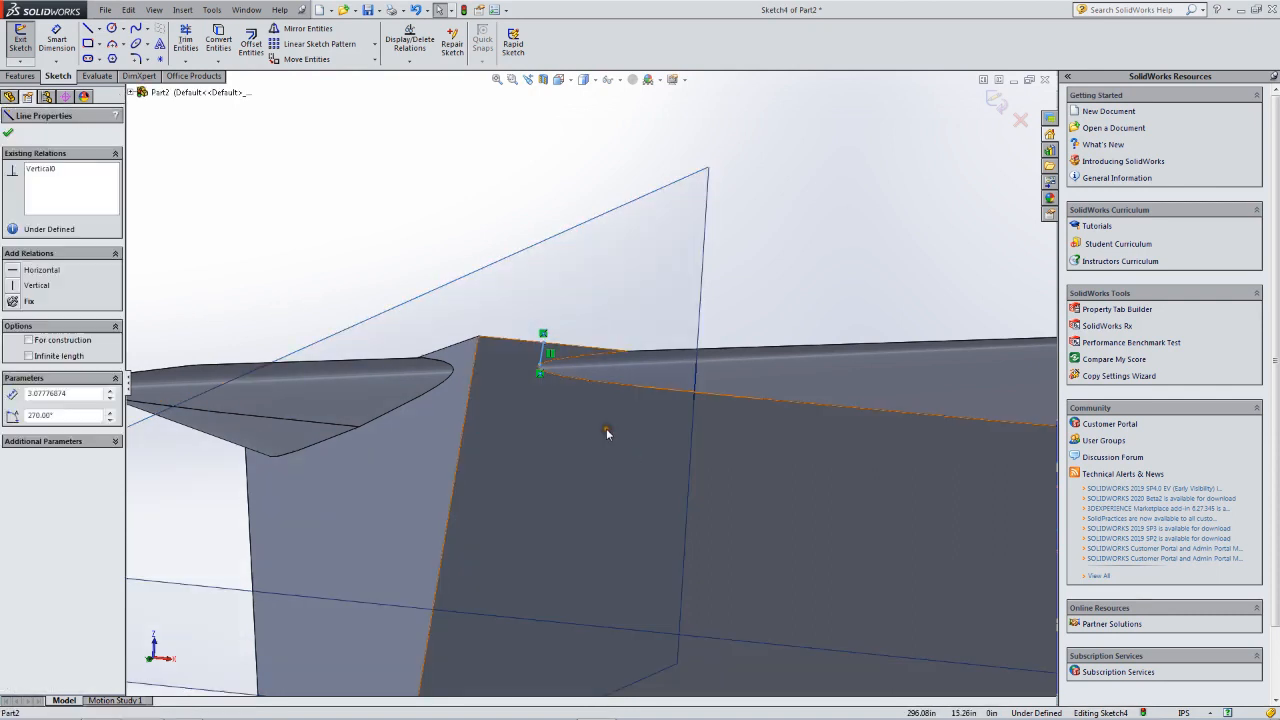
key(Delete)
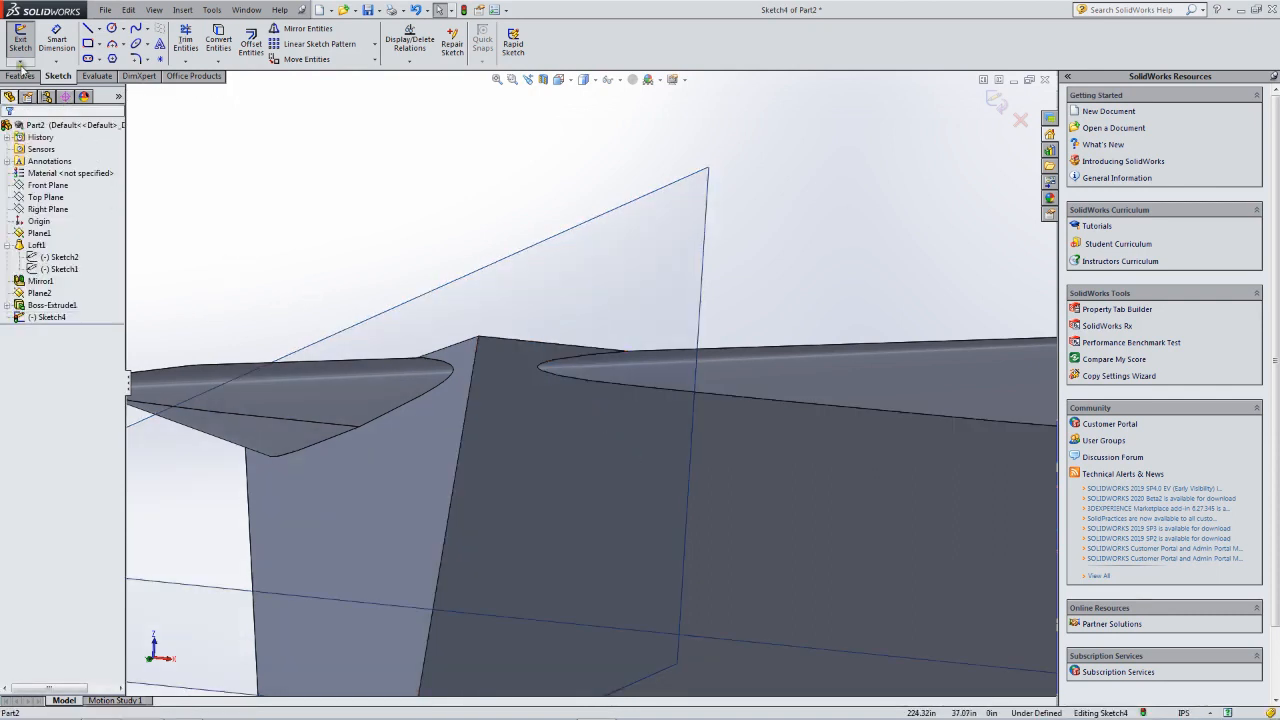
Exit the emptied Sketch4 after locating it below the fuselage extrusion in the feature tree.
scroll(434, 360, up, 1)
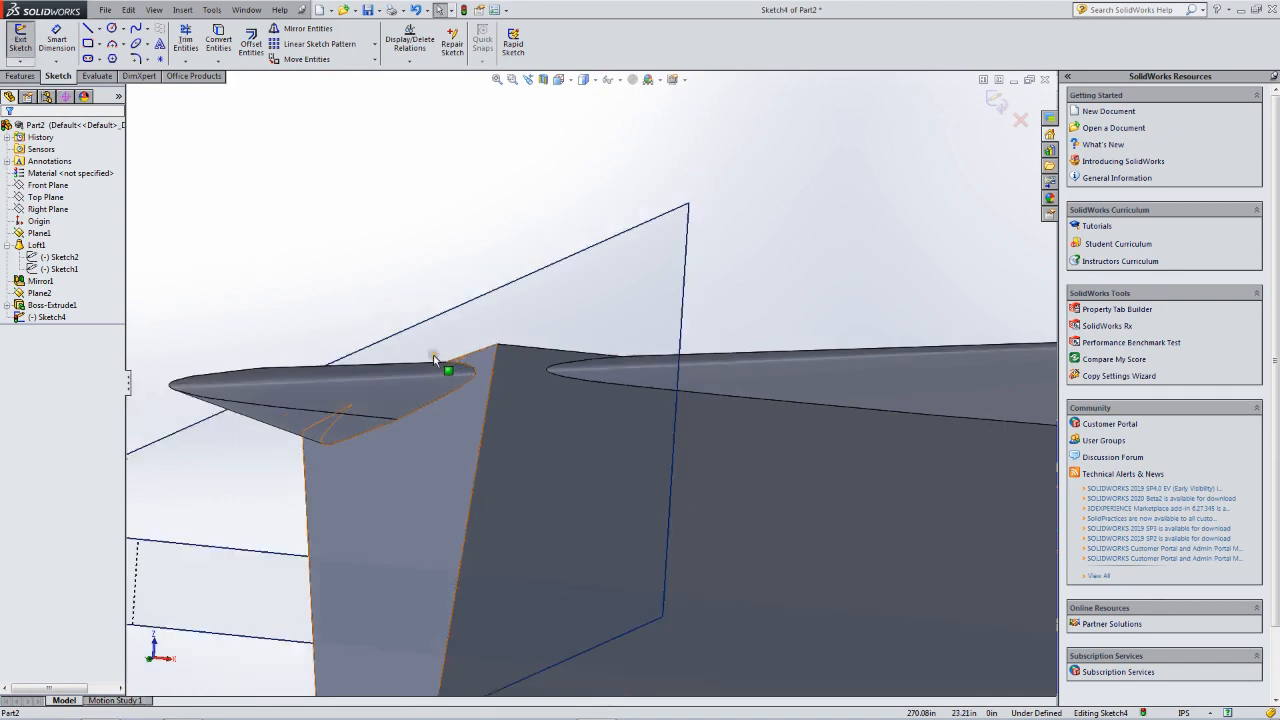
scroll(434, 360, up, 1)
middle_drag(452, 366, 514, 385)
scroll(421, 414, up, 4)
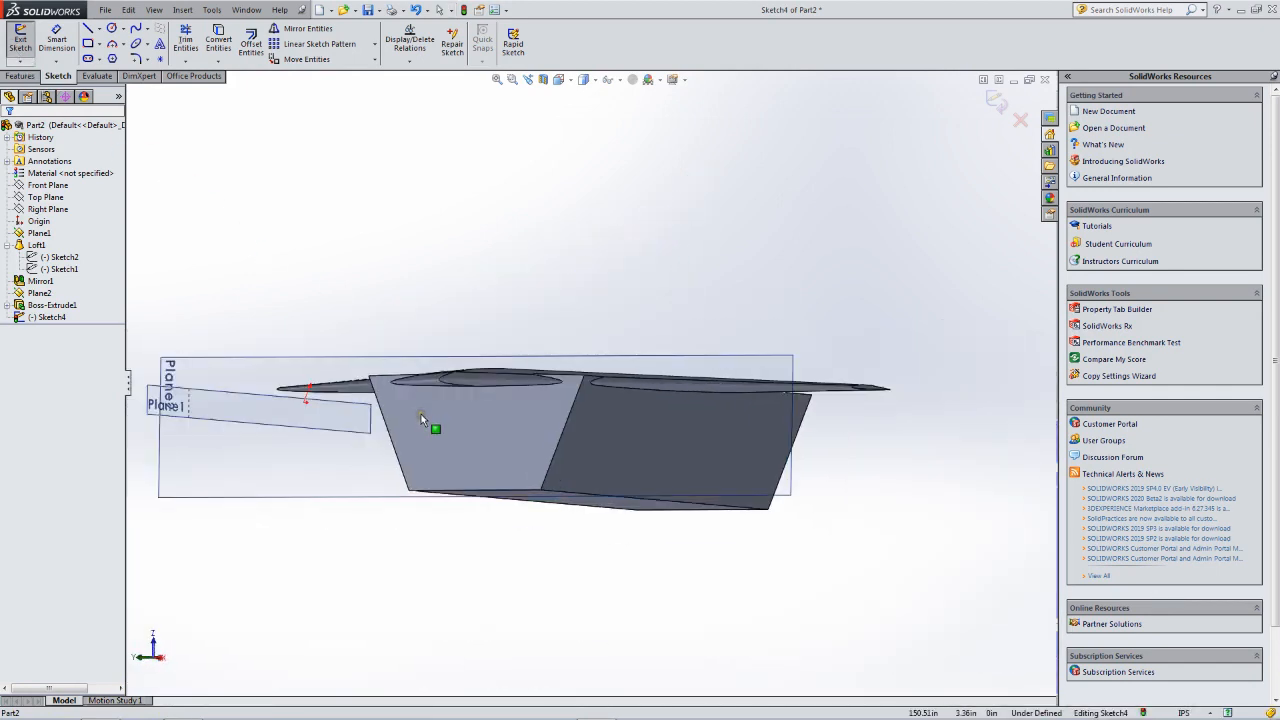
click(7, 306)
click(48, 329)
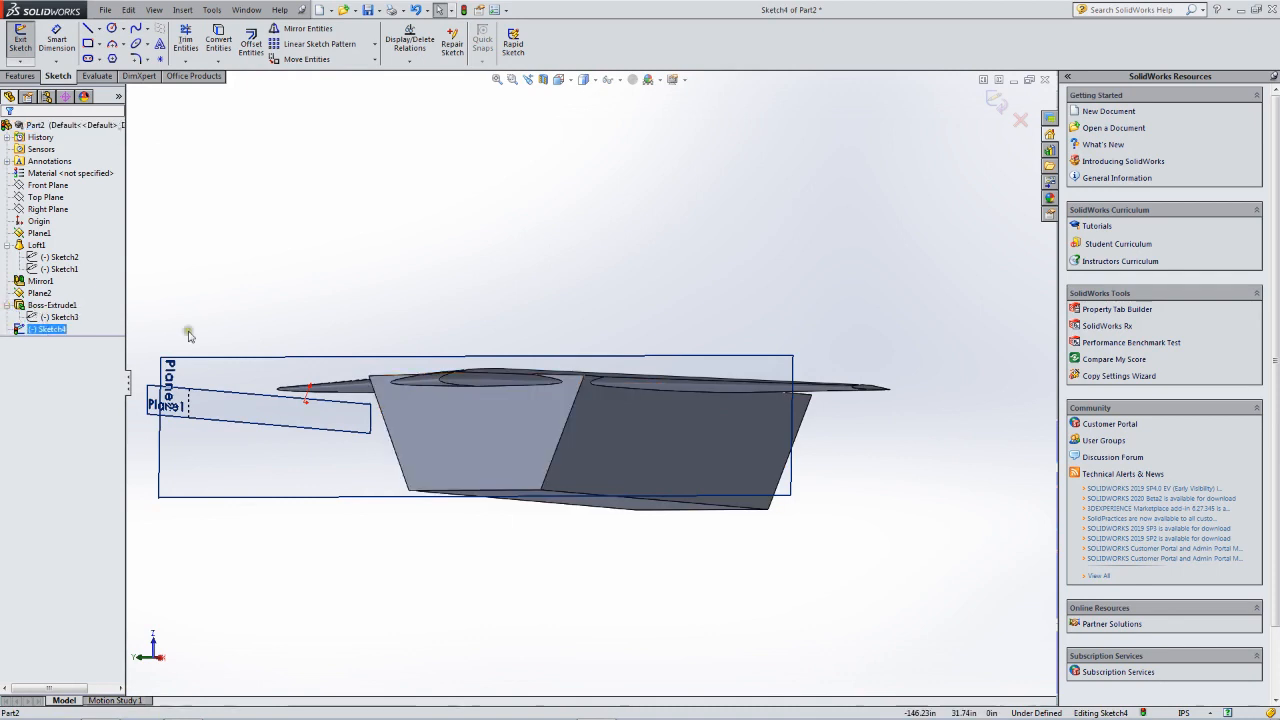
scroll(183, 334, up, 3)
middle_drag(179, 338, 157, 334)
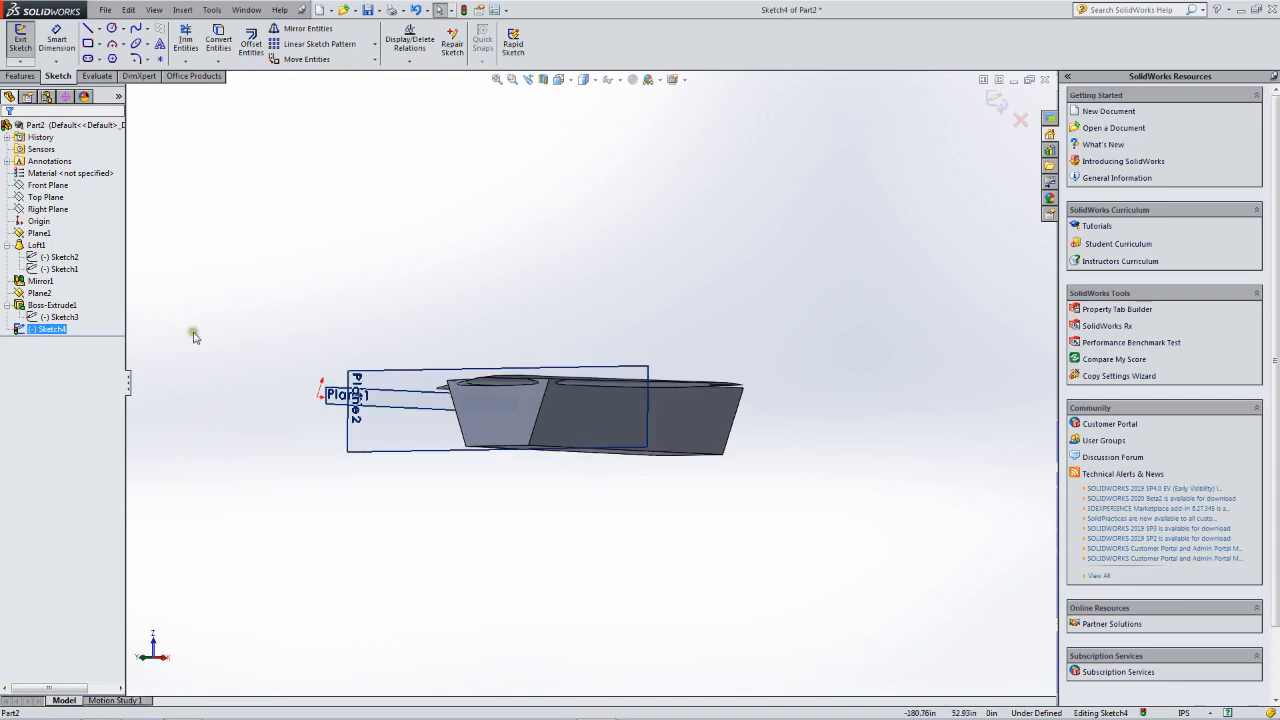
right_click(57, 330)
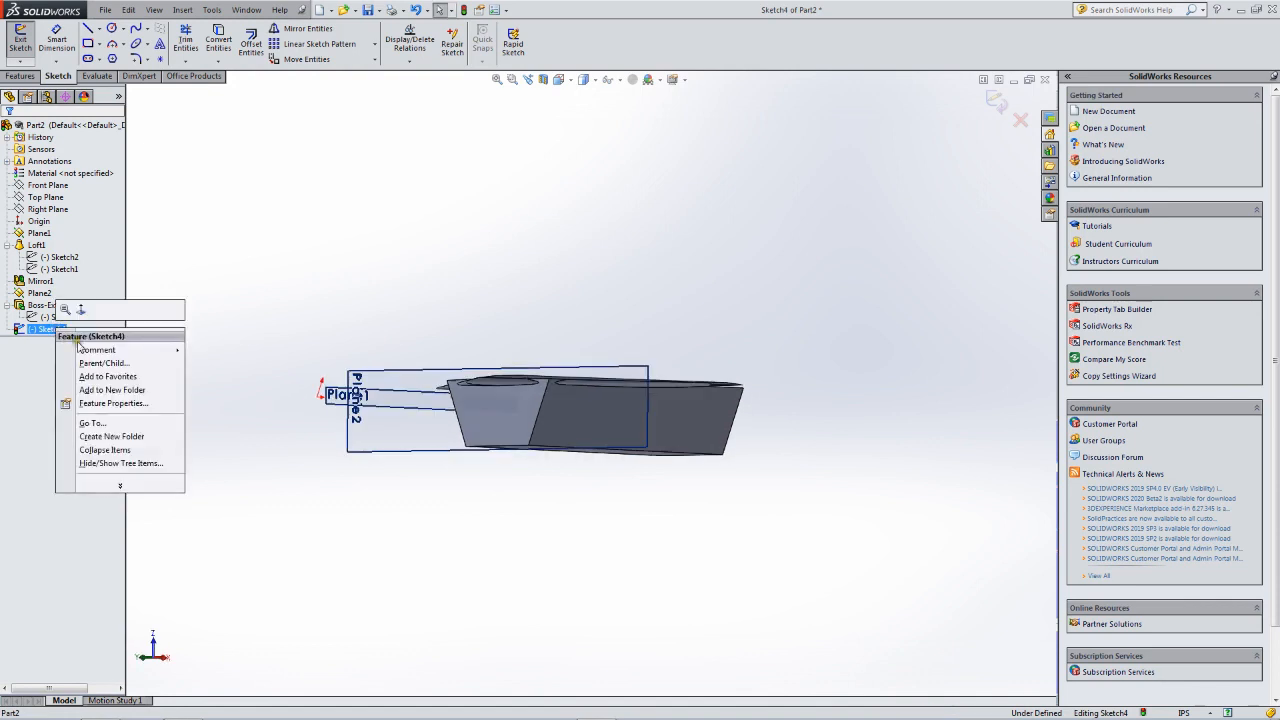
click(215, 351)
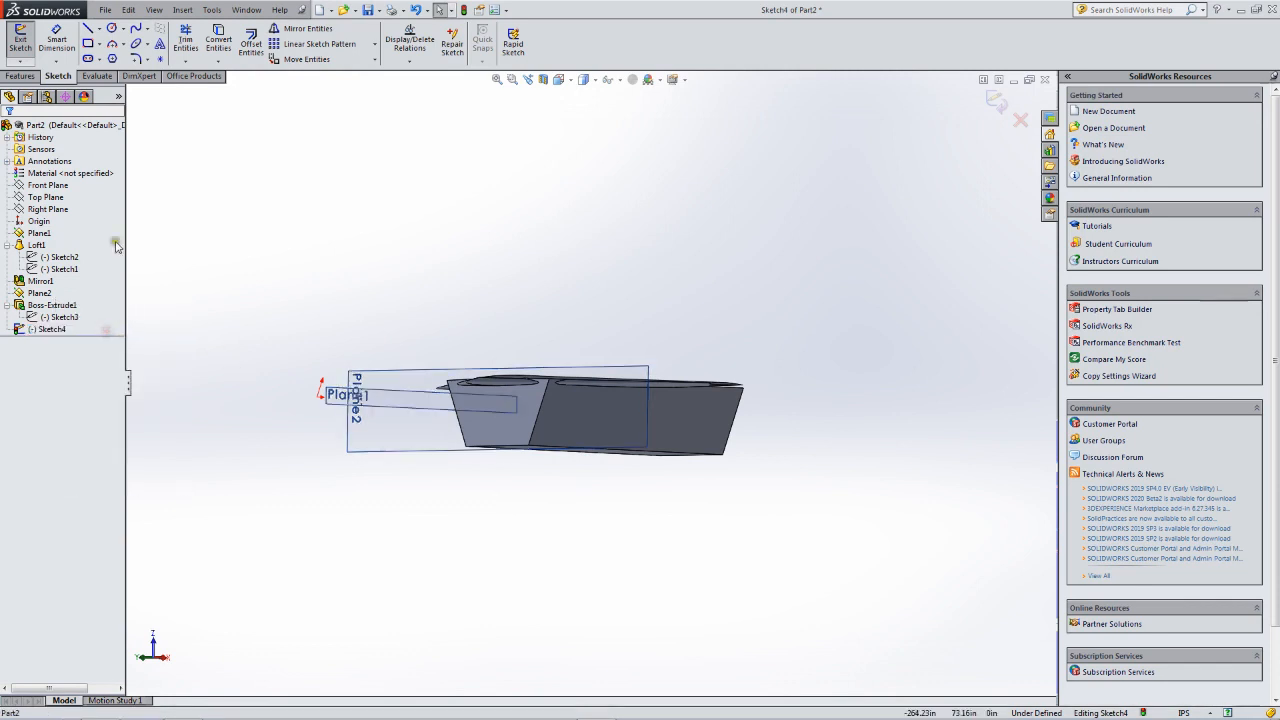
click(20, 40)
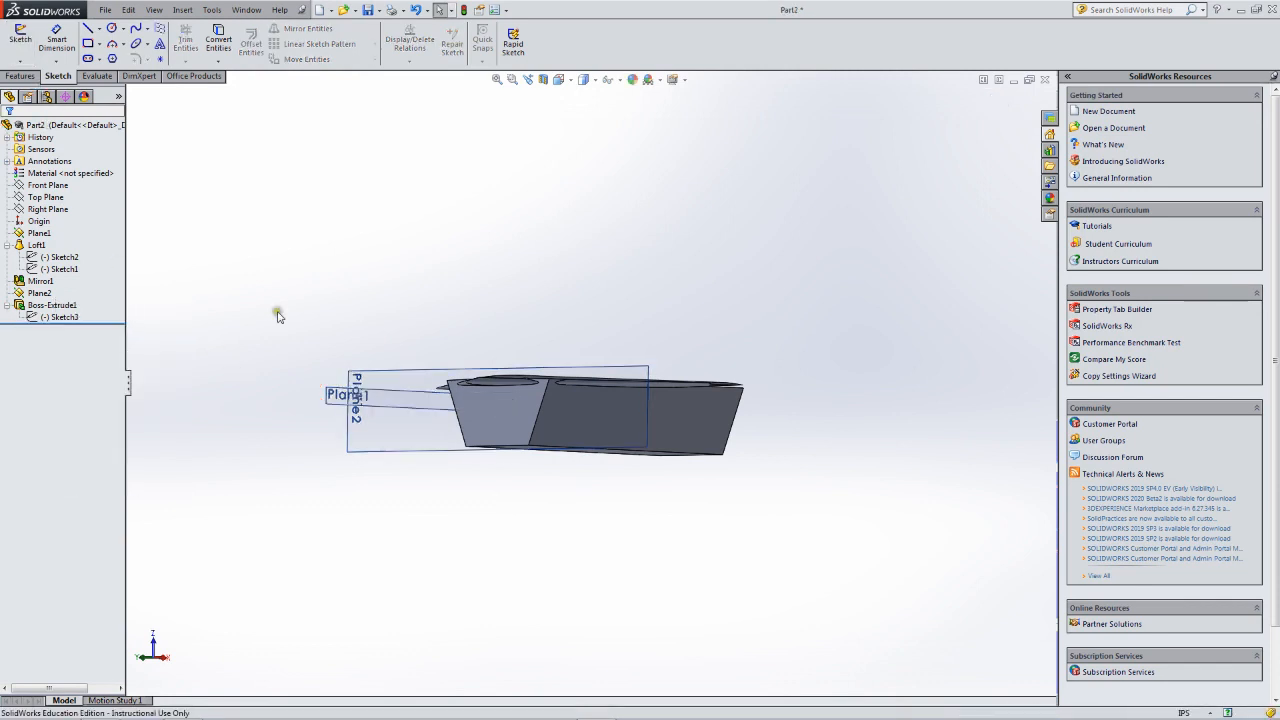
Open the fuselage extrusion's Sketch3 for editing and start Move Entities on all its profile lines.
mouse_move(391, 341)
middle_down()
mouse_move(415, 402)
mouse_move(398, 372)
middle_up()
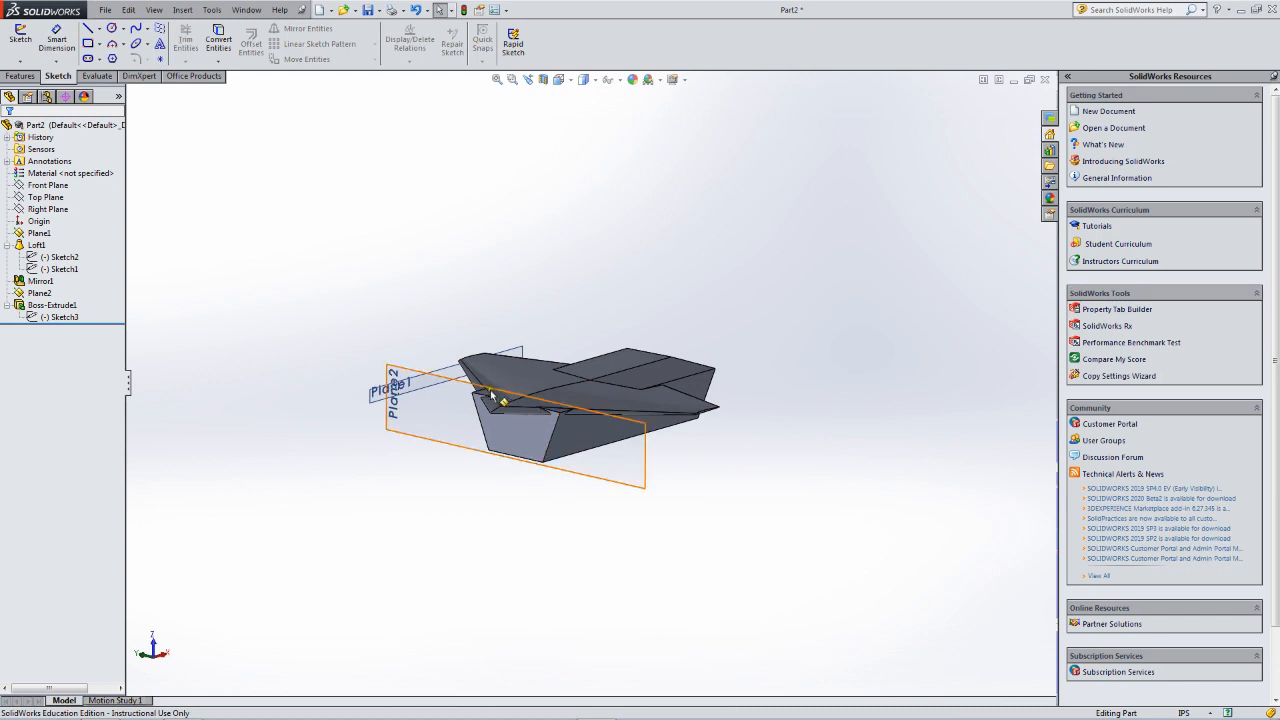
click(58, 317)
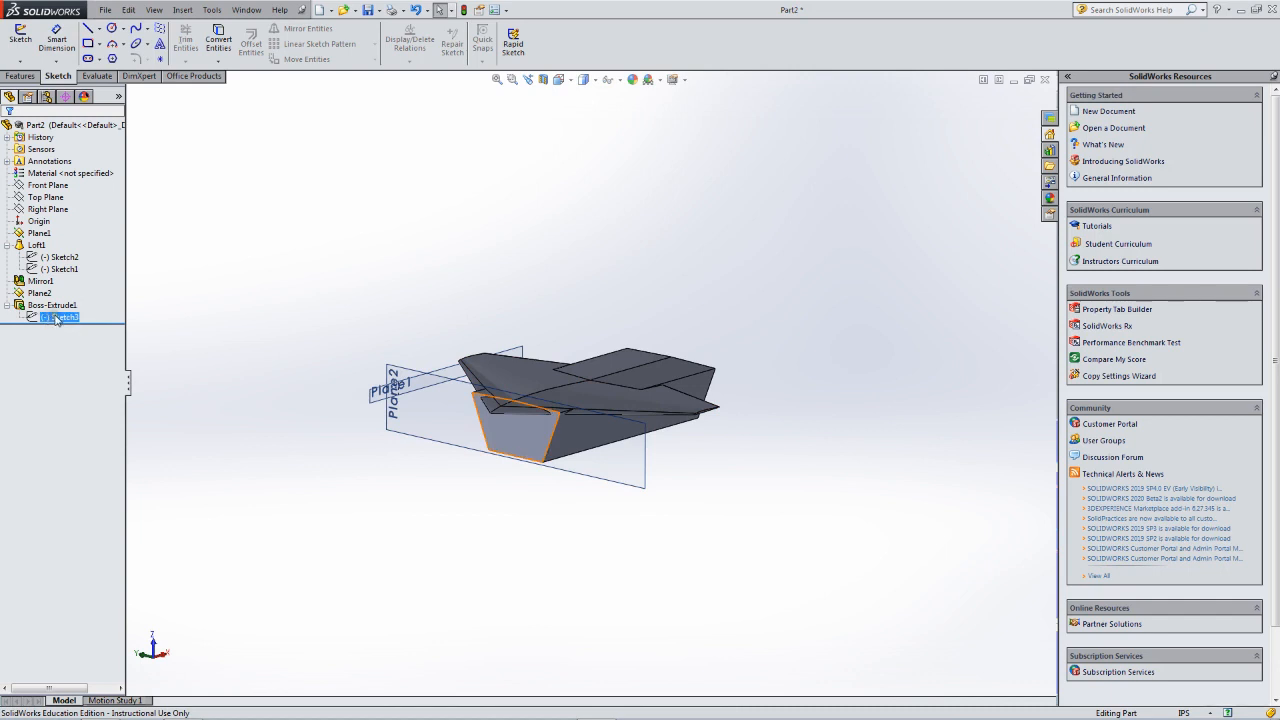
right_click(58, 317)
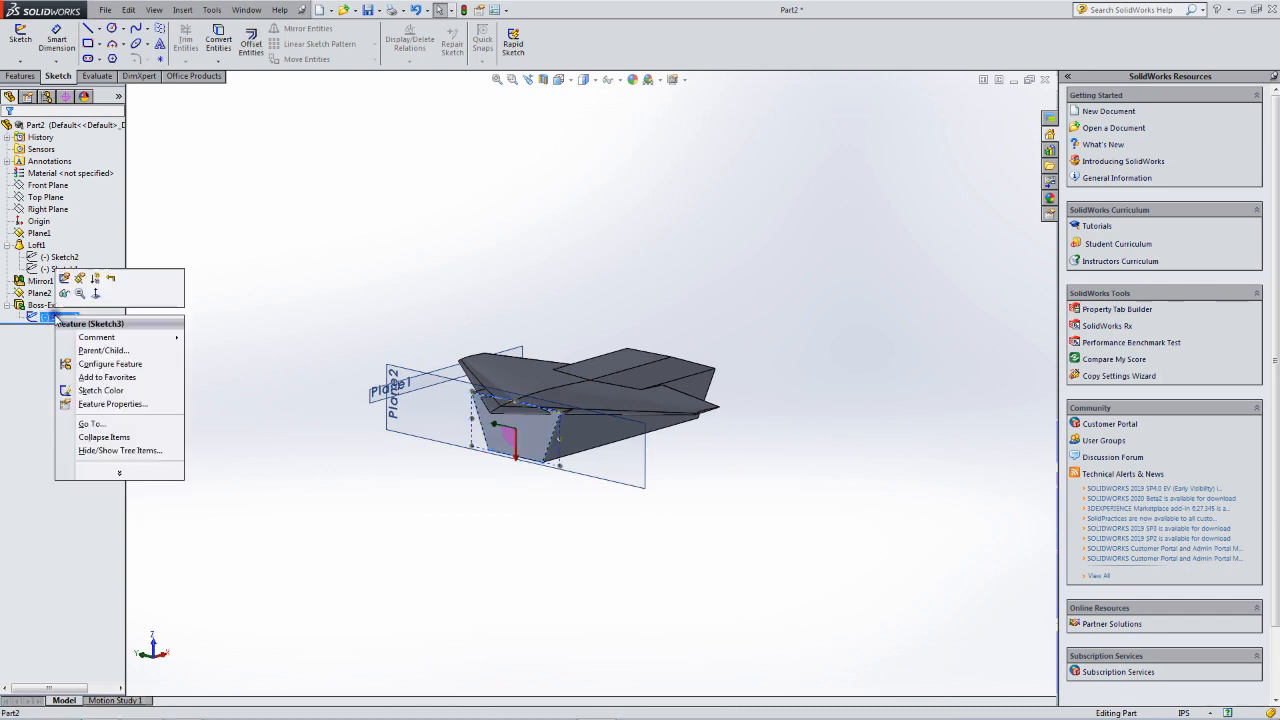
click(63, 280)
drag(226, 248, 729, 607)
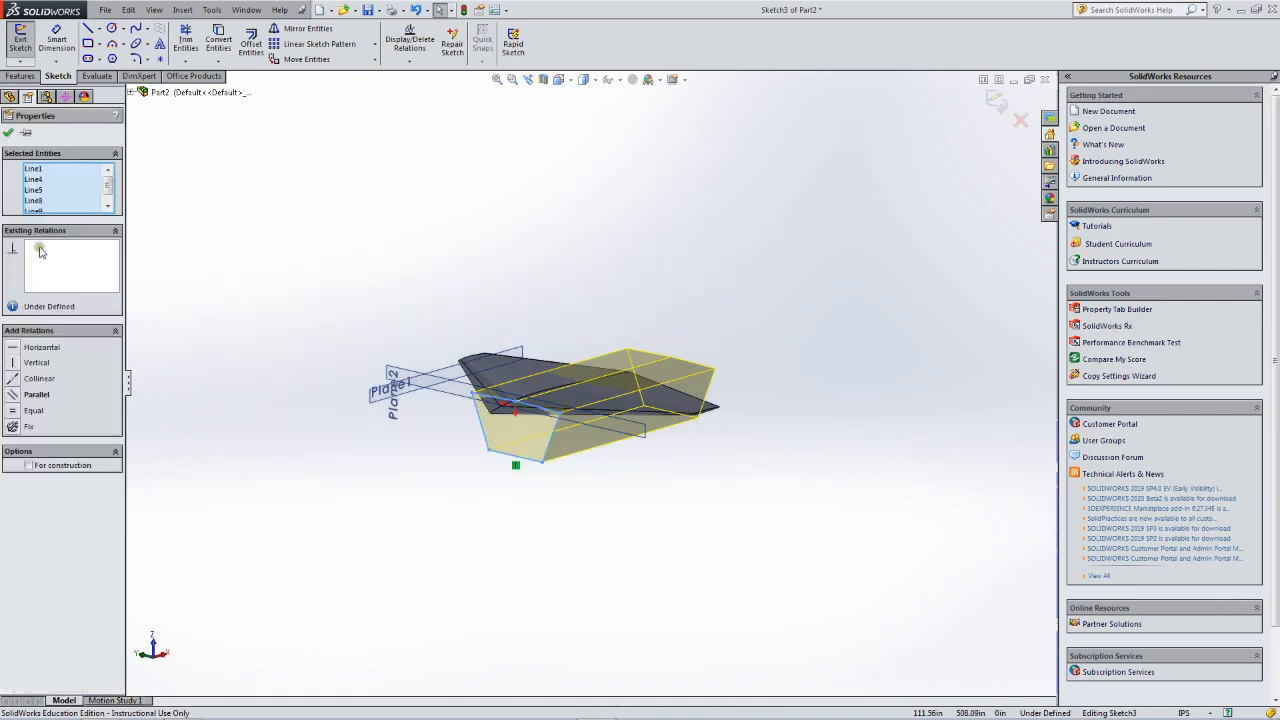
click(310, 60)
Try moving the fuselage profile by a Y offset of -3.00 in.
click(63, 297)
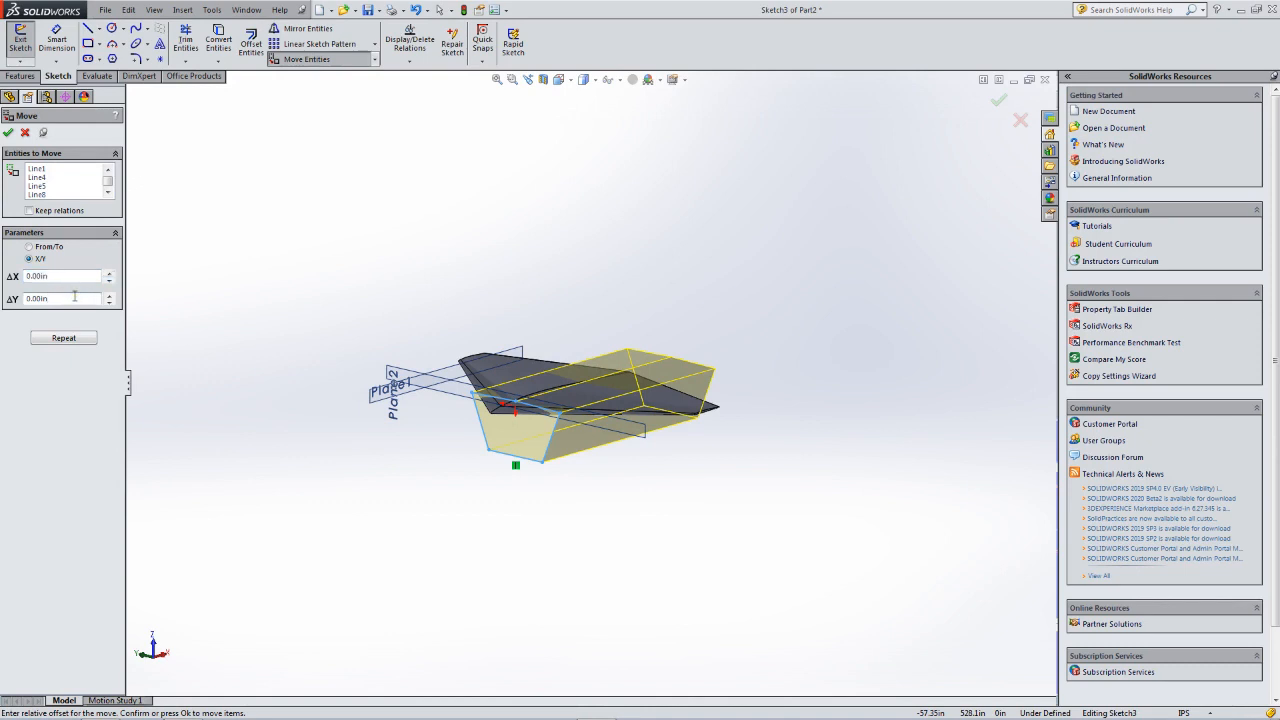
drag(63, 298, 24, 300)
key(Return)
click(47, 297)
drag(62, 297, 4, 297)
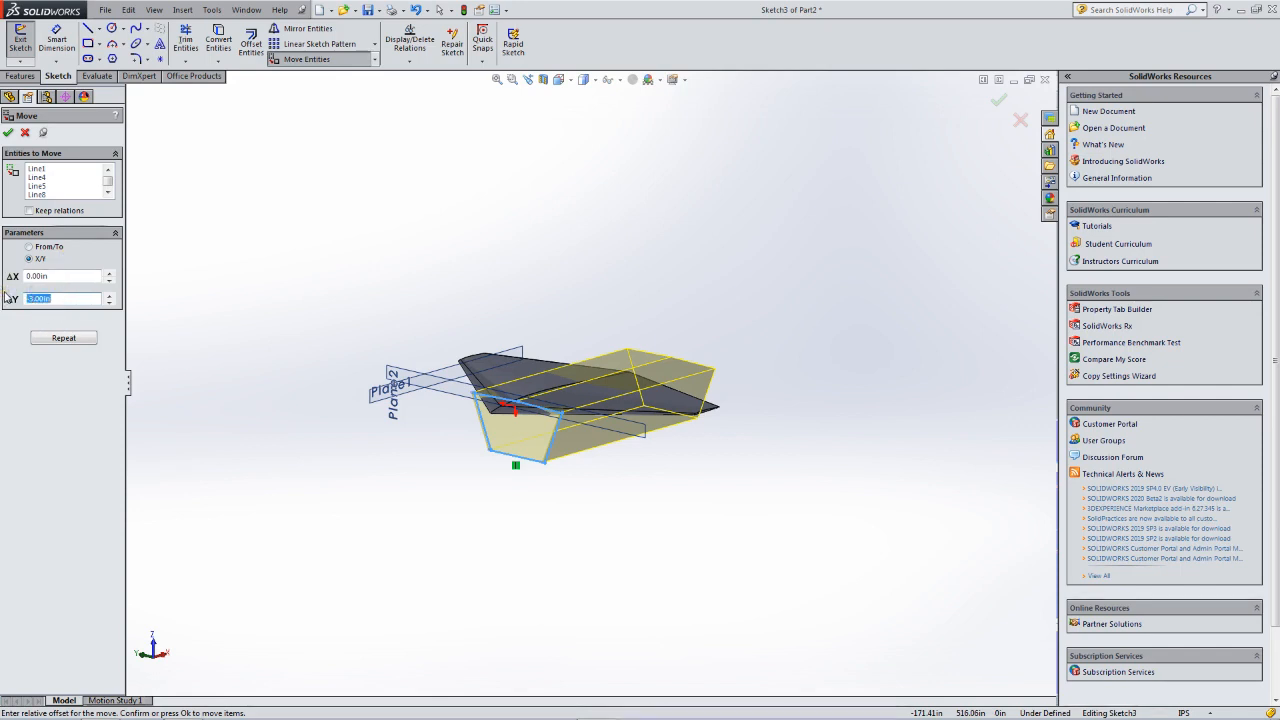
Move the fuselage profile by 3.40 in in X and 0.00 in in Y, and exit the sketch.
drag(57, 275, 4, 276)
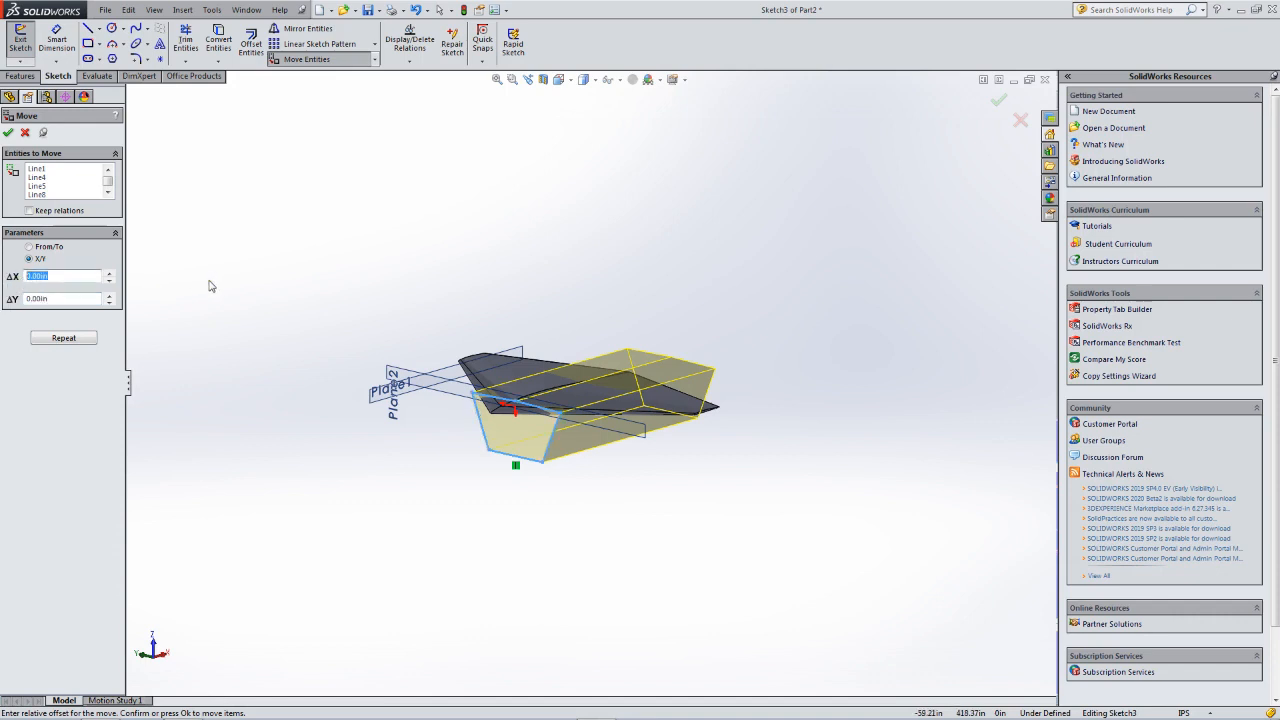
key(Return)
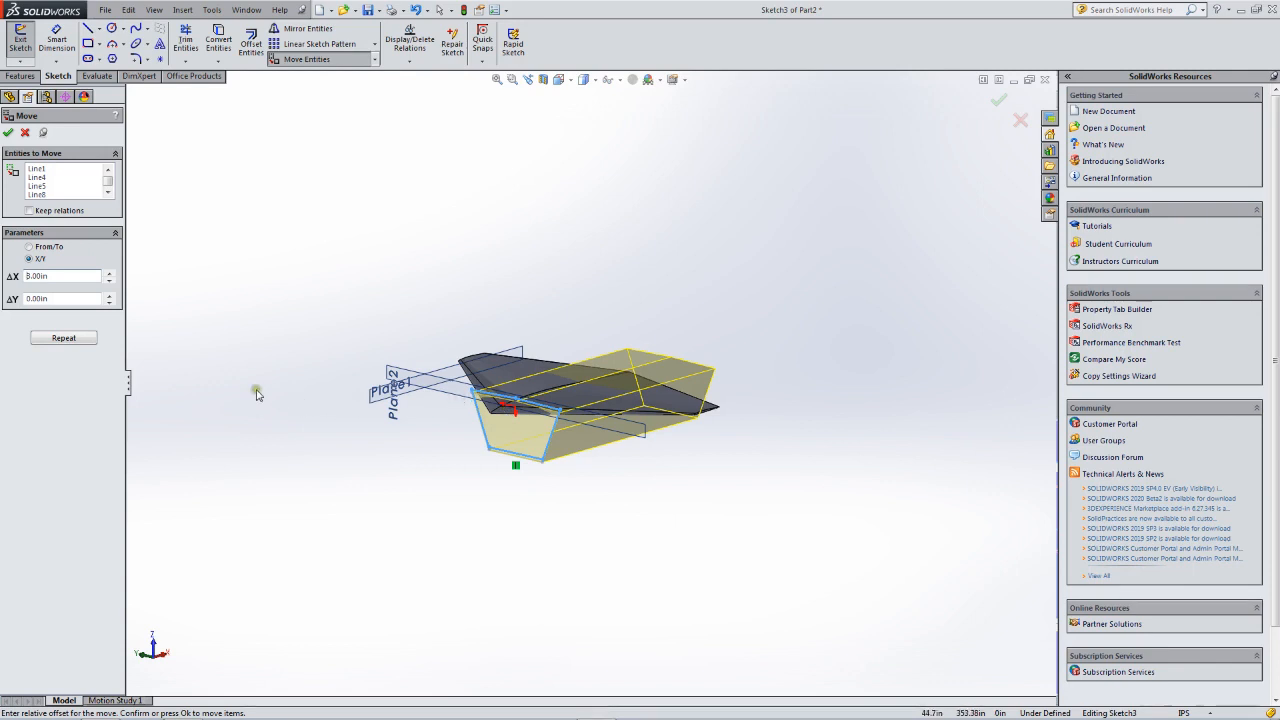
key(Return)
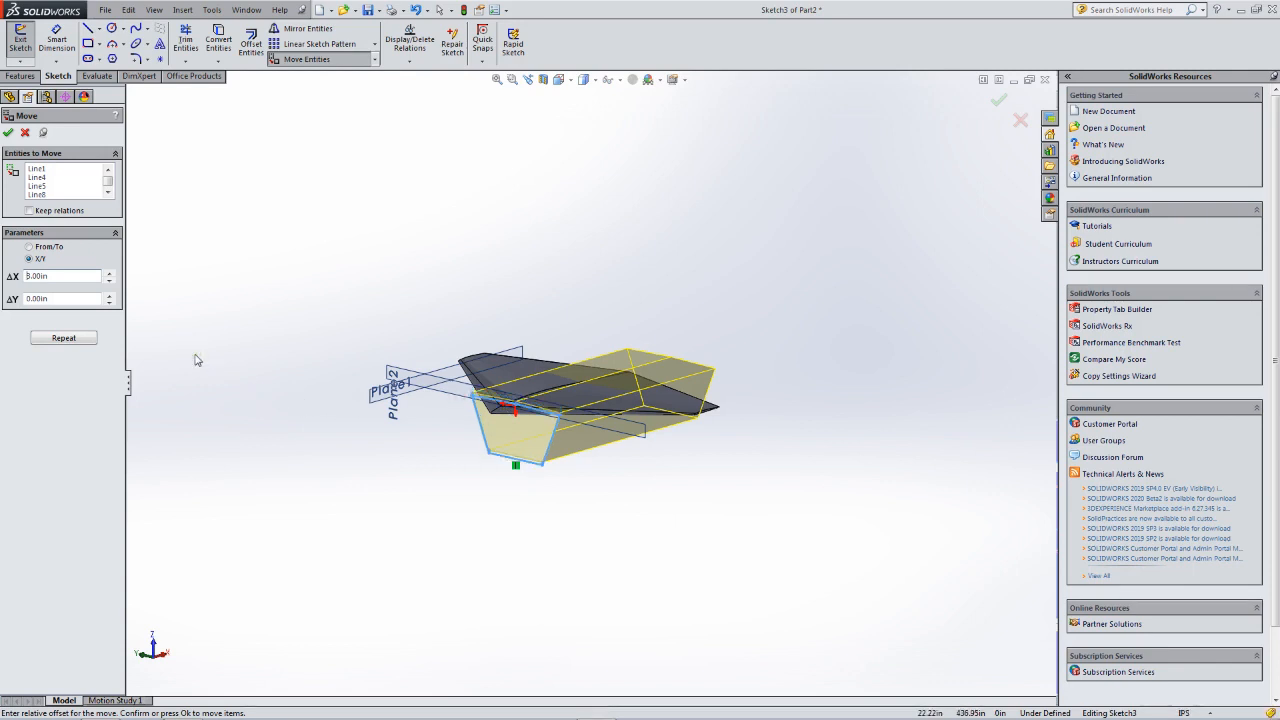
scroll(603, 420, down, 10)
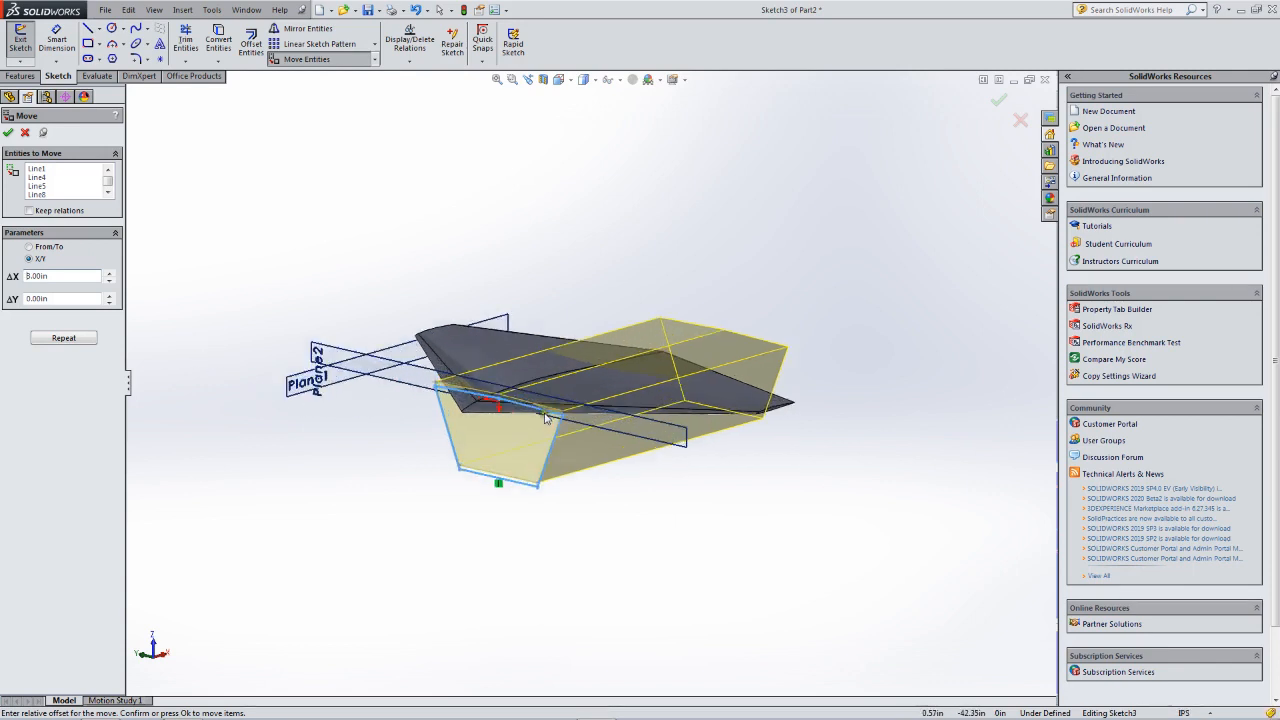
scroll(562, 416, down, 4)
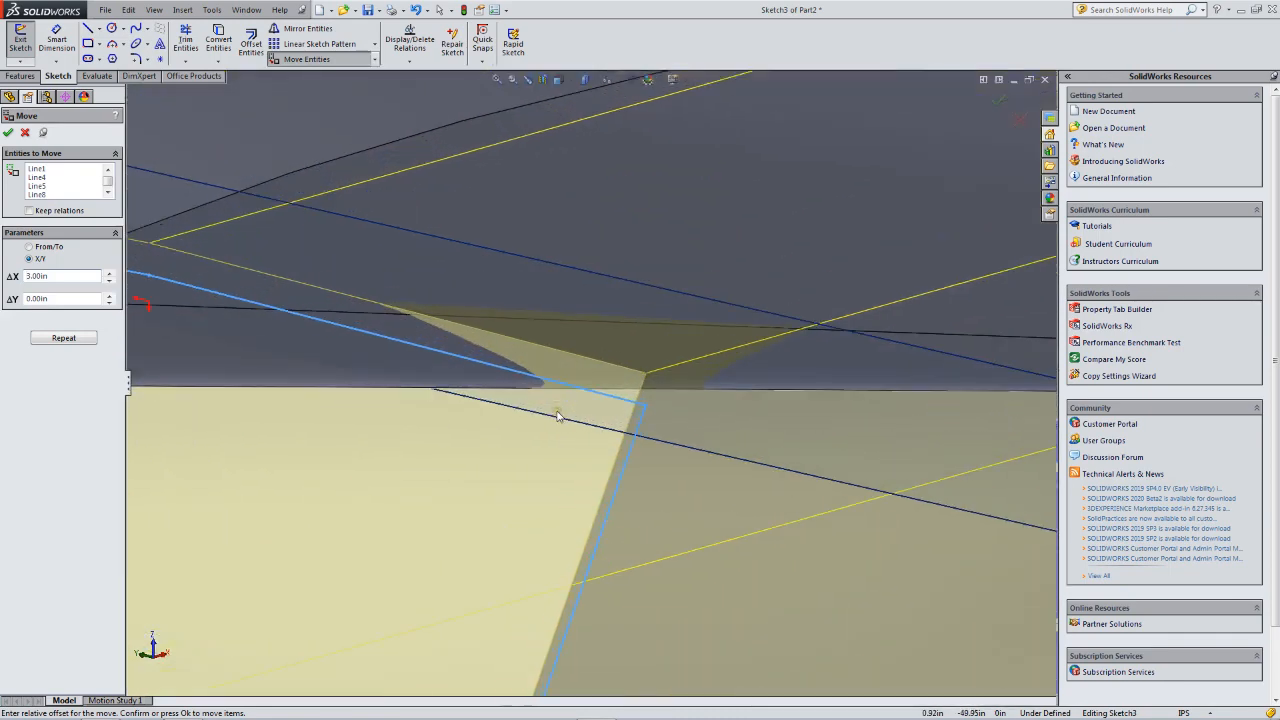
mouse_move(555, 404)
middle_down()
mouse_move(617, 366)
mouse_move(549, 391)
mouse_move(517, 384)
mouse_move(515, 399)
mouse_move(525, 386)
mouse_move(463, 373)
mouse_move(490, 396)
middle_up()
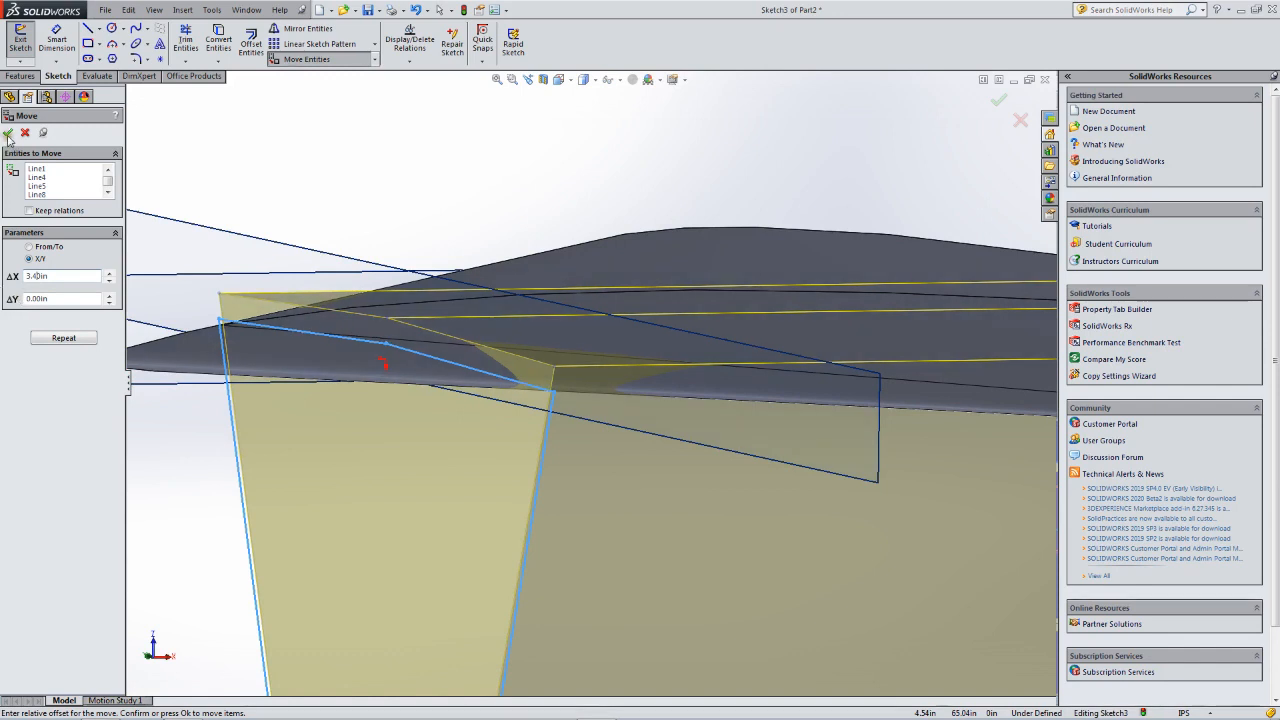
click(7, 133)
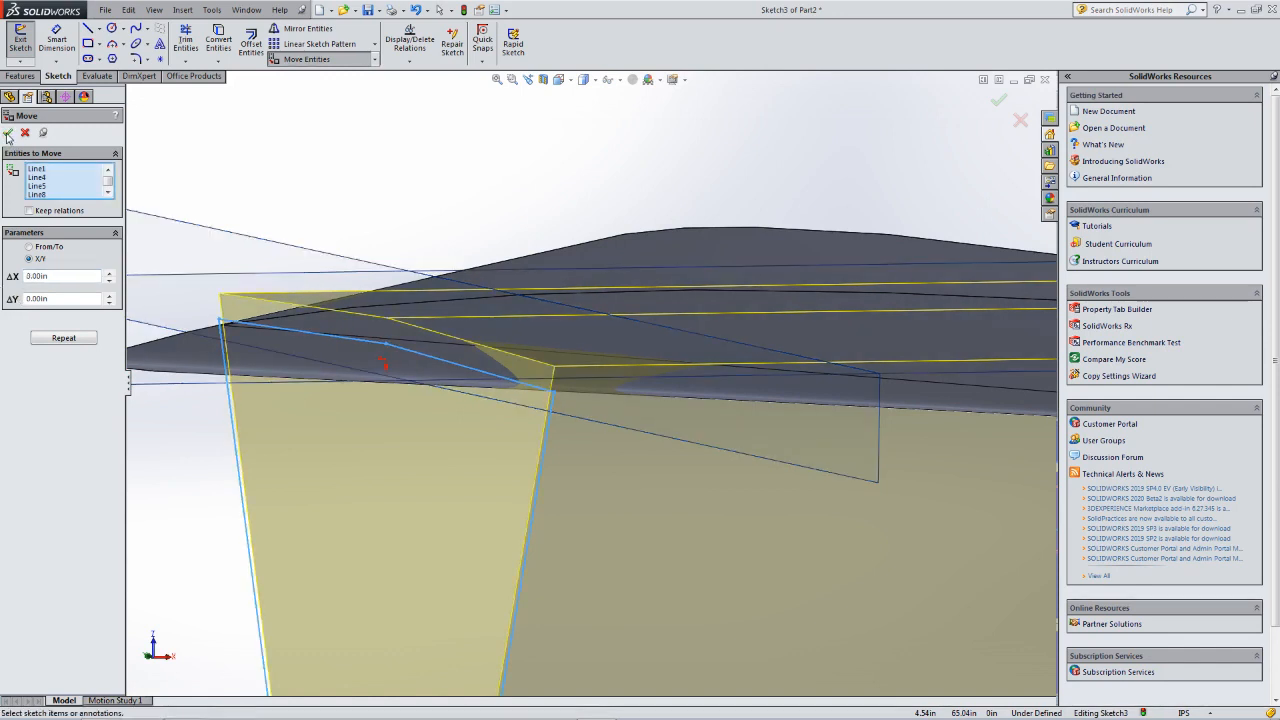
click(7, 133)
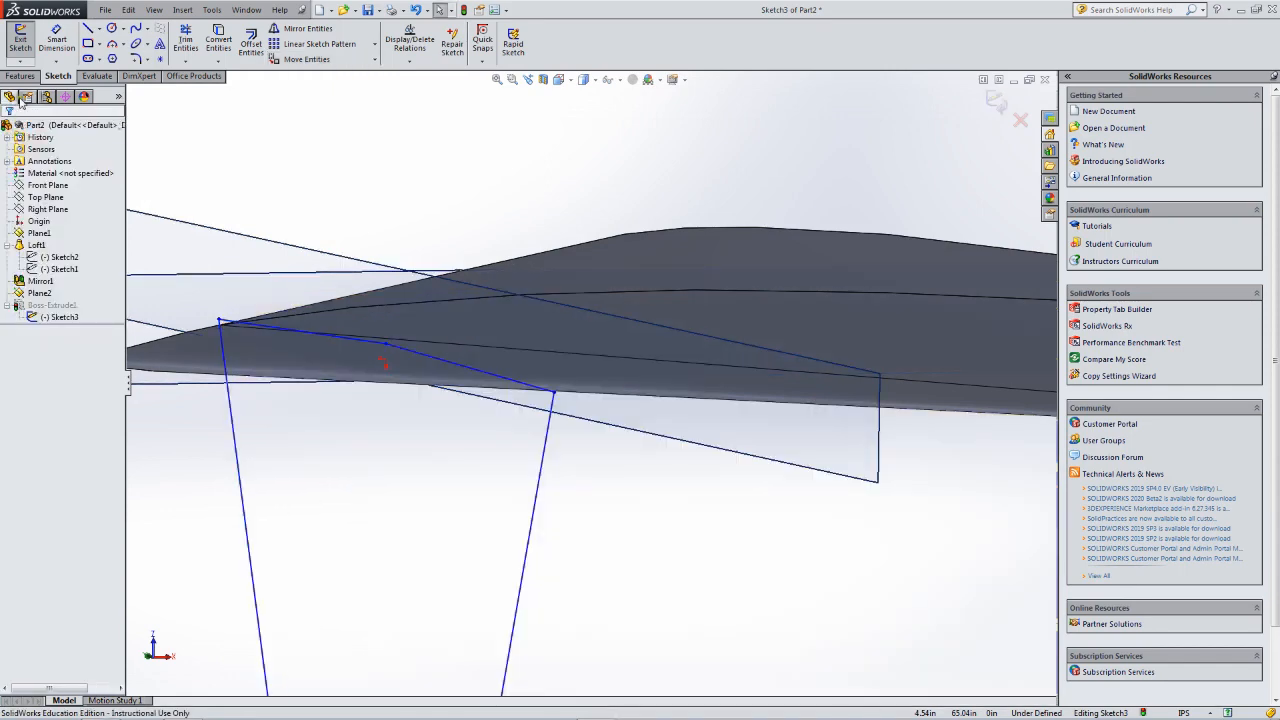
click(14, 34)
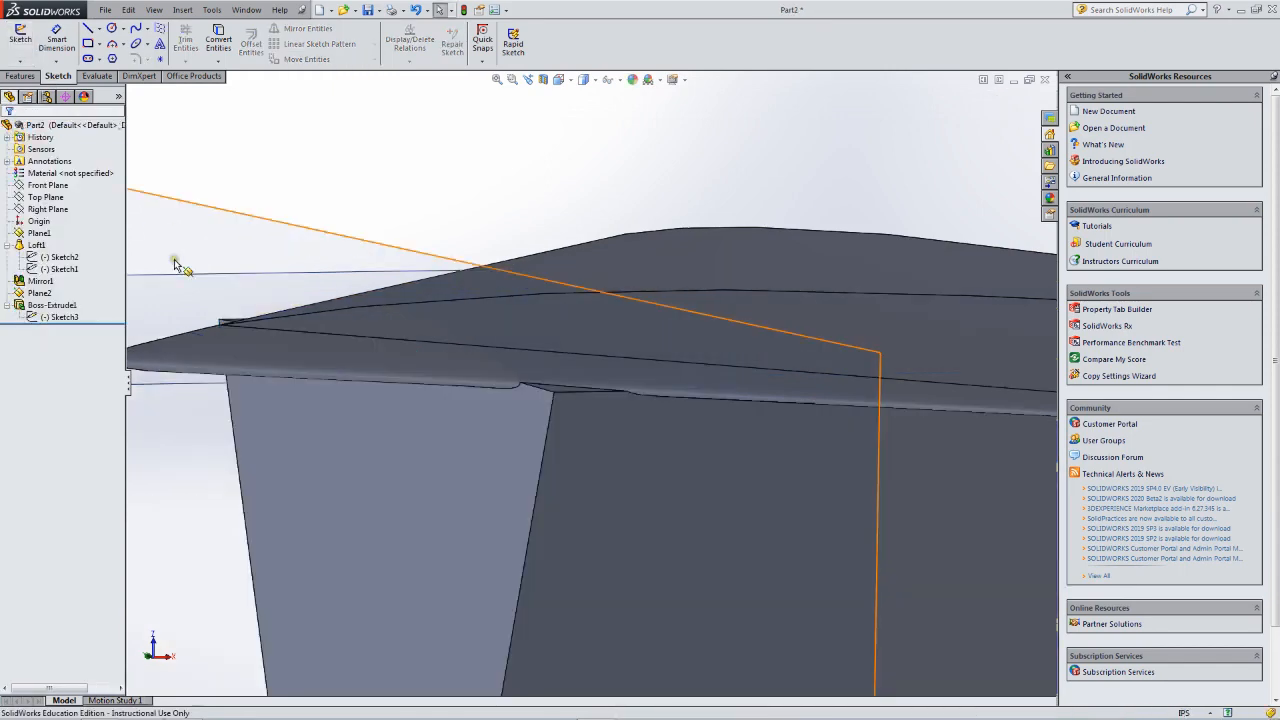
Inspect how the fuselage meets the underside of the wings from several angles.
middle_drag(404, 302, 674, 423)
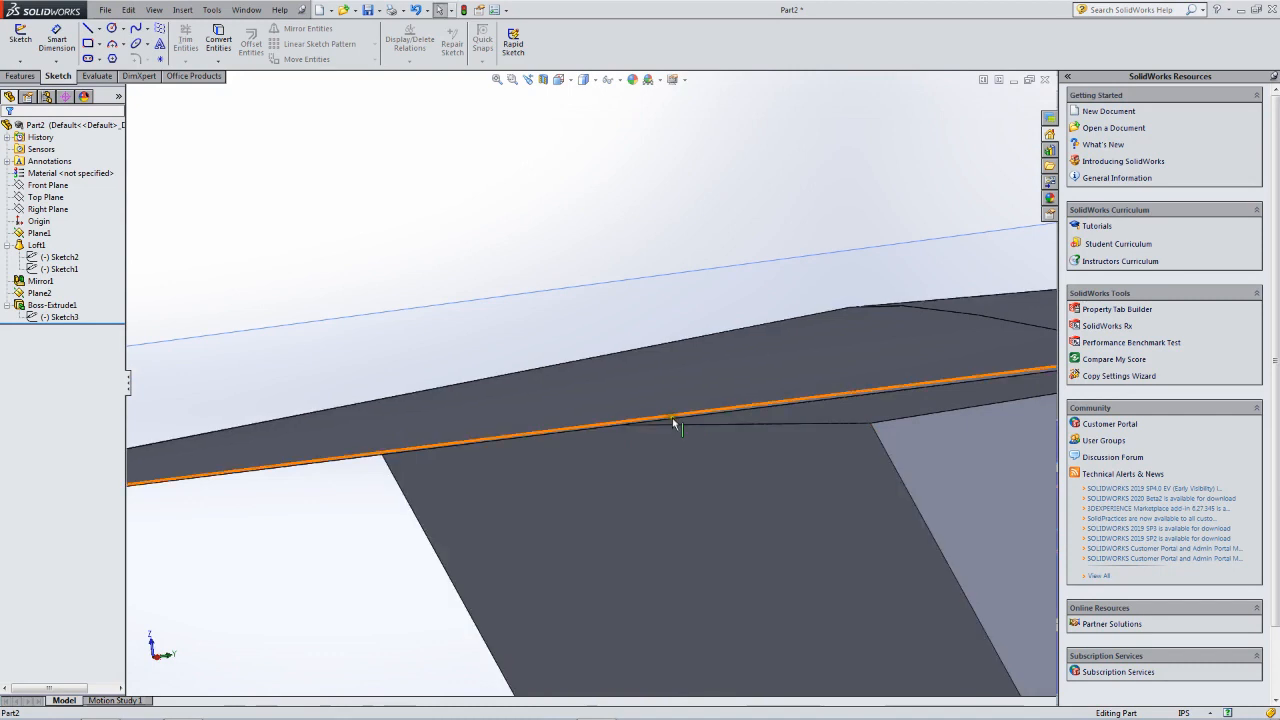
middle_drag(790, 420, 563, 403)
scroll(446, 448, up, 4)
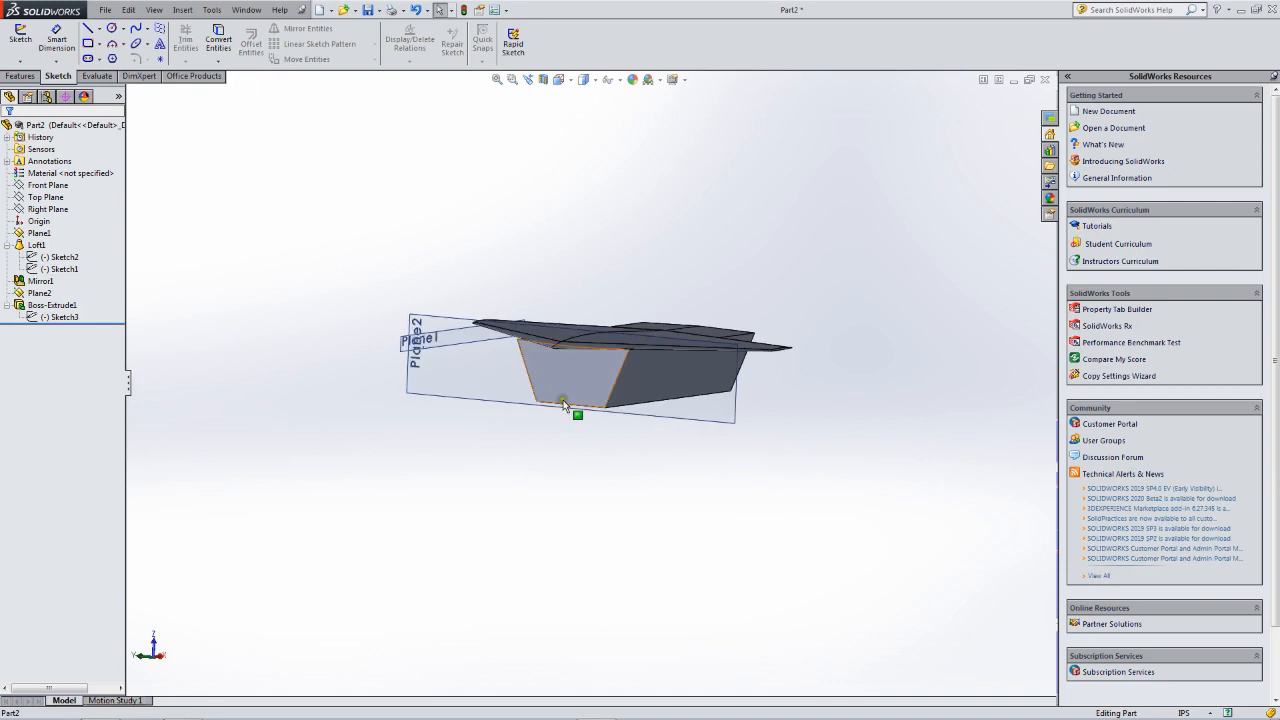
scroll(563, 403, down, 3)
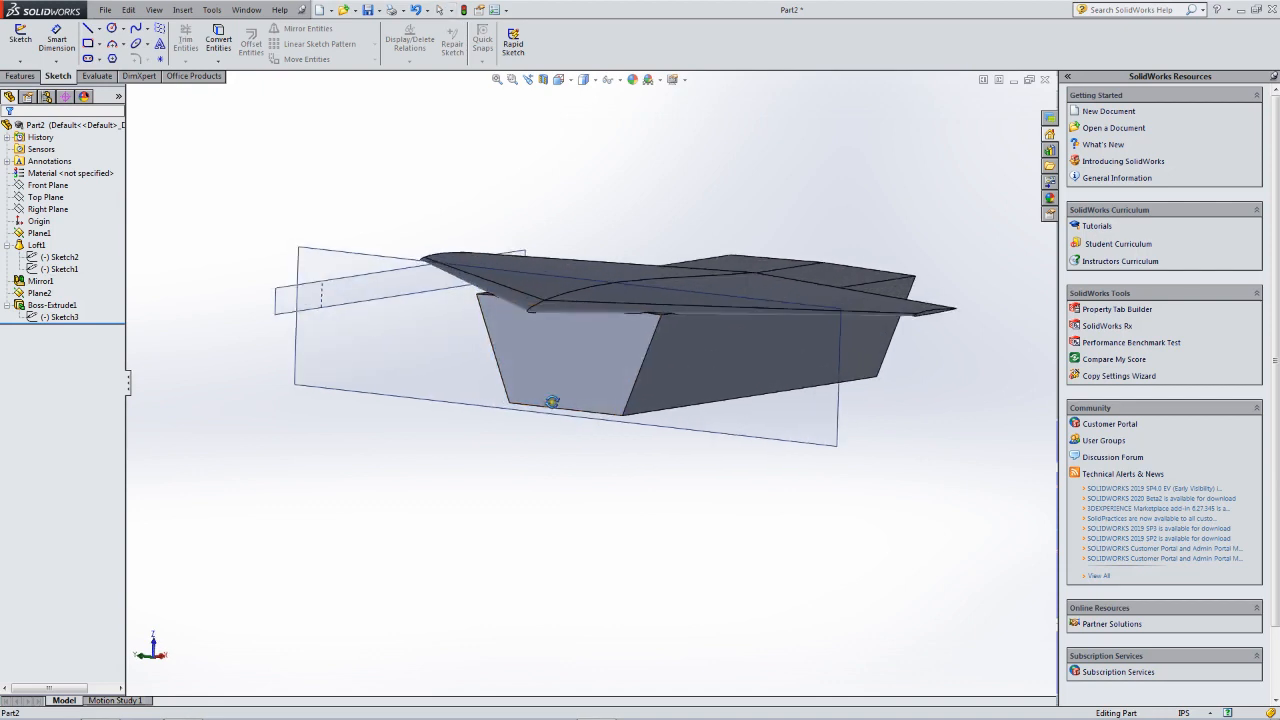
scroll(545, 410, up, 4)
middle_drag(520, 423, 511, 477)
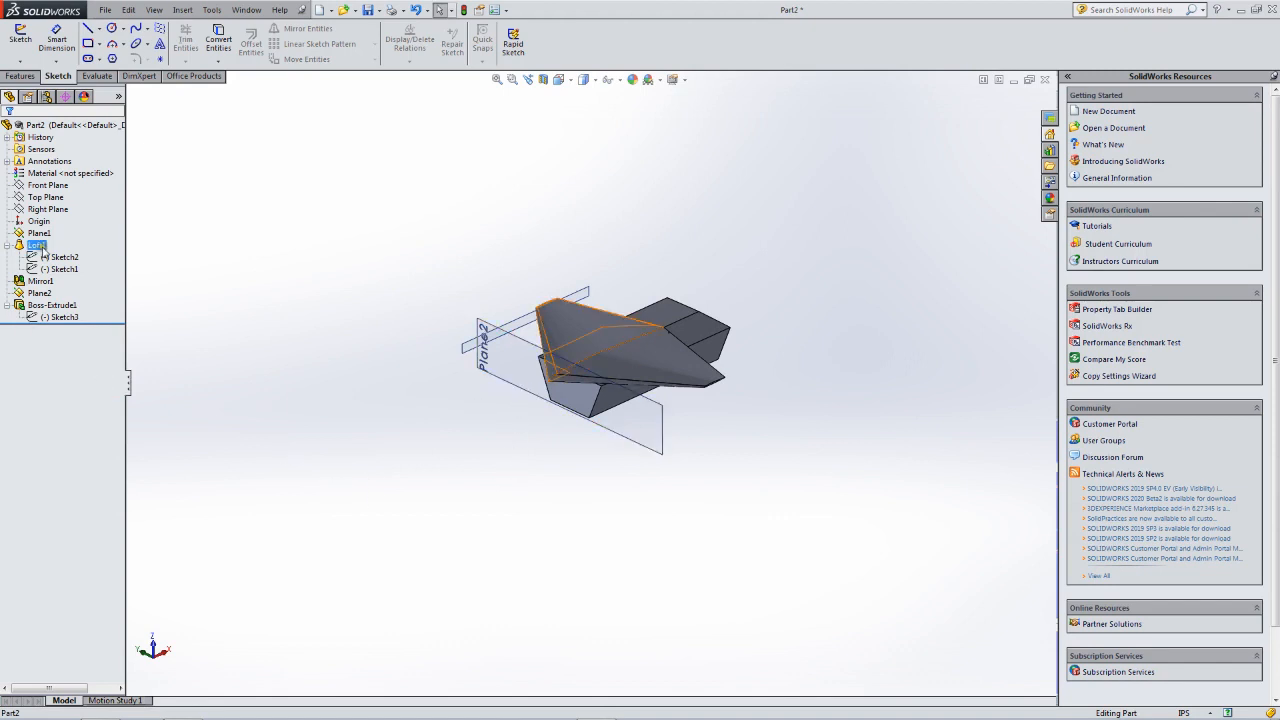
Create a reference plane offset 76 in from the Right Plane, towards the fuselage.
click(44, 198)
click(40, 209)
mouse_move(326, 292)
middle_down()
mouse_move(263, 266)
mouse_move(297, 266)
mouse_move(312, 289)
middle_up()
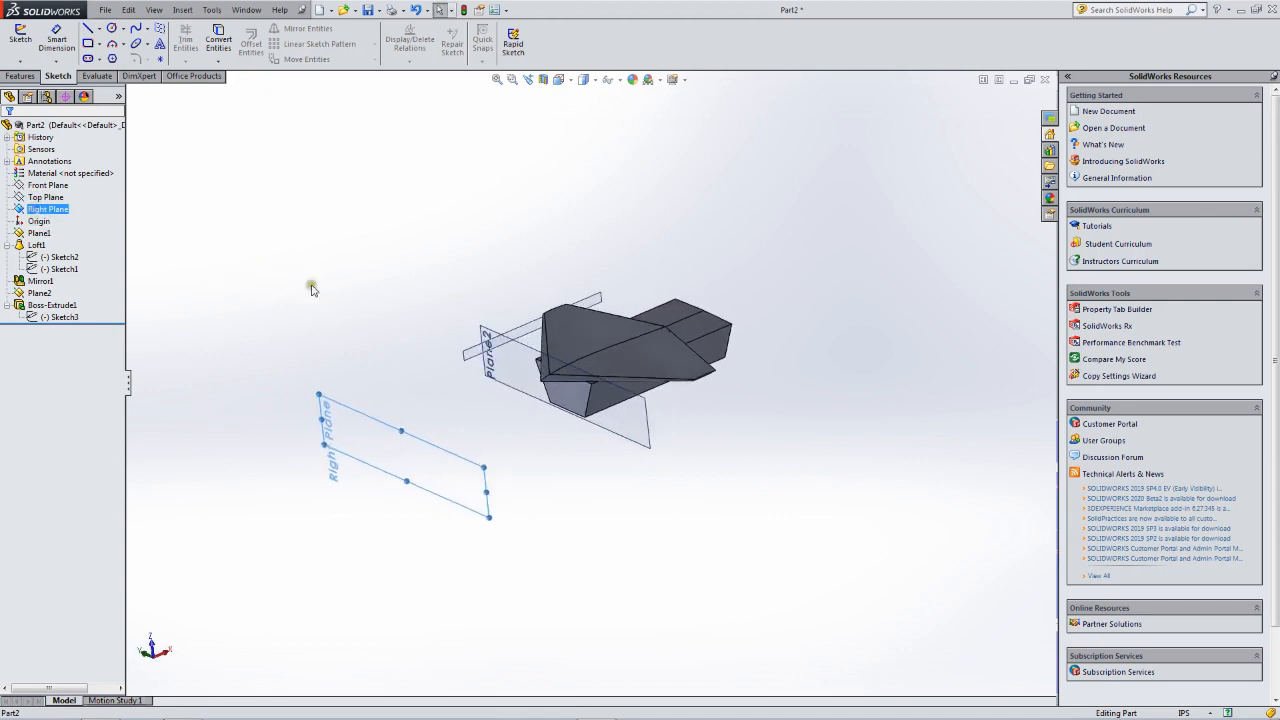
click(182, 10)
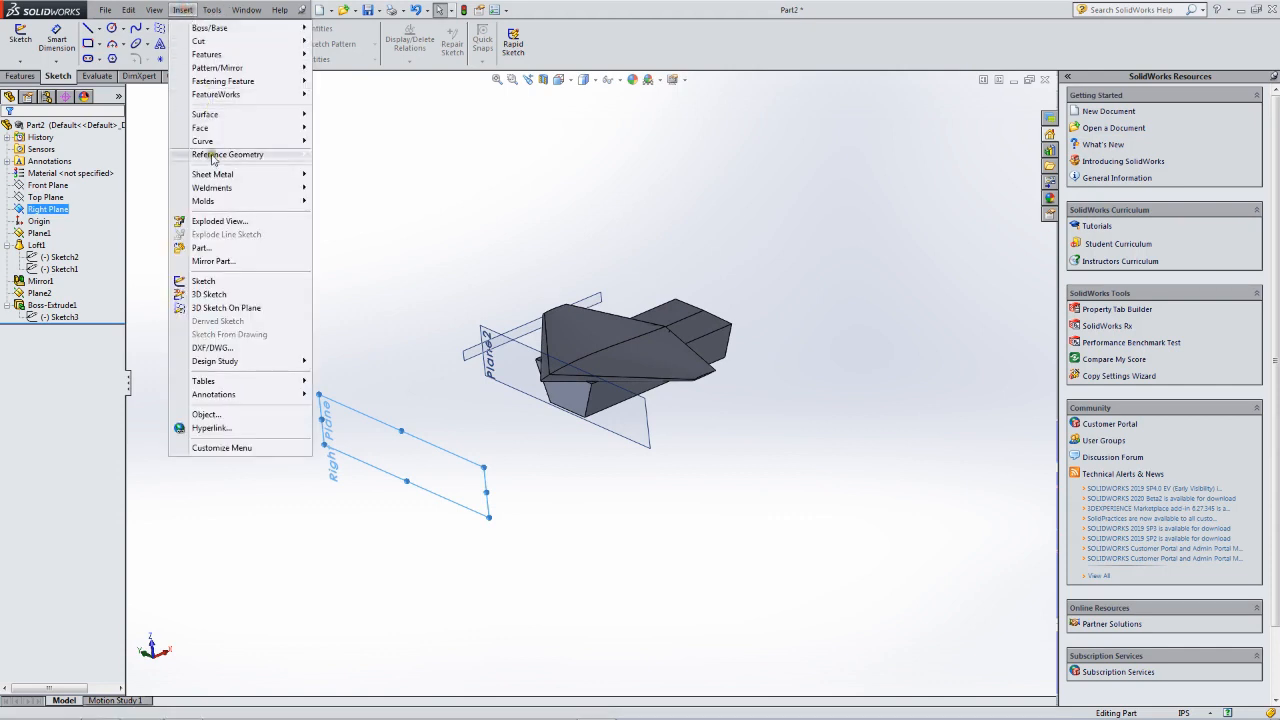
mouse_move(214, 156)
click(62, 155)
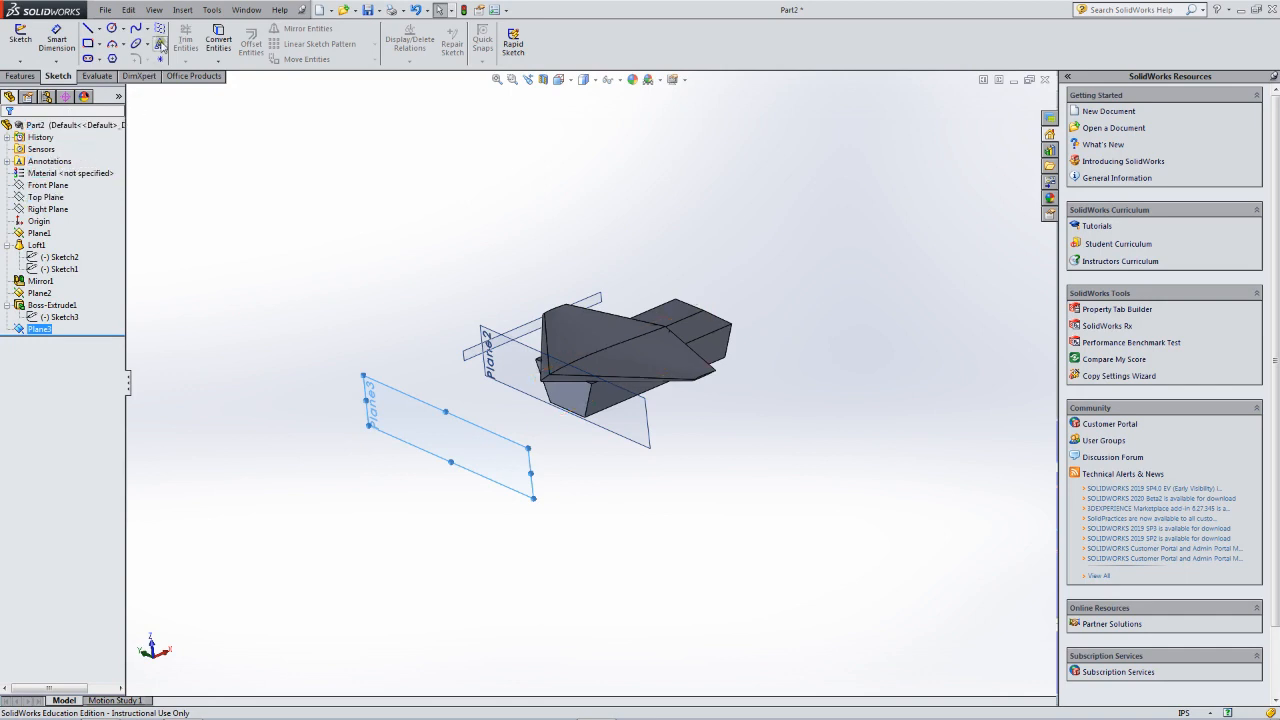
Create a reference plane offset 76 in from Plane3, towards the fuselage.
click(182, 10)
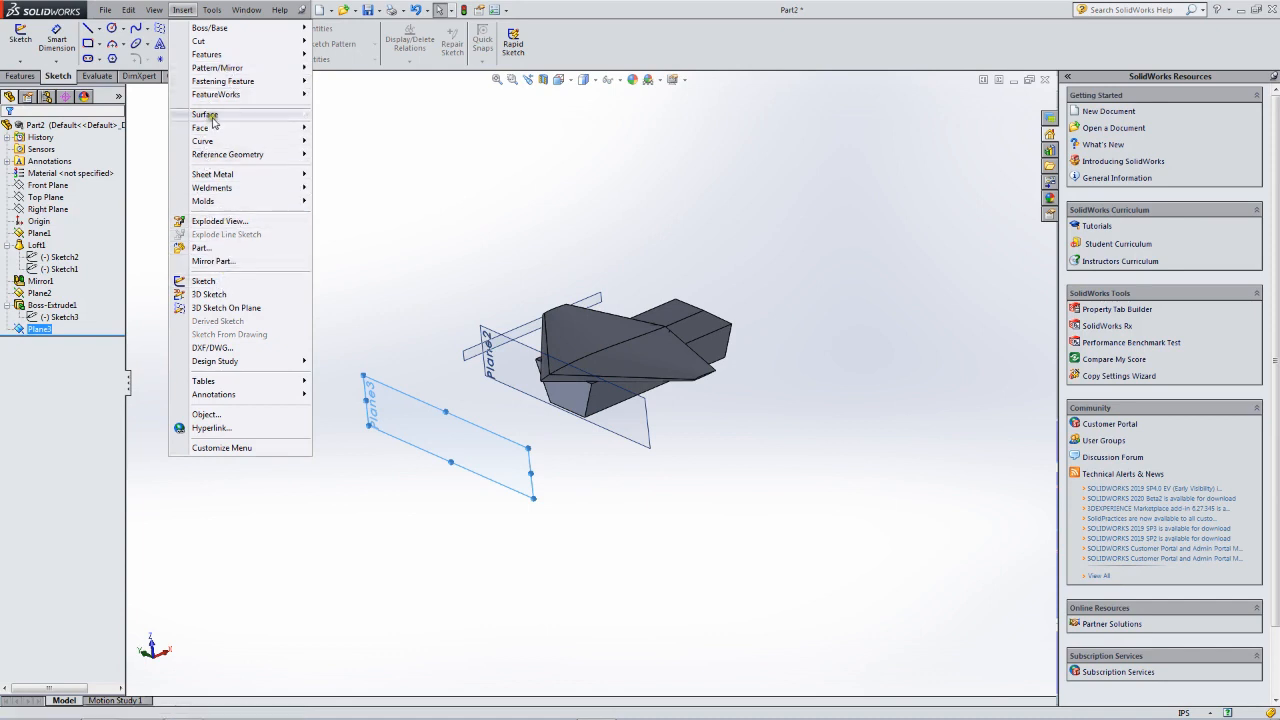
mouse_move(220, 154)
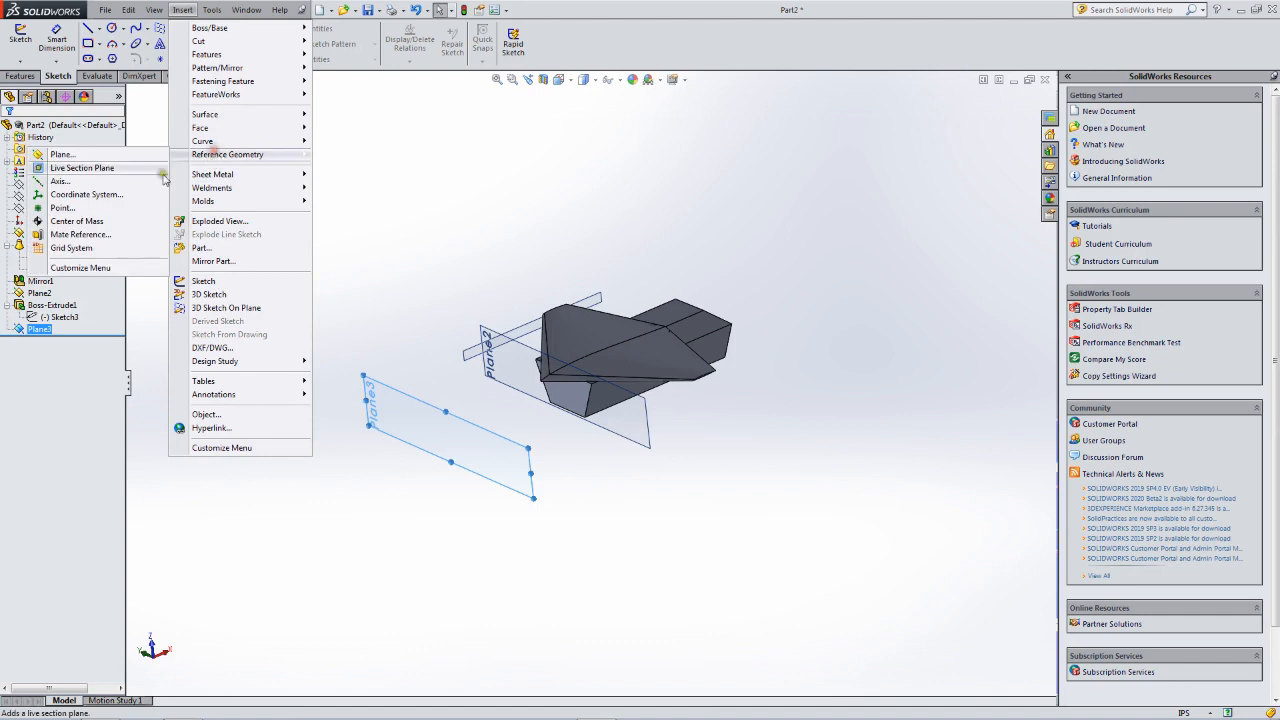
click(60, 155)
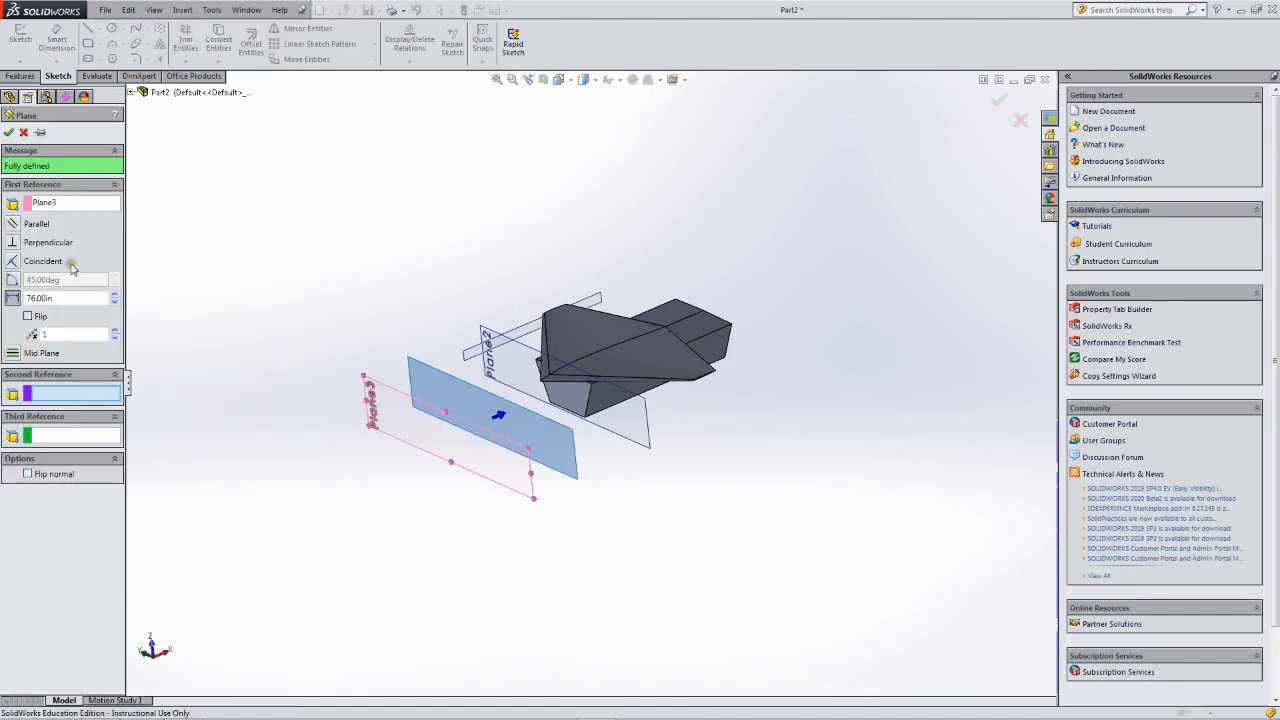
click(9, 131)
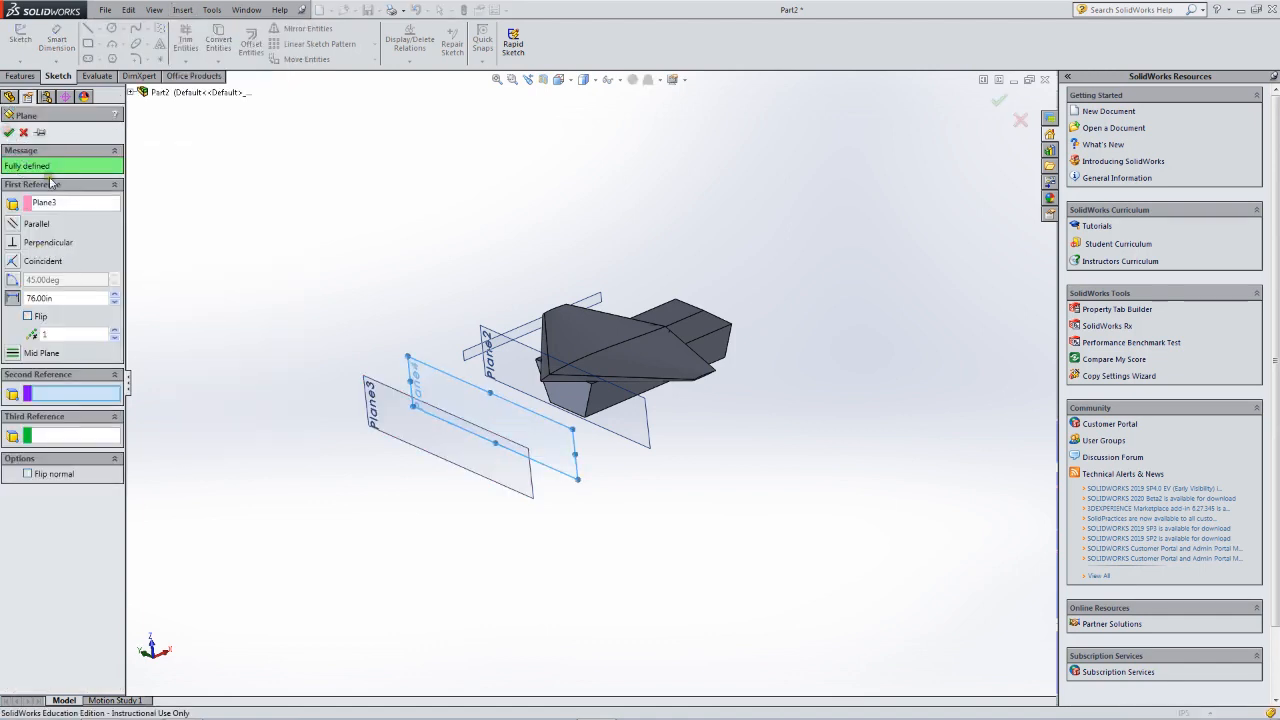
Create another reference plane offset 76 in from Plane4, towards the fuselage.
middle_drag(286, 214, 303, 249)
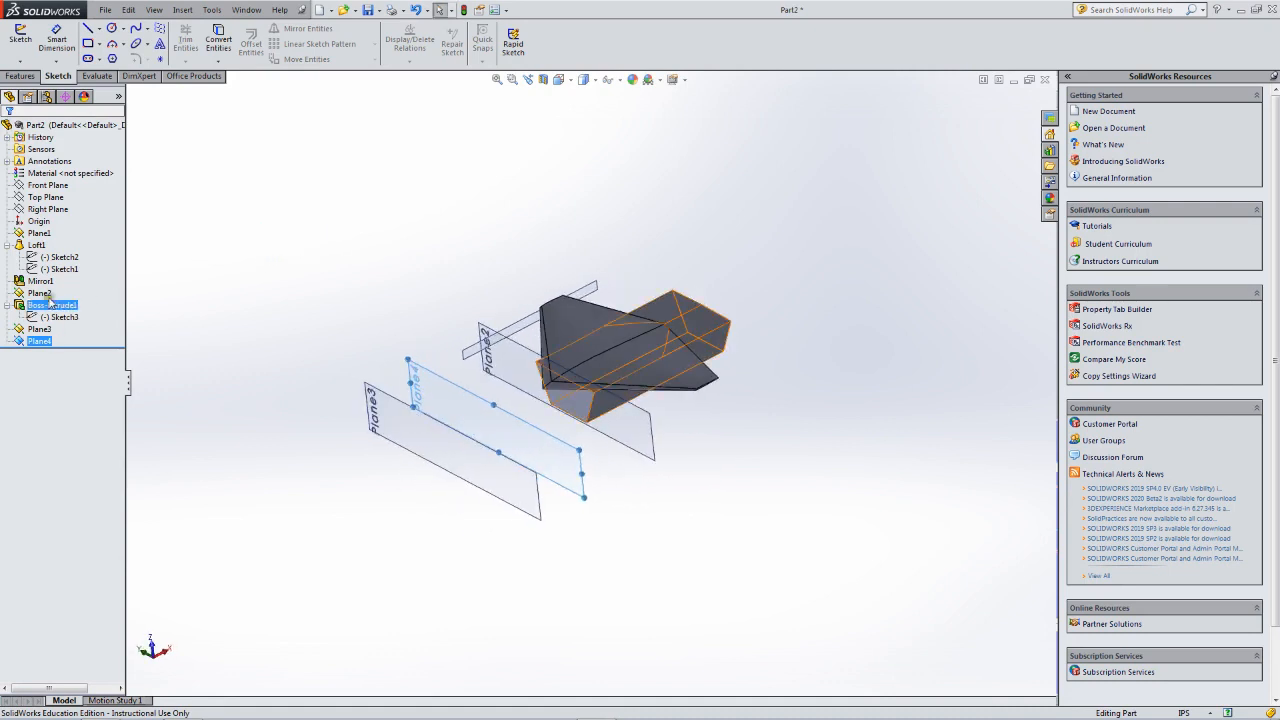
click(183, 10)
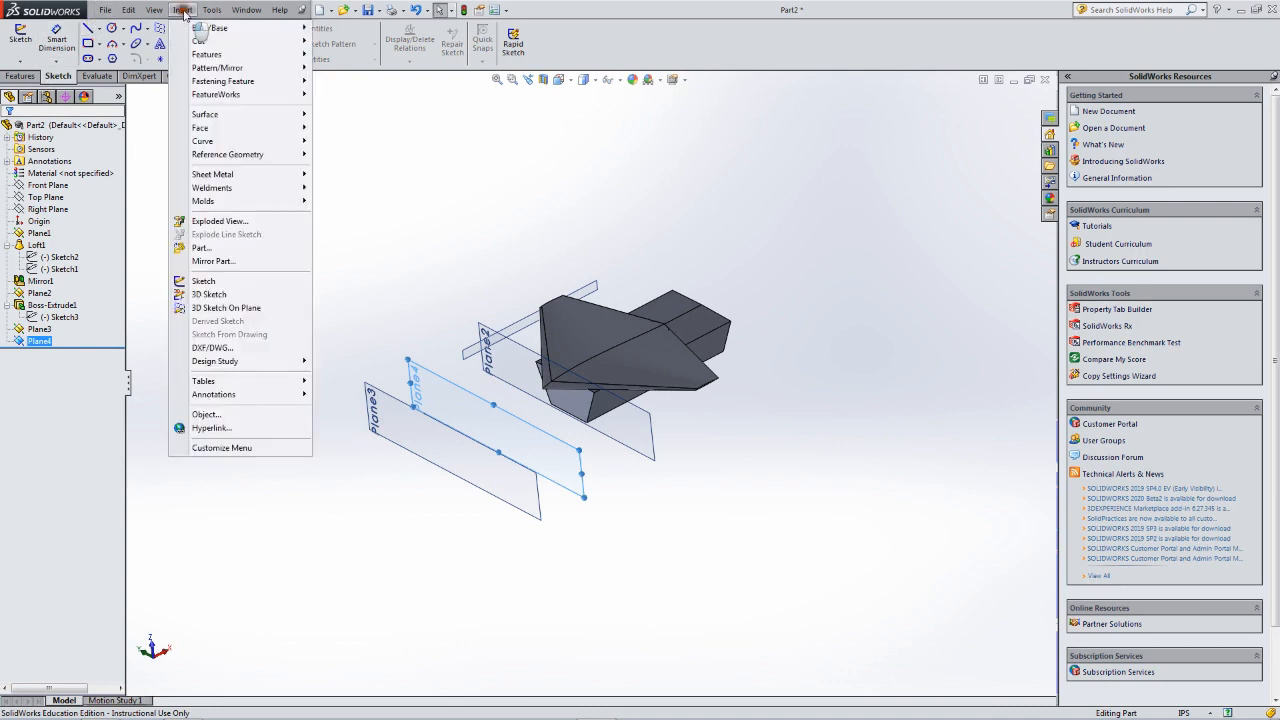
mouse_move(228, 154)
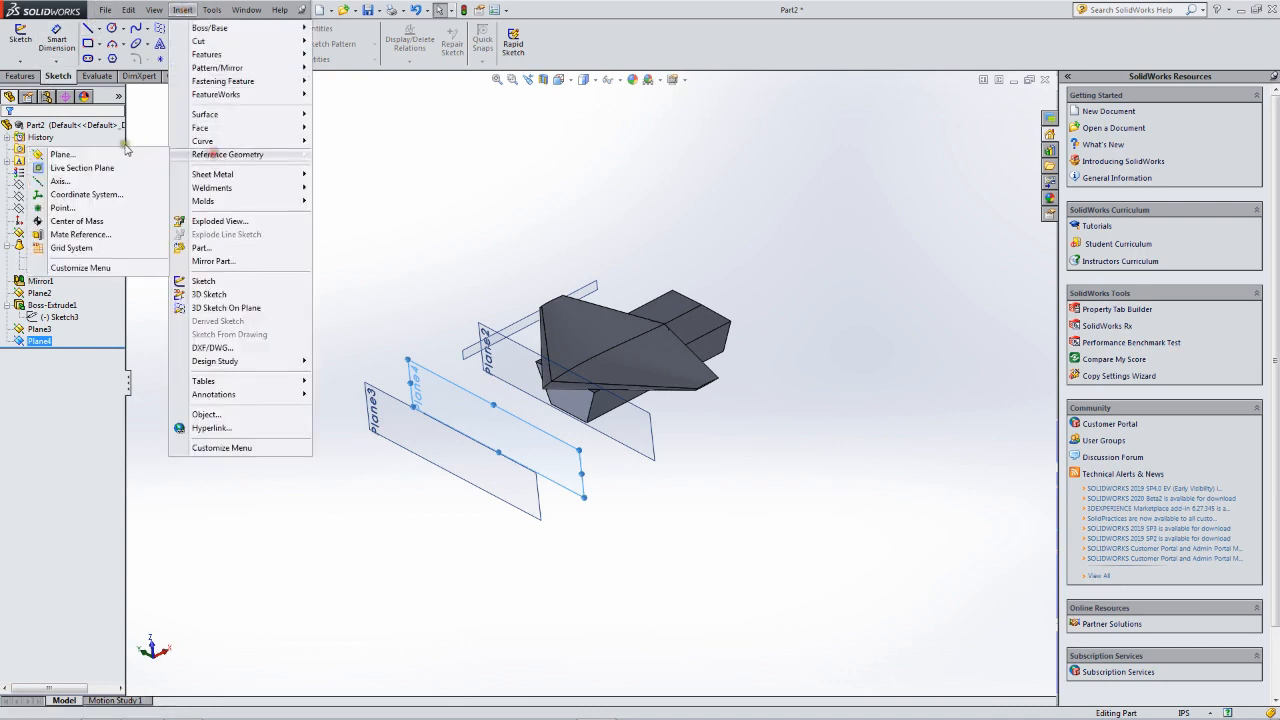
click(60, 155)
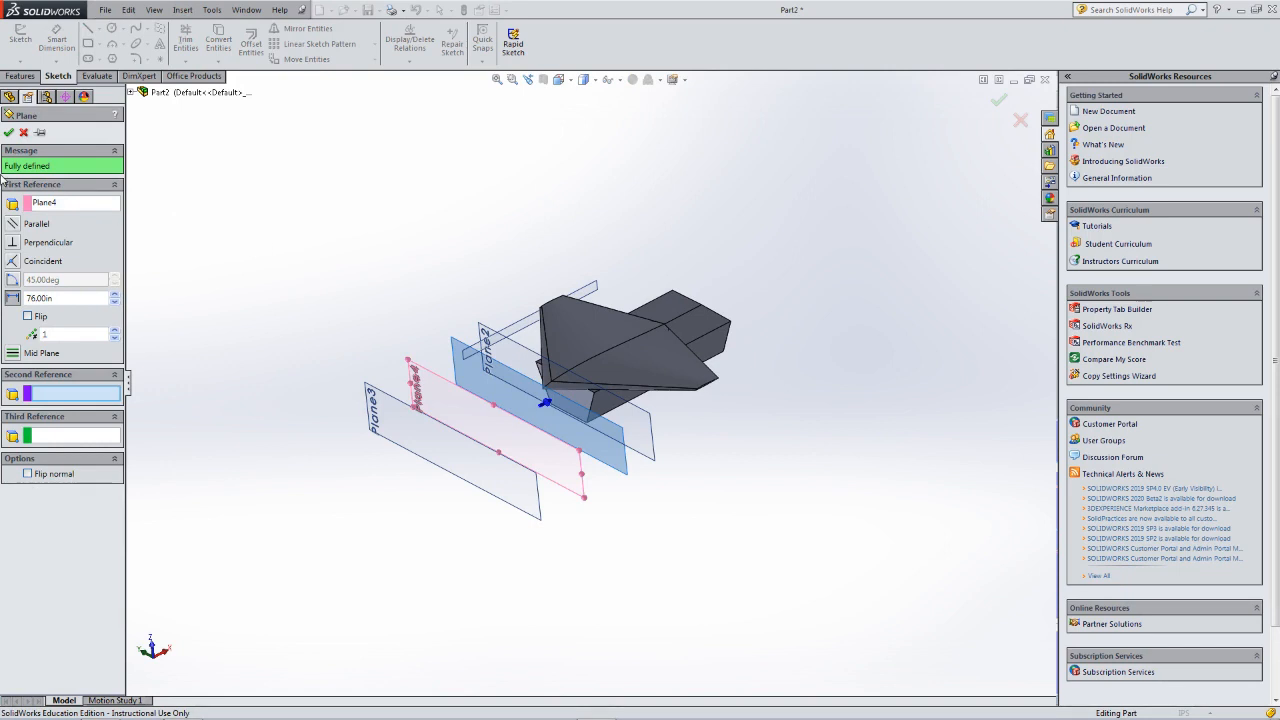
click(10, 131)
Copy the fuselage profile Sketch3 and paste it onto Plane5.
middle_drag(286, 277, 364, 250)
scroll(558, 400, down, 3)
mouse_move(558, 400)
middle_down()
mouse_move(532, 444)
mouse_move(552, 426)
mouse_move(503, 366)
mouse_move(529, 391)
mouse_move(520, 491)
mouse_move(543, 371)
mouse_move(540, 396)
middle_up()
scroll(547, 413, up, 2)
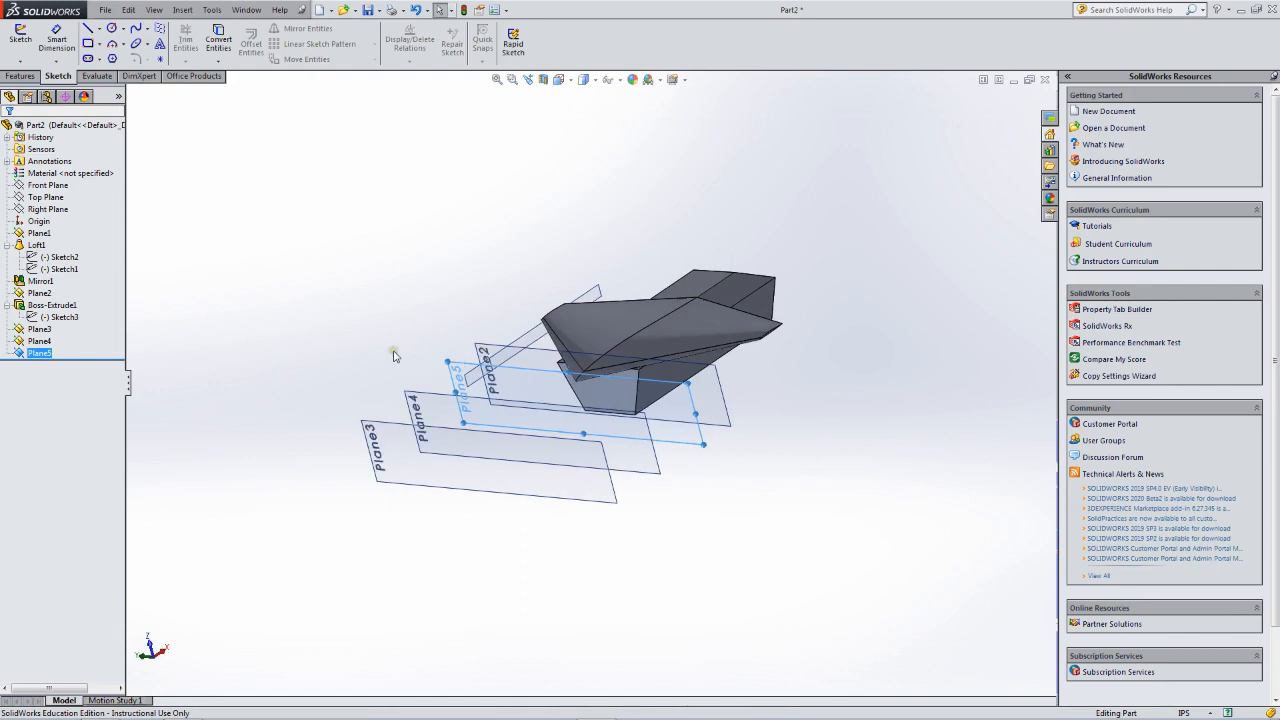
click(70, 318)
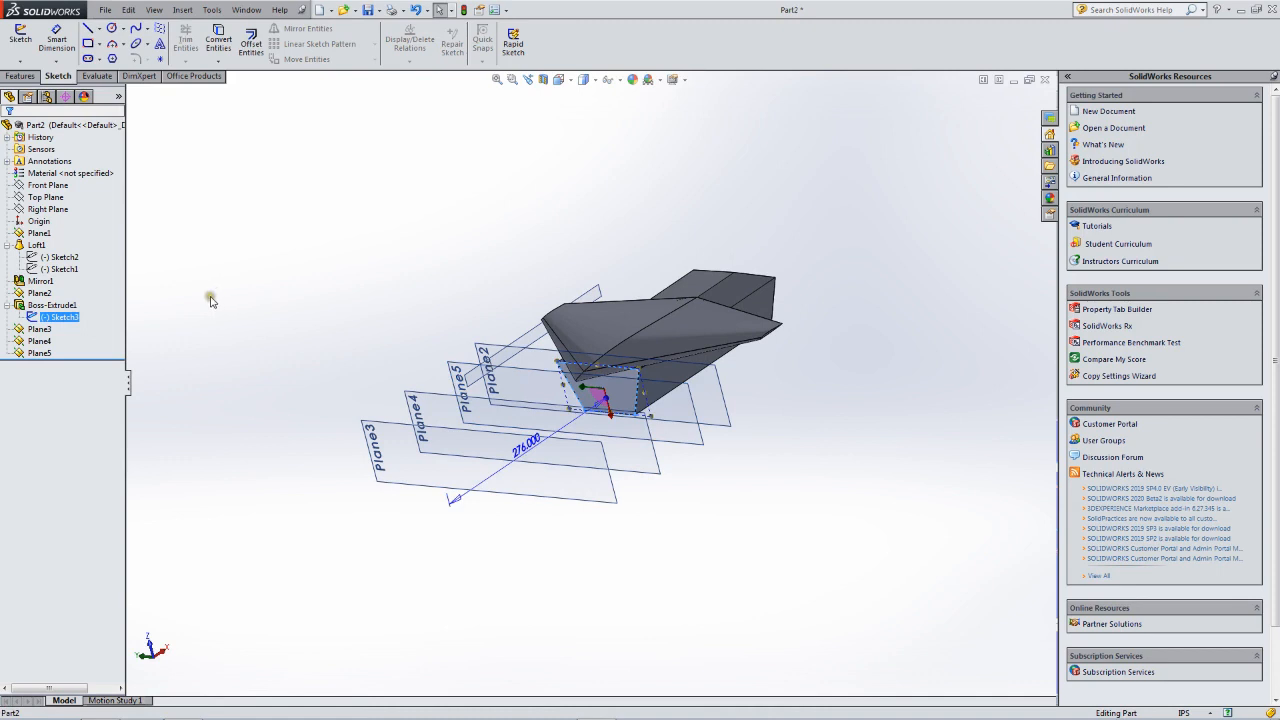
click(455, 366)
click(411, 366)
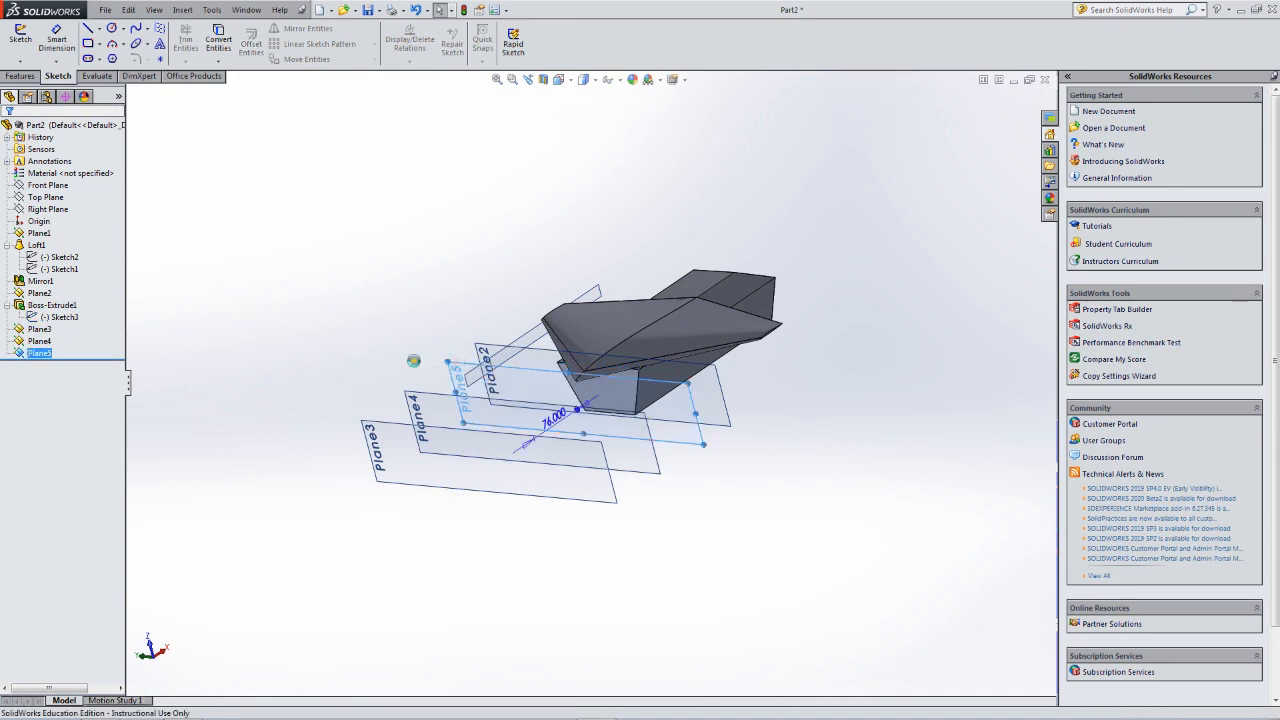
Paste a second copy of the fuselage profile onto Plane4.
middle_drag(477, 386, 533, 474)
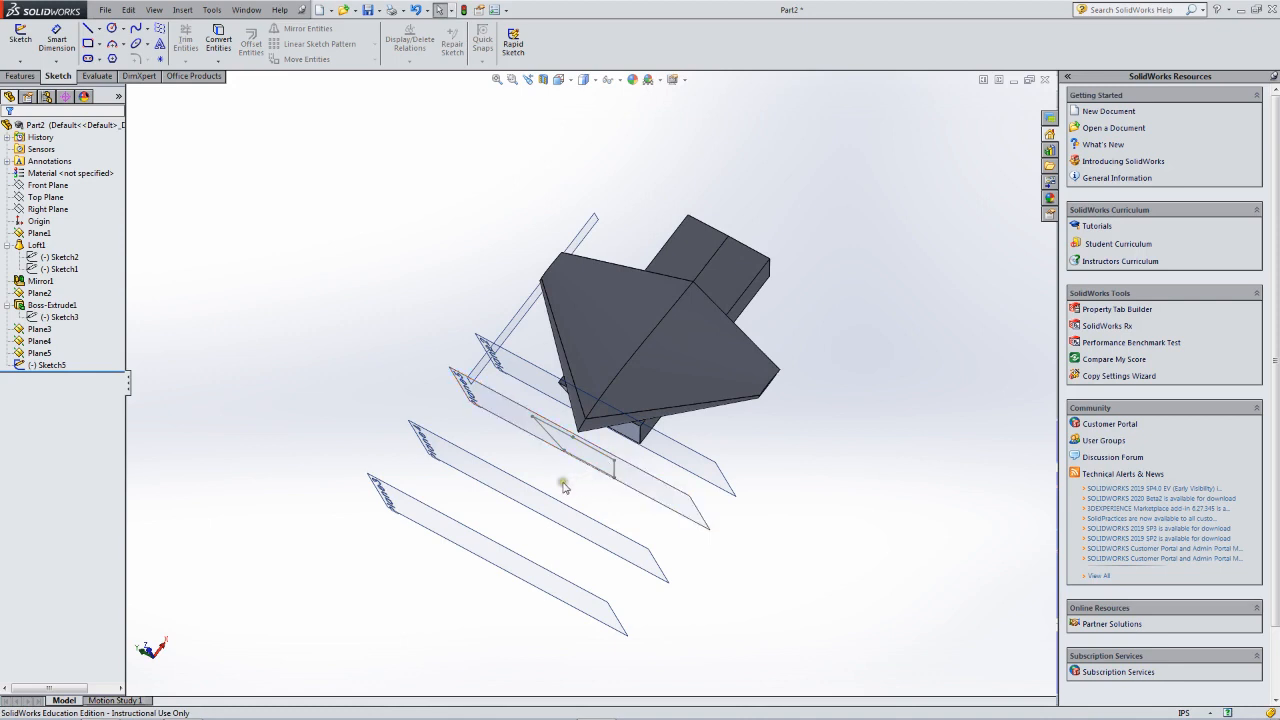
mouse_move(516, 519)
middle_down()
mouse_move(506, 466)
mouse_move(480, 466)
mouse_move(485, 480)
mouse_move(514, 420)
middle_up()
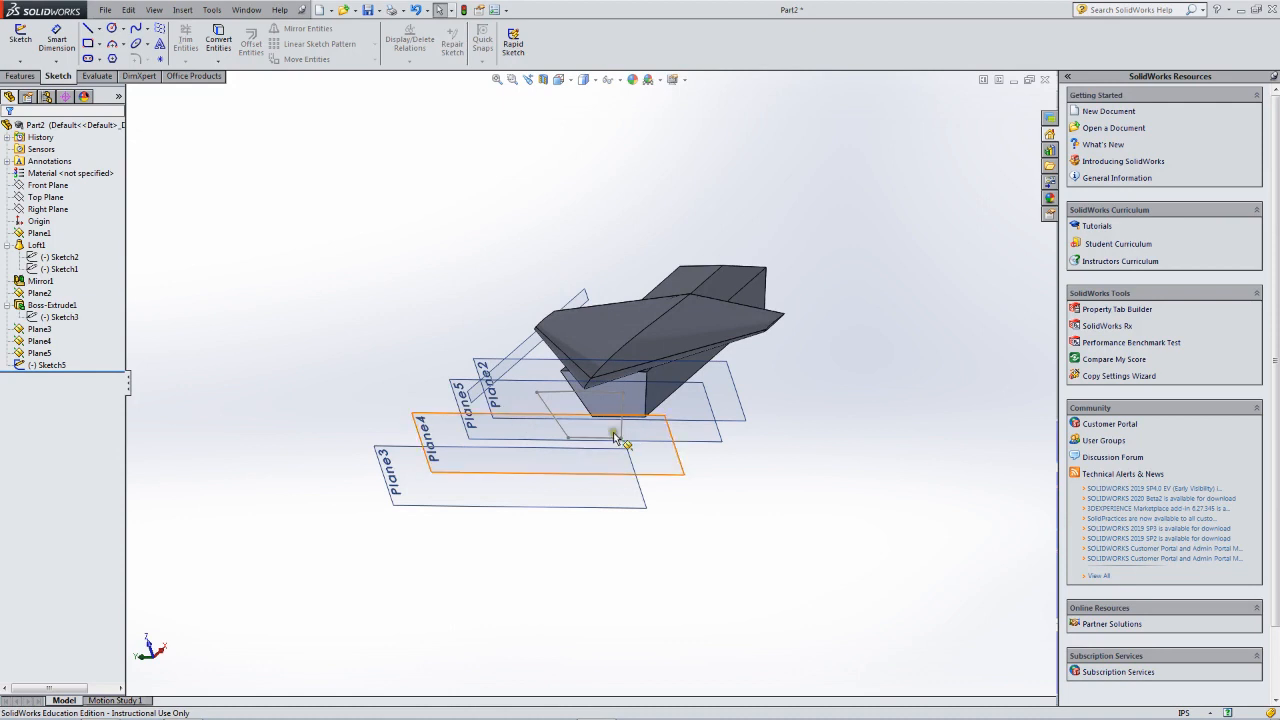
scroll(614, 437, down, 2)
middle_drag(597, 437, 583, 454)
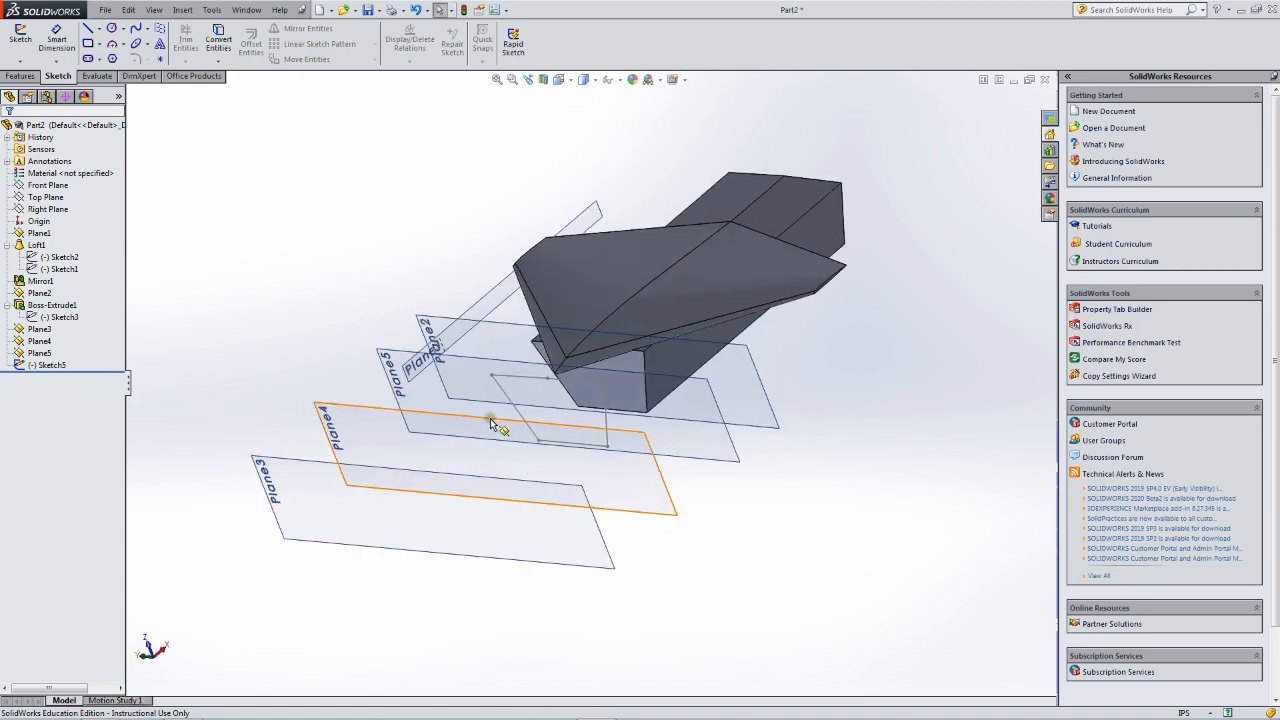
click(552, 485)
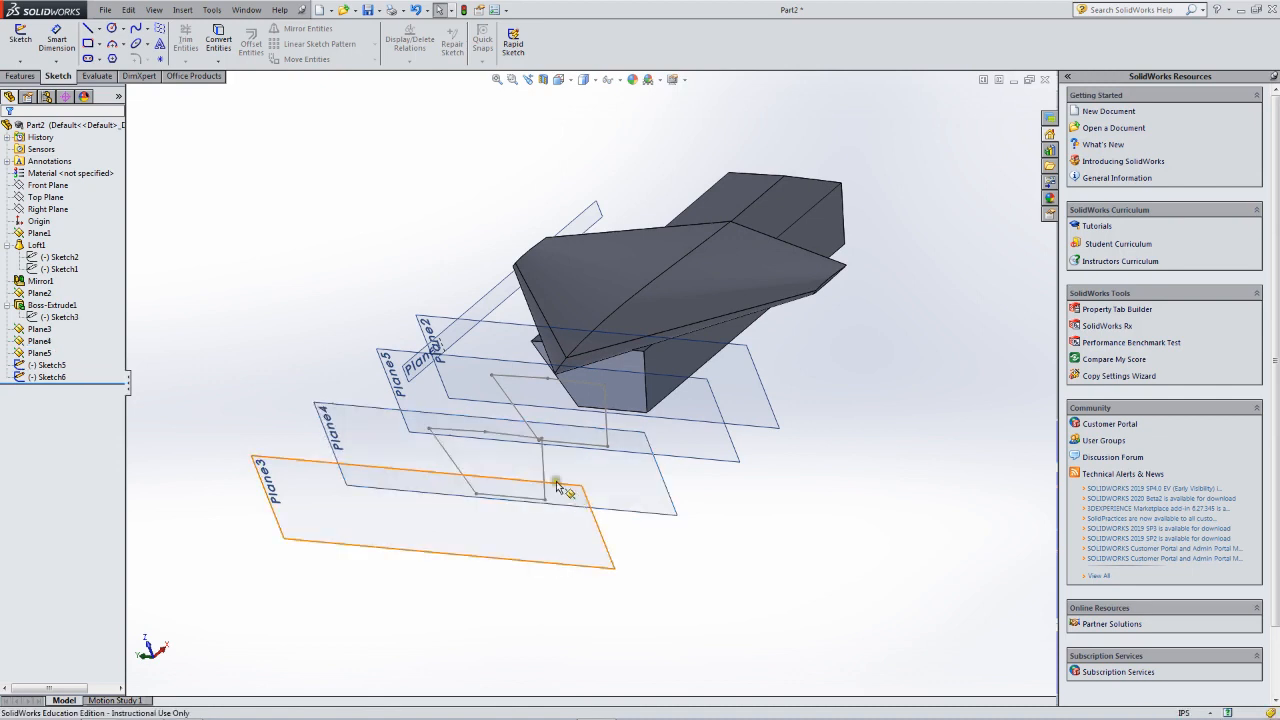
Edit the profile sketch on Plane4 and narrow it by moving both slanted sides inwards.
mouse_move(557, 487)
middle_down()
mouse_move(617, 417)
mouse_move(545, 377)
mouse_move(636, 371)
mouse_move(638, 358)
mouse_move(635, 400)
mouse_move(609, 409)
mouse_move(603, 397)
mouse_move(631, 386)
mouse_move(614, 403)
mouse_move(629, 417)
mouse_move(620, 403)
mouse_move(589, 409)
middle_up()
scroll(638, 363, down, 4)
scroll(635, 387, up, 4)
click(45, 378)
click(55, 346)
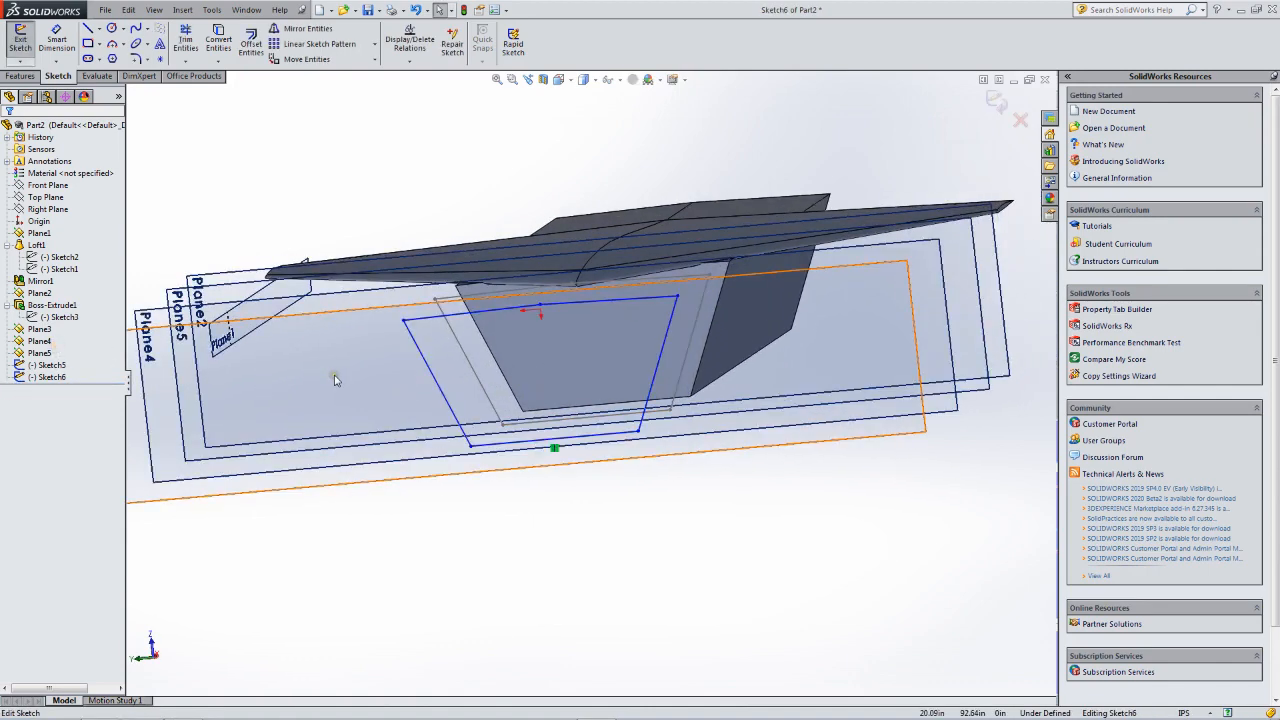
drag(660, 365, 613, 361)
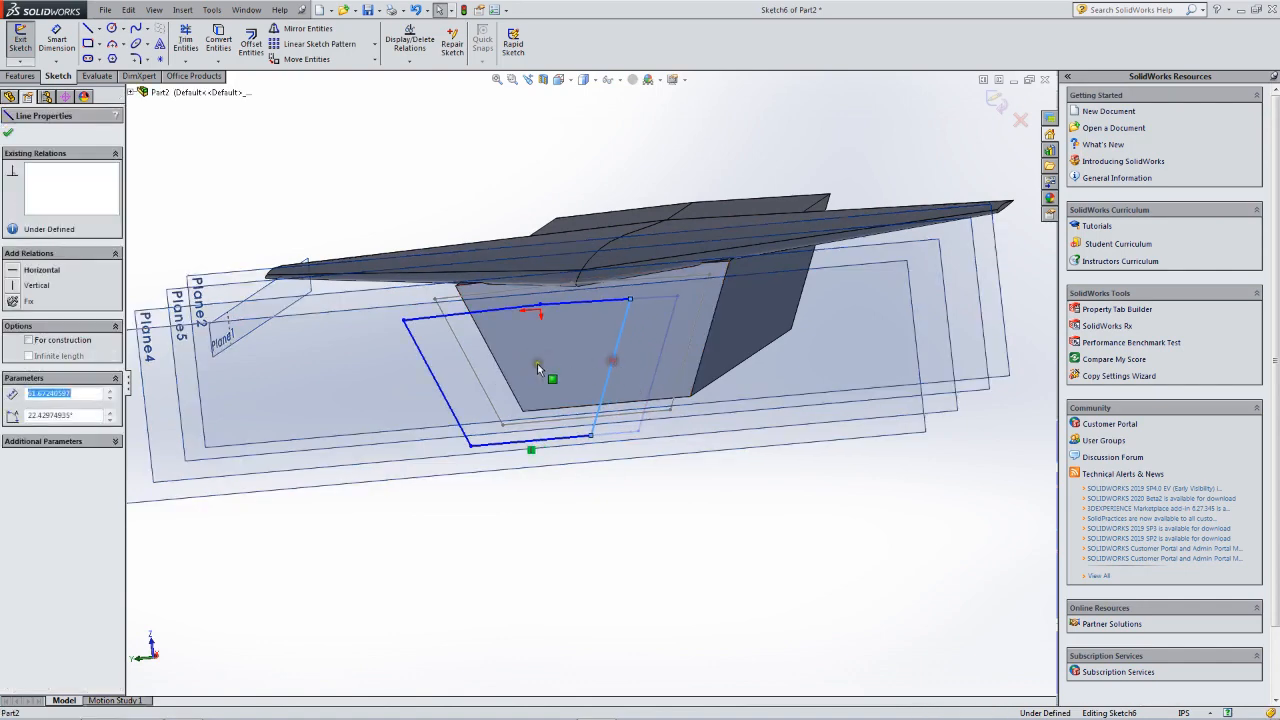
click(433, 378)
drag(433, 378, 474, 395)
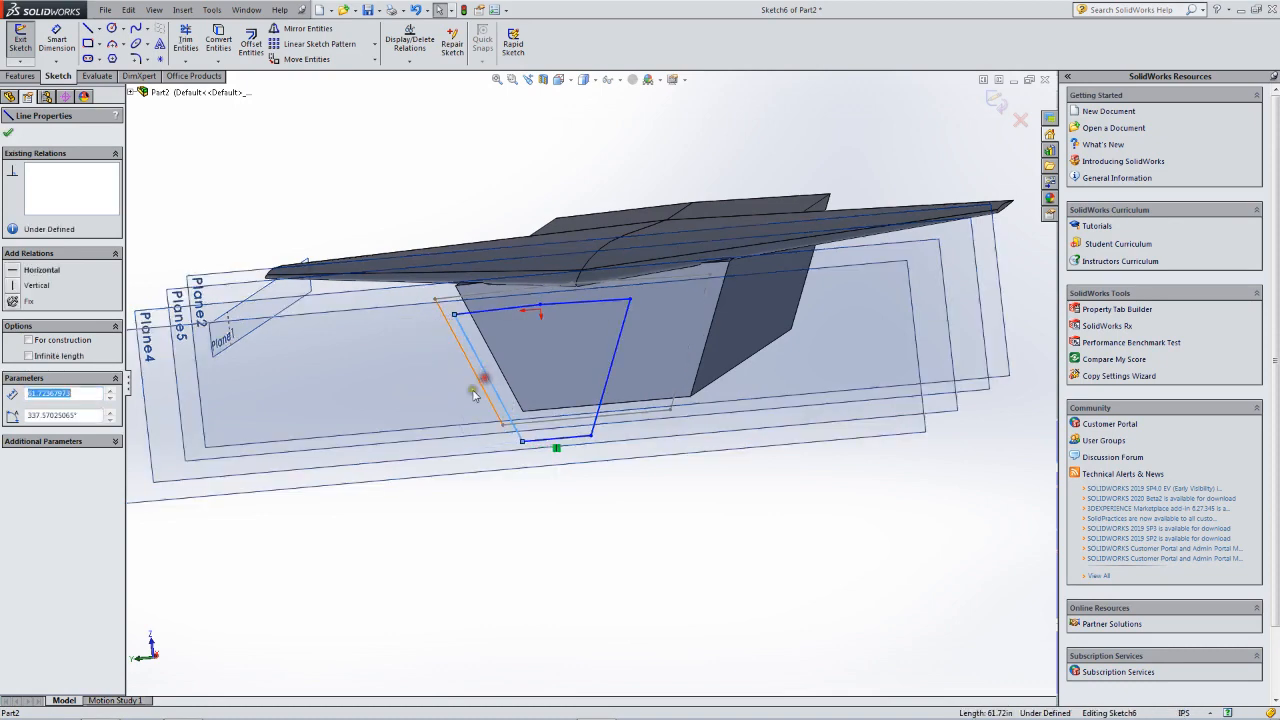
Set the Y coordinate of the profile's lower corner on the negative side to -14.06743182, mirroring the opposite lower corner.
click(591, 438)
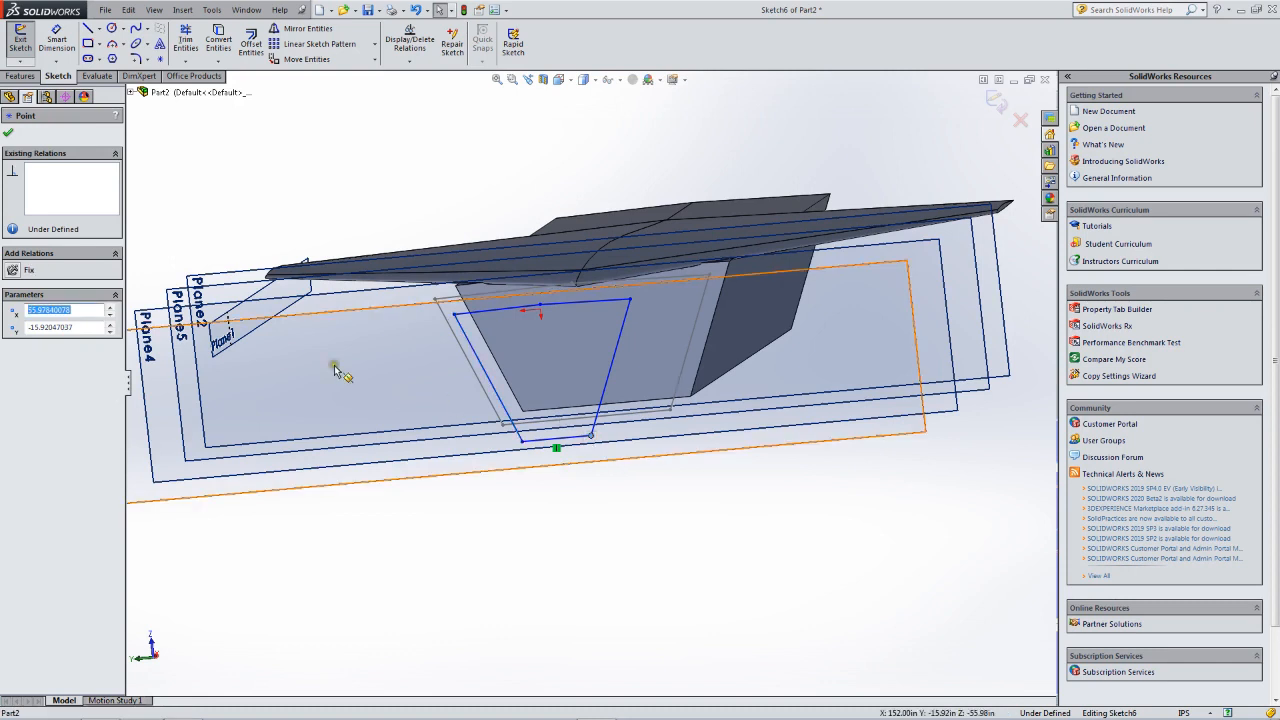
click(520, 439)
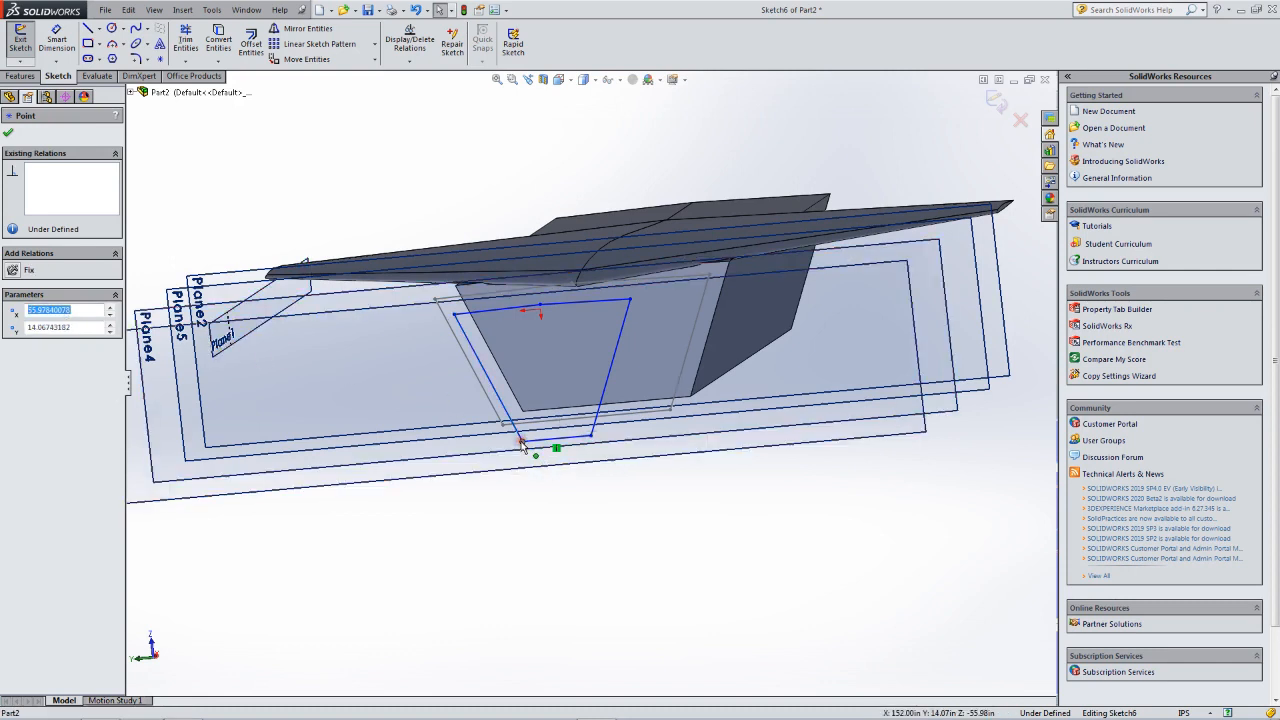
click(591, 438)
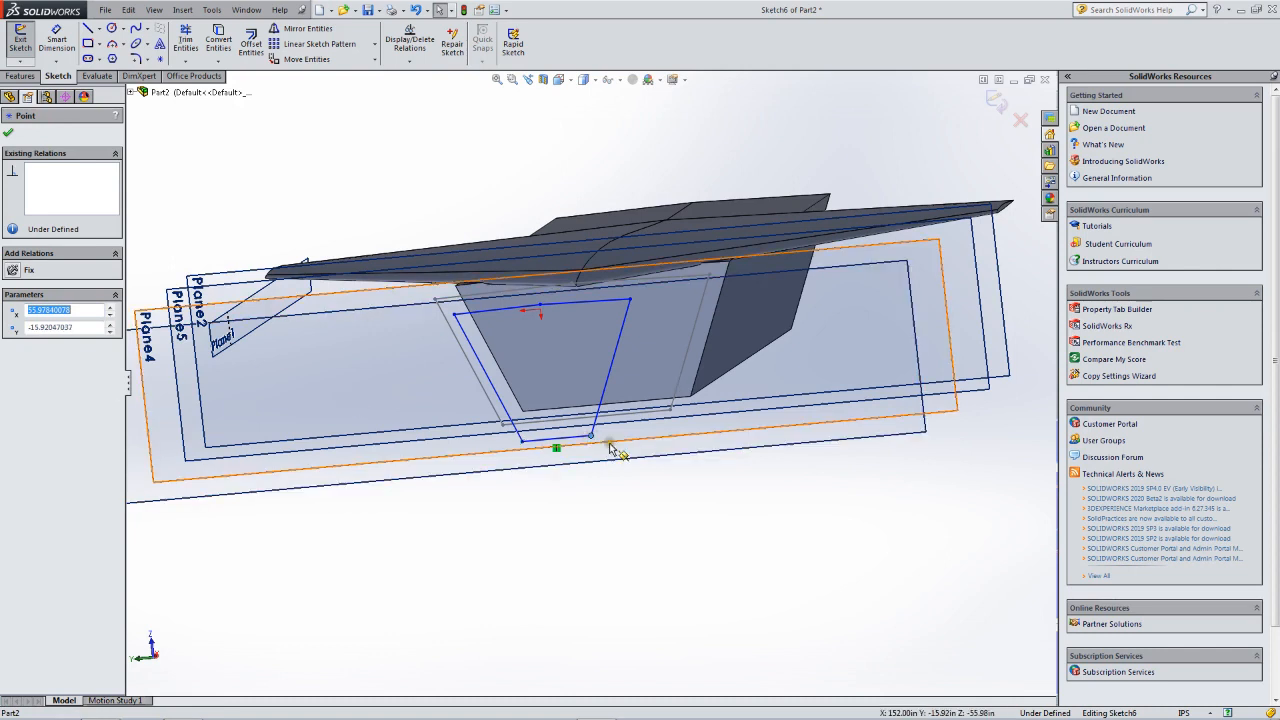
drag(86, 326, 45, 329)
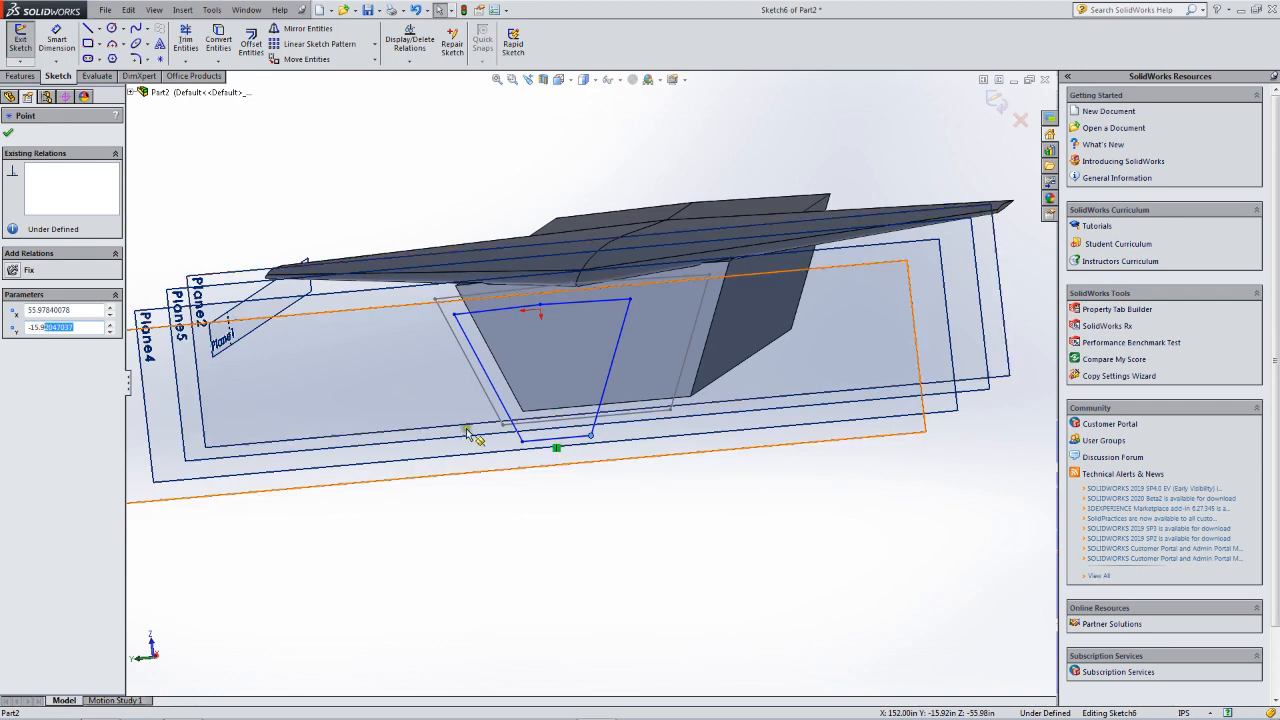
click(521, 444)
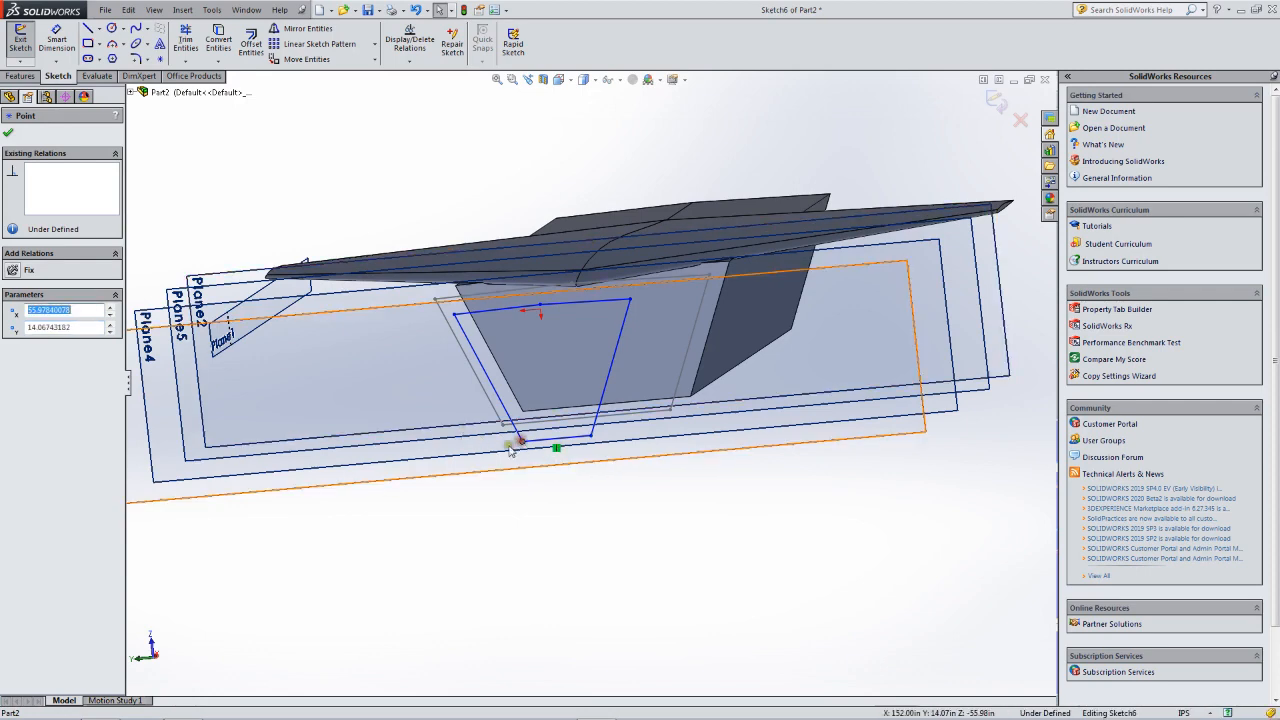
double_click(71, 327)
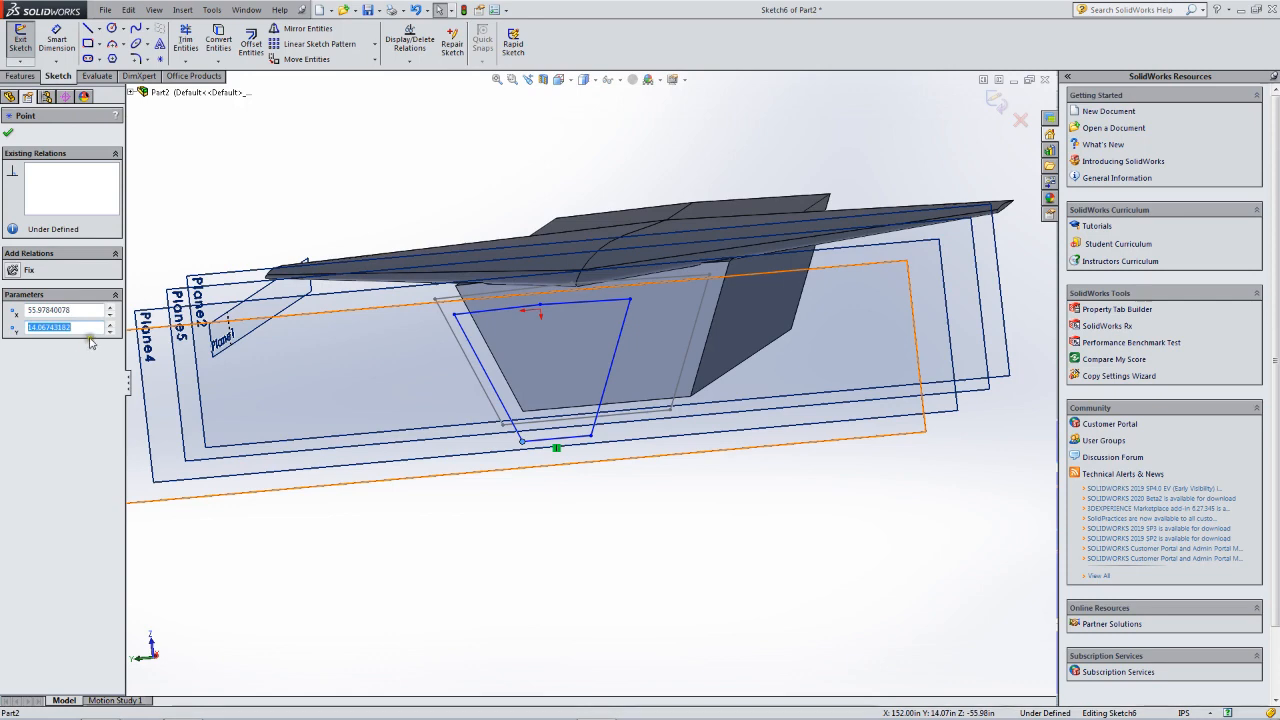
click(589, 437)
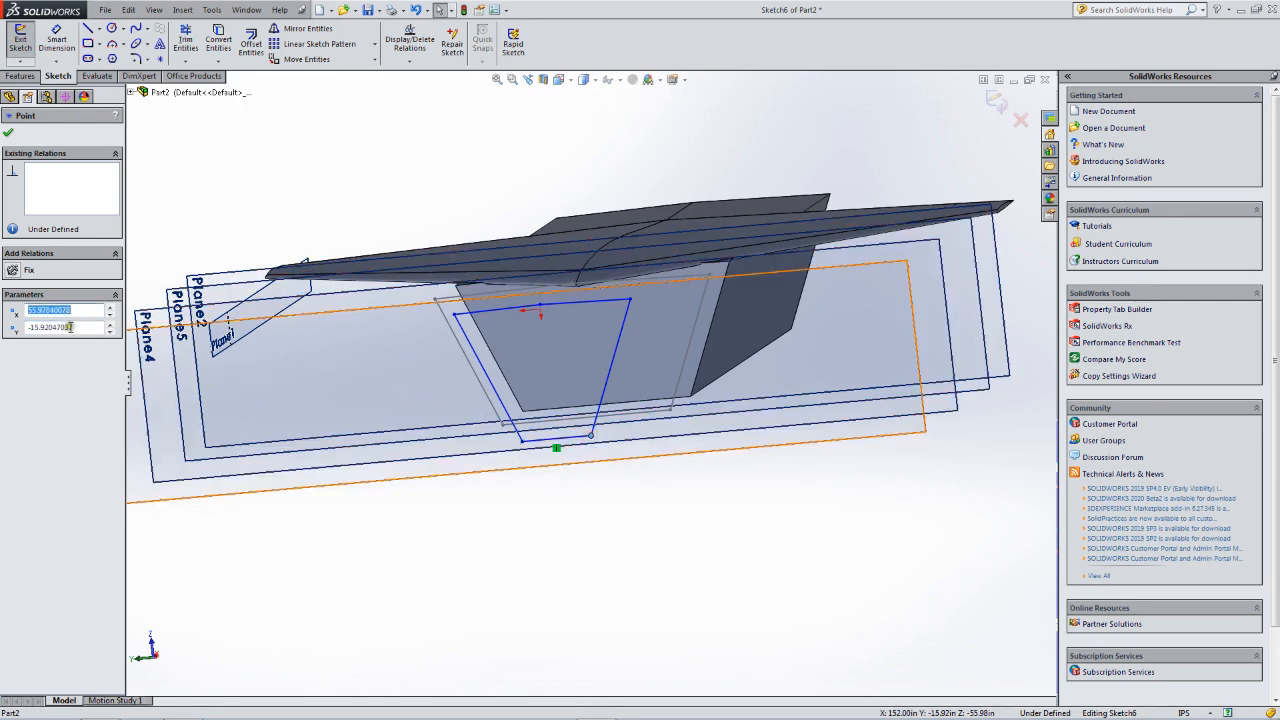
drag(72, 330, 30, 328)
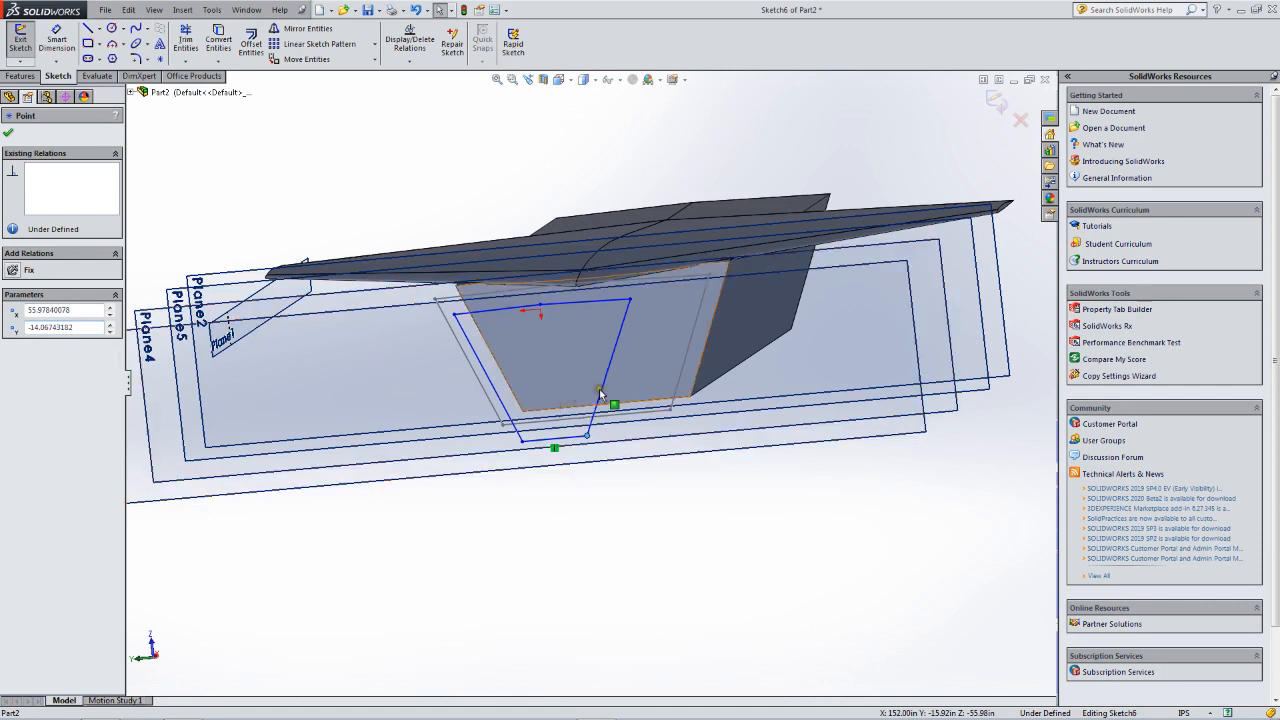
Set the Y coordinate of the profile's upper corner on the negative side to -37.61812475, mirroring the opposite upper corner.
click(455, 316)
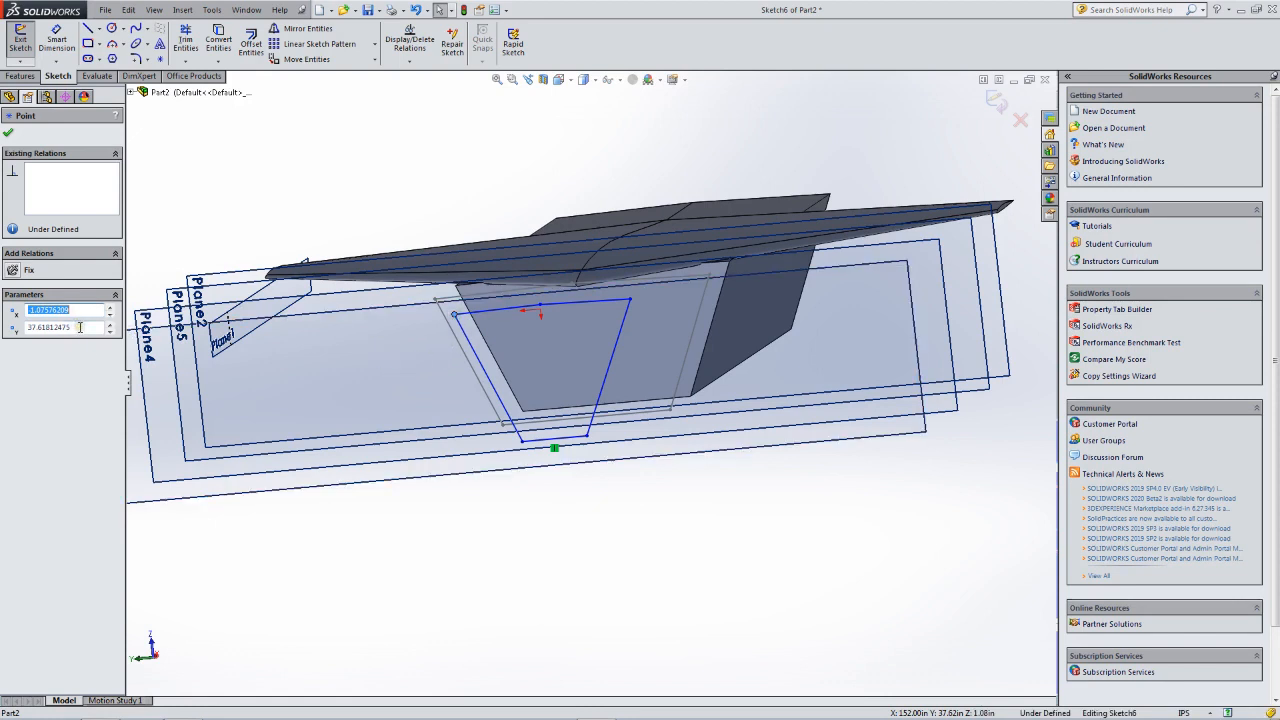
click(629, 302)
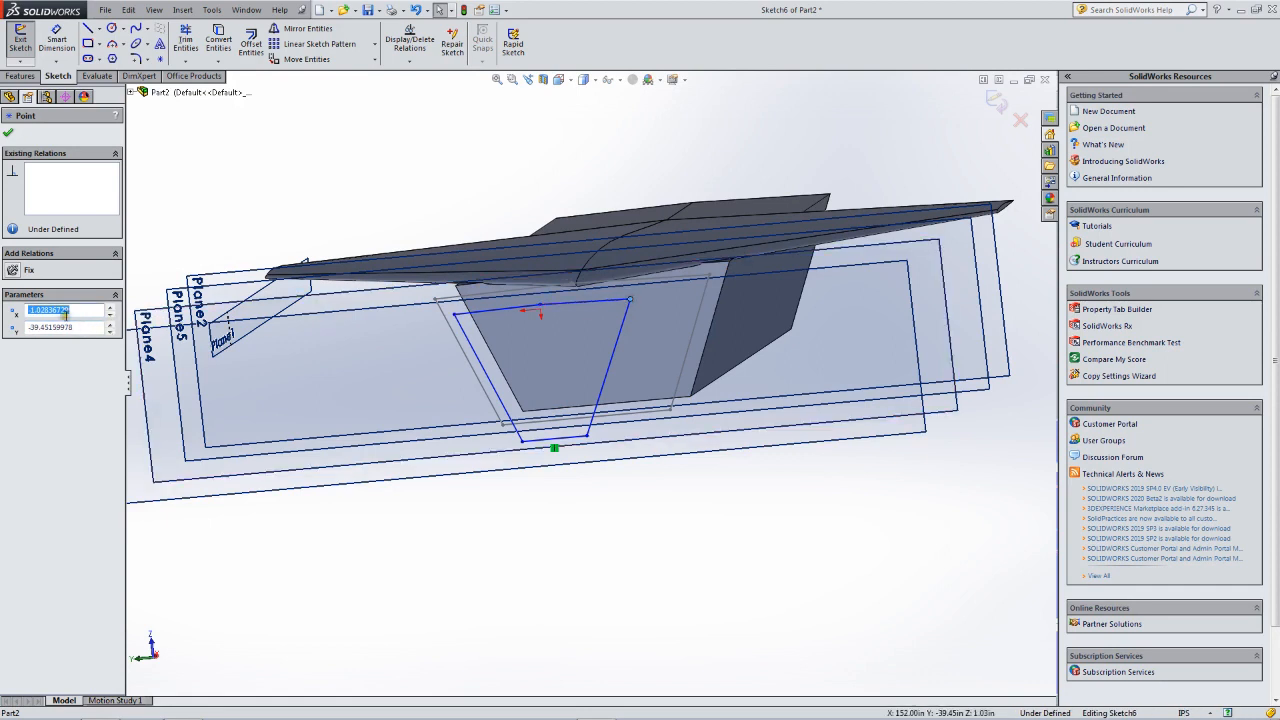
click(456, 316)
double_click(82, 327)
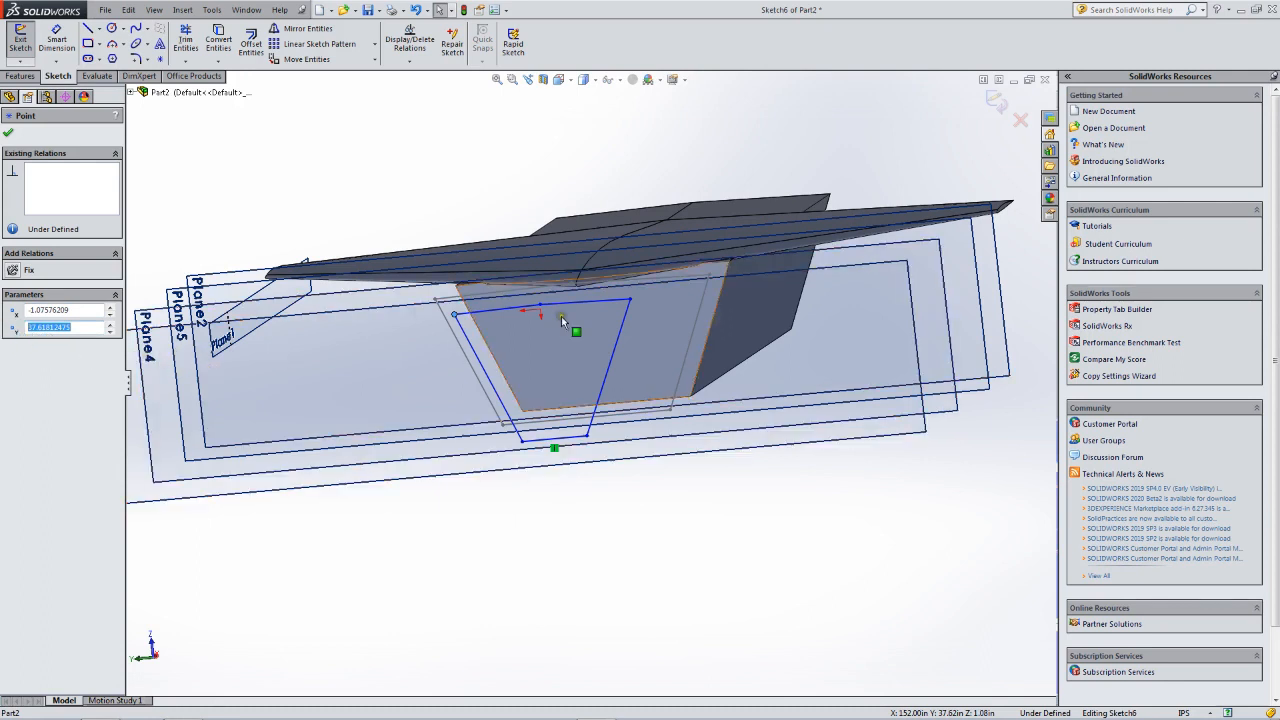
click(630, 300)
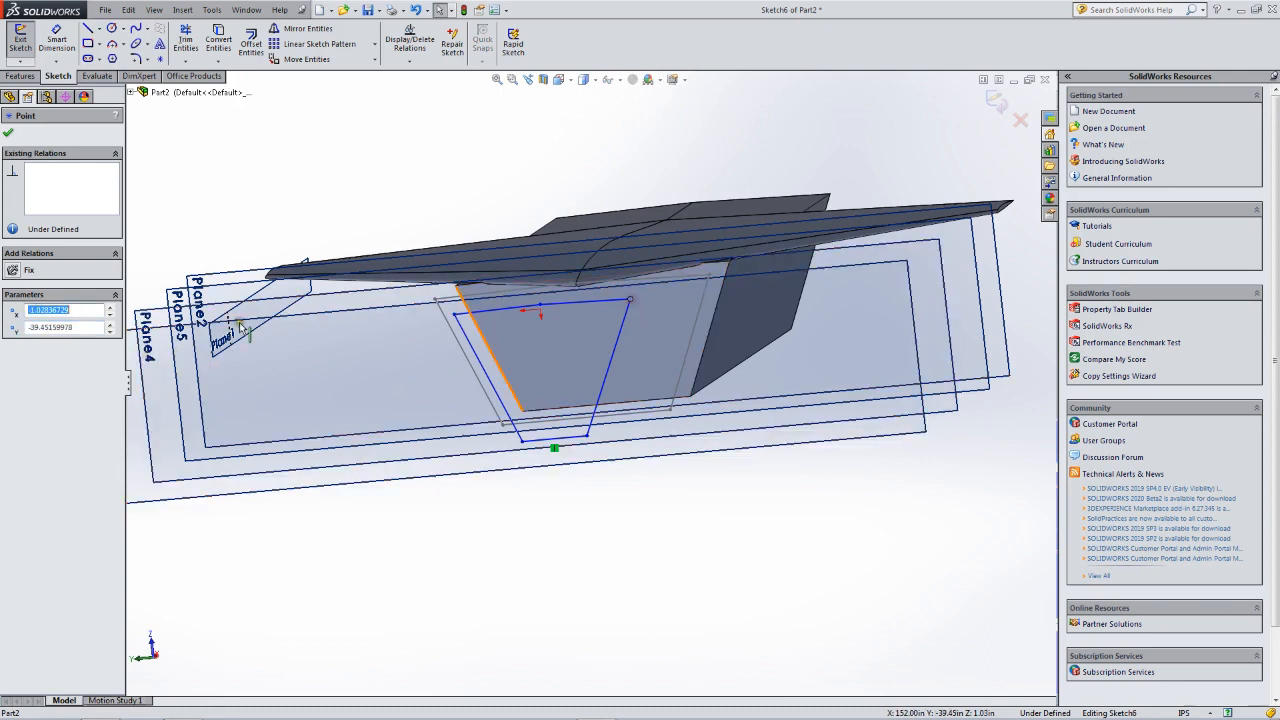
double_click(76, 328)
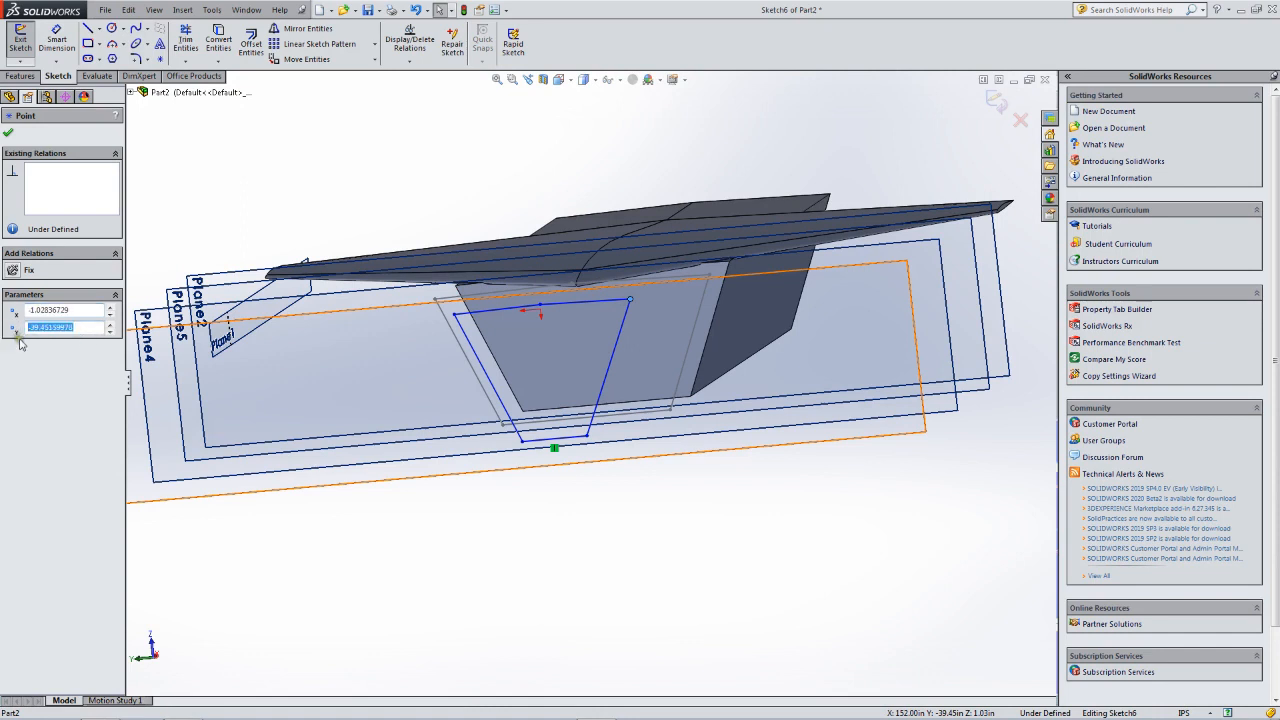
drag(75, 327, 30, 327)
key(Return)
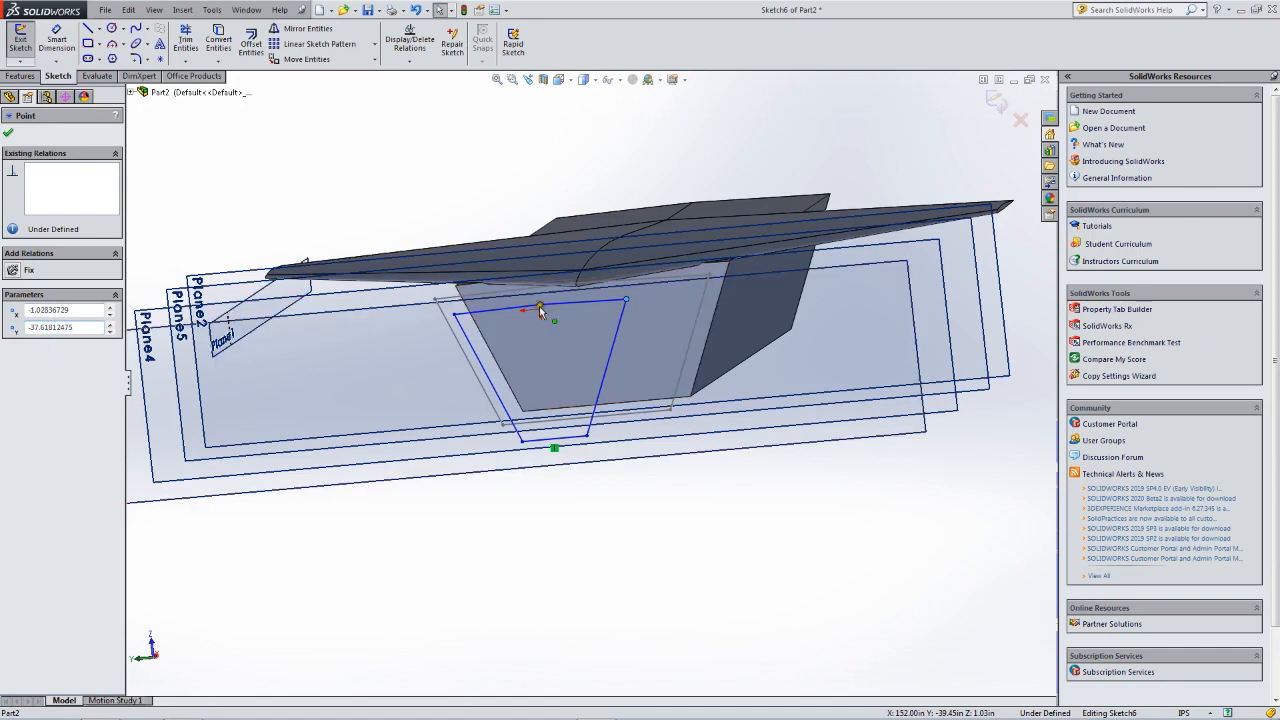
Compare the coordinates of the profile's two upper corners.
click(455, 316)
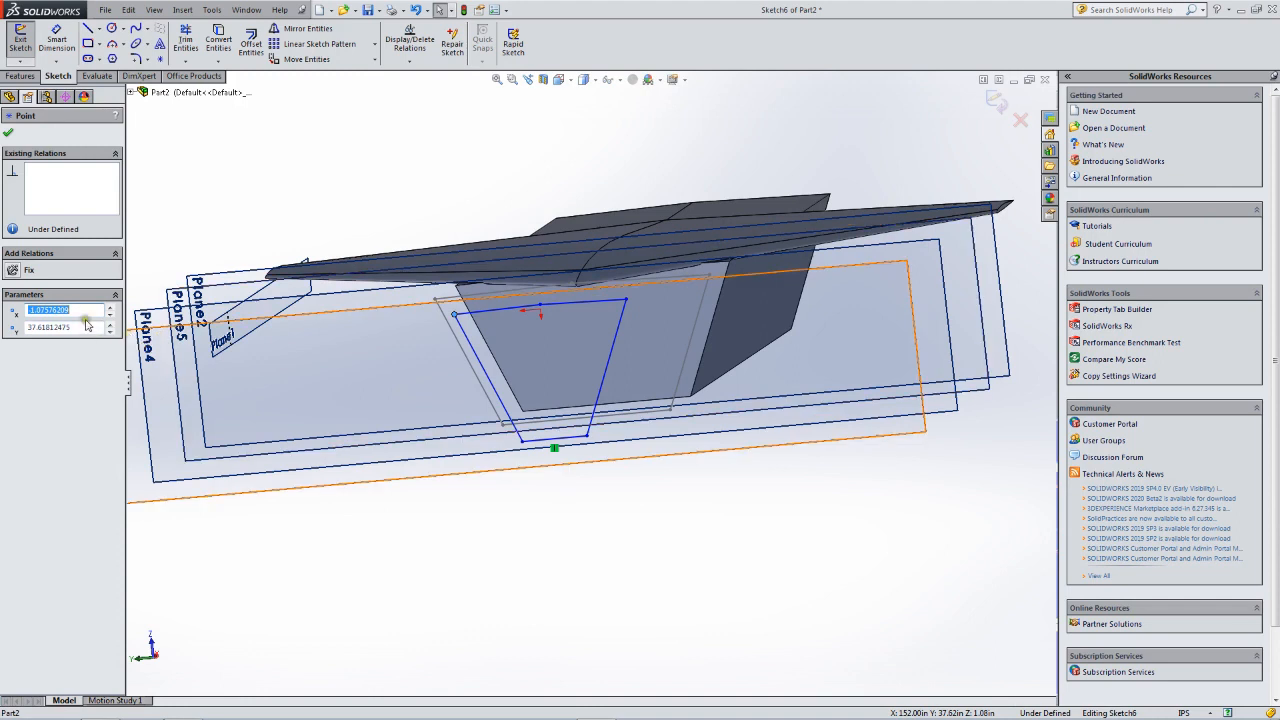
click(626, 302)
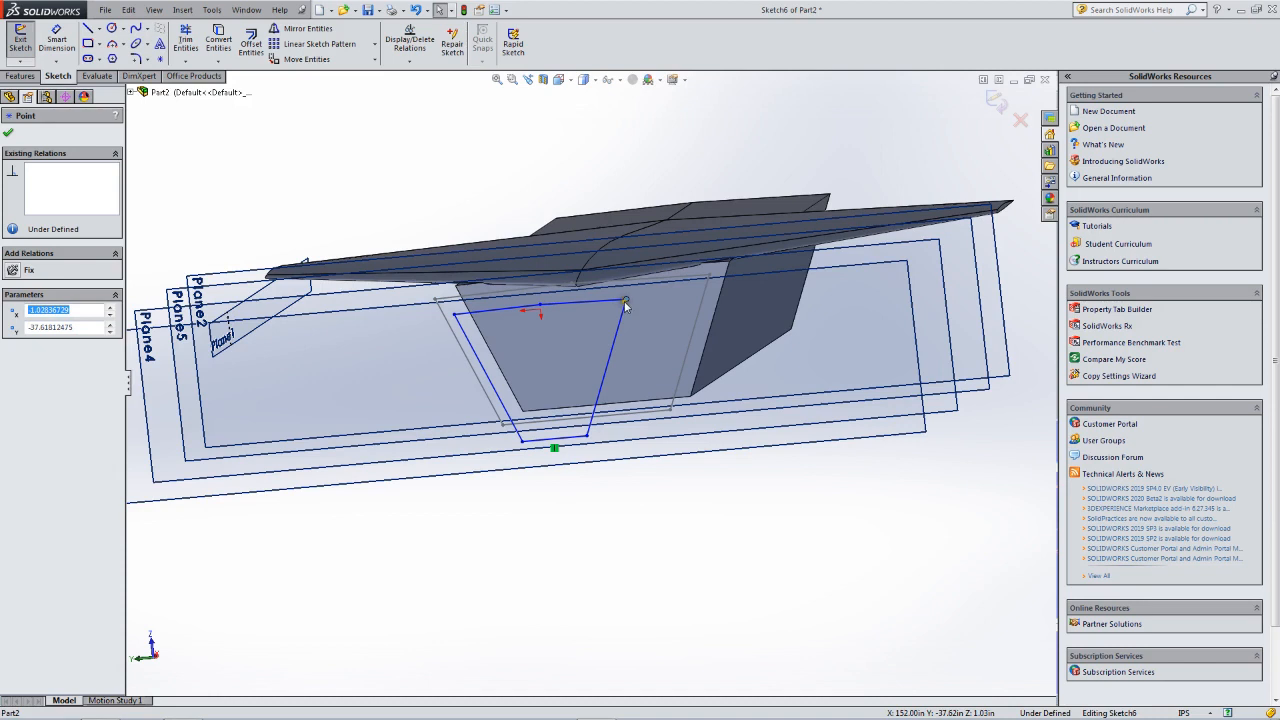
click(455, 316)
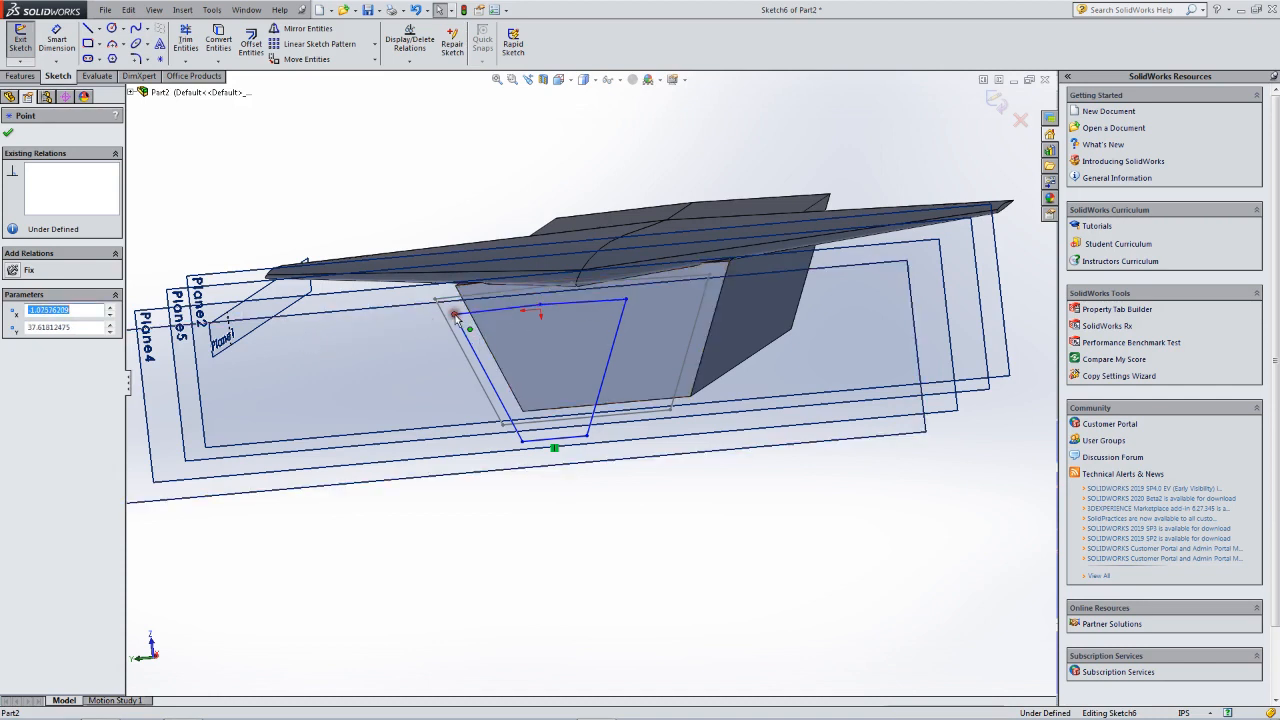
Set the X coordinate of the profile's upper corner on the positive side to -1.02836729, matching the opposite upper corner.
click(627, 301)
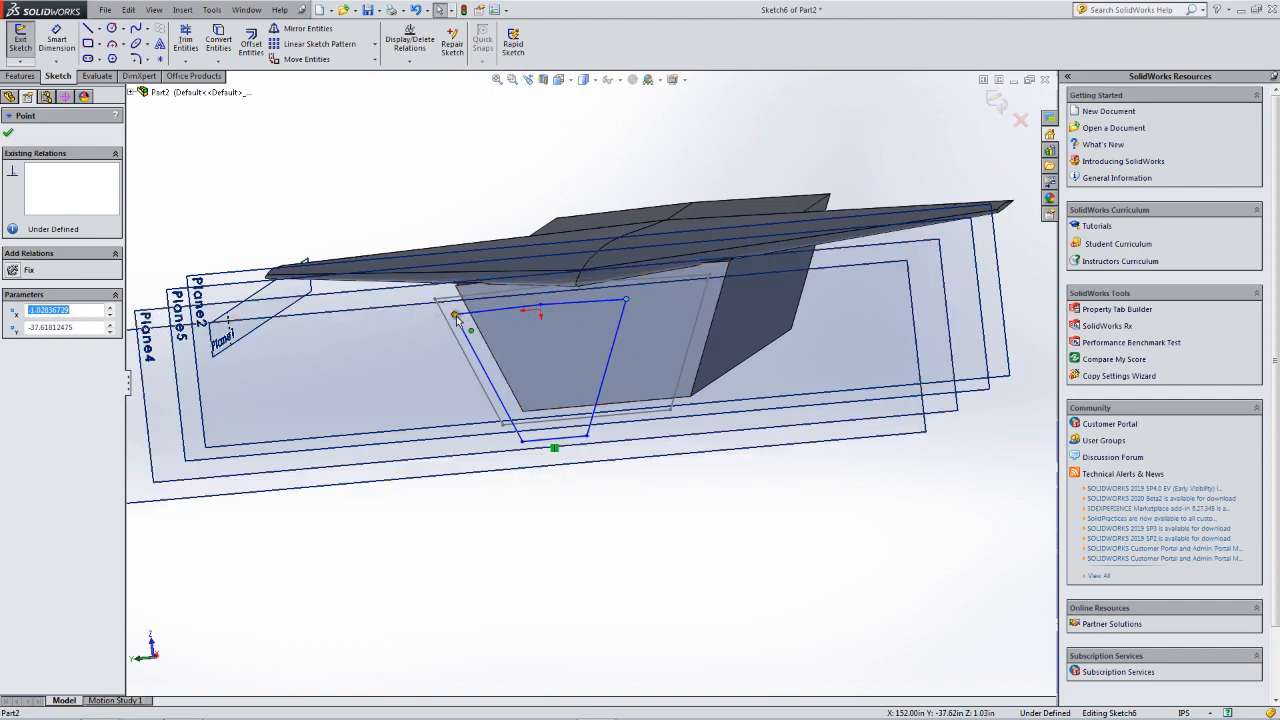
click(68, 310)
drag(68, 310, 33, 310)
click(455, 314)
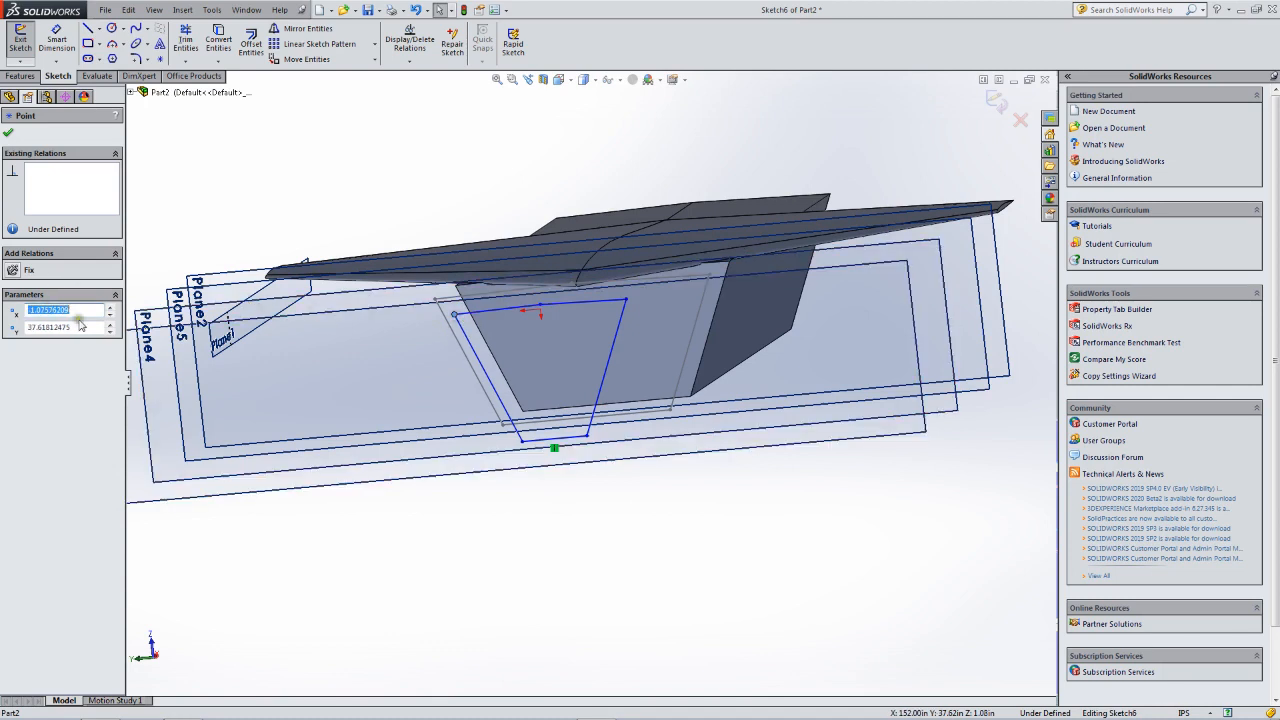
drag(80, 310, 30, 310)
drag(72, 310, 33, 311)
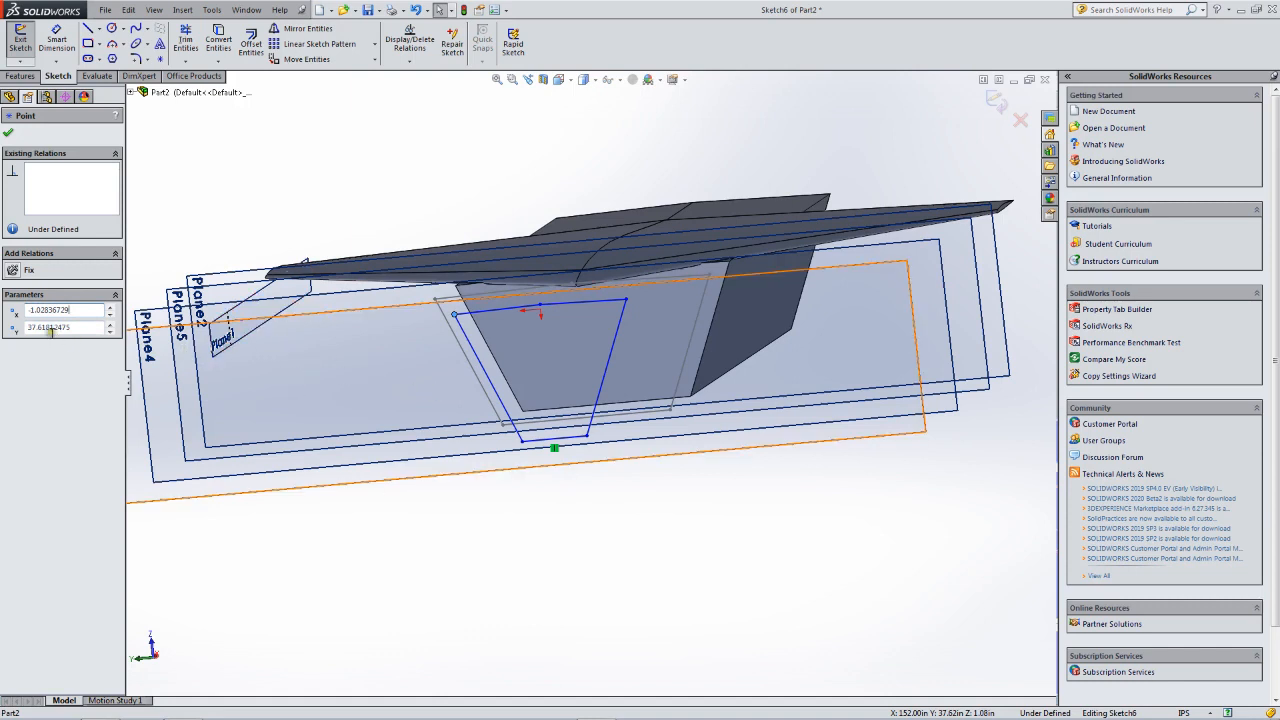
click(625, 300)
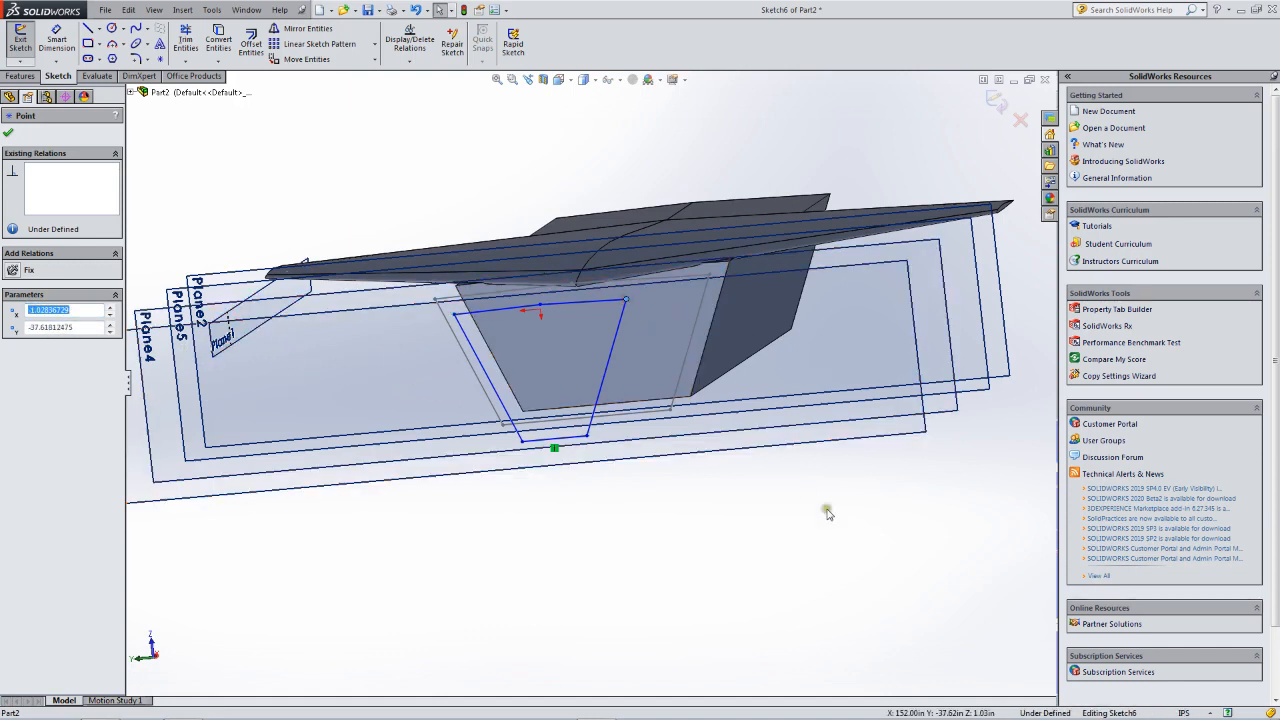
click(786, 528)
Raise the Plane4 profile's bottom edge until it is about 35.73 in long, and finish the sketch.
scroll(630, 414, down, 1)
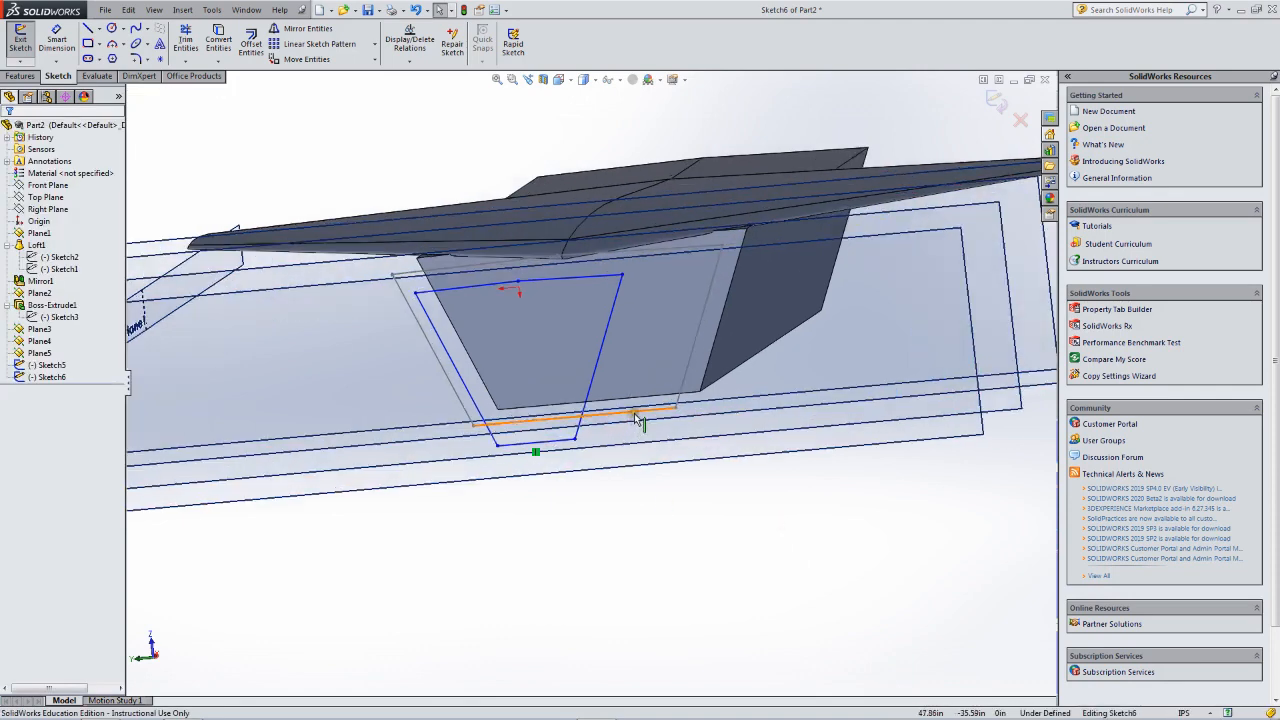
scroll(607, 428, up, 2)
mouse_move(607, 428)
middle_down()
mouse_move(494, 440)
mouse_move(600, 411)
middle_up()
drag(596, 404, 595, 397)
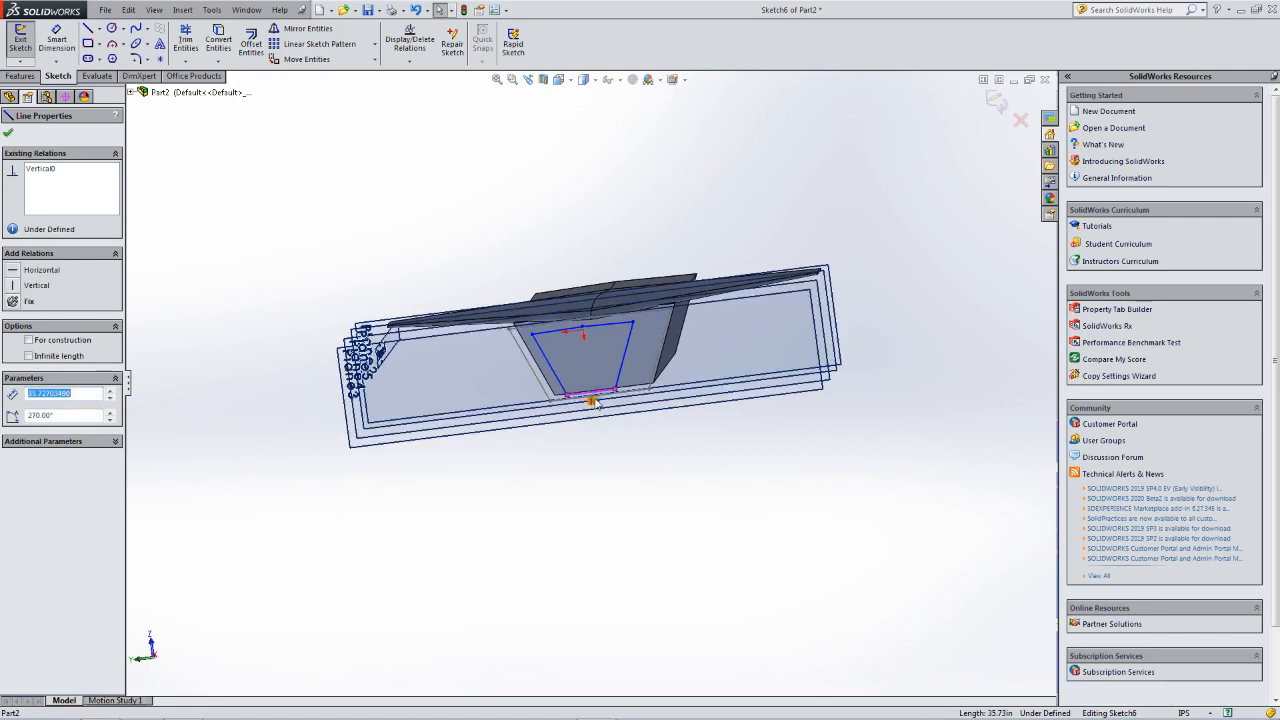
mouse_move(604, 402)
middle_down()
mouse_move(406, 429)
mouse_move(571, 414)
mouse_move(586, 466)
mouse_move(551, 543)
mouse_move(543, 491)
mouse_move(598, 457)
mouse_move(580, 449)
mouse_move(574, 523)
mouse_move(591, 392)
middle_up()
scroll(568, 436, down, 4)
middle_drag(566, 444, 517, 486)
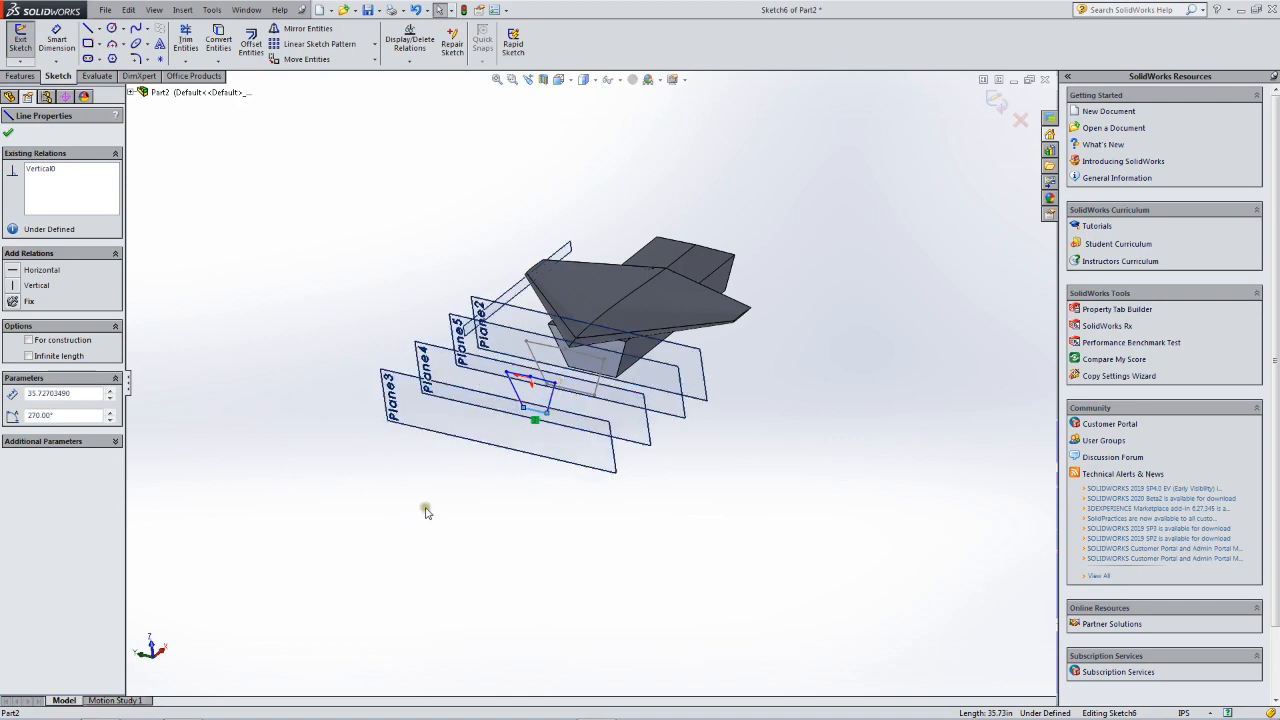
click(8, 135)
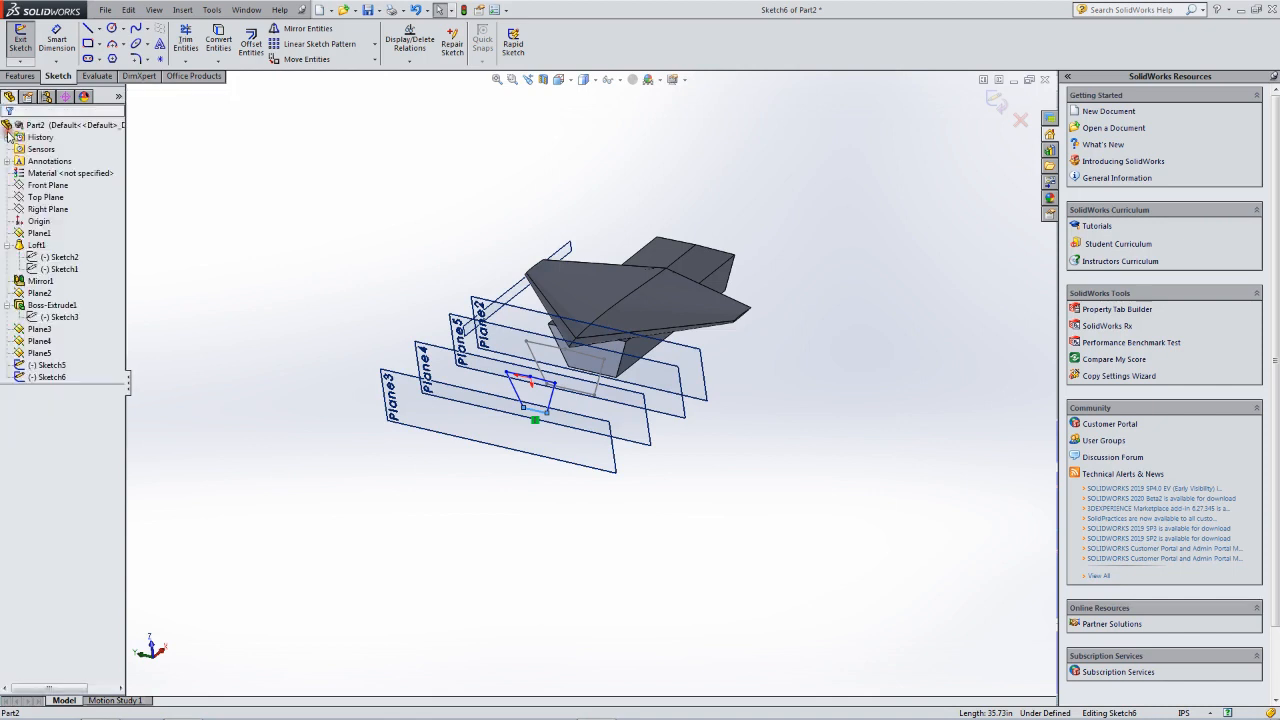
click(20, 40)
Copy the narrowed profile sketch from Plane4 onto Plane3.
click(52, 377)
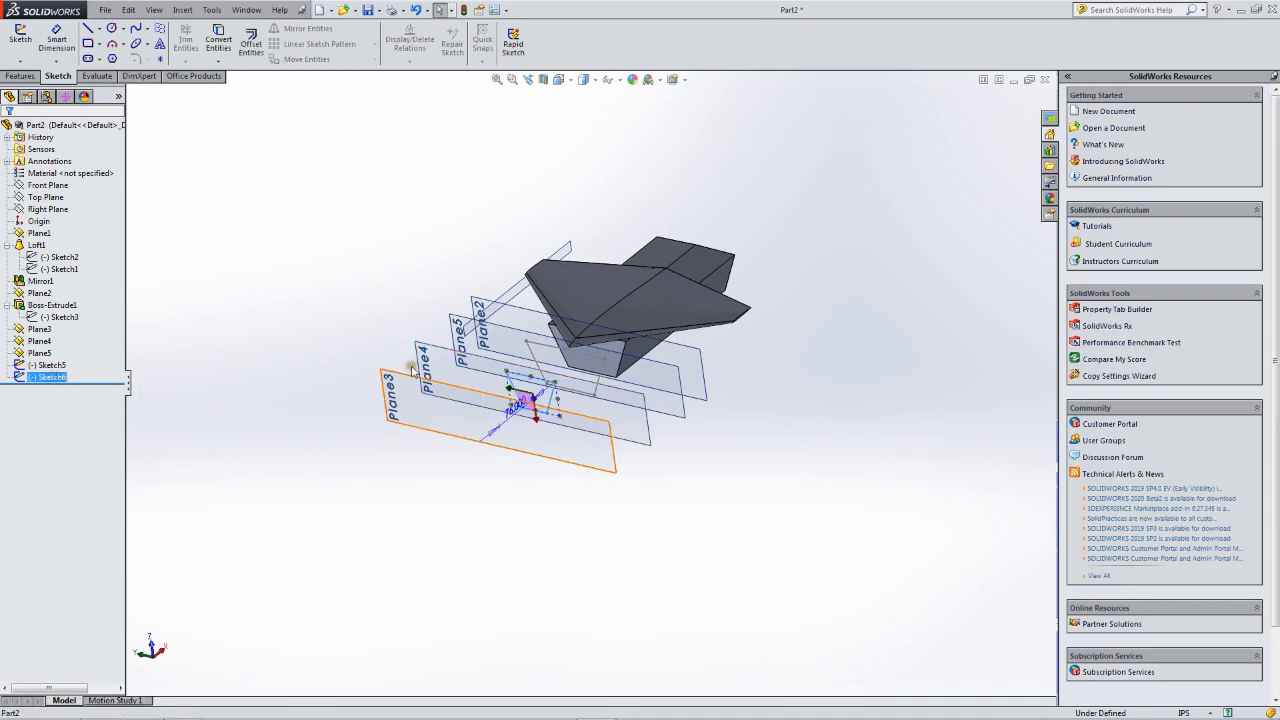
click(515, 455)
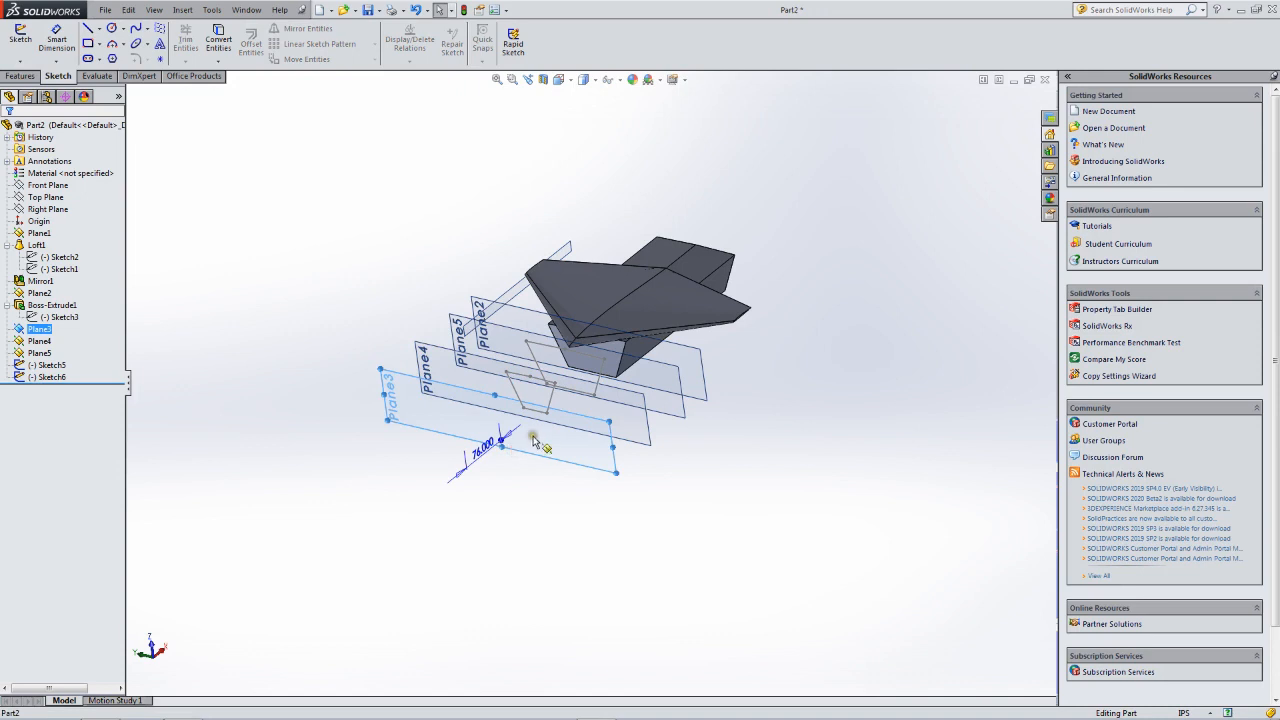
key(ctrl+v)
mouse_move(611, 381)
middle_down()
mouse_move(546, 451)
mouse_move(530, 405)
middle_up()
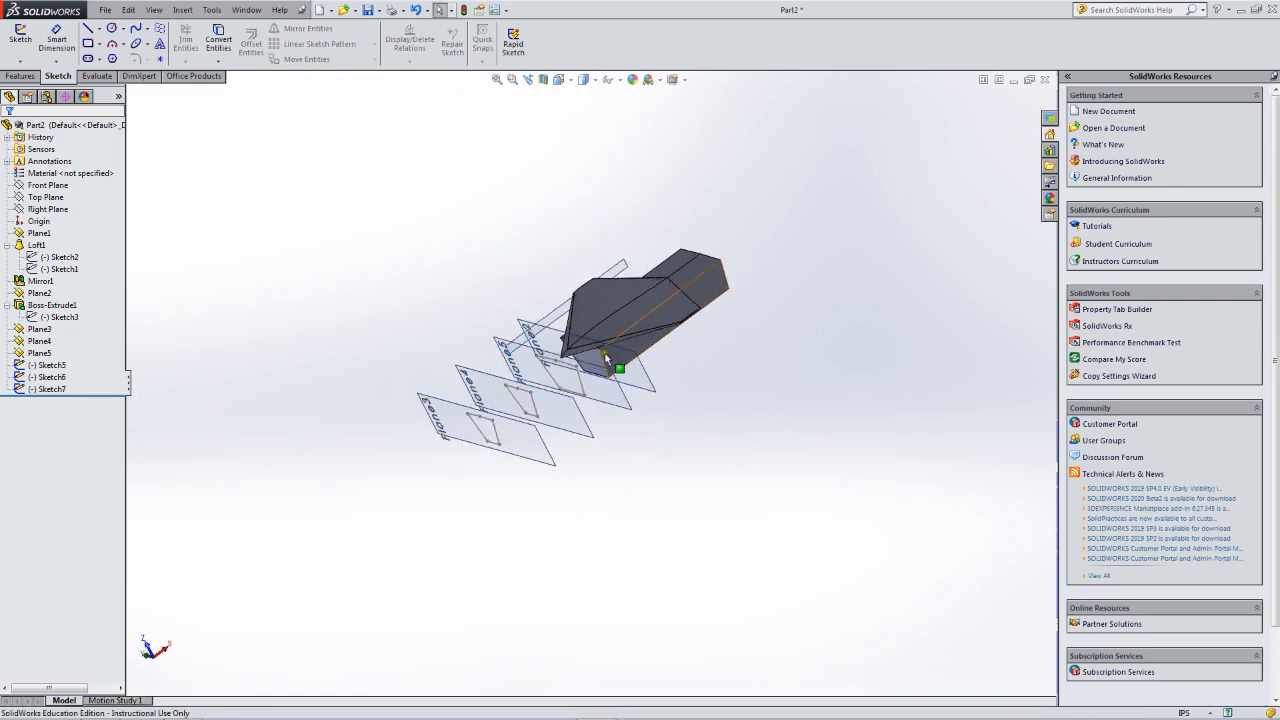
mouse_move(440, 445)
middle_down()
mouse_move(460, 416)
mouse_move(431, 437)
mouse_move(446, 454)
mouse_move(436, 448)
middle_up()
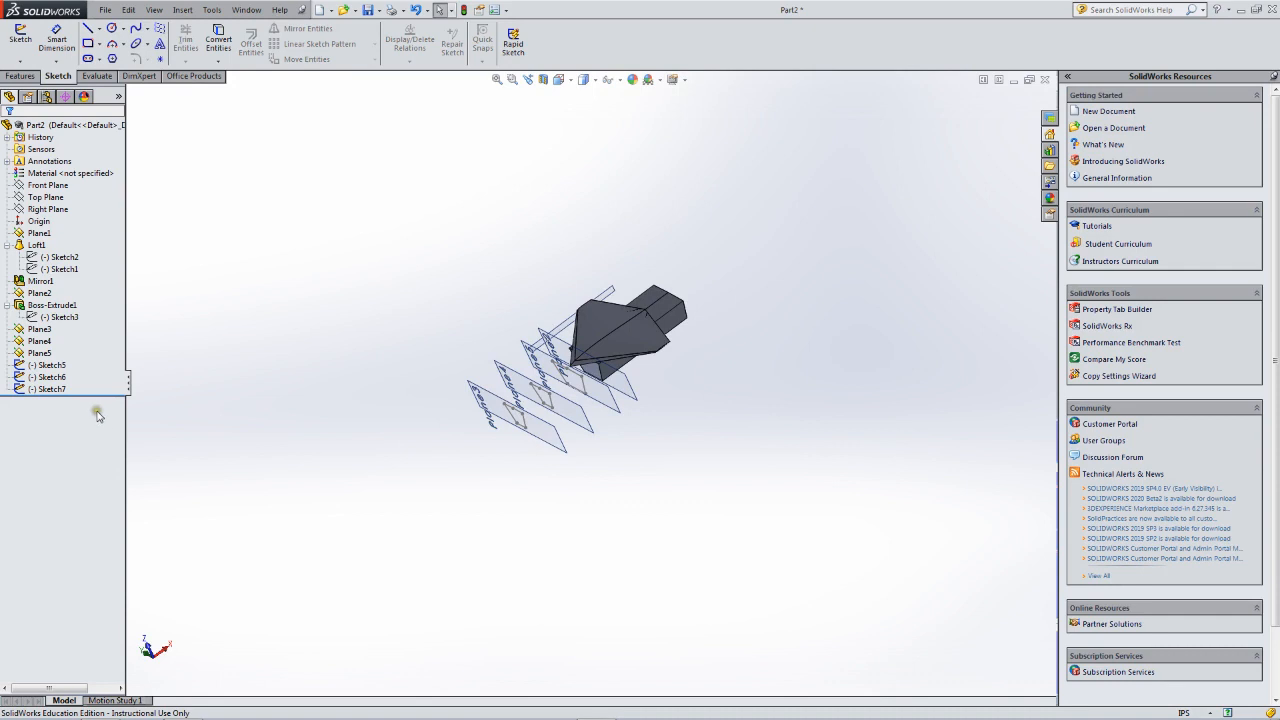
Paste another copy of the narrowed profile sketch onto the Right Plane.
click(52, 210)
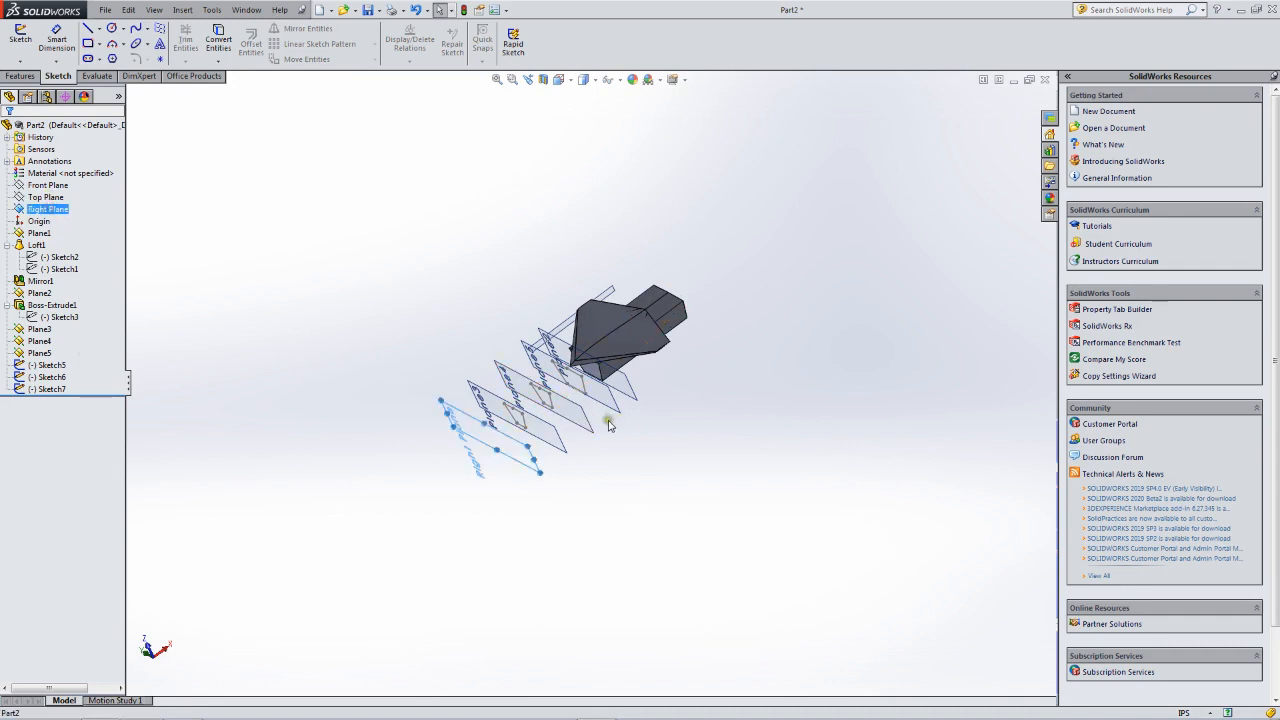
key(ctrl+v)
mouse_move(532, 446)
middle_down()
mouse_move(599, 391)
mouse_move(603, 342)
middle_up()
scroll(574, 379, down, 5)
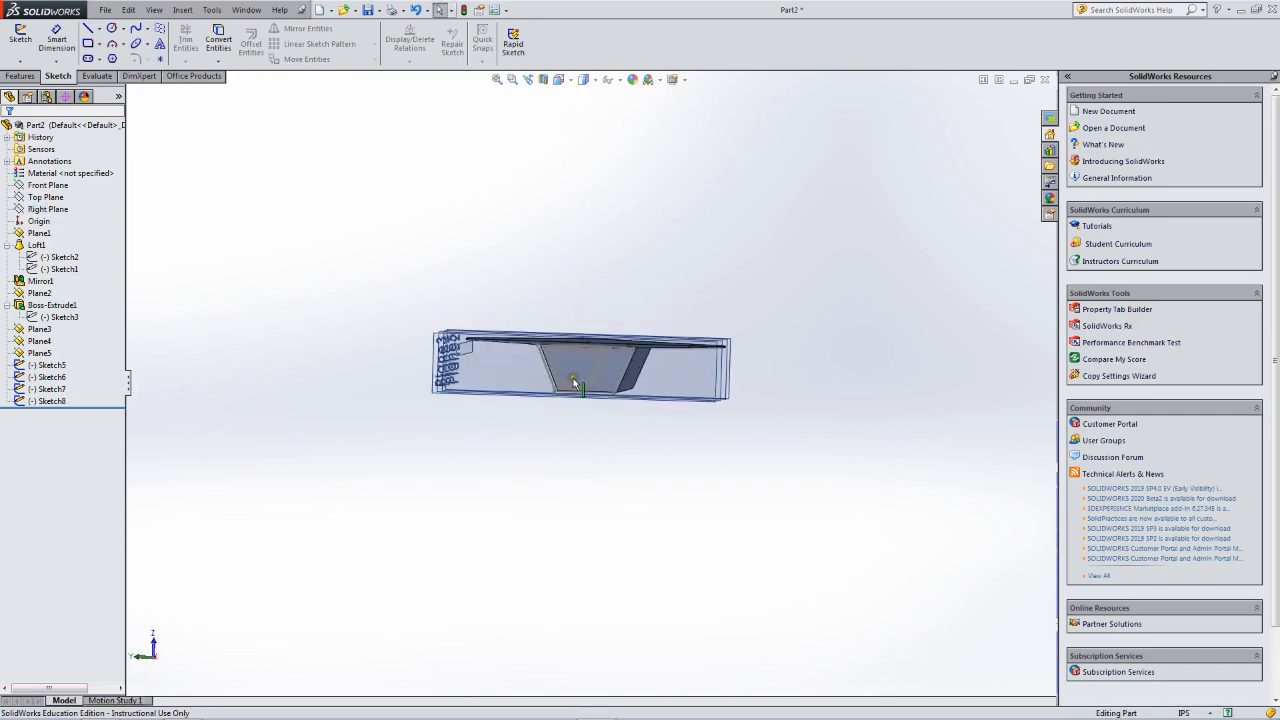
middle_drag(569, 384, 569, 445)
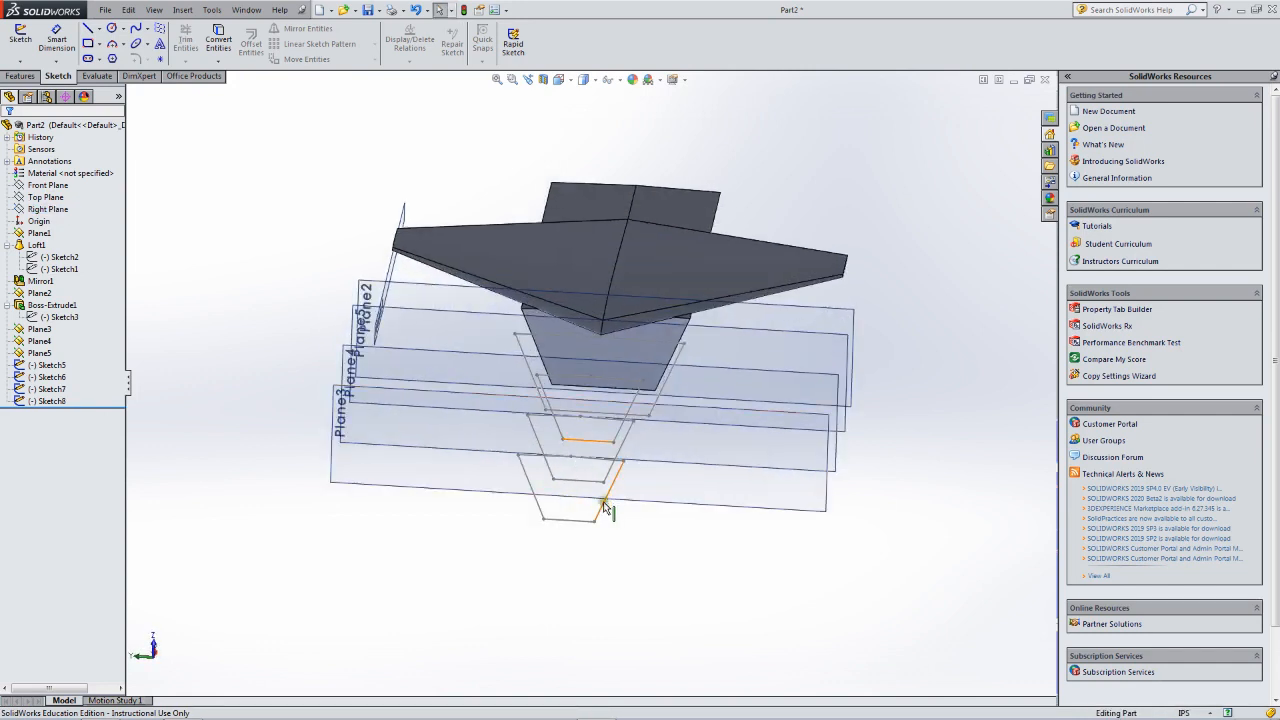
mouse_move(563, 514)
middle_down()
mouse_move(569, 469)
mouse_move(562, 486)
middle_up()
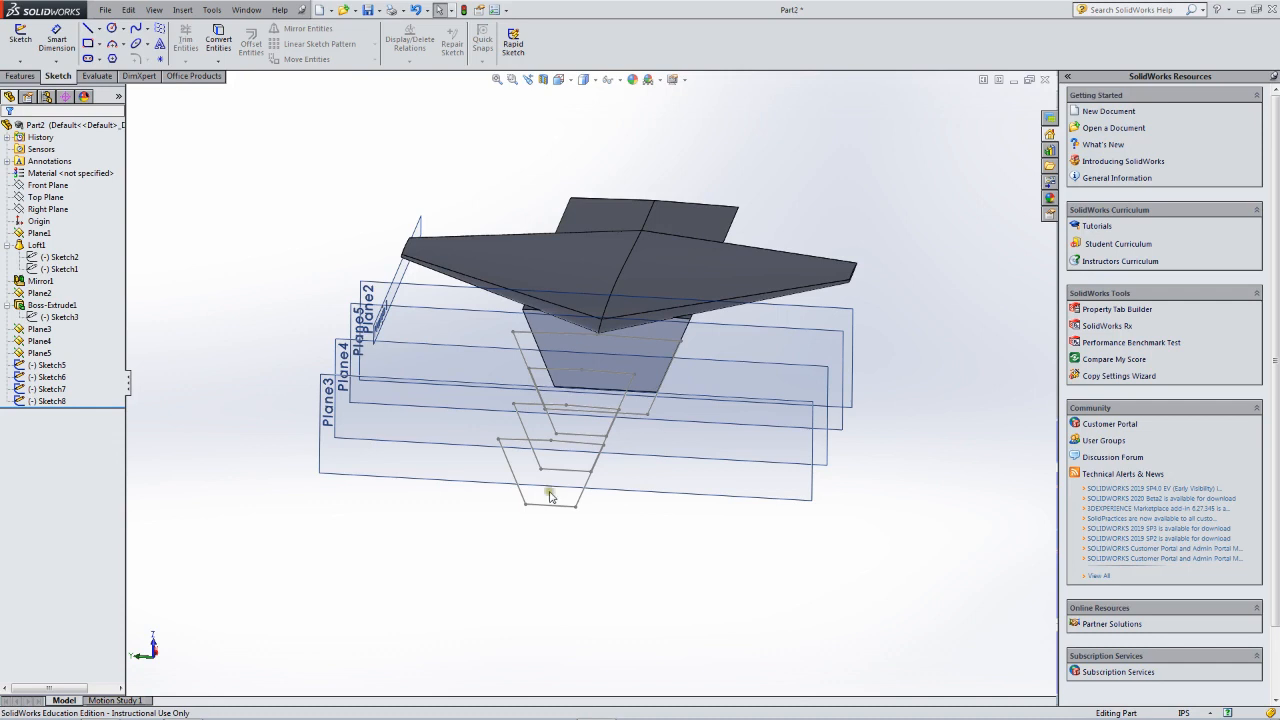
middle_drag(575, 479, 583, 472)
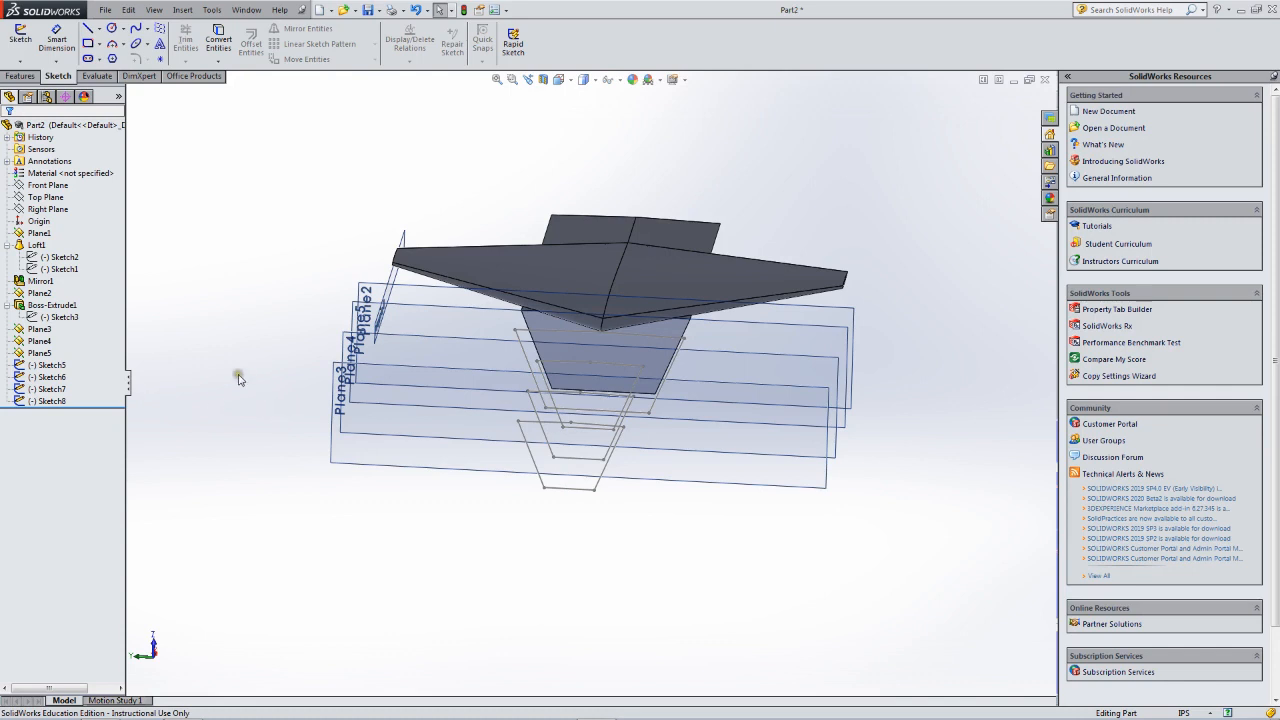
Edit the profile sketch on the Right Plane and scale all its lines by 0.01 about the middle point of its upper edge.
click(51, 401)
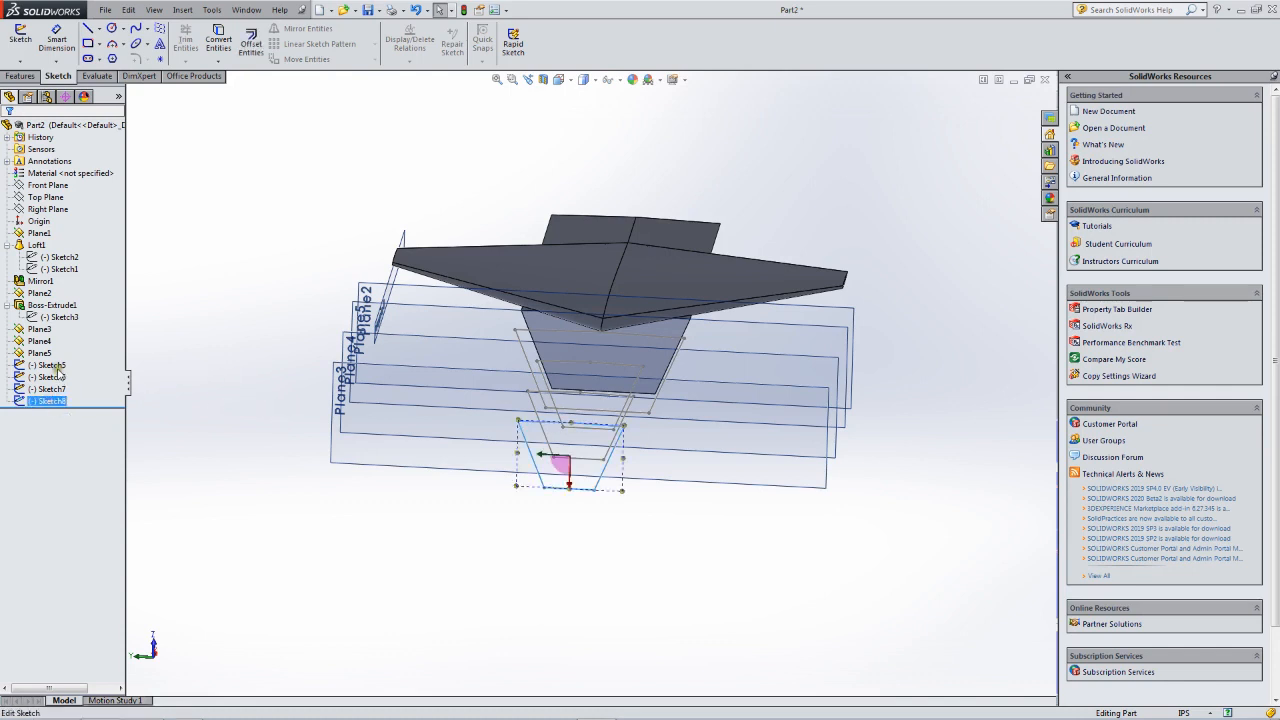
click(59, 366)
drag(369, 349, 750, 558)
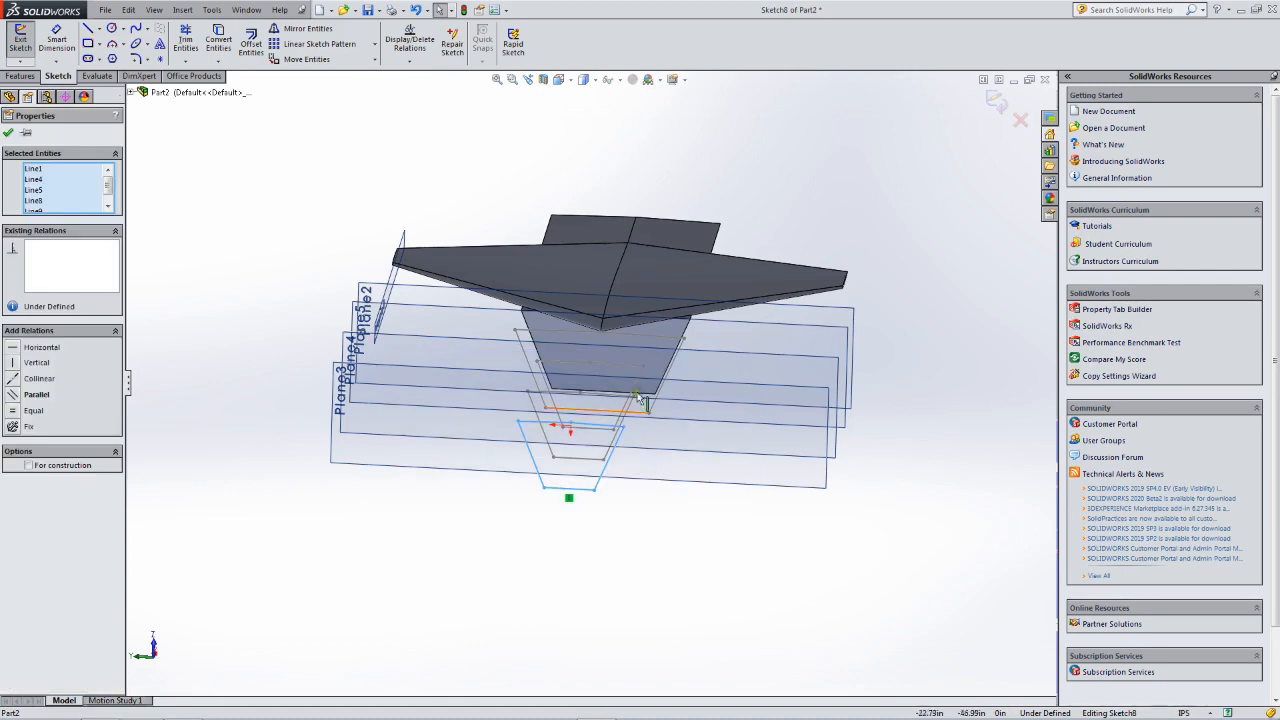
click(568, 82)
click(562, 137)
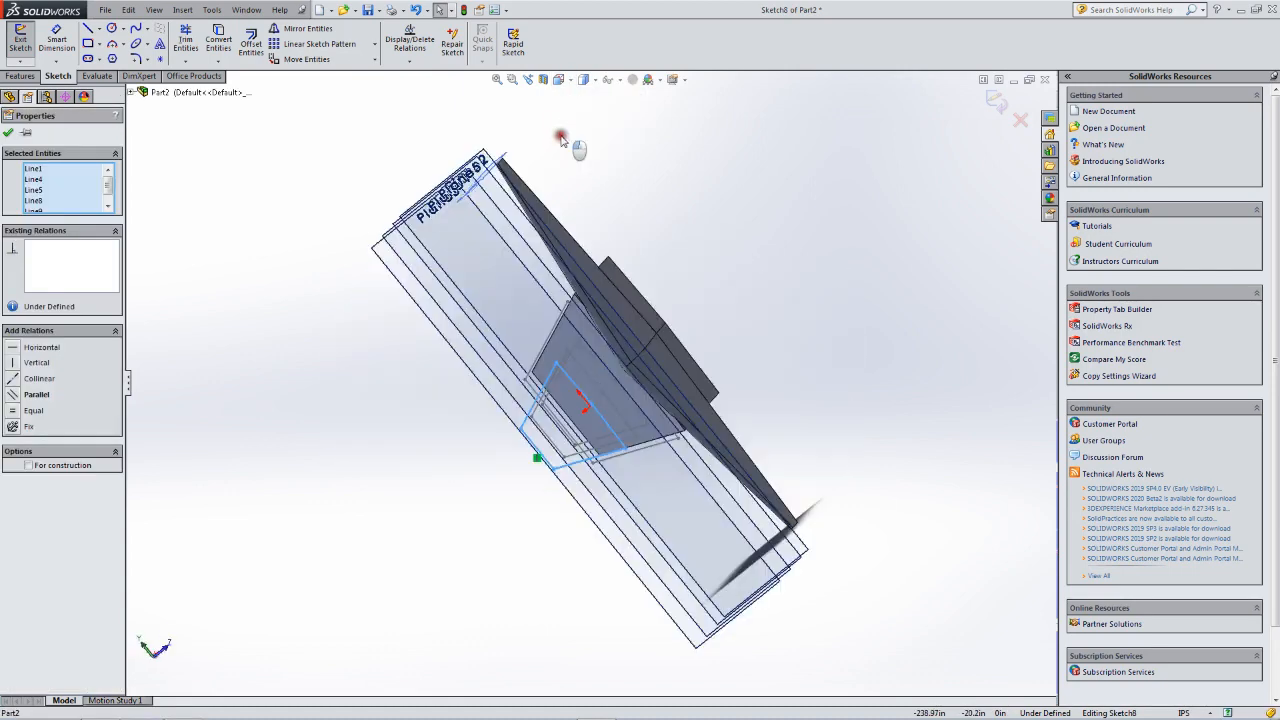
scroll(584, 378, down, 3)
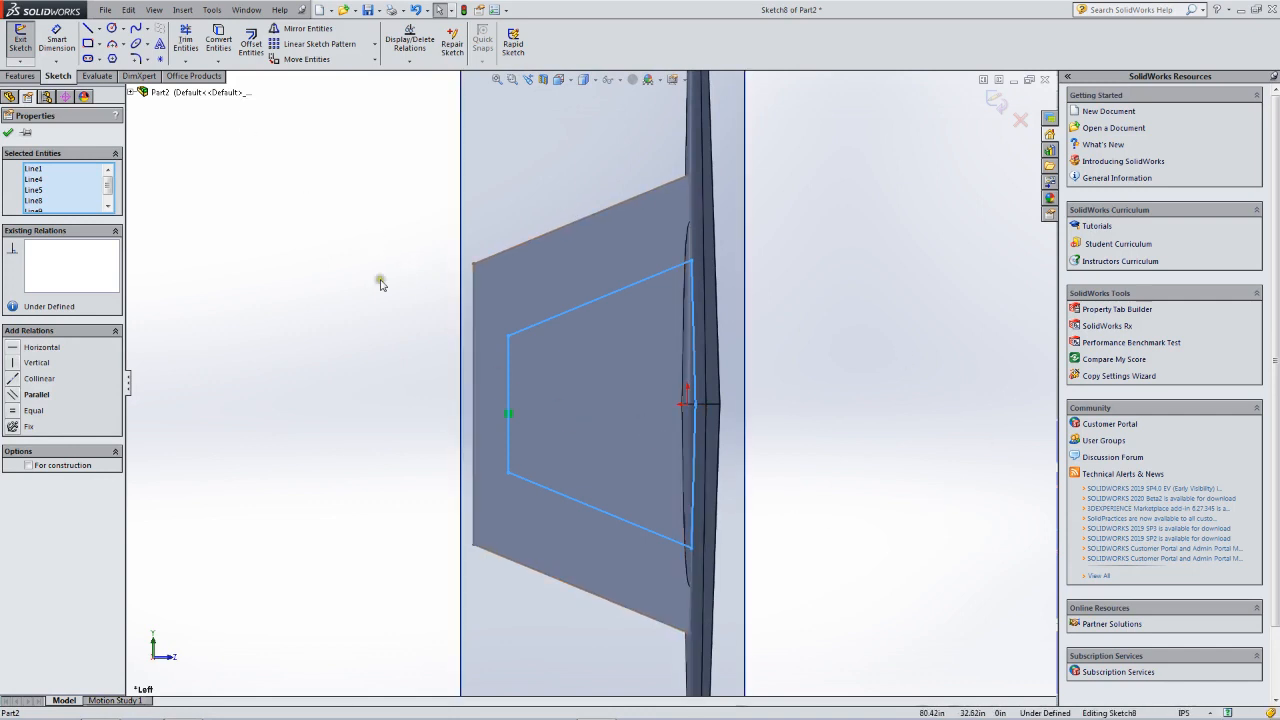
click(375, 59)
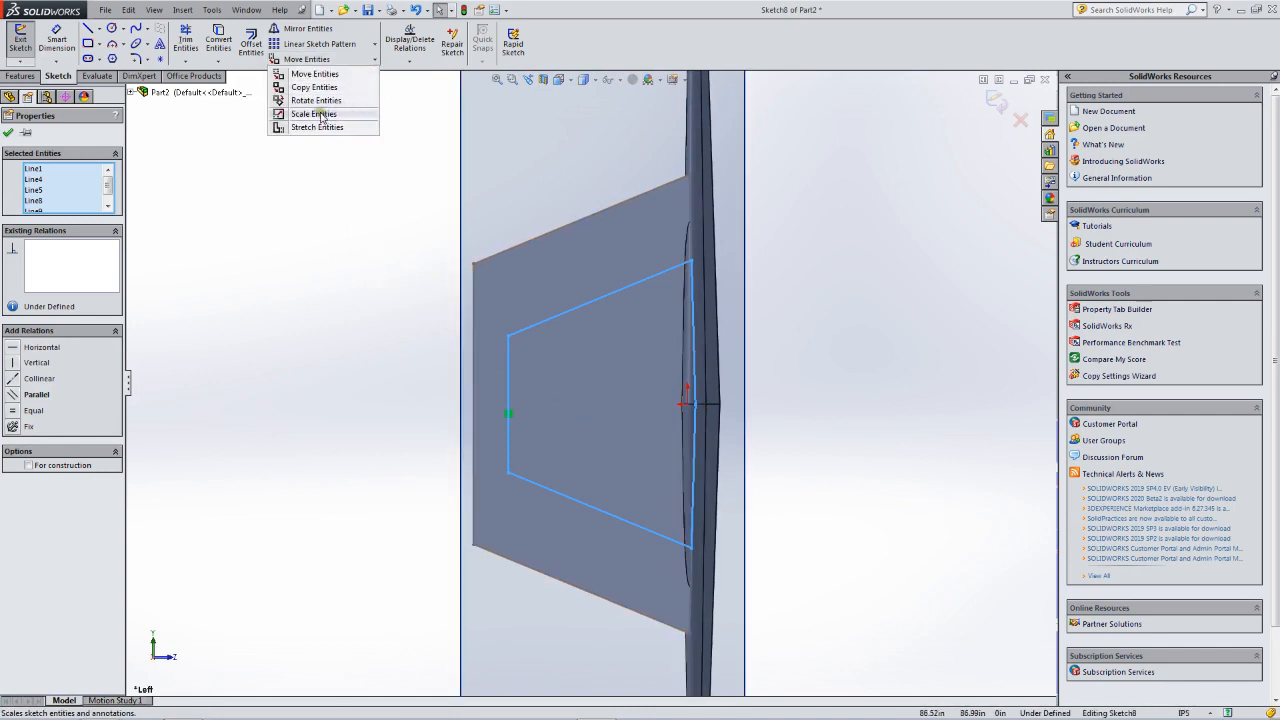
click(314, 114)
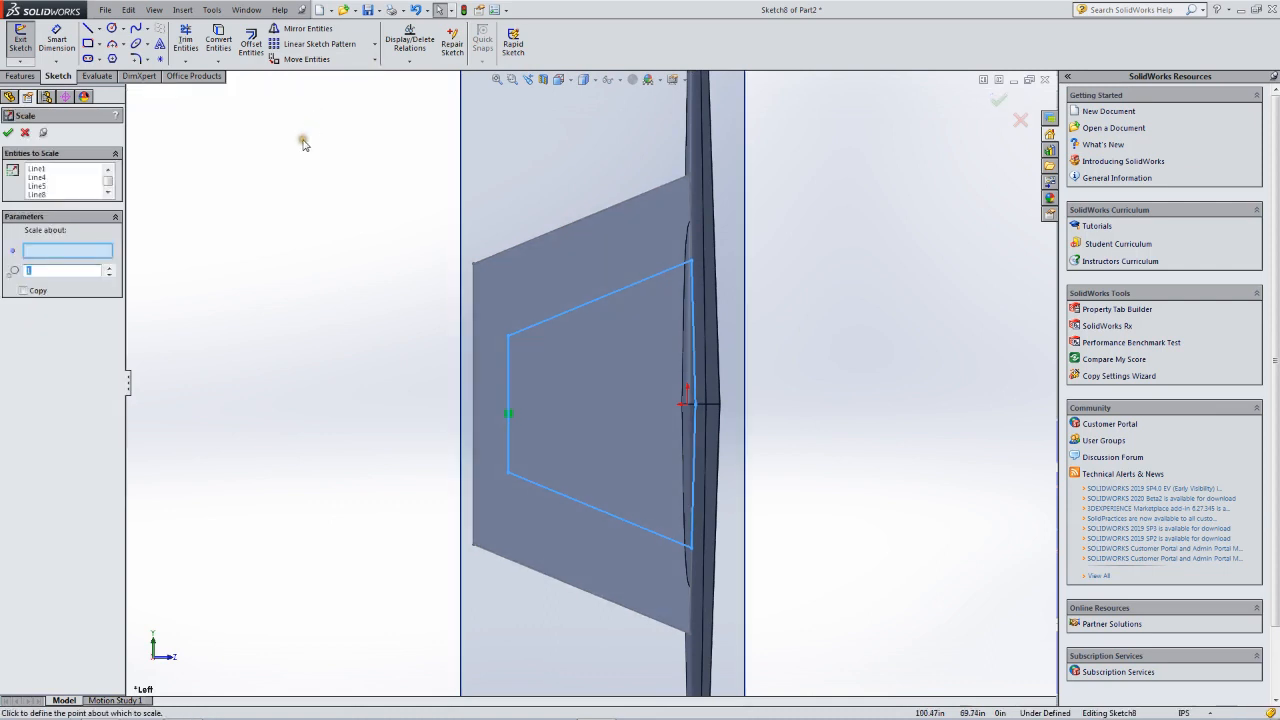
click(695, 404)
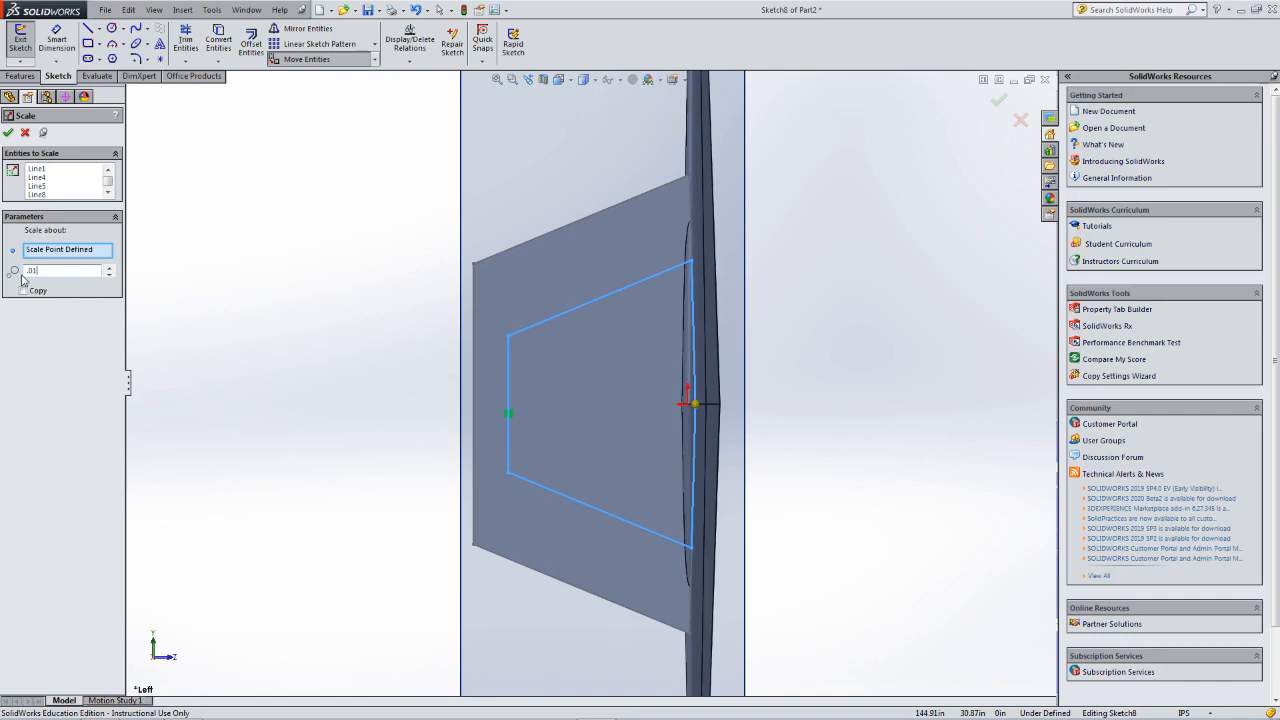
key(Return)
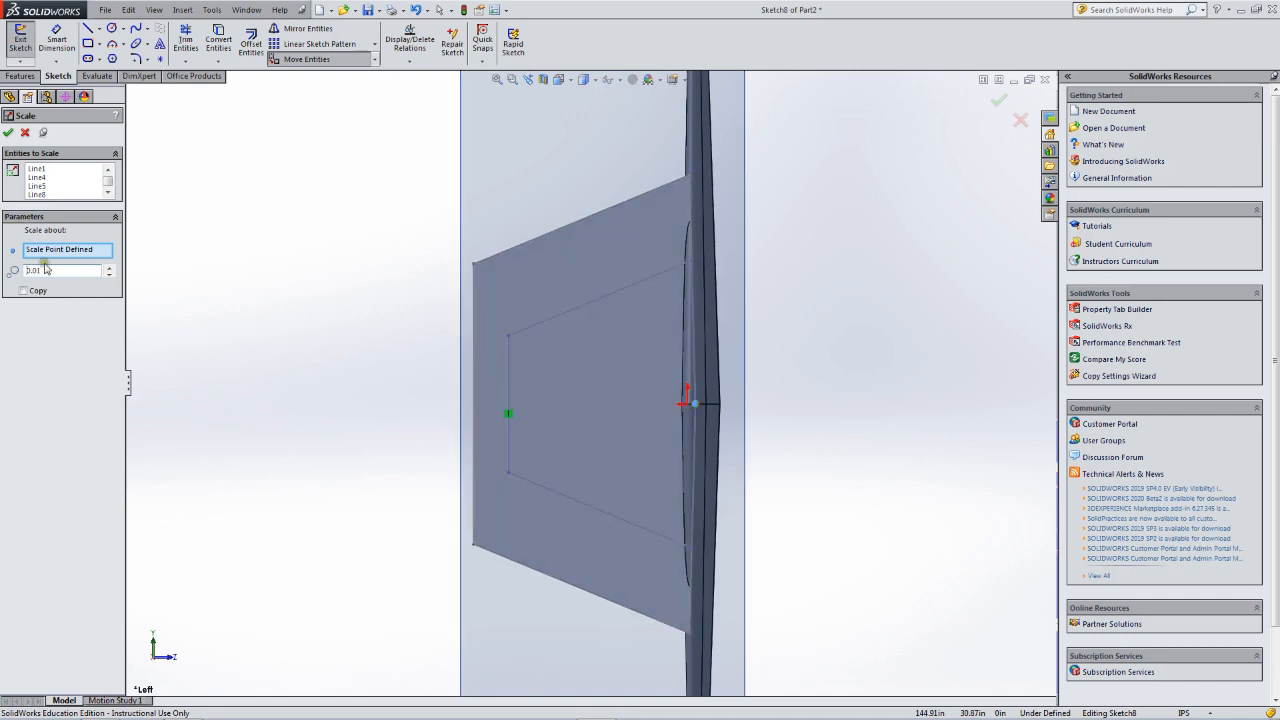
click(8, 134)
scroll(701, 358, down, 8)
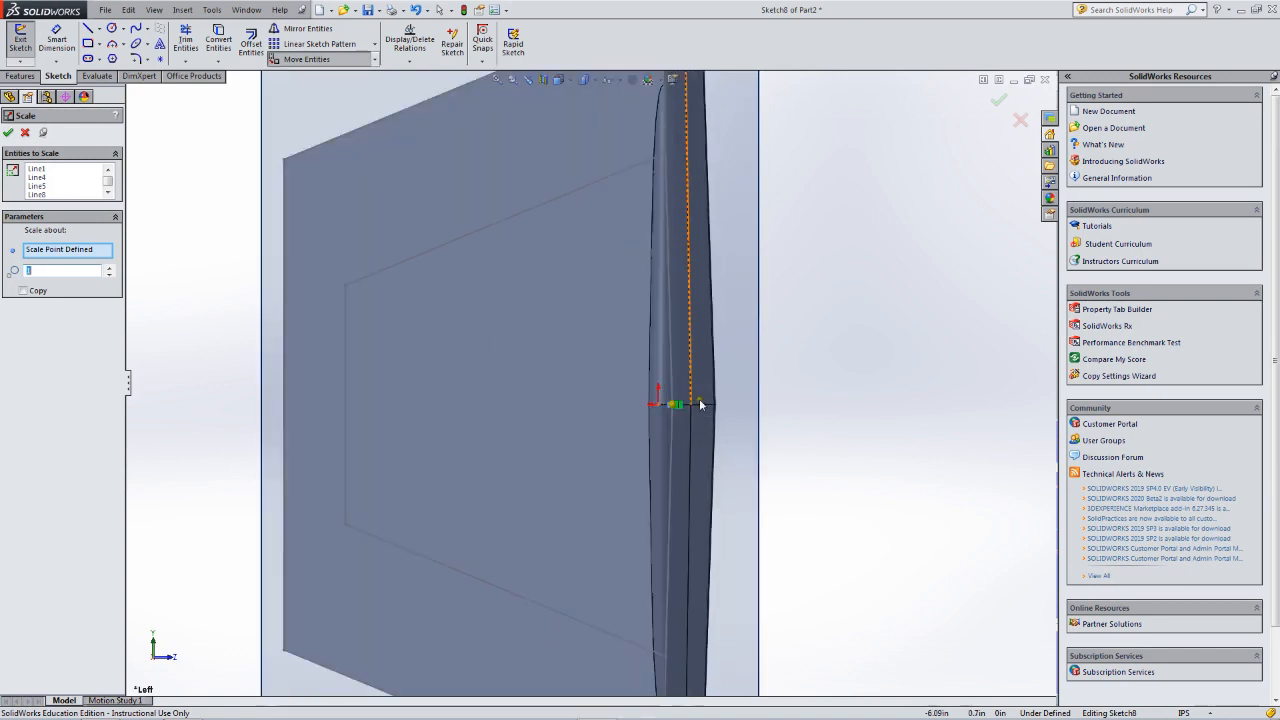
scroll(660, 420, down, 3)
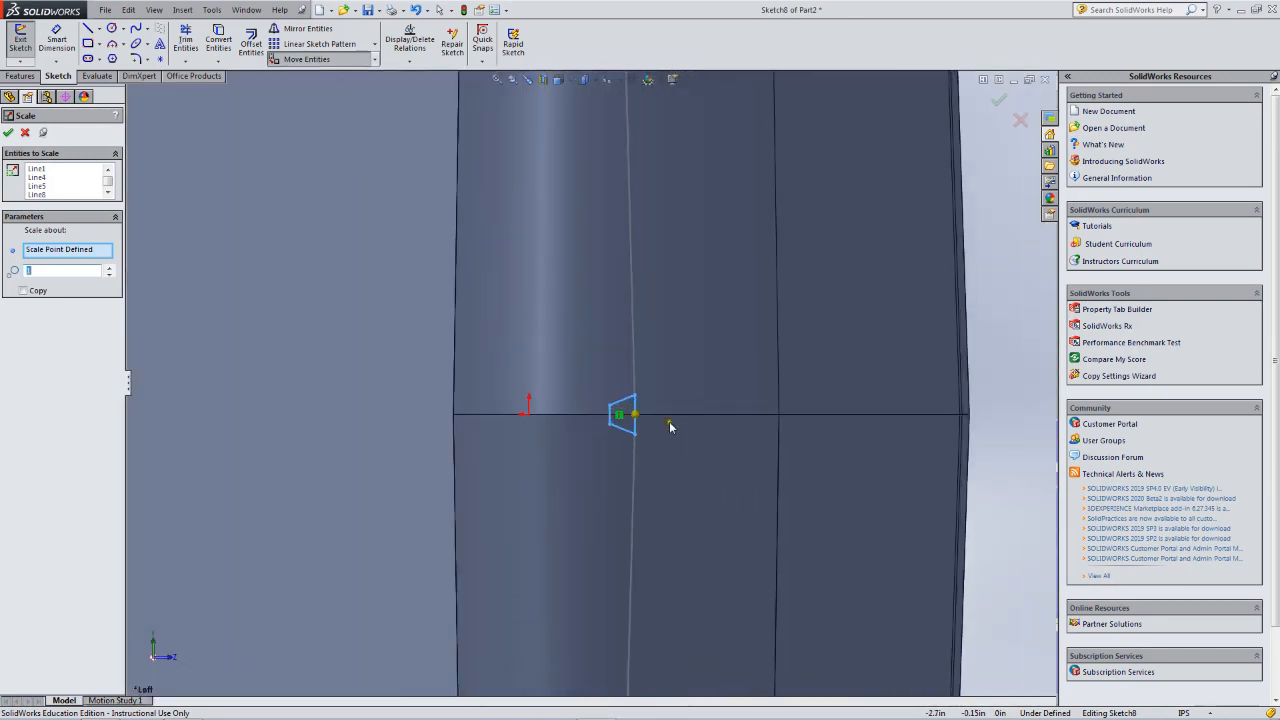
scroll(669, 421, up, 3)
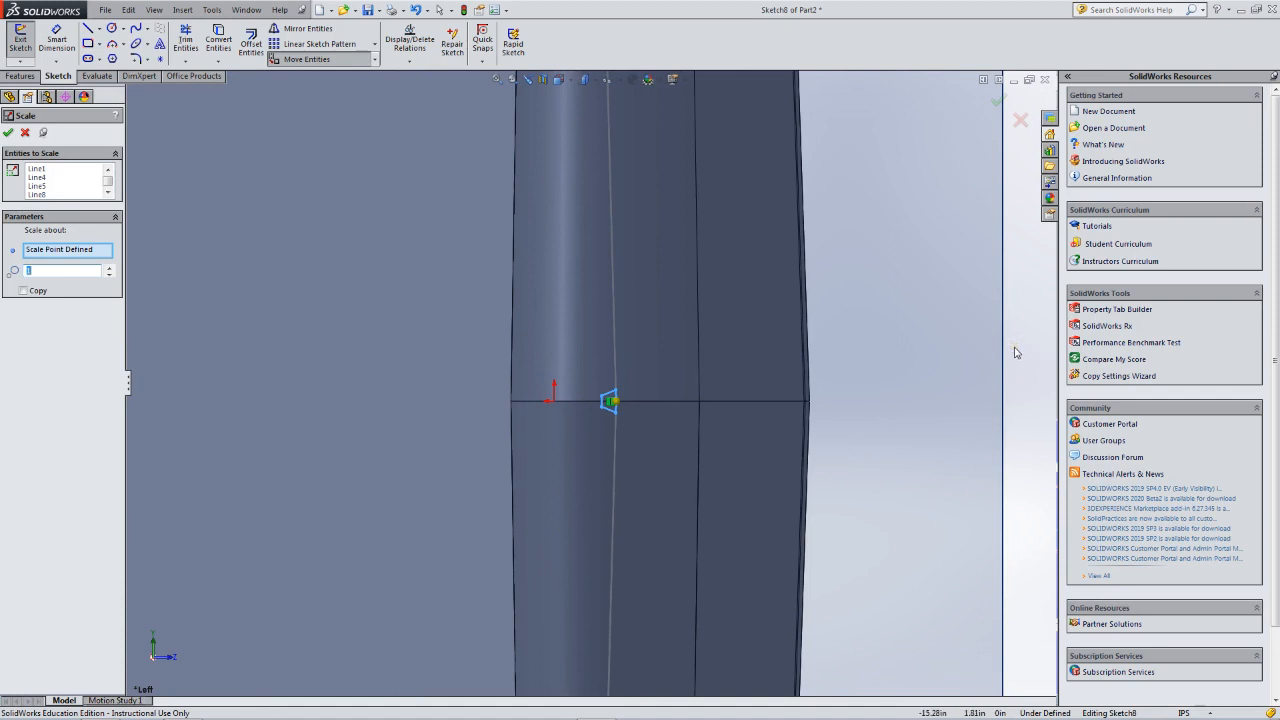
click(8, 134)
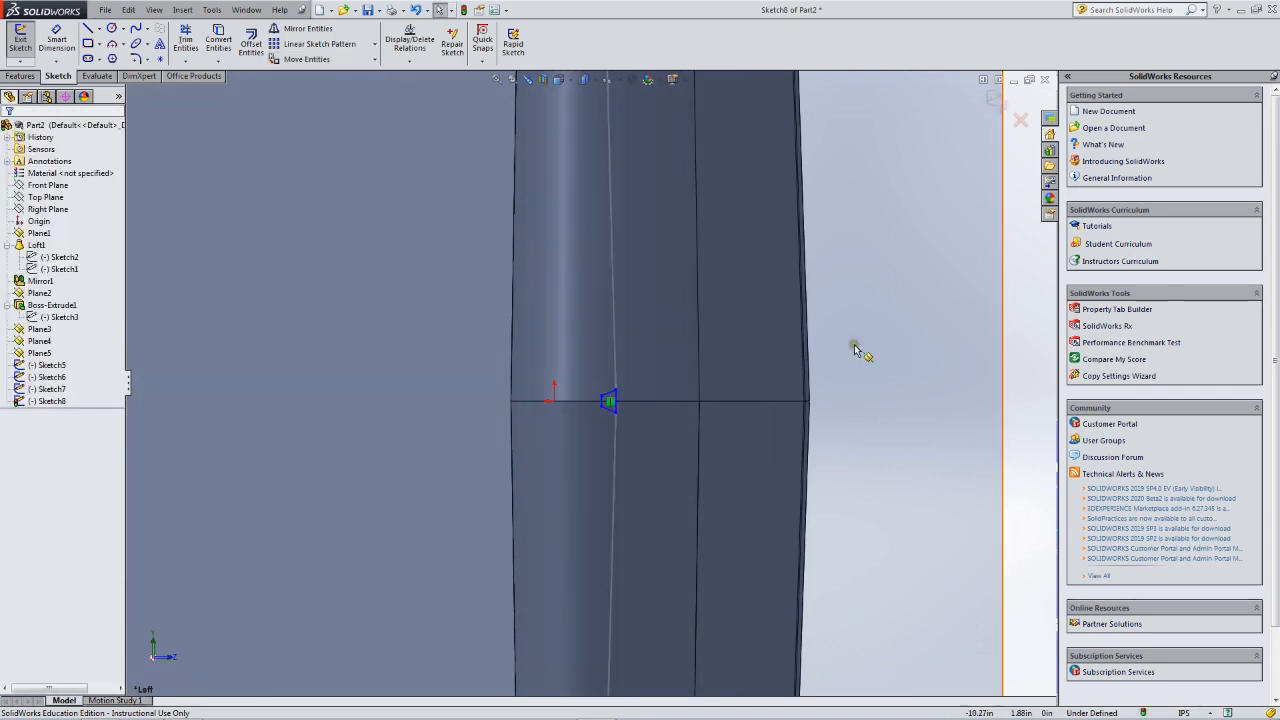
Move all lines of the tiny Right Plane profile 20 in along X with 0 in Y offset, and finish the sketch.
mouse_move(1020, 352)
mouse_down()
mouse_move(864, 394)
mouse_move(516, 449)
mouse_move(512, 468)
mouse_up()
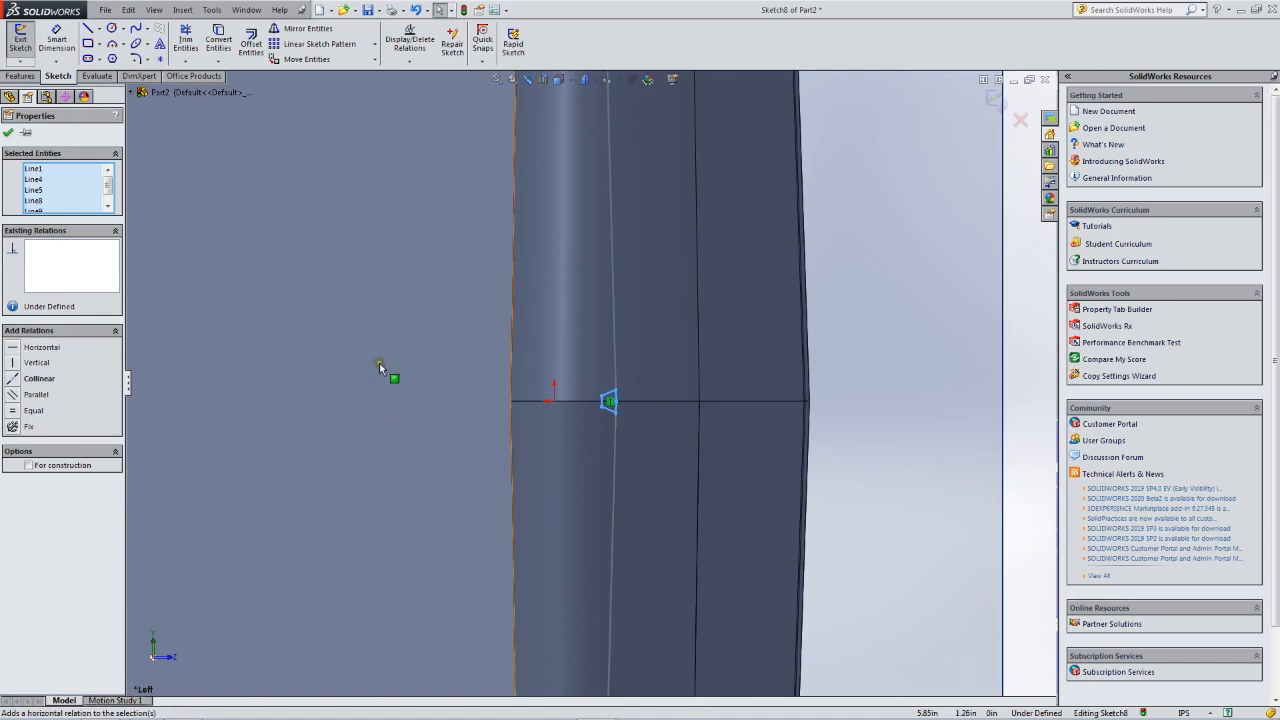
scroll(426, 386, up, 8)
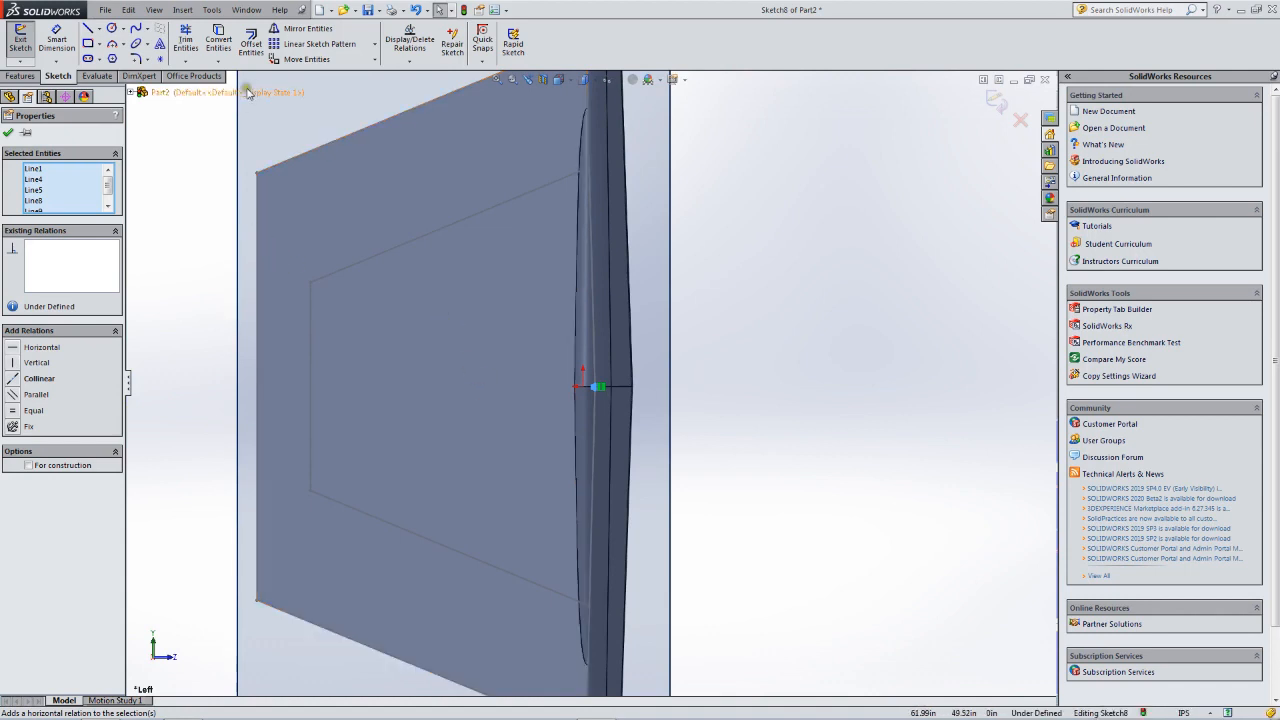
click(316, 59)
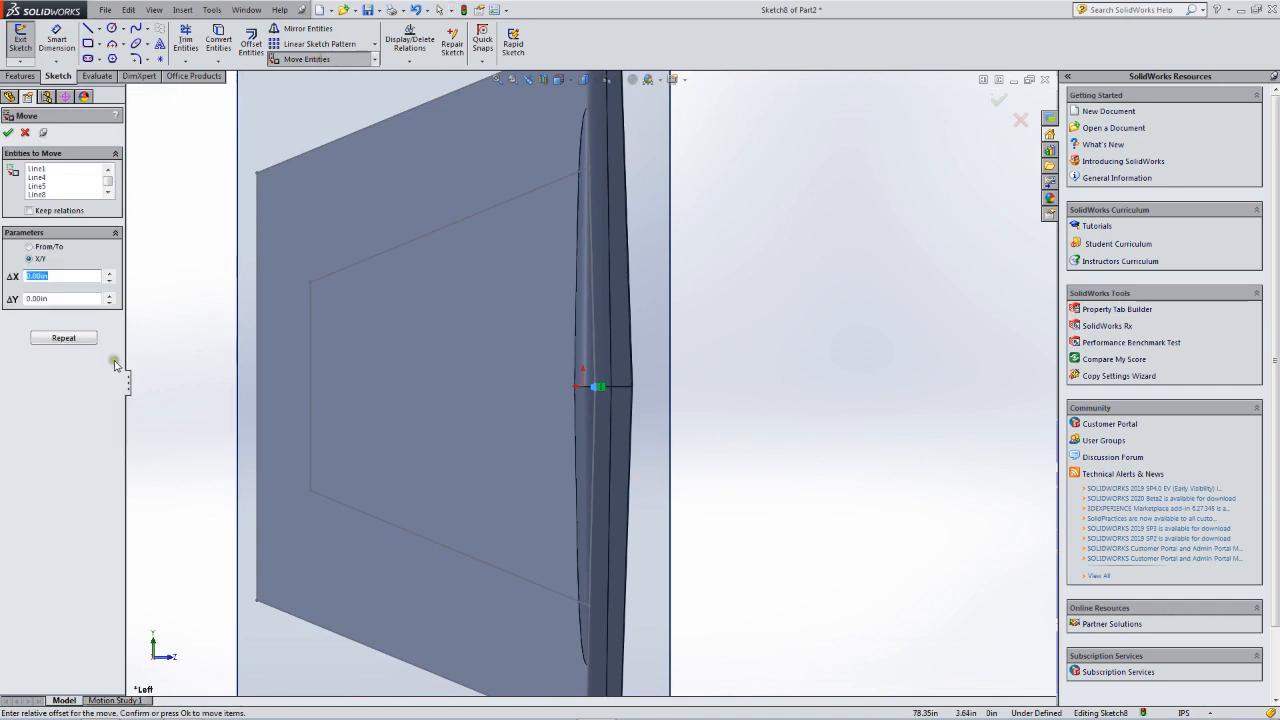
click(60, 298)
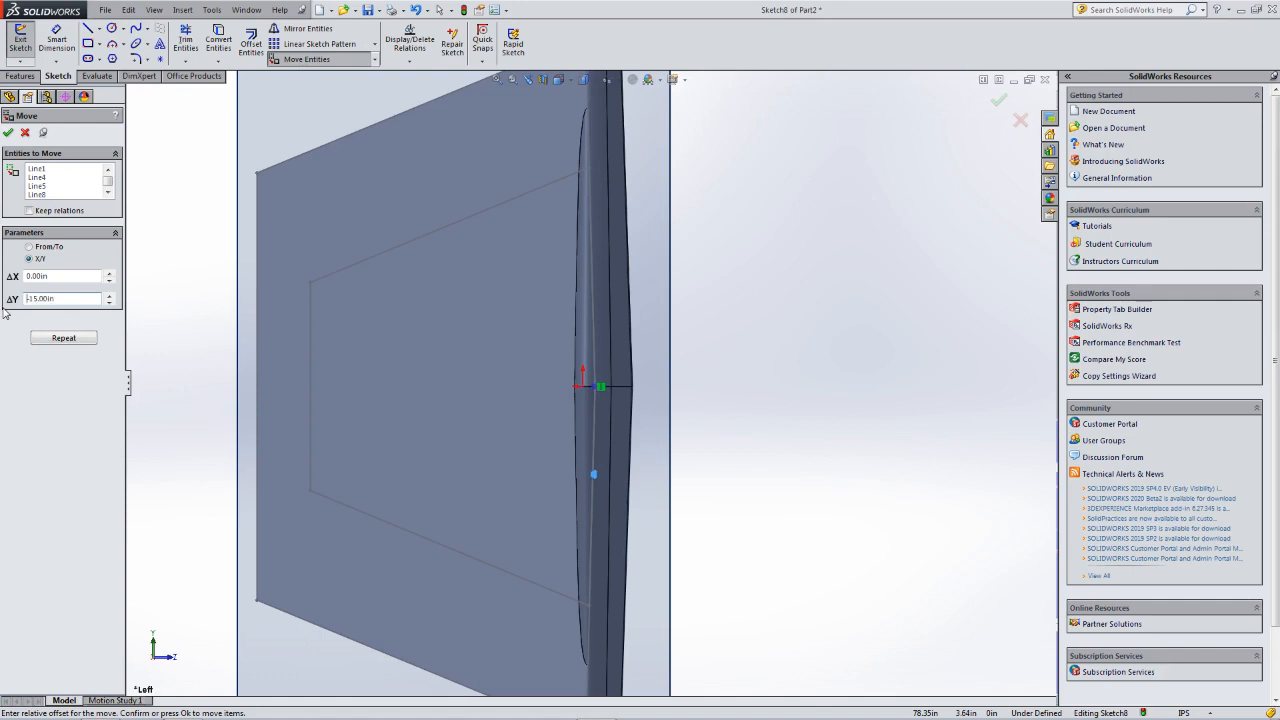
drag(70, 298, 14, 305)
click(61, 275)
drag(61, 275, 4, 277)
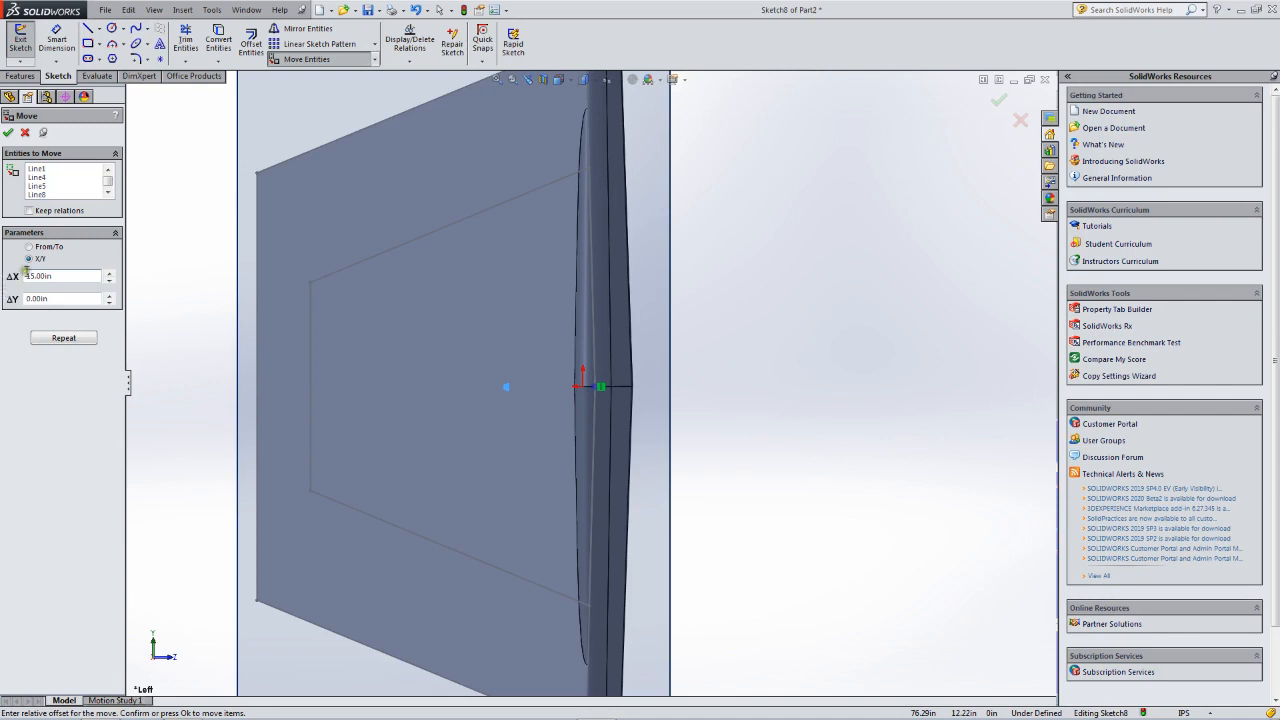
drag(36, 275, 17, 276)
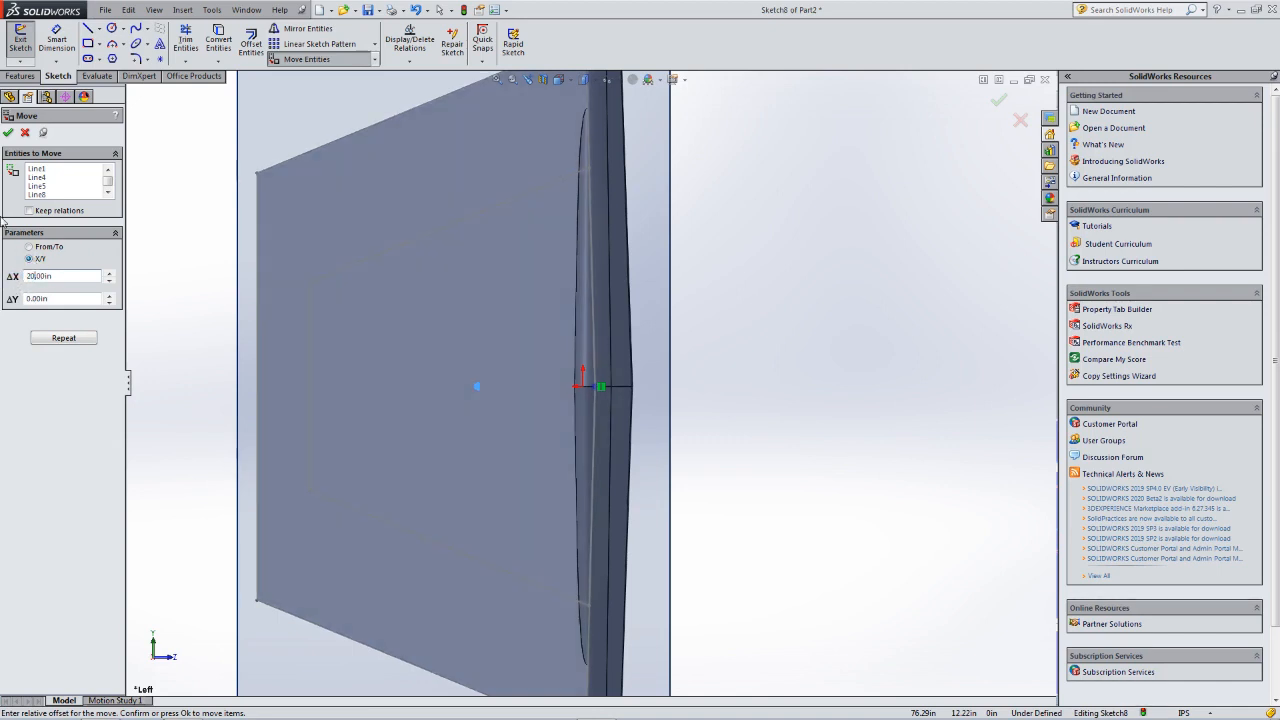
click(8, 133)
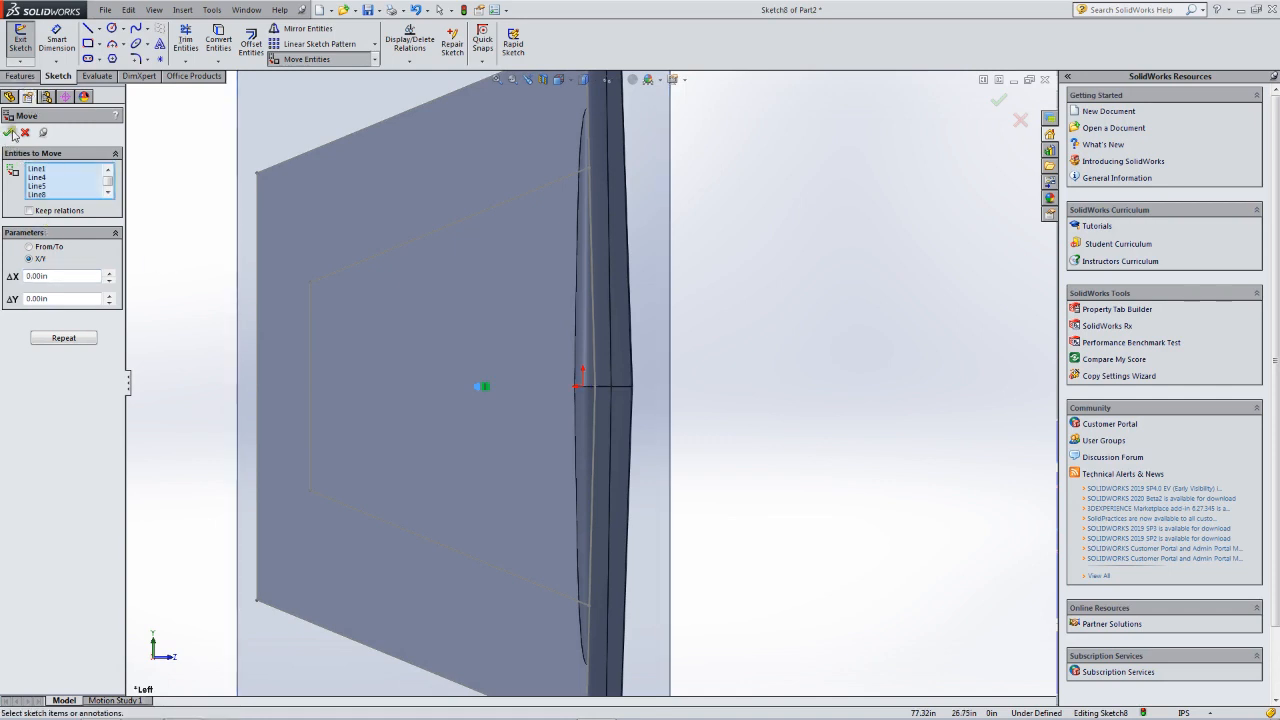
click(10, 133)
click(20, 40)
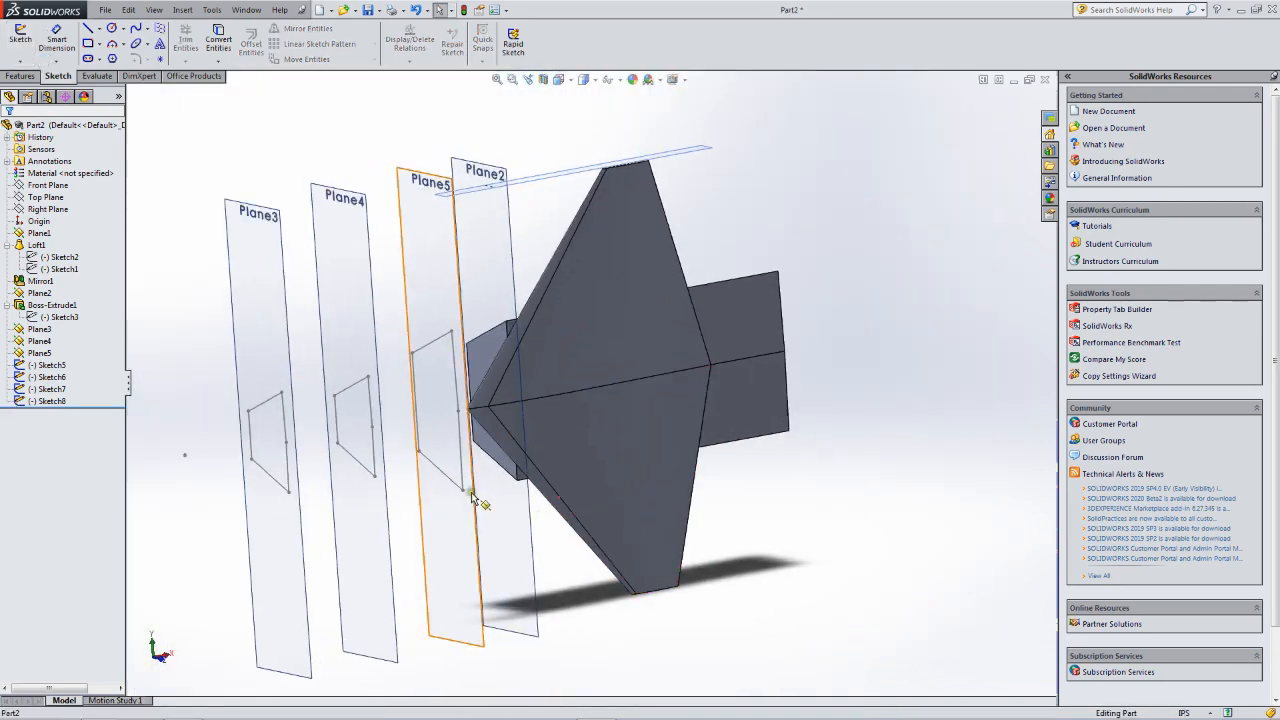
Start a boss loft from the fuselage profile Sketch3 to the Plane5 profile and align its connector to matching corners.
mouse_move(507, 478)
middle_down()
mouse_move(484, 494)
mouse_move(492, 478)
middle_up()
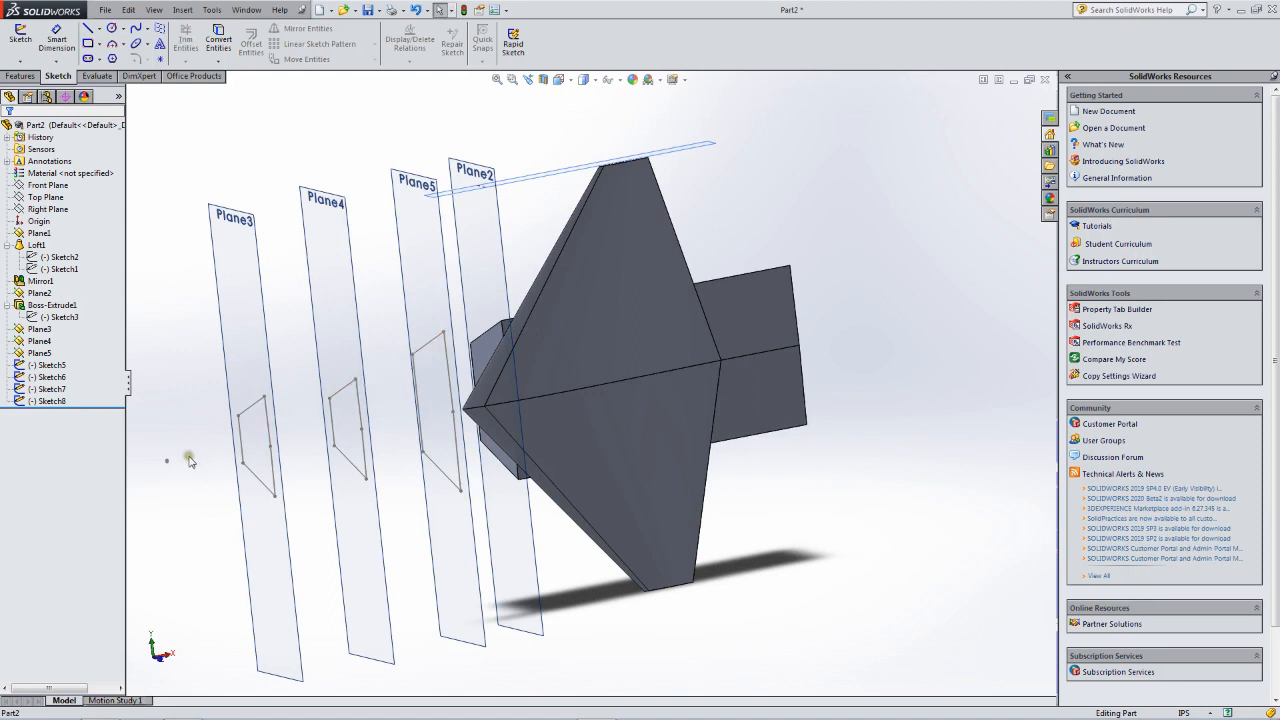
middle_drag(175, 462, 304, 459)
middle_drag(372, 428, 390, 433)
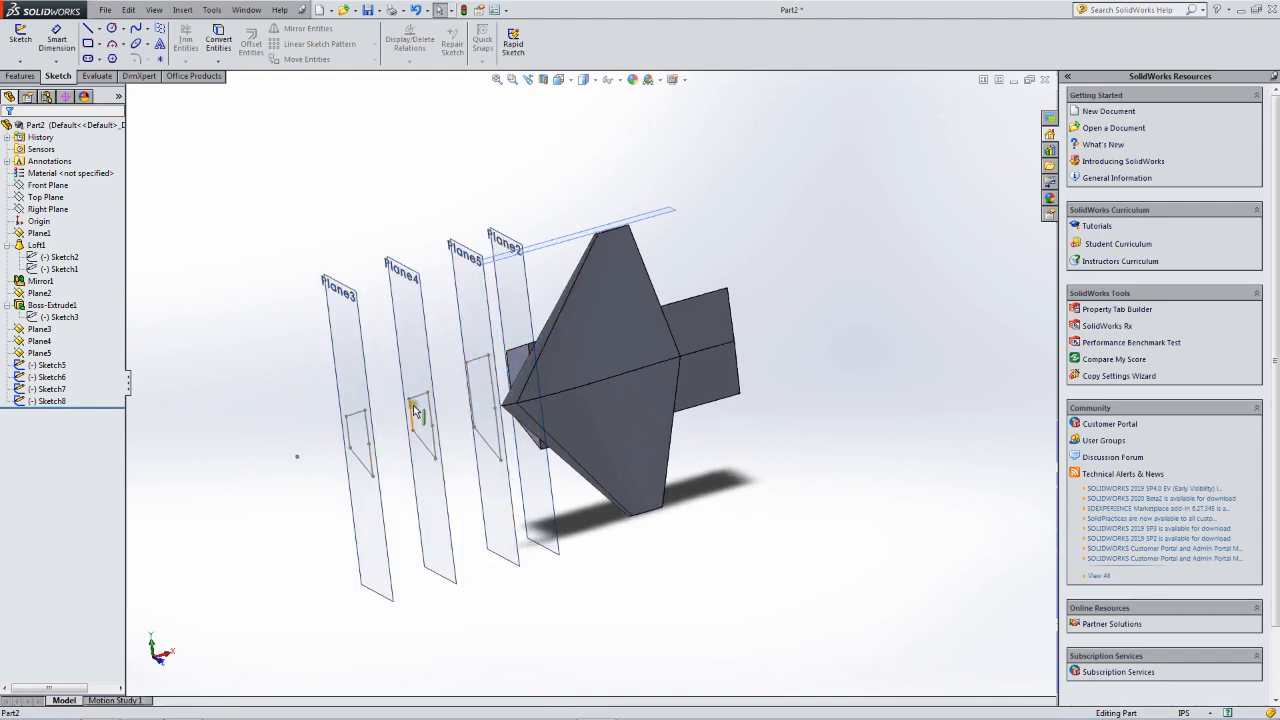
middle_drag(436, 418, 451, 354)
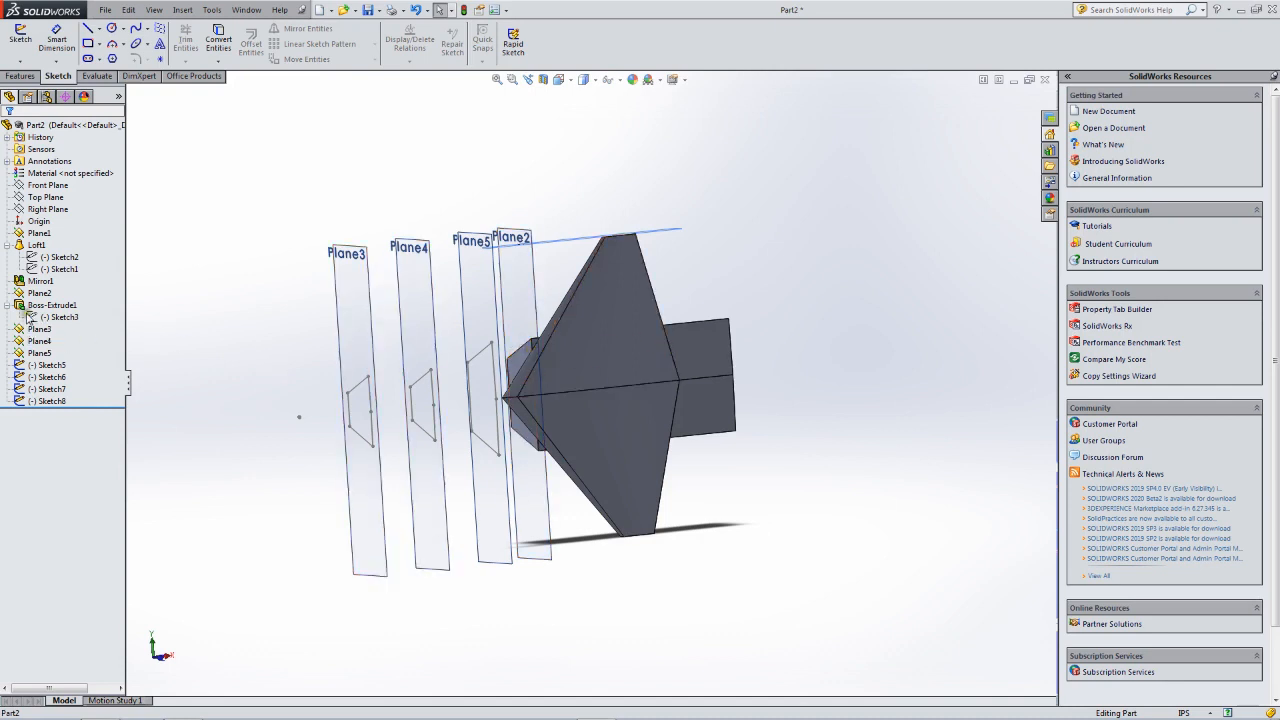
click(61, 317)
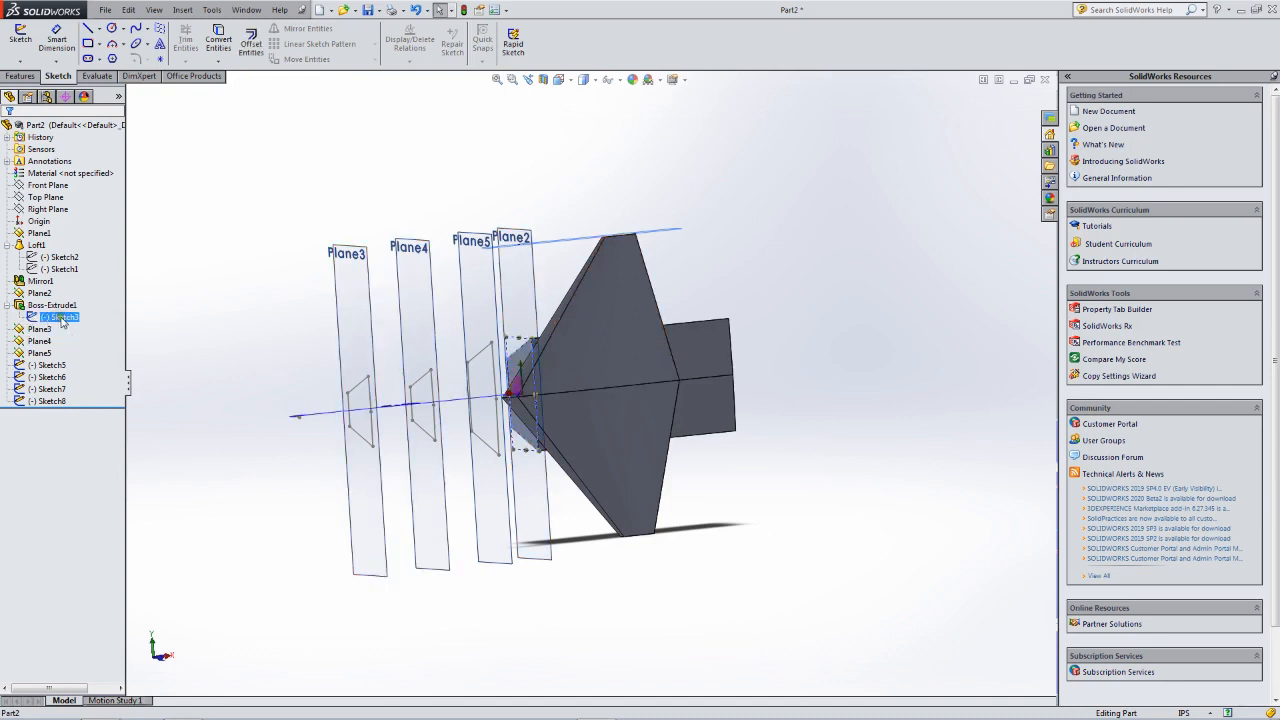
click(22, 76)
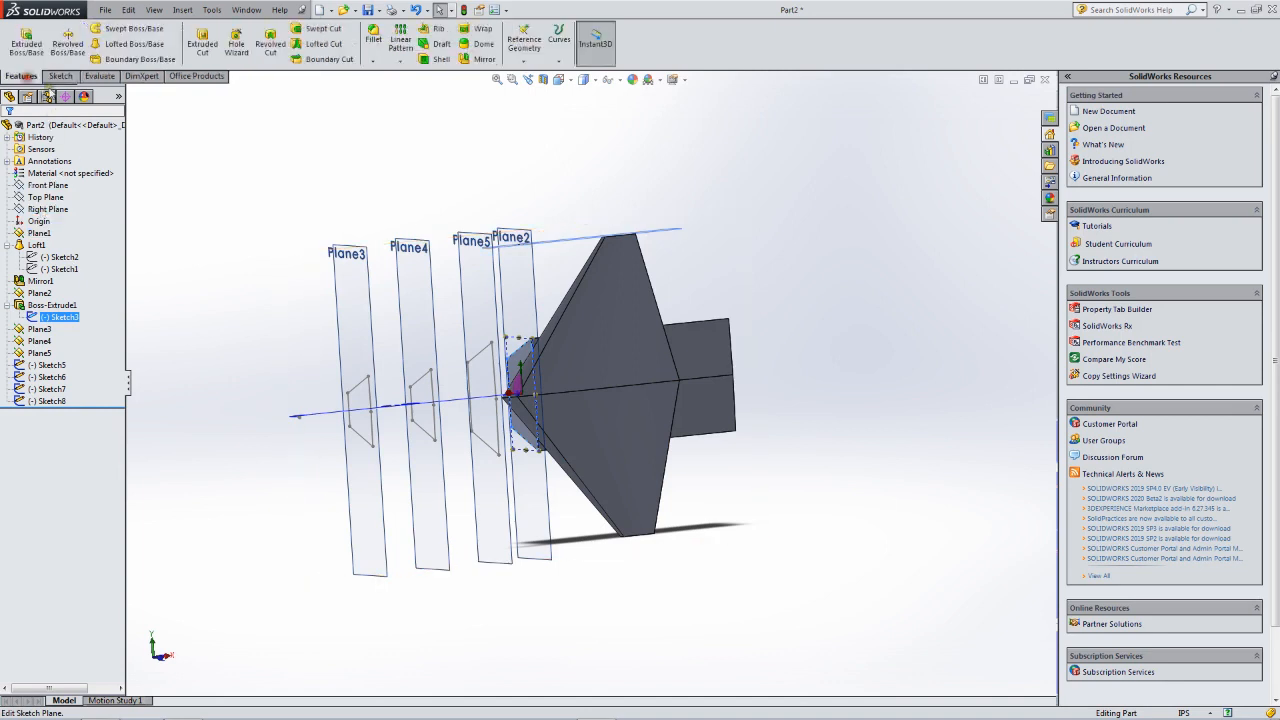
click(134, 44)
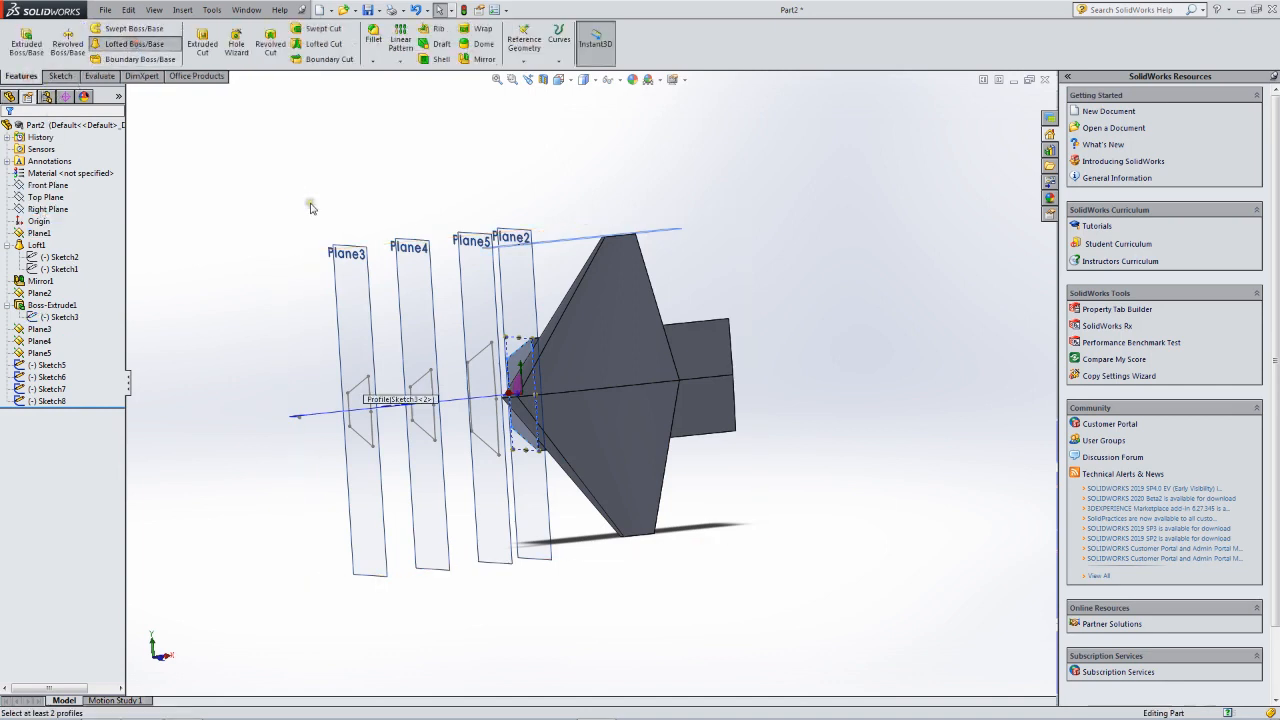
click(491, 343)
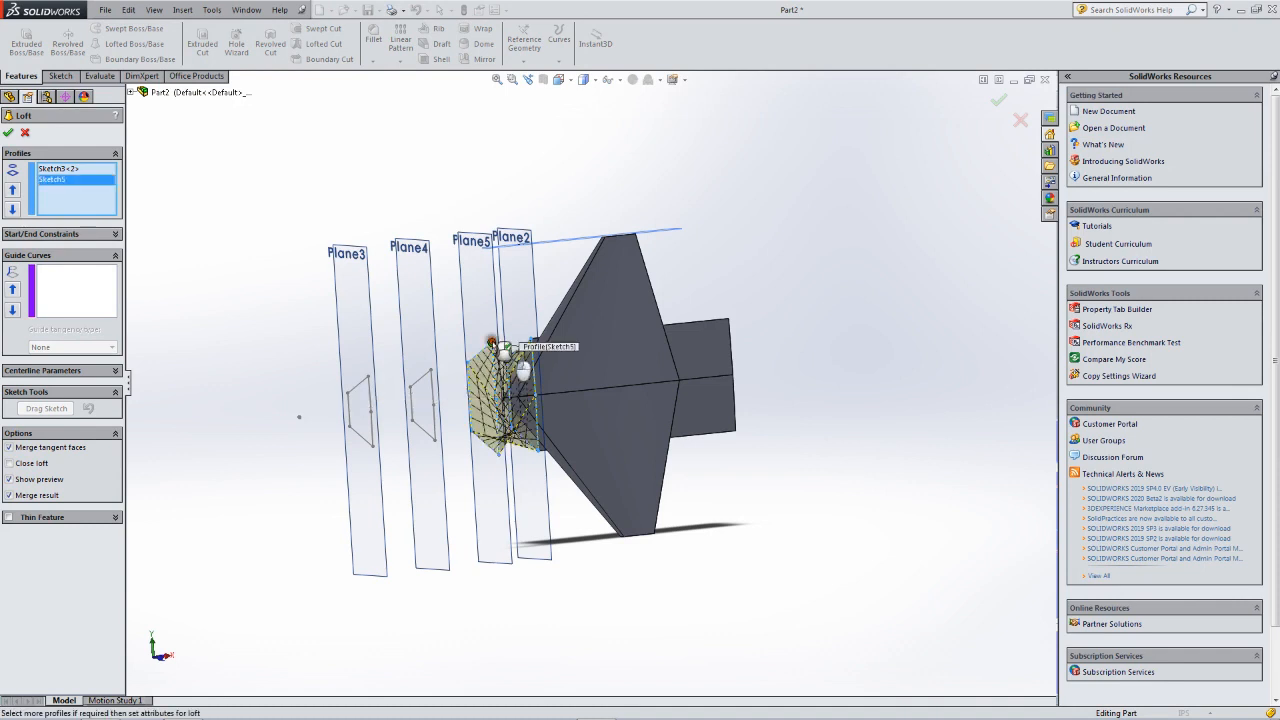
drag(503, 343, 507, 448)
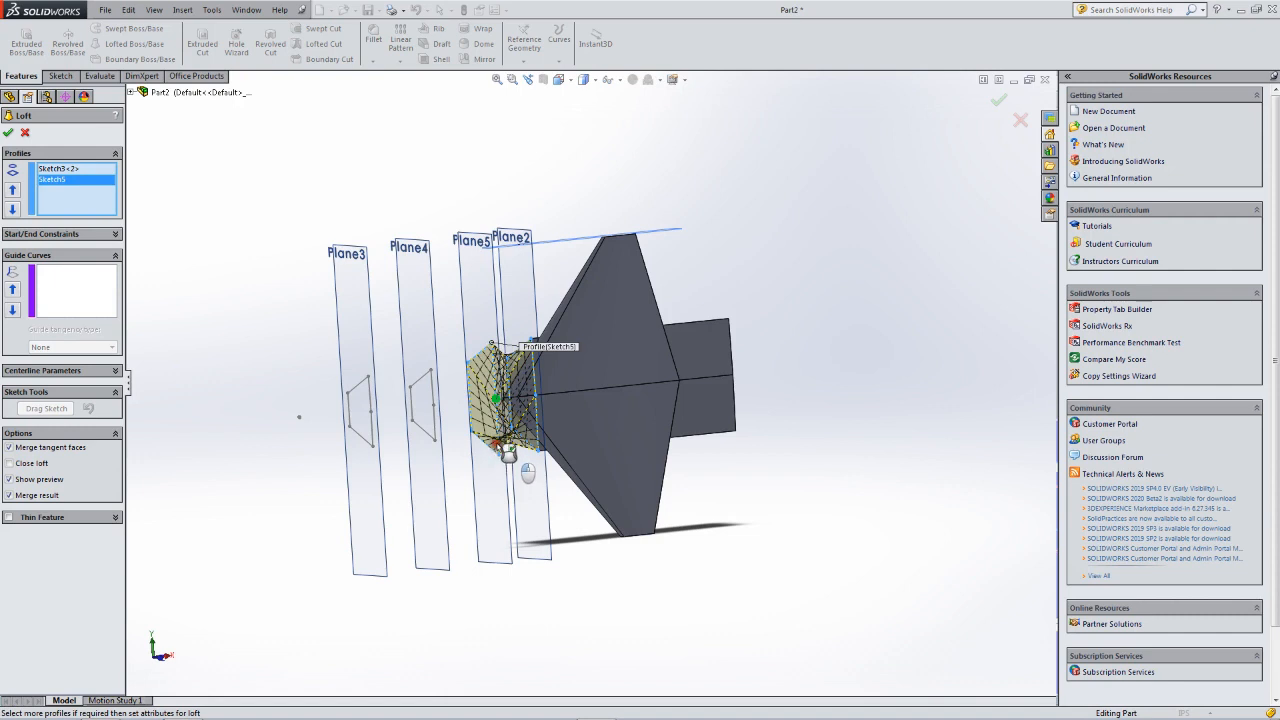
drag(504, 421, 507, 358)
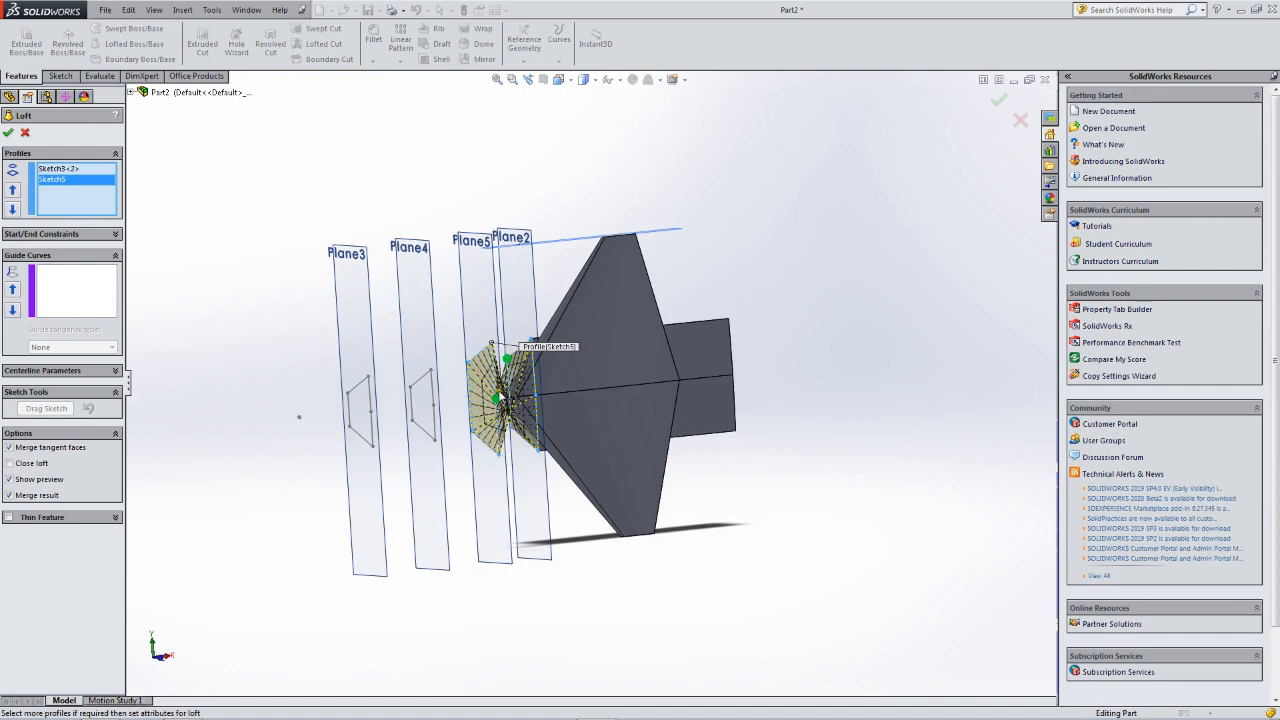
mouse_move(508, 406)
mouse_down()
mouse_move(476, 366)
mouse_move(503, 353)
mouse_move(470, 365)
mouse_move(476, 382)
mouse_up()
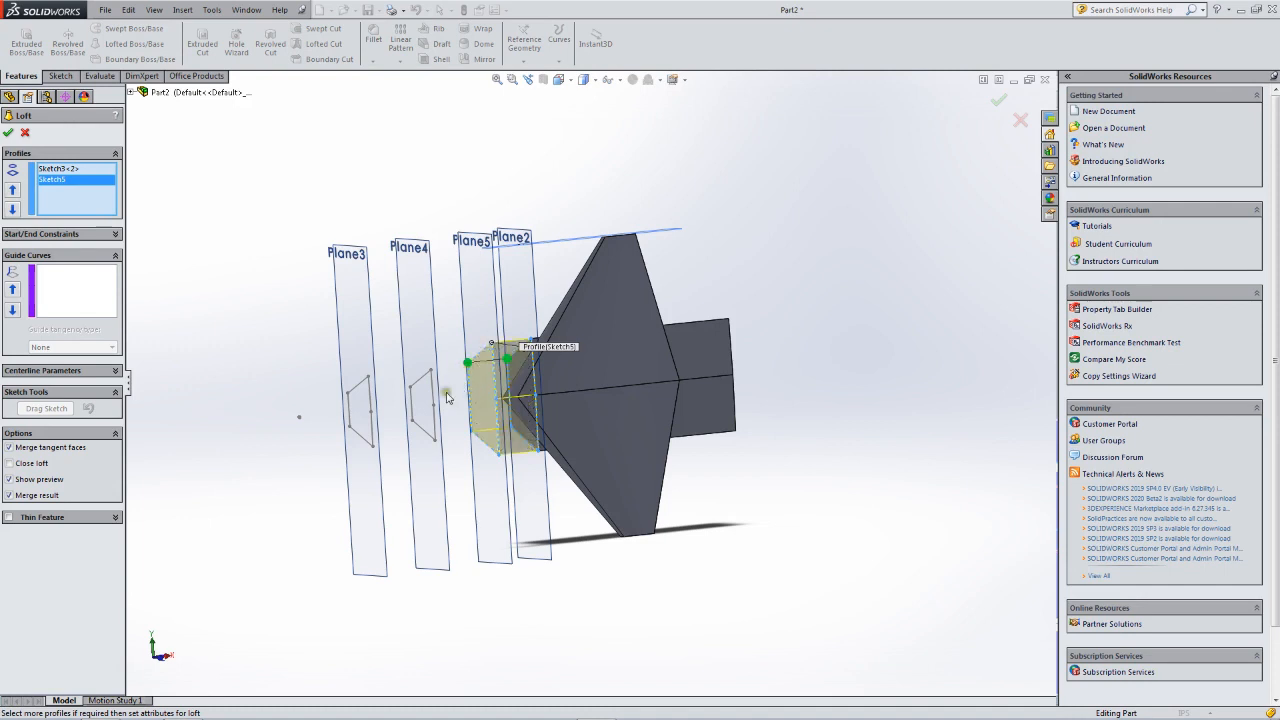
Add the Plane4 and Plane3 profiles and the tiny nose-tip profile Sketch8 to the loft, in that order.
click(411, 392)
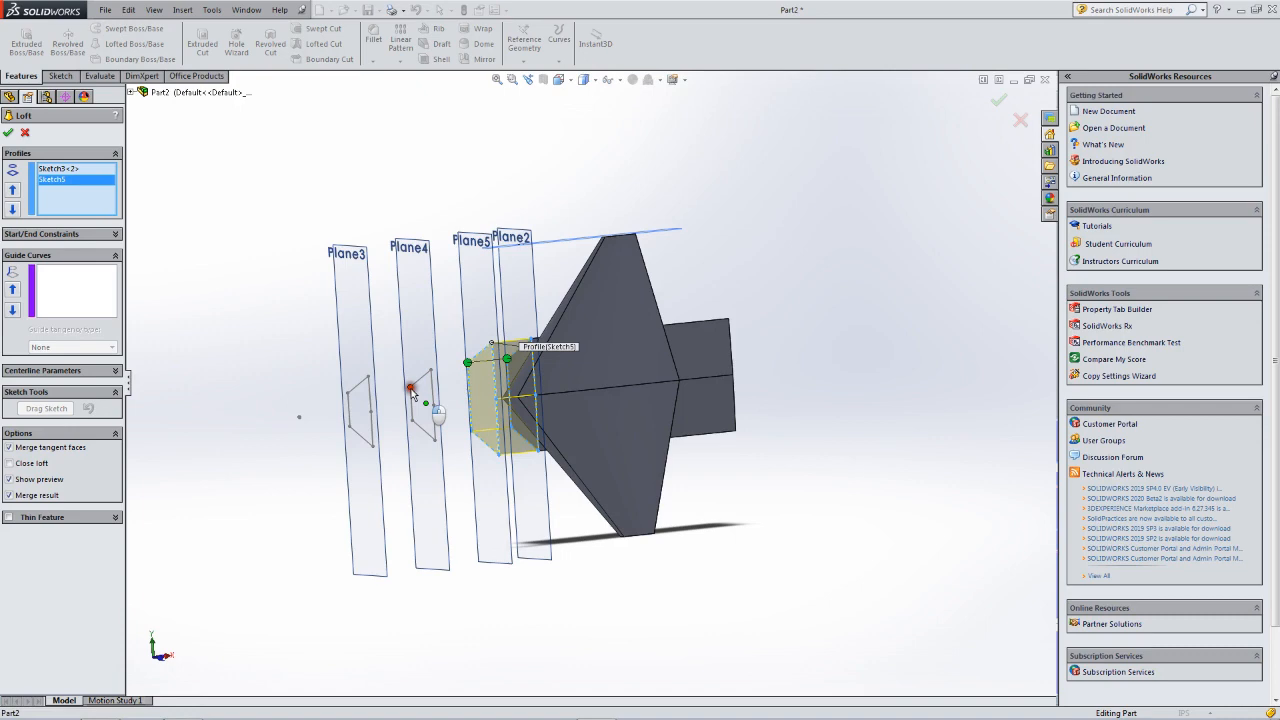
click(346, 398)
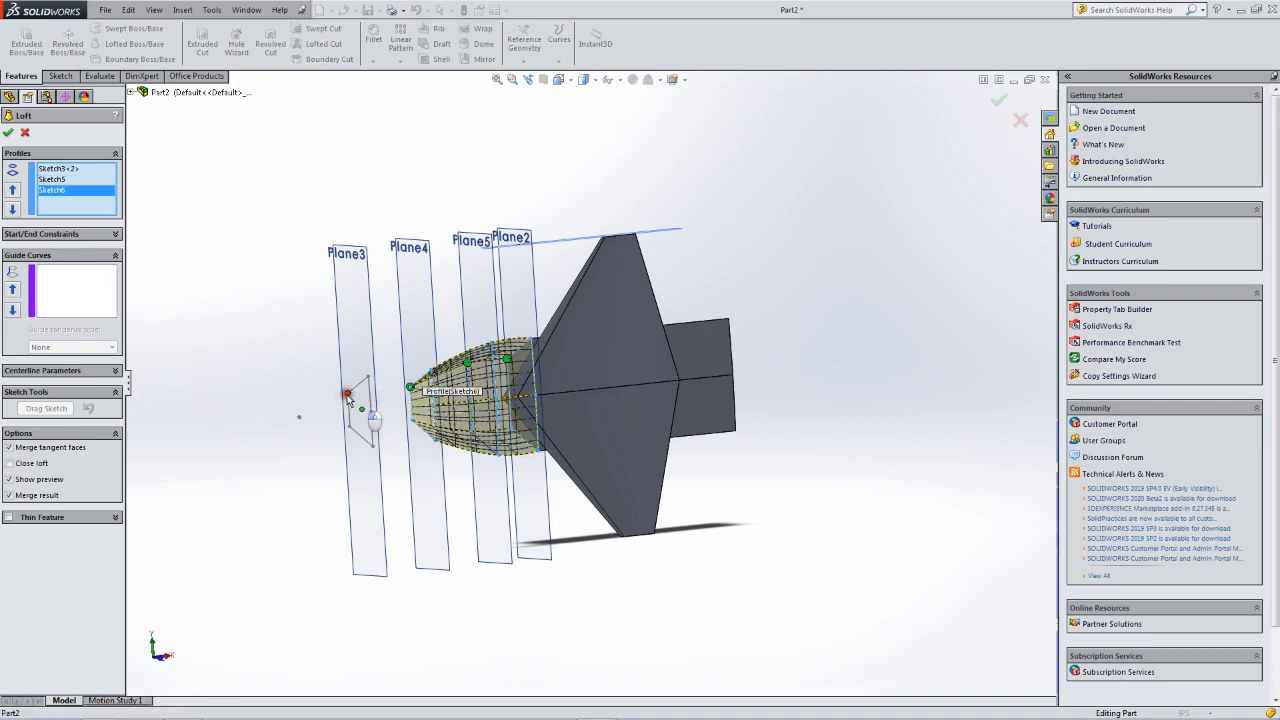
middle_drag(363, 405, 392, 389)
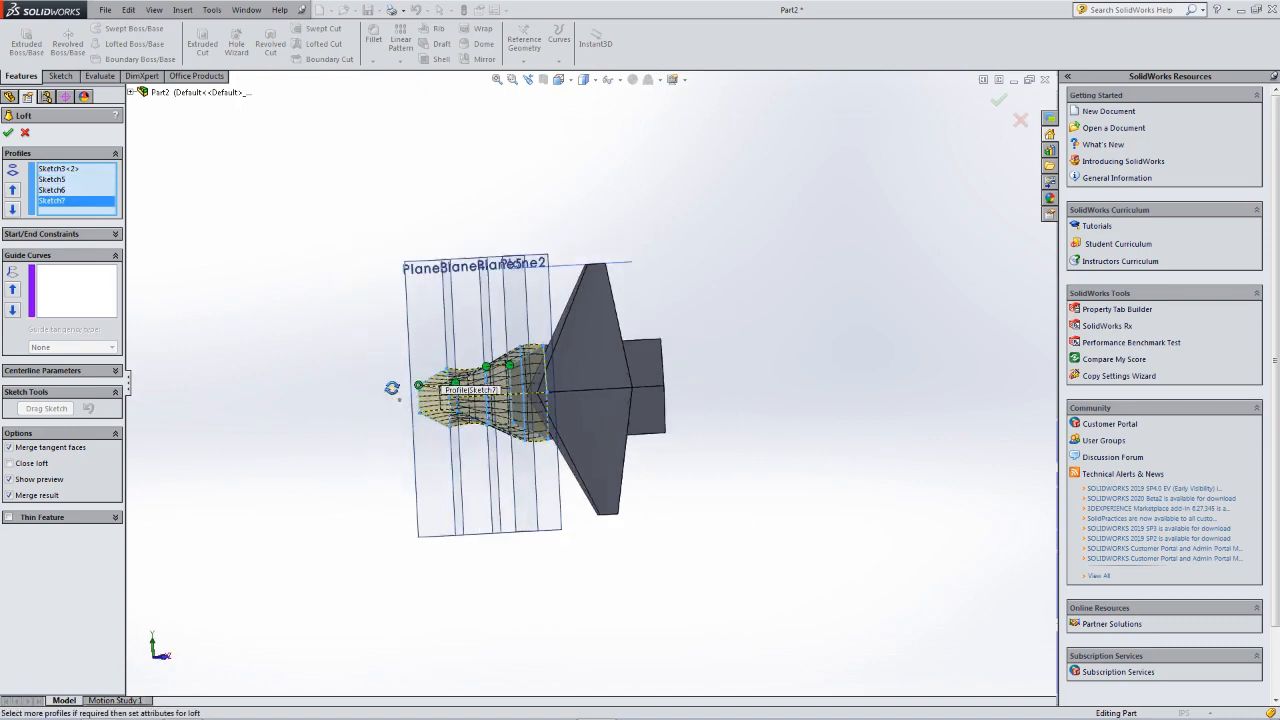
scroll(423, 408, down, 3)
scroll(428, 410, down, 6)
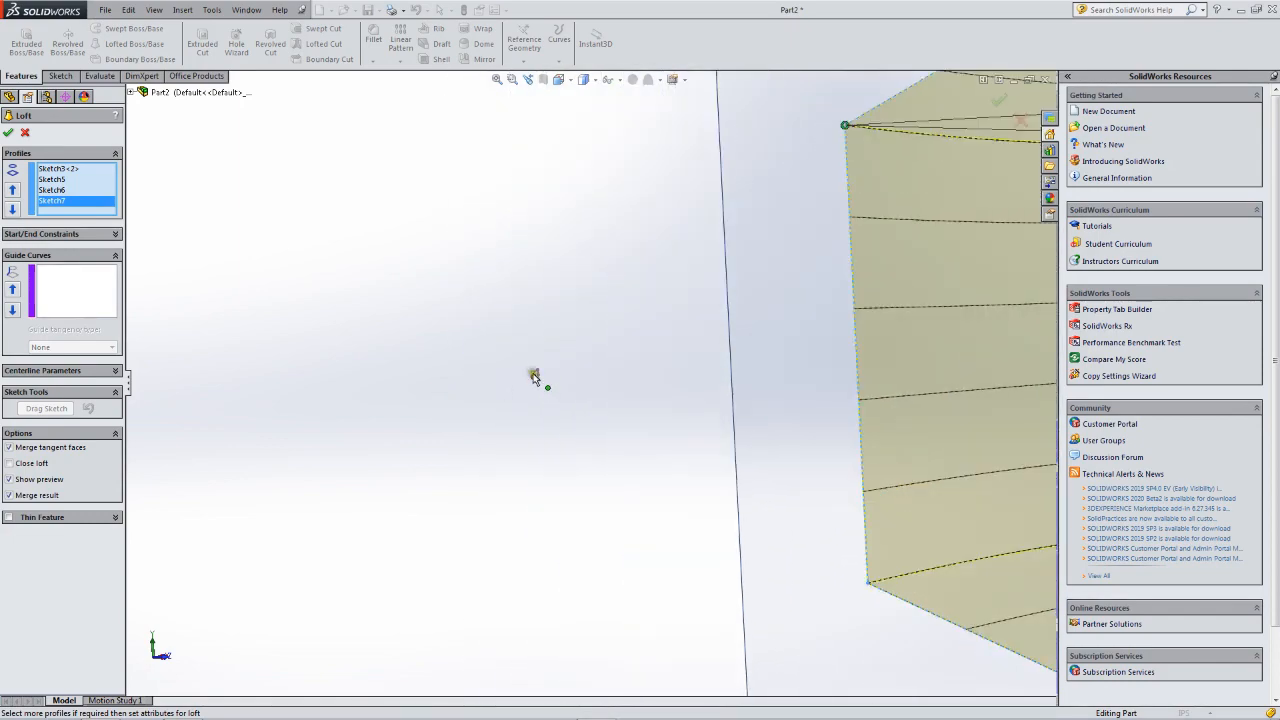
click(536, 375)
scroll(480, 388, up, 10)
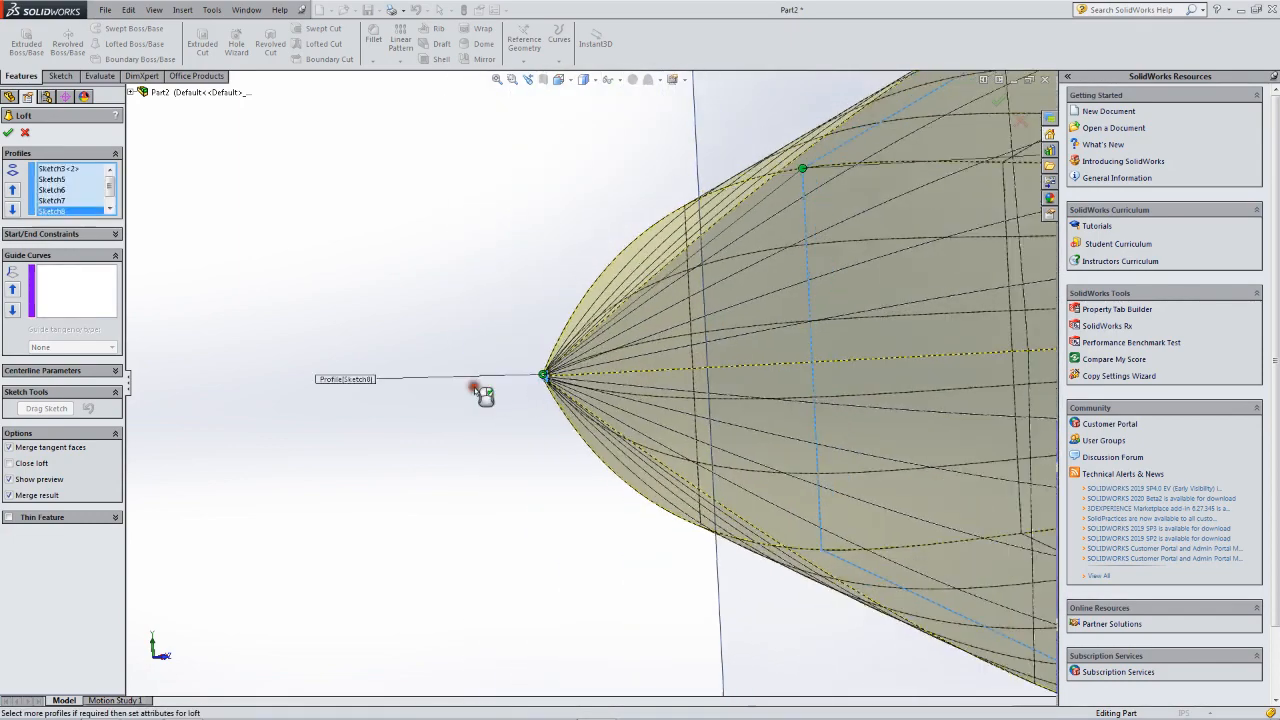
middle_drag(463, 390, 484, 334)
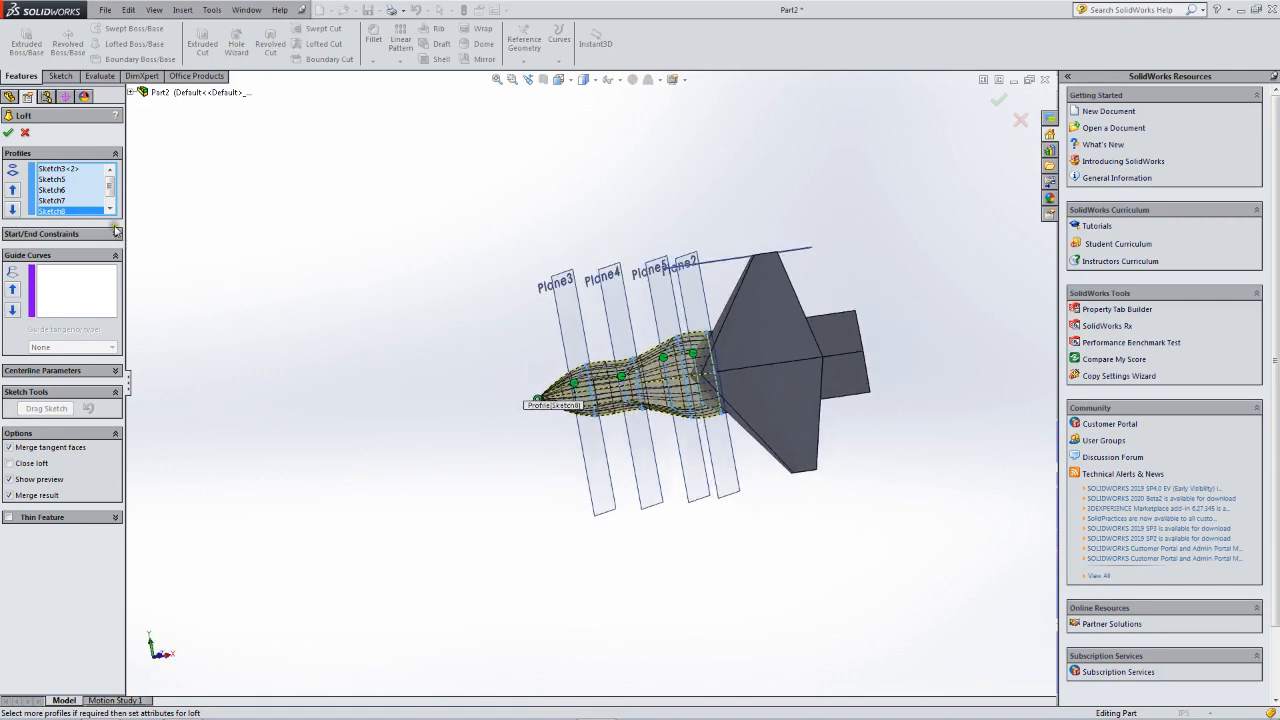
Remove the fuselage profile Sketch3 from the loft's profiles and create the nose loft from the remaining four sketches.
click(62, 169)
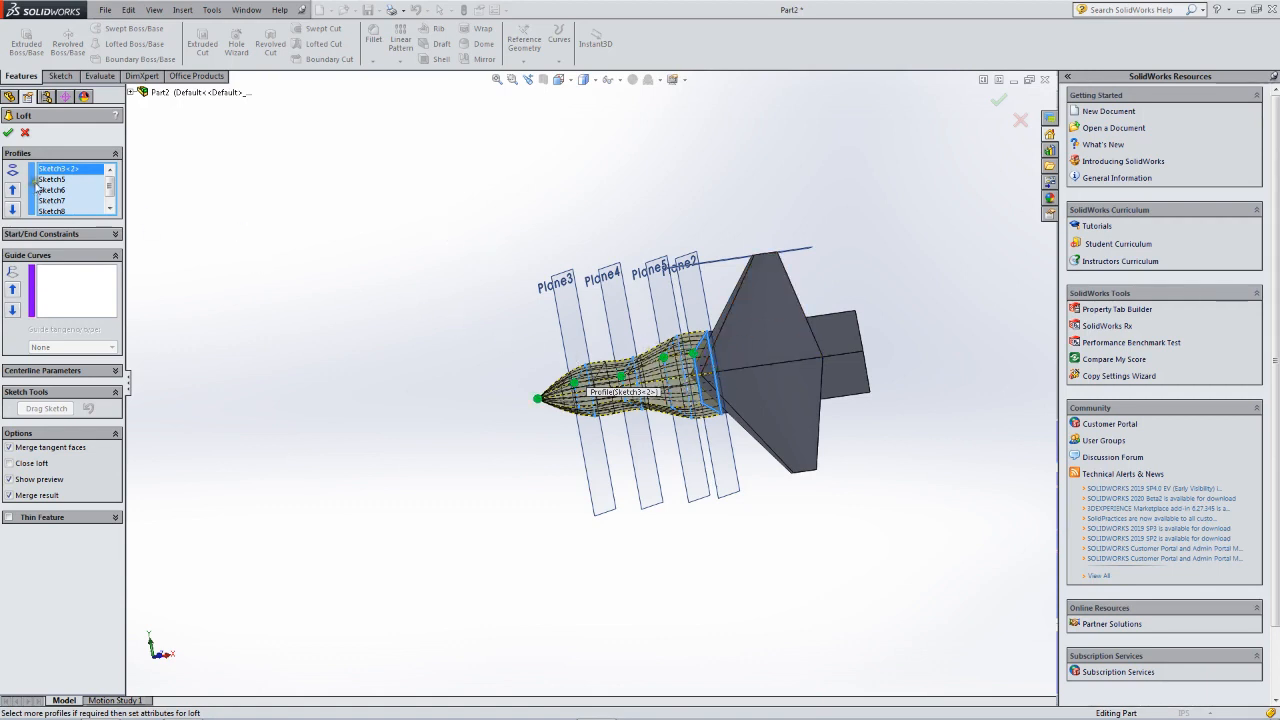
right_click(66, 172)
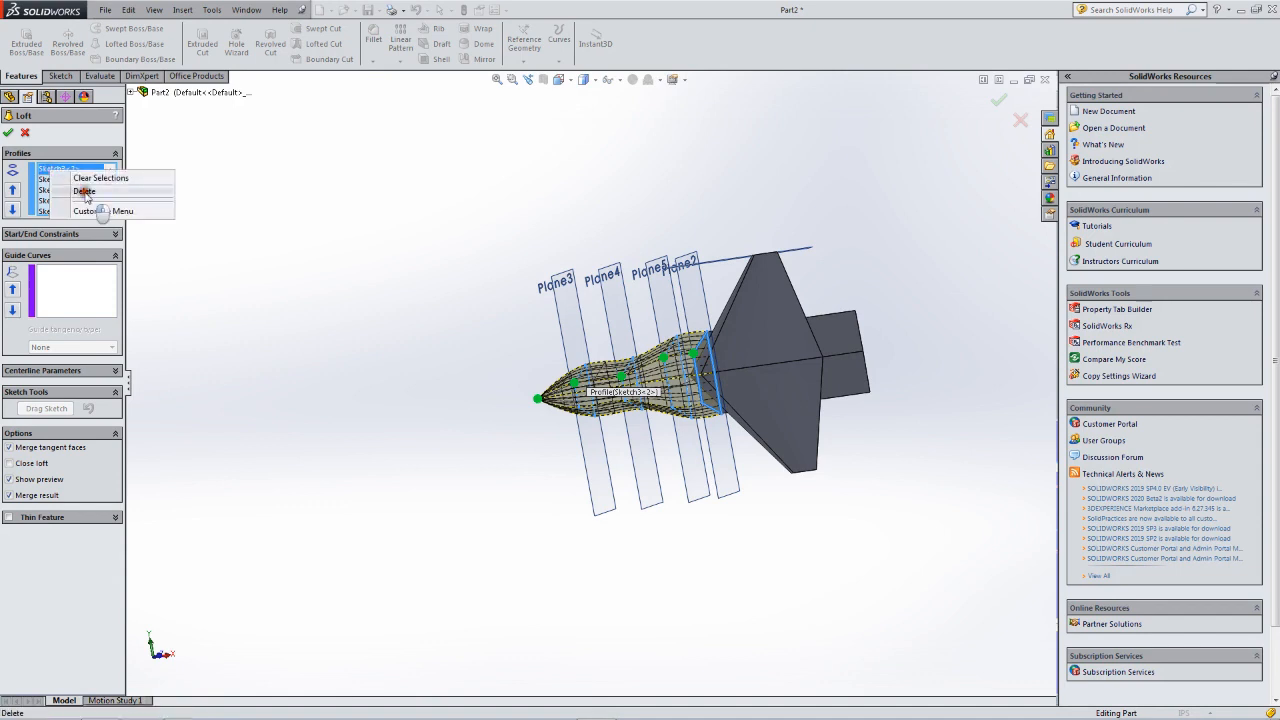
click(85, 191)
mouse_move(470, 357)
middle_down()
mouse_move(431, 317)
mouse_move(415, 210)
mouse_move(500, 168)
mouse_move(565, 175)
mouse_move(620, 209)
mouse_move(531, 337)
mouse_move(446, 349)
mouse_move(415, 424)
mouse_move(505, 430)
middle_up()
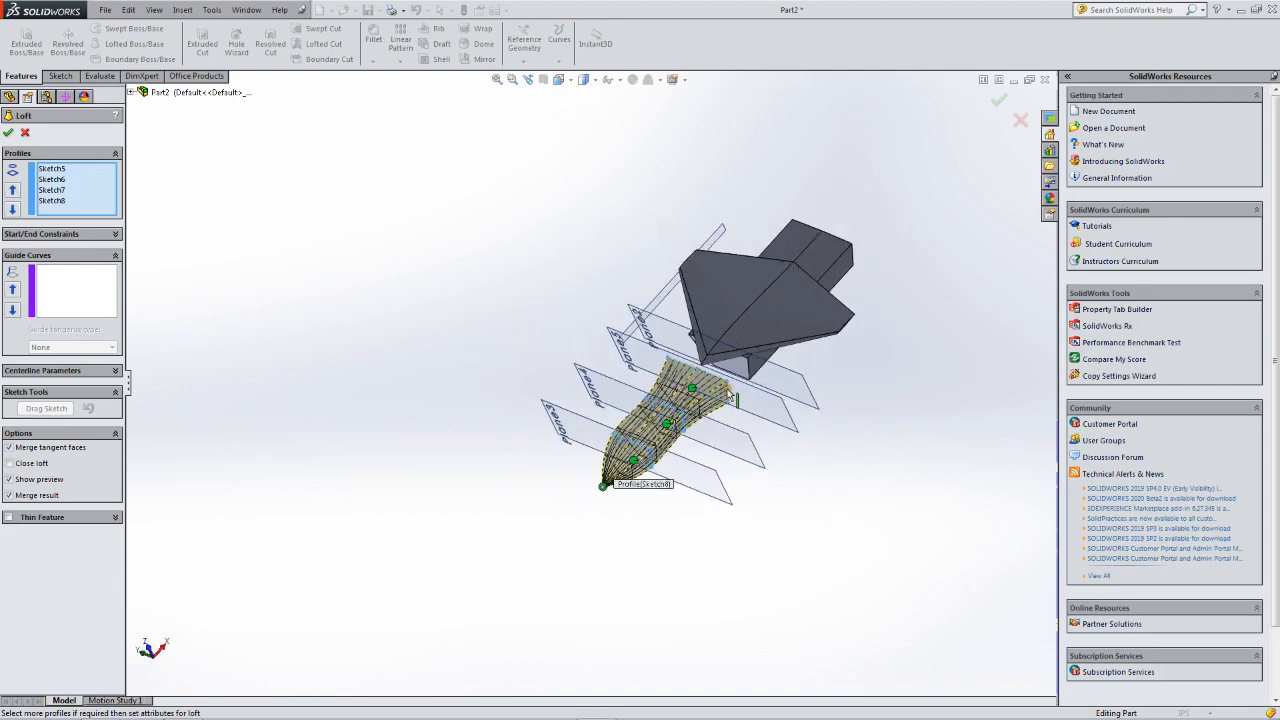
click(8, 133)
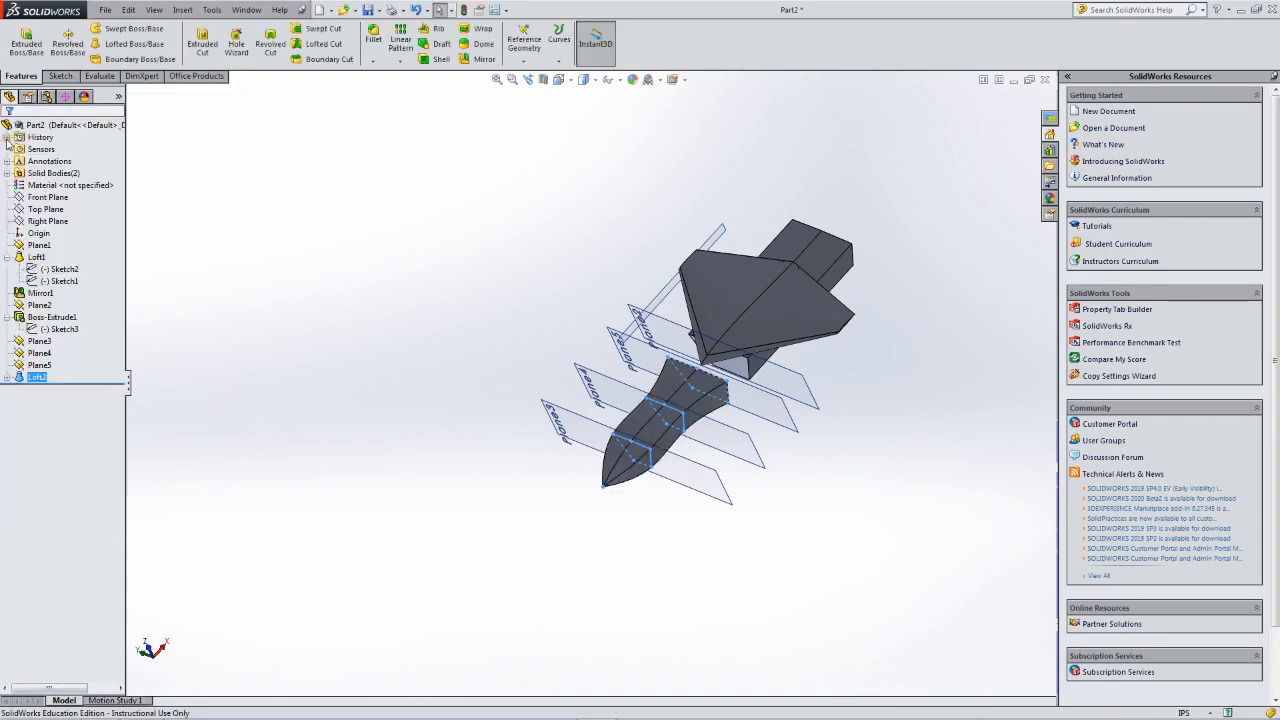
mouse_move(588, 288)
middle_down()
mouse_move(551, 291)
mouse_move(571, 274)
middle_up()
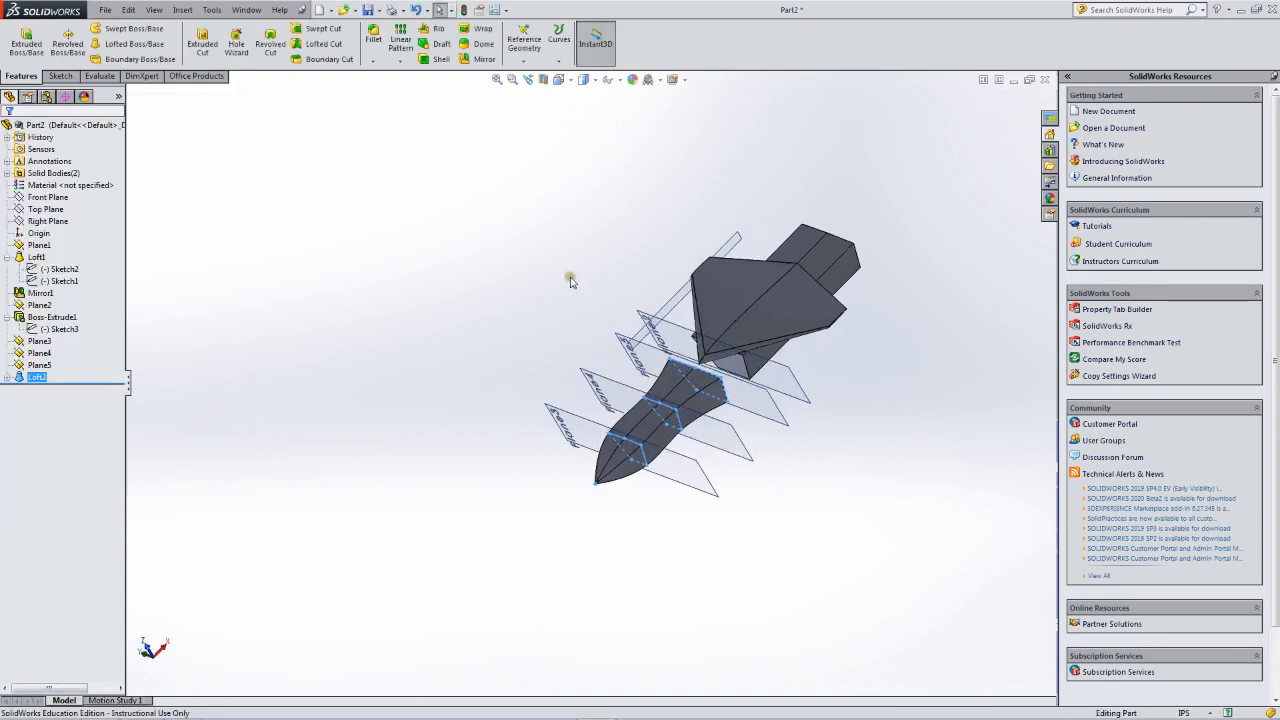
mouse_move(757, 400)
middle_down()
mouse_move(749, 423)
mouse_move(758, 377)
middle_up()
scroll(757, 379, down, 4)
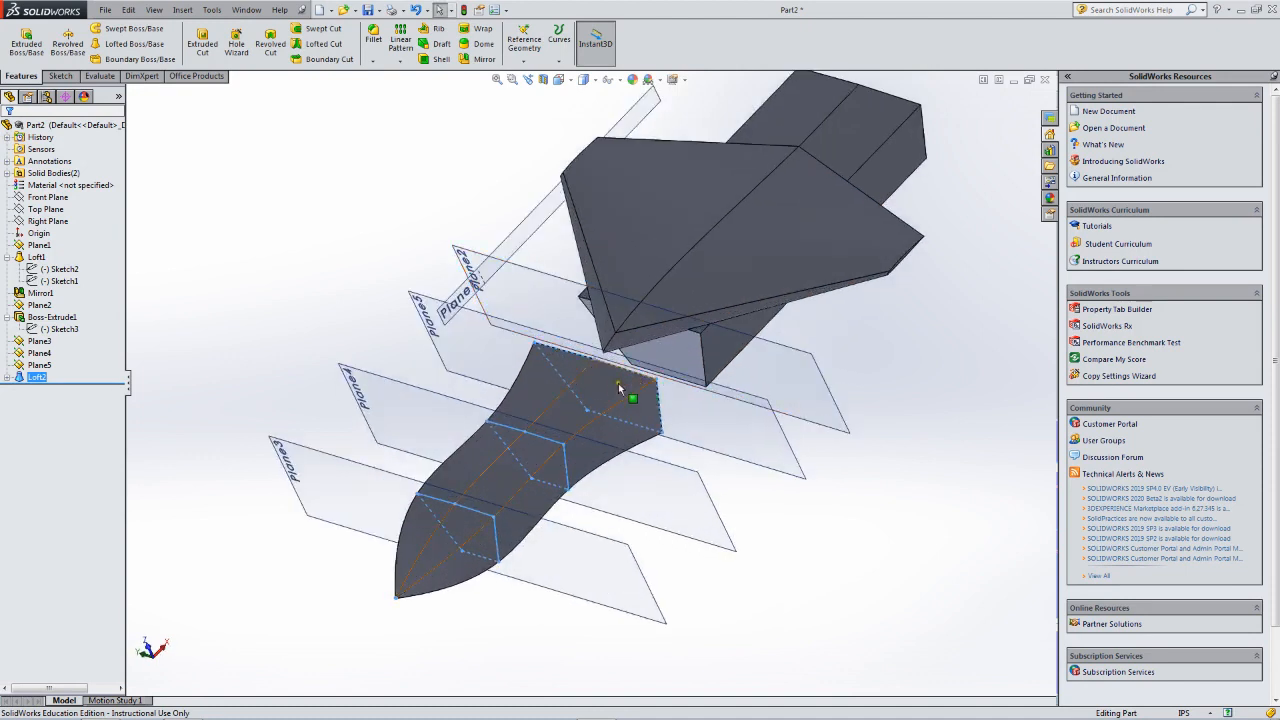
click(47, 330)
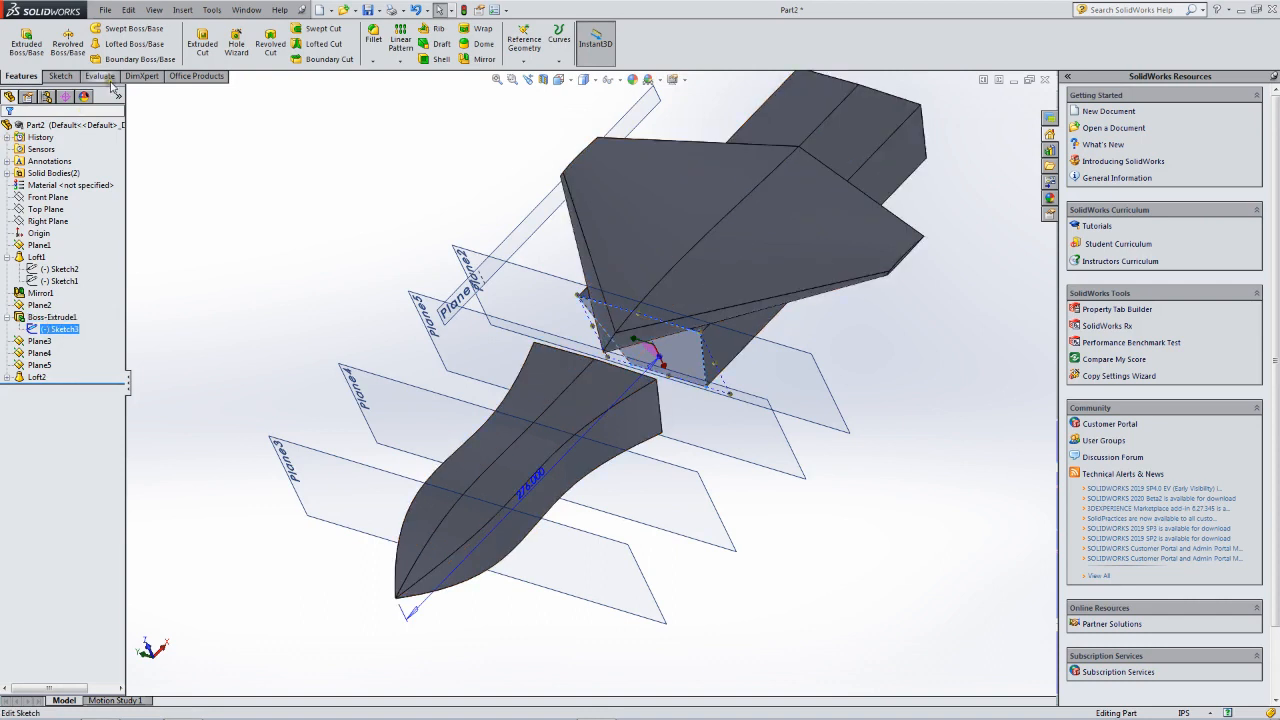
click(119, 45)
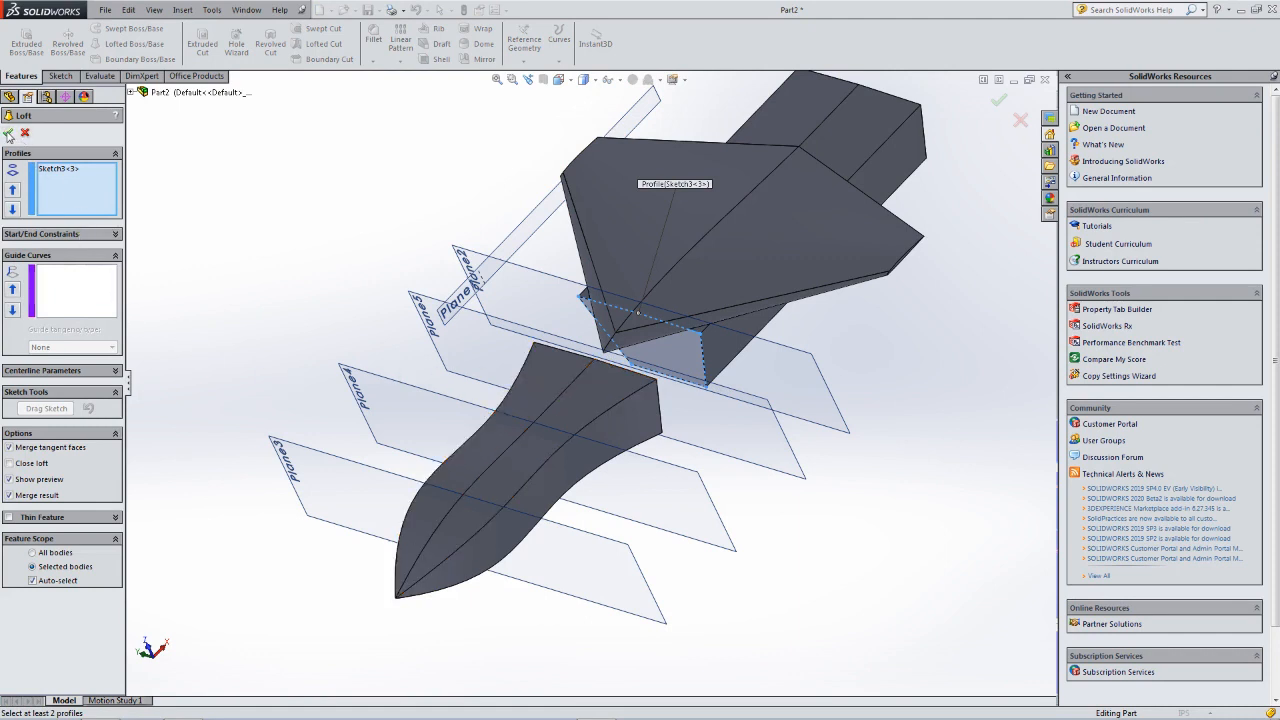
click(9, 134)
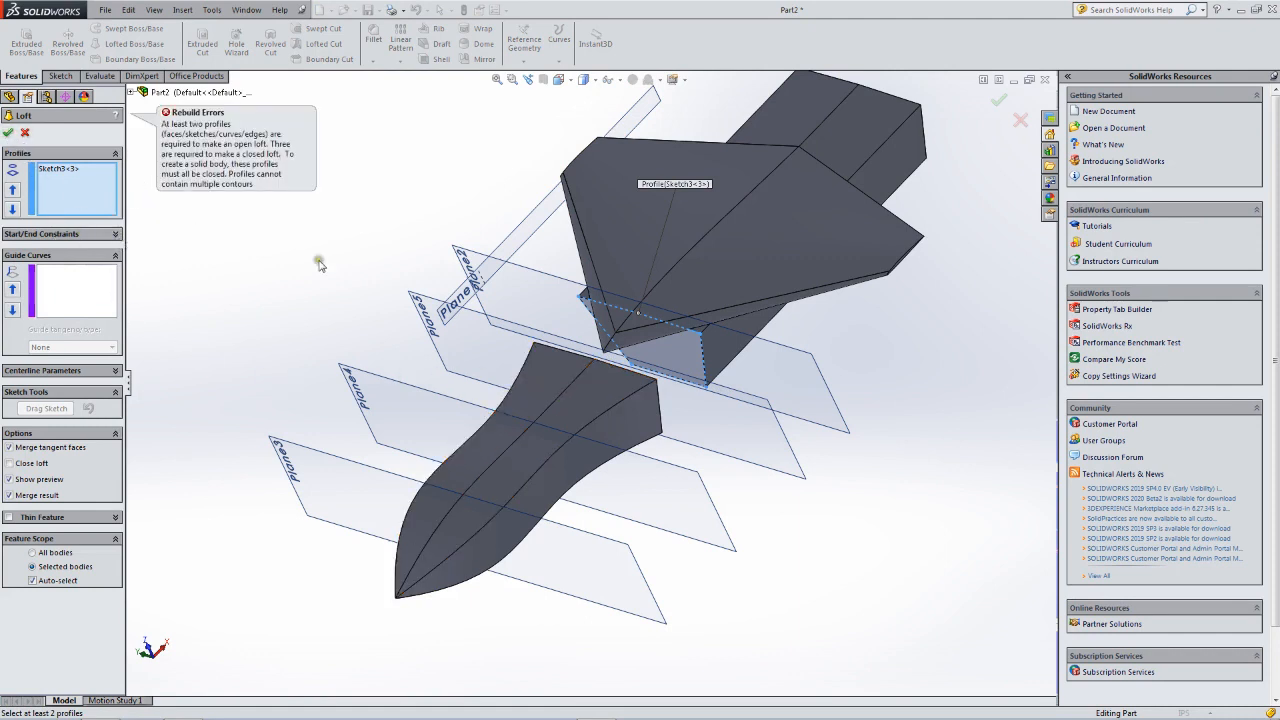
click(25, 132)
Show the nose loft's rear profile Sketch5 and the fuselage profile Sketch3.
middle_drag(295, 361, 250, 346)
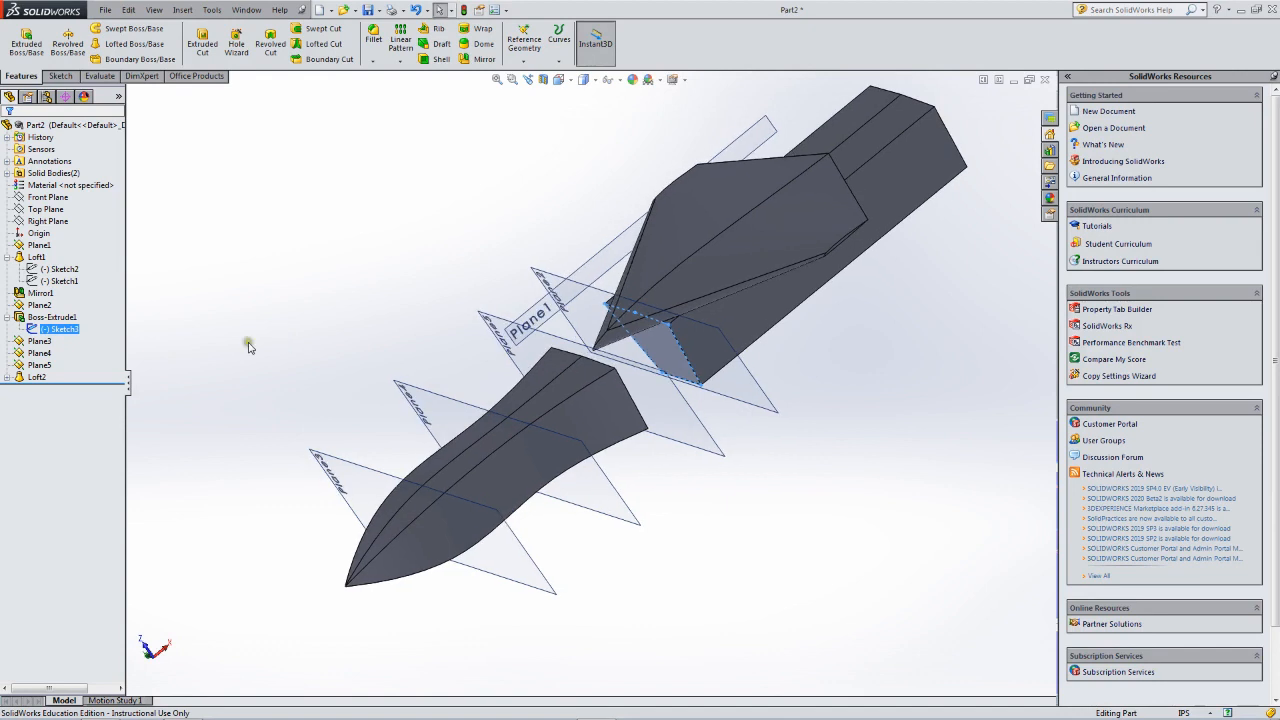
click(8, 378)
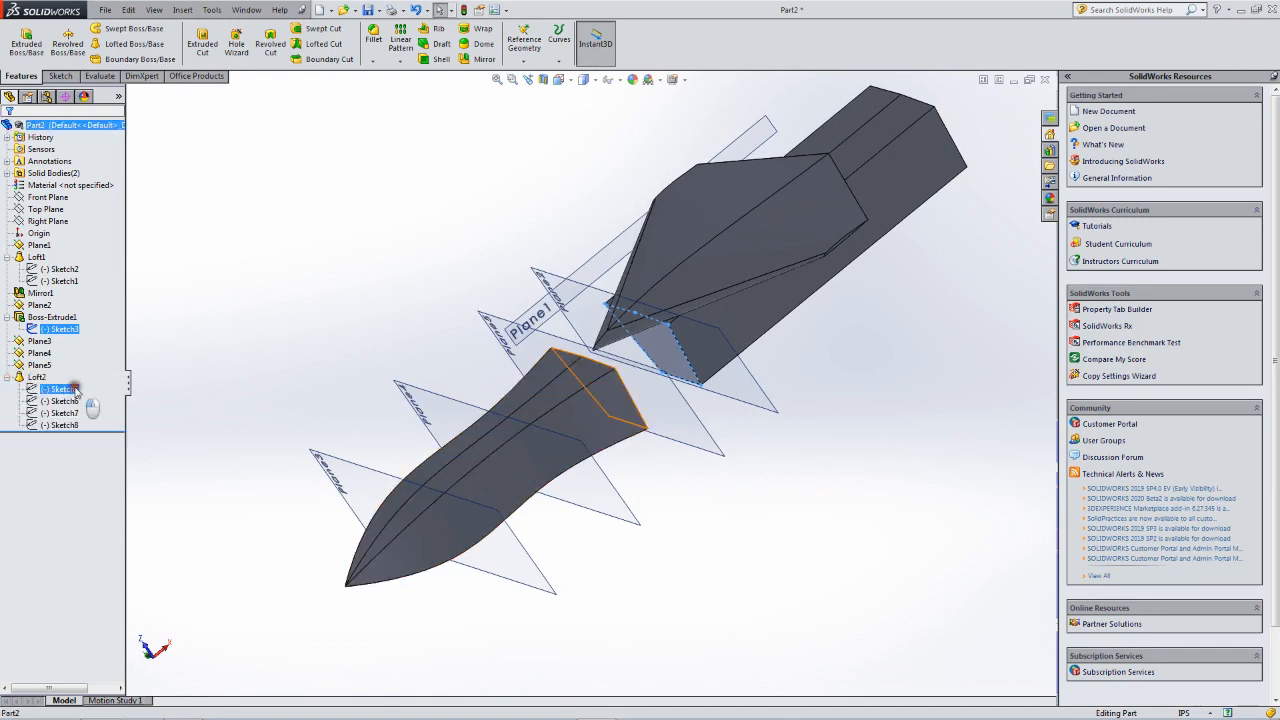
click(70, 389)
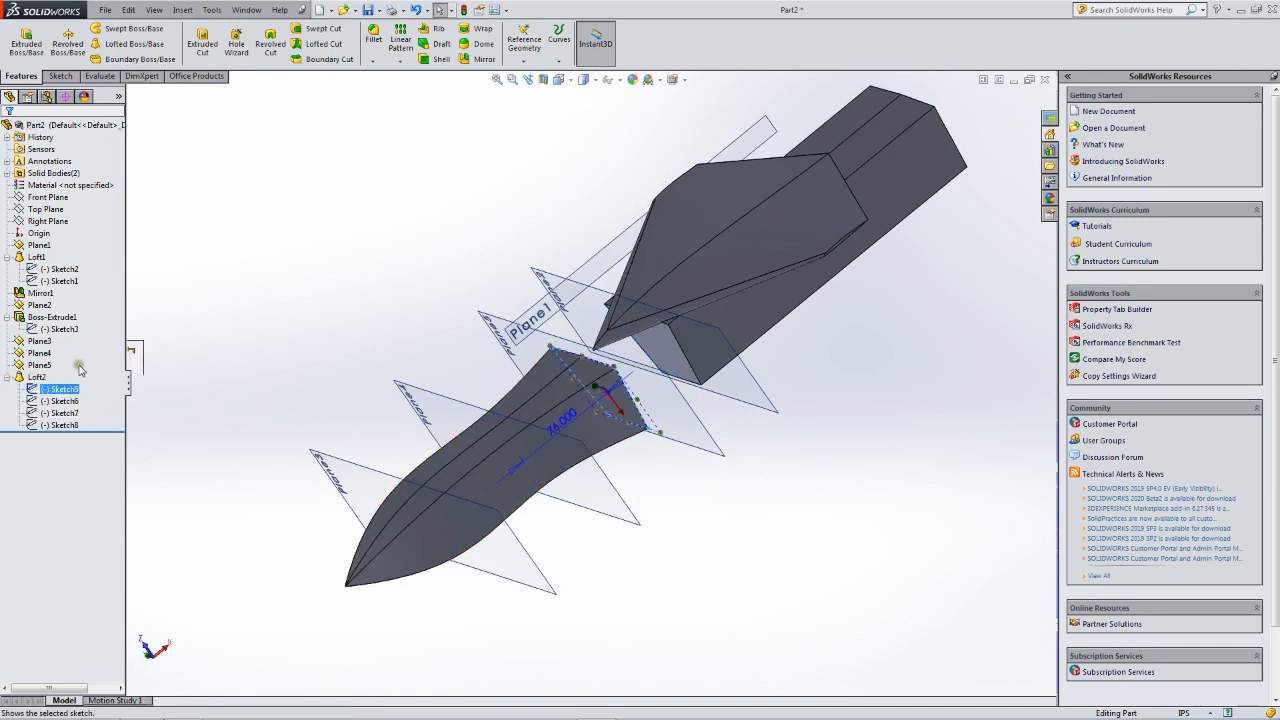
click(187, 415)
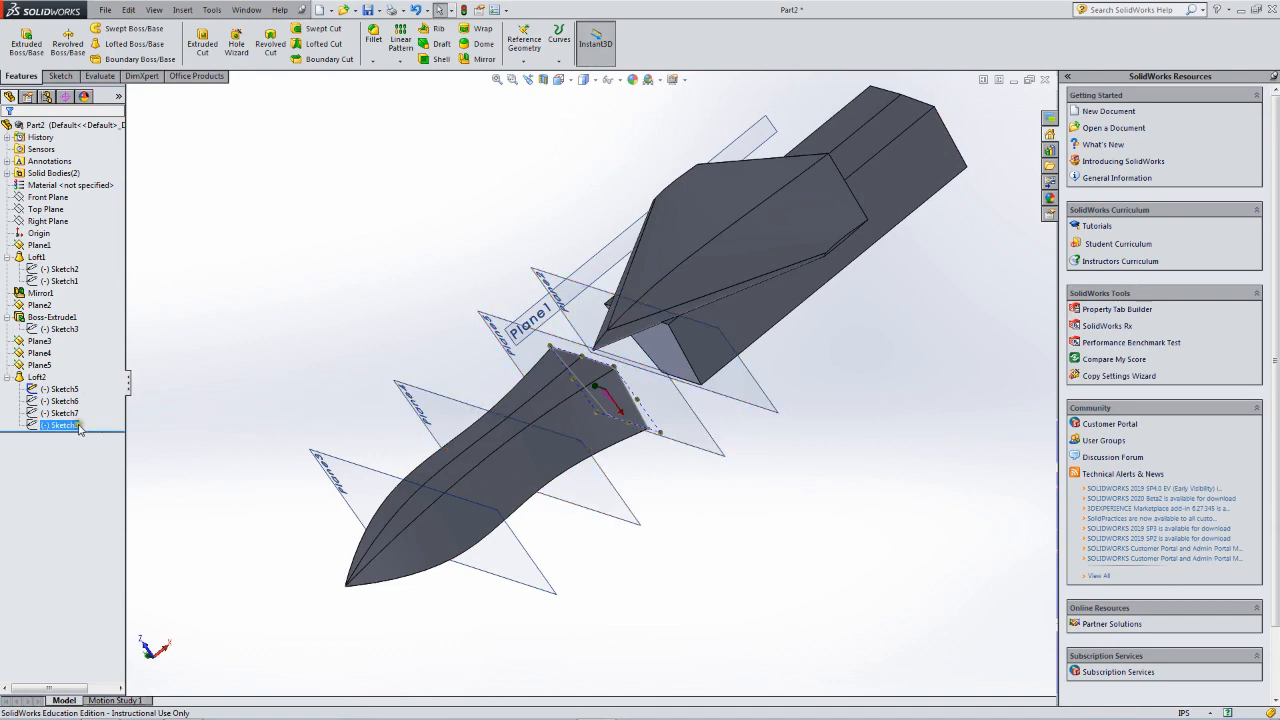
click(57, 333)
click(61, 308)
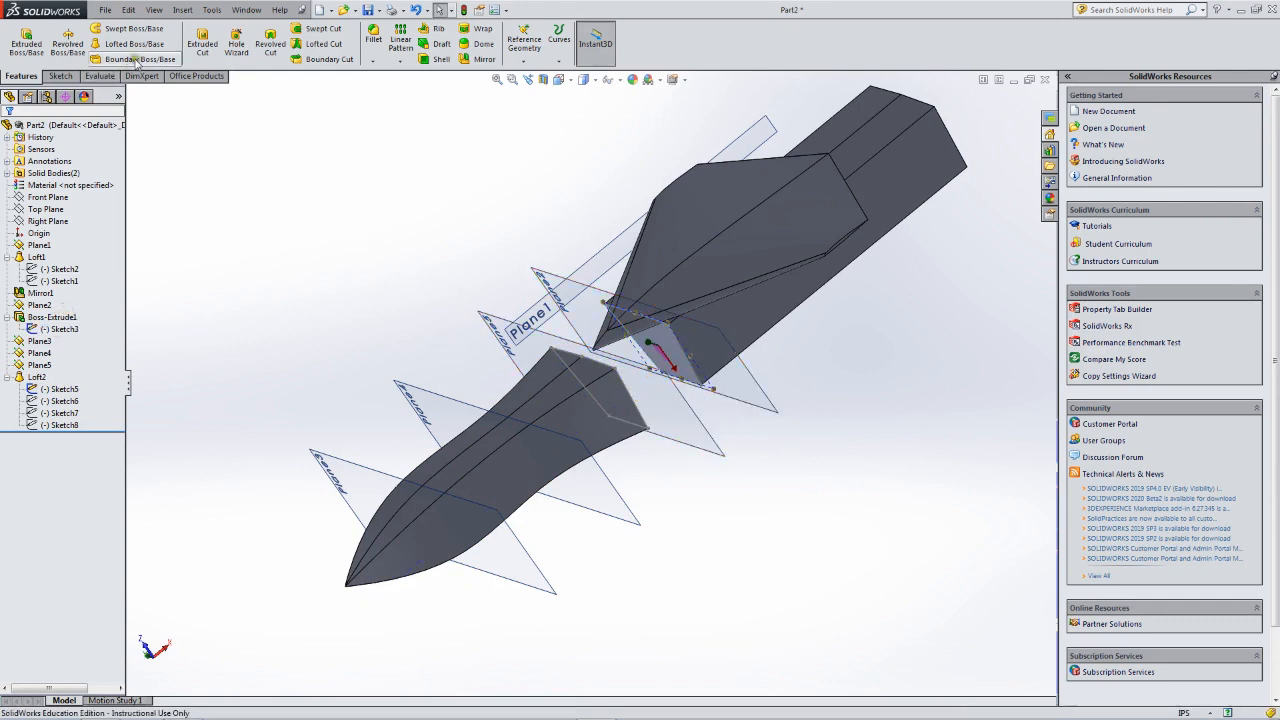
Loft a boss between the fuselage profile Sketch3 and the nose profile Sketch5, using matching lower corners to bridge the gap.
click(130, 46)
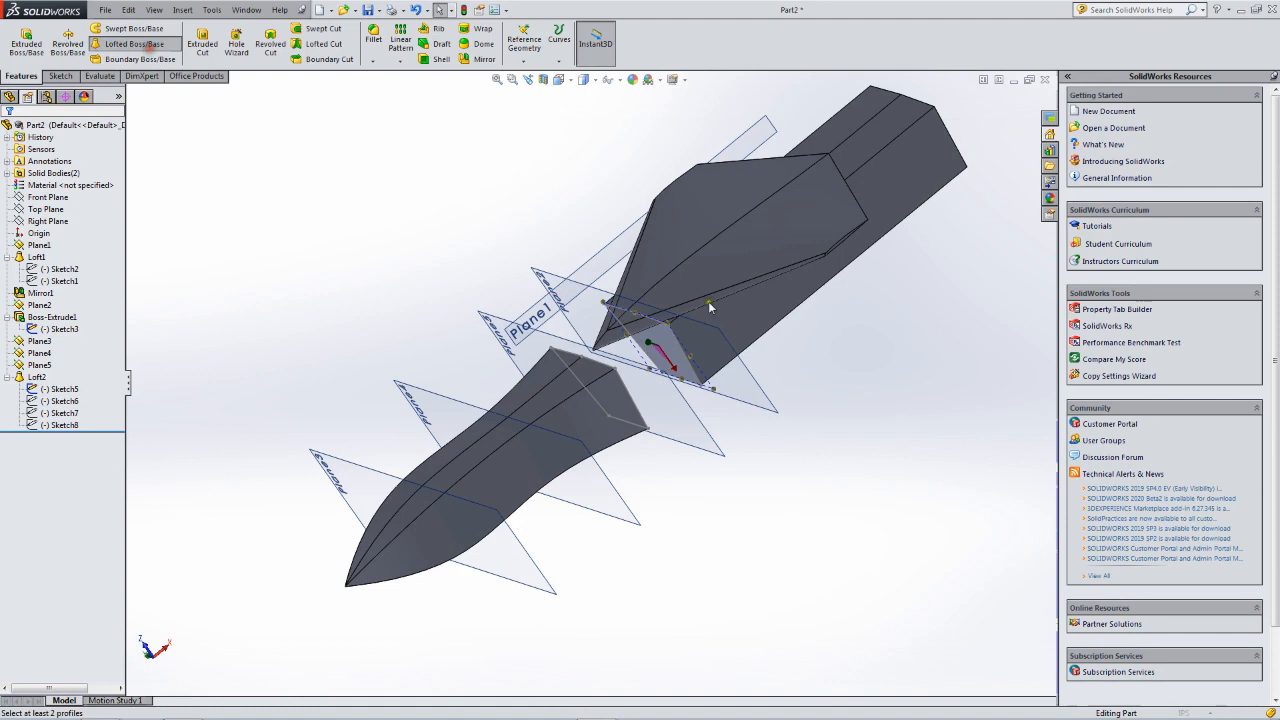
click(663, 377)
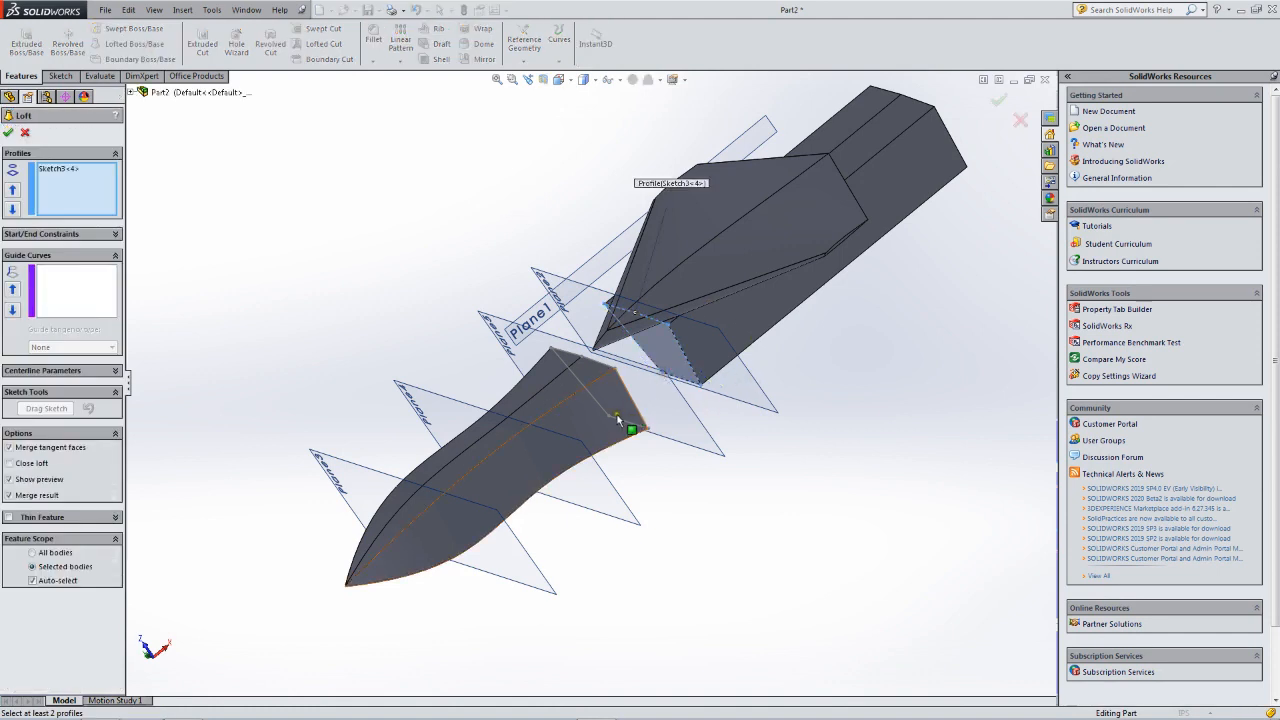
click(606, 418)
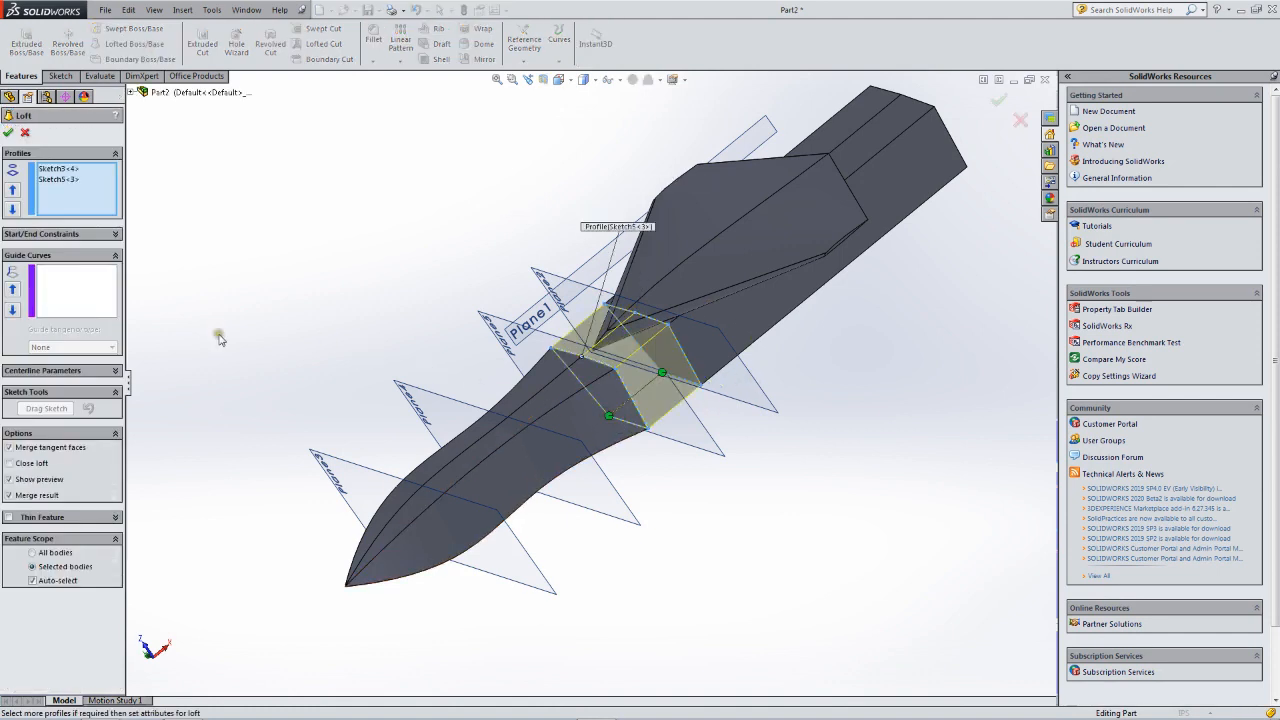
click(8, 132)
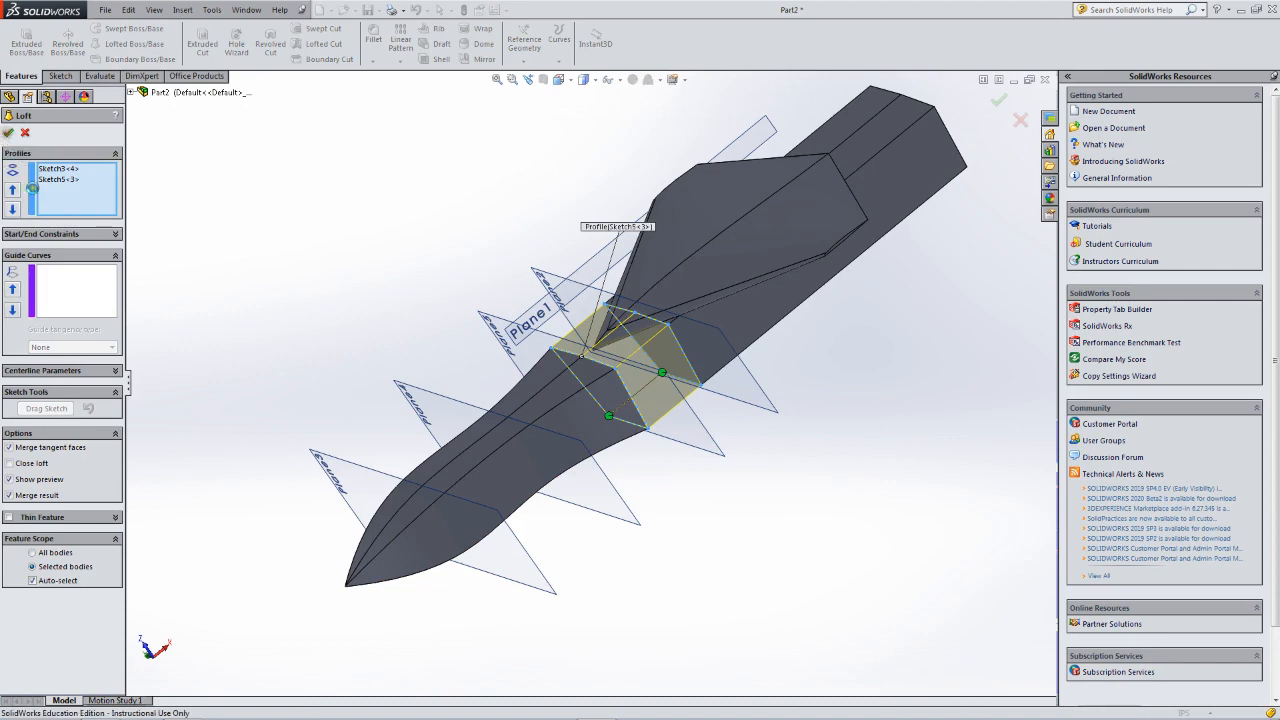
Edit the fuselage extrusion Boss-Extrude1 and set its blind depth to 360 in.
middle_drag(340, 300, 279, 138)
middle_drag(560, 286, 832, 334)
middle_drag(842, 337, 749, 480)
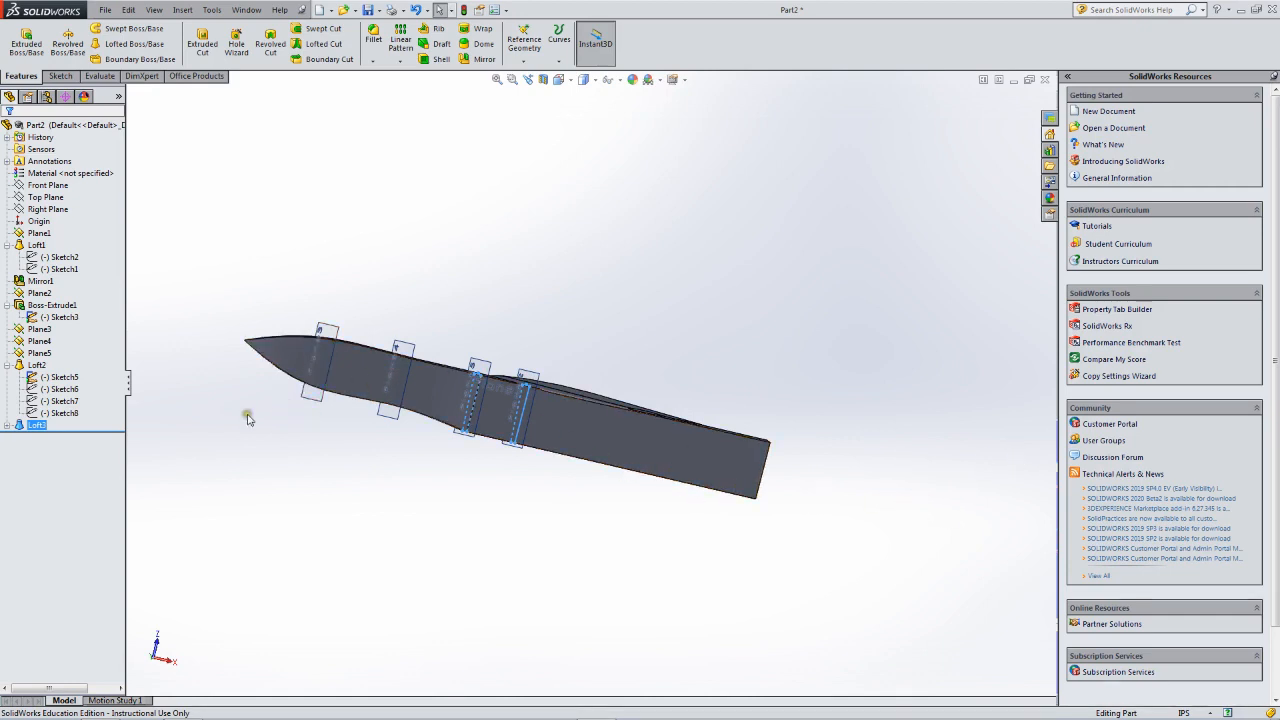
click(622, 460)
middle_drag(622, 460, 570, 520)
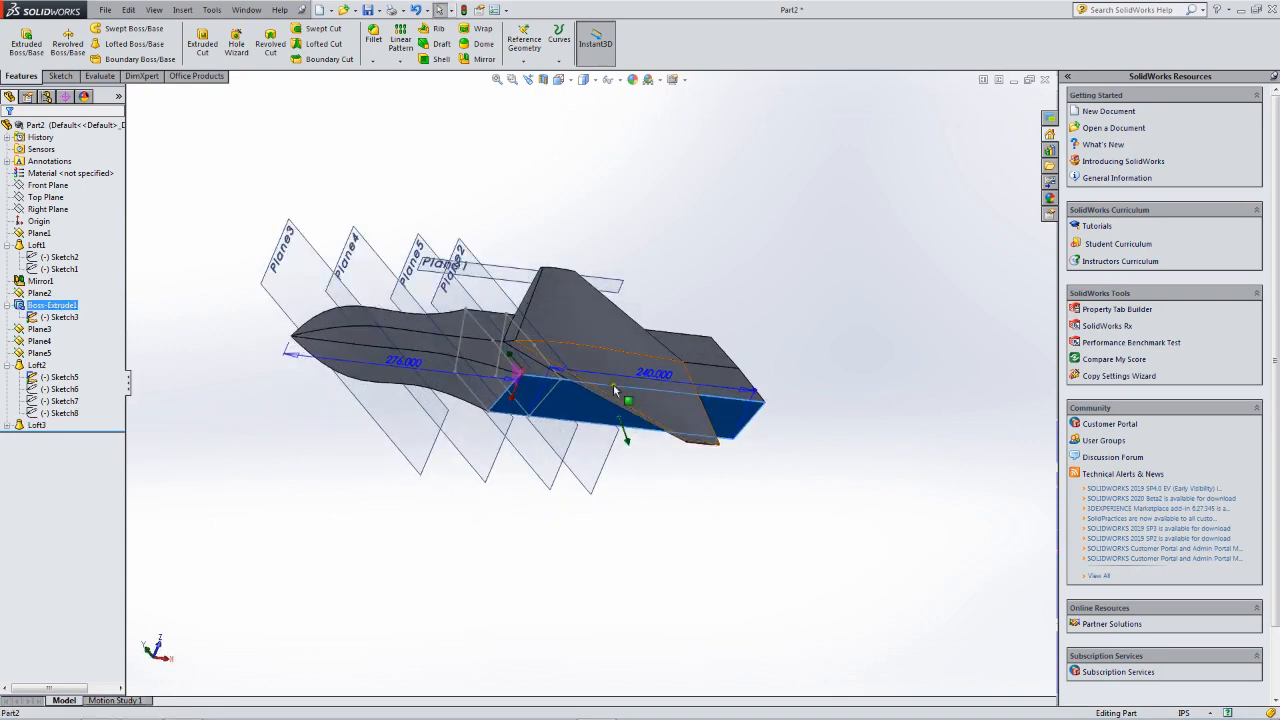
right_click(49, 307)
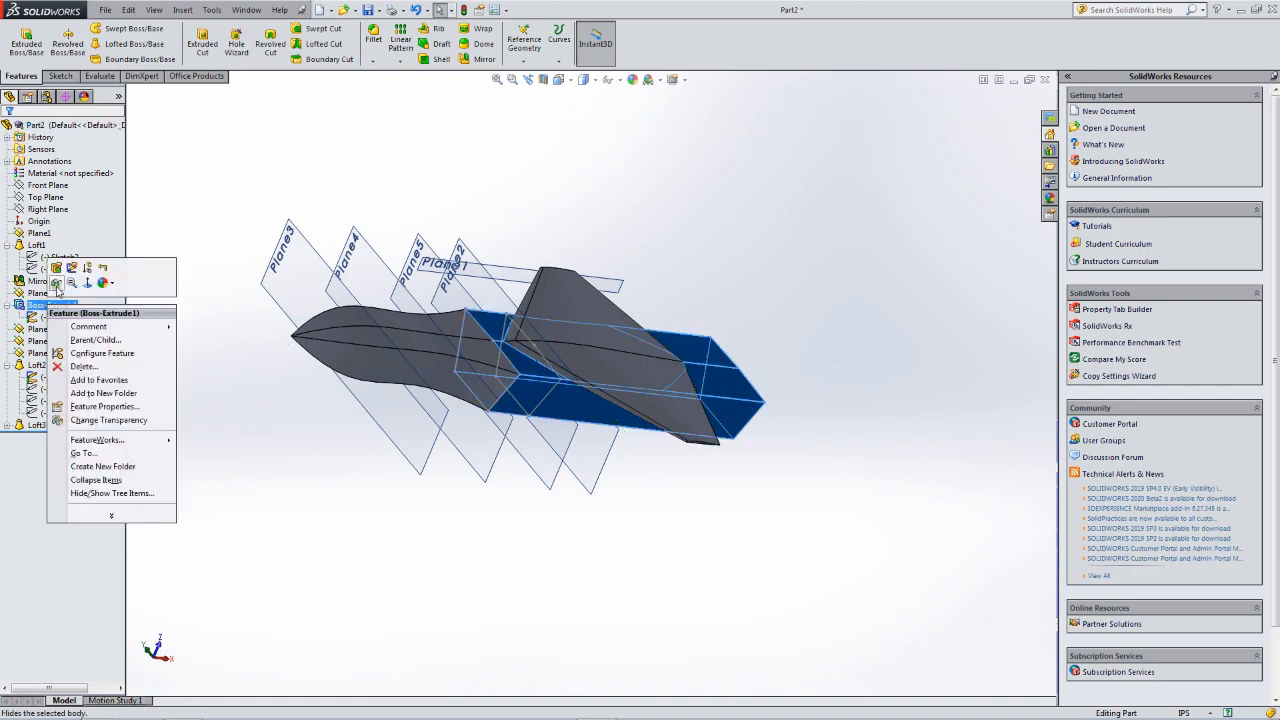
click(56, 268)
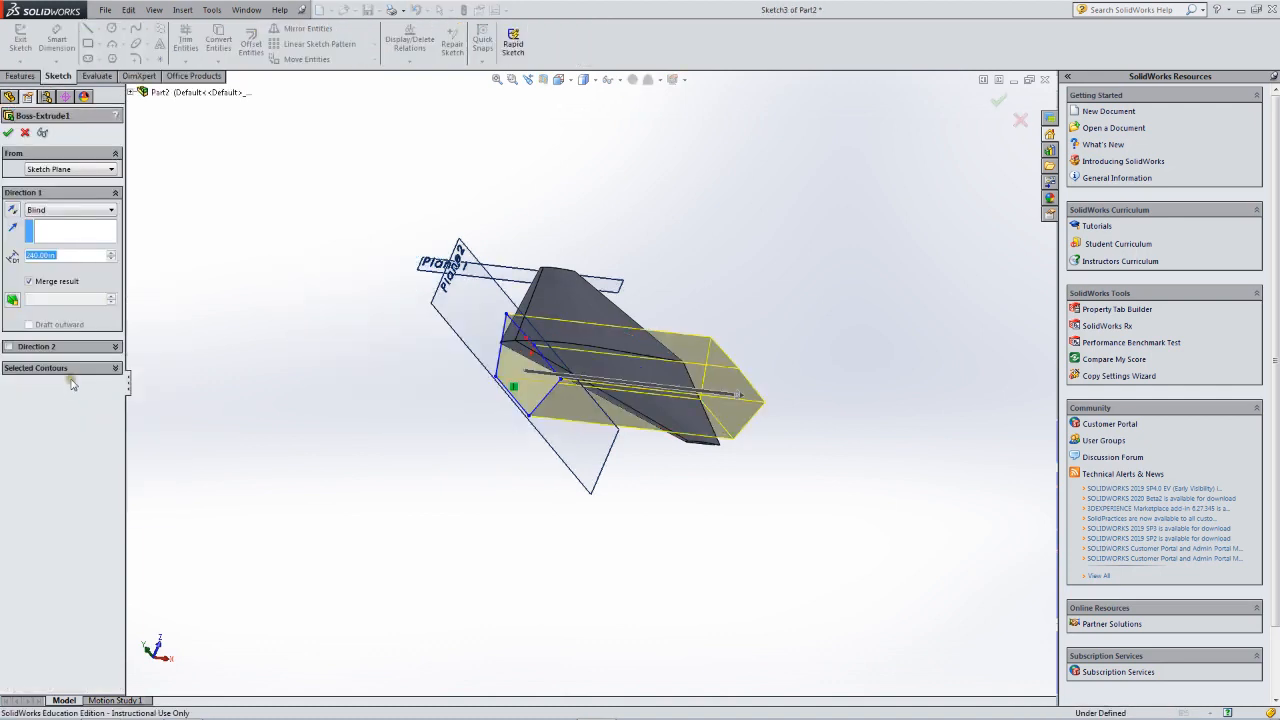
click(34, 256)
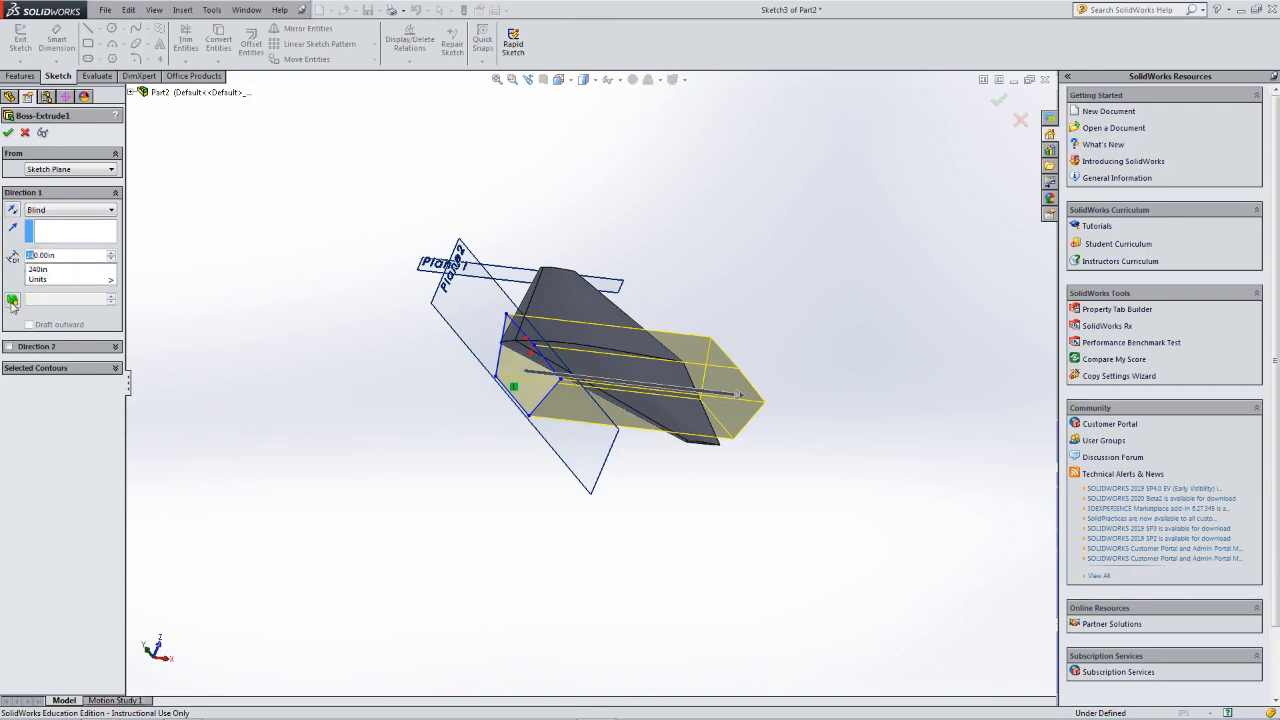
text(36)
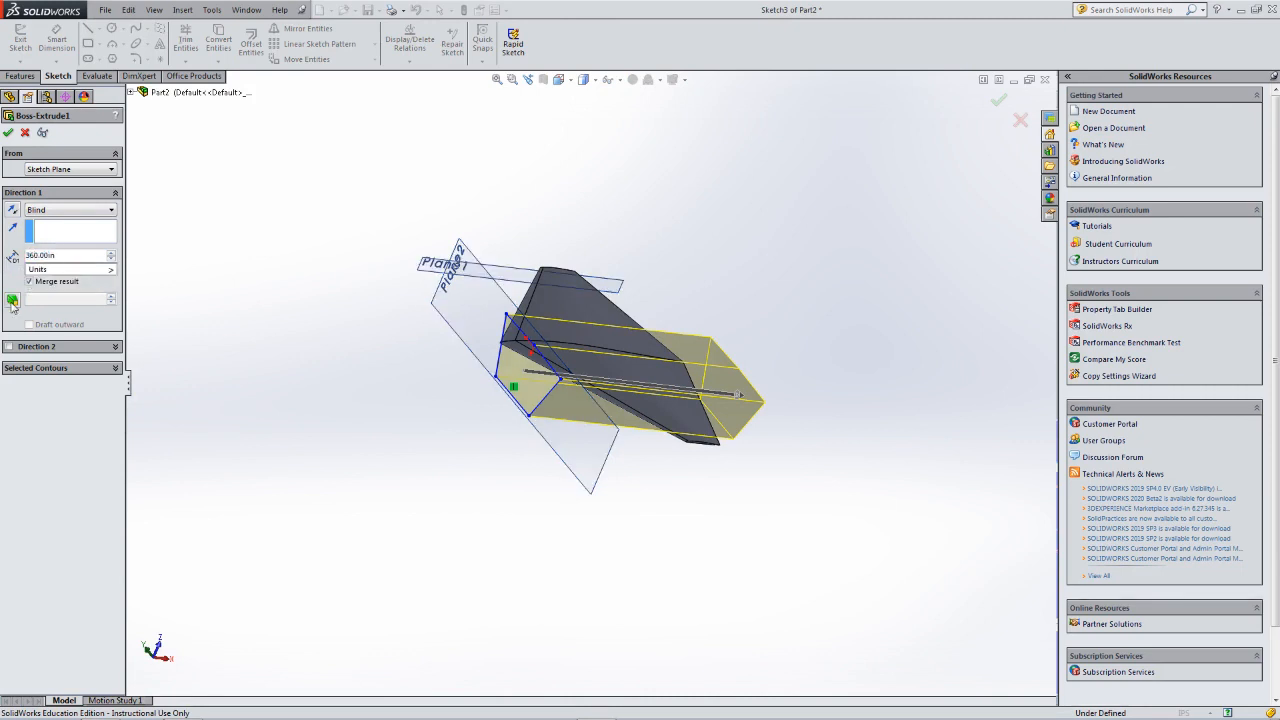
key(Return)
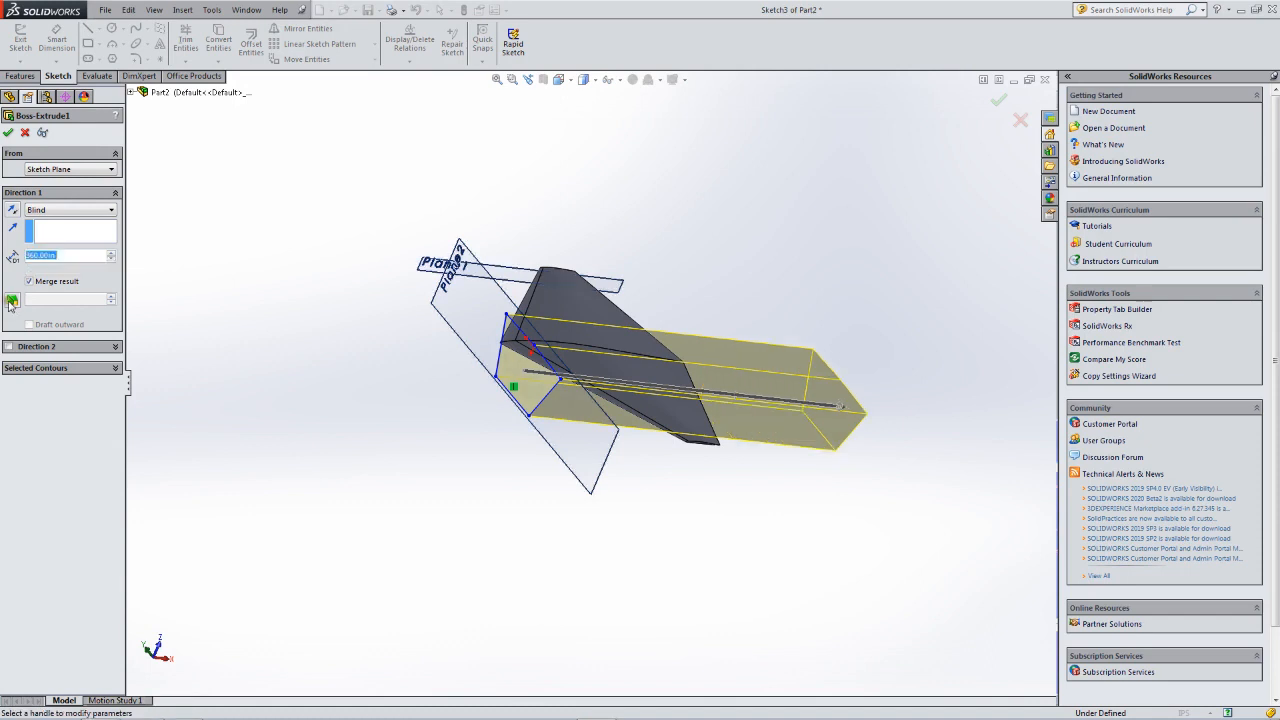
click(10, 133)
Hide the Sketch5 profile at the rear of the nose loft.
middle_drag(428, 304, 430, 408)
mouse_move(617, 380)
middle_down()
mouse_move(681, 315)
mouse_move(706, 357)
mouse_move(662, 256)
mouse_move(709, 220)
mouse_move(699, 211)
mouse_move(731, 297)
middle_up()
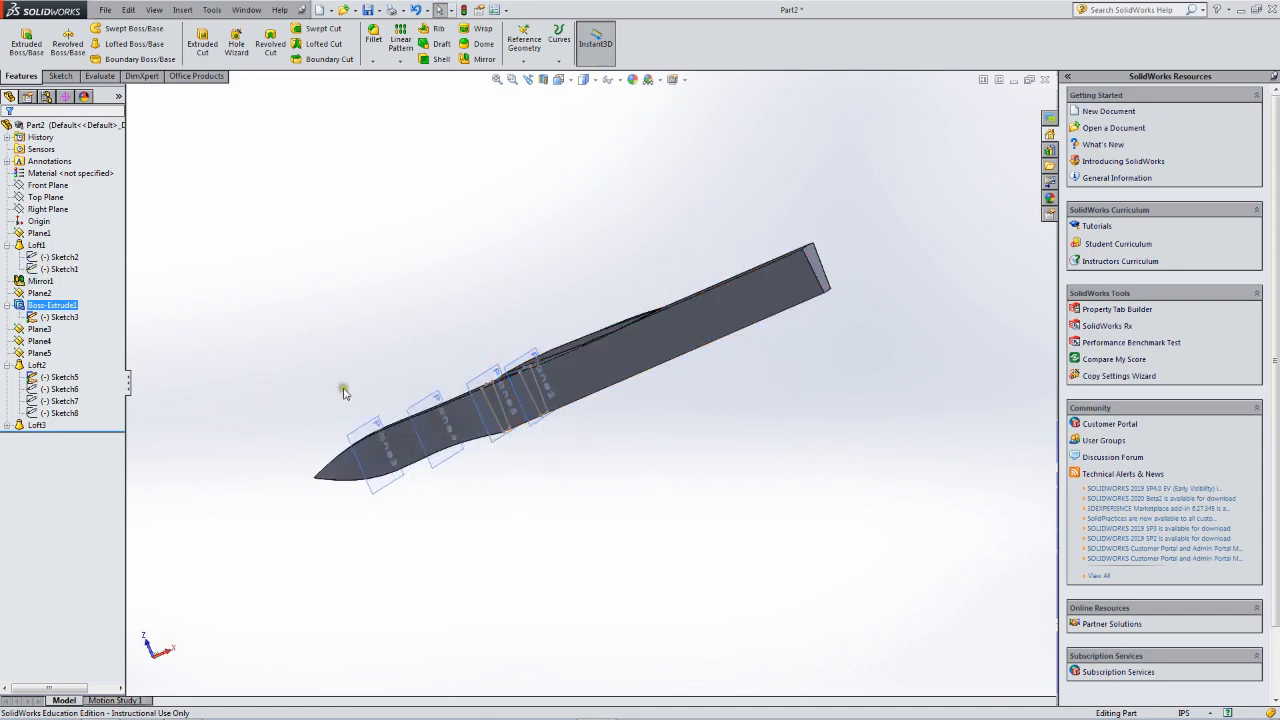
right_click(72, 381)
click(79, 355)
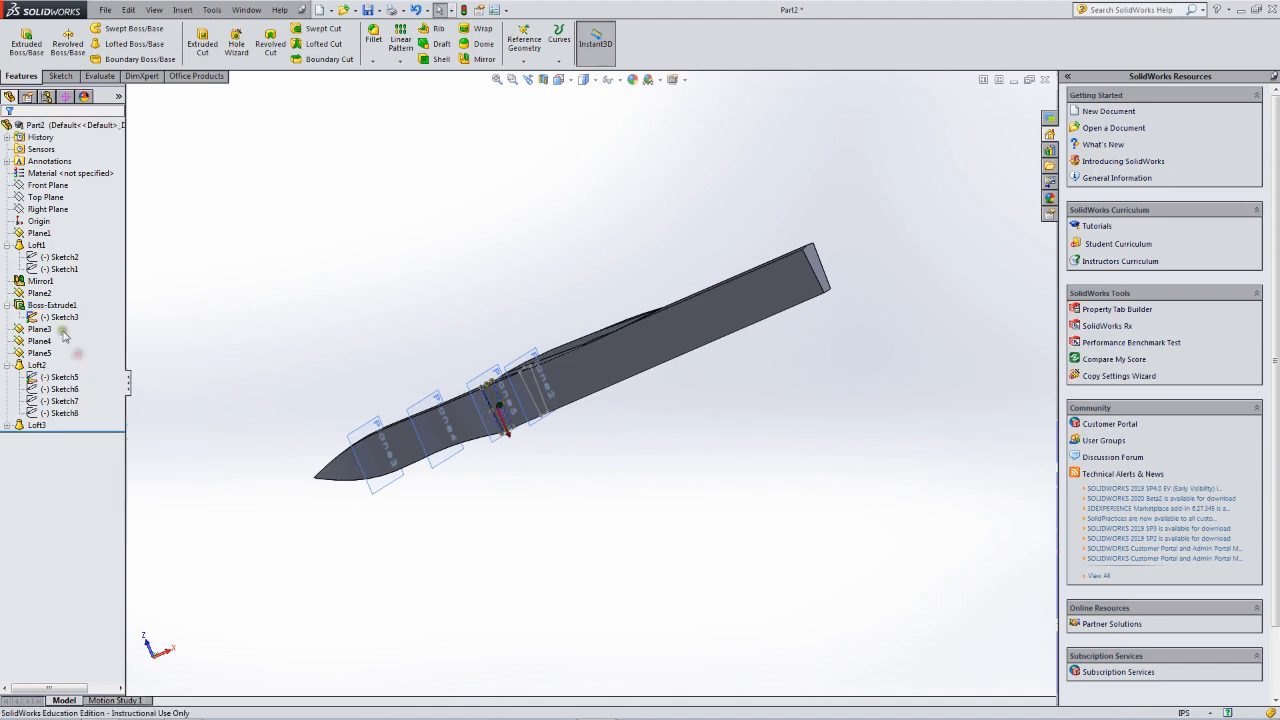
right_click(60, 318)
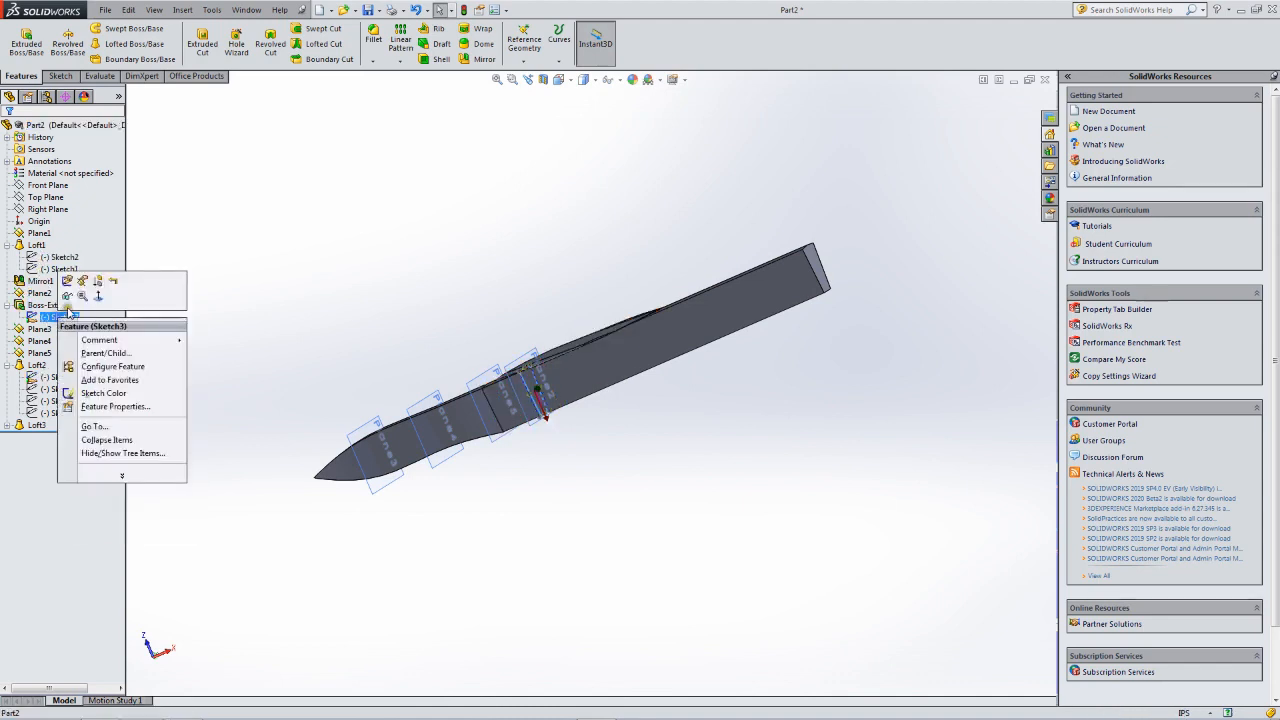
click(70, 283)
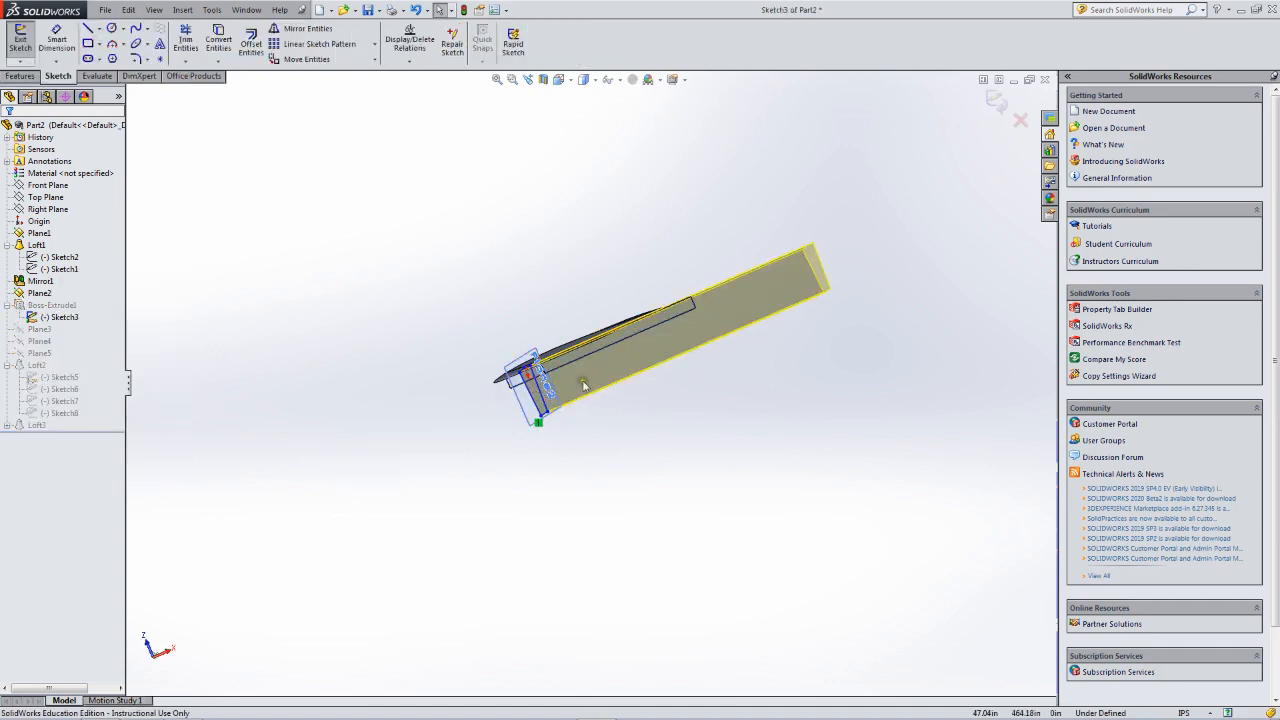
click(62, 318)
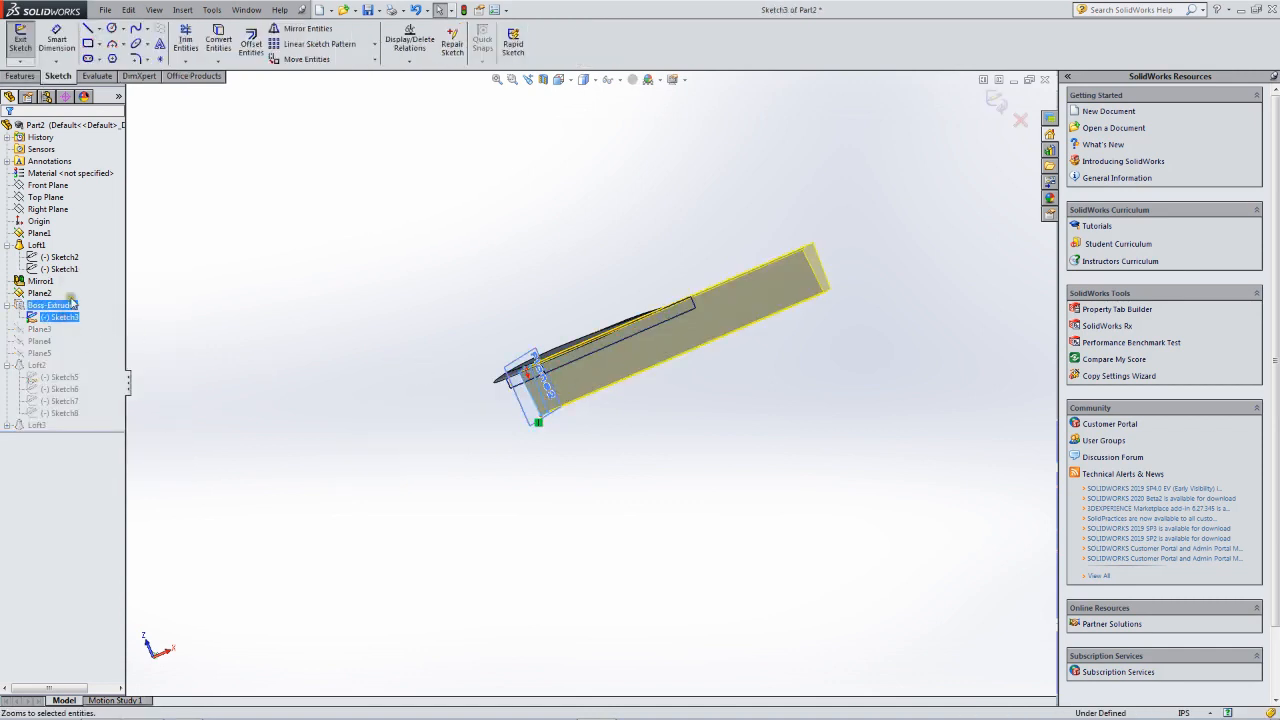
right_click(64, 318)
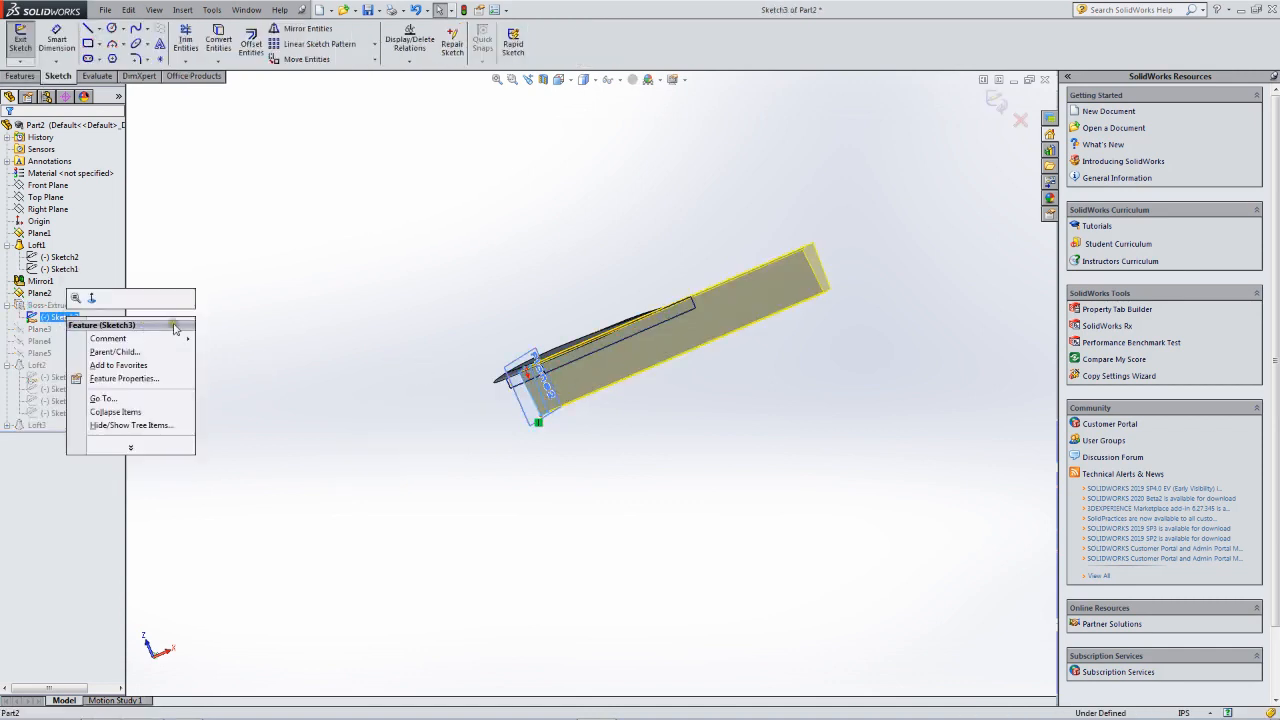
click(236, 280)
click(19, 44)
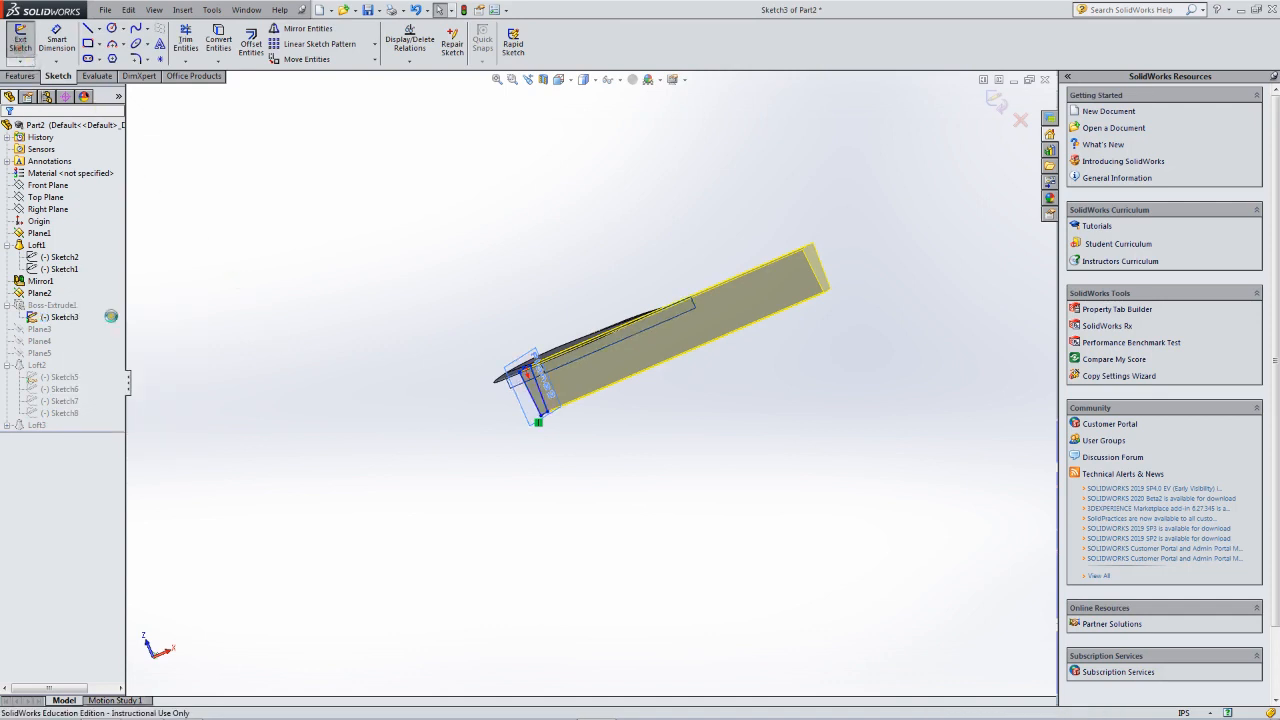
Hide the fuselage profile Sketch3.
right_click(64, 318)
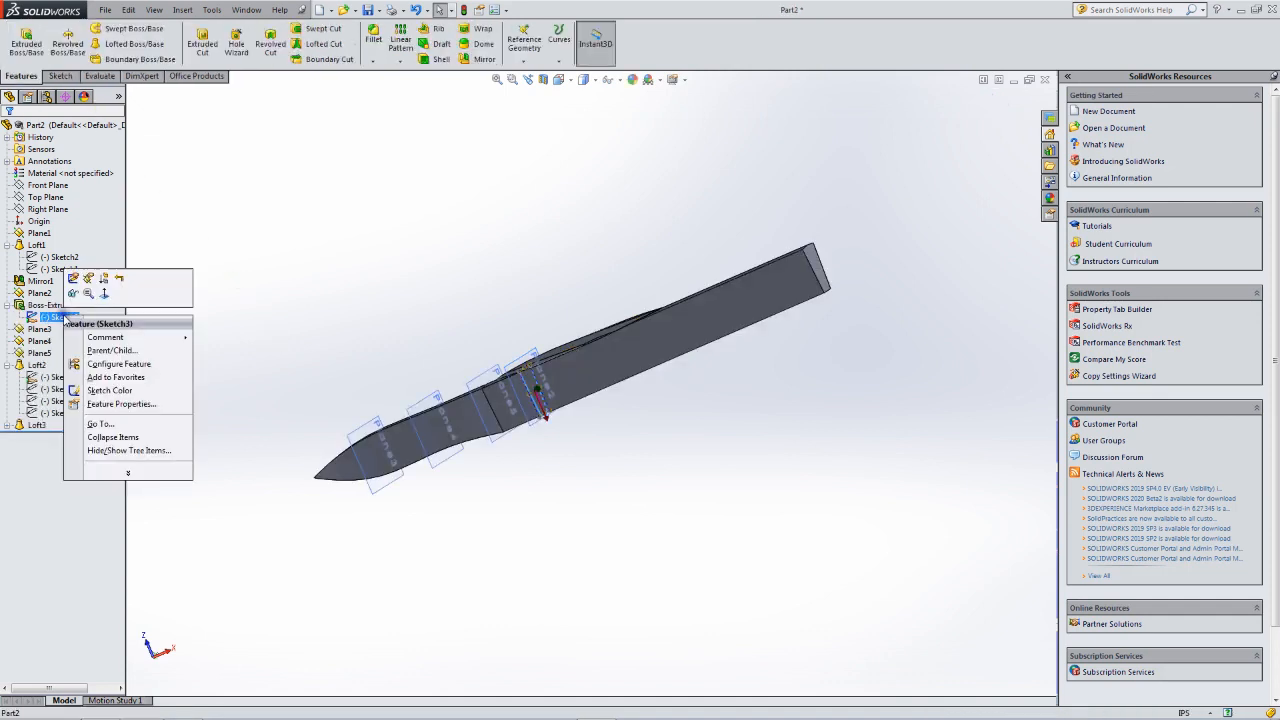
click(148, 346)
Select the Top Plane and orient the view to Bottom so the aircraft is seen side-on with its wings uppermost.
middle_drag(210, 321, 244, 385)
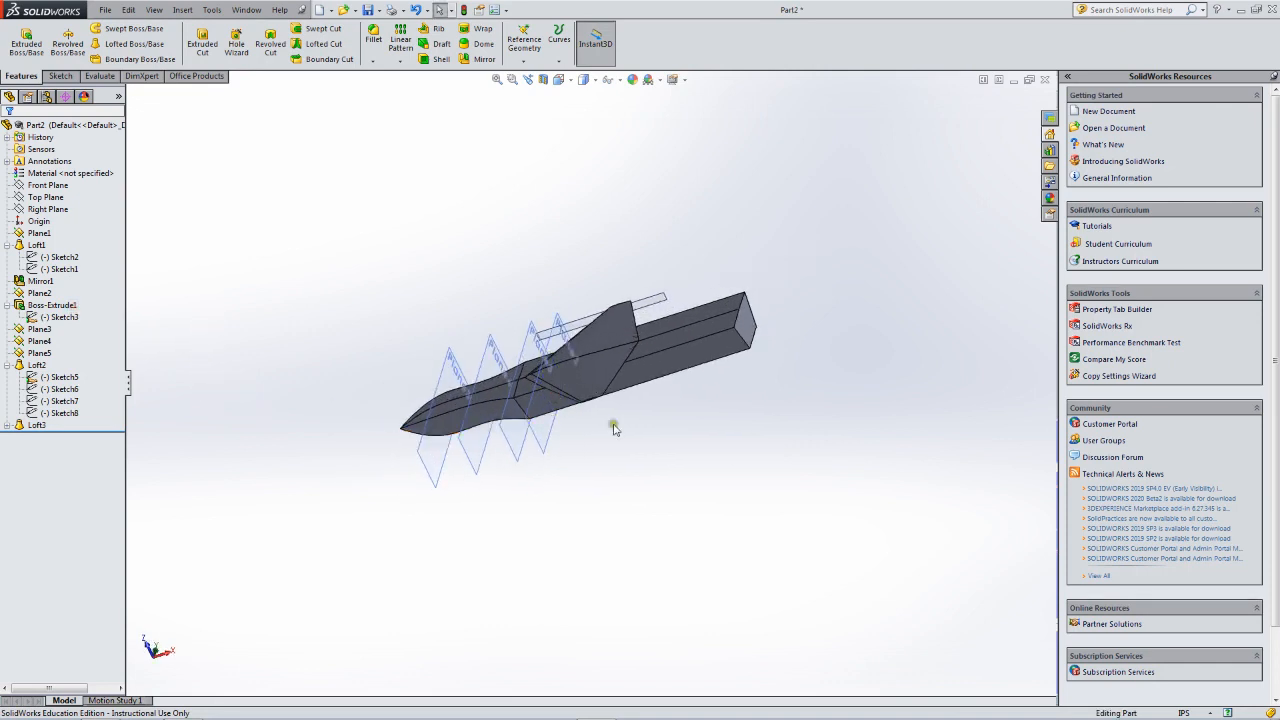
middle_drag(614, 427, 616, 370)
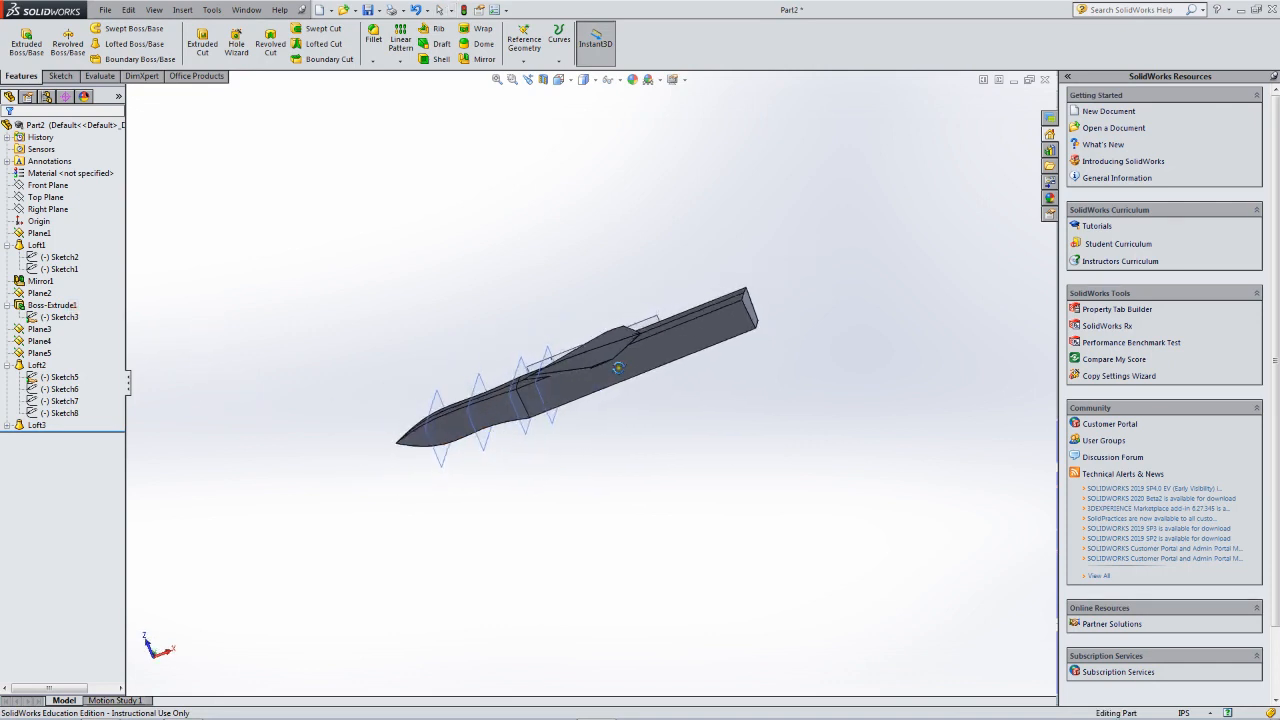
click(46, 197)
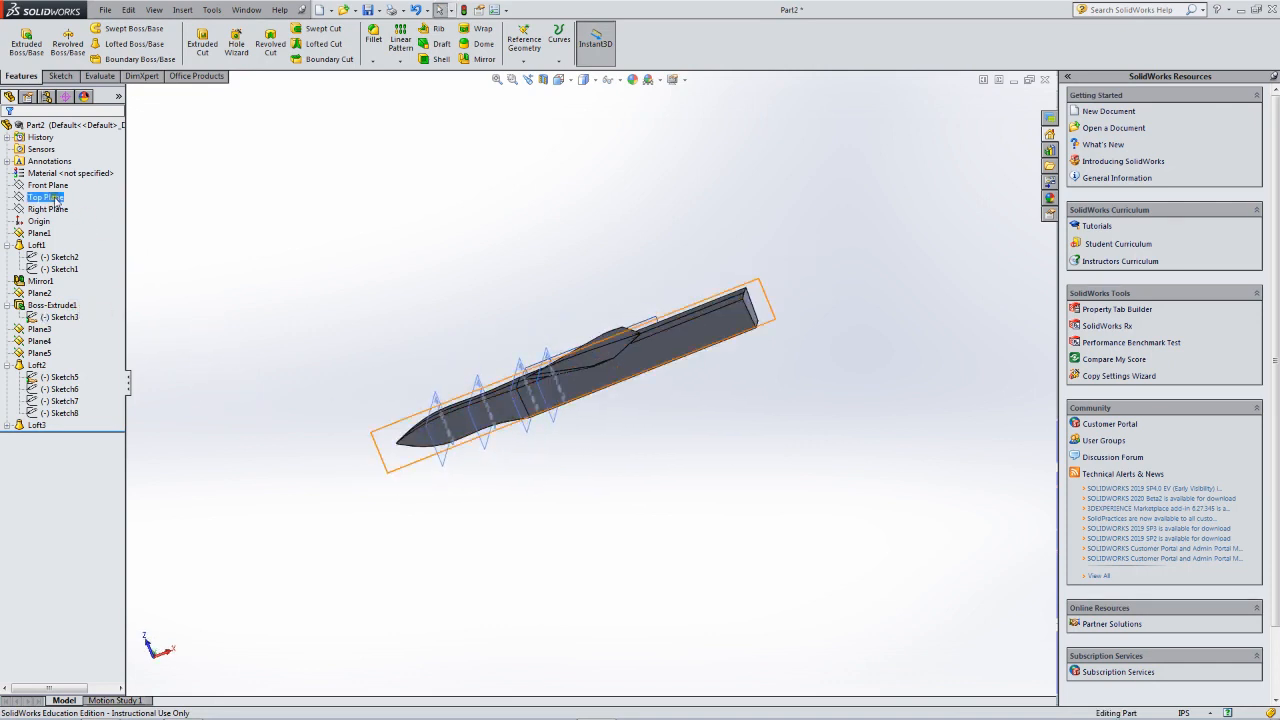
click(566, 80)
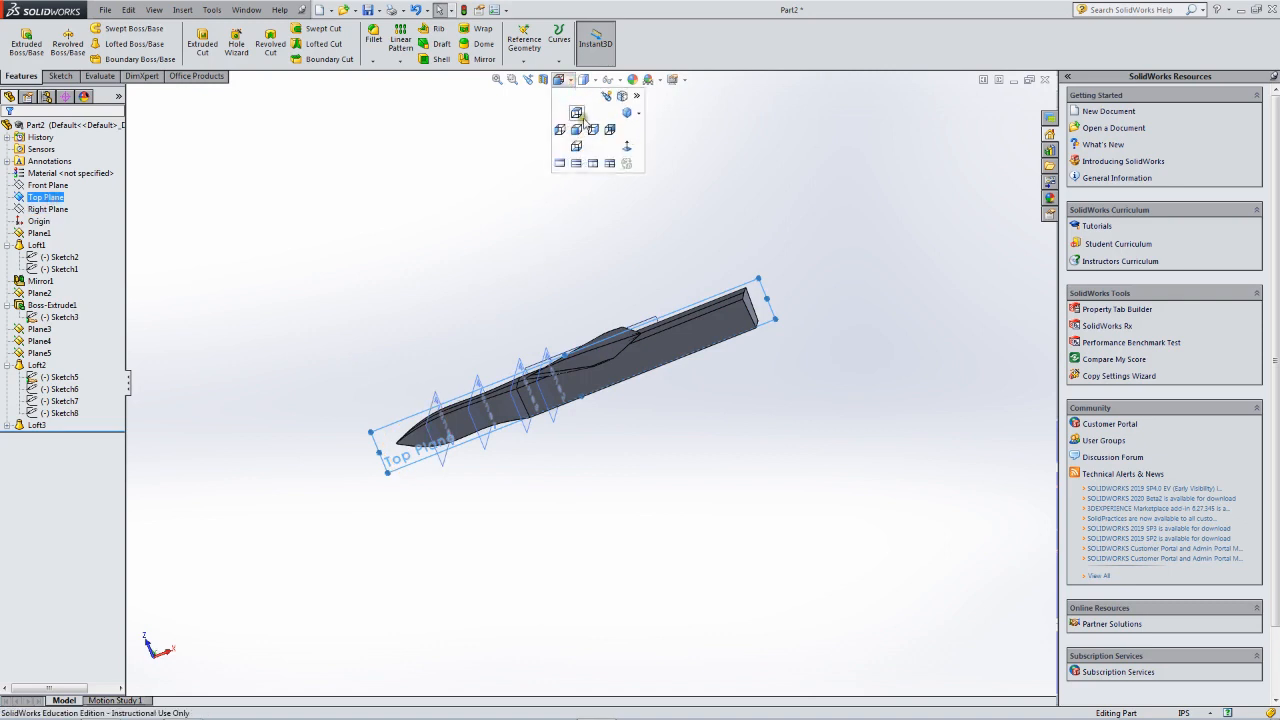
click(577, 114)
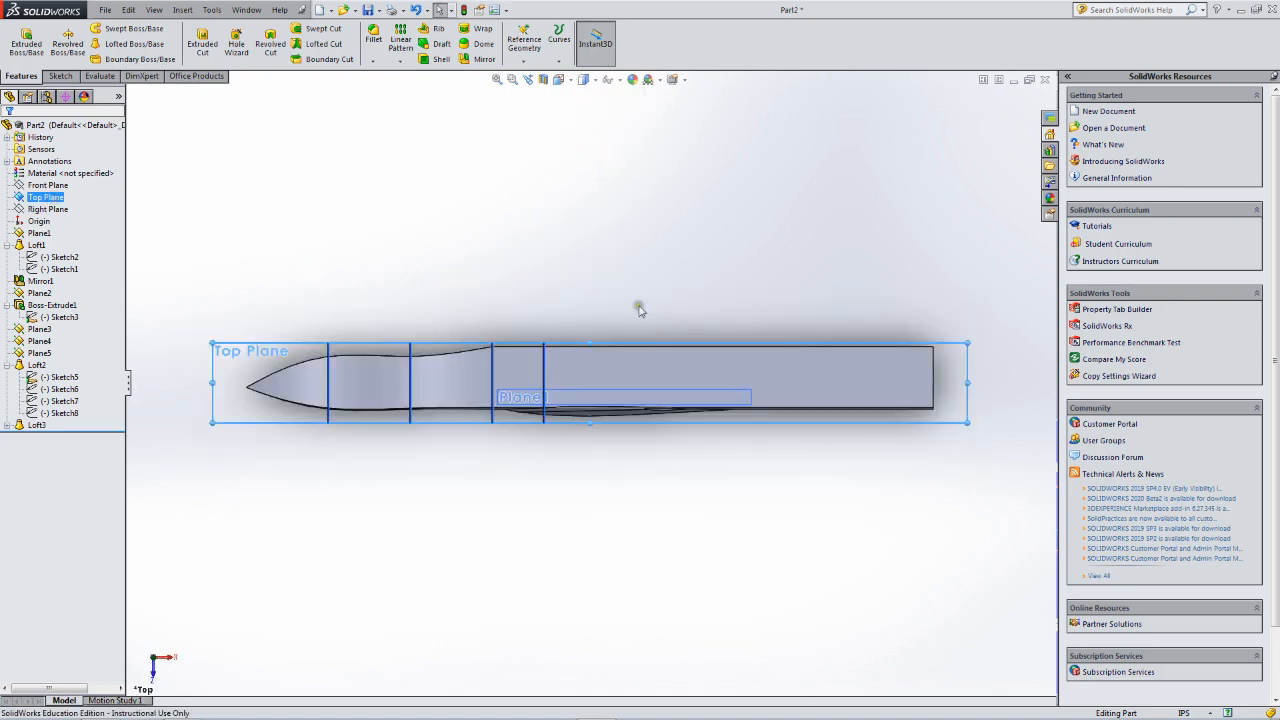
click(569, 86)
click(586, 161)
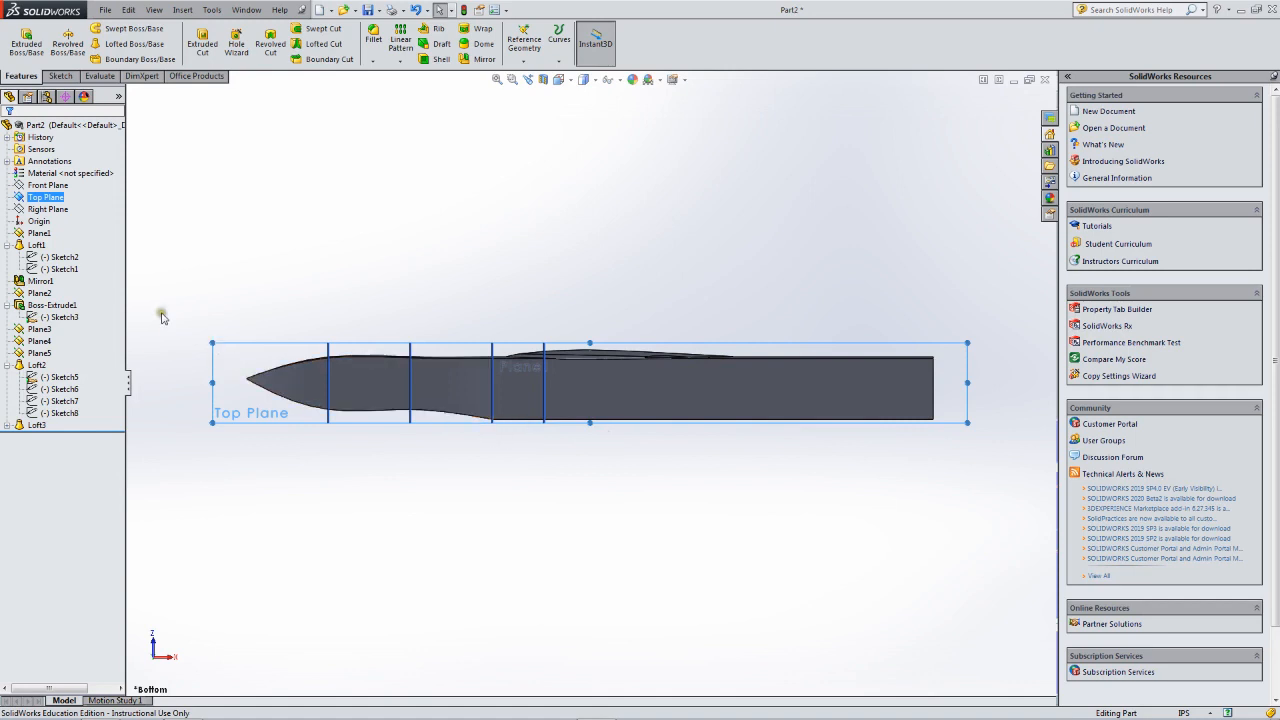
Sketch a spline on the Top Plane from the fuselage's lower edge up through its rear upper corner, ending just beyond the body.
click(62, 76)
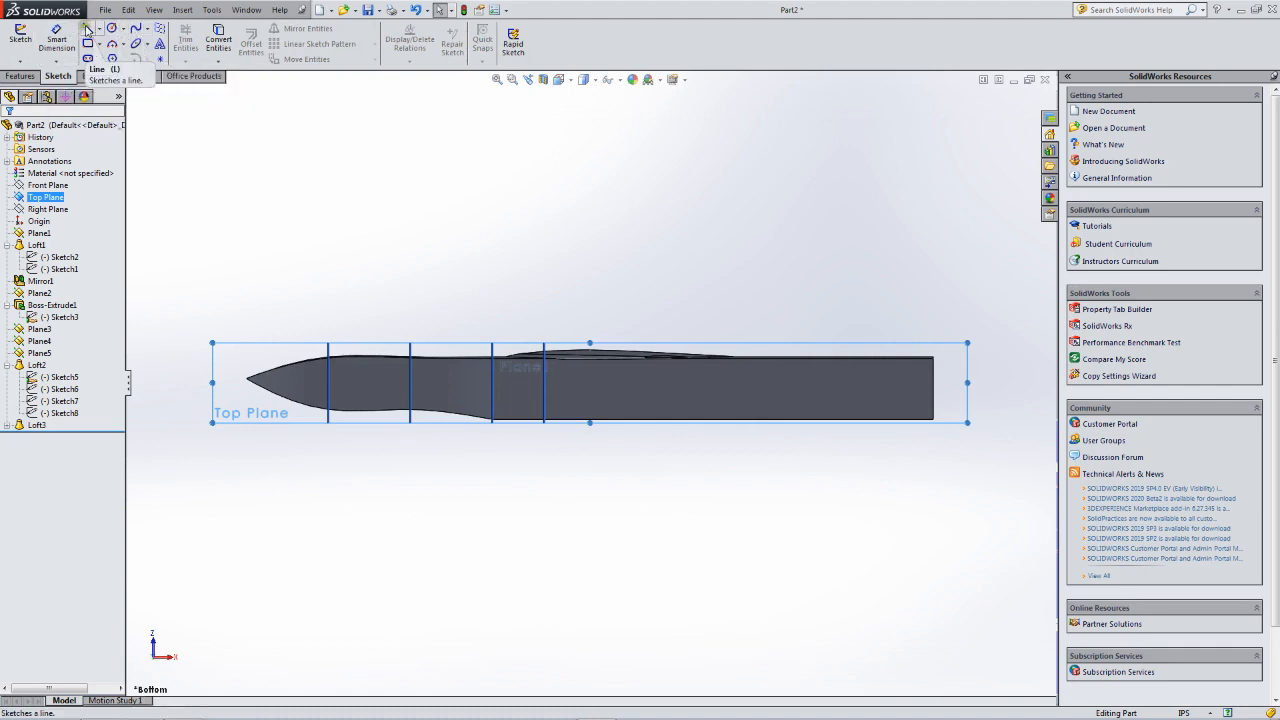
click(135, 30)
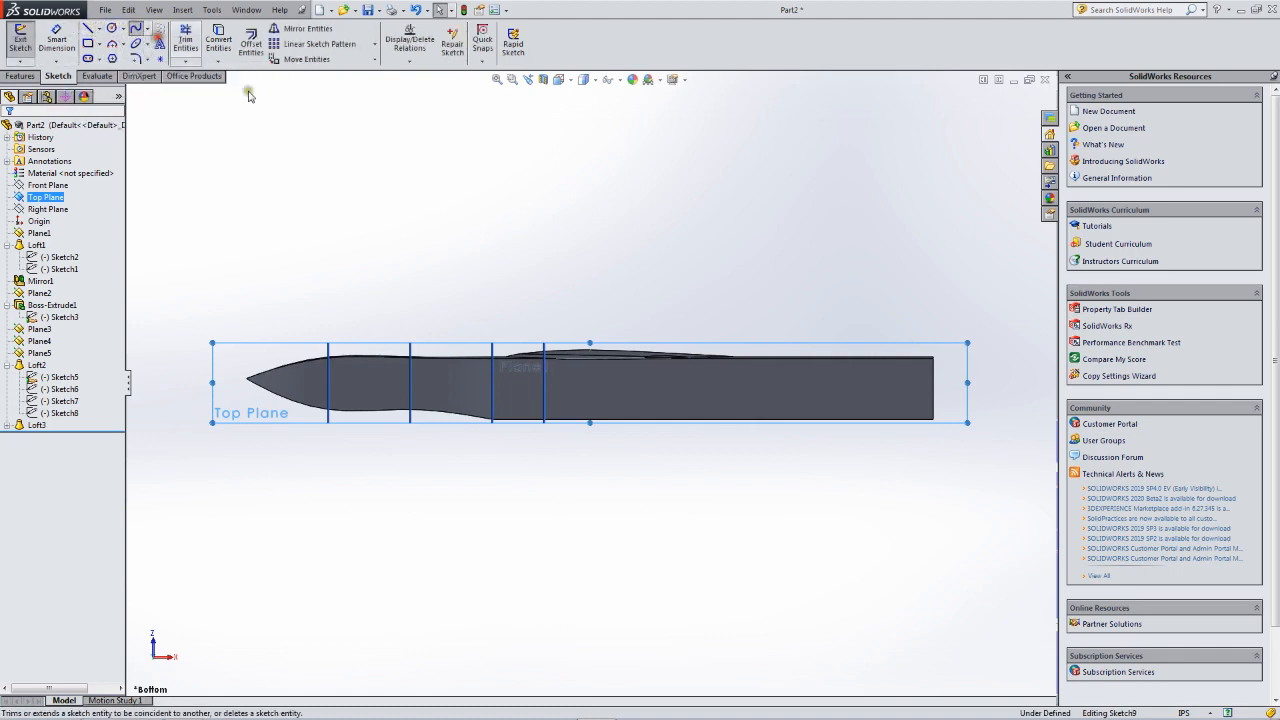
scroll(776, 447, down, 2)
scroll(766, 437, down, 1)
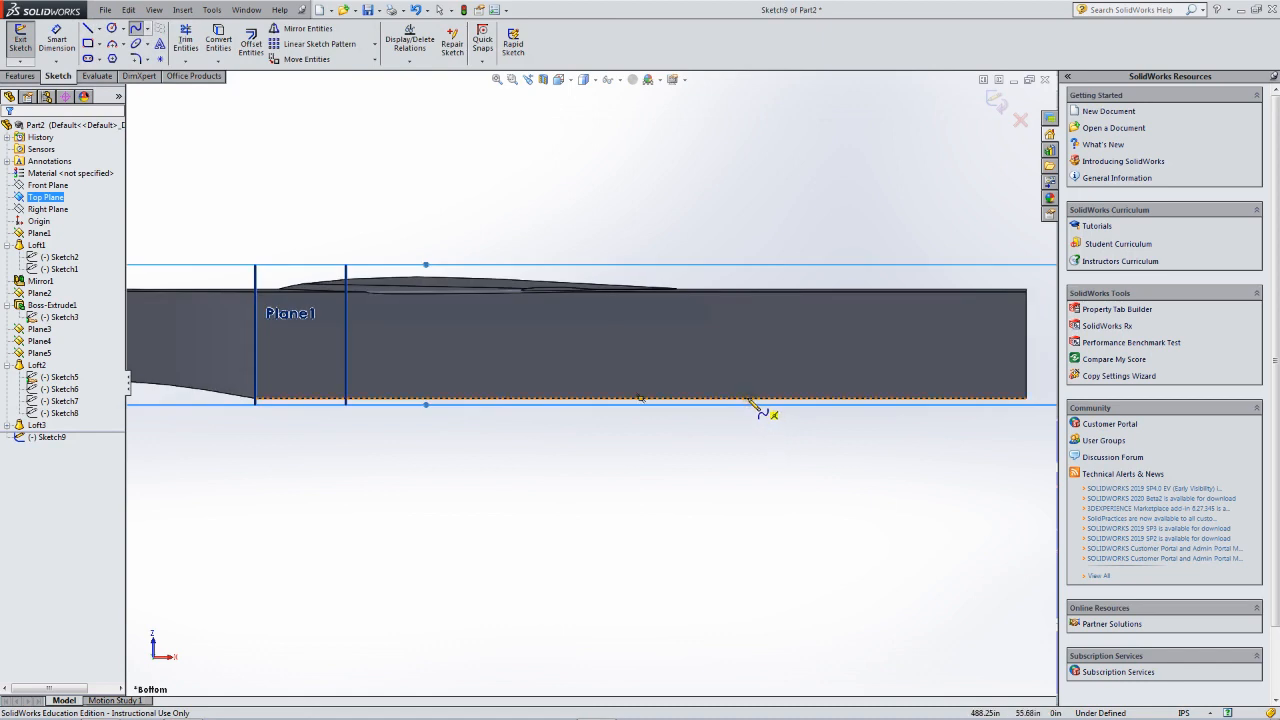
click(751, 399)
click(792, 399)
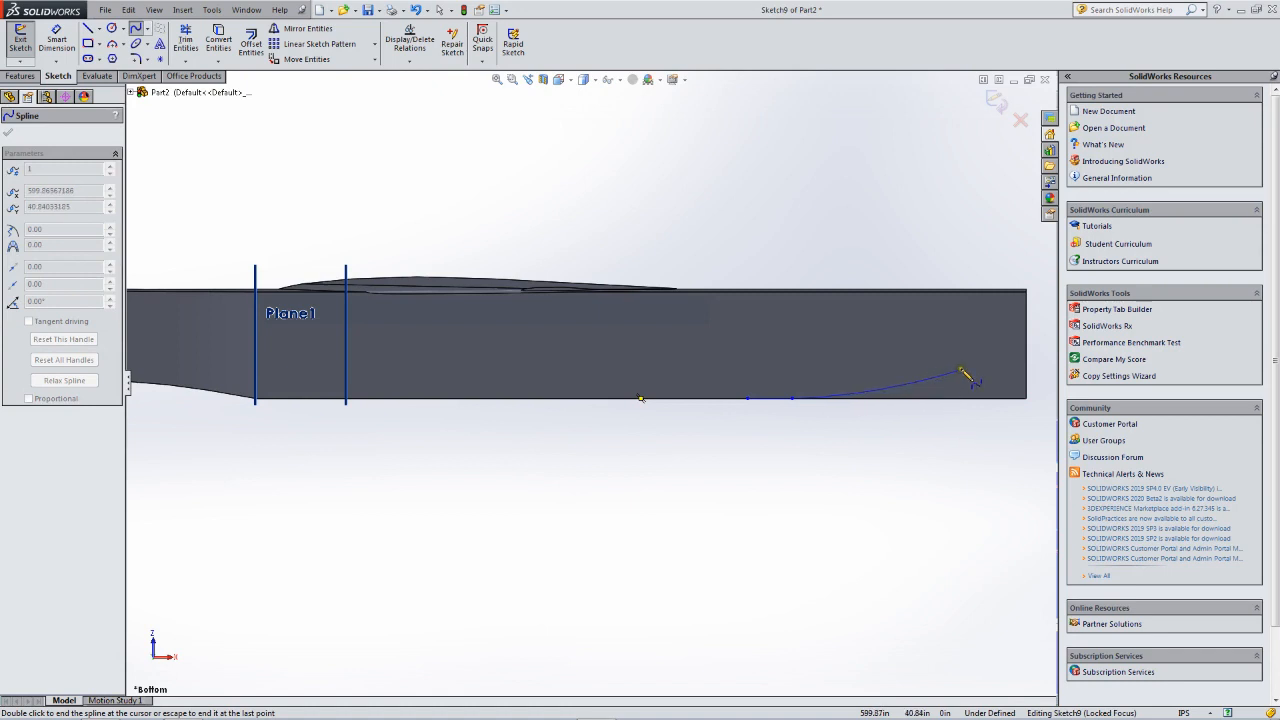
click(1027, 293)
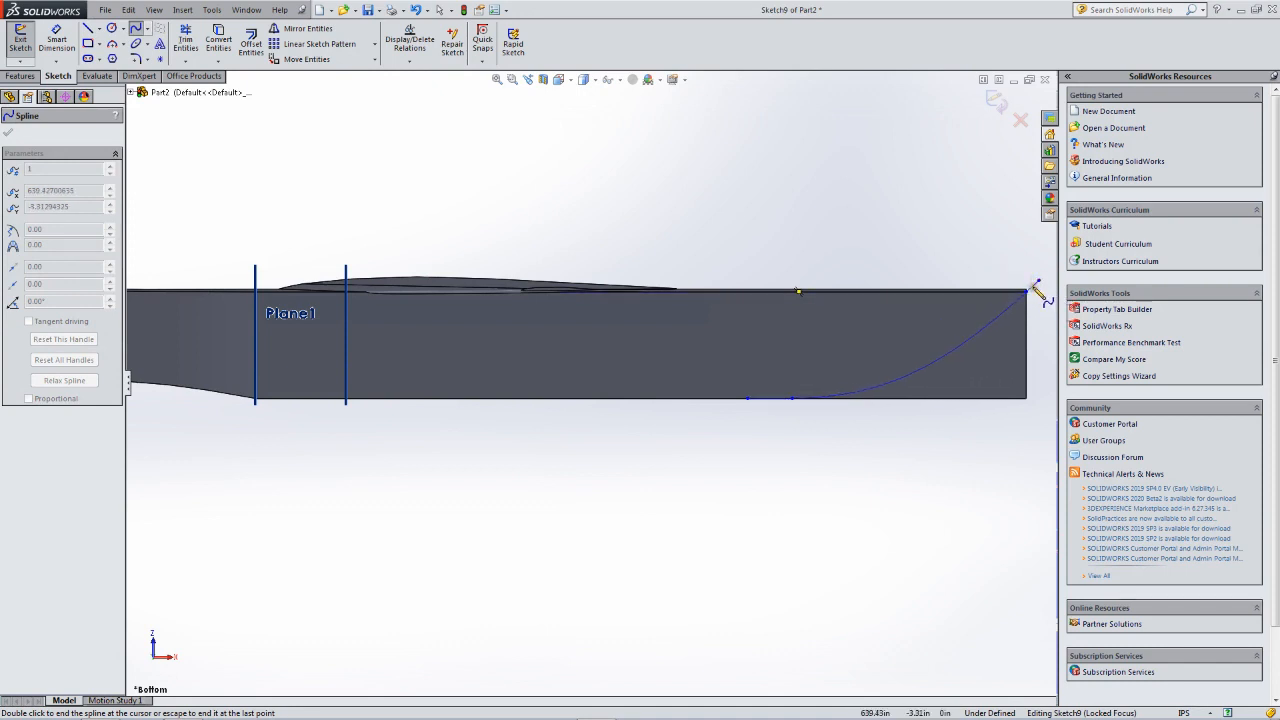
double_click(1038, 292)
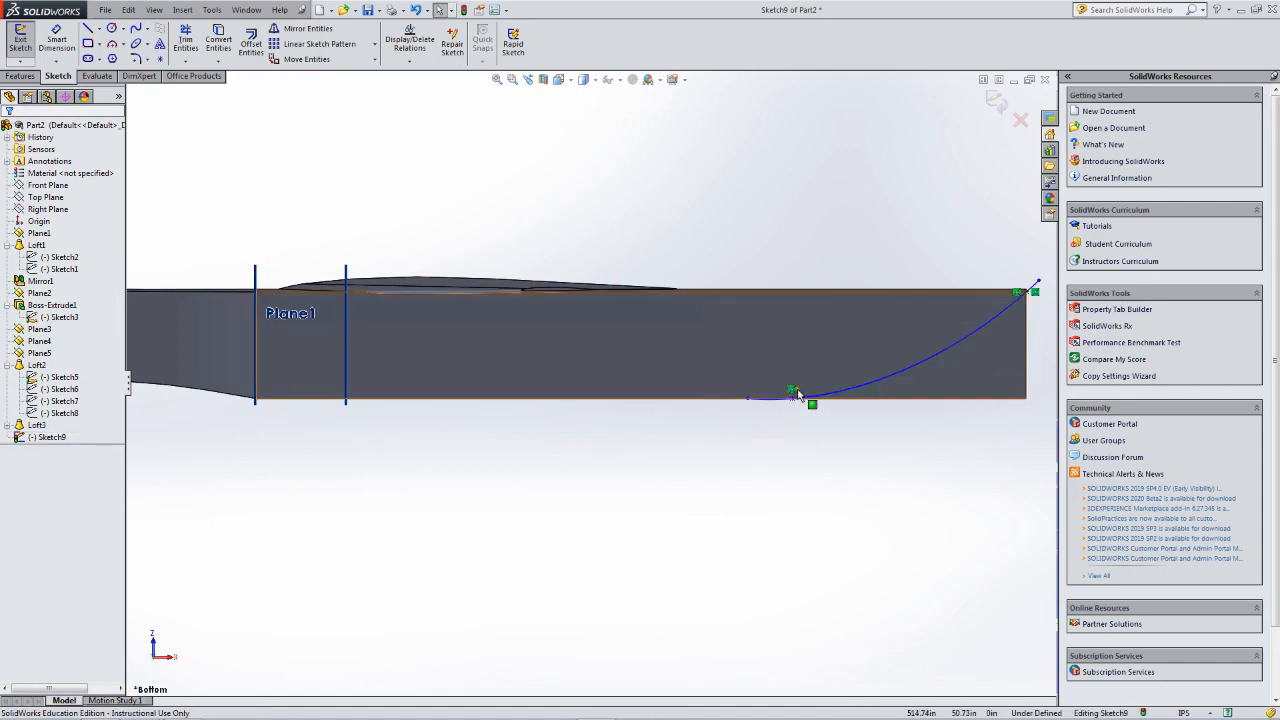
Reshape the spline, moving its start along the fuselage's lower edge to about X 399 in and its second point to about (525, 46) in.
drag(790, 395, 579, 400)
drag(790, 403, 879, 371)
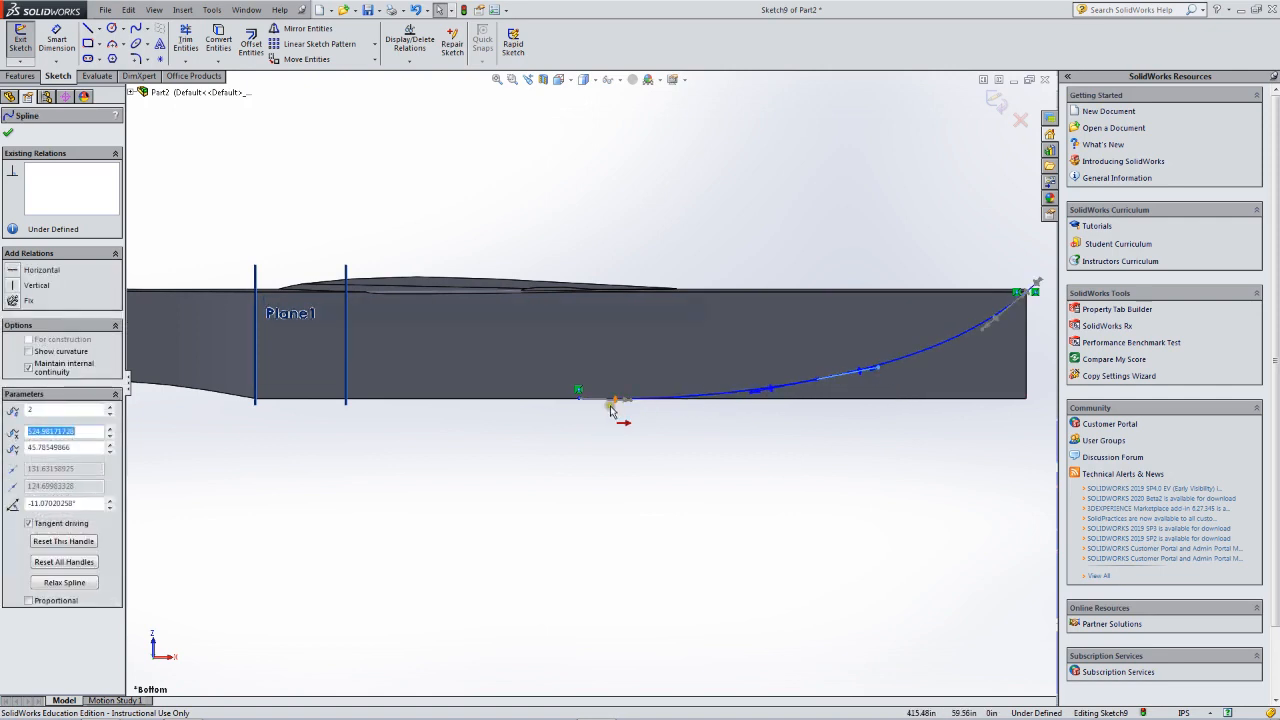
click(629, 401)
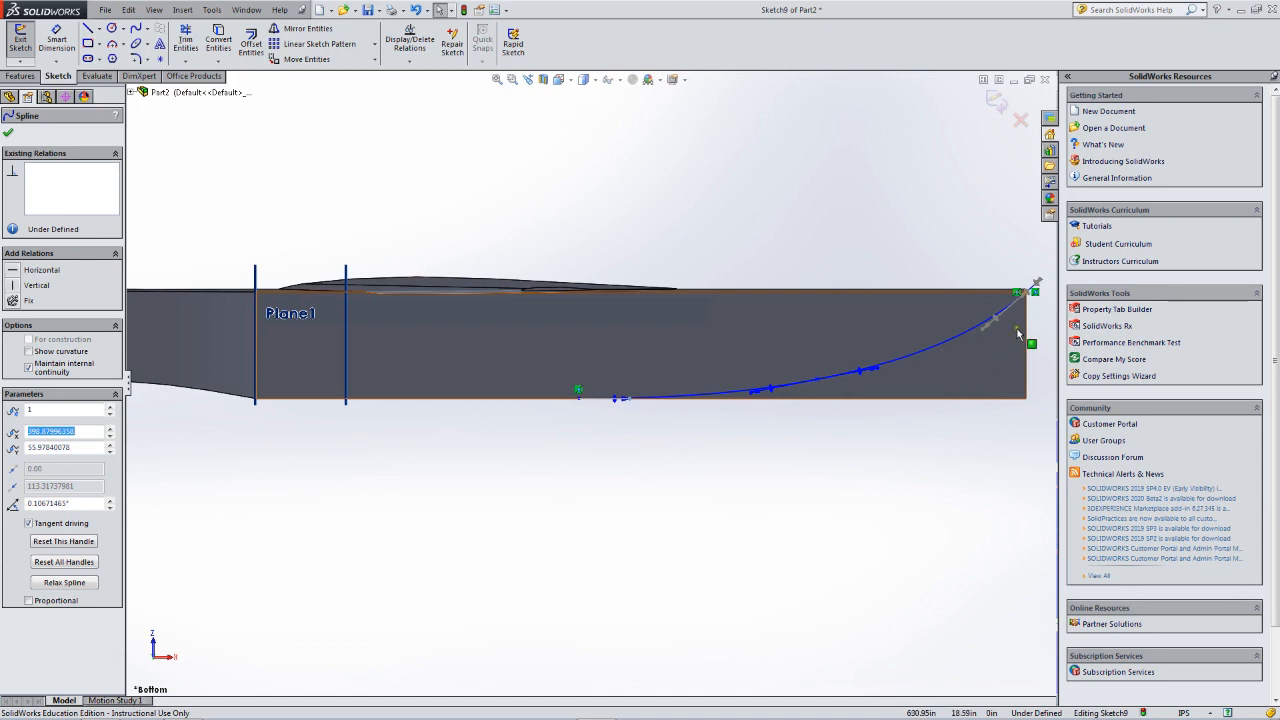
scroll(1018, 335, down, 4)
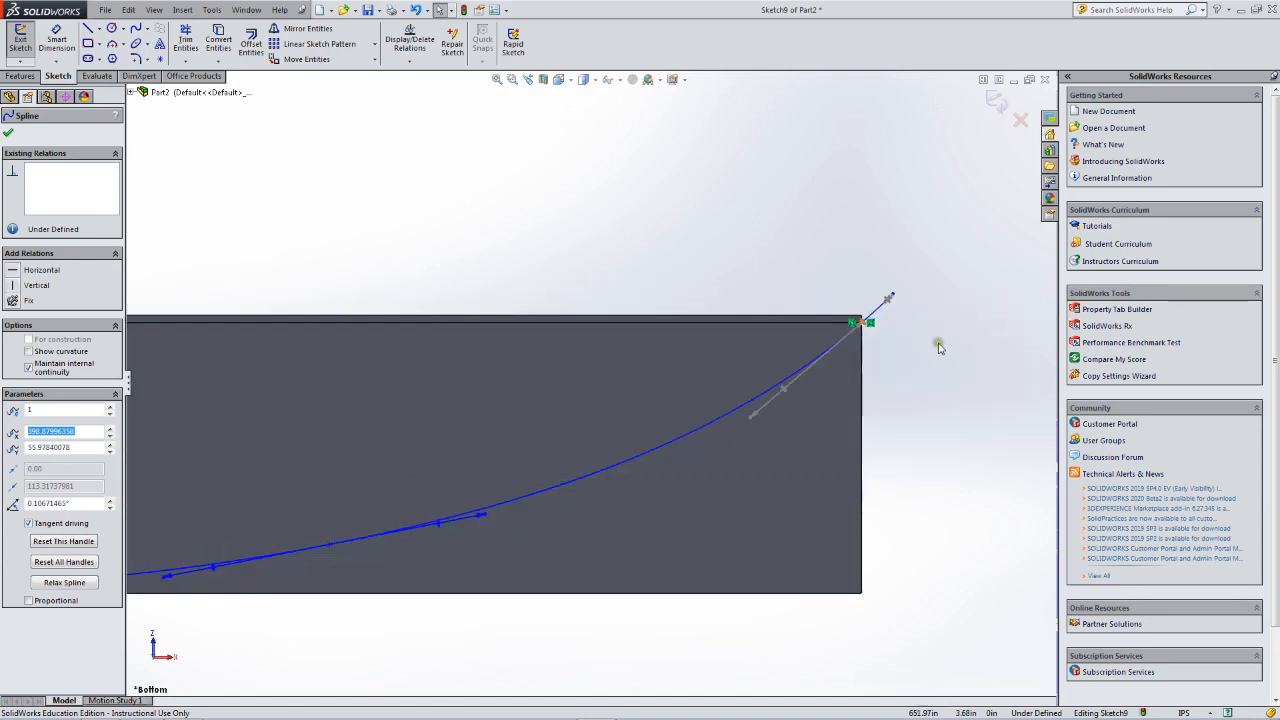
click(873, 336)
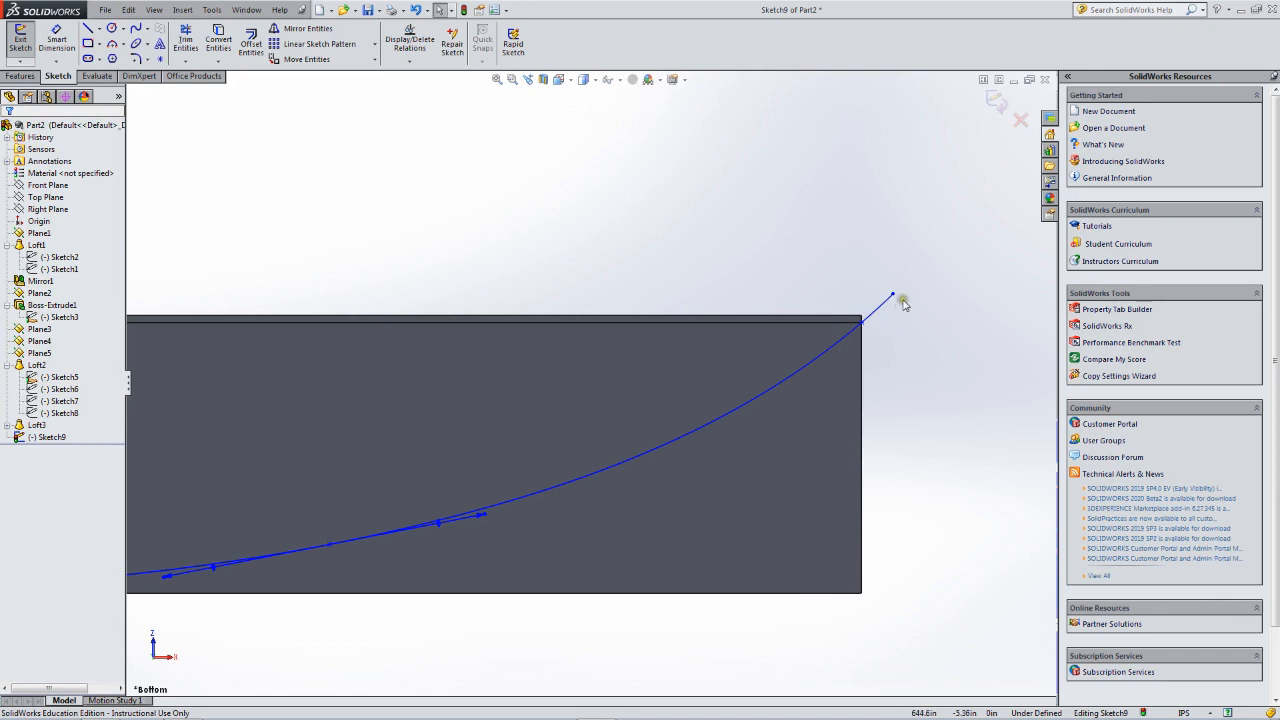
Close the spline profile with three lines running behind and below the fuselage back to the spline's start, and exit the sketch.
scroll(881, 391, up, 3)
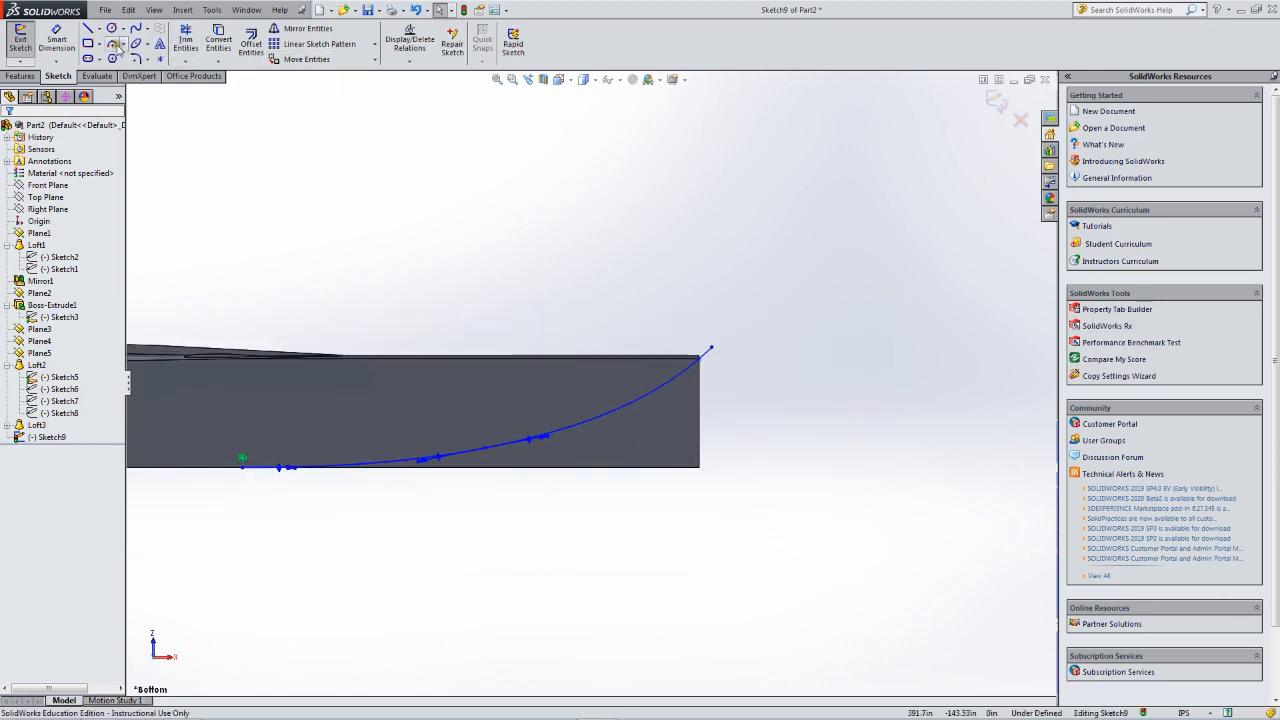
click(88, 28)
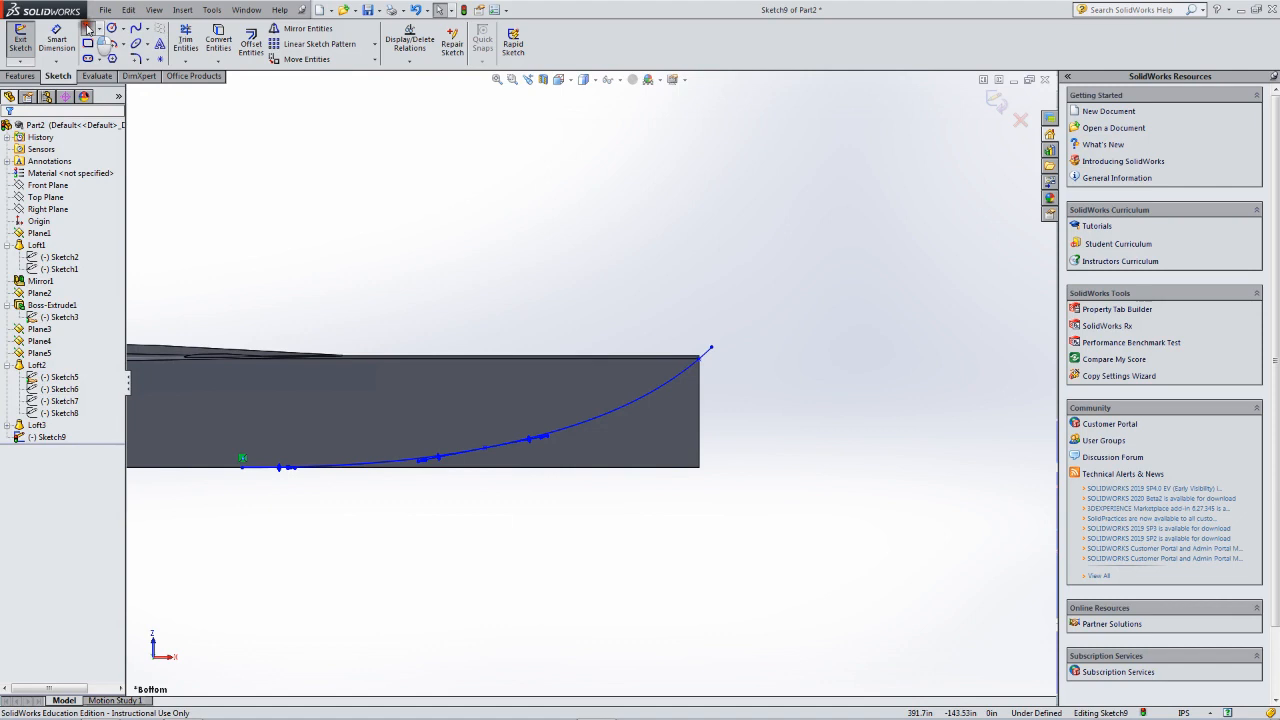
click(711, 350)
click(723, 517)
click(242, 510)
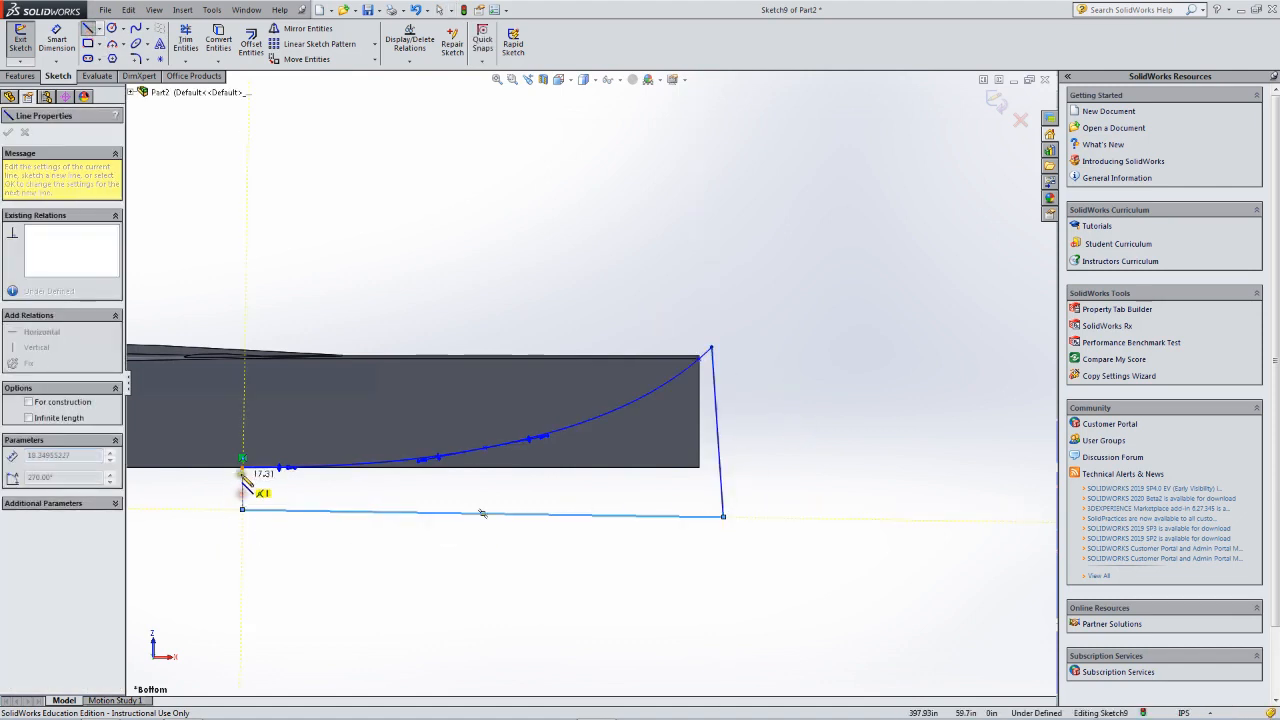
click(242, 468)
key(Escape)
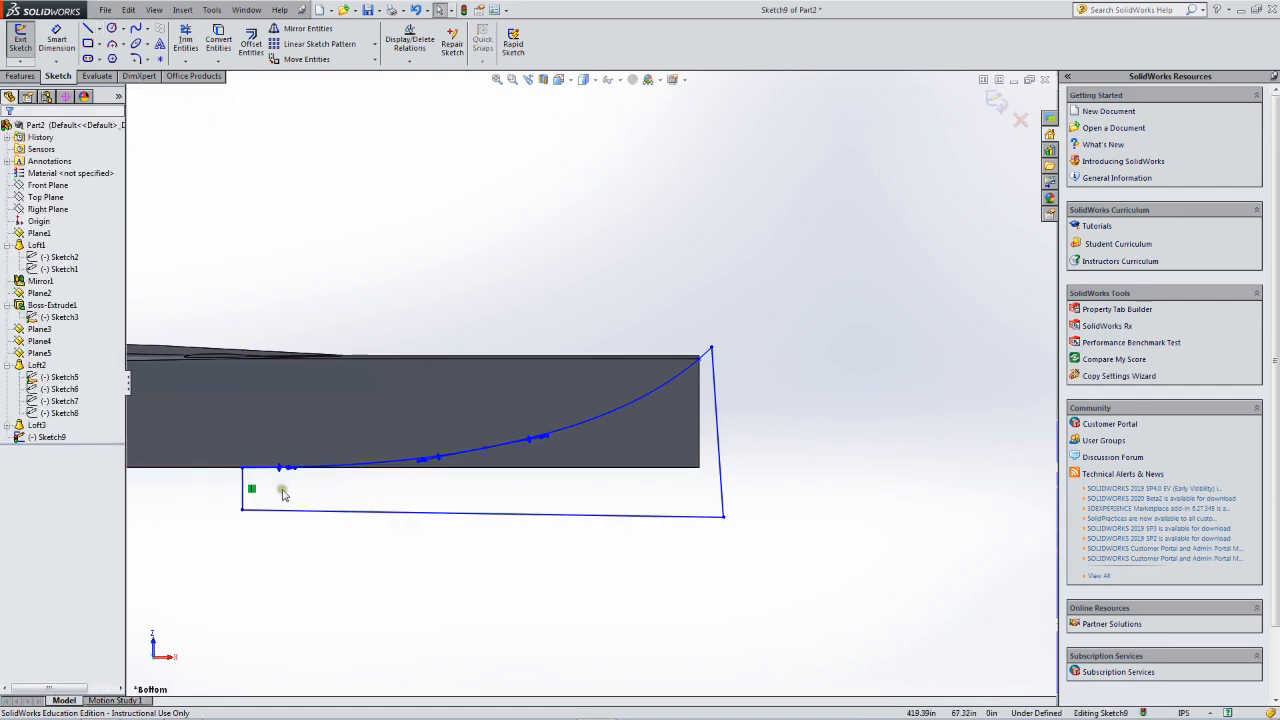
click(22, 47)
Cut-extrude the closed spline profile through the rear fuselage with a Mid Plane depth of 240 in.
middle_drag(347, 329, 438, 375)
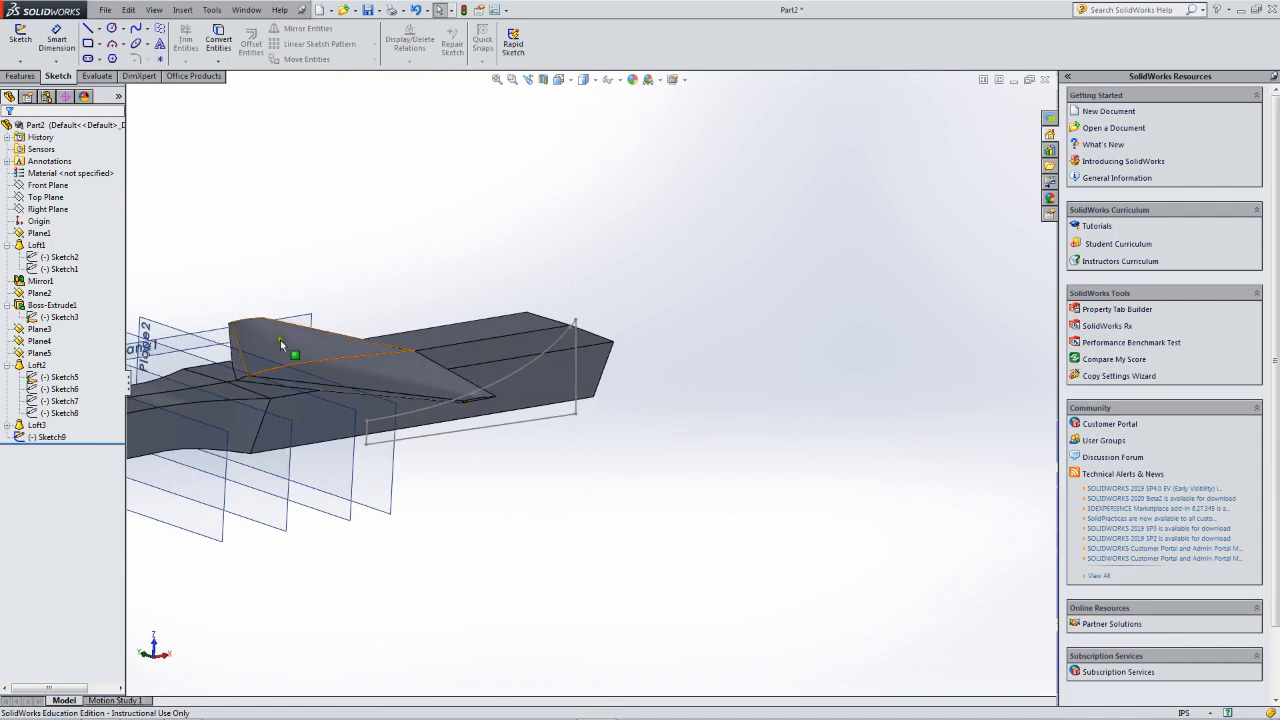
click(52, 438)
click(53, 438)
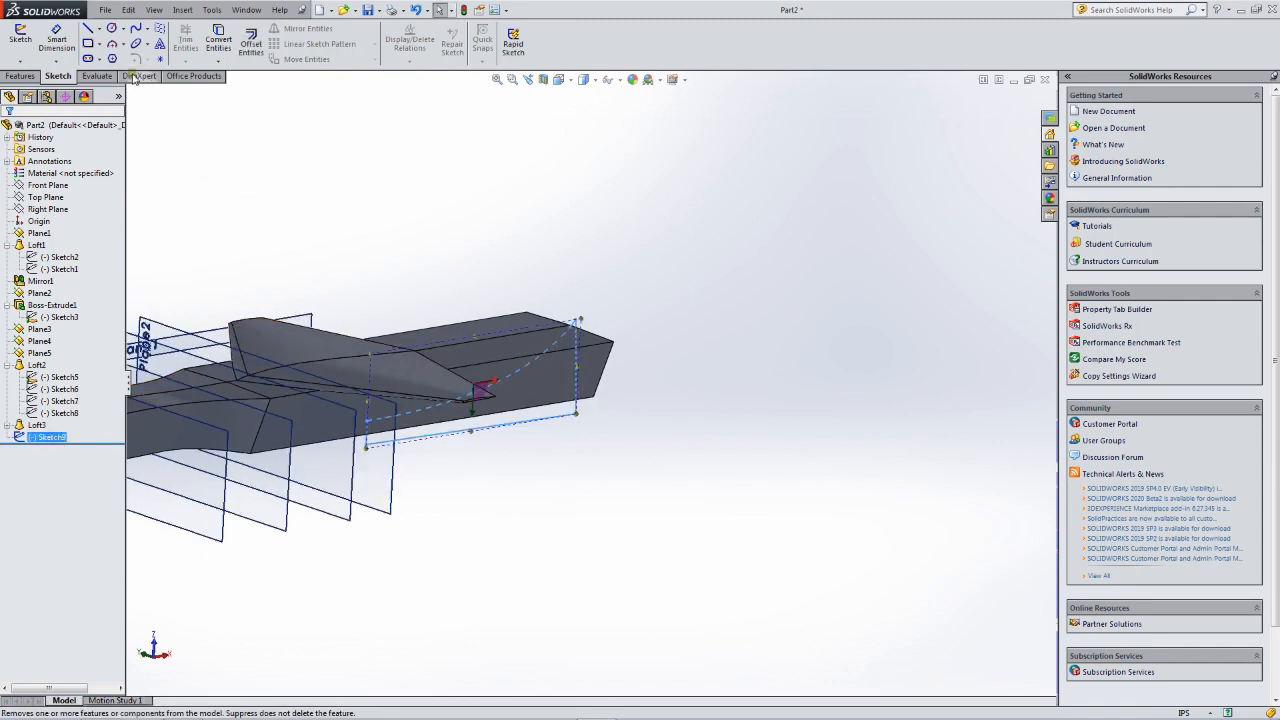
click(20, 76)
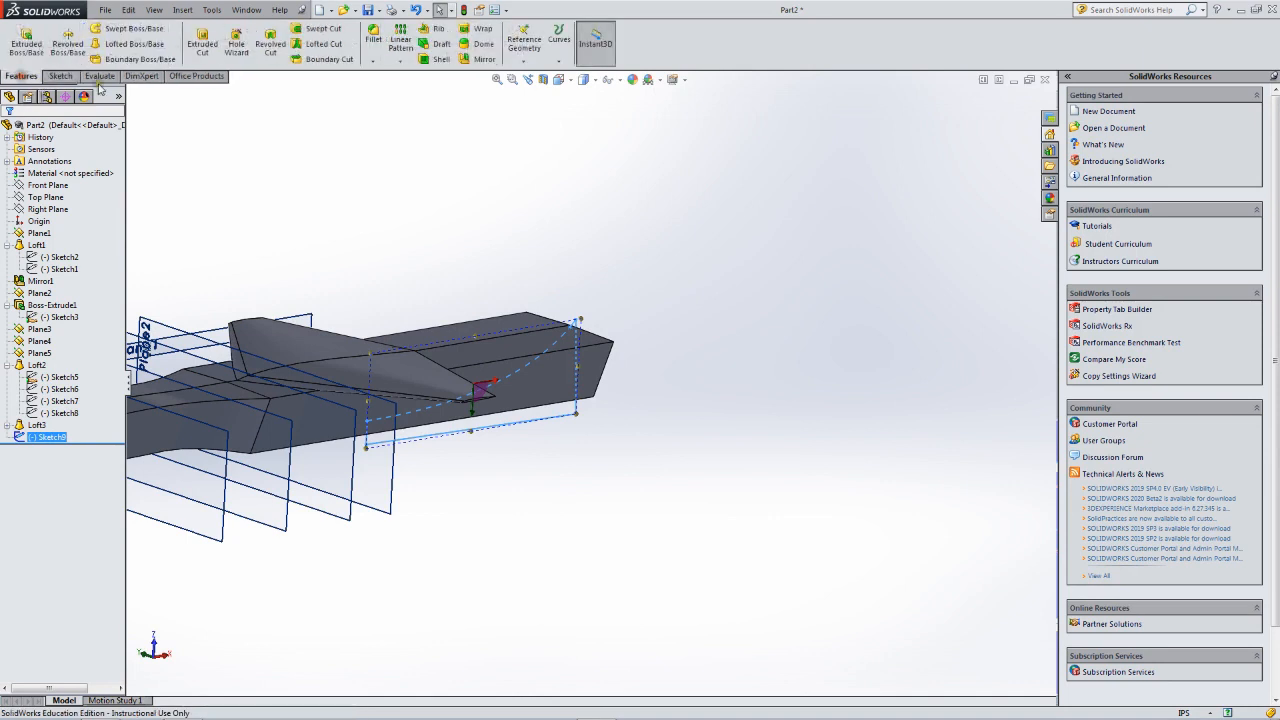
click(203, 40)
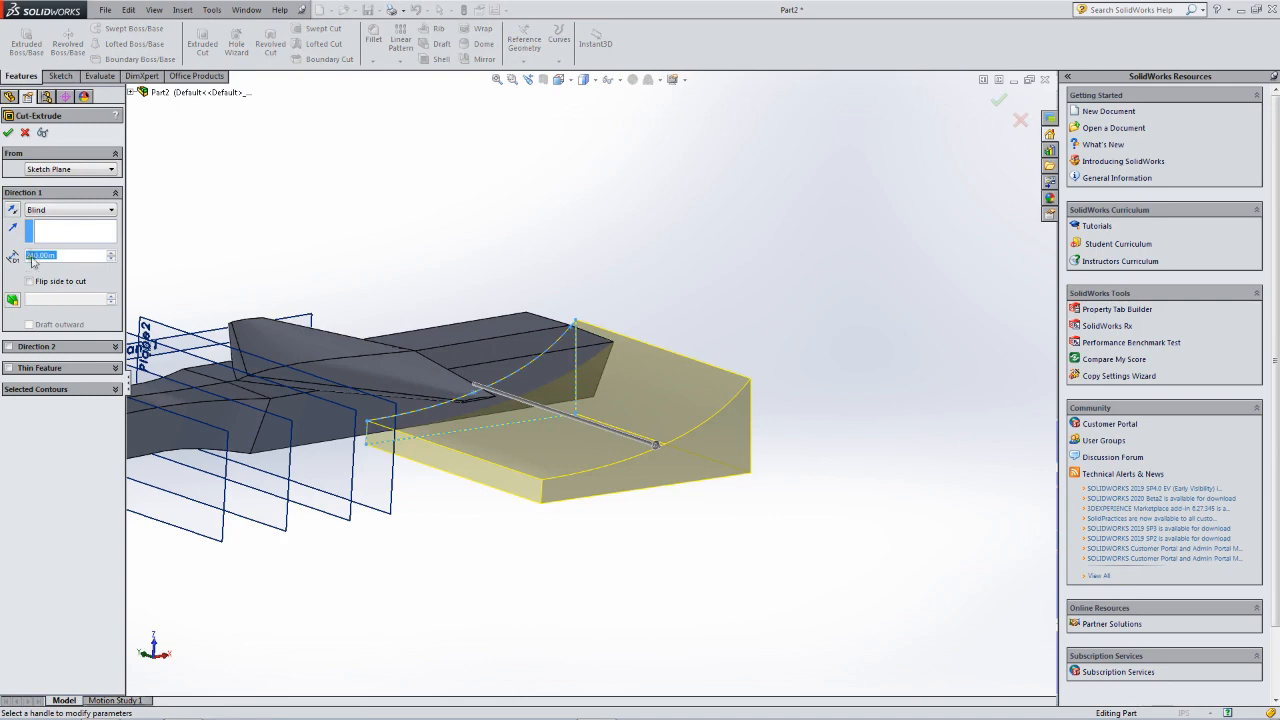
click(48, 210)
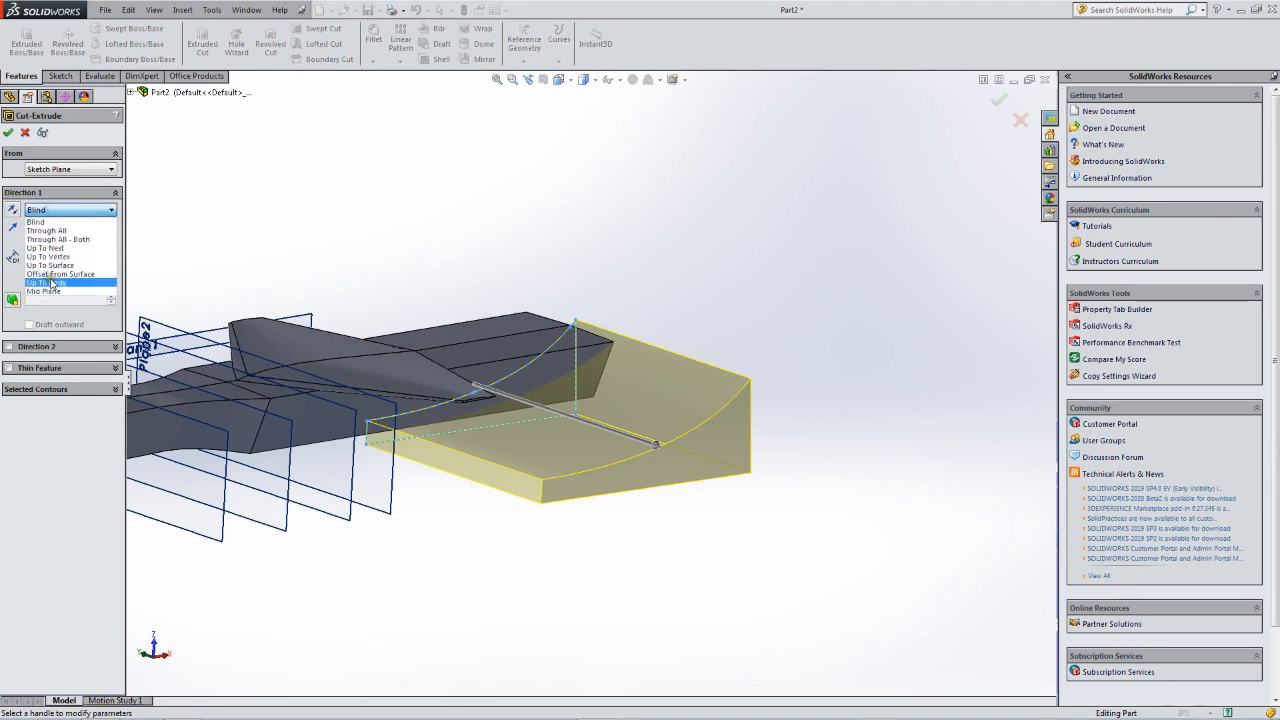
click(46, 291)
middle_drag(307, 220, 152, 238)
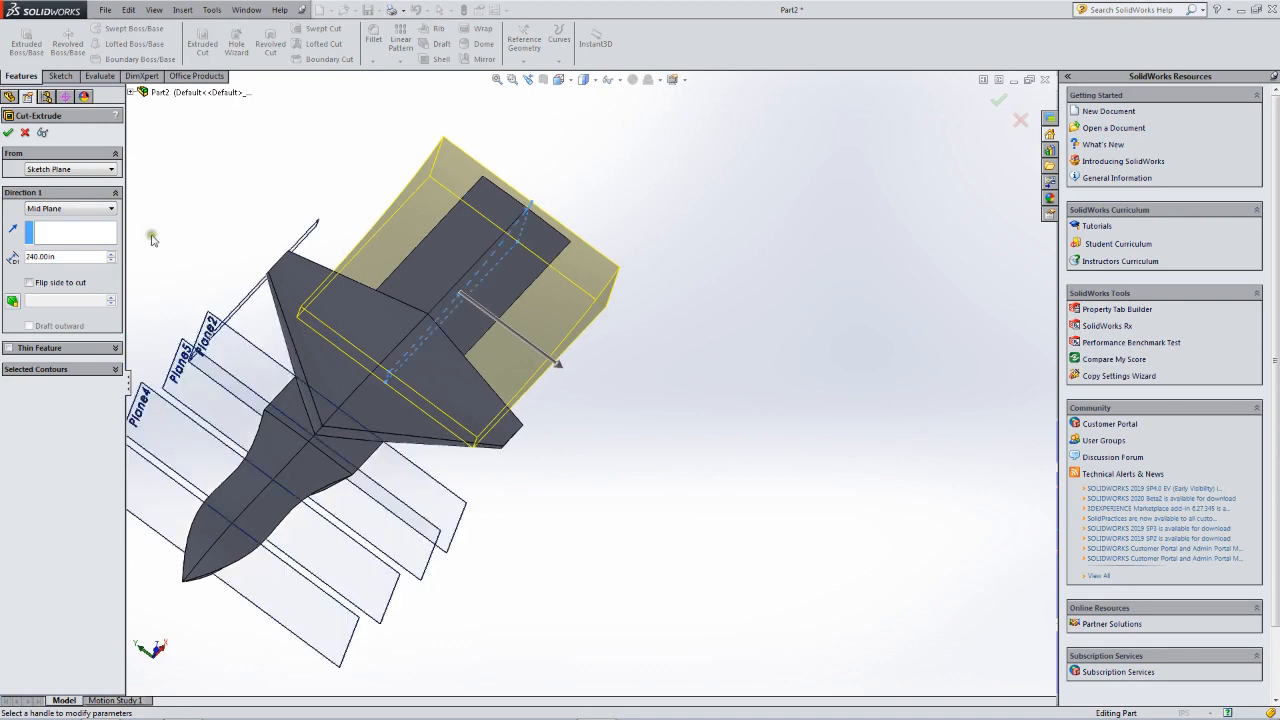
click(9, 134)
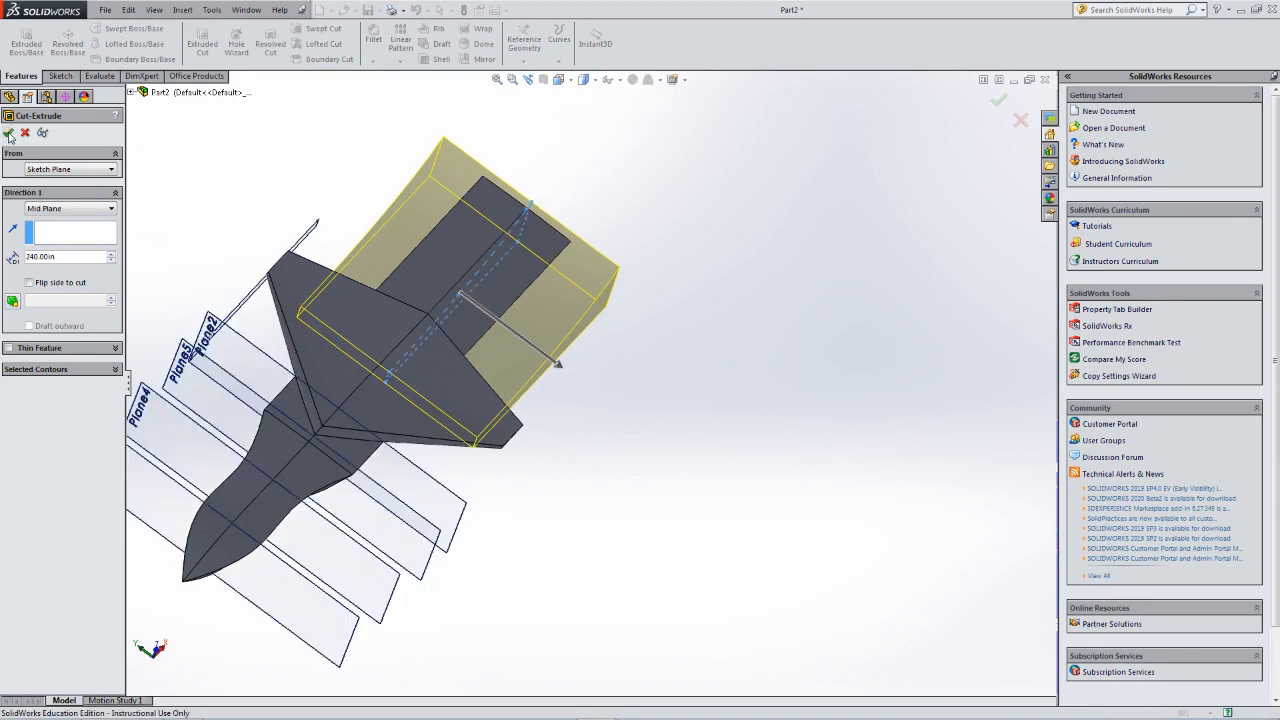
Examine the curved rear underside, wings and nose of the aircraft from several angles.
middle_drag(607, 192, 695, 450)
middle_drag(367, 365, 353, 311)
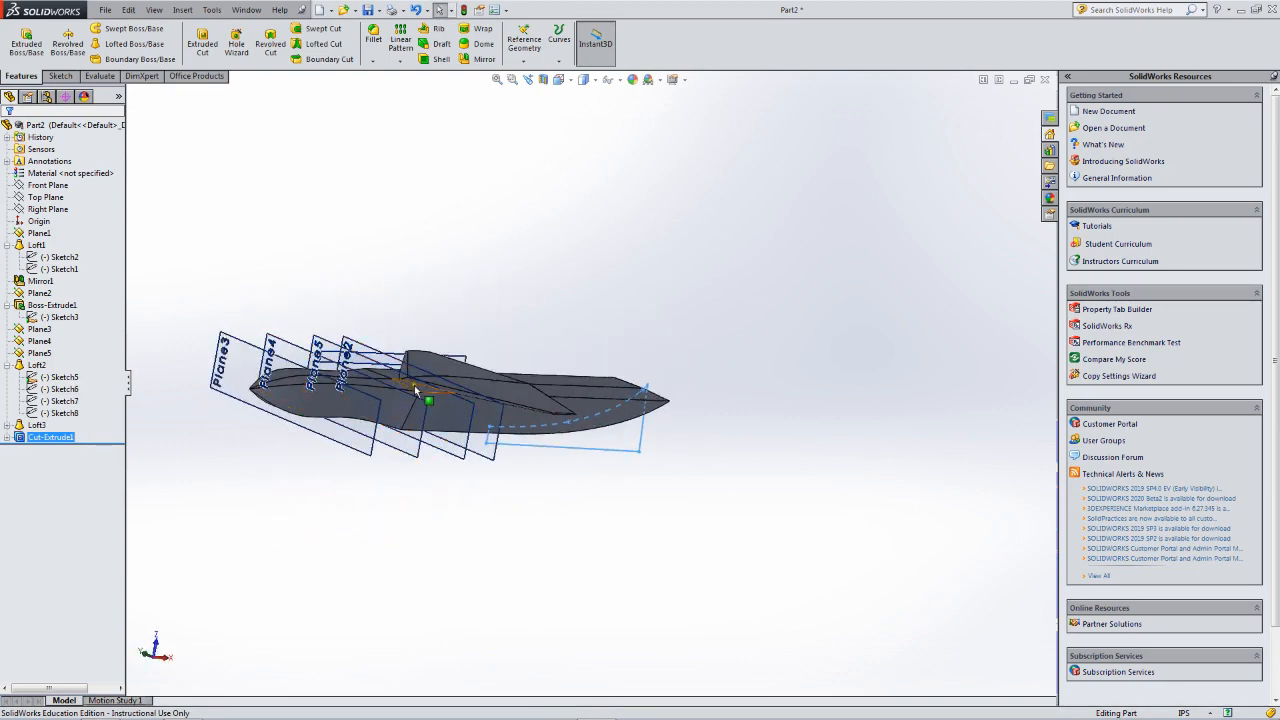
middle_drag(458, 381, 480, 330)
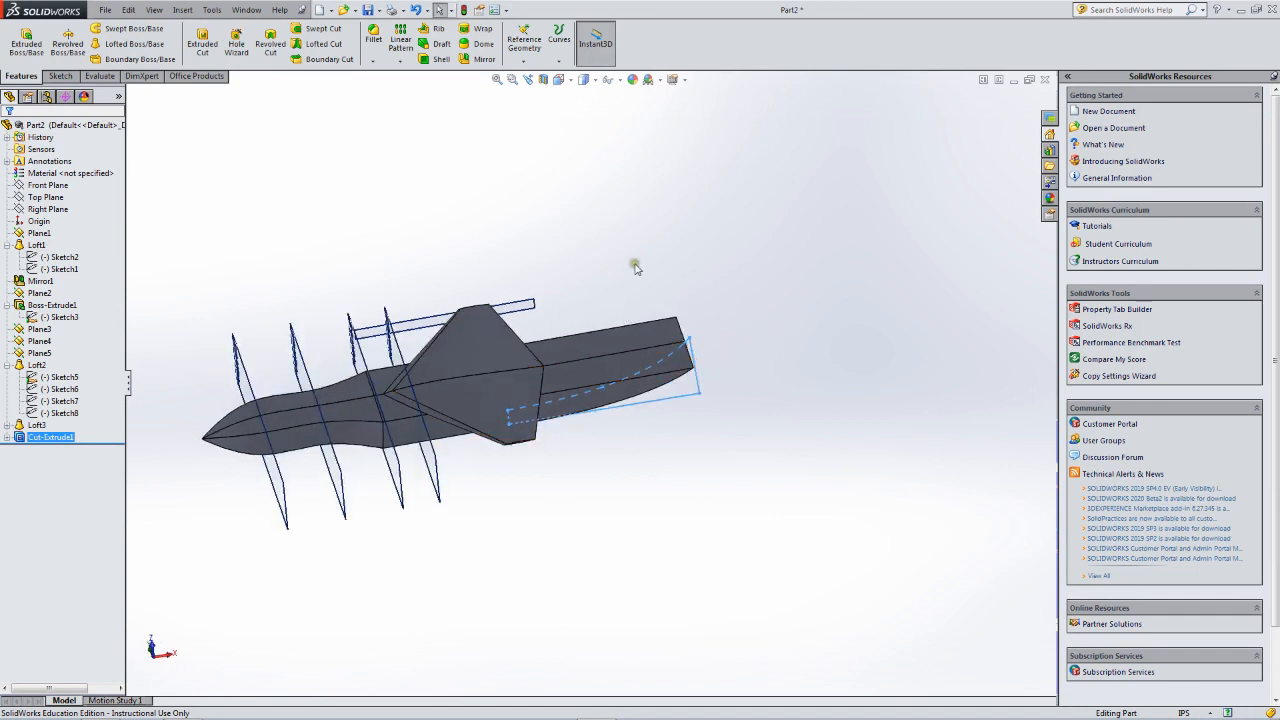
middle_drag(491, 377, 461, 505)
scroll(457, 455, down, 1)
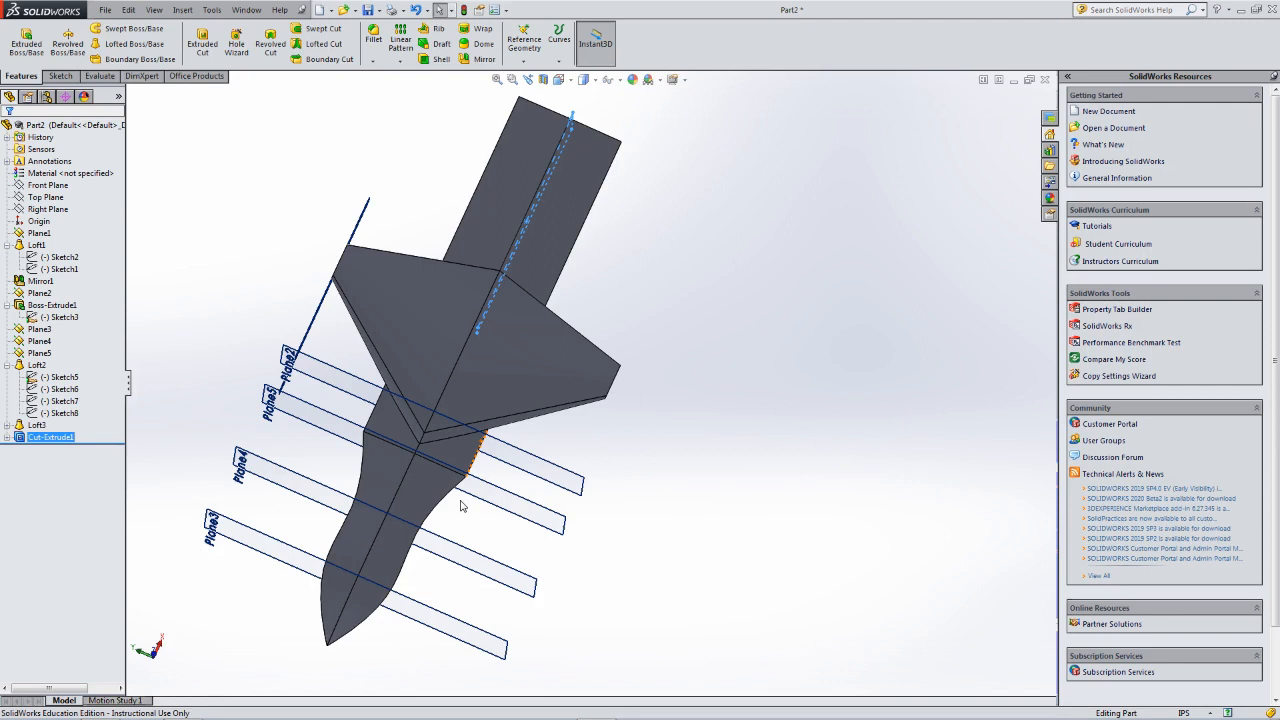
middle_drag(514, 449, 545, 417)
scroll(462, 440, down, 3)
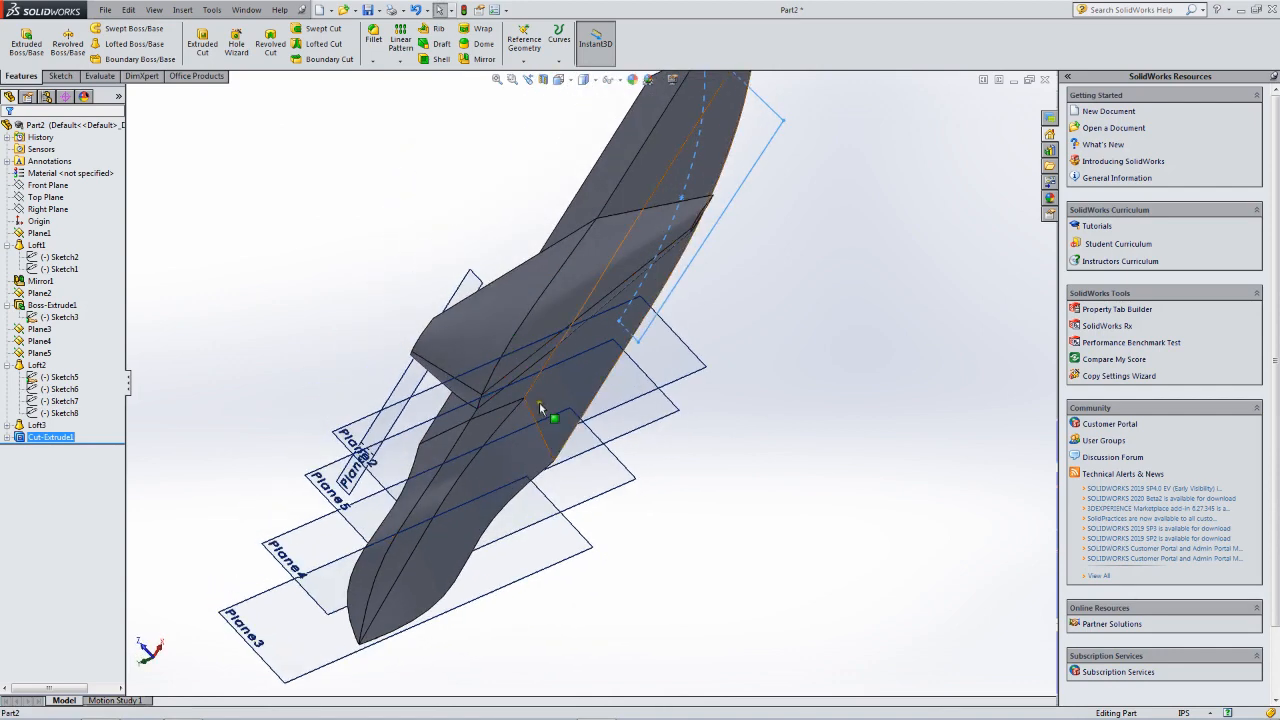
middle_drag(563, 471, 555, 420)
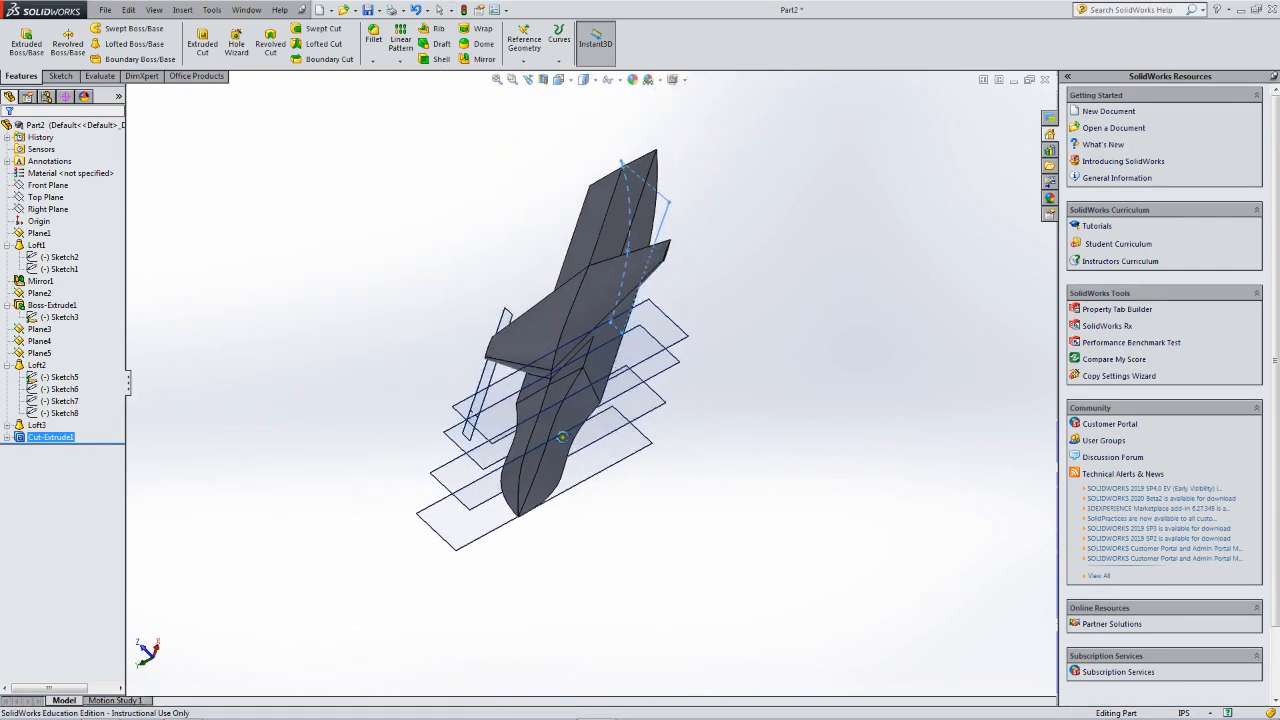
middle_drag(583, 432, 612, 465)
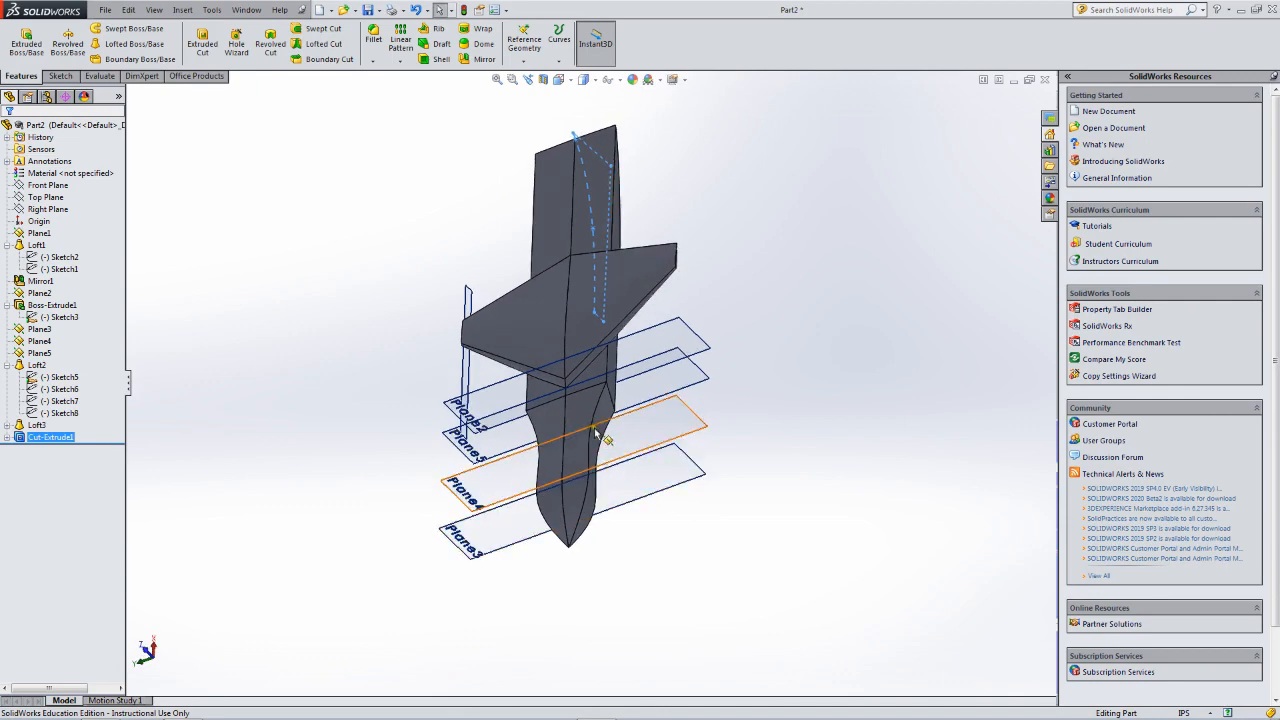
scroll(592, 447, down, 3)
middle_drag(590, 447, 548, 453)
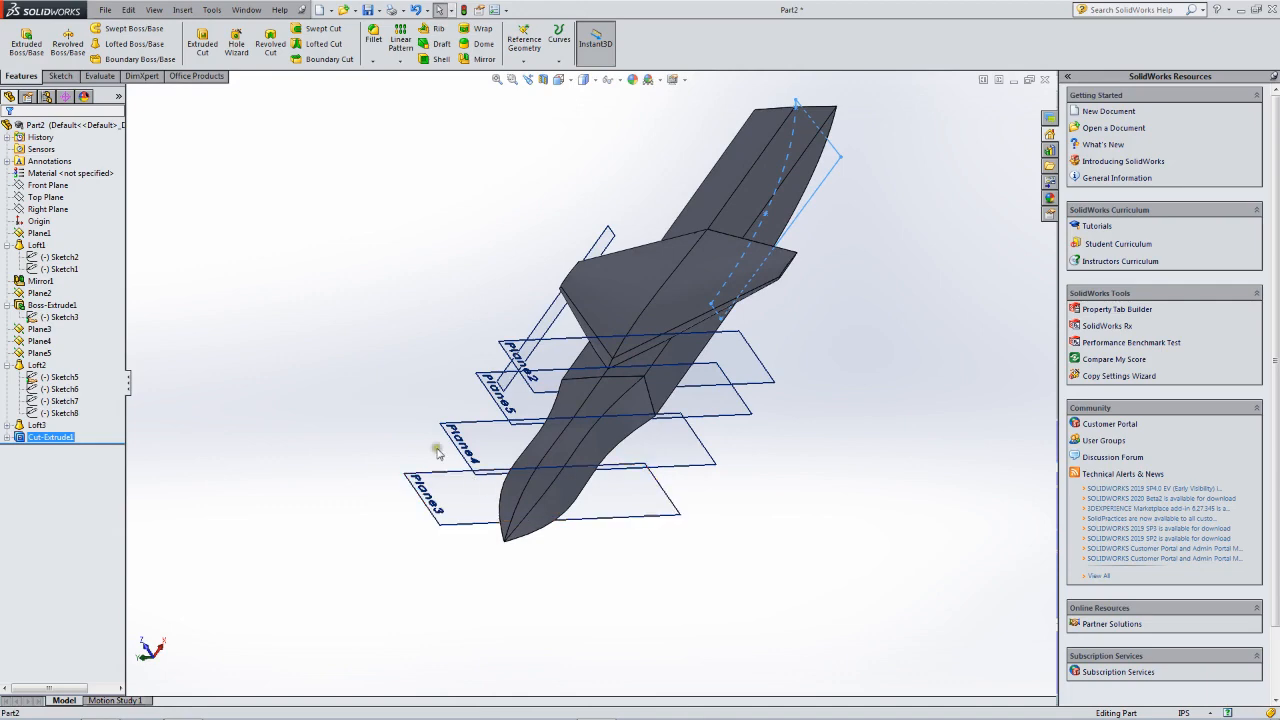
Start a Front Plane sketch with a line about 76 in long along the wing's leading edge, from the centreline to the fuselage side.
click(47, 185)
middle_drag(545, 415, 443, 409)
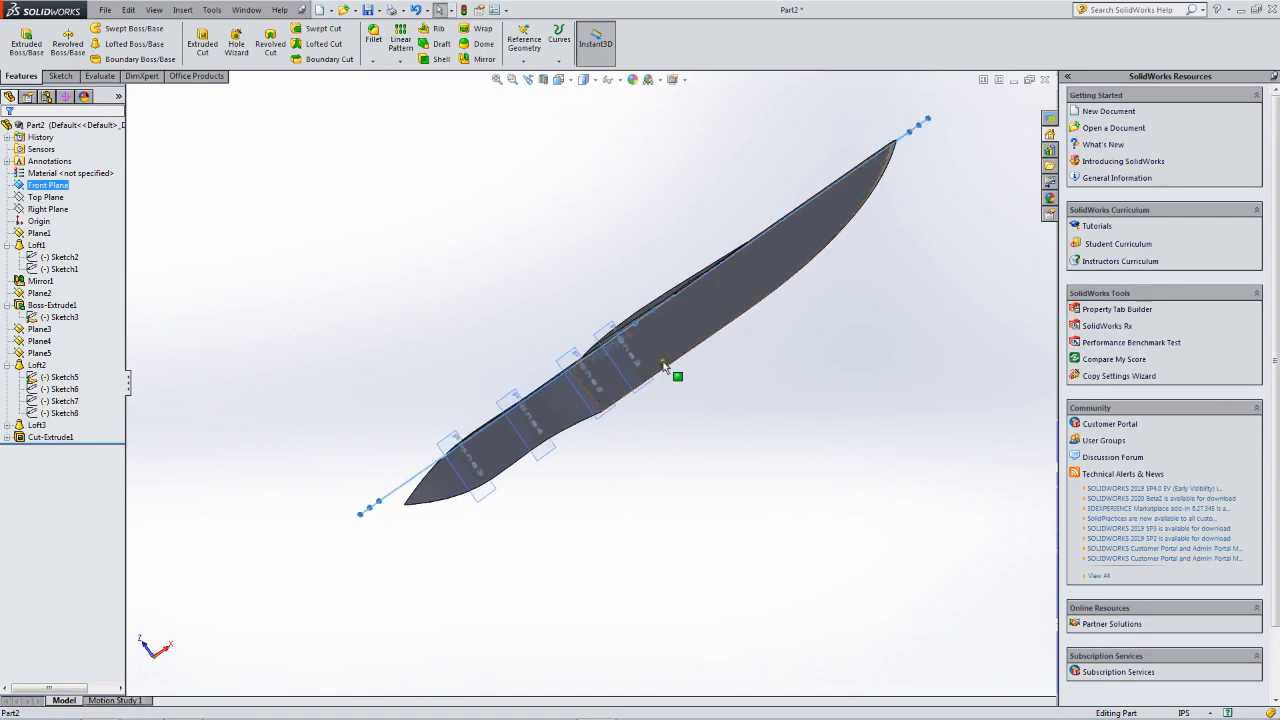
scroll(674, 371, down, 6)
middle_drag(567, 382, 634, 516)
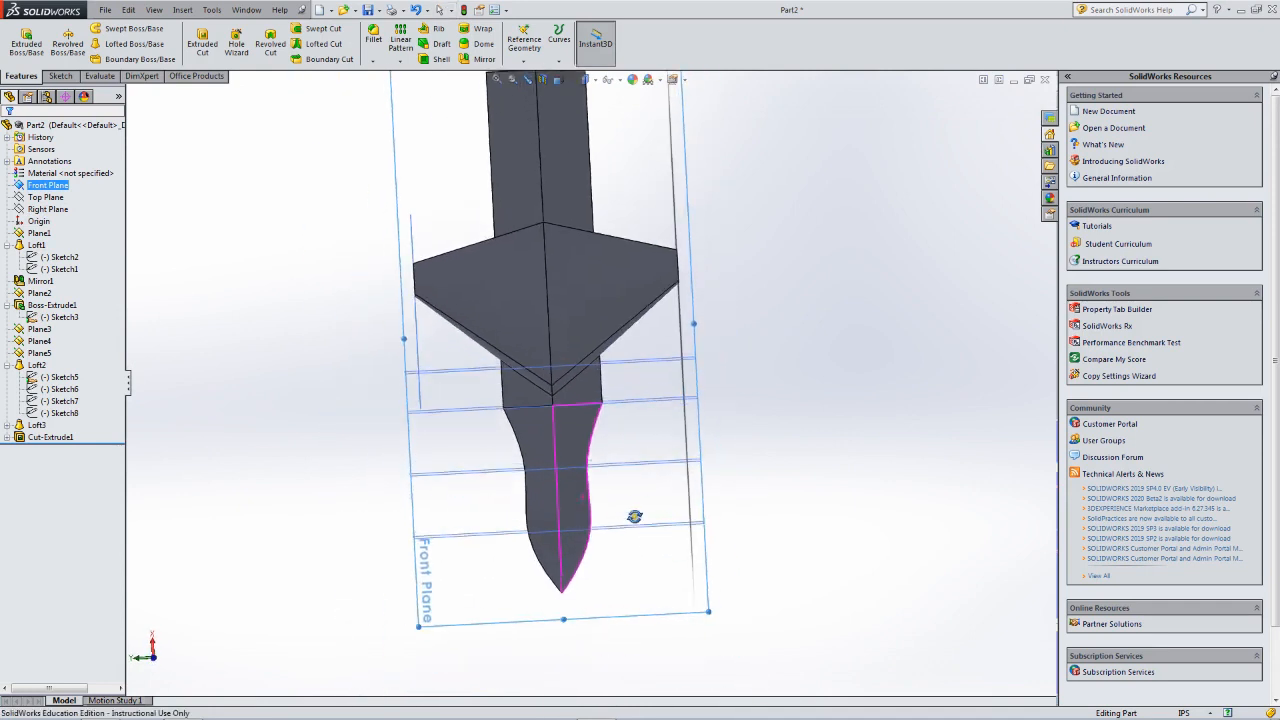
click(566, 80)
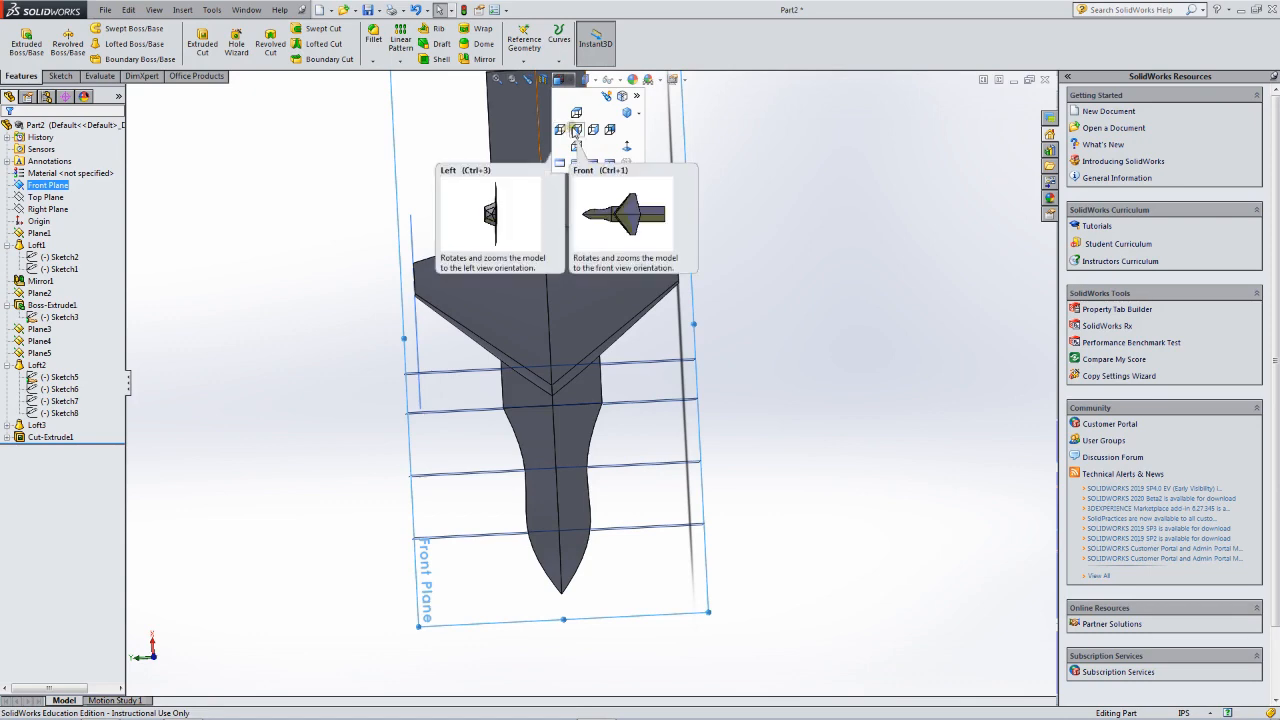
click(577, 131)
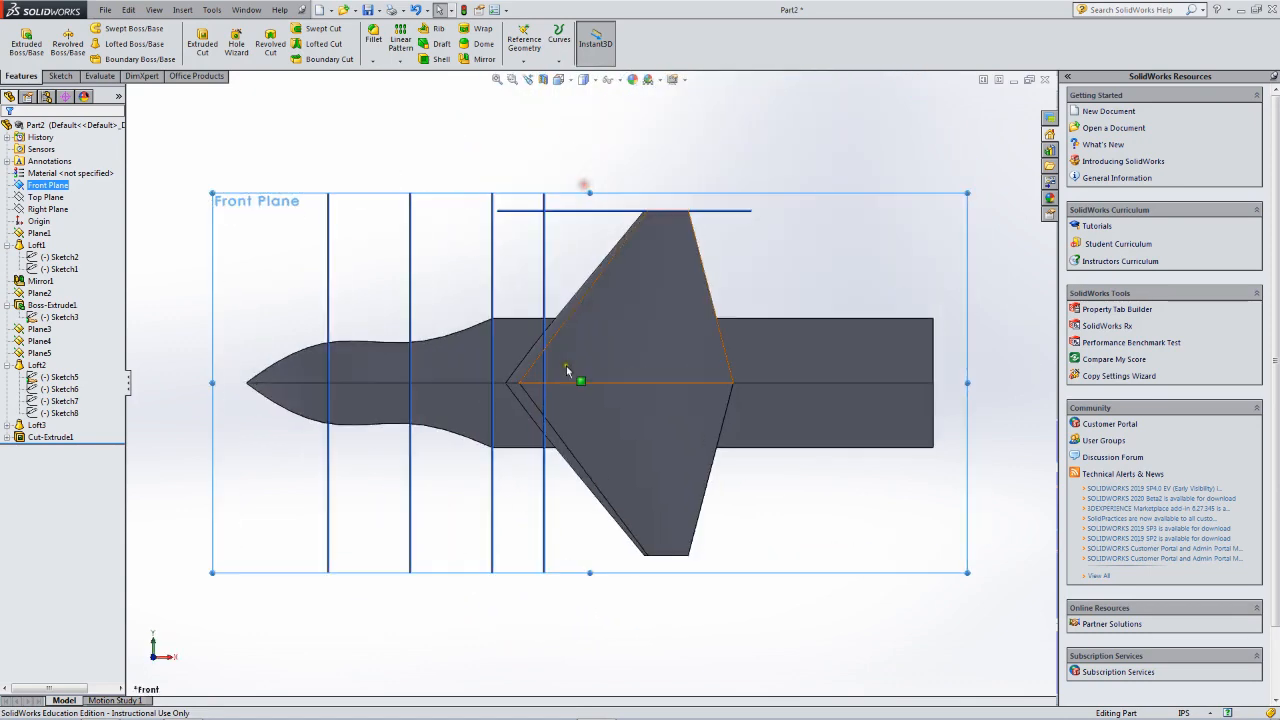
scroll(552, 345, down, 4)
scroll(555, 350, up, 4)
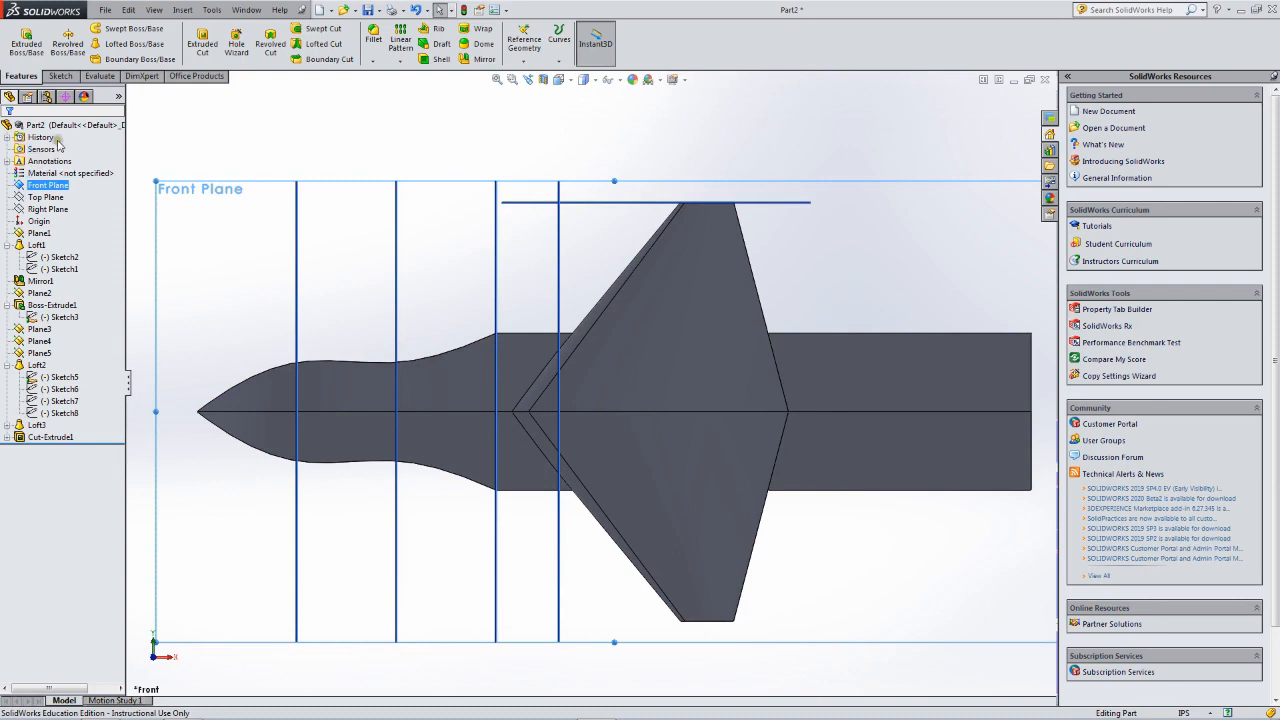
click(62, 76)
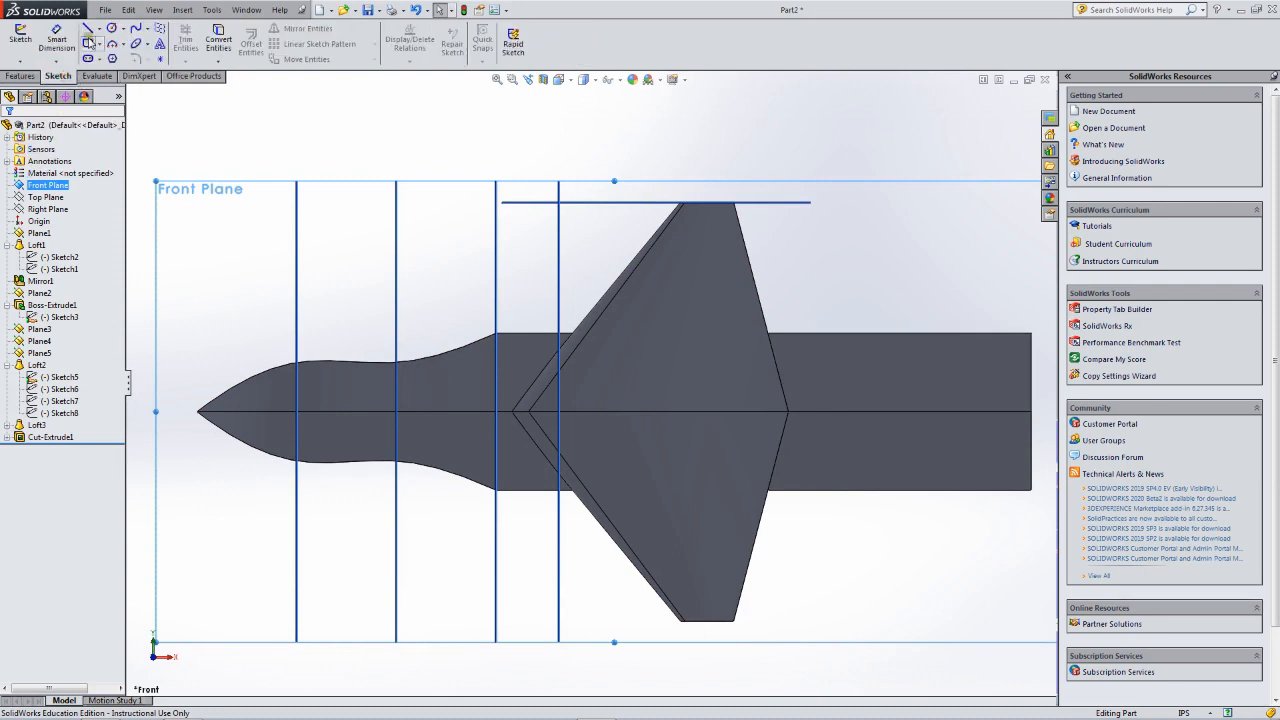
click(88, 30)
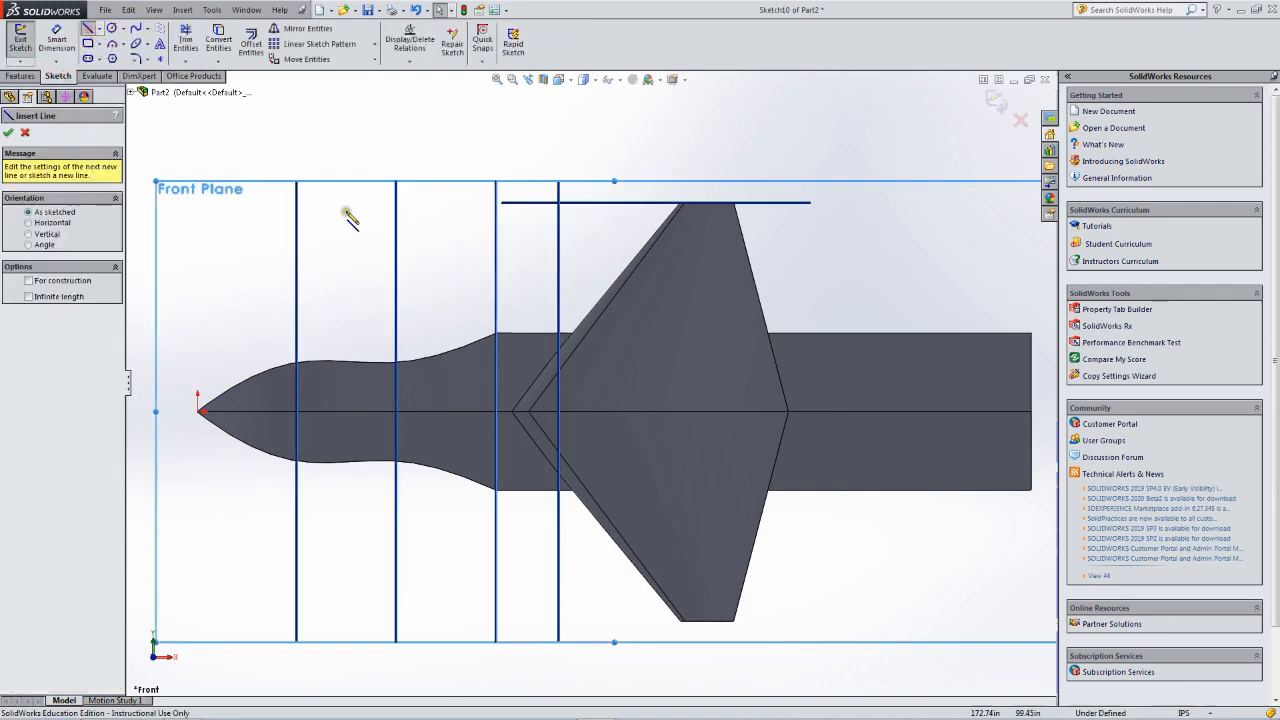
click(512, 411)
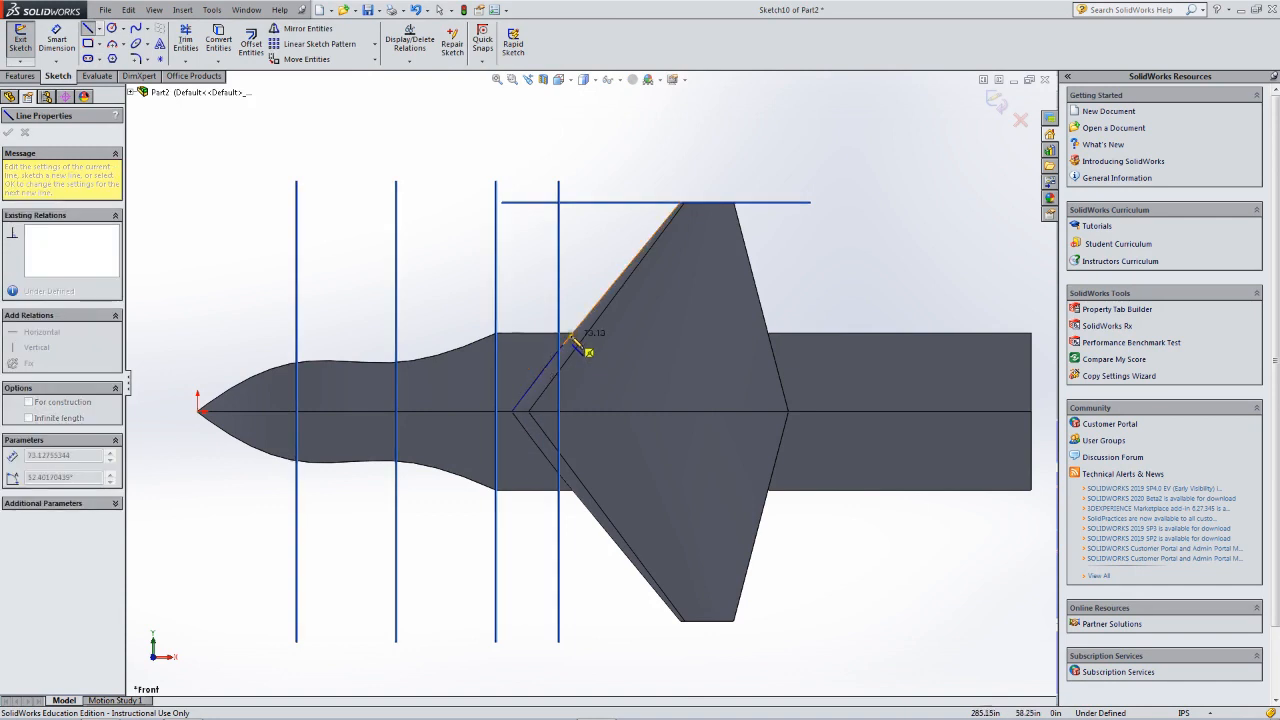
click(572, 340)
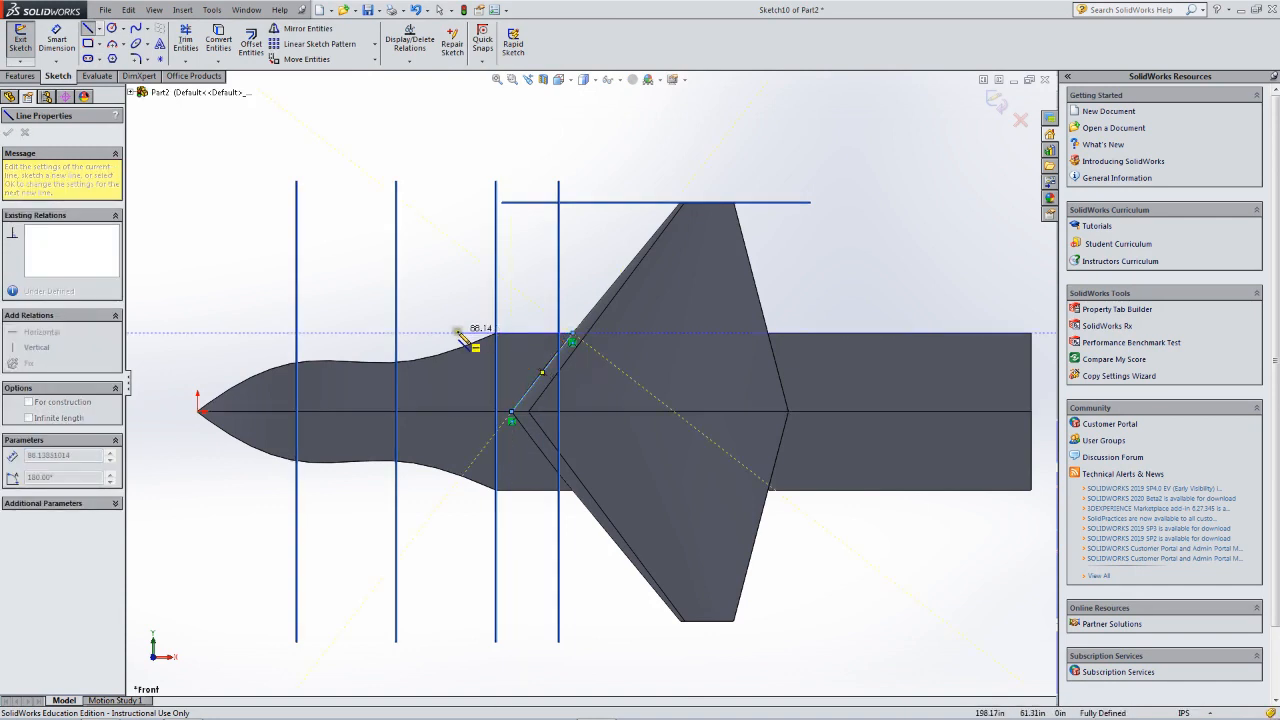
Close the profile with a forward horizontal line, a slanted line about 80 in long to the centreline, and a line back along the centreline.
click(454, 333)
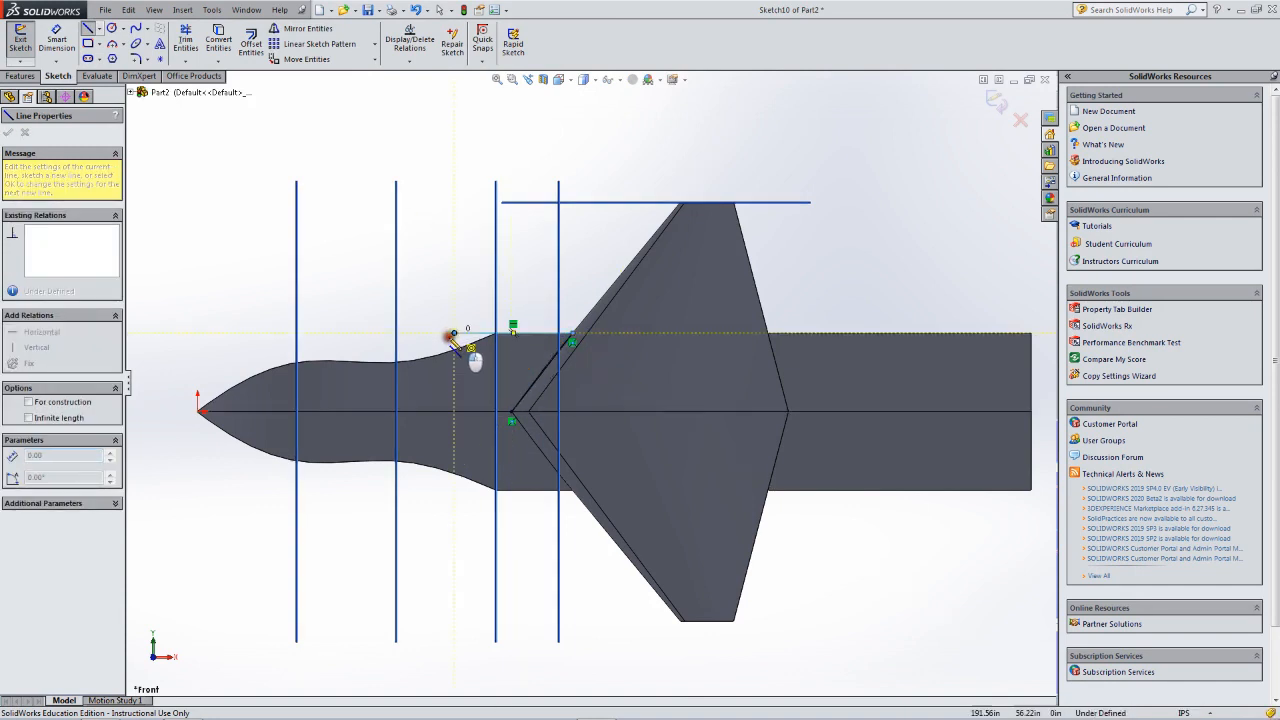
click(388, 411)
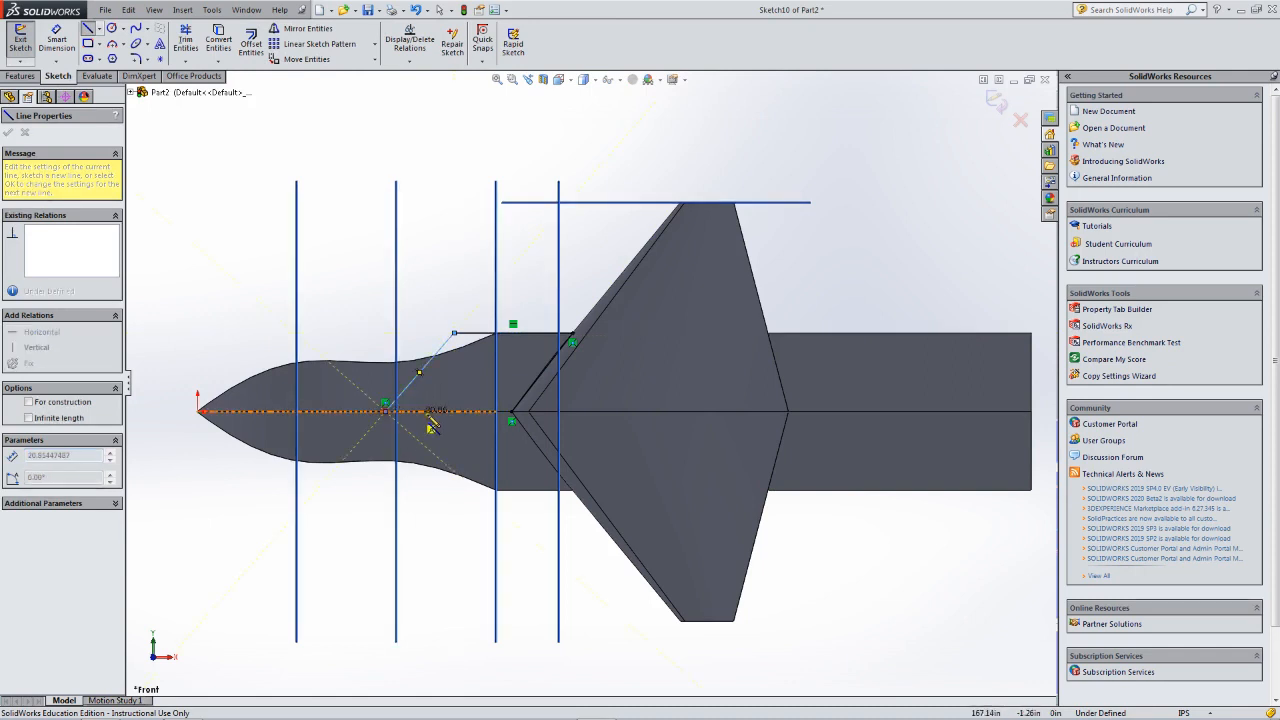
click(511, 412)
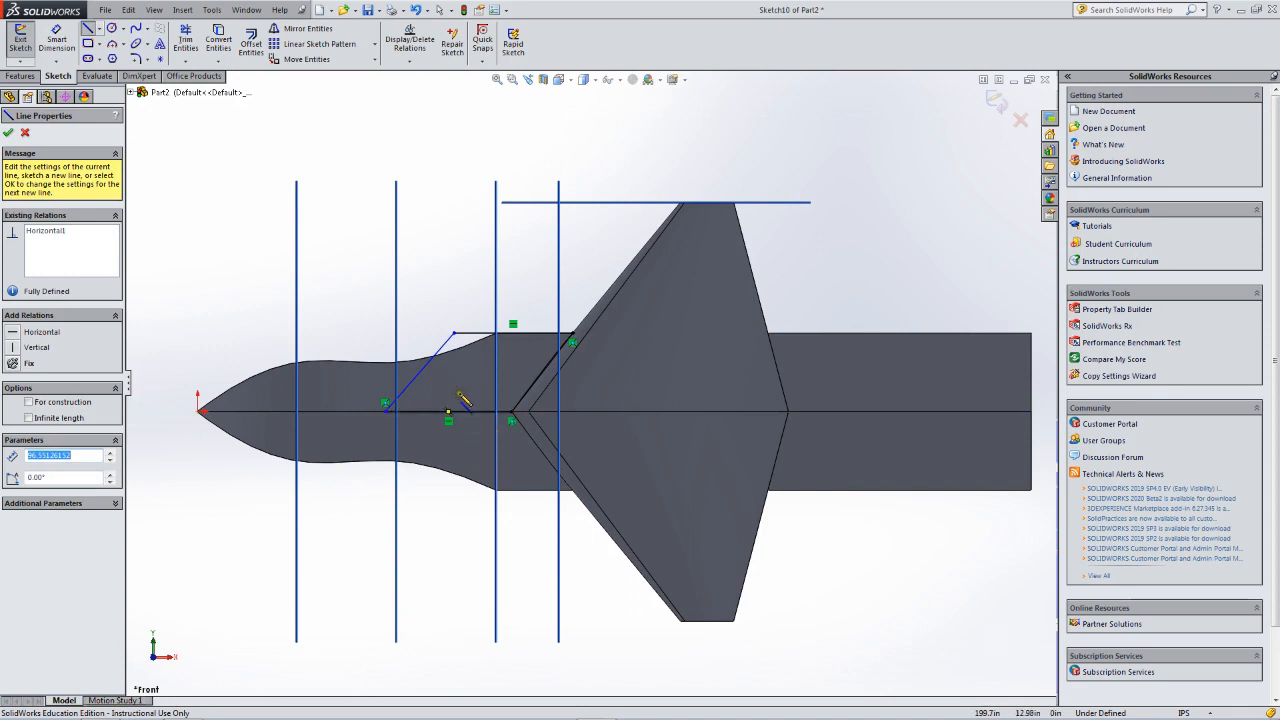
key(Escape)
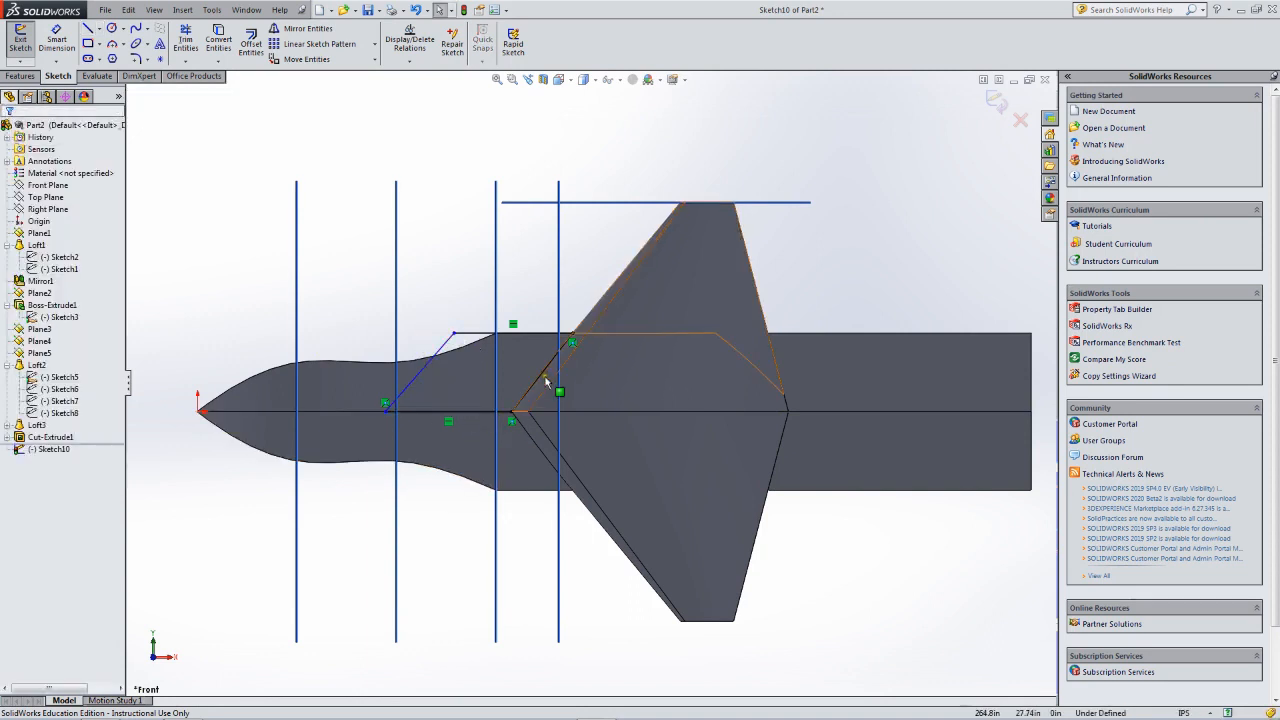
Try to match the front slanted line to the wing-edge line by setting its angle to 270-52.2 degrees.
click(545, 380)
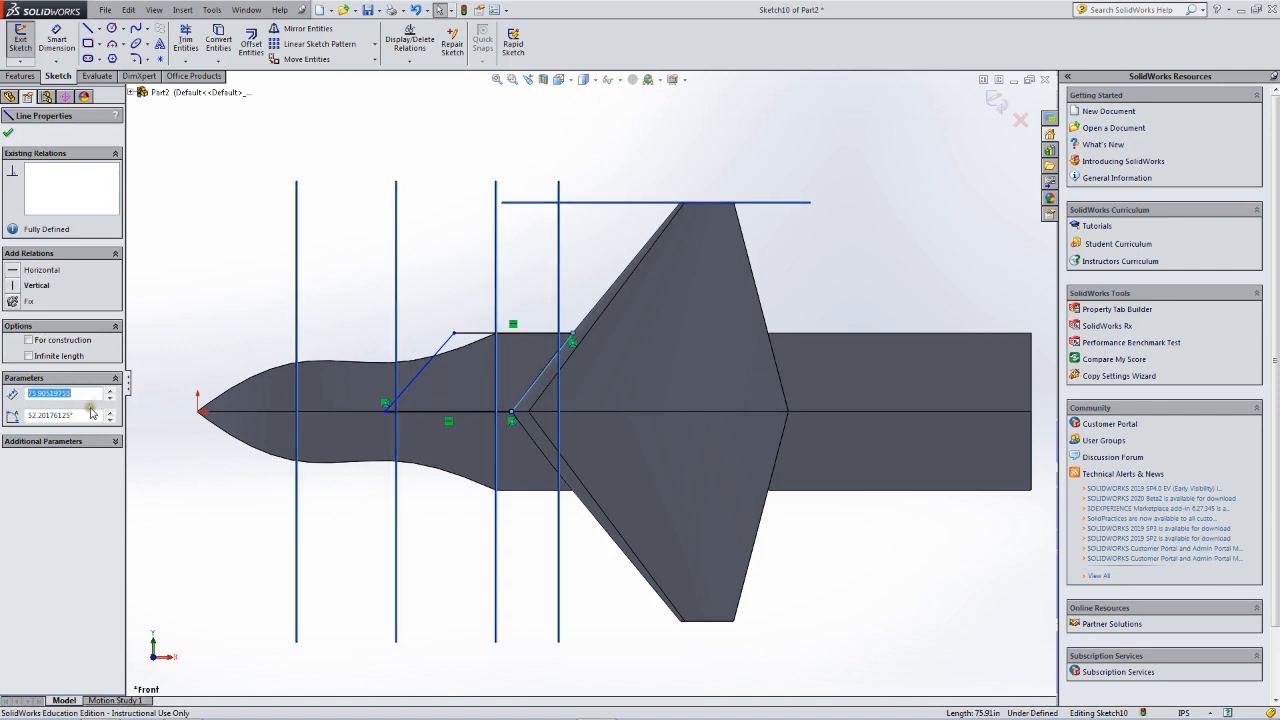
drag(84, 417, 38, 418)
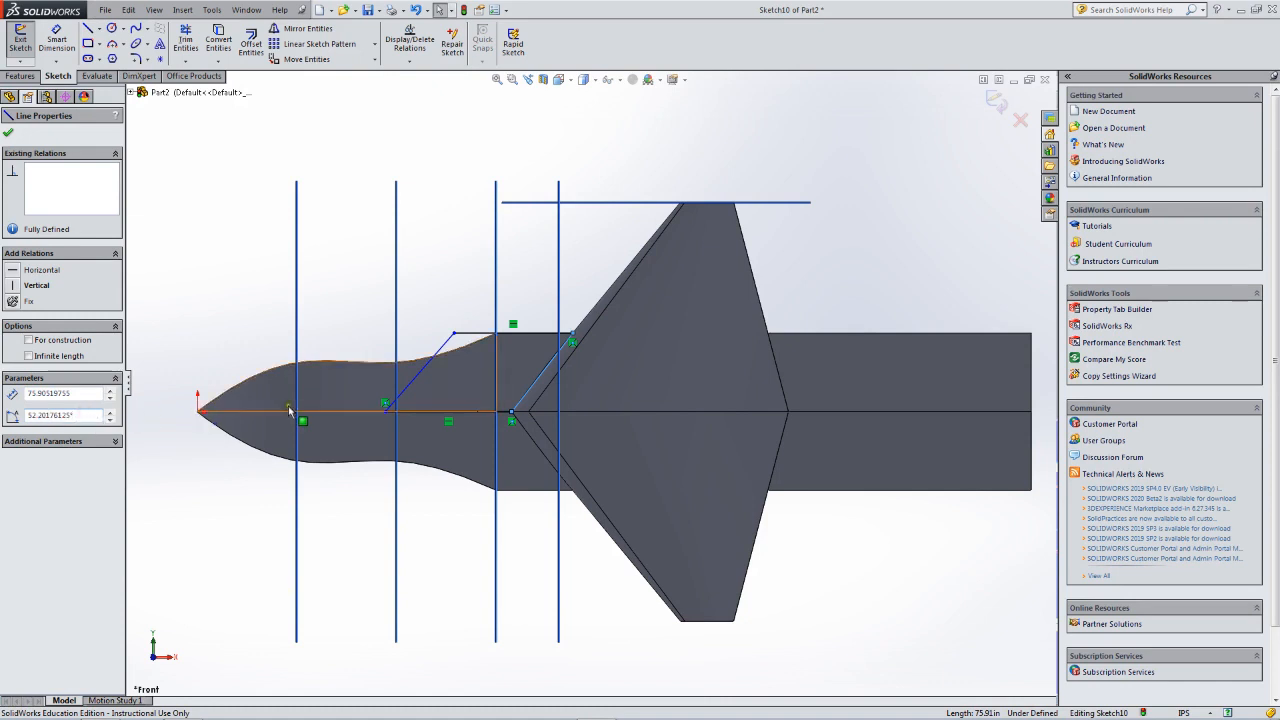
click(431, 370)
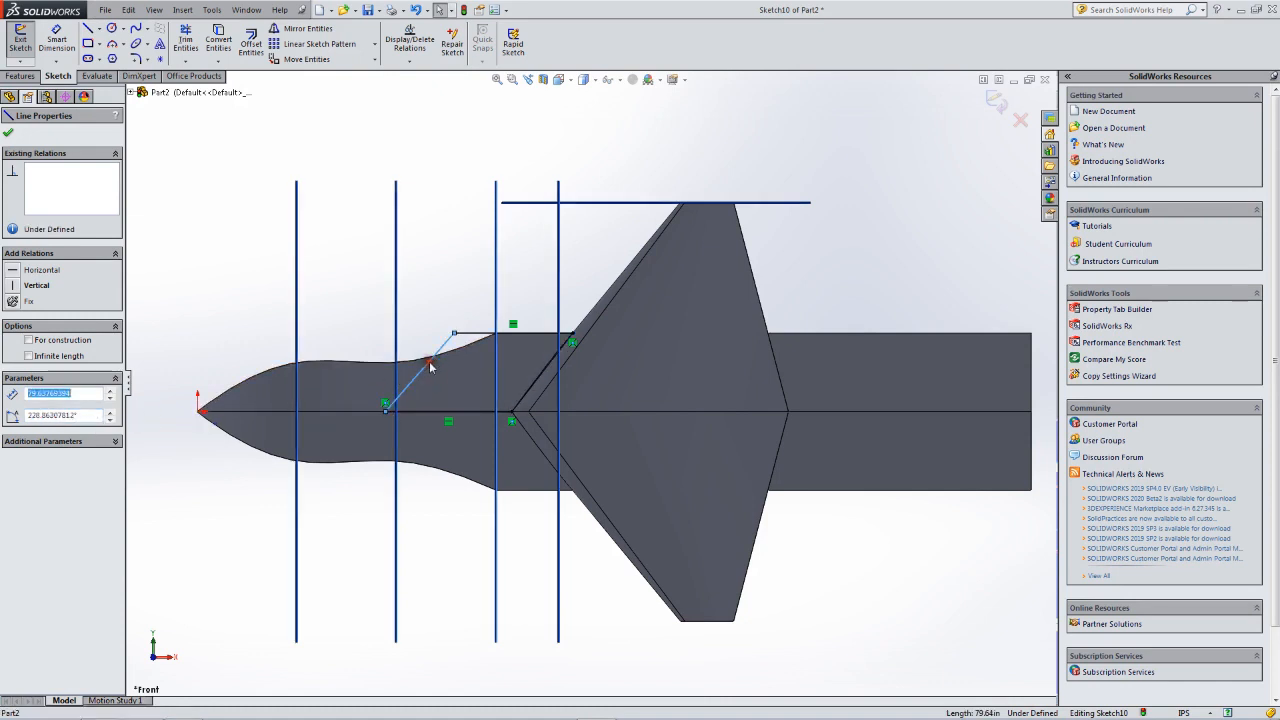
drag(87, 414, 32, 425)
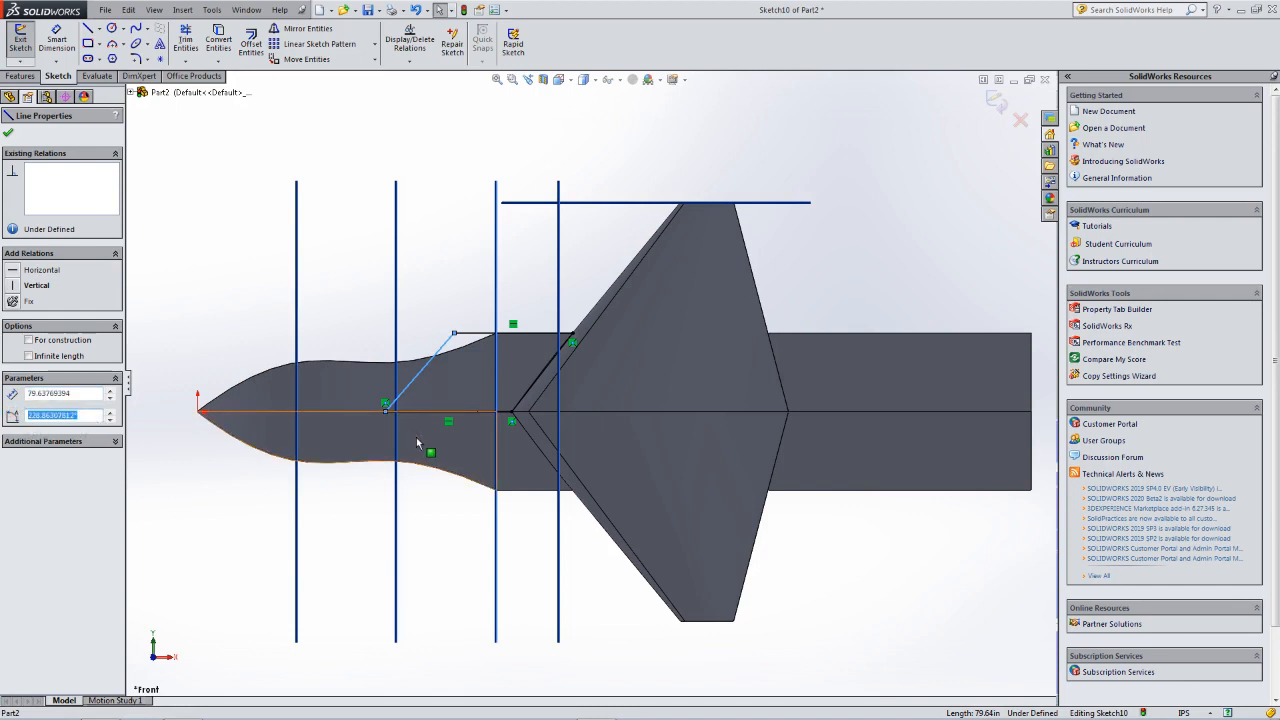
text(270-52.2)
key(Return)
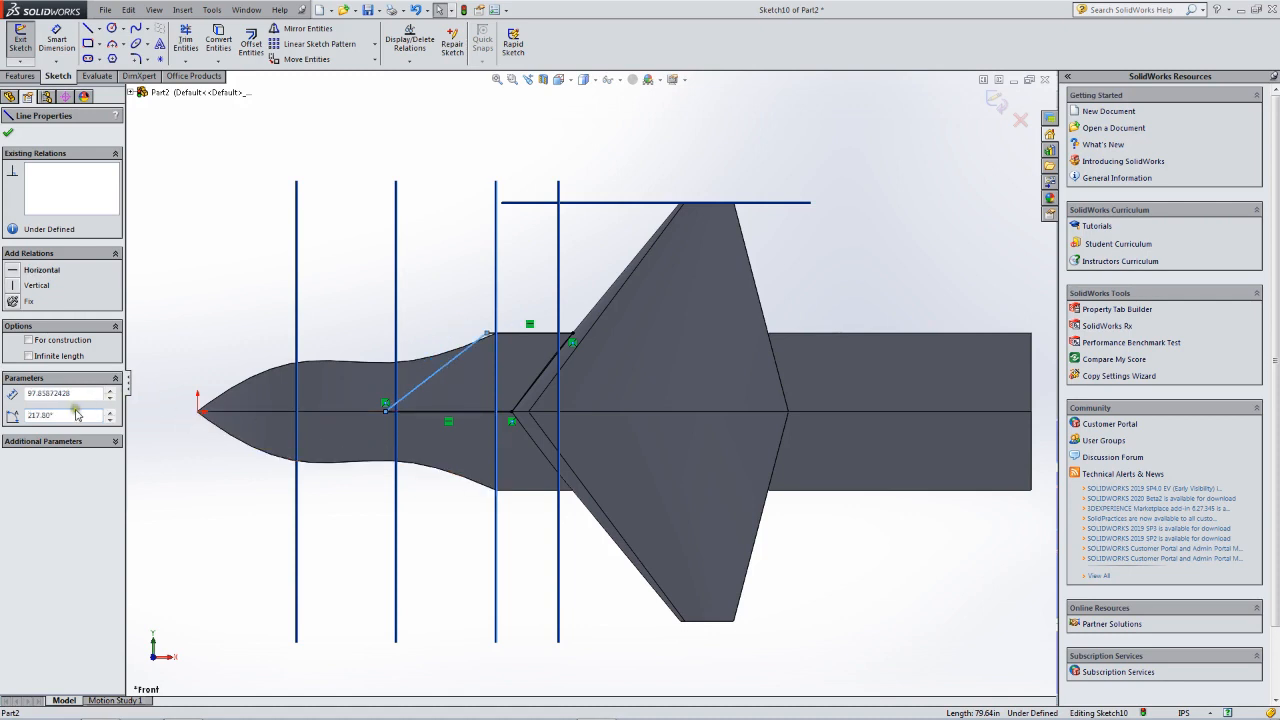
Set the front slanted line's angle to 232.20°.
drag(64, 414, 43, 414)
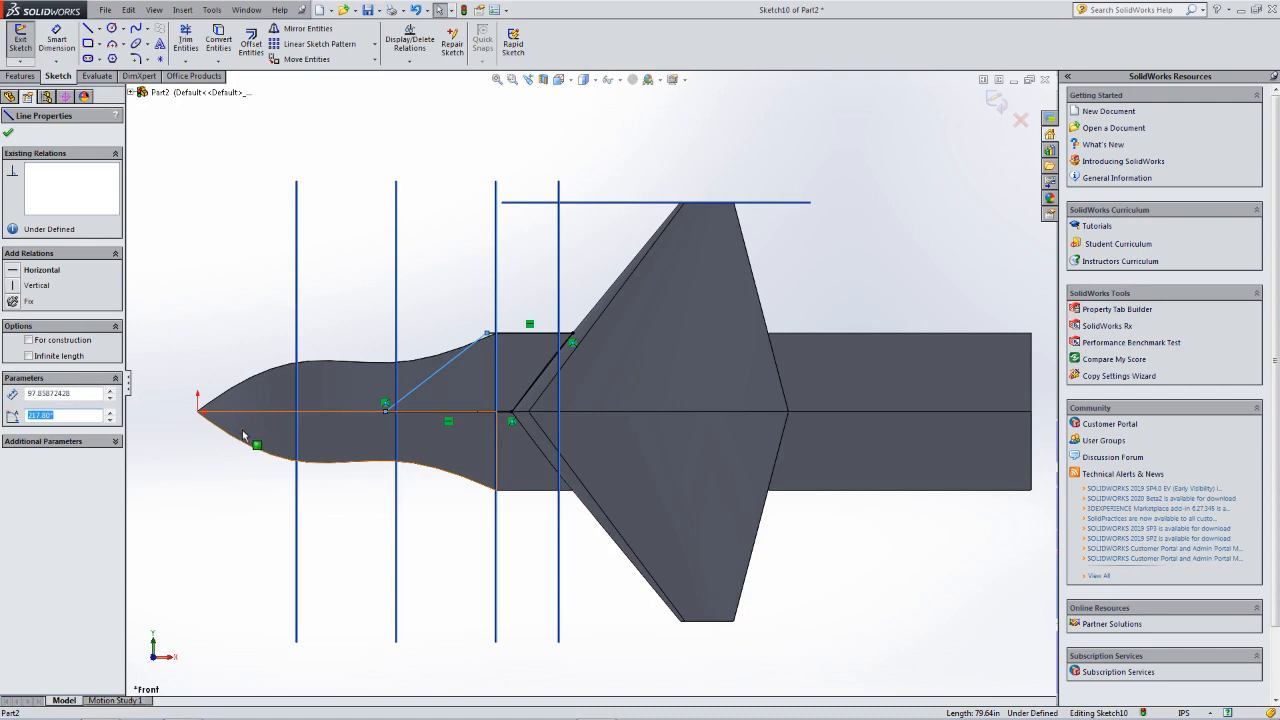
key(ctrl+z)
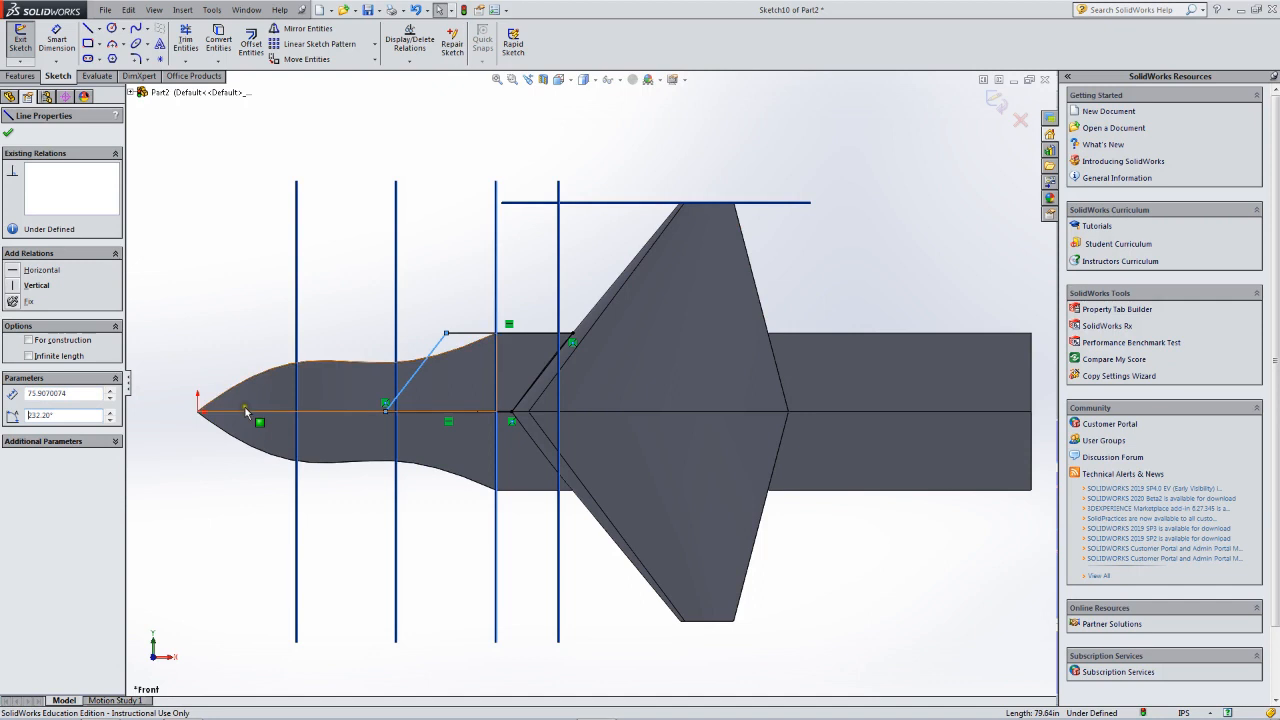
click(7, 135)
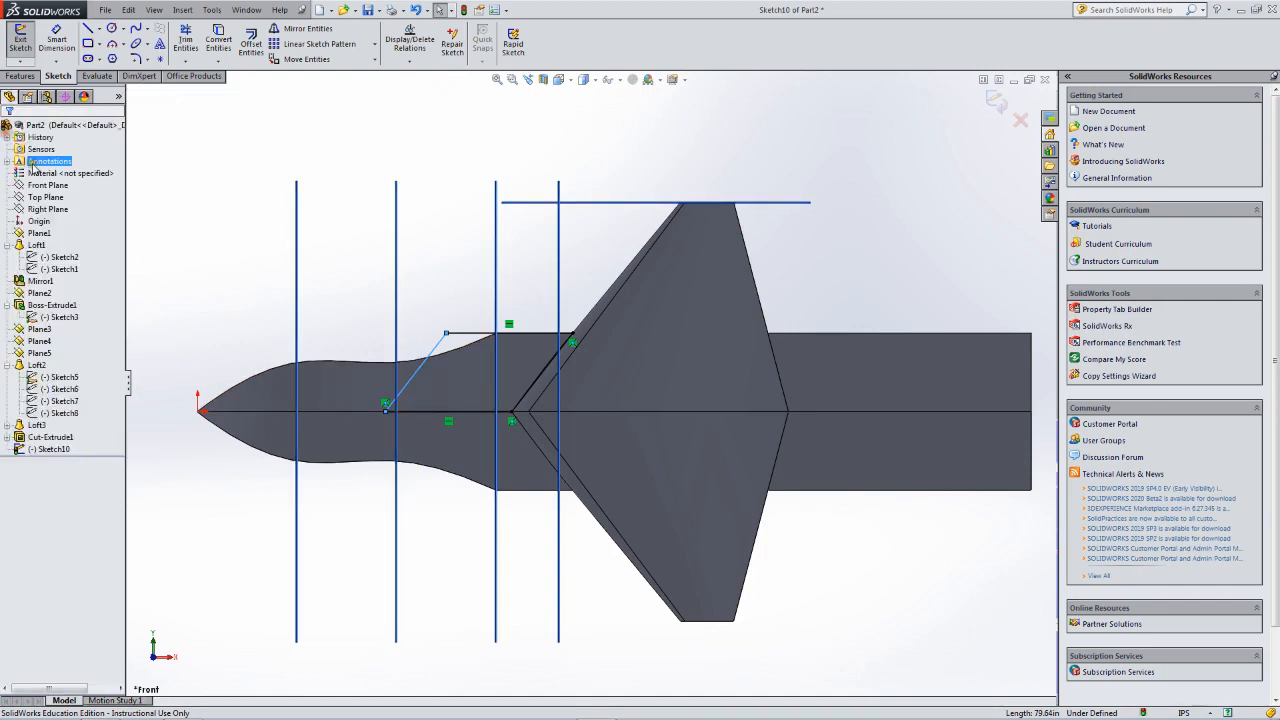
Delete the relations holding the profile's corners to the model and move the front slanted line rearward, making the centreline side about 80 in long.
scroll(383, 403, up, 1)
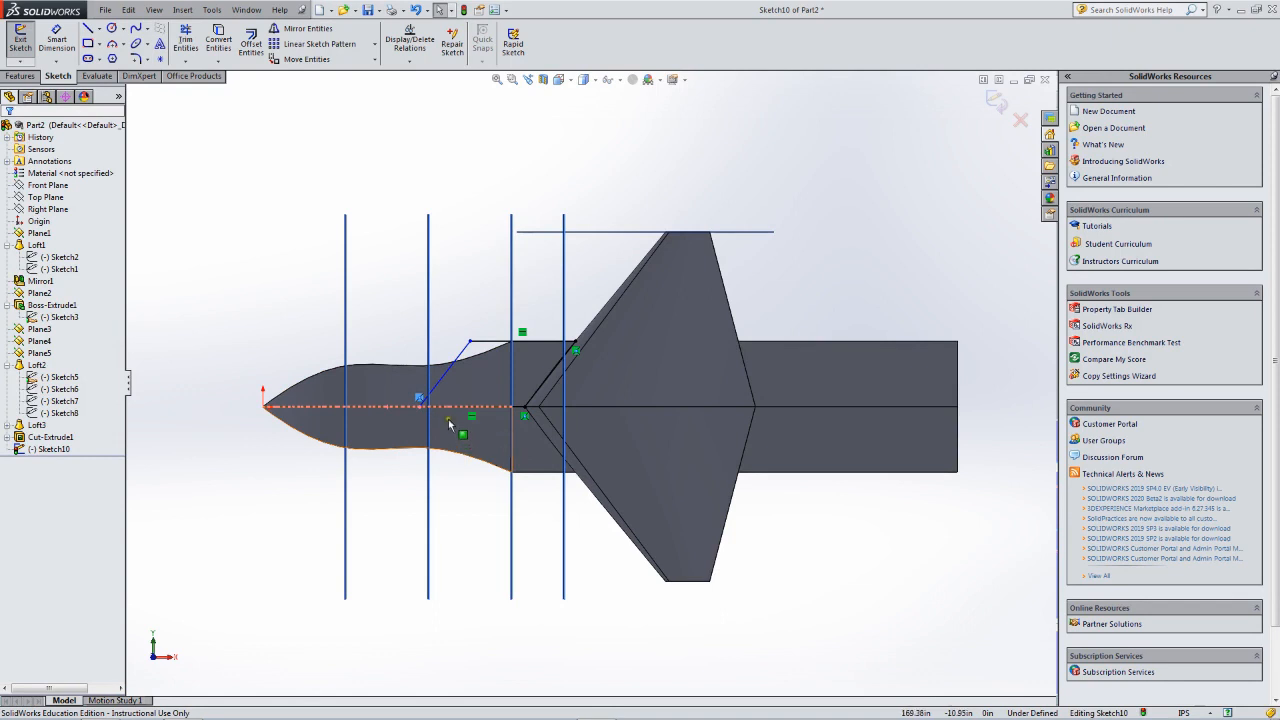
click(524, 408)
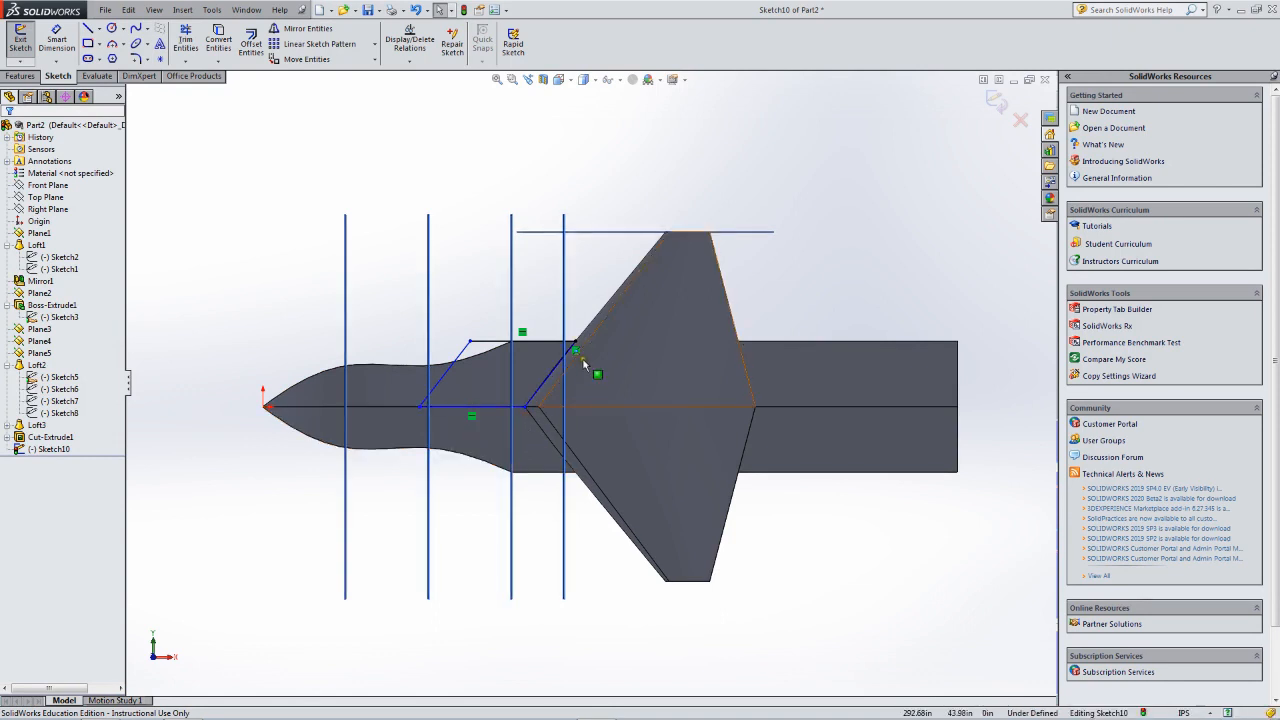
middle_drag(391, 371, 578, 408)
scroll(578, 408, down, 8)
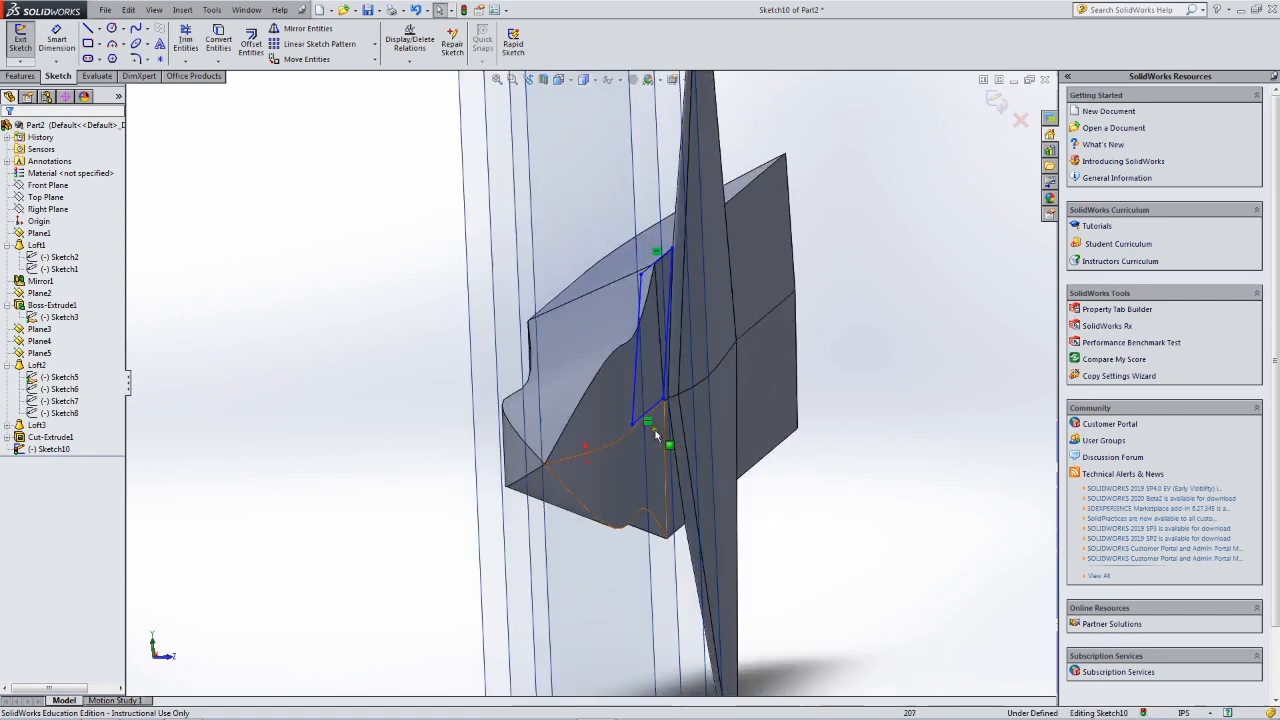
mouse_move(664, 423)
middle_down()
mouse_move(675, 411)
mouse_move(560, 331)
mouse_move(522, 327)
mouse_move(529, 357)
middle_up()
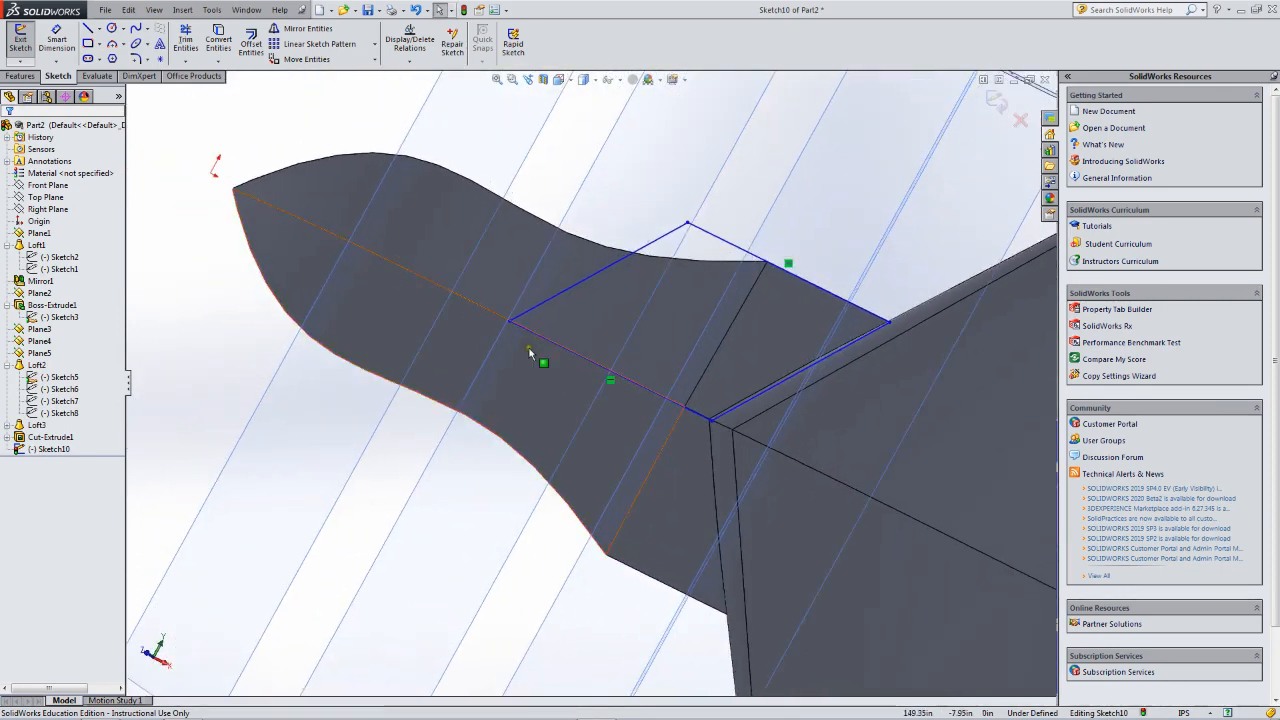
scroll(620, 338, down, 3)
scroll(625, 336, up, 3)
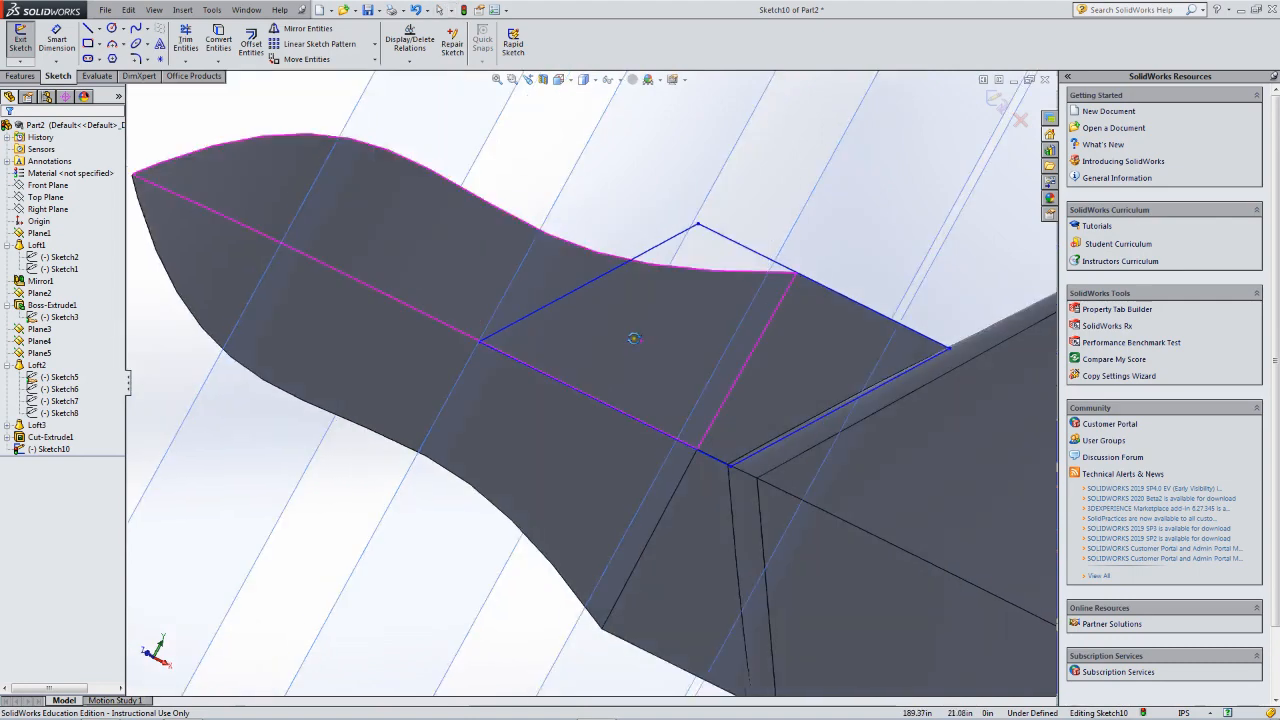
scroll(605, 285, down, 2)
mouse_move(601, 278)
mouse_down()
mouse_move(650, 313)
mouse_move(637, 300)
mouse_up()
Mirror the profile's two slanted lines and outer horizontal line about the centreline segment, keeping the originals.
middle_drag(645, 323, 580, 491)
mouse_move(549, 188)
mouse_down()
mouse_move(700, 371)
mouse_move(838, 636)
mouse_up()
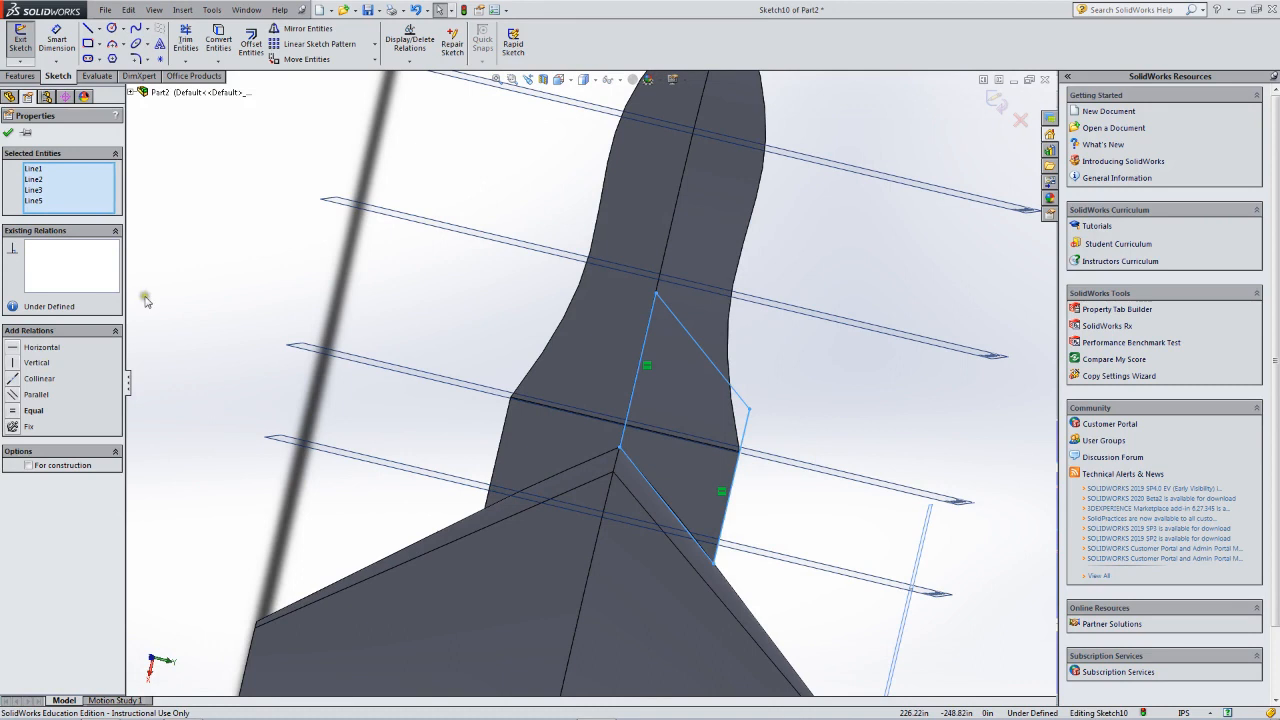
click(296, 28)
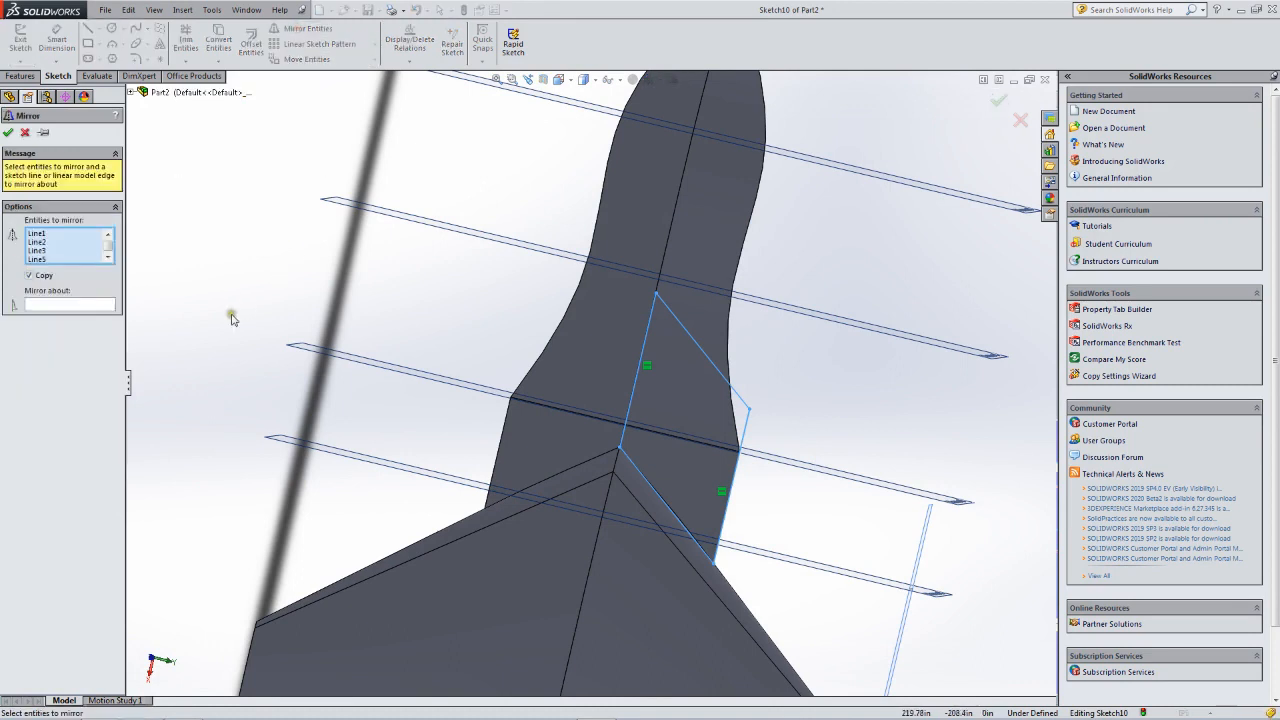
click(633, 390)
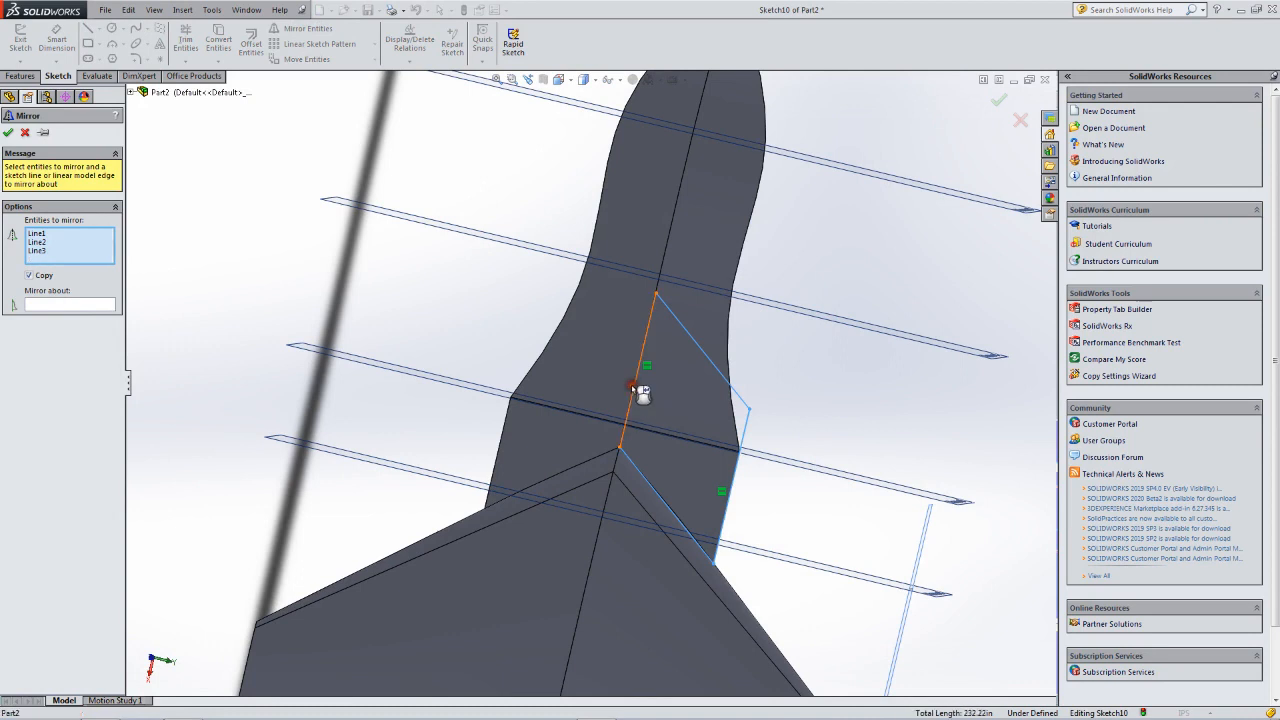
click(69, 305)
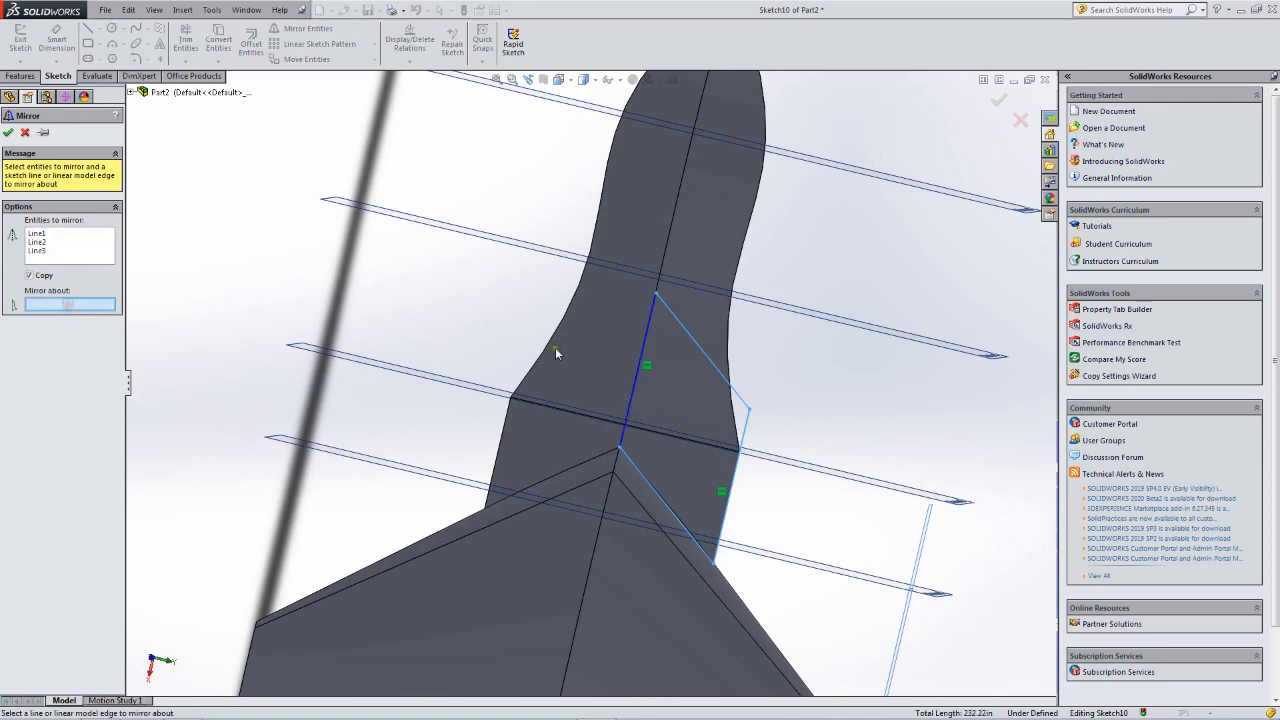
click(637, 381)
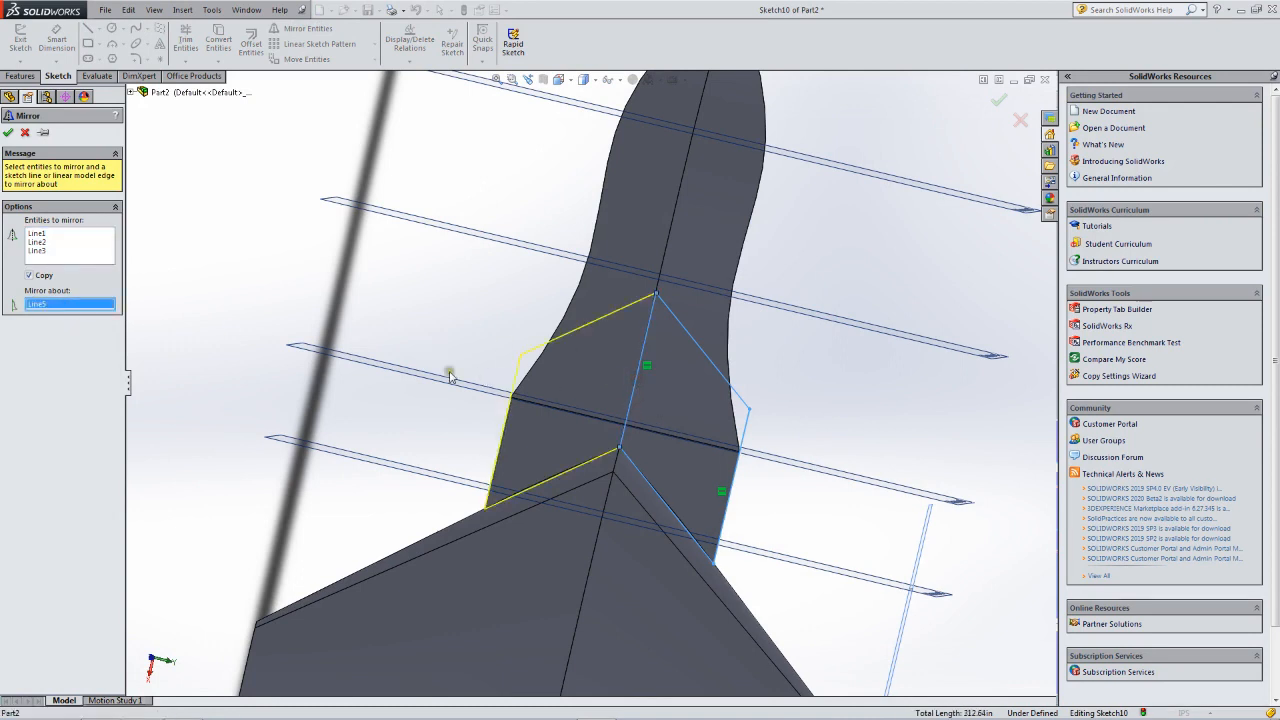
click(9, 134)
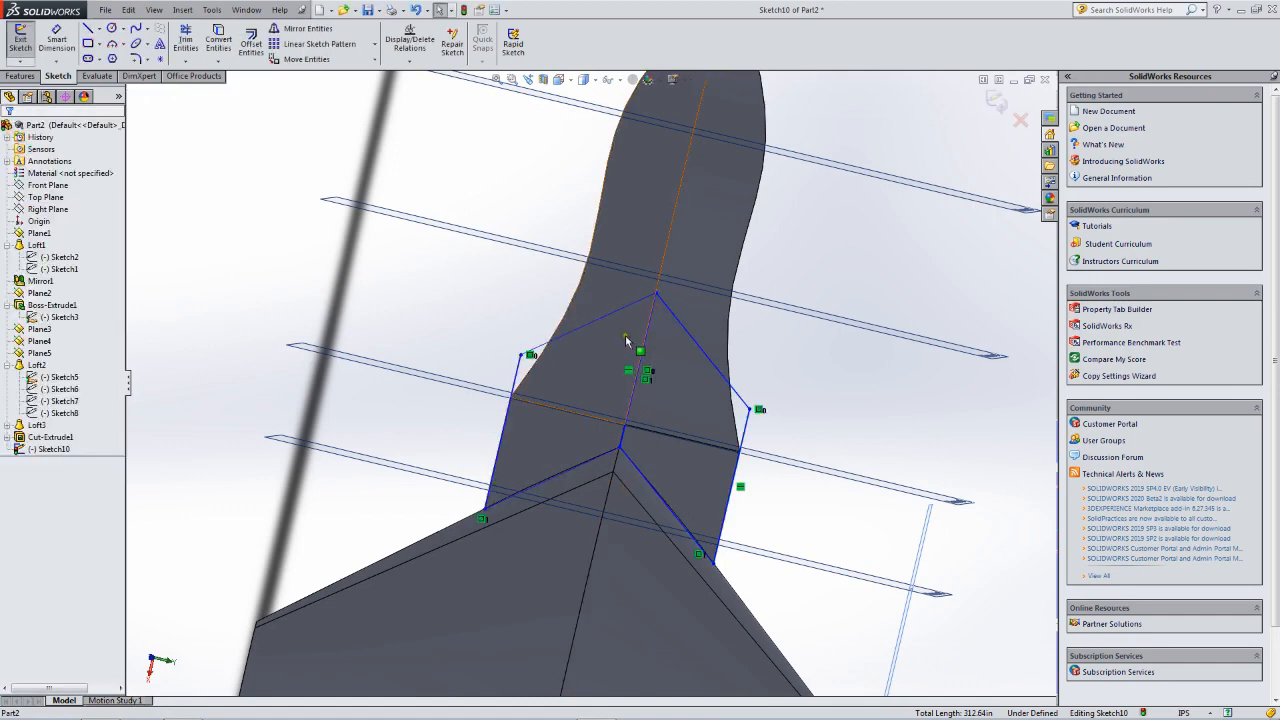
Delete the centreline segment between the two mirrored halves and exit the sketch.
click(634, 394)
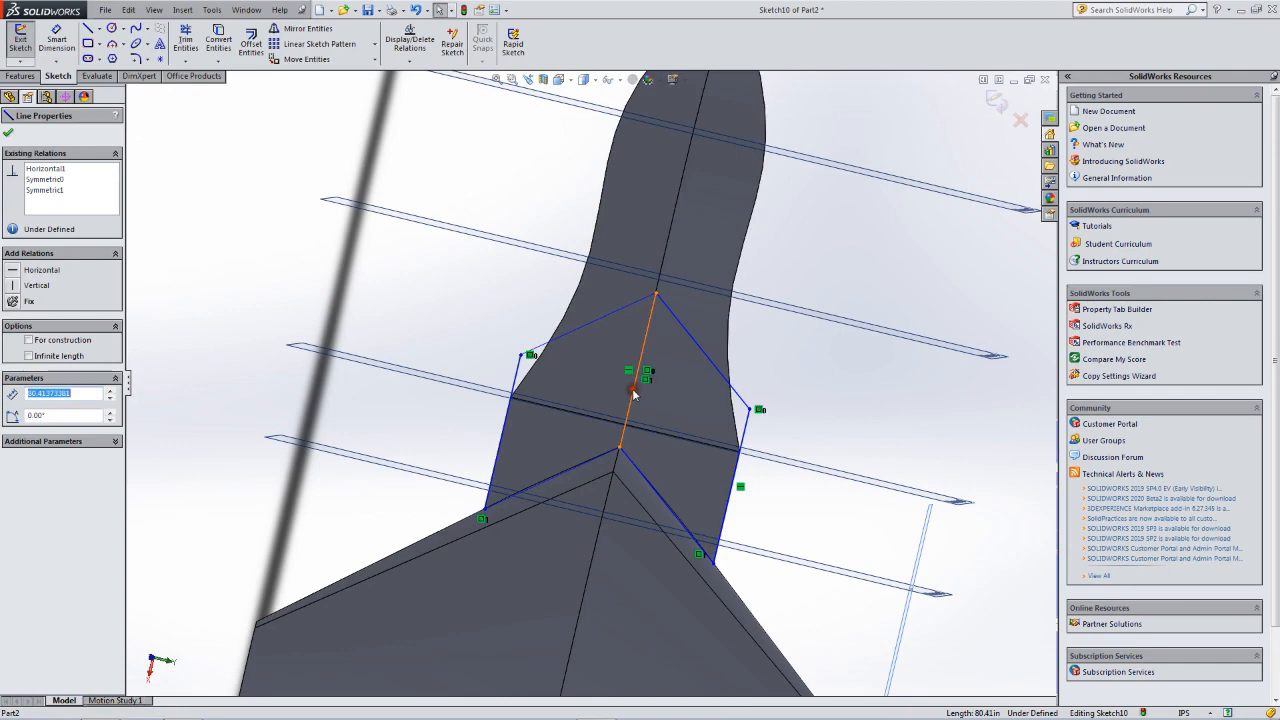
key(Delete)
click(365, 336)
middle_drag(276, 247, 423, 176)
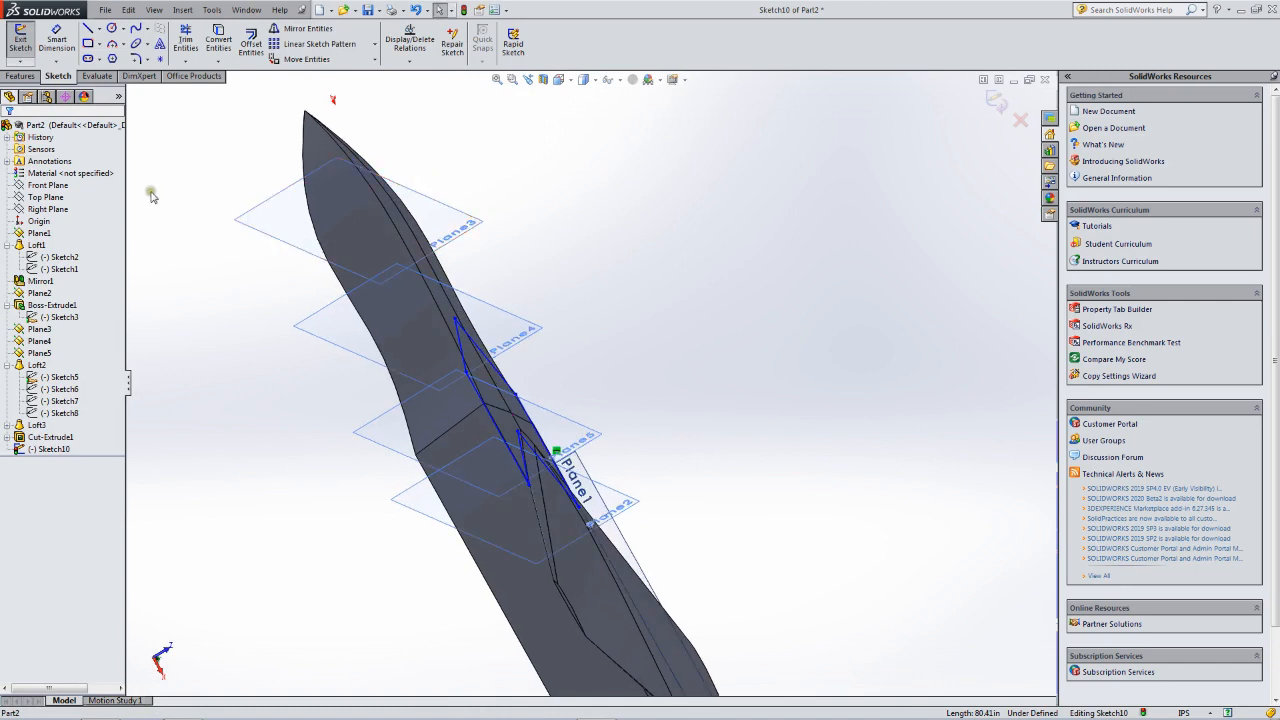
click(20, 40)
mouse_move(209, 206)
middle_down()
mouse_move(206, 266)
mouse_move(140, 243)
mouse_move(177, 180)
mouse_move(234, 134)
mouse_move(223, 177)
mouse_move(164, 207)
middle_up()
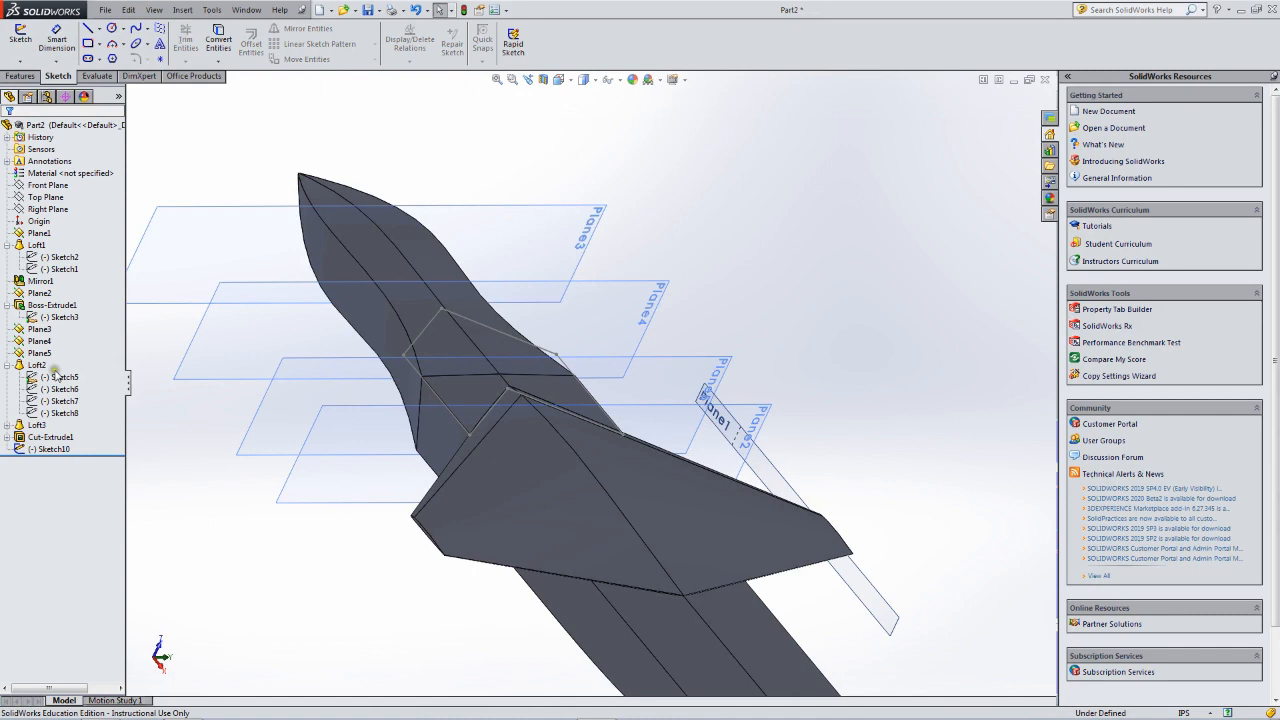
Extrude the mirrored profile ahead of the wings 40 in blind in the reversed direction, down into the fuselage, with the result merged.
scroll(166, 364, up, 1)
middle_drag(166, 363, 200, 348)
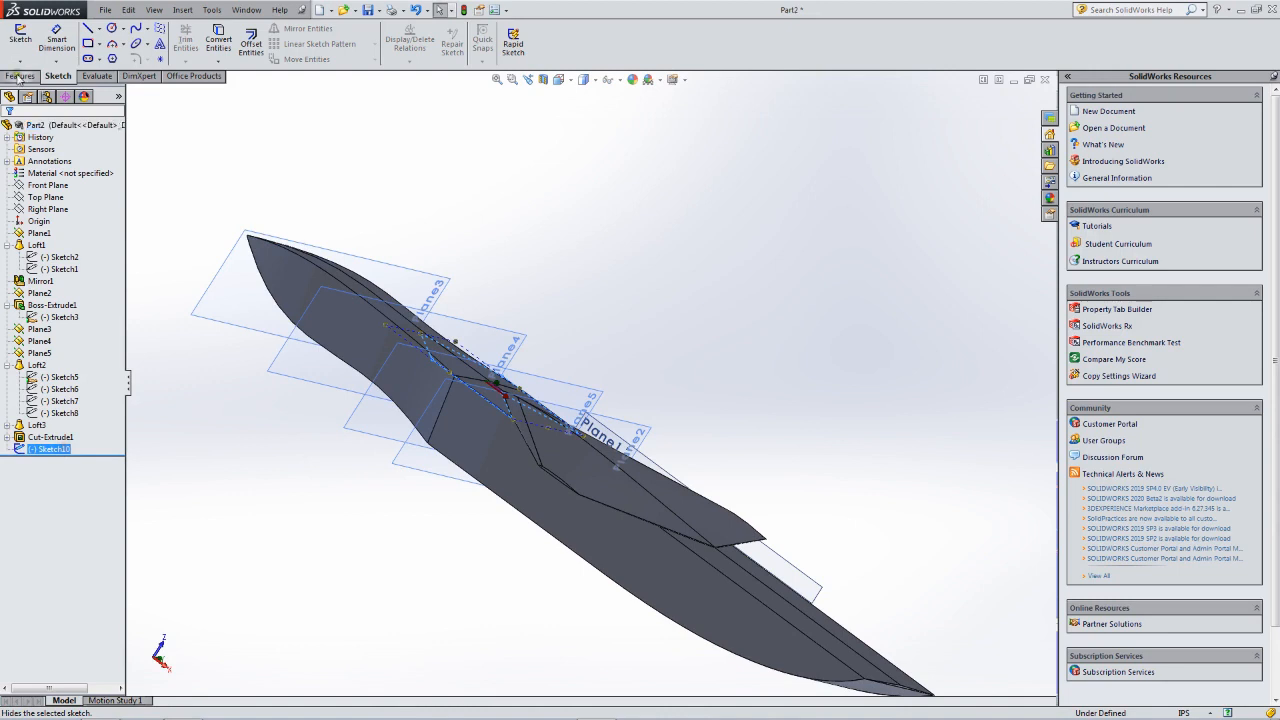
click(20, 76)
click(26, 40)
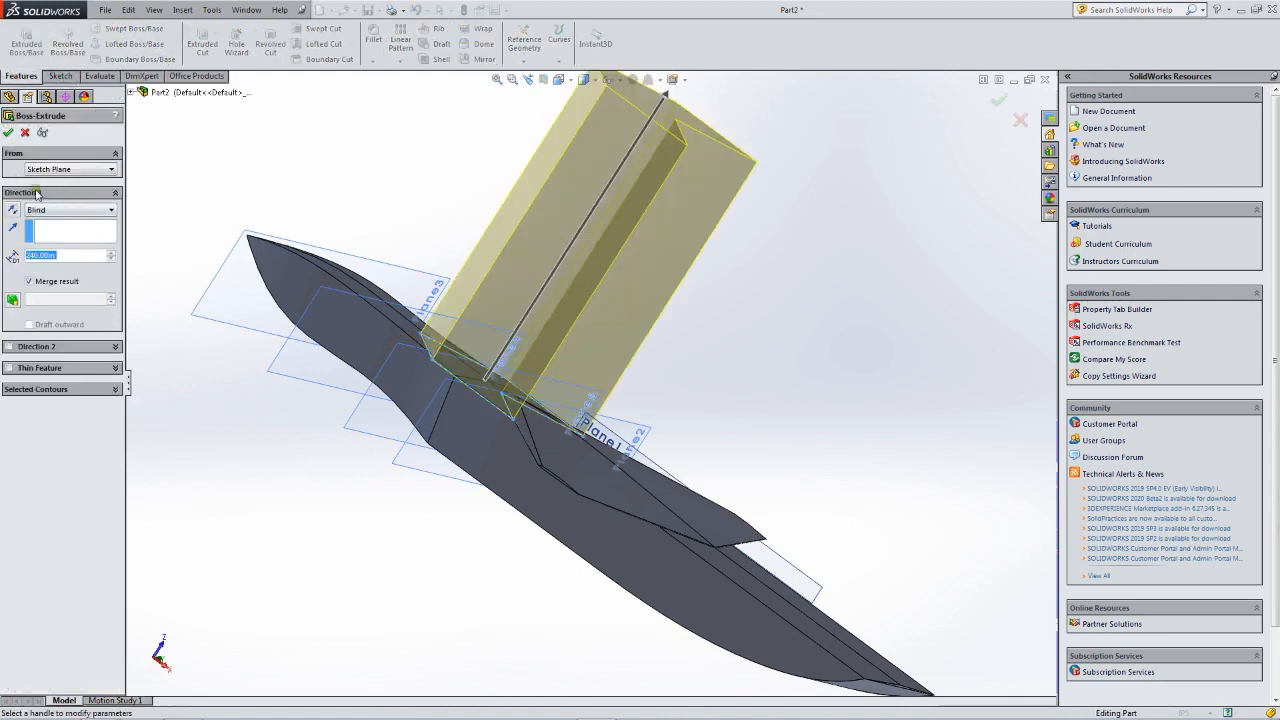
click(13, 209)
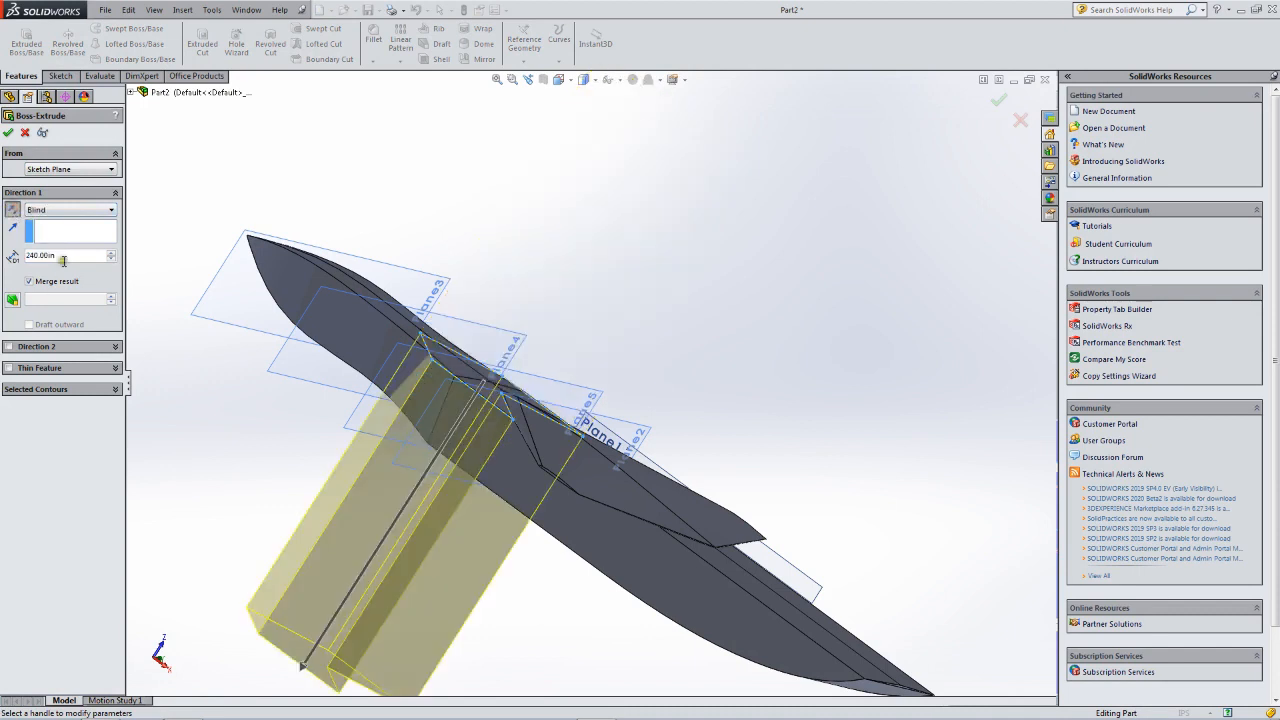
text(40)
key(Return)
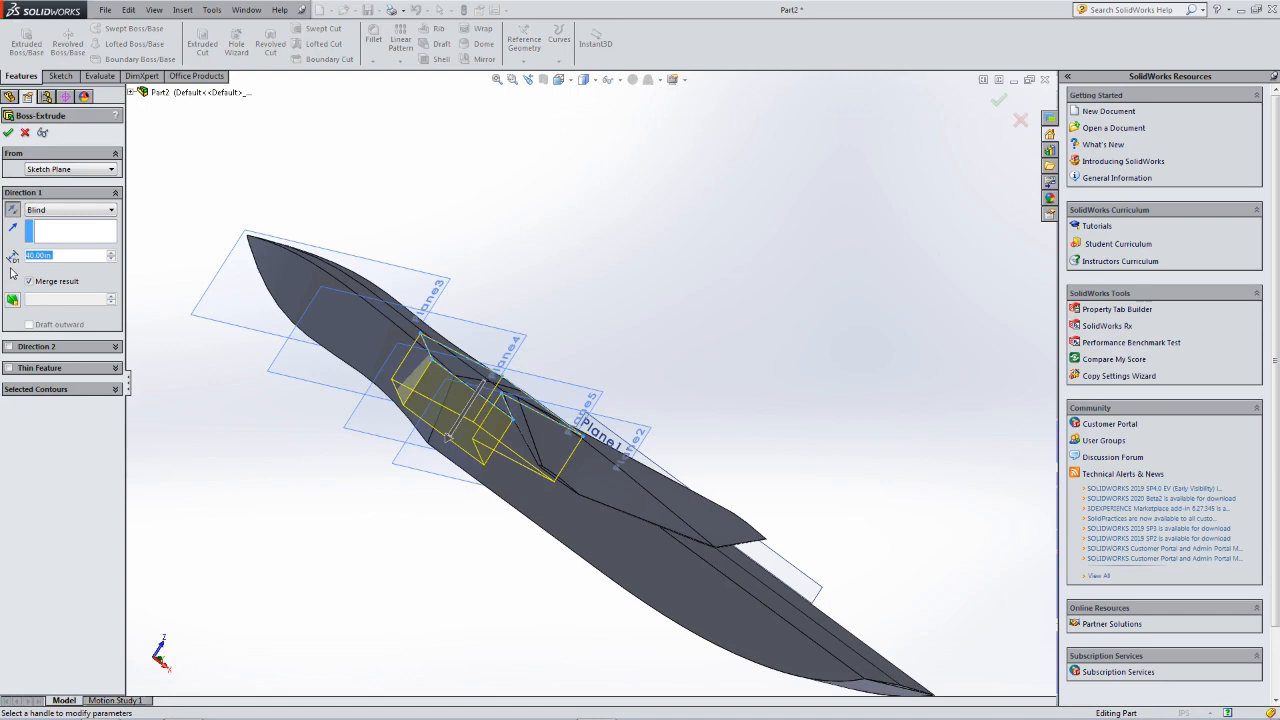
mouse_move(164, 254)
middle_down()
mouse_move(275, 302)
mouse_move(309, 360)
mouse_move(143, 389)
mouse_move(148, 372)
middle_up()
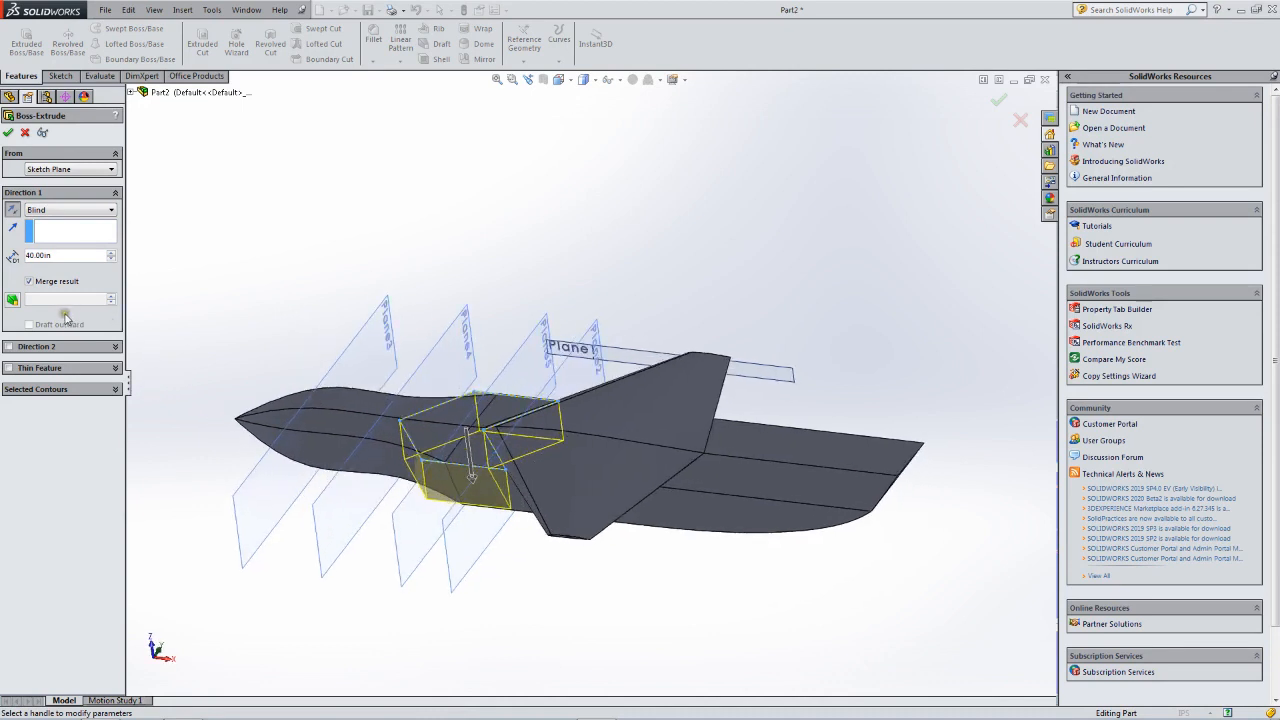
Apply a 24° inward draft to the extrusion.
click(12, 301)
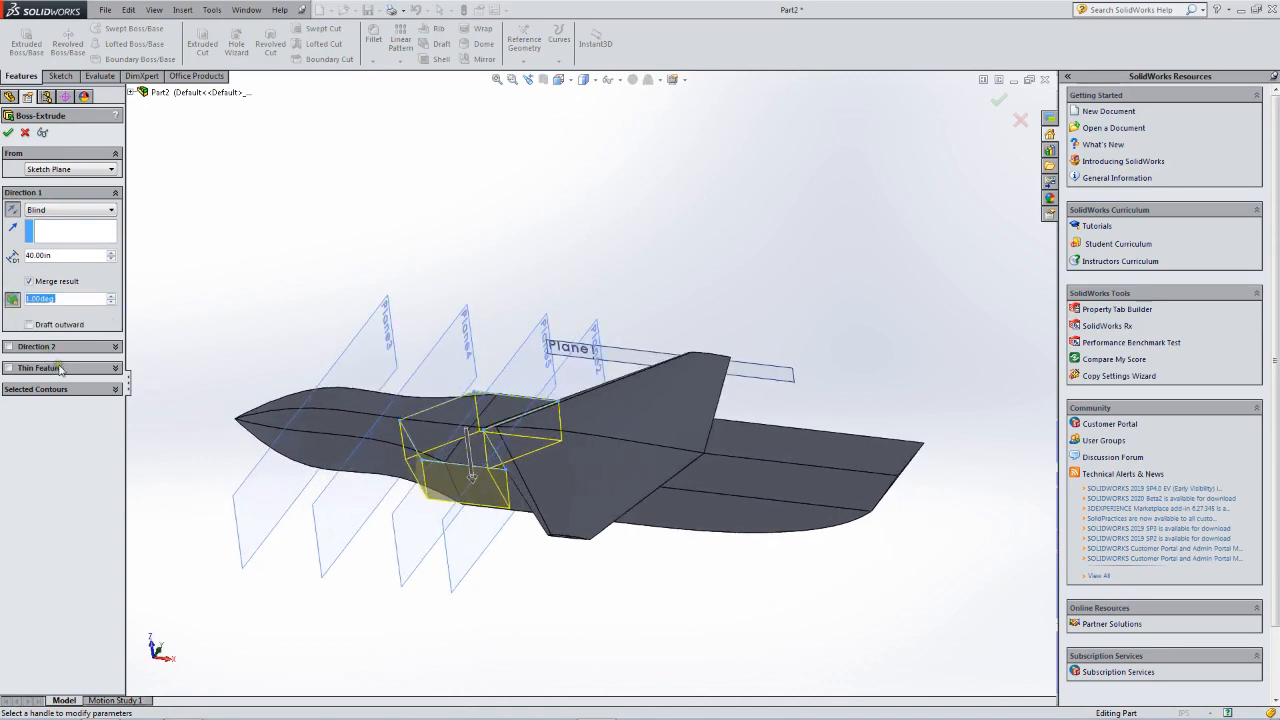
double_click(112, 296)
click(112, 296)
double_click(112, 296)
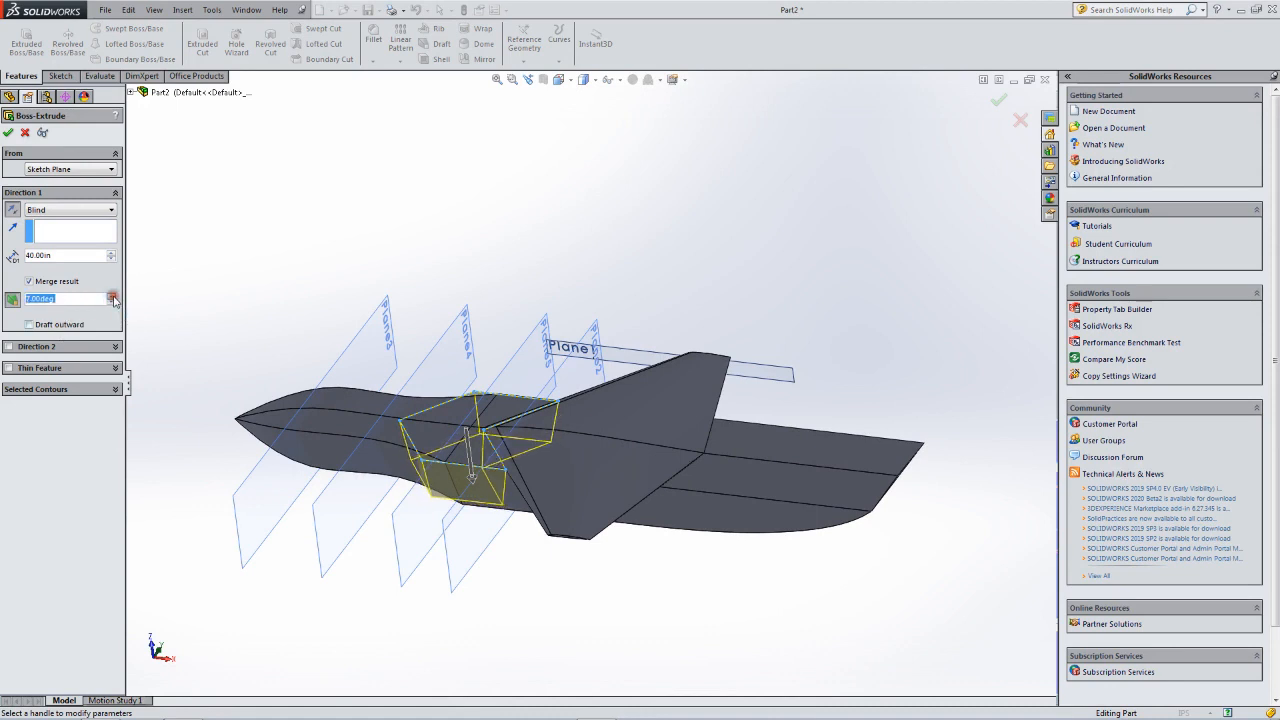
click(113, 297)
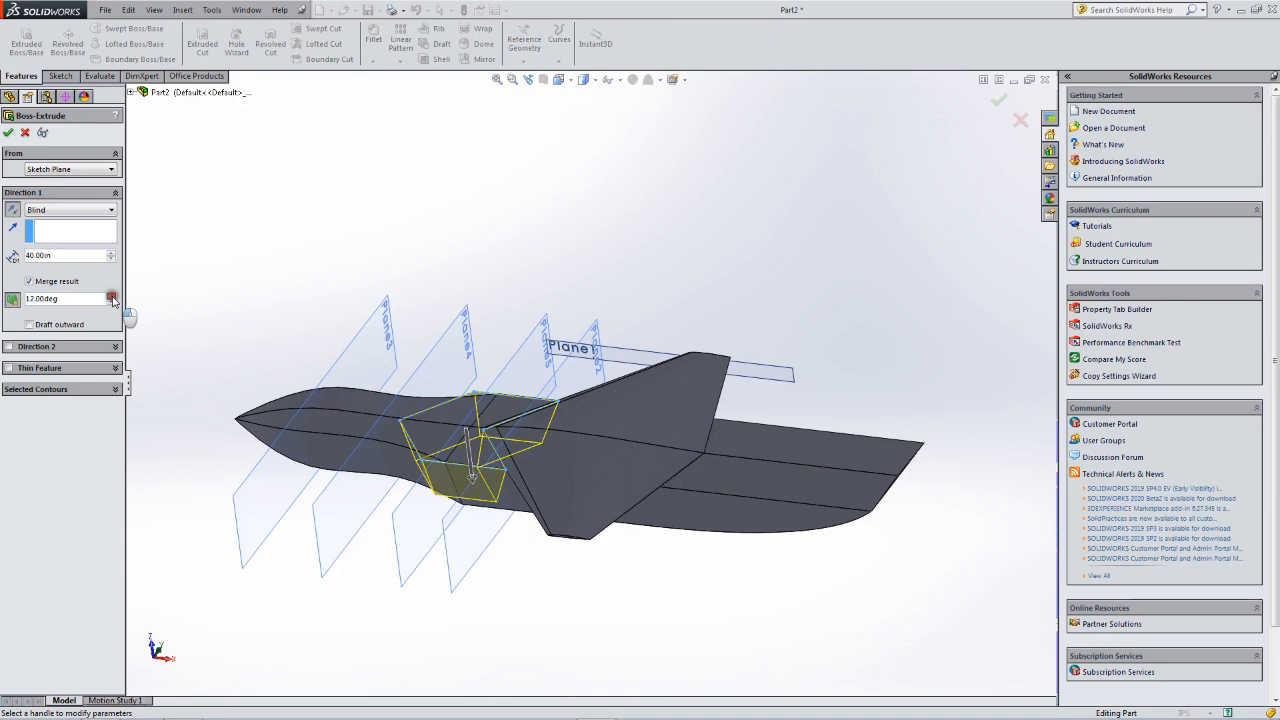
click(113, 297)
click(113, 297)
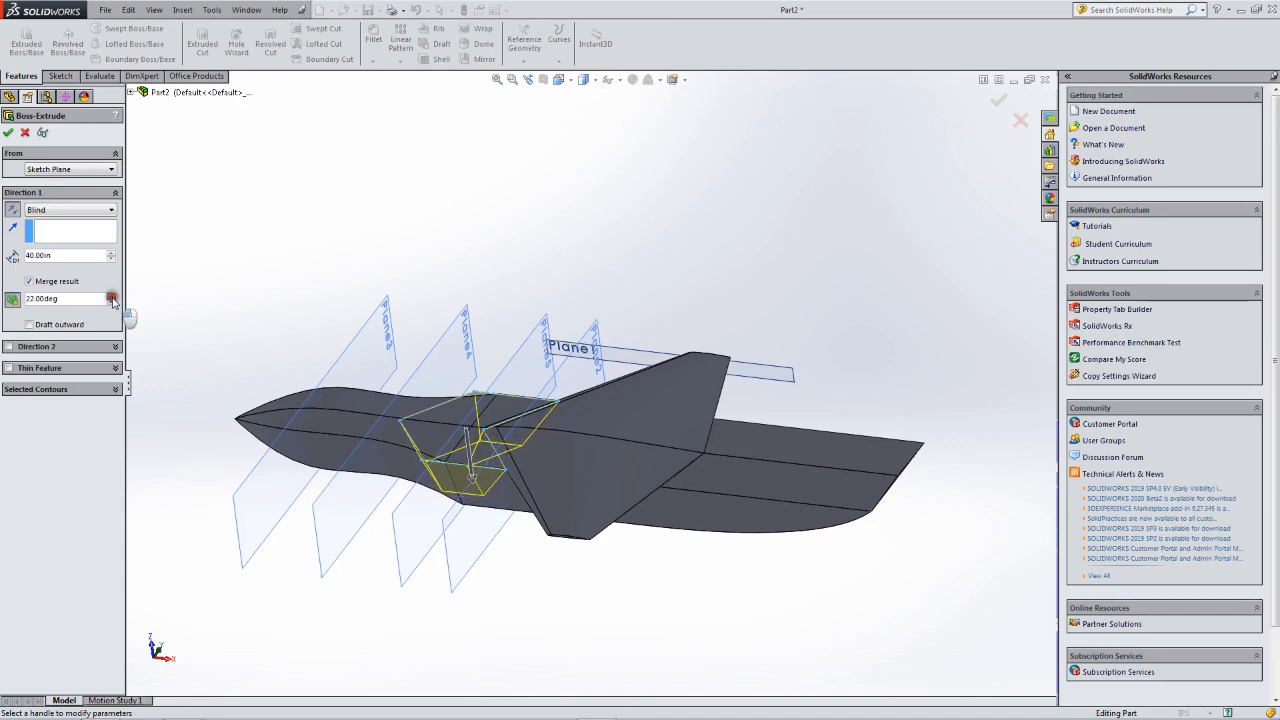
click(112, 296)
scroll(476, 481, down, 8)
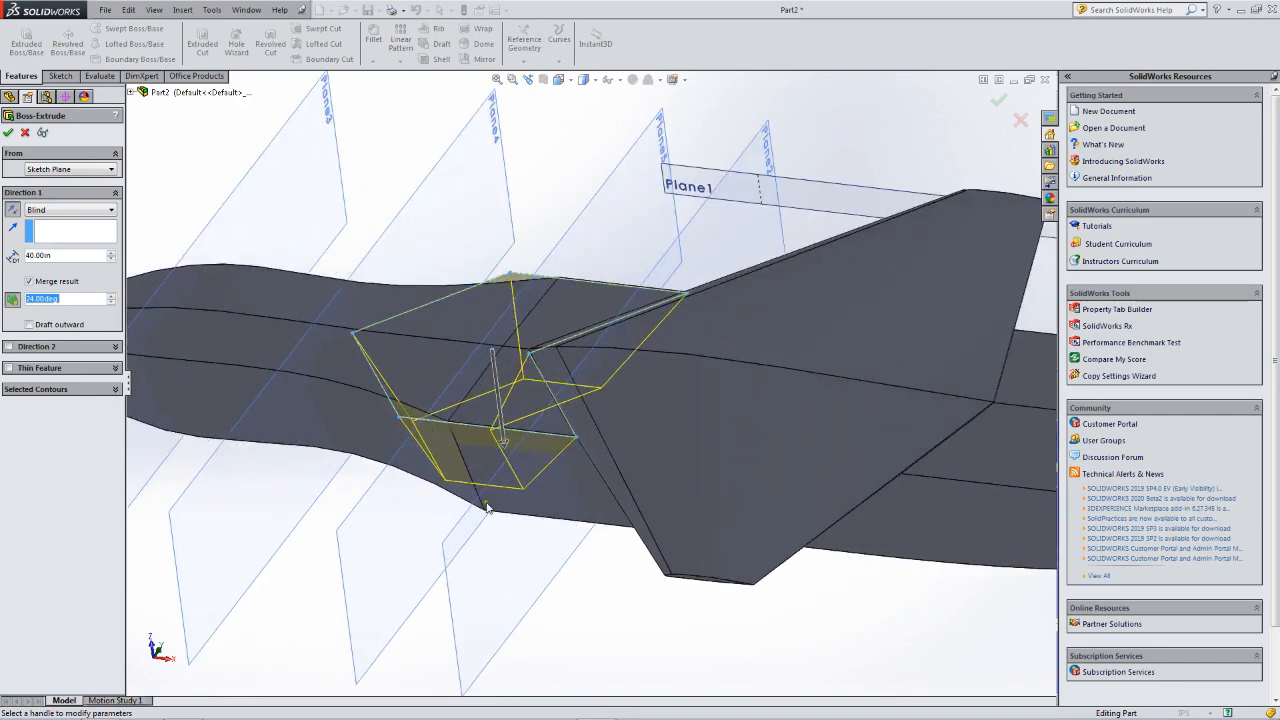
middle_drag(585, 445, 459, 397)
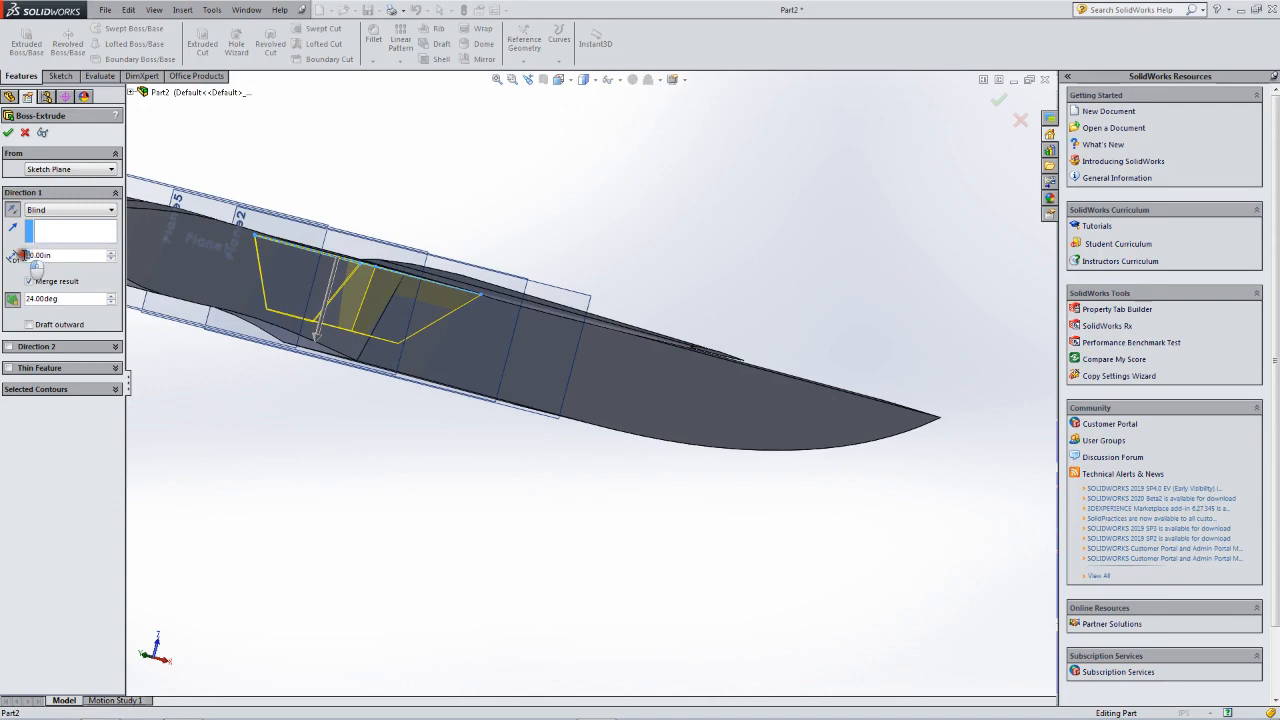
Set the extrusion's depth to 50 in and its draft to 29°, and complete the feature.
text(5)
key(Return)
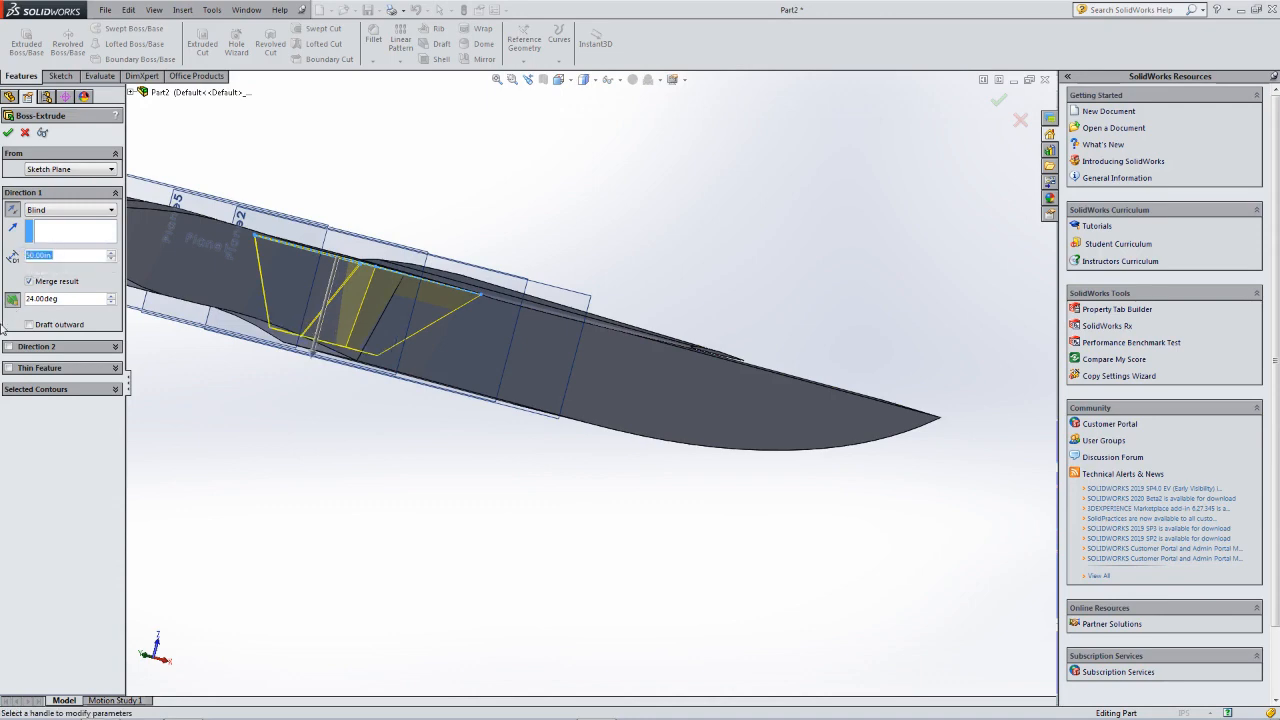
mouse_move(368, 300)
middle_down()
mouse_move(266, 220)
mouse_move(397, 226)
mouse_move(466, 269)
mouse_move(502, 362)
mouse_move(471, 391)
mouse_move(366, 374)
mouse_move(278, 331)
mouse_move(294, 271)
mouse_move(377, 308)
mouse_move(418, 243)
mouse_move(346, 251)
mouse_move(283, 289)
mouse_move(289, 309)
mouse_move(330, 316)
mouse_move(367, 303)
middle_up()
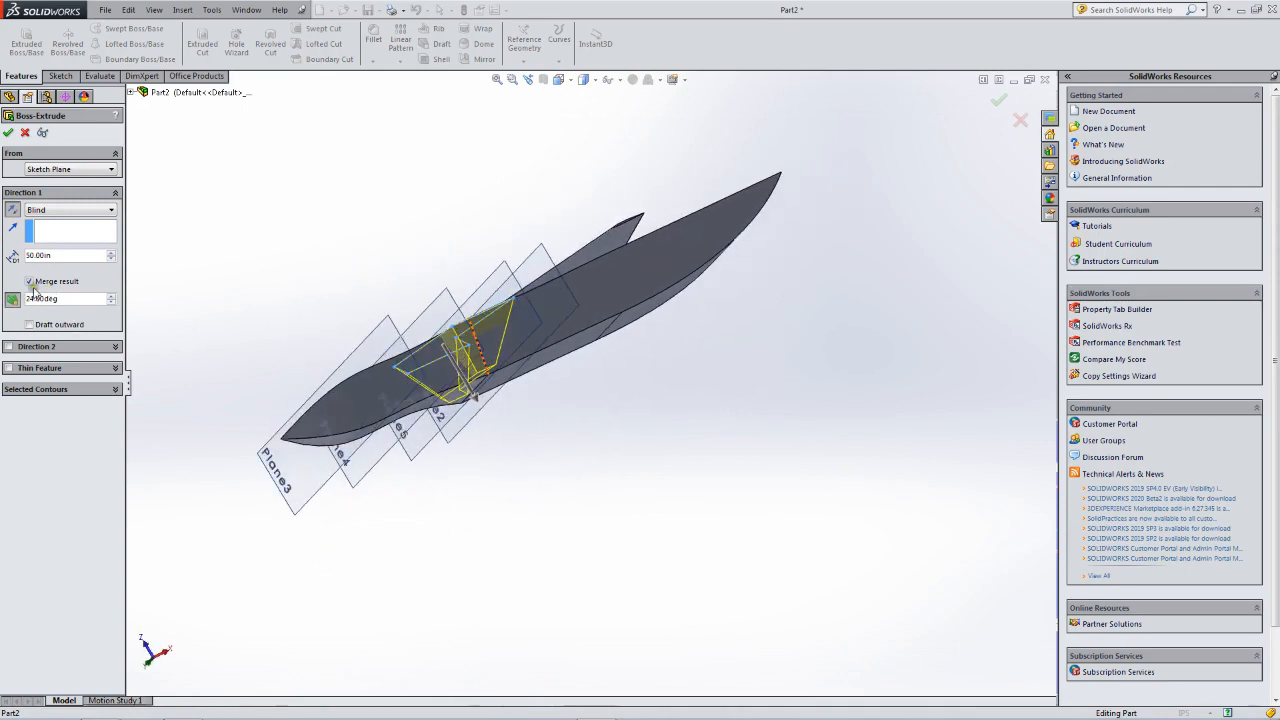
click(111, 295)
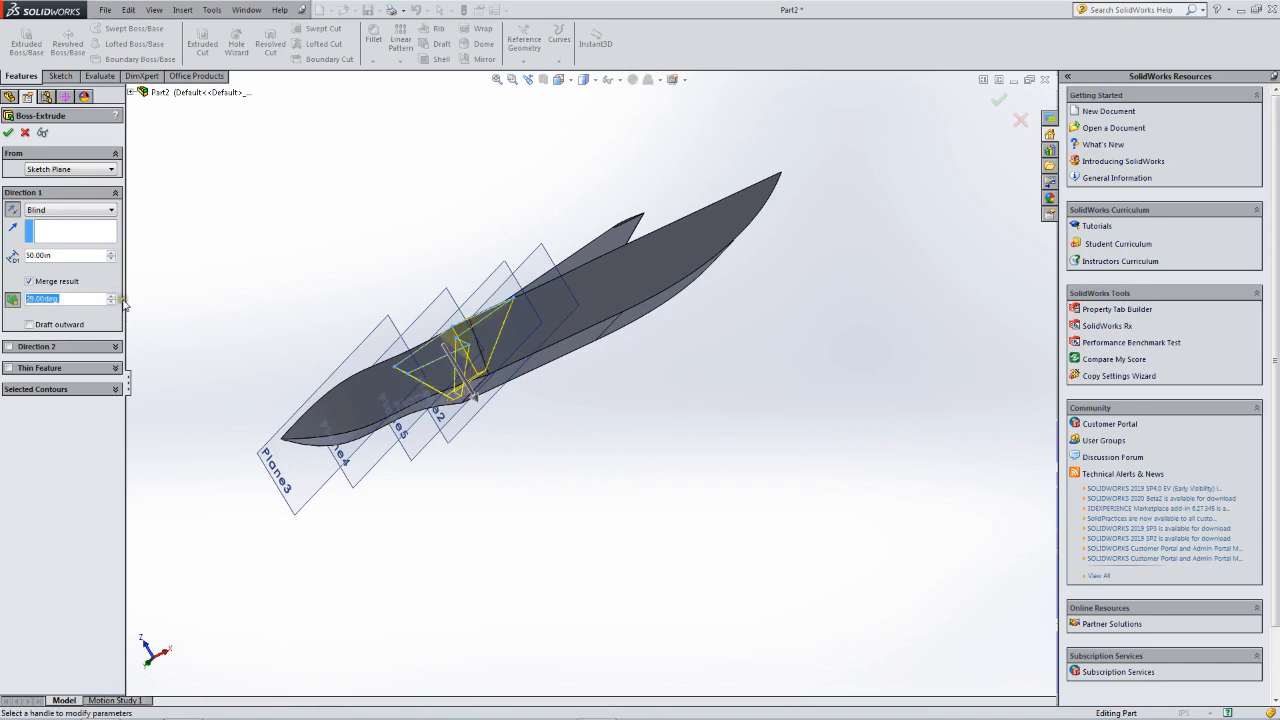
middle_drag(393, 338, 379, 441)
middle_drag(462, 383, 425, 395)
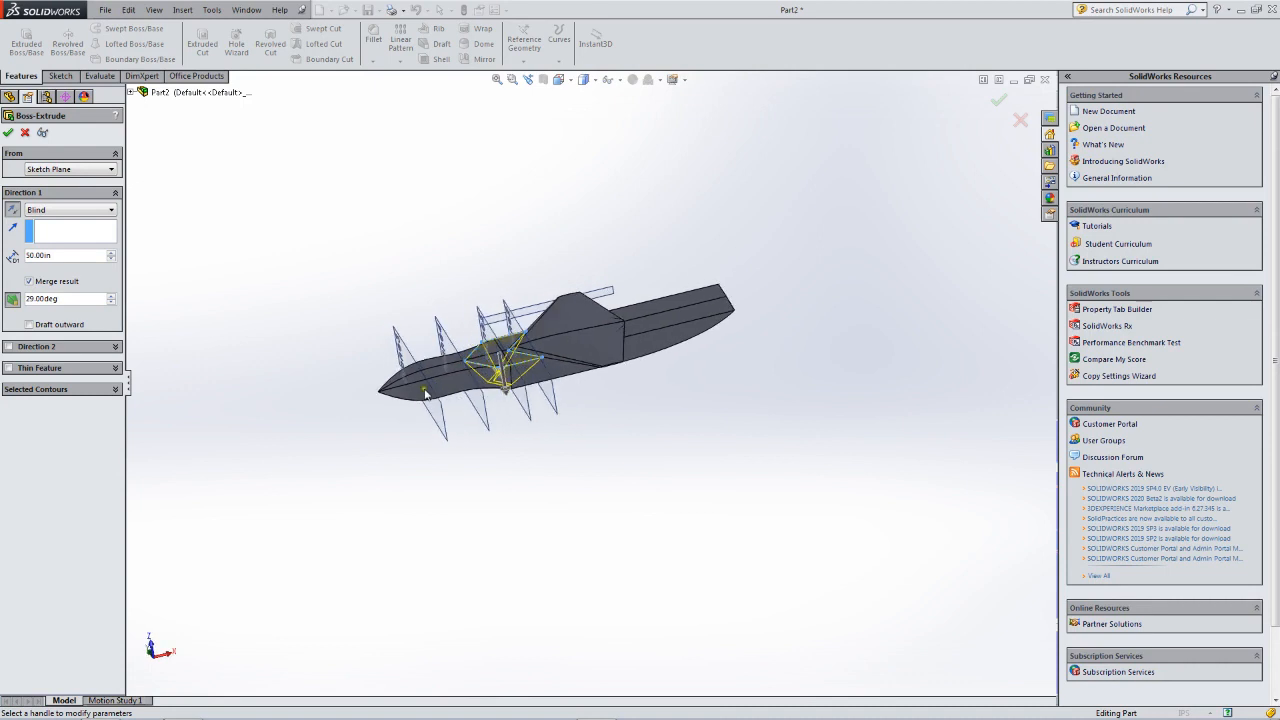
middle_drag(536, 403, 529, 420)
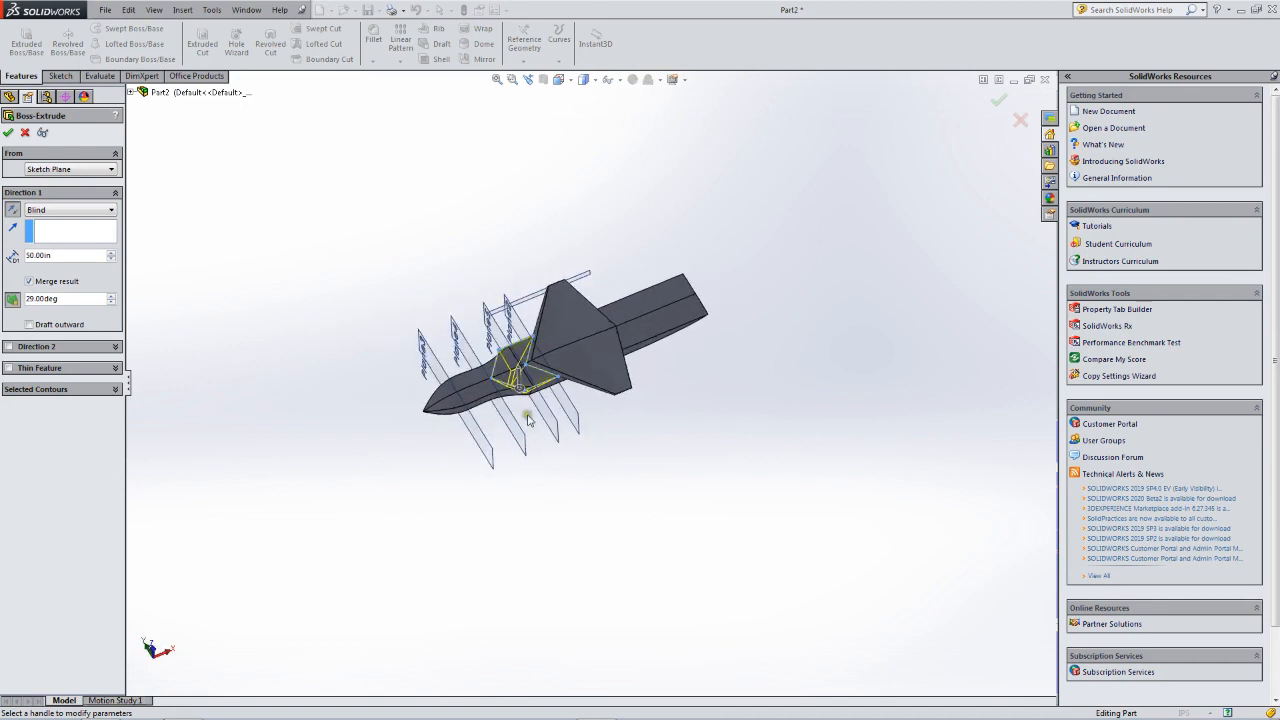
click(8, 132)
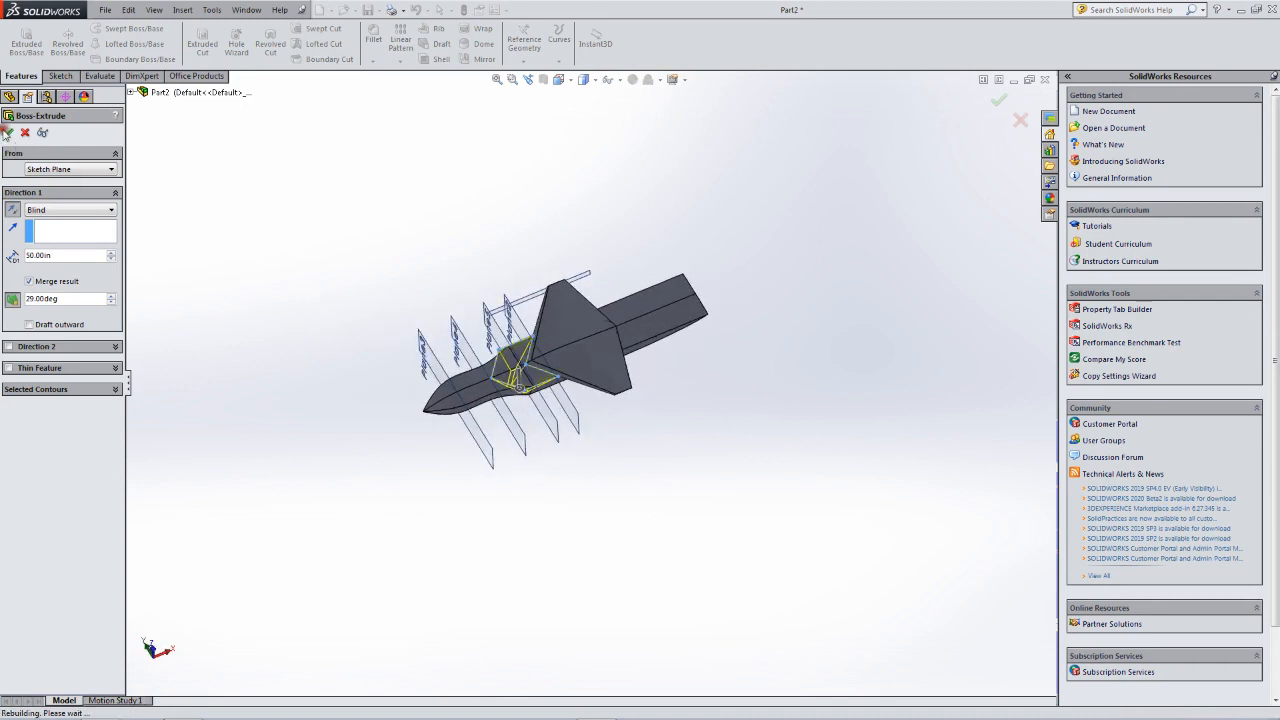
Examine the new drafted extrusion and its junction with the wings and fuselage from several angles.
middle_drag(572, 304, 482, 218)
scroll(582, 348, down, 5)
middle_drag(583, 350, 735, 242)
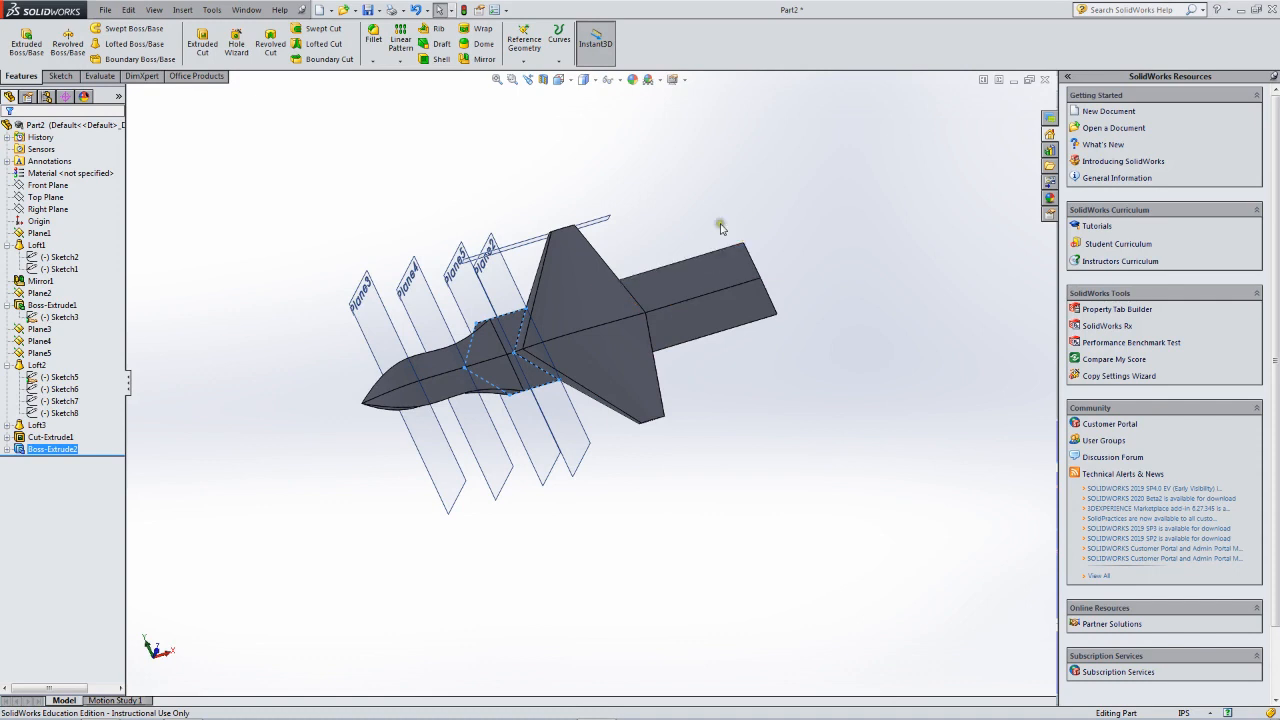
middle_drag(795, 184, 736, 237)
scroll(608, 296, down, 4)
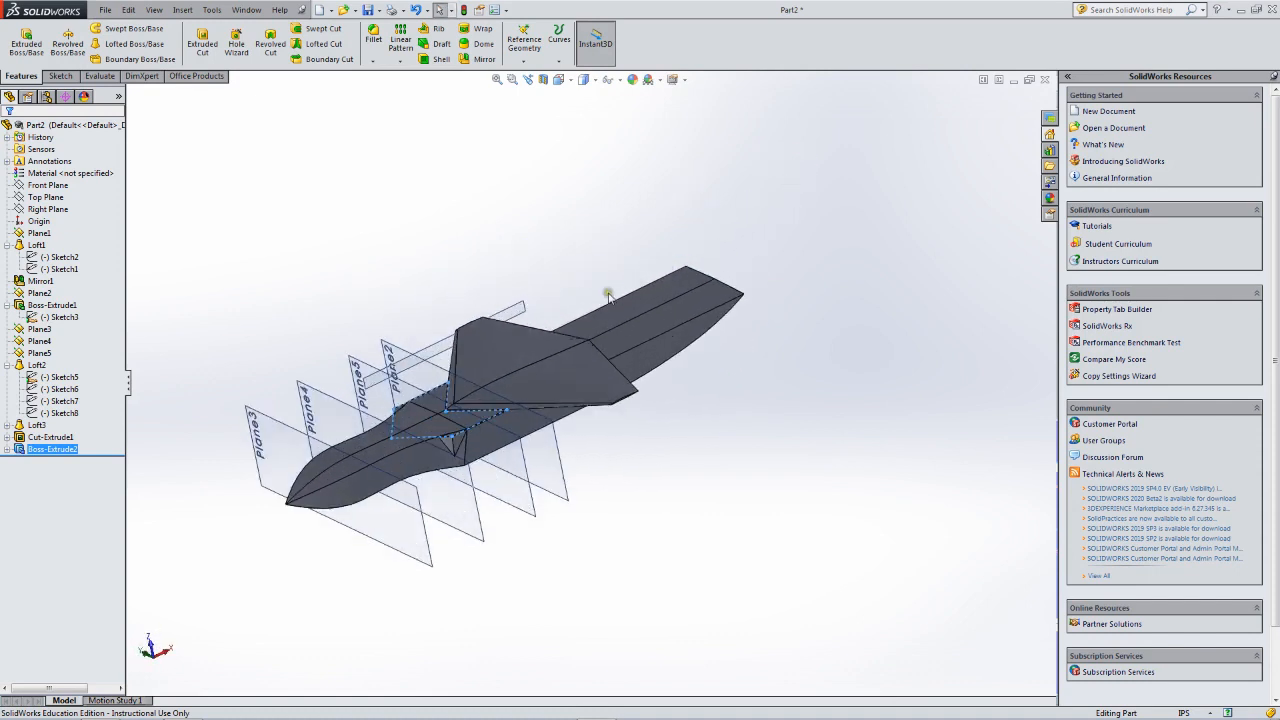
scroll(400, 335, down, 2)
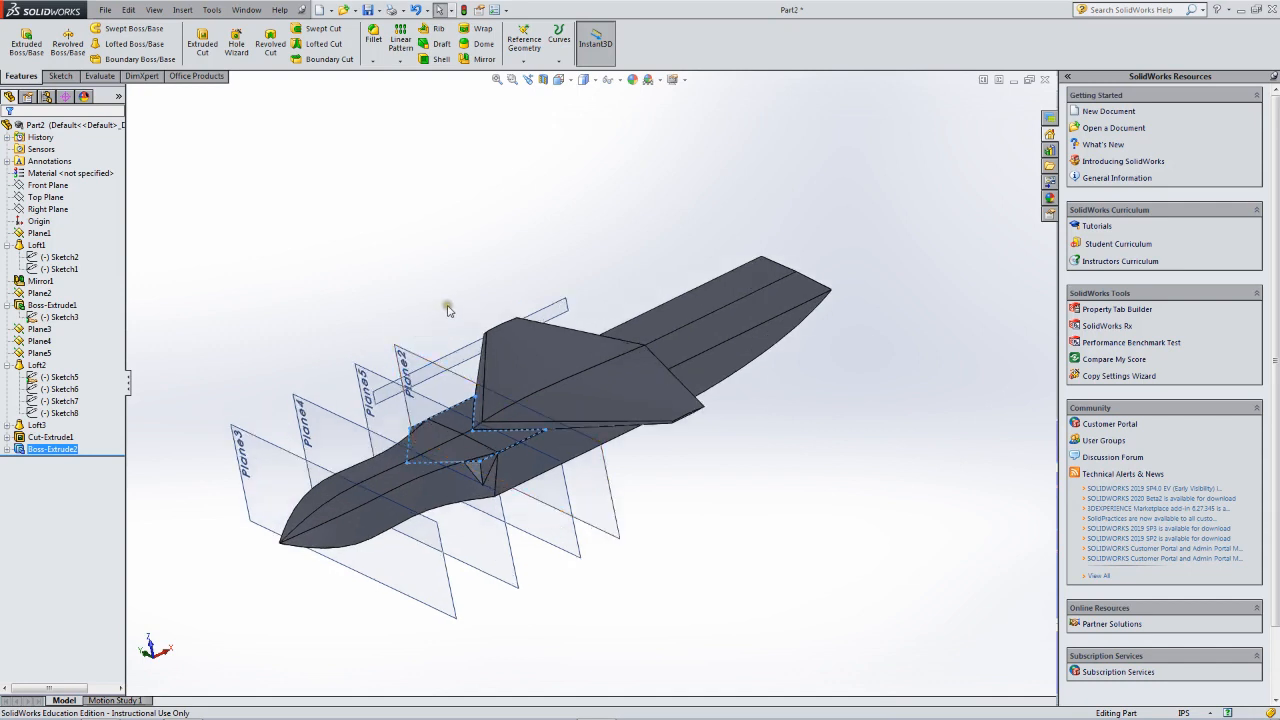
middle_drag(451, 307, 555, 438)
middle_drag(771, 380, 703, 371)
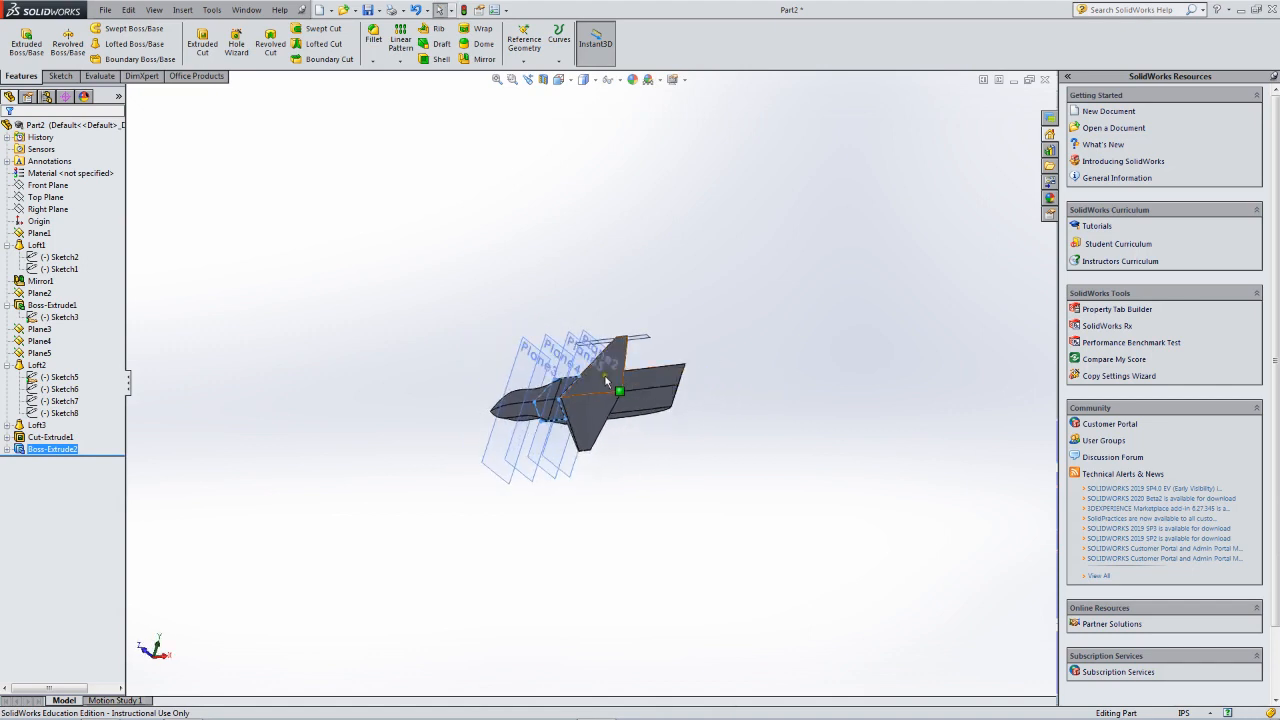
middle_drag(598, 399, 623, 399)
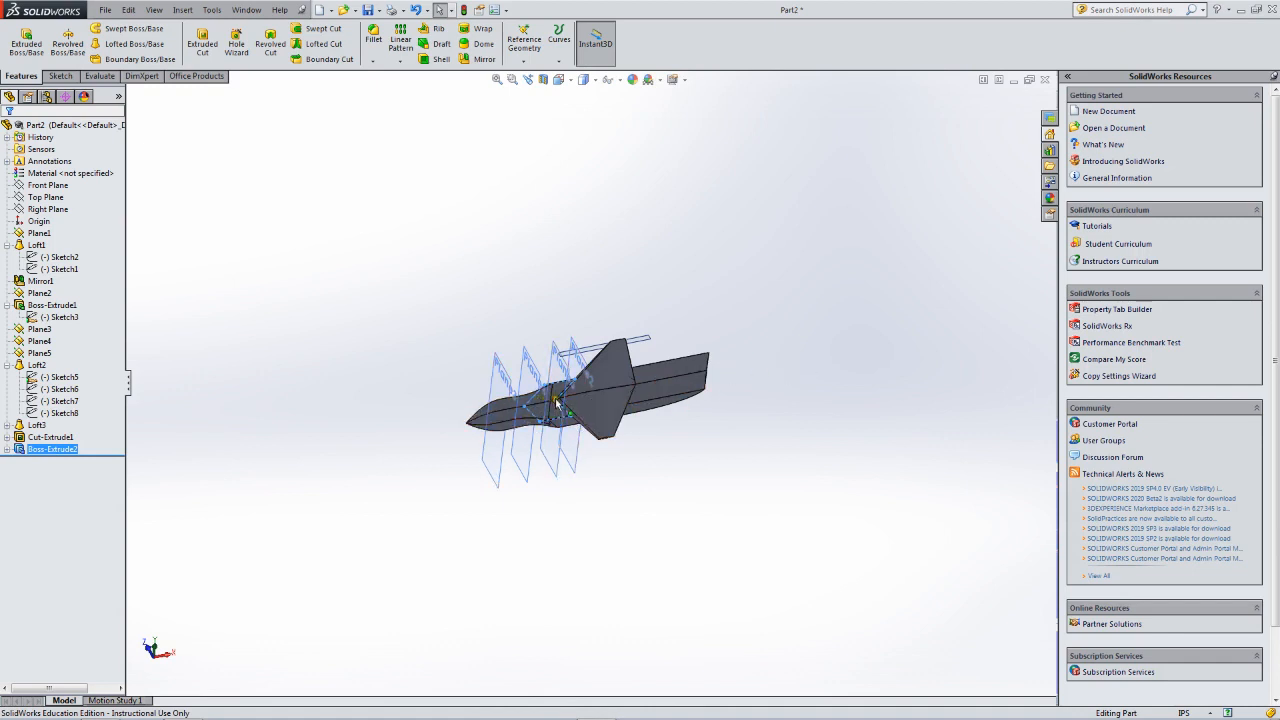
mouse_move(565, 401)
middle_down()
mouse_move(591, 396)
mouse_move(576, 405)
middle_up()
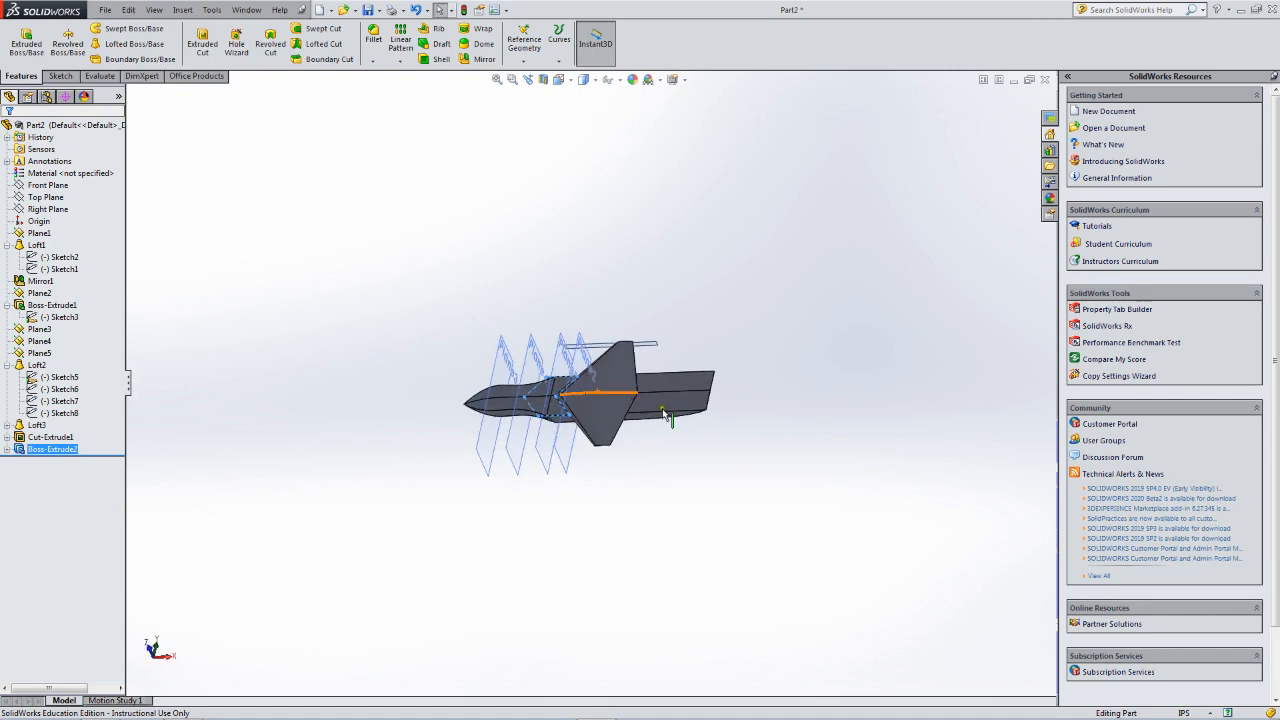
Sketch a circle of about 22.66 in radius on Plane2, centred level with the origin about 24.64 in below it, and exit the sketch.
click(577, 362)
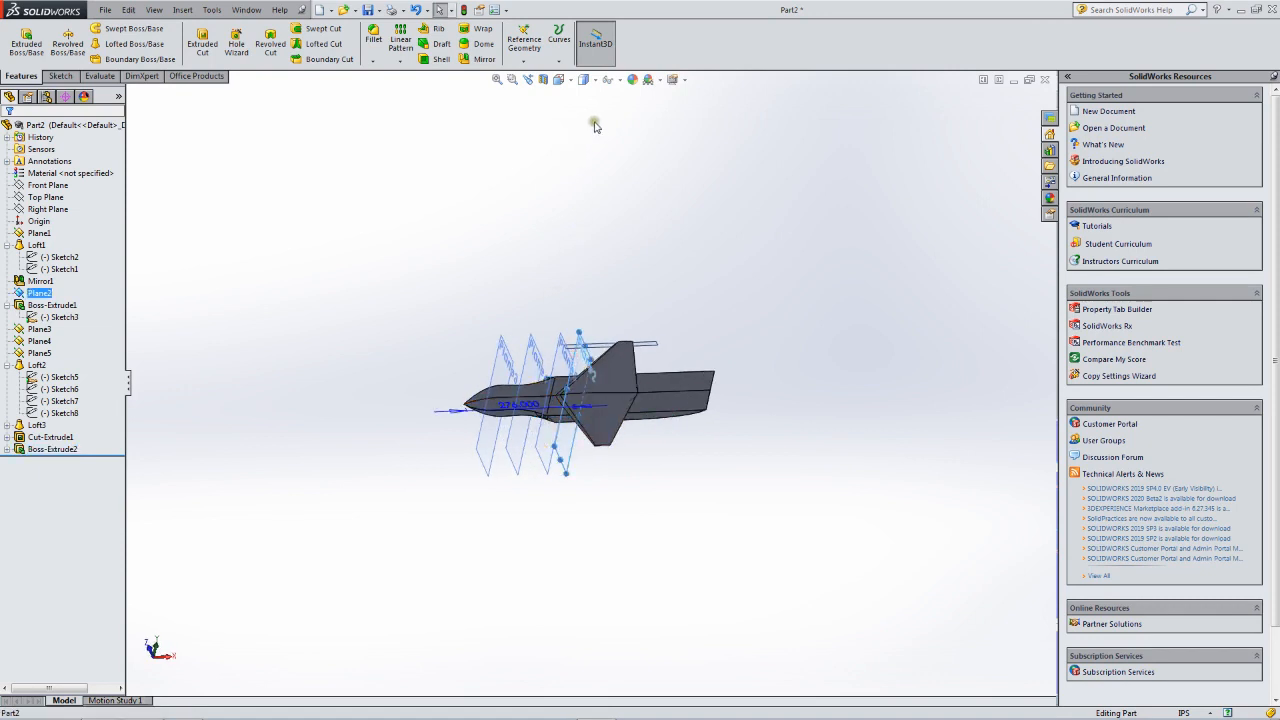
middle_drag(592, 312, 617, 332)
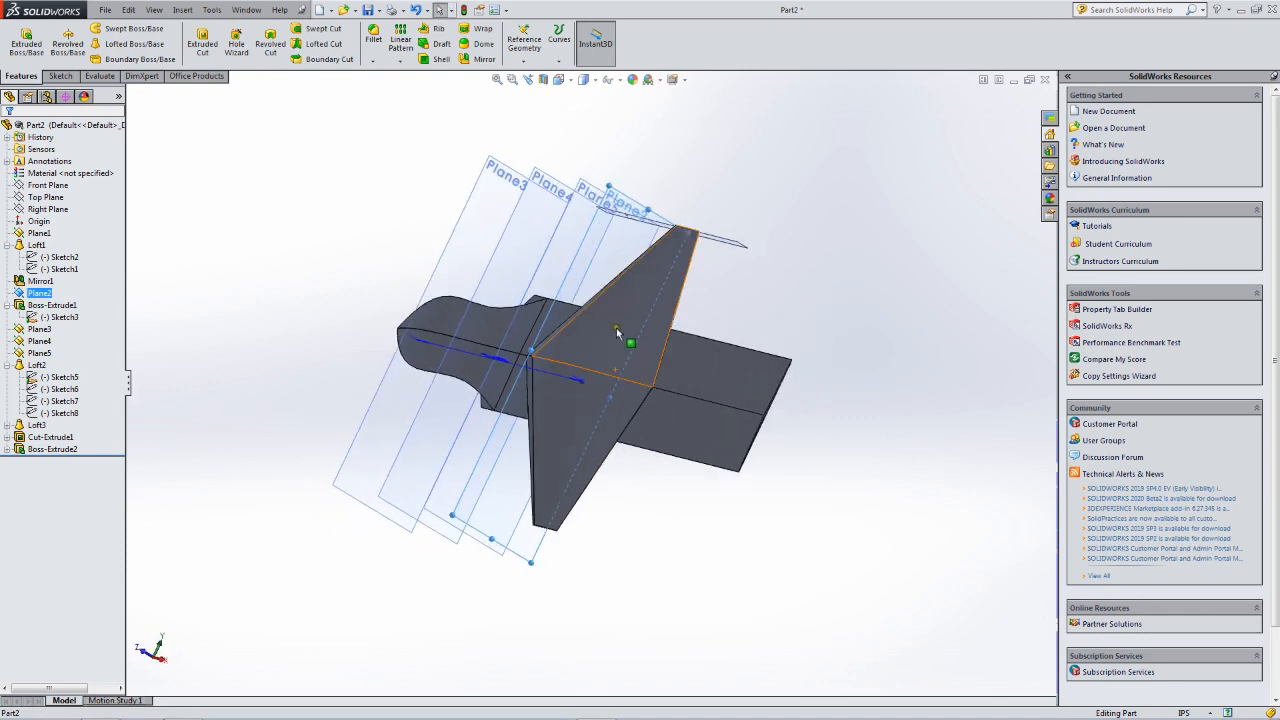
click(573, 81)
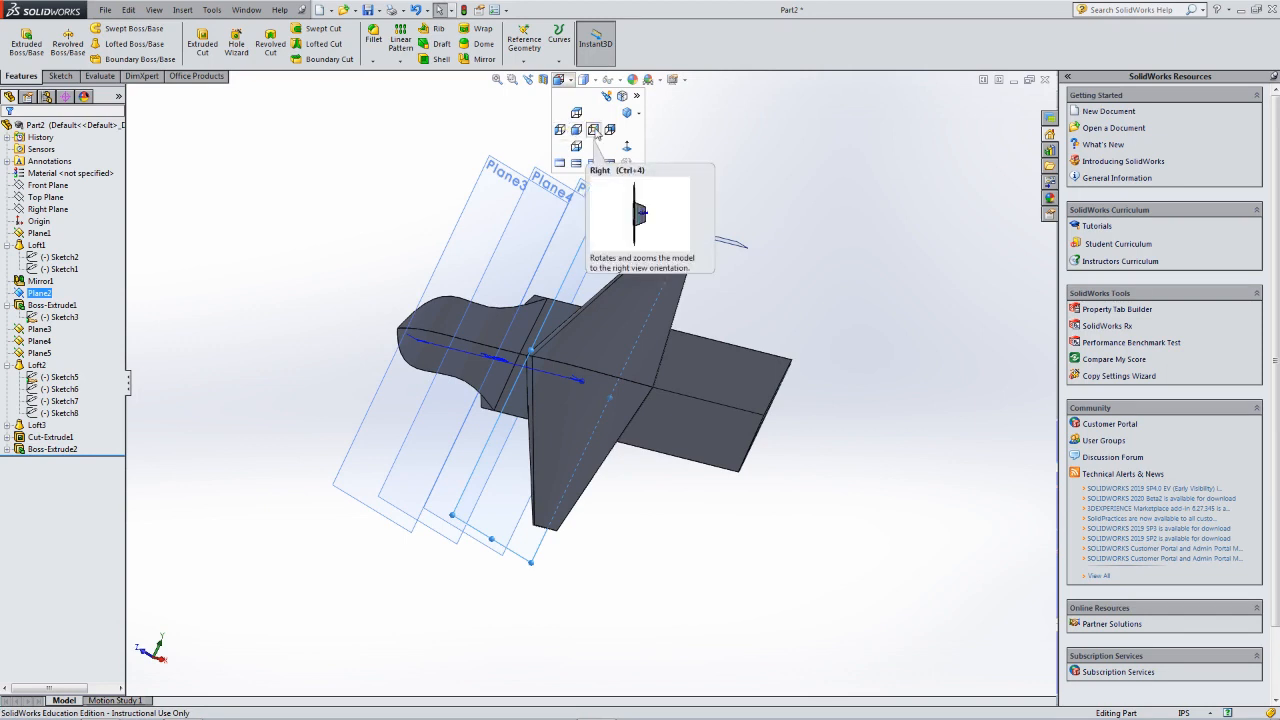
click(594, 130)
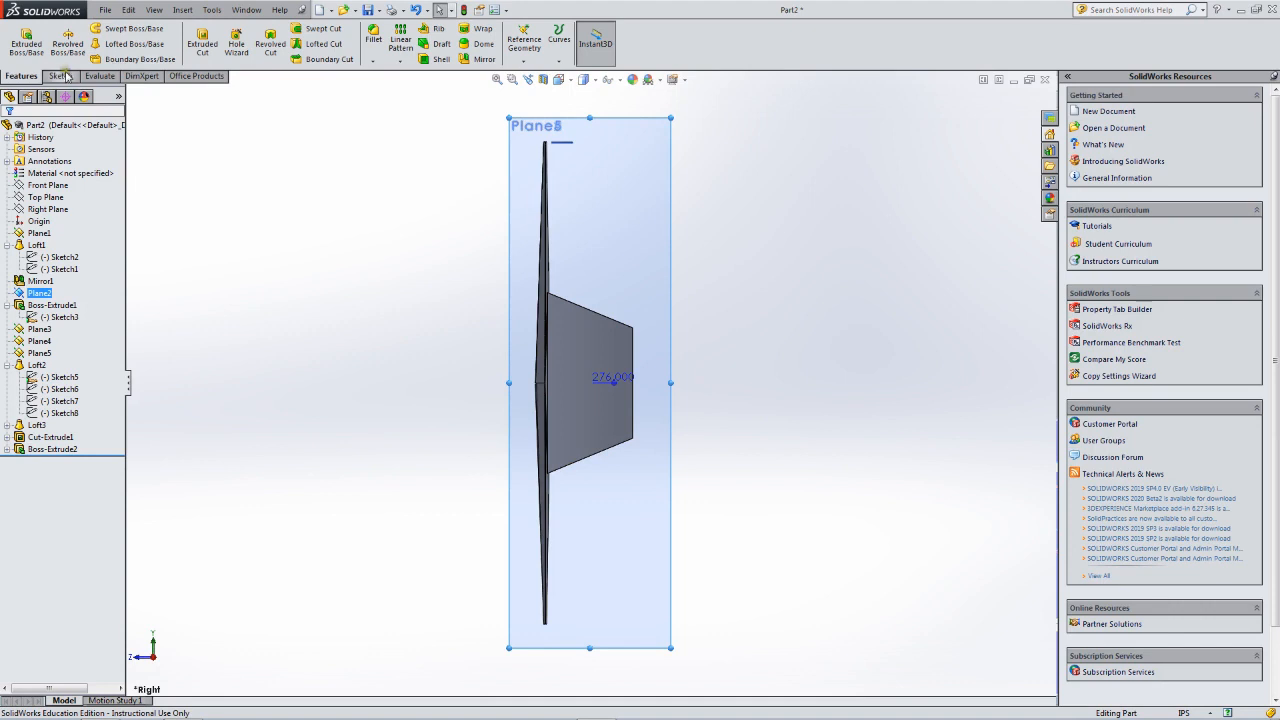
click(61, 77)
click(111, 28)
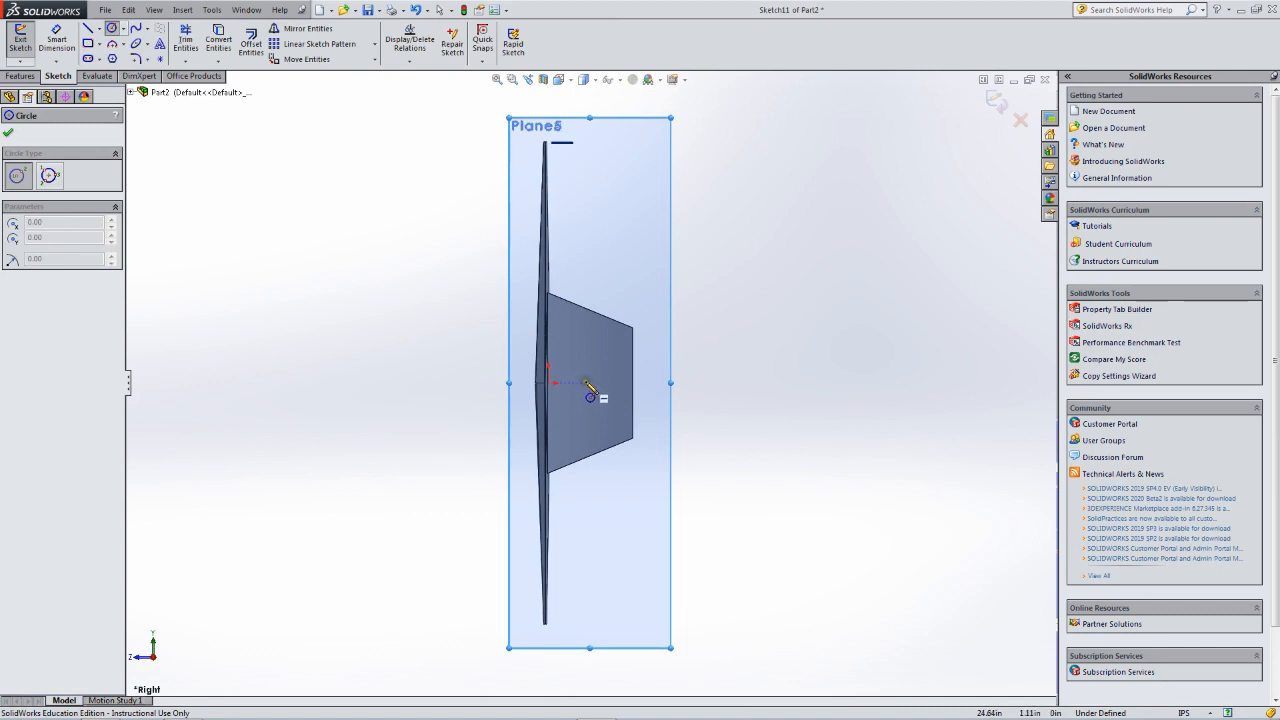
click(587, 384)
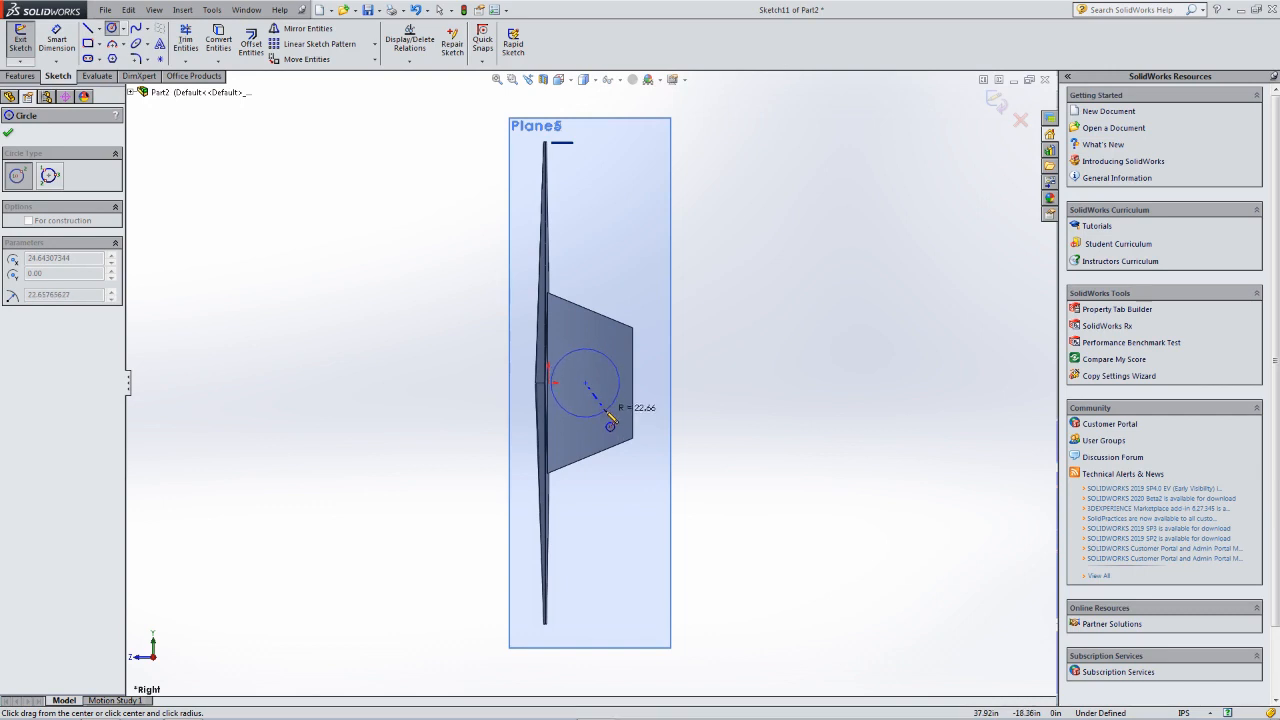
click(605, 410)
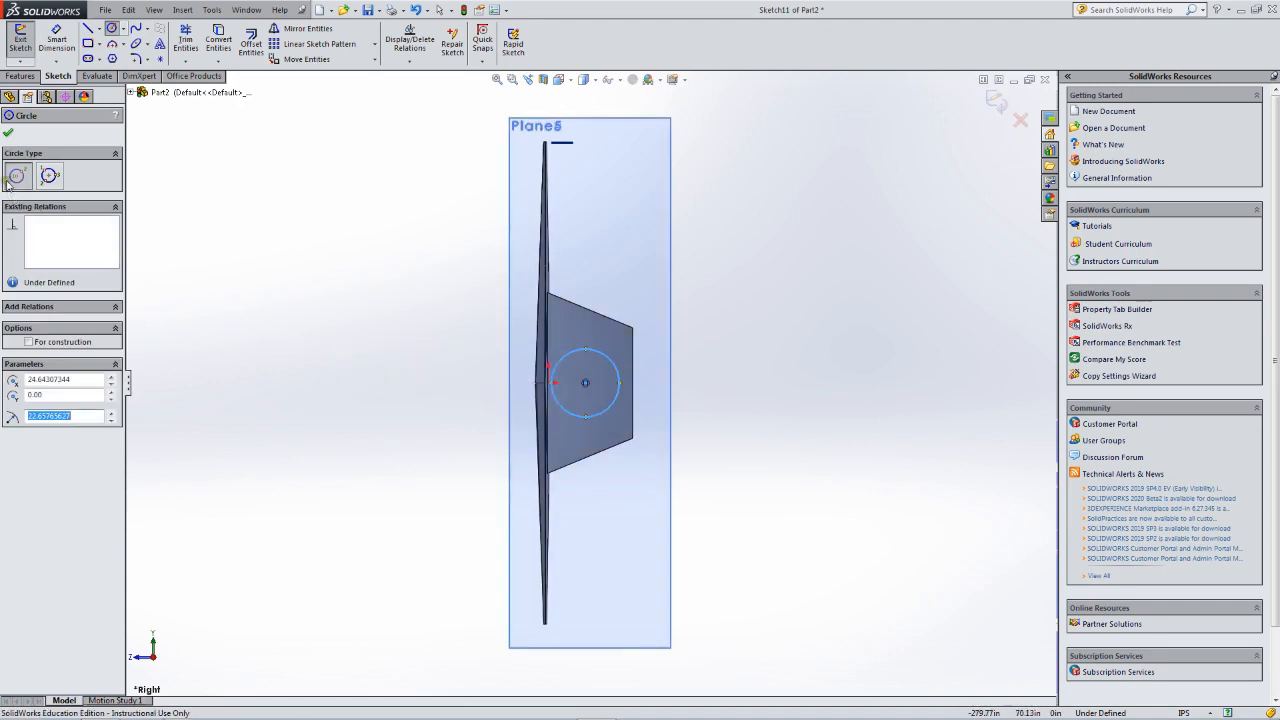
click(8, 134)
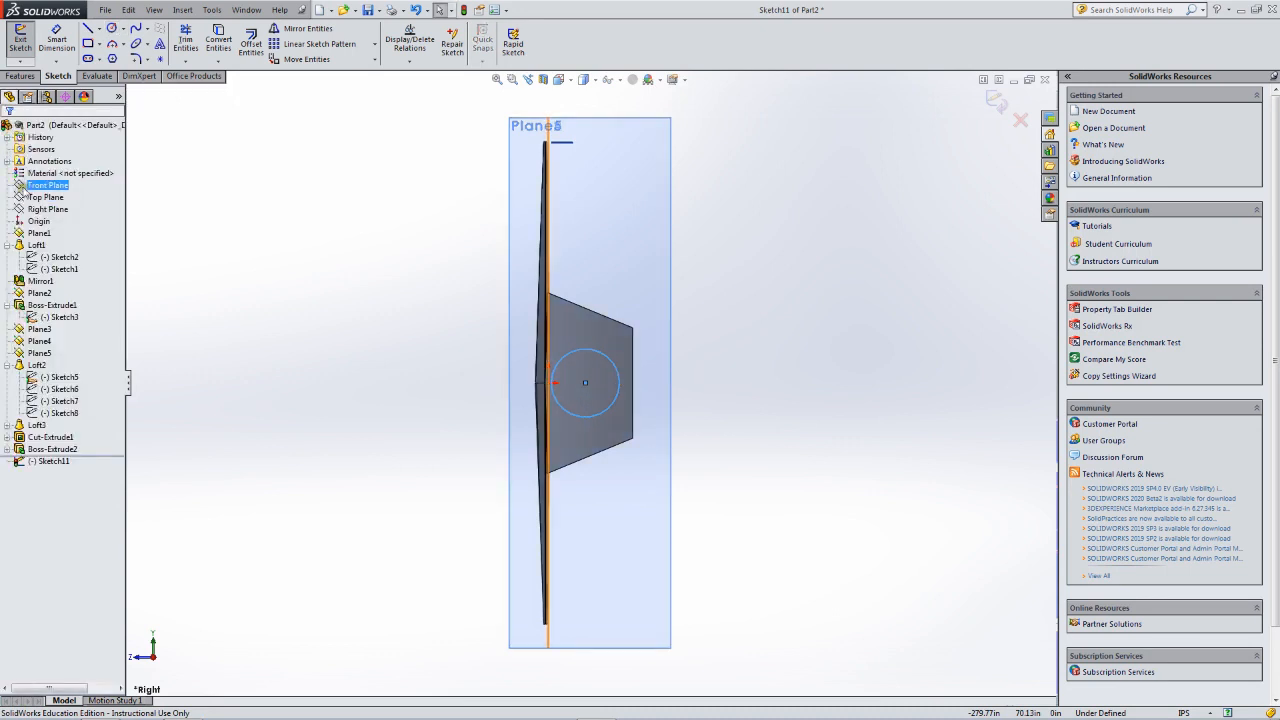
click(12, 48)
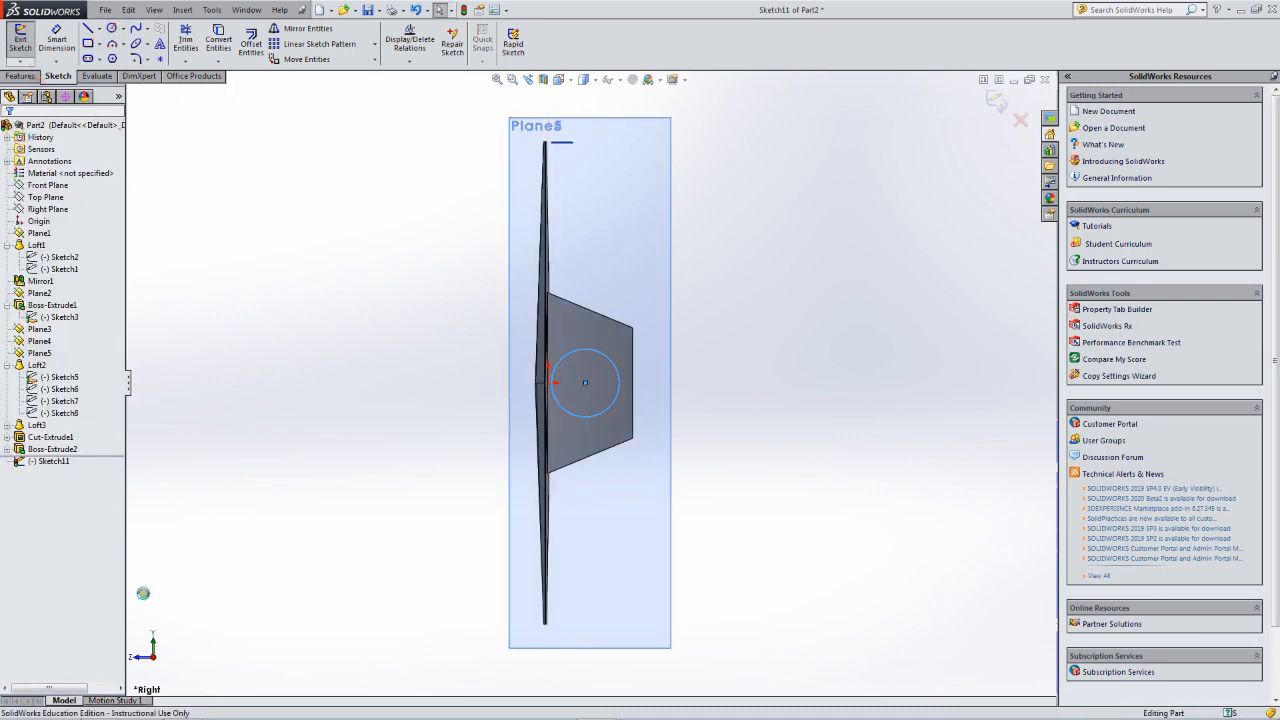
Cut the circle sketch rearward through the fuselage with a blind extruded cut in the reversed direction, extending past the tail end.
click(61, 462)
middle_drag(228, 411, 291, 417)
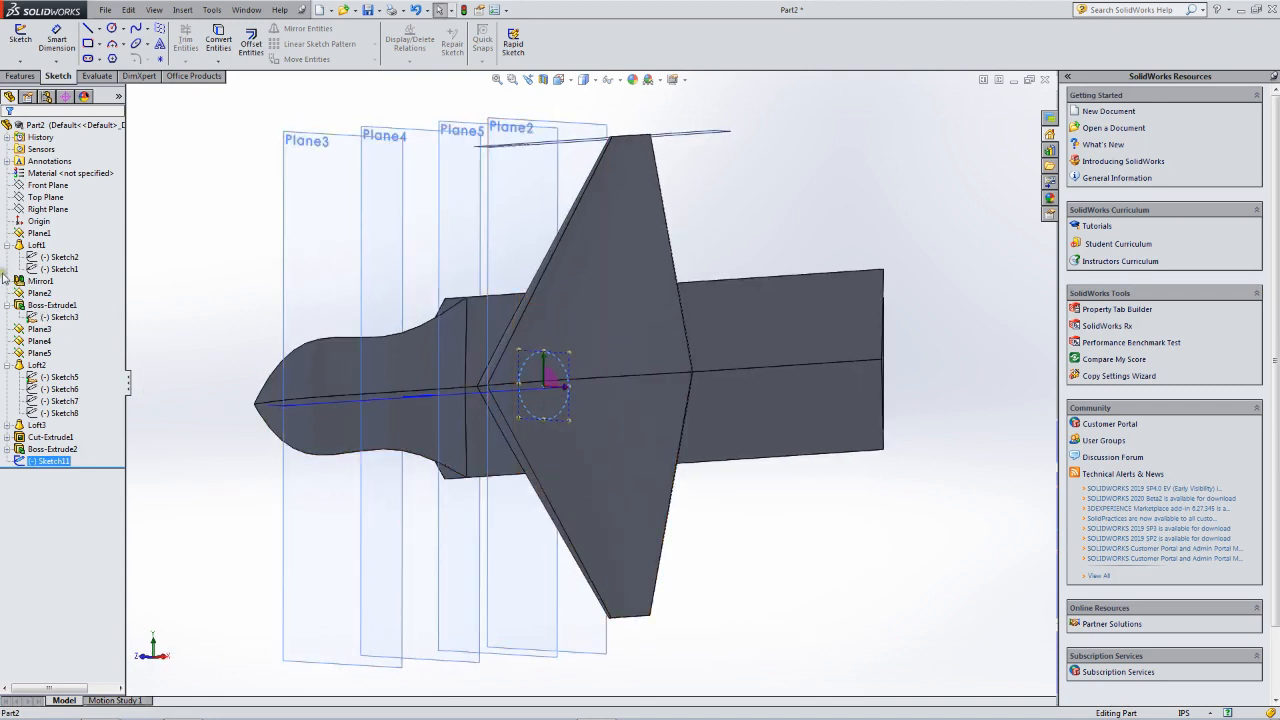
click(21, 76)
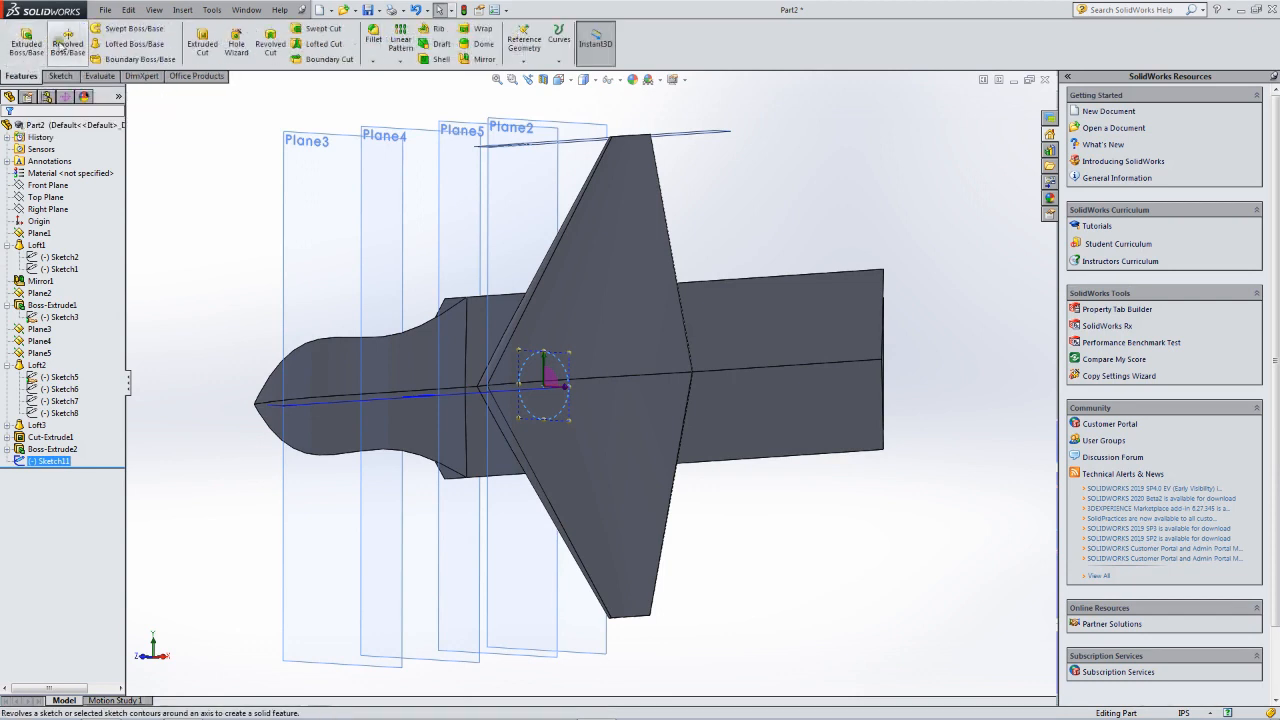
click(203, 44)
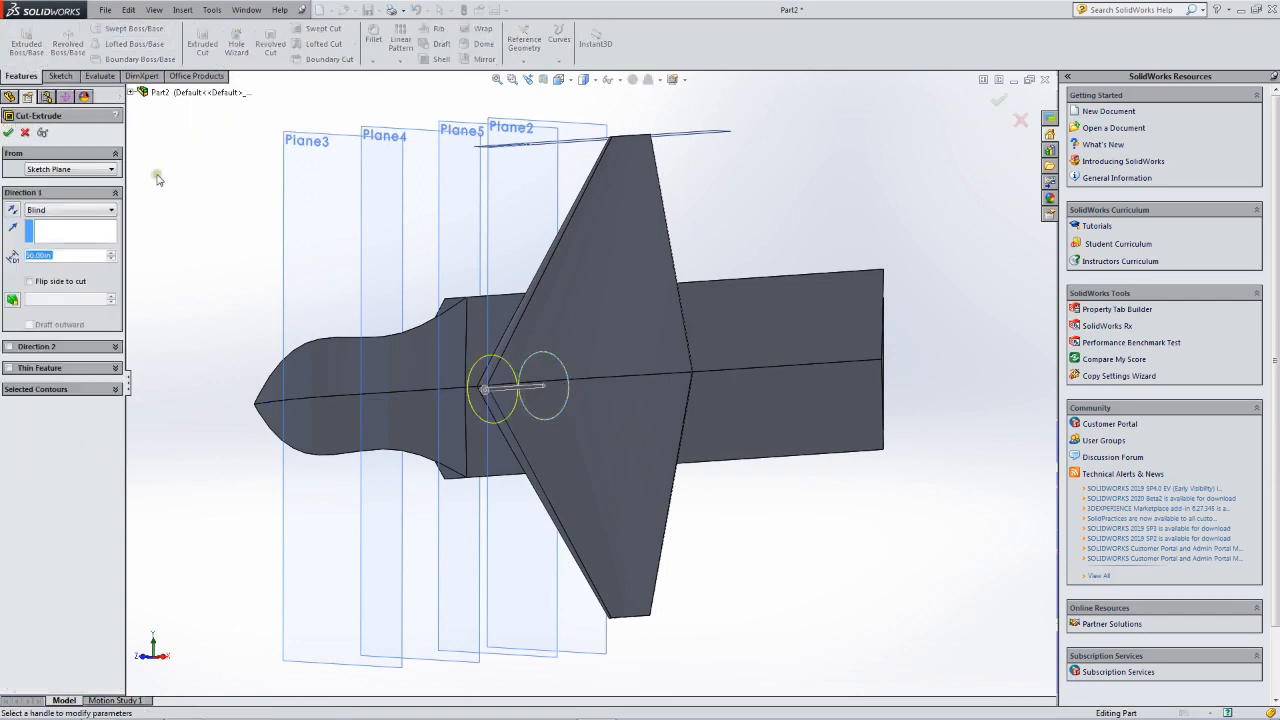
click(13, 210)
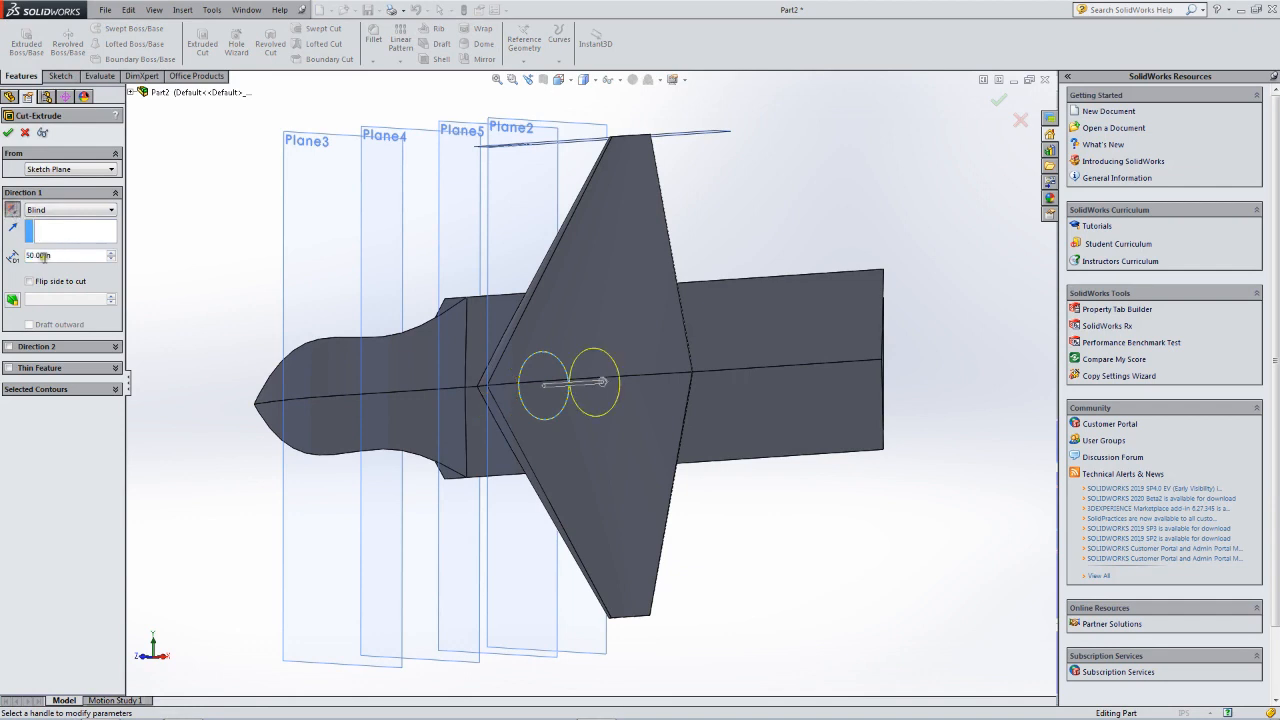
click(29, 255)
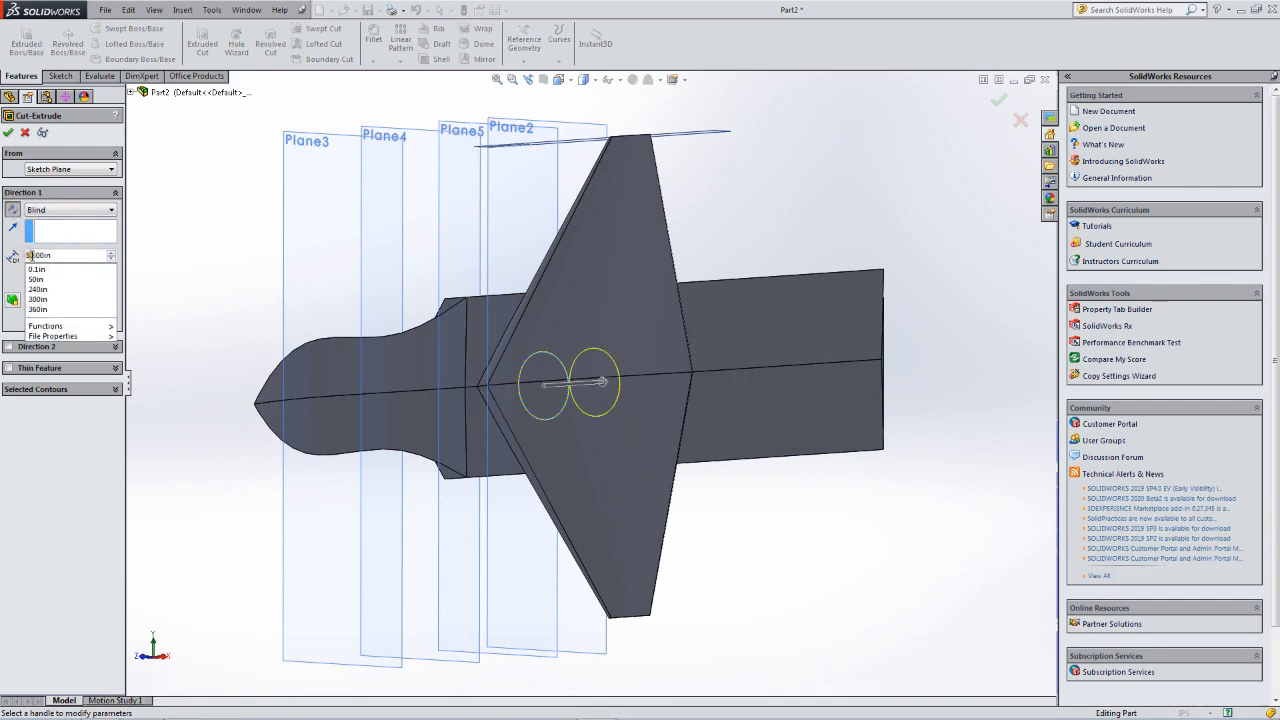
text(30)
key(Return)
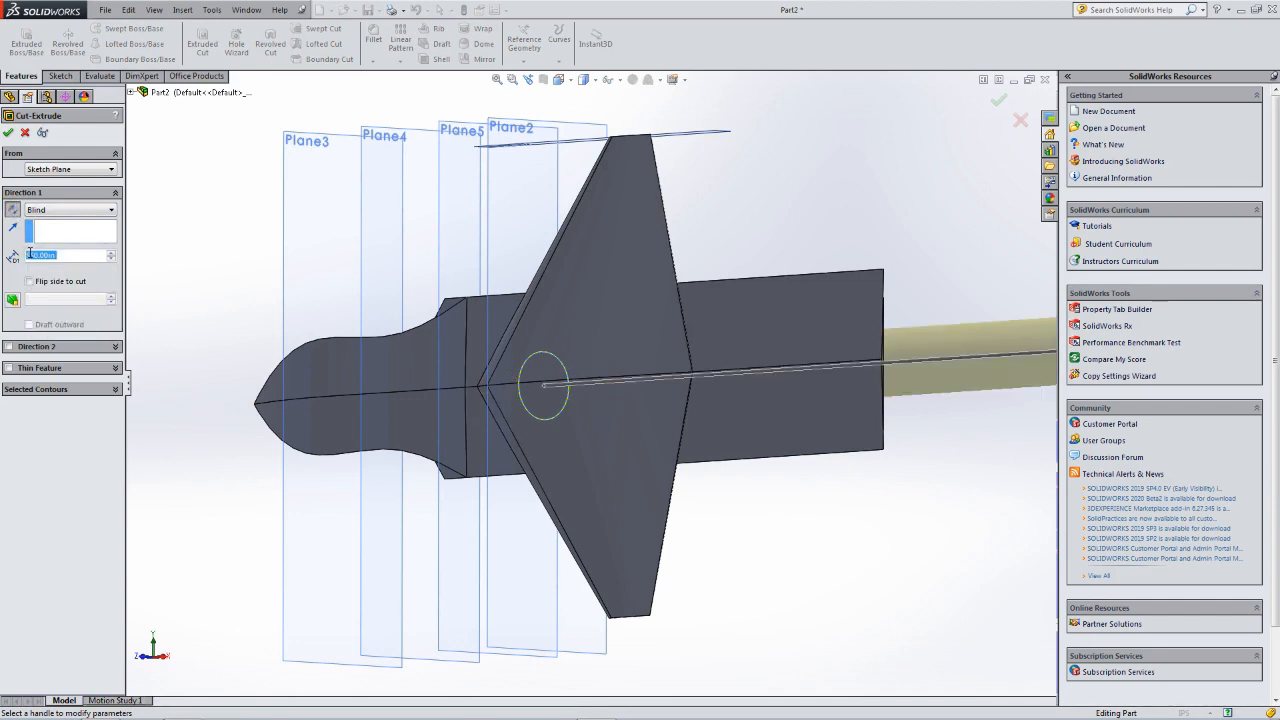
click(11, 132)
Edit the drafted extrusion ahead of the wings, Boss-Extrude2, and reduce its draft angle to 23°.
middle_drag(667, 297, 470, 375)
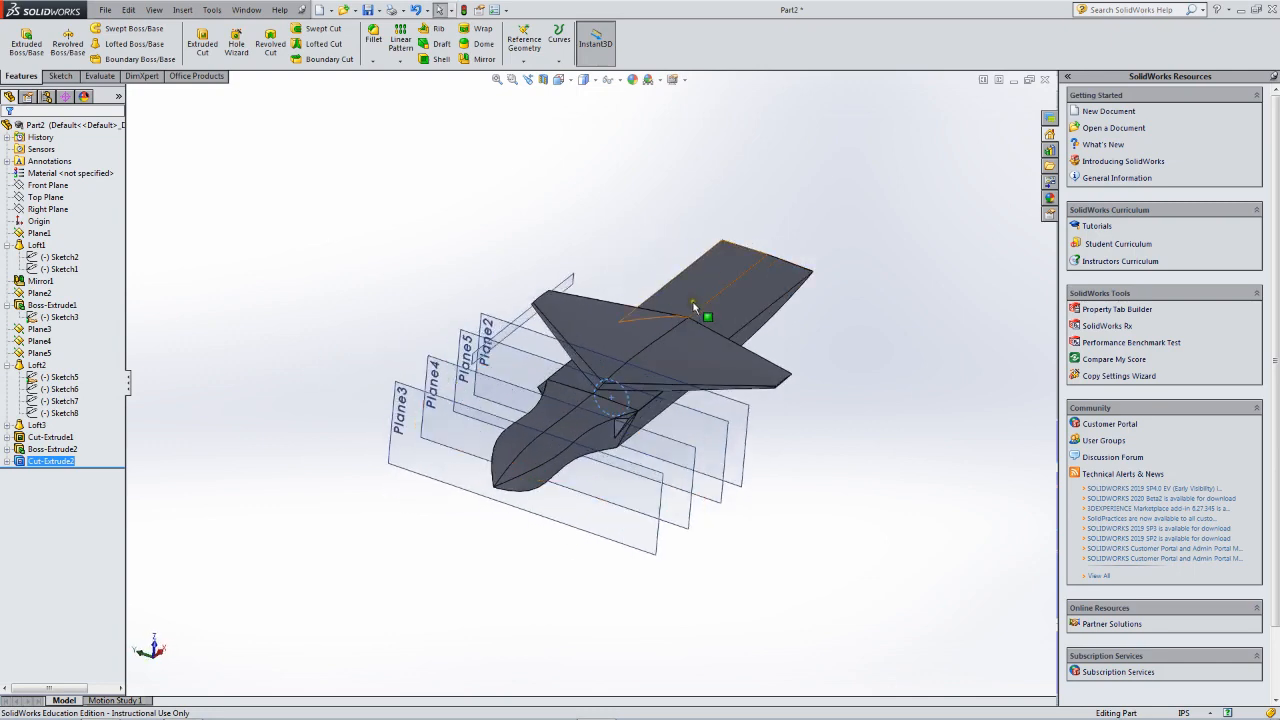
scroll(696, 310, down, 3)
scroll(736, 413, down, 1)
middle_drag(787, 406, 830, 381)
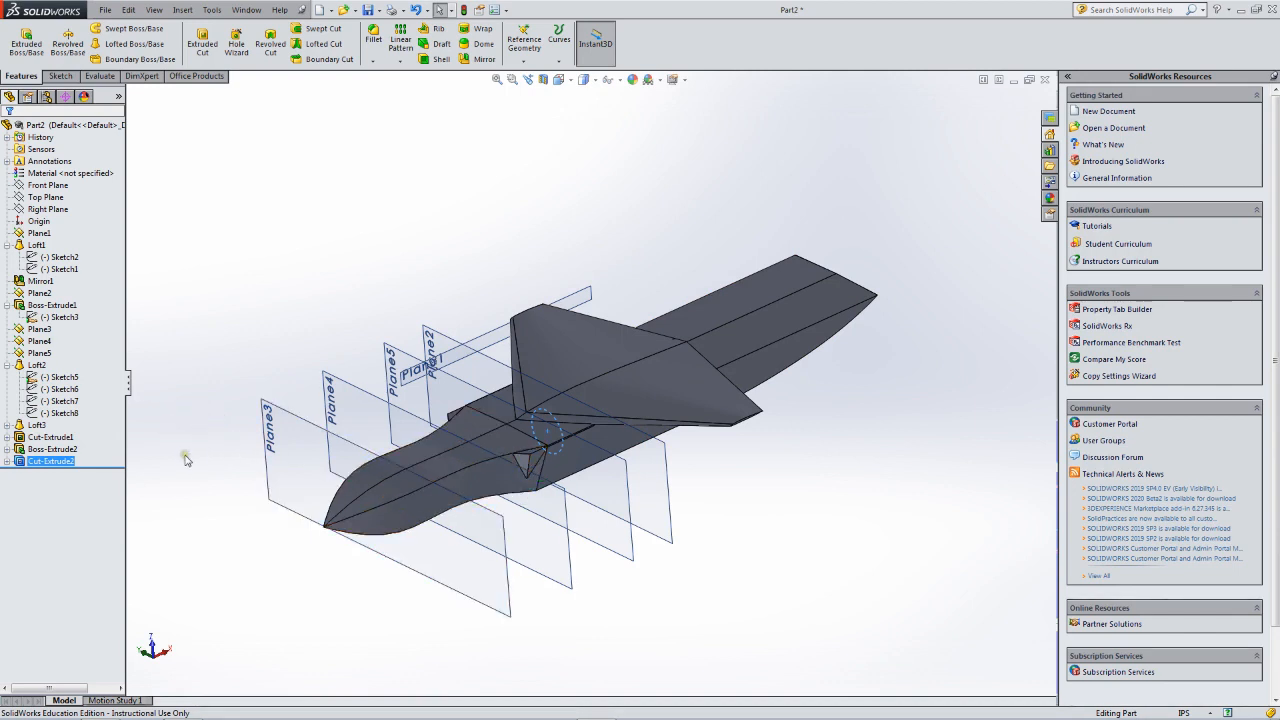
ctrl+click(38, 438)
ctrl+click(42, 455)
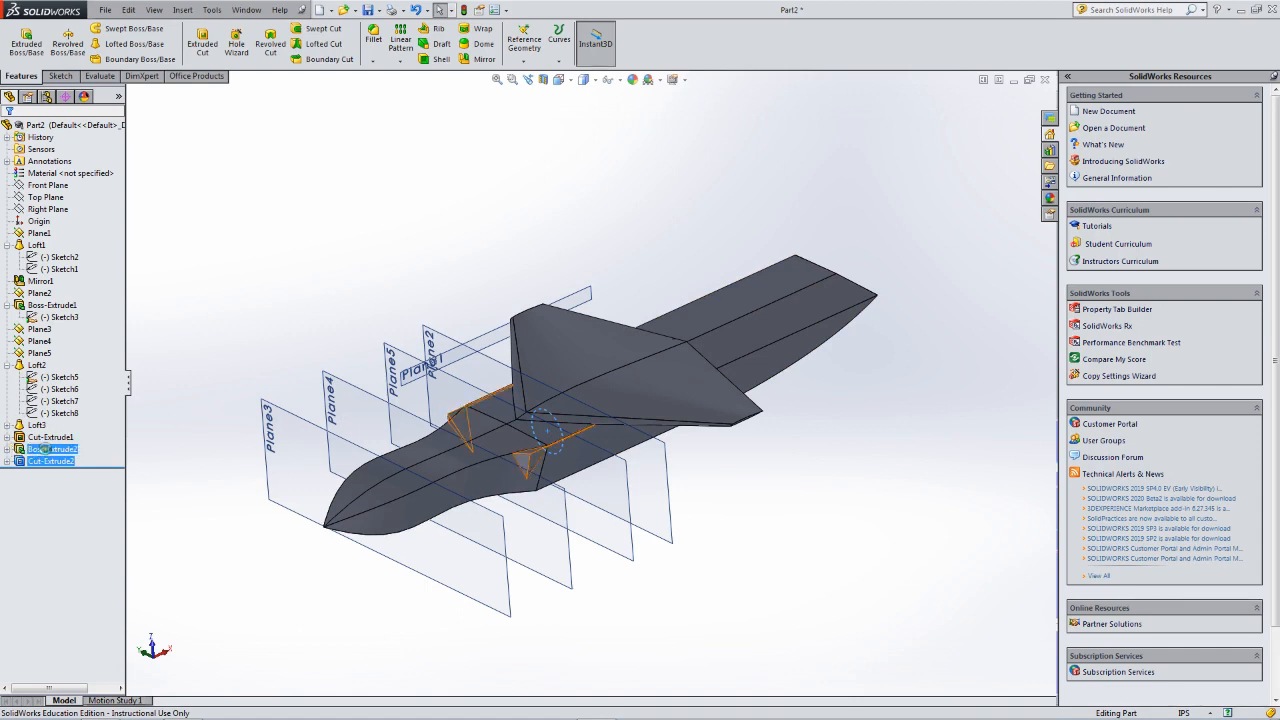
right_click(52, 452)
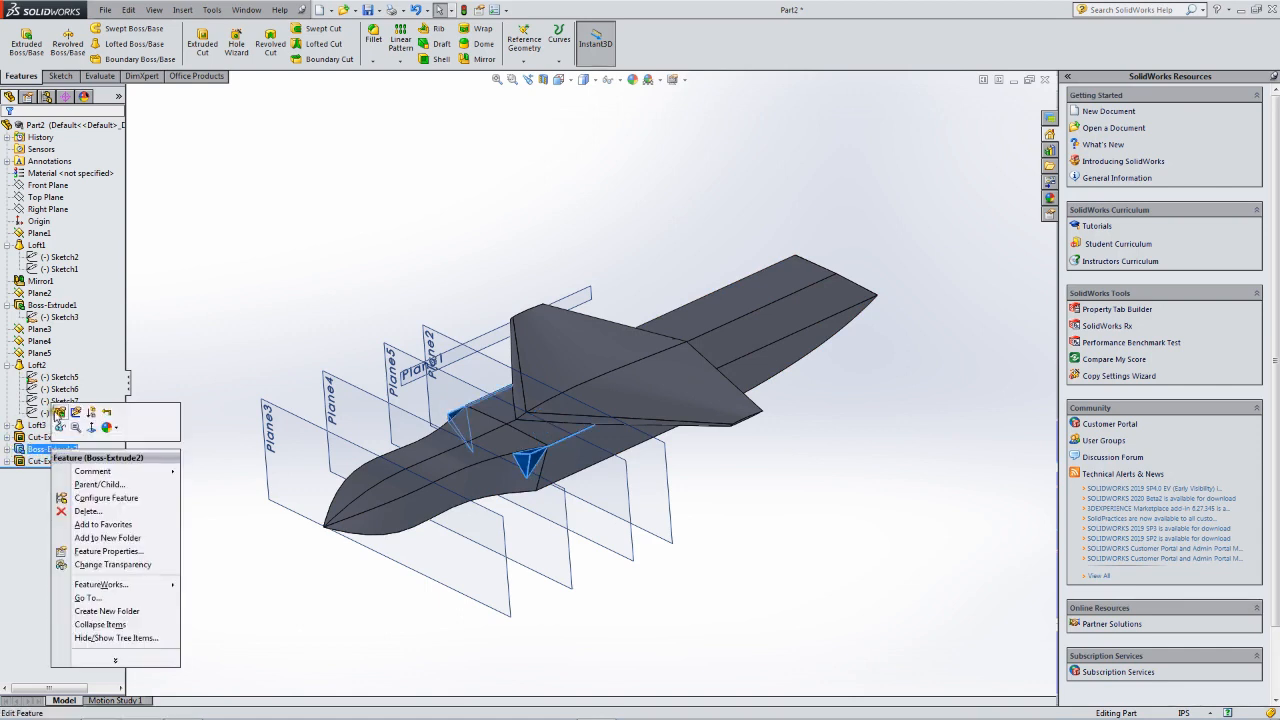
click(58, 412)
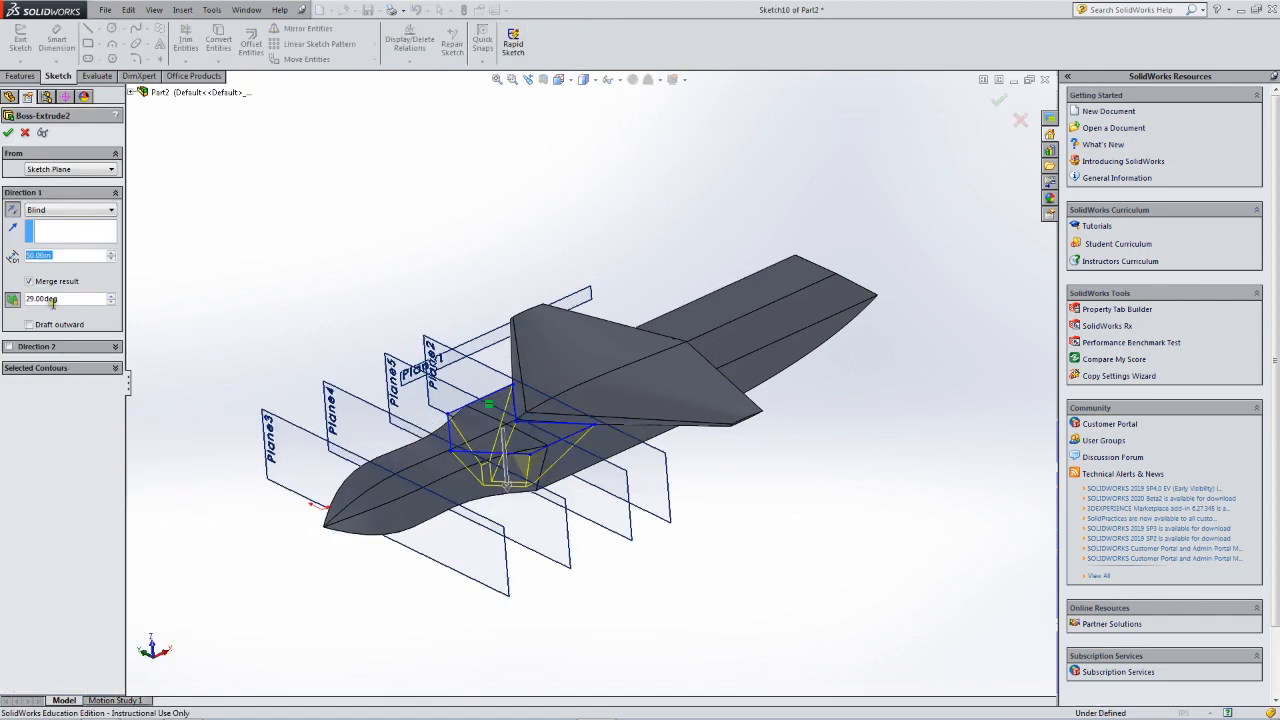
click(112, 303)
click(112, 303)
click(112, 303)
click(112, 303)
click(113, 303)
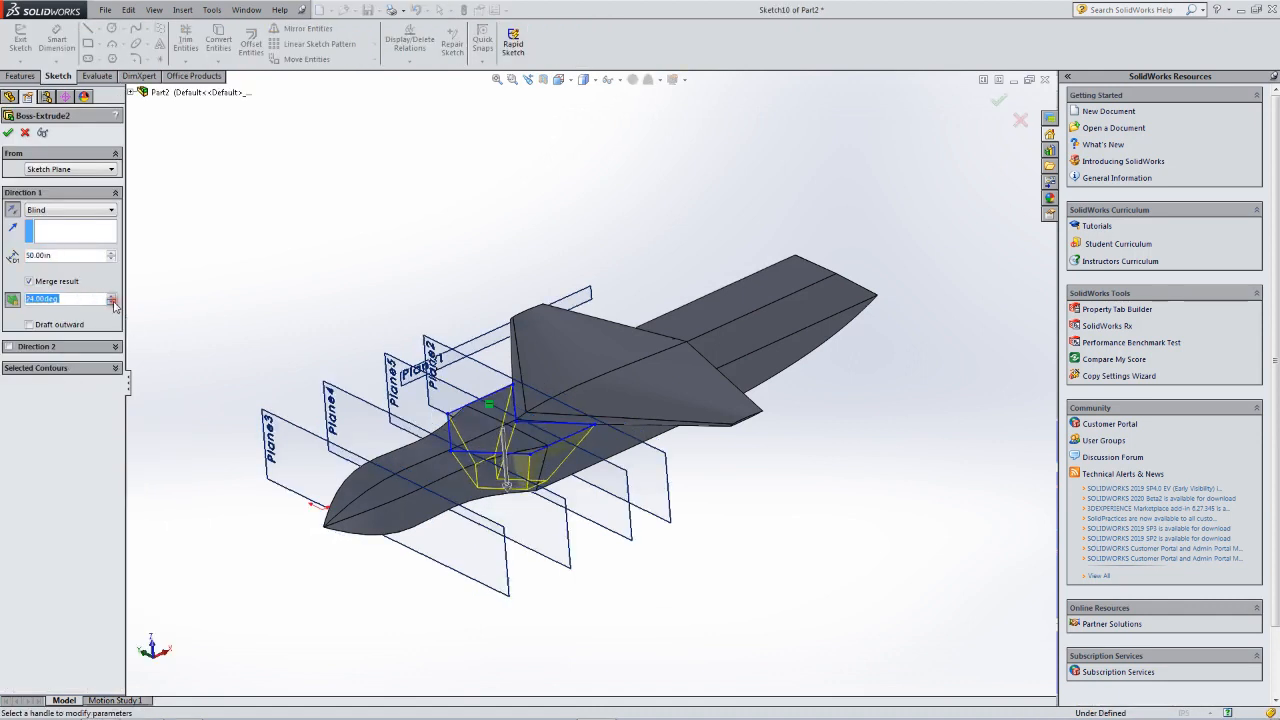
click(113, 303)
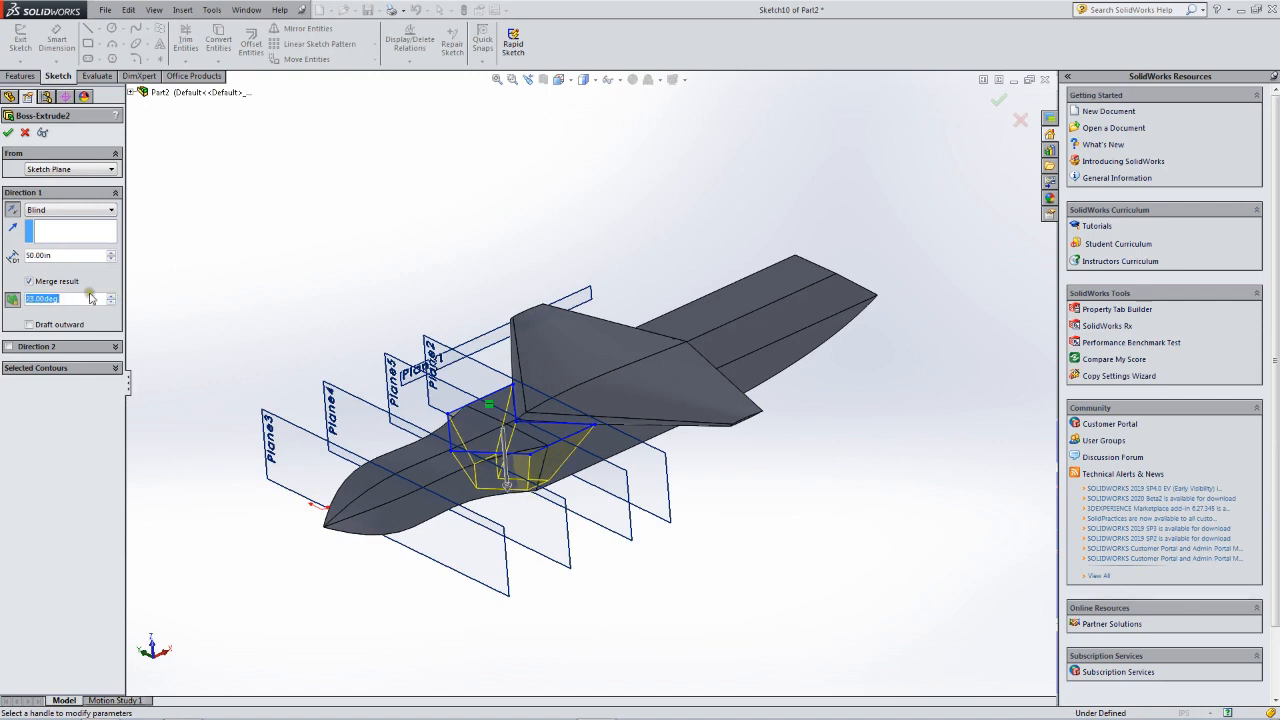
Inspect the redrafted extrusion's fit against the fuselage and wings from several angles, and accept the feature edit.
middle_drag(461, 330, 366, 218)
scroll(497, 352, down, 3)
scroll(497, 352, up, 1)
middle_drag(497, 352, 409, 473)
scroll(530, 366, down, 1)
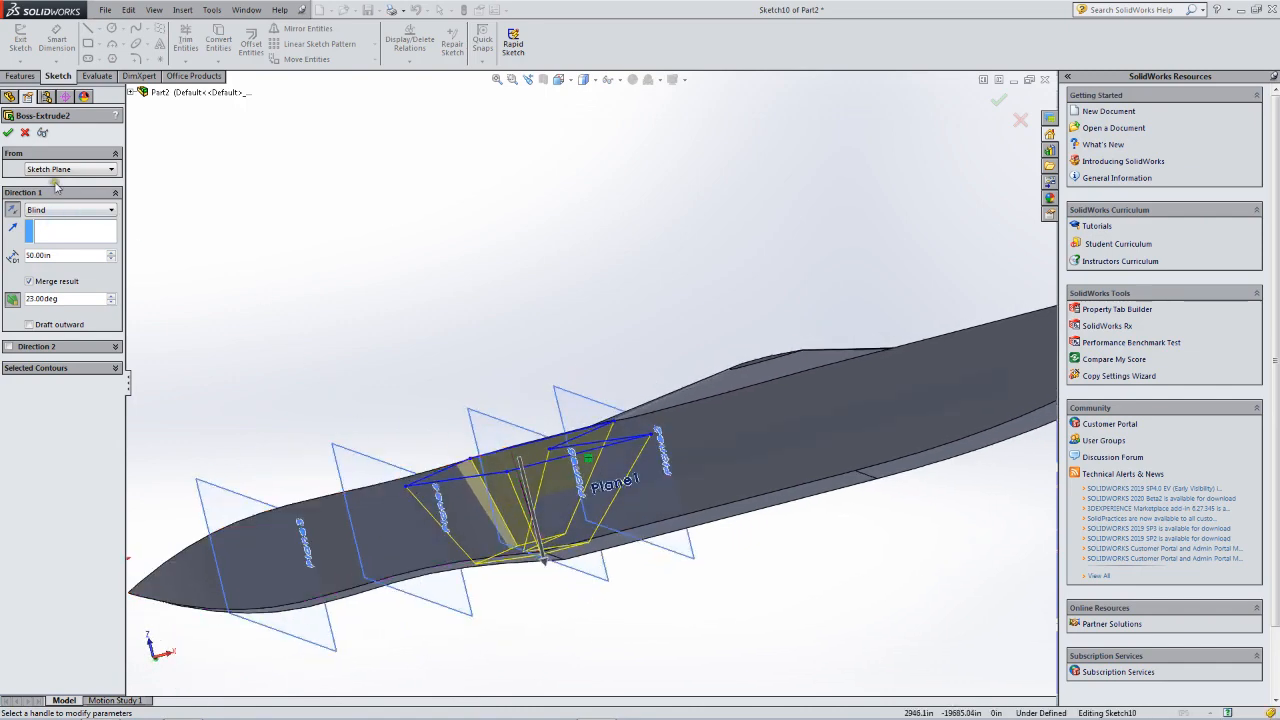
middle_drag(333, 231, 451, 266)
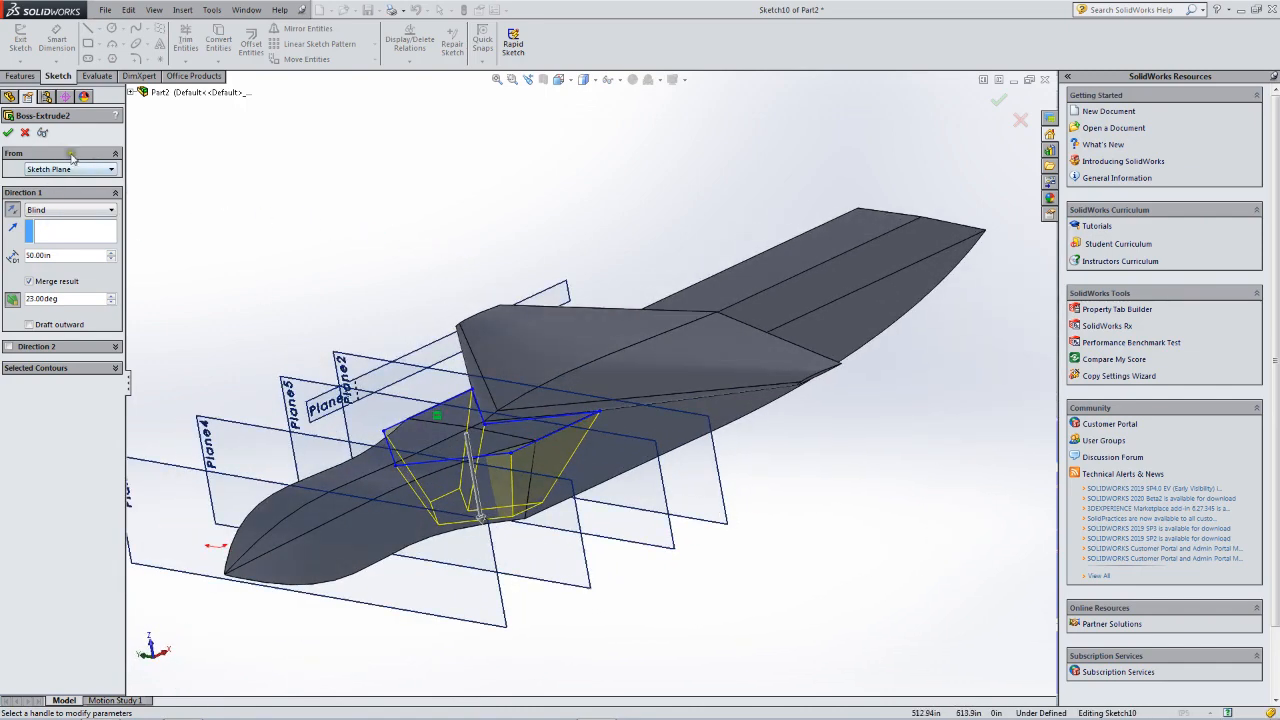
click(10, 133)
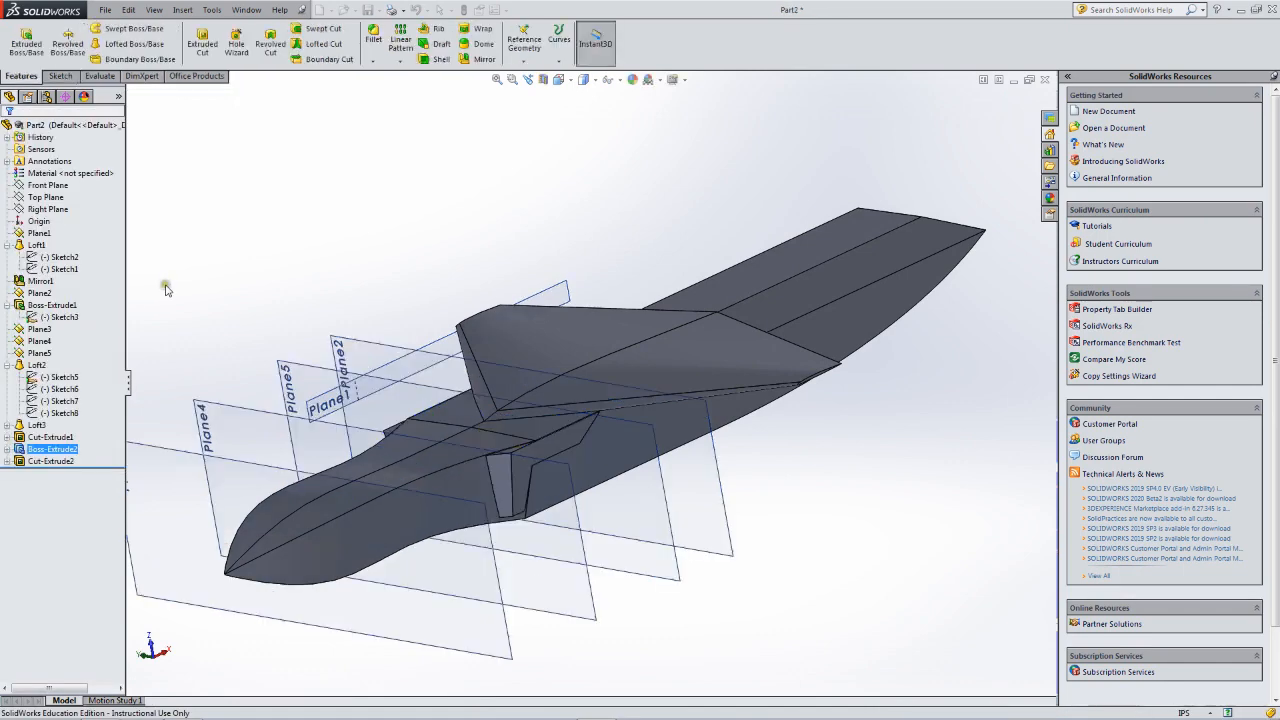
middle_drag(260, 303, 495, 350)
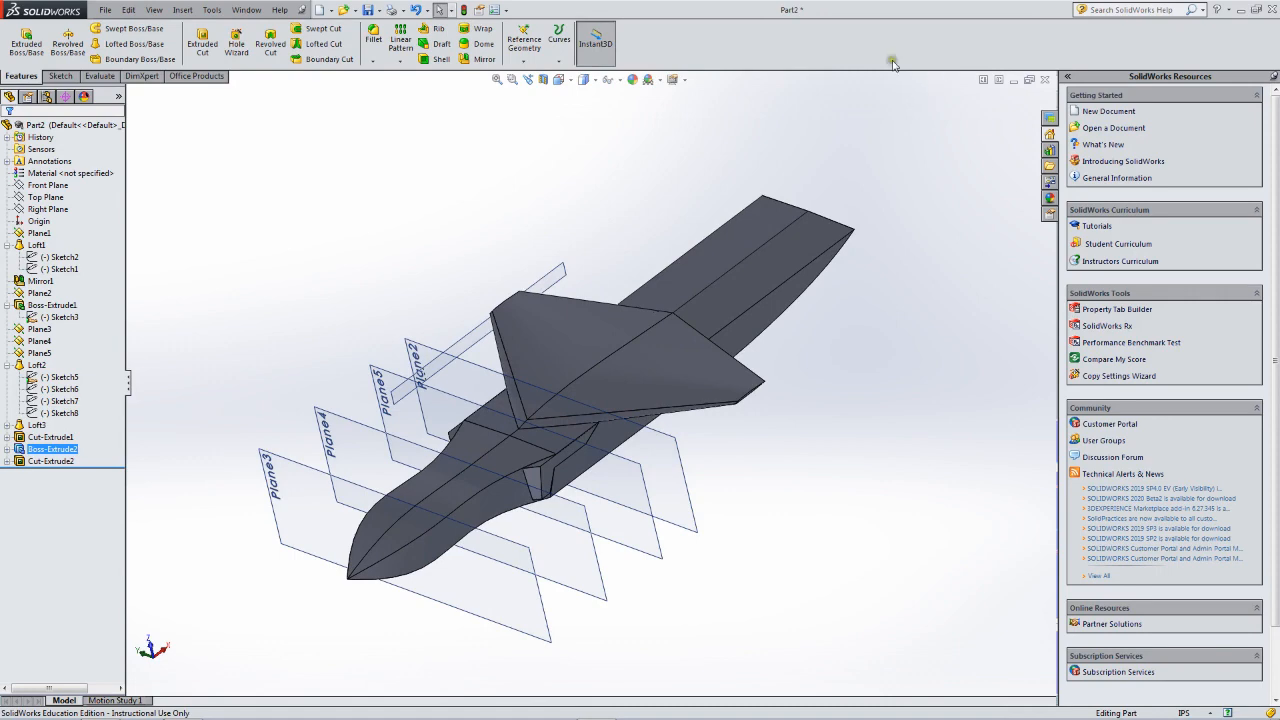